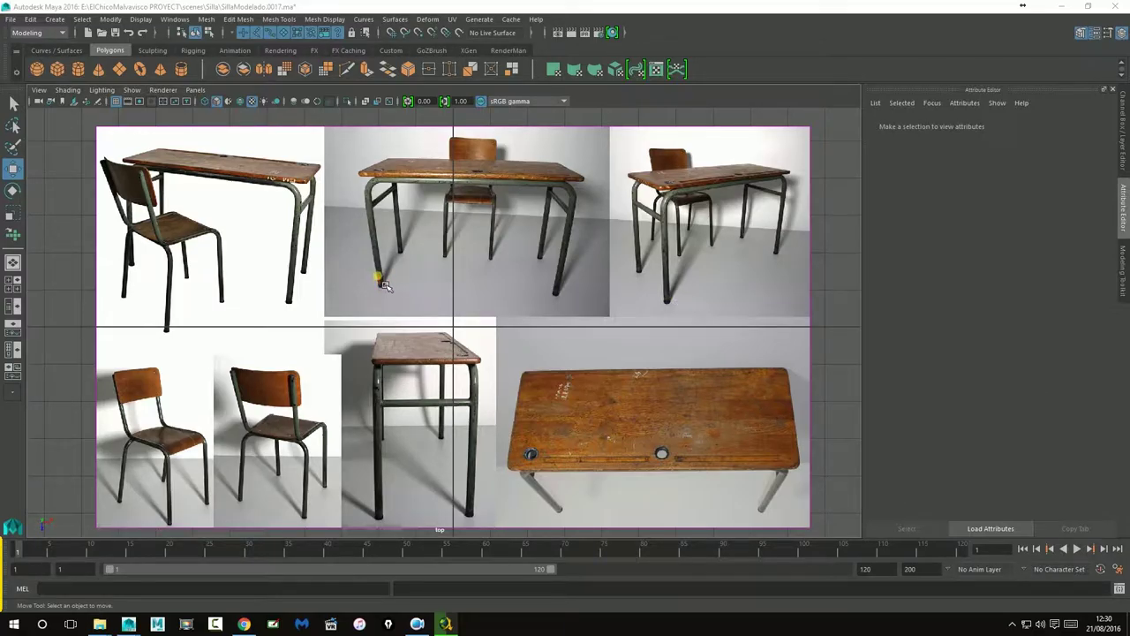
pyautogui.moveTo(381, 276)
pyautogui.mouseDown()
pyautogui.moveTo(374, 190)
pyautogui.moveTo(525, 182)
pyautogui.moveTo(580, 205)
pyautogui.moveTo(564, 303)
pyautogui.mouseUp()
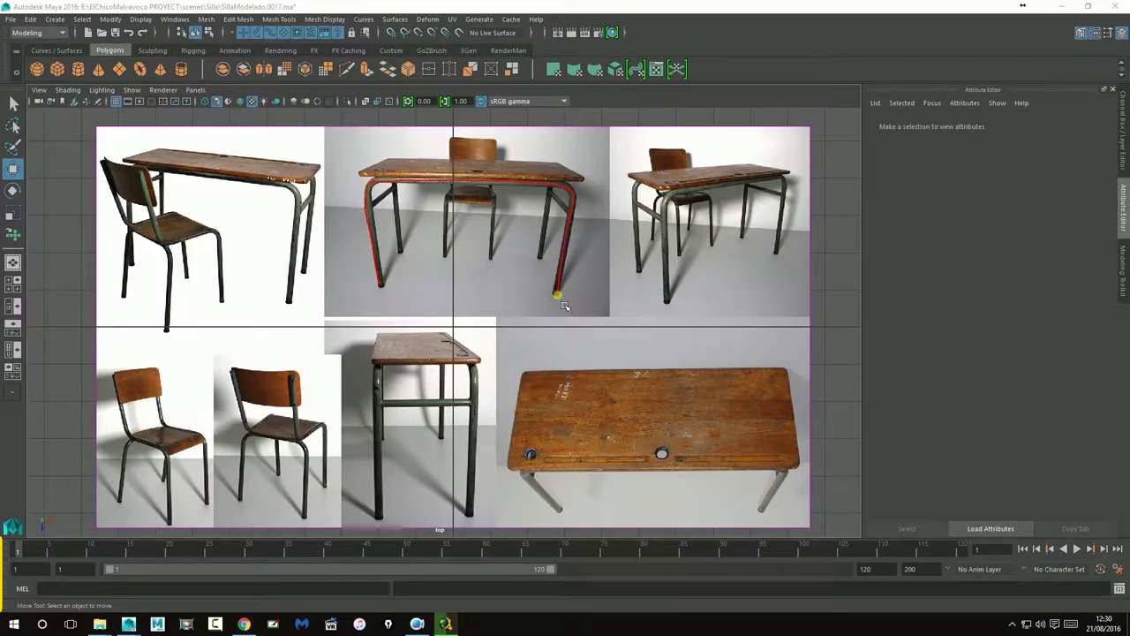
pyautogui.moveTo(554, 186)
pyautogui.mouseDown()
pyautogui.moveTo(402, 173)
pyautogui.moveTo(407, 260)
pyautogui.mouseUp()
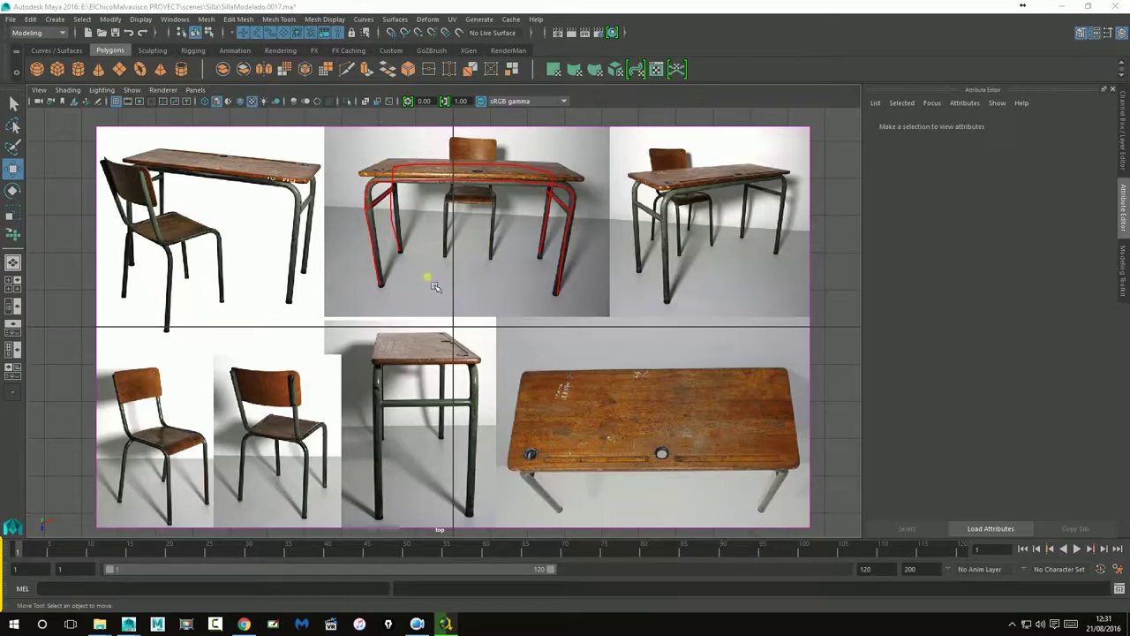
pyautogui.moveTo(381, 293)
pyautogui.mouseDown()
pyautogui.moveTo(414, 263)
pyautogui.moveTo(398, 254)
pyautogui.mouseUp()
pyautogui.moveTo(516, 374)
pyautogui.mouseDown()
pyautogui.moveTo(527, 365)
pyautogui.moveTo(517, 375)
pyautogui.mouseUp()
pyautogui.press('Escape')
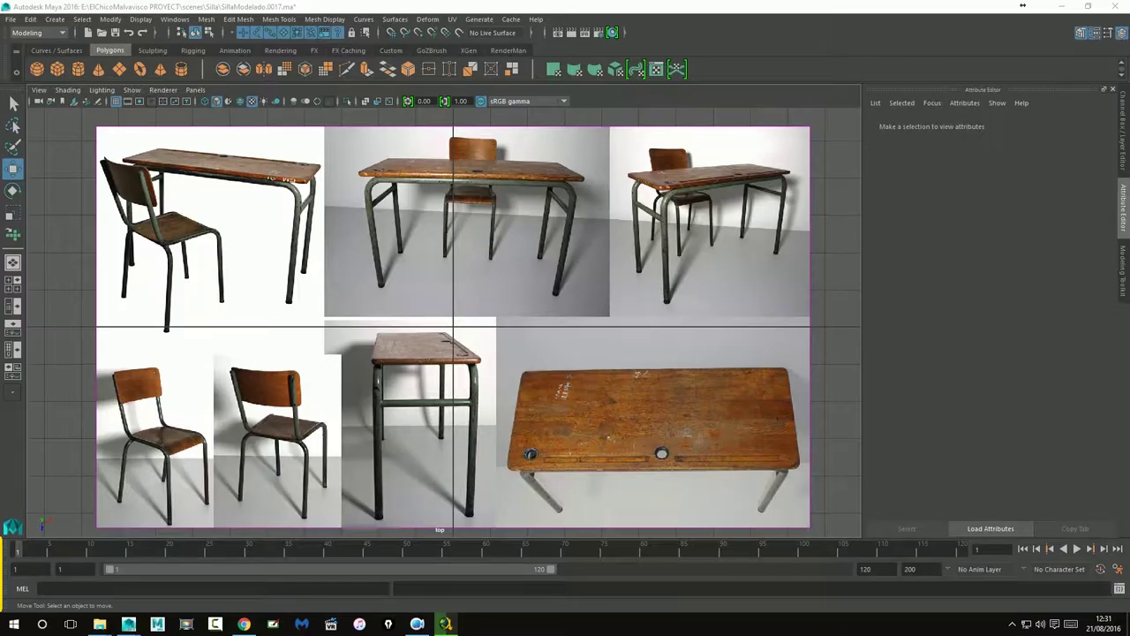
# - Examine the existing chair model in the perspective and side views alongside the desk reference photos
pyautogui.click(685, 224)
pyautogui.press('space')
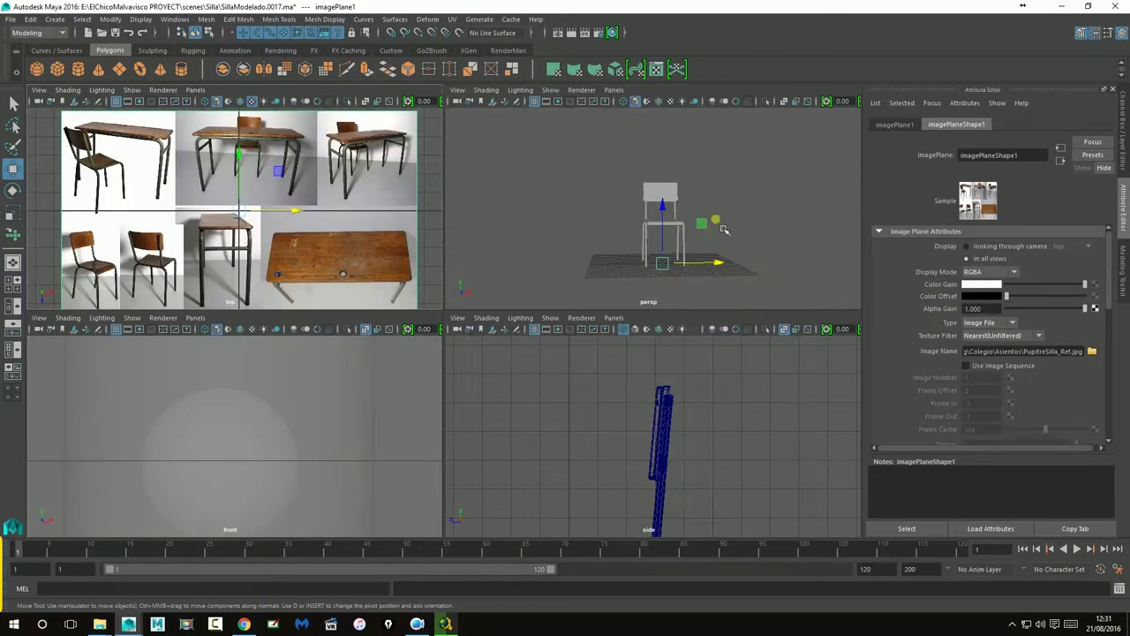
pyautogui.keyDown('alt'); pyautogui.moveTo(722, 225); pyautogui.dragTo(709, 238, button='middle'); pyautogui.keyUp('alt')
pyautogui.keyDown('alt'); pyautogui.moveTo(719, 246); pyautogui.dragTo(717, 248); pyautogui.keyUp('alt')
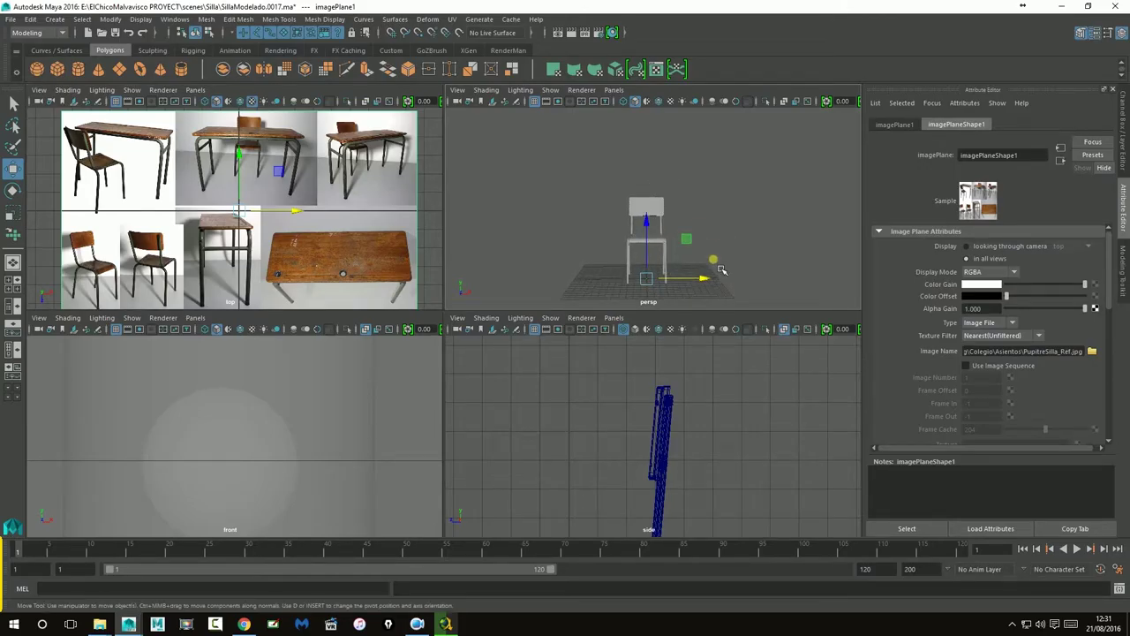
pyautogui.press('space')
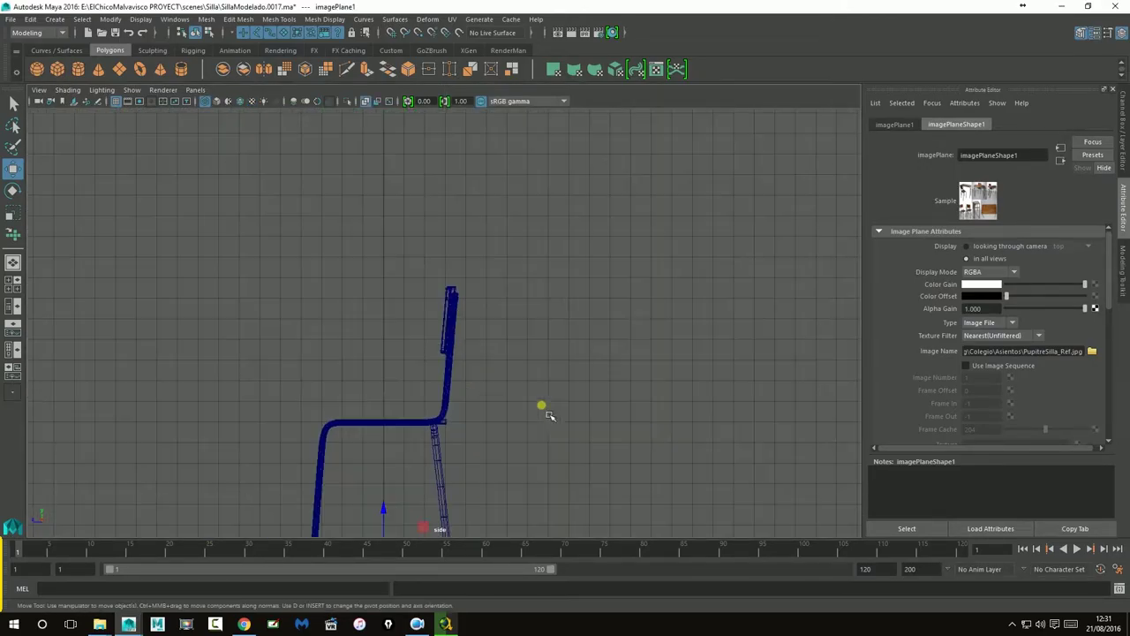
pyautogui.press('space')
pyautogui.press('space')
pyautogui.scroll(-4, 442, 408)
pyautogui.keyDown('alt'); pyautogui.moveTo(451, 408); pyautogui.dragTo(517, 349, button='middle'); pyautogui.keyUp('alt')
pyautogui.scroll(4, 424, 388)
pyautogui.press('space')
pyautogui.press('space')
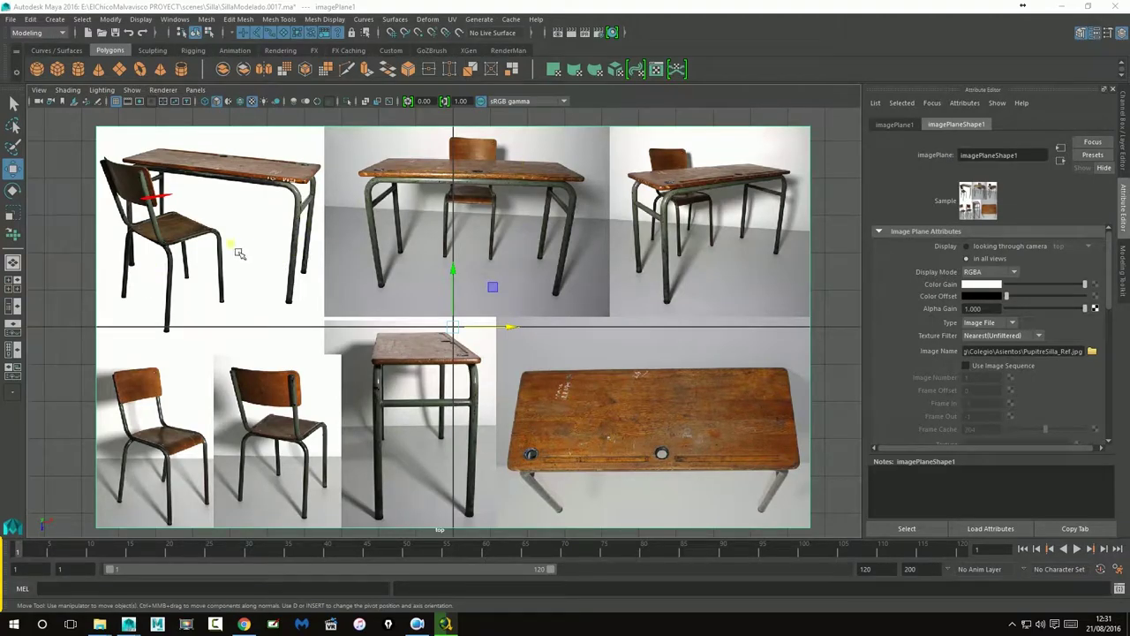
# - Compare the chair's front view with the desk reference photos to judge the desk frame's proportions
pyautogui.moveTo(255, 180)
pyautogui.mouseDown()
pyautogui.moveTo(147, 204)
pyautogui.moveTo(180, 199)
pyautogui.mouseUp()
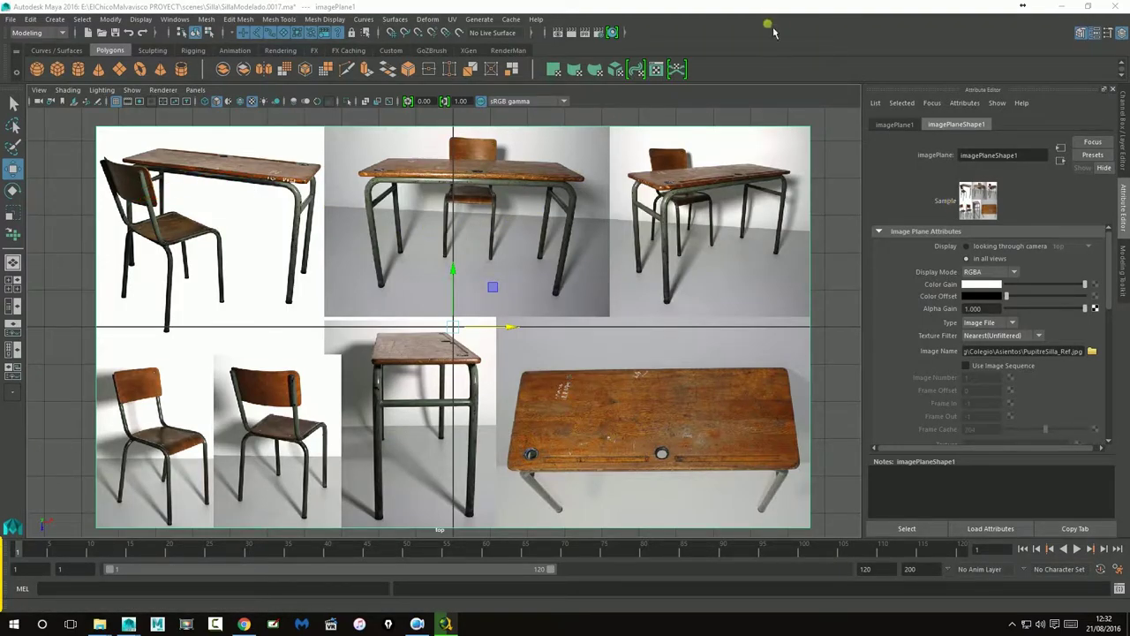
pyautogui.press('space')
pyautogui.press('space')
pyautogui.press('space')
pyautogui.press('space')
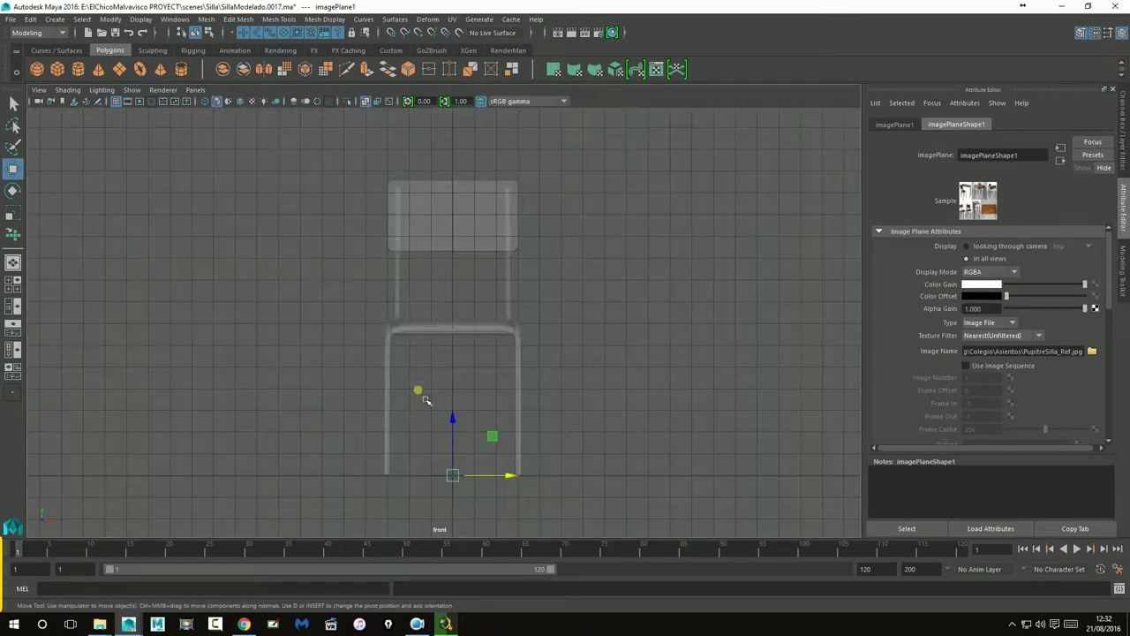
pyautogui.scroll(-4, 459, 399)
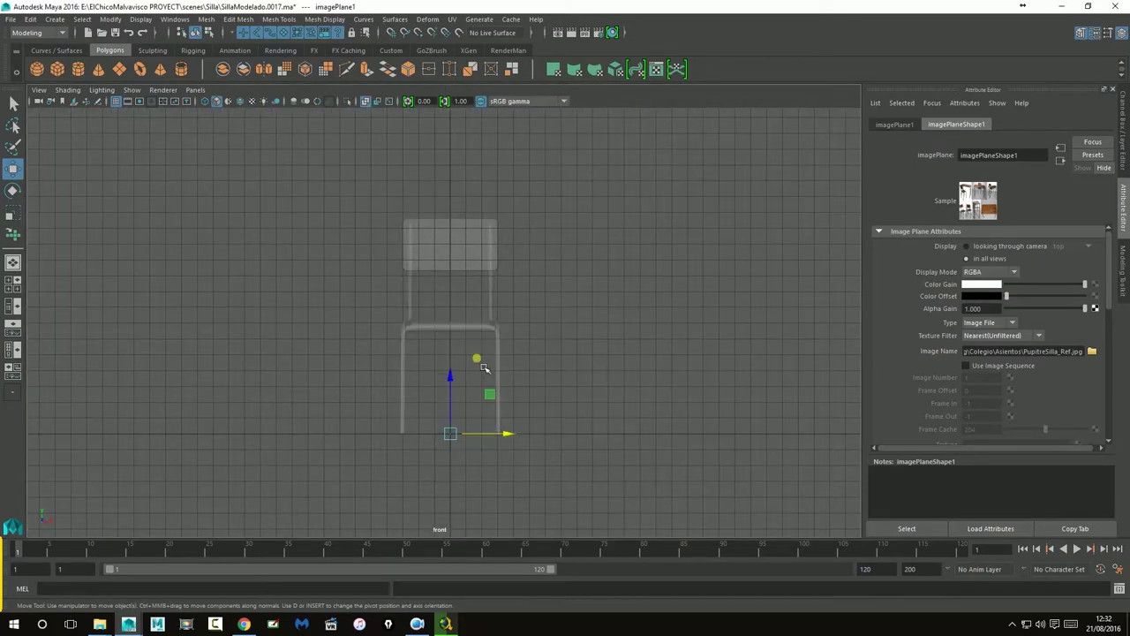
pyautogui.press('space')
pyautogui.press('space')
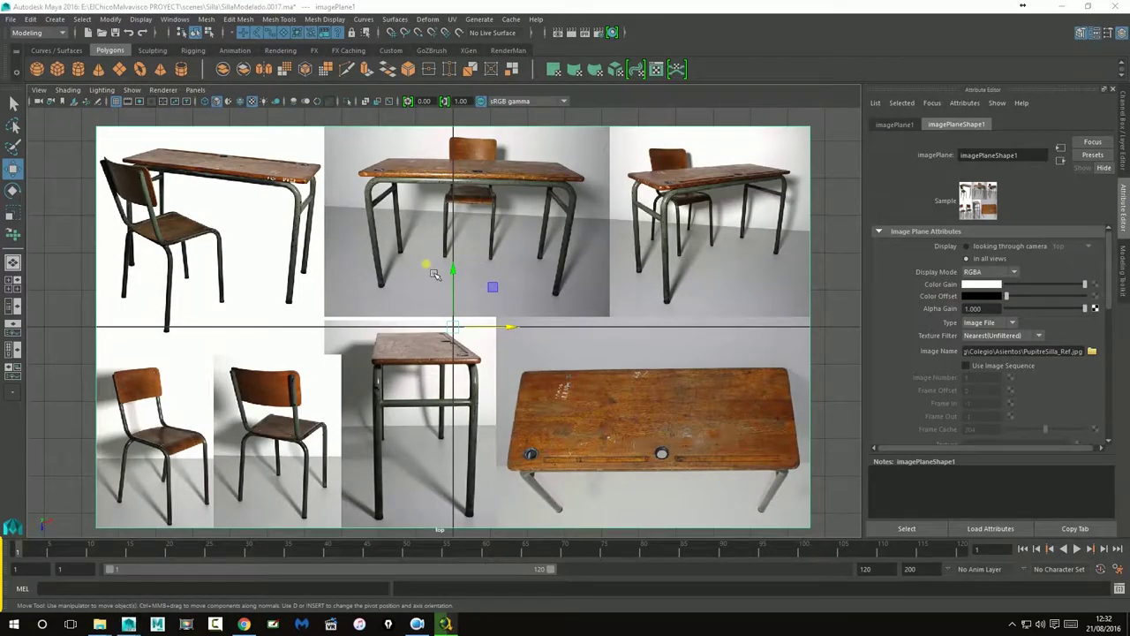
pyautogui.moveTo(467, 263); pyautogui.dragTo(495, 264)
pyautogui.moveTo(500, 267)
pyautogui.mouseDown()
pyautogui.moveTo(545, 272)
pyautogui.moveTo(409, 260)
pyautogui.mouseUp()
pyautogui.moveTo(402, 255); pyautogui.dragTo(387, 280)
pyautogui.press('Escape')
# - Draw a grid-snapped Bezier curve for the desk frame in the front view, with rounded upper corners, about 26 cm wide and 11 cm high
pyautogui.press('space')
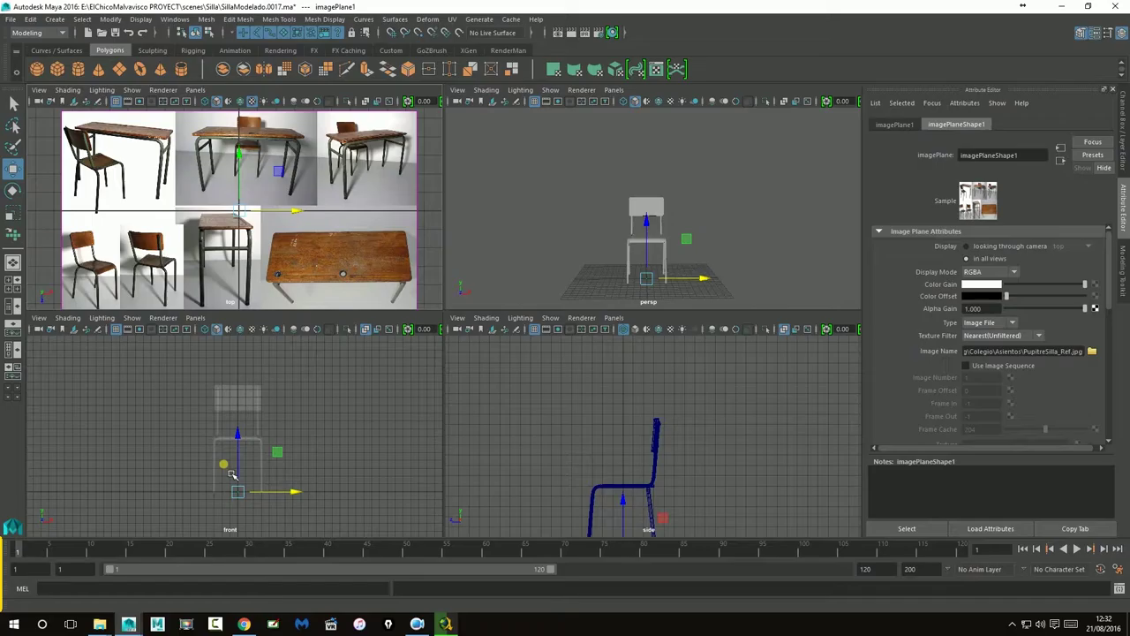
pyautogui.press('space')
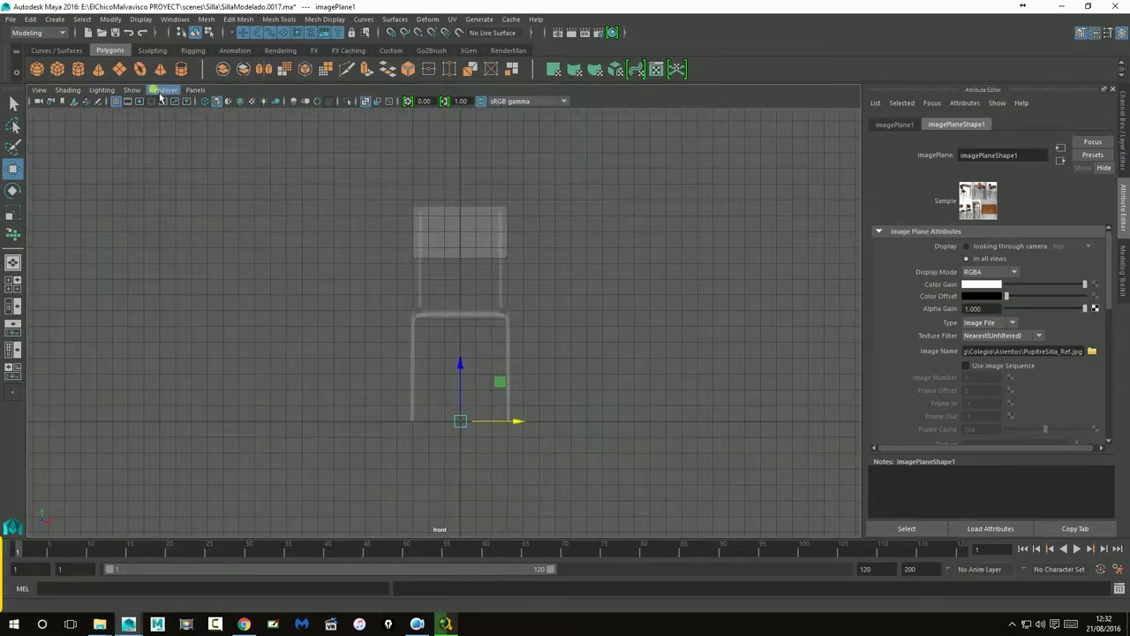
pyautogui.click(55, 19)
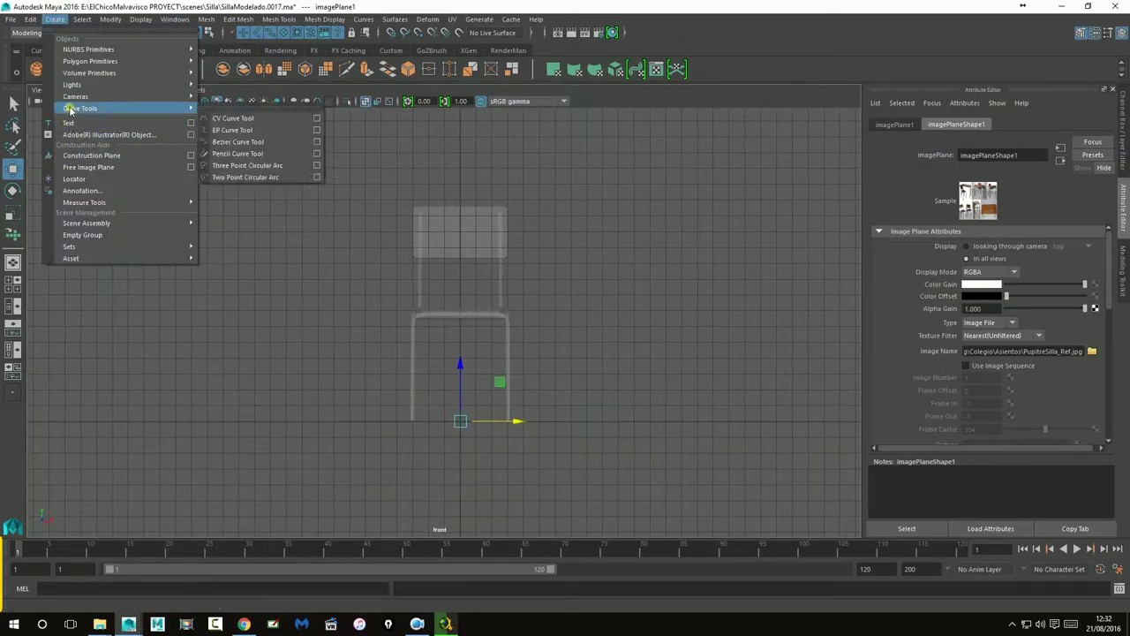
pyautogui.moveTo(76, 98)
pyautogui.moveTo(172, 108)
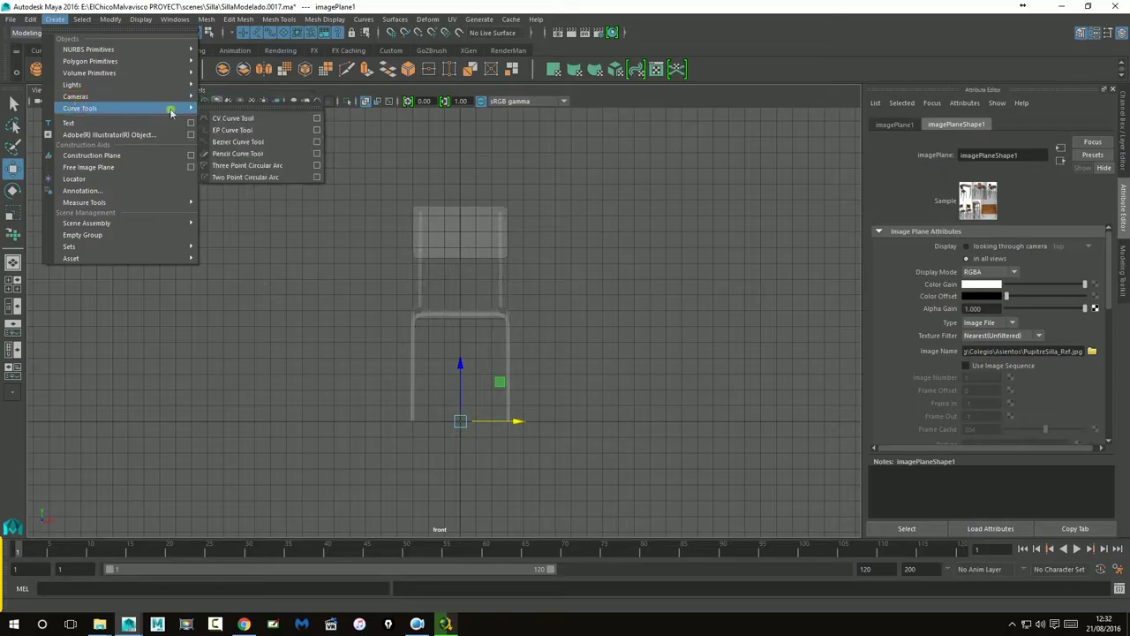
pyautogui.click(245, 142)
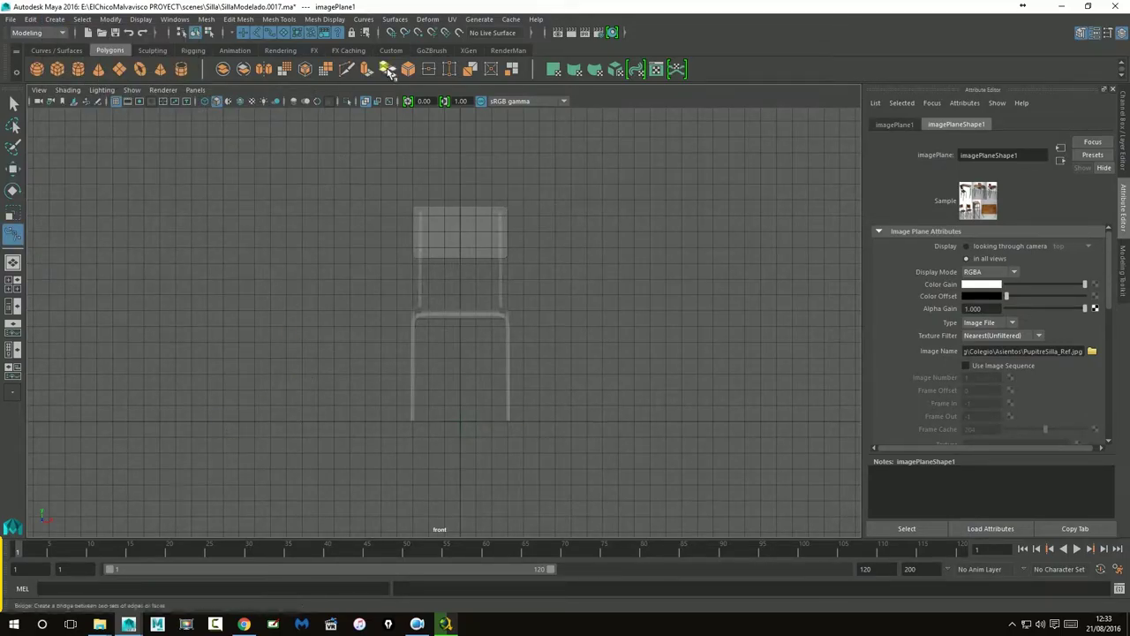
pyautogui.click(391, 33)
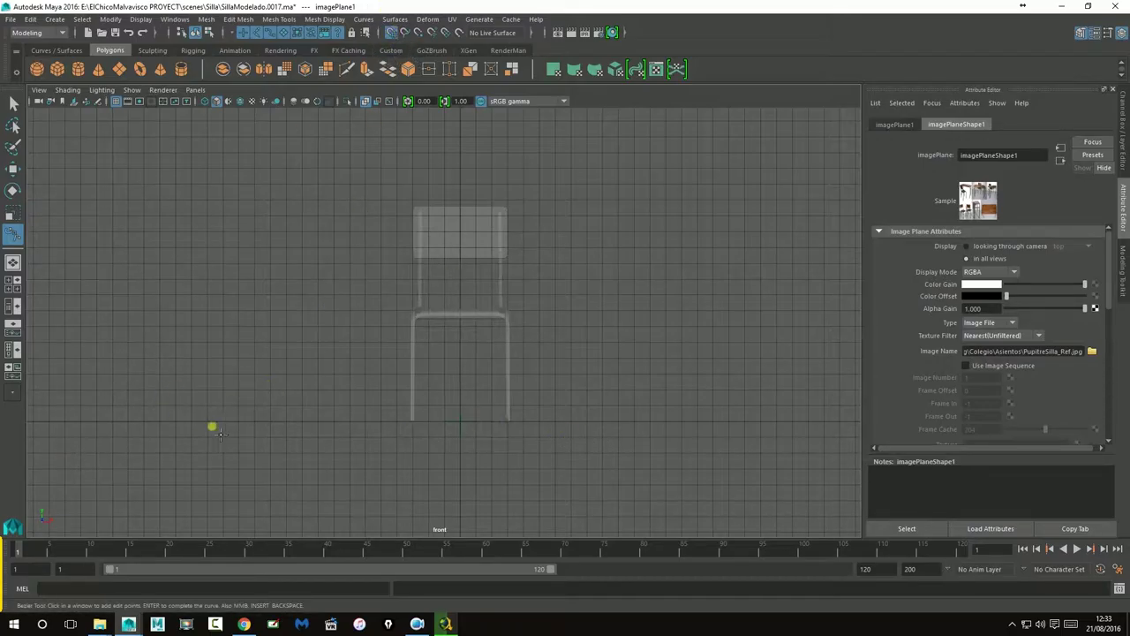
pyautogui.click(208, 423)
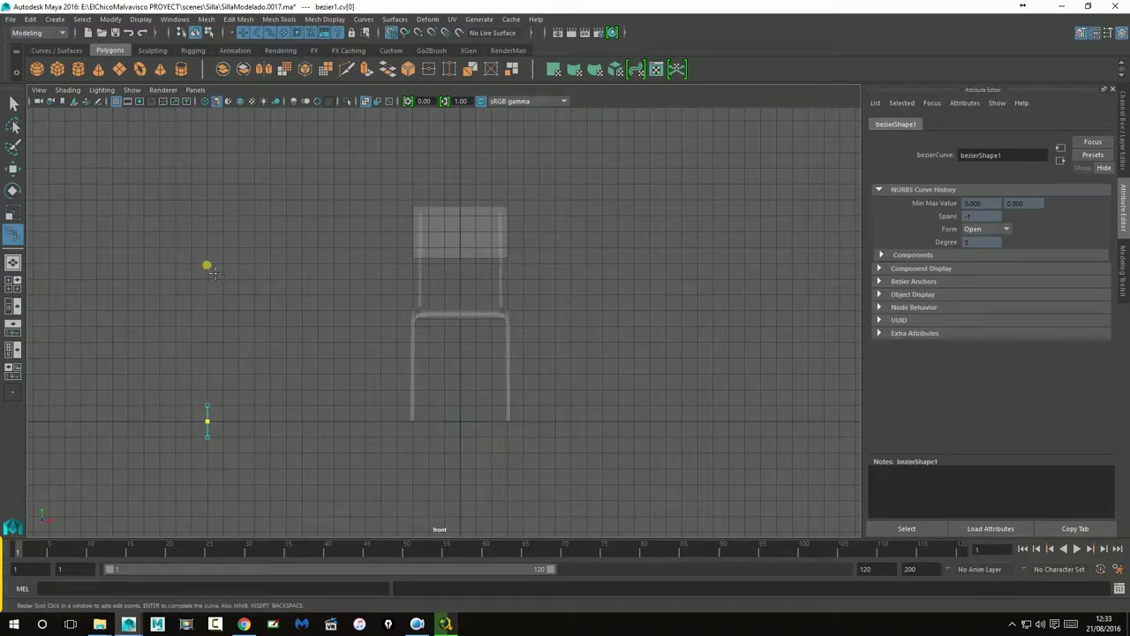
pyautogui.click(214, 268)
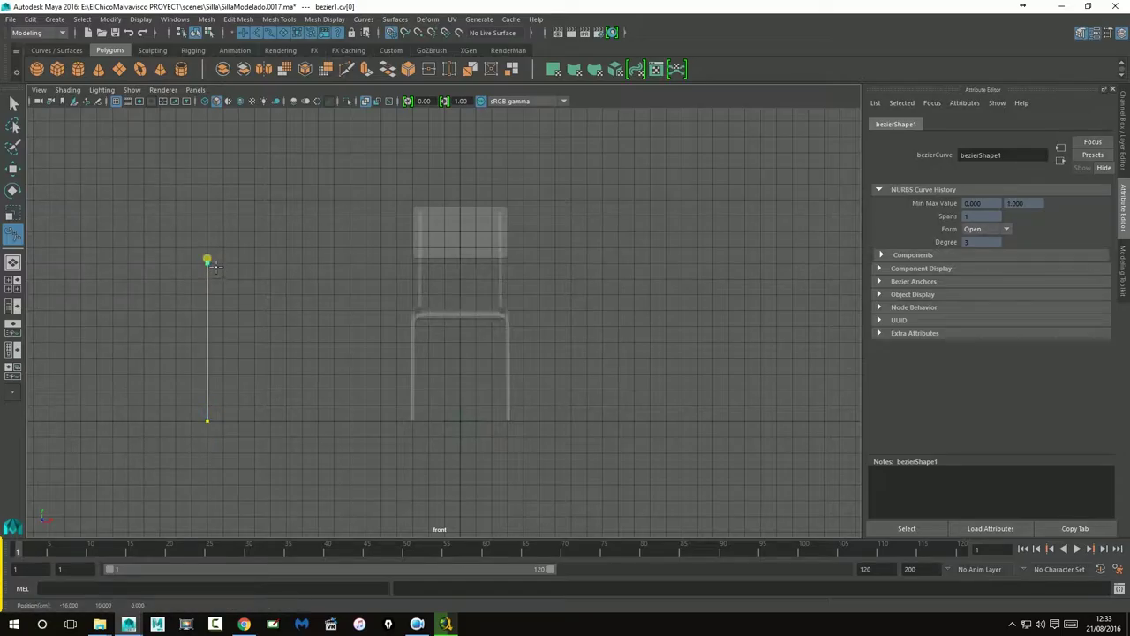
pyautogui.moveTo(212, 261); pyautogui.dragTo(241, 257)
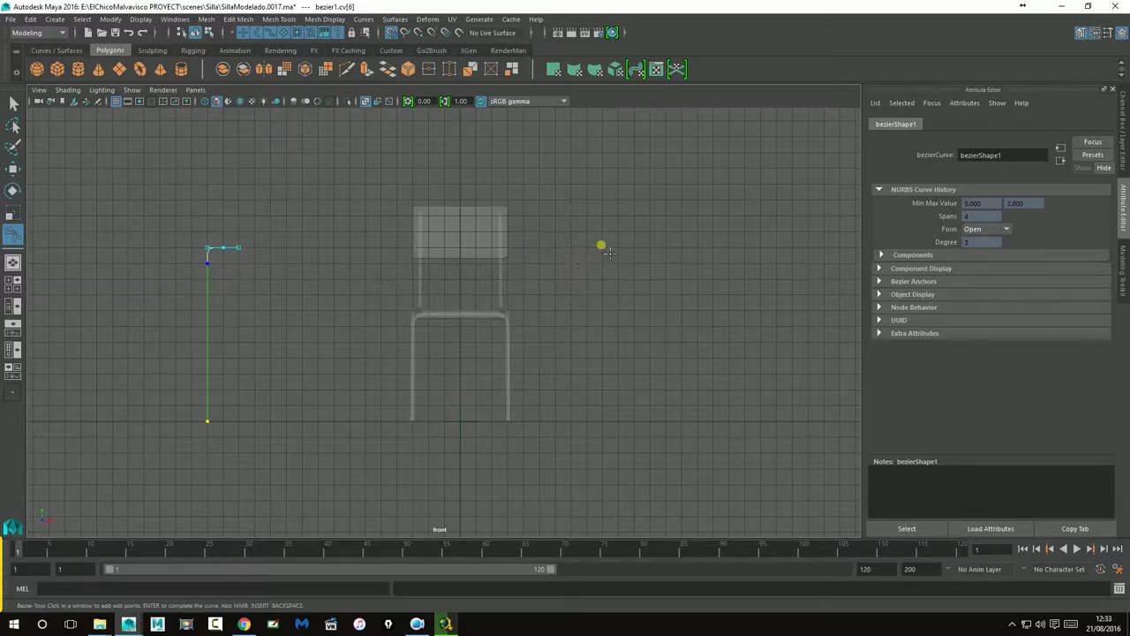
pyautogui.moveTo(611, 257); pyautogui.dragTo(631, 267)
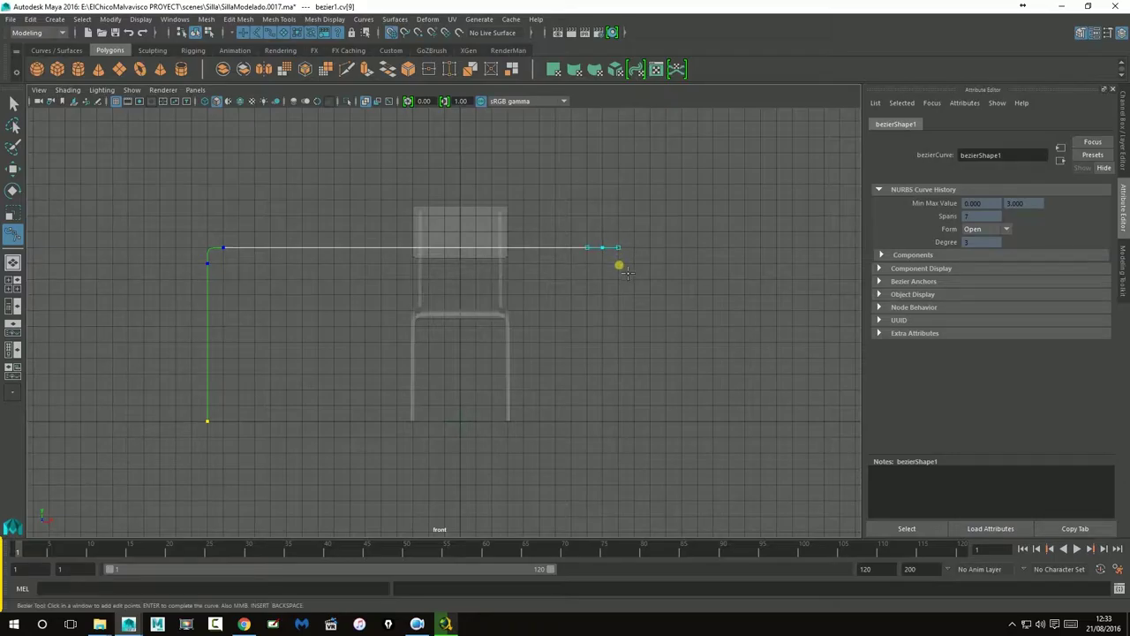
pyautogui.click(626, 428)
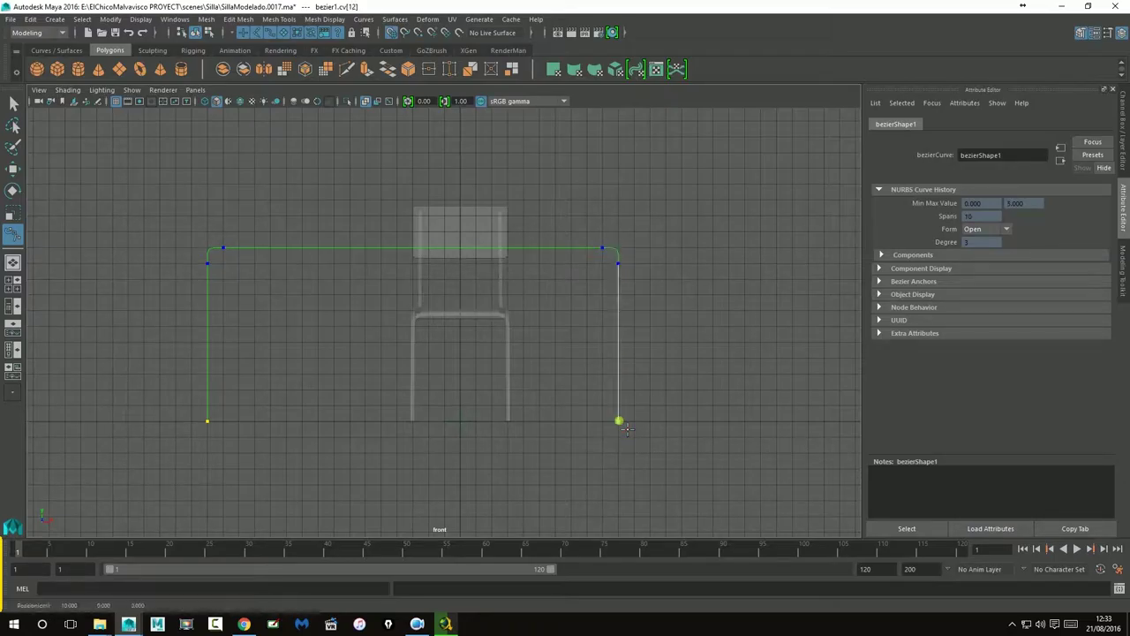
pyautogui.click(625, 434)
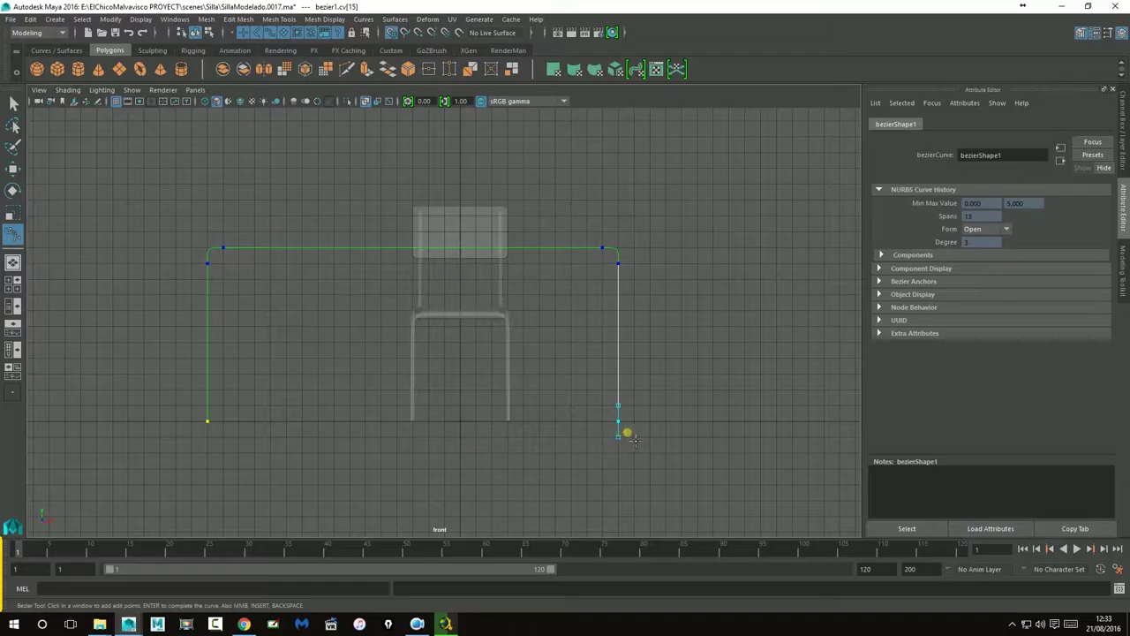
# - Move the curve's left leg points inward to X -9 and its upper-left corner point on the top bar to X -8
pyautogui.click(13, 170)
pyautogui.keyDown('alt'); pyautogui.moveTo(456, 281); pyautogui.dragTo(517, 284, button='middle'); pyautogui.keyUp('alt')
pyautogui.keyDown('alt'); pyautogui.moveTo(493, 292); pyautogui.dragTo(694, 291, button='right'); pyautogui.keyUp('alt')
pyautogui.moveTo(148, 172); pyautogui.dragTo(212, 261)
pyautogui.moveTo(212, 261); pyautogui.dragTo(142, 259, button='right')
pyautogui.moveTo(159, 173); pyautogui.dragTo(265, 491)
pyautogui.moveTo(273, 338); pyautogui.dragTo(506, 357)
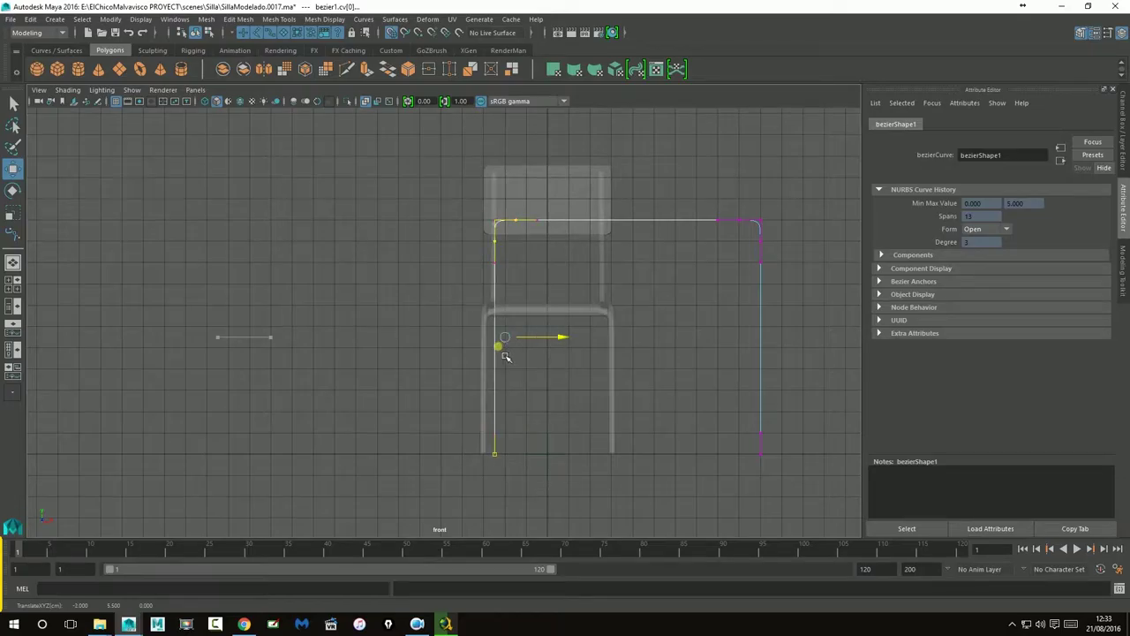
pyautogui.moveTo(458, 182); pyautogui.dragTo(508, 477)
pyautogui.moveTo(552, 362); pyautogui.dragTo(484, 427, button='middle')
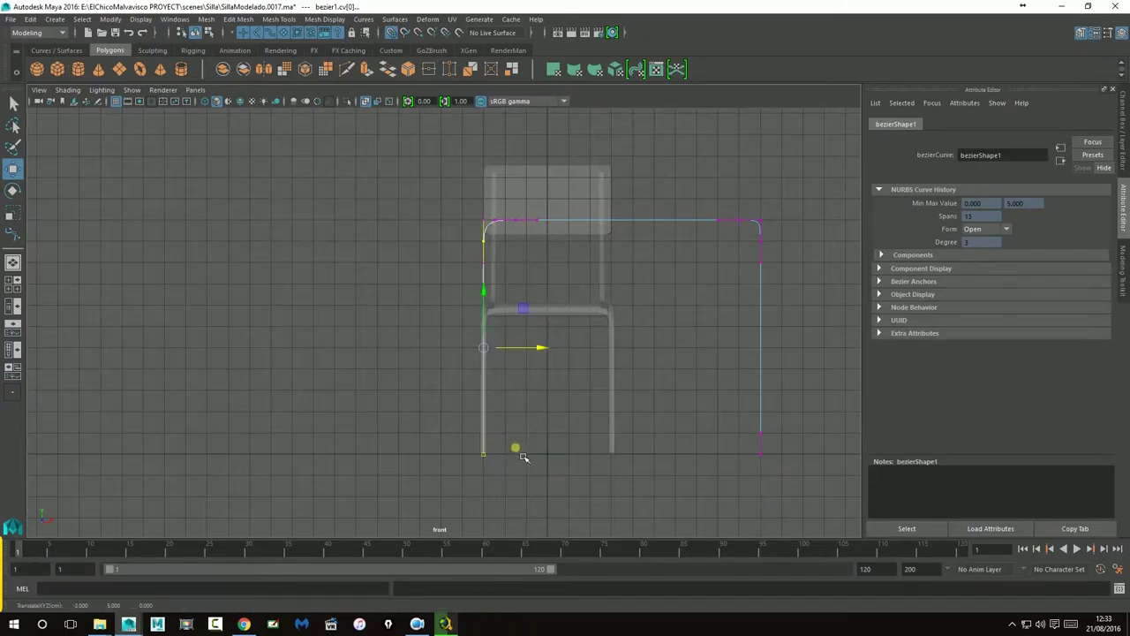
pyautogui.moveTo(536, 343); pyautogui.dragTo(361, 404, button='middle')
pyautogui.moveTo(497, 185); pyautogui.dragTo(557, 265)
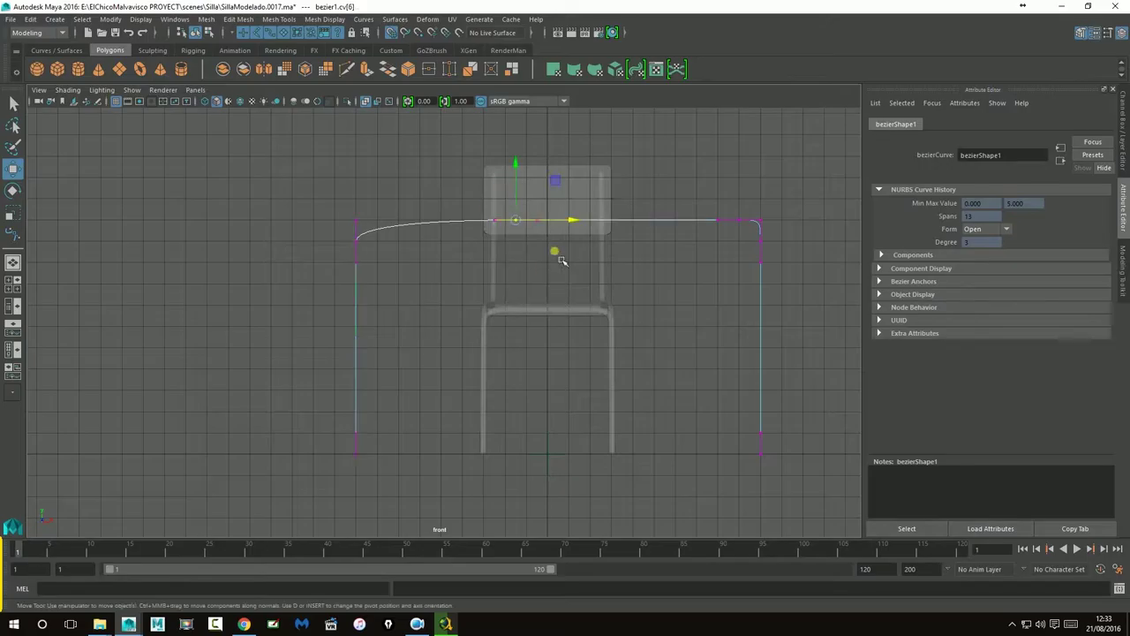
pyautogui.moveTo(575, 222); pyautogui.dragTo(384, 244, button='middle')
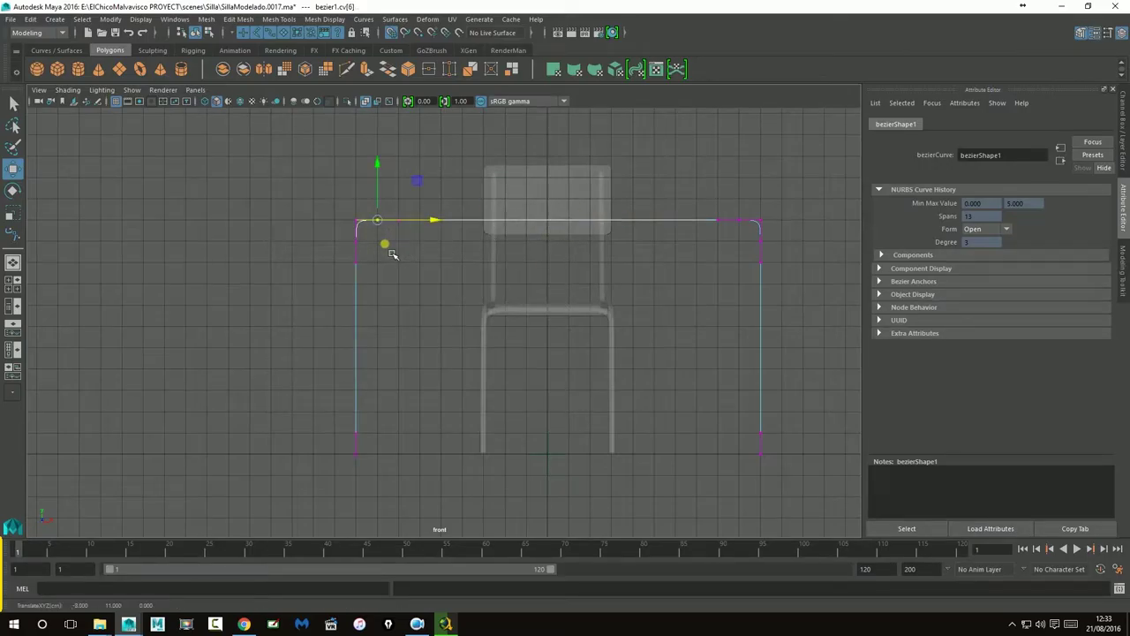
# - Move the curve's right leg points inward to X 9 and its upper-right corner point on the top bar to X 7
pyautogui.moveTo(731, 207); pyautogui.dragTo(818, 519)
pyautogui.moveTo(815, 344); pyautogui.dragTo(604, 383, button='middle')
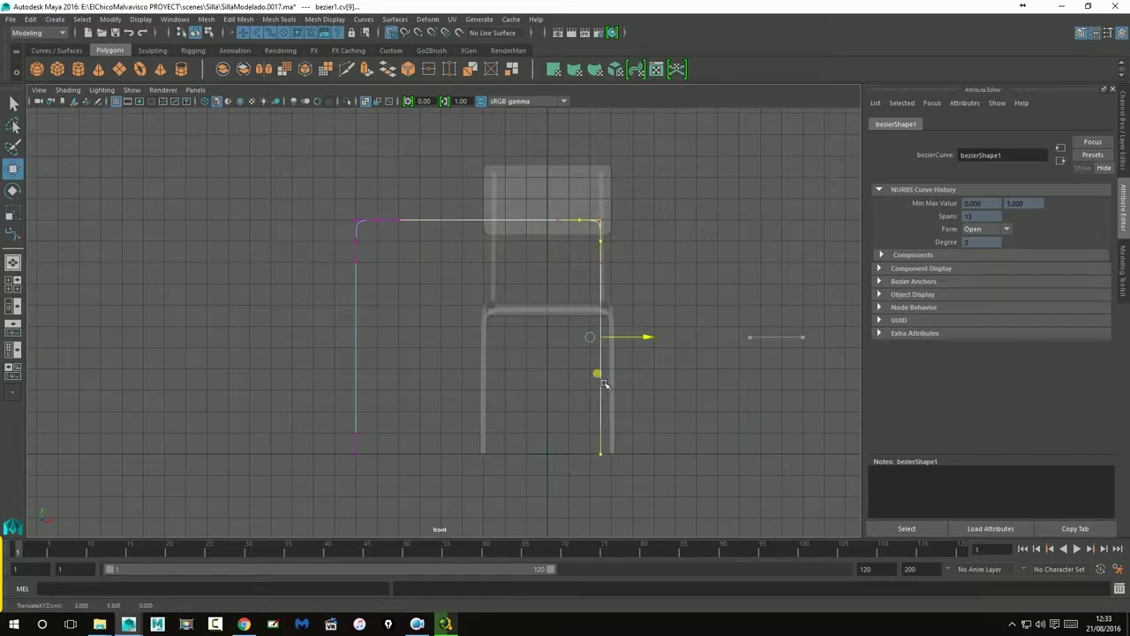
pyautogui.click(653, 261)
pyautogui.moveTo(636, 202); pyautogui.dragTo(591, 510)
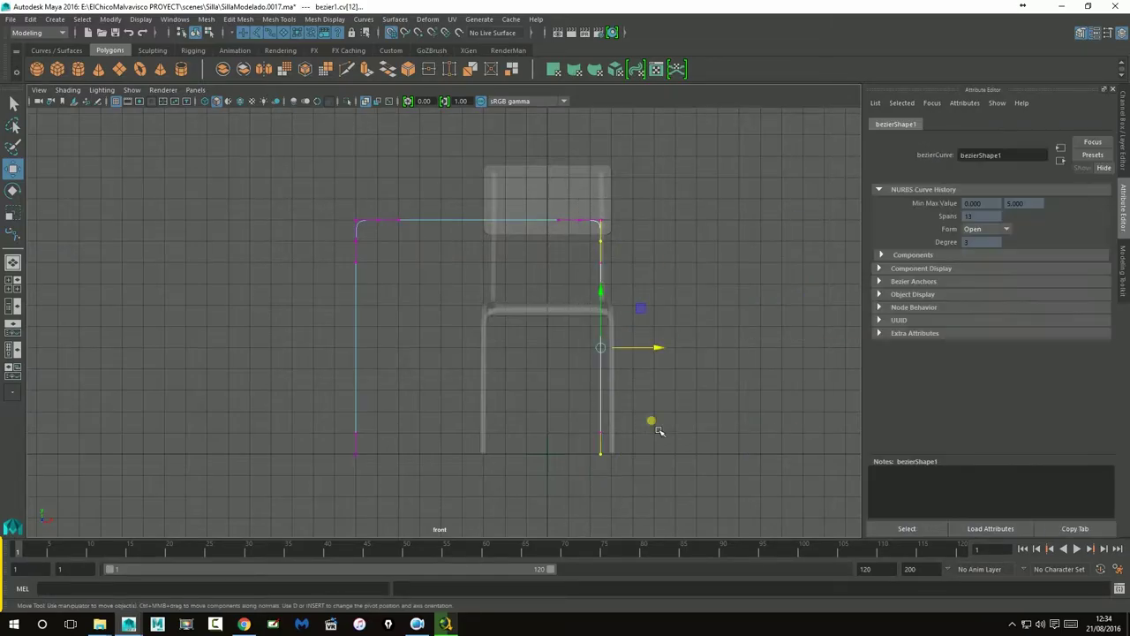
pyautogui.moveTo(665, 367); pyautogui.dragTo(744, 457, button='middle')
pyautogui.moveTo(550, 199); pyautogui.dragTo(599, 260)
pyautogui.moveTo(638, 224); pyautogui.dragTo(705, 230)
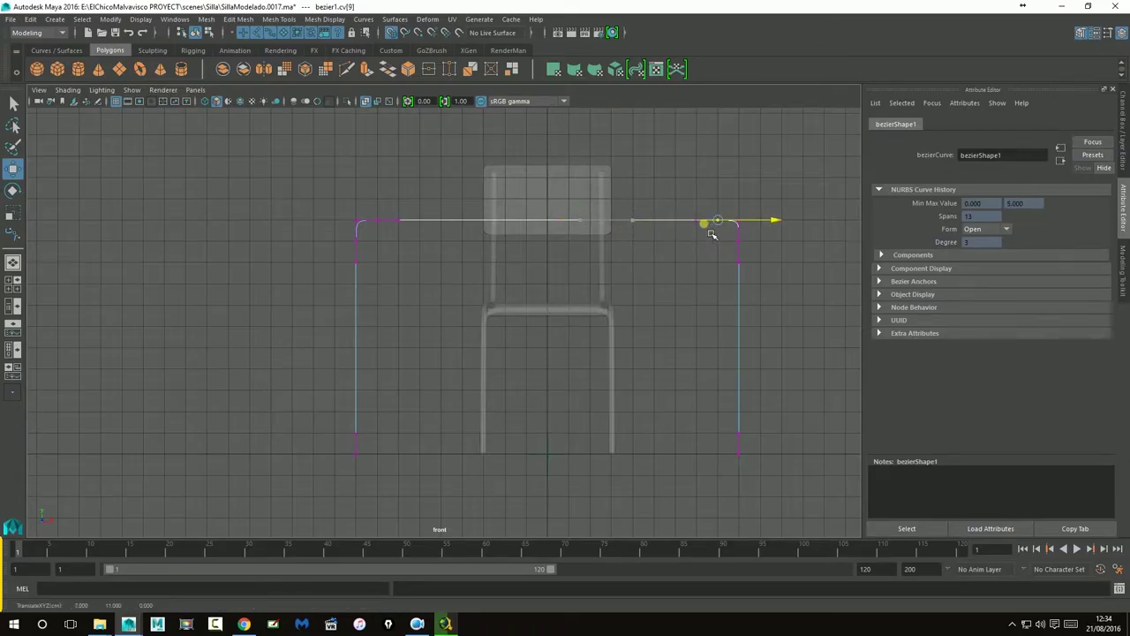
pyautogui.click(684, 196)
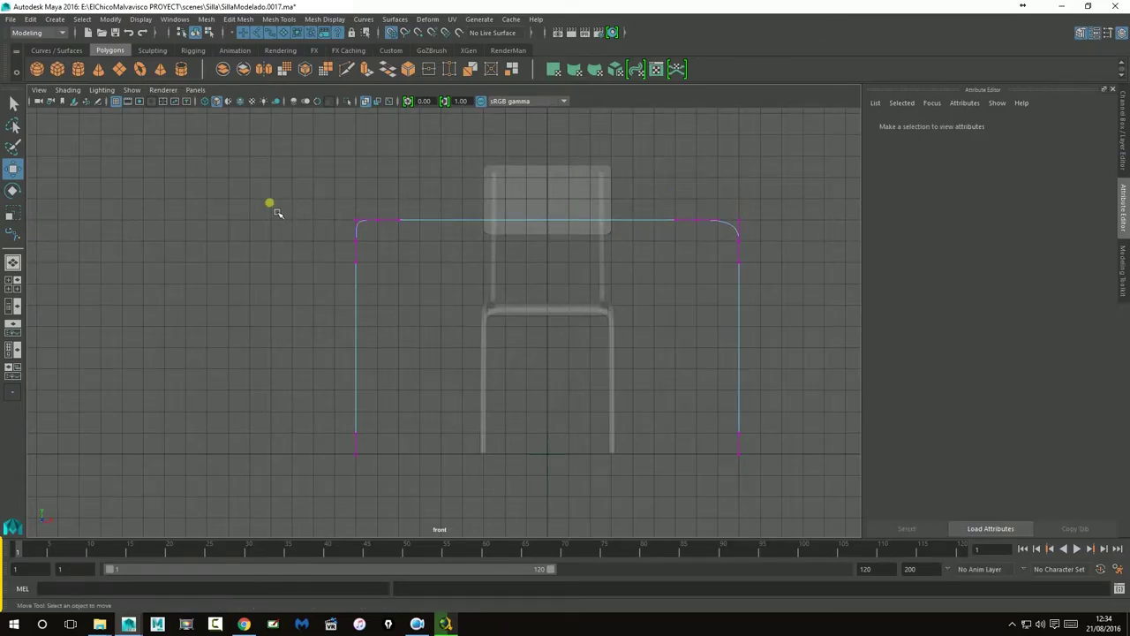
# - Try to lower the curve's top bar together with both rounded corners
pyautogui.click(469, 220)
pyautogui.press('F8')
pyautogui.click(549, 175)
pyautogui.moveTo(550, 178); pyautogui.dragTo(548, 240)
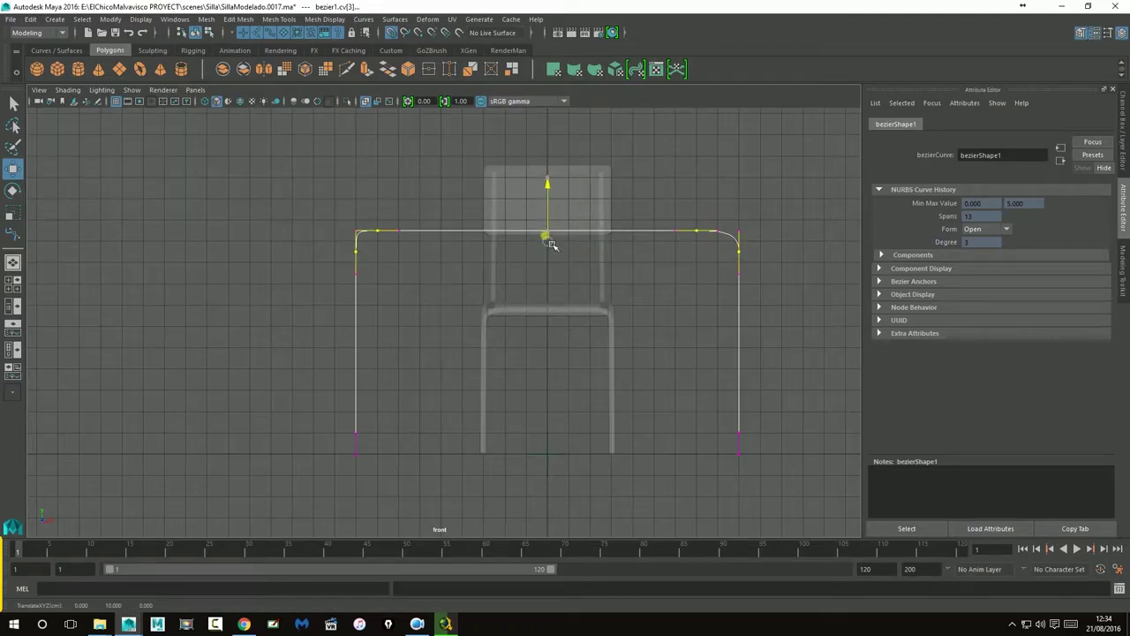
pyautogui.click(668, 293)
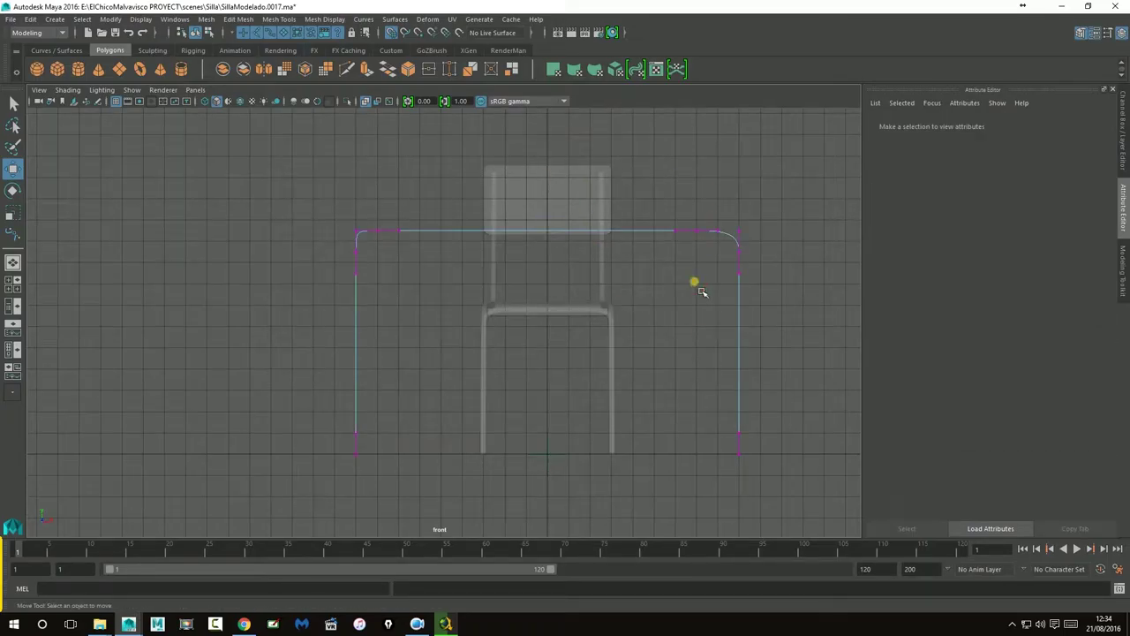
pyautogui.click(741, 345)
pyautogui.click(734, 336)
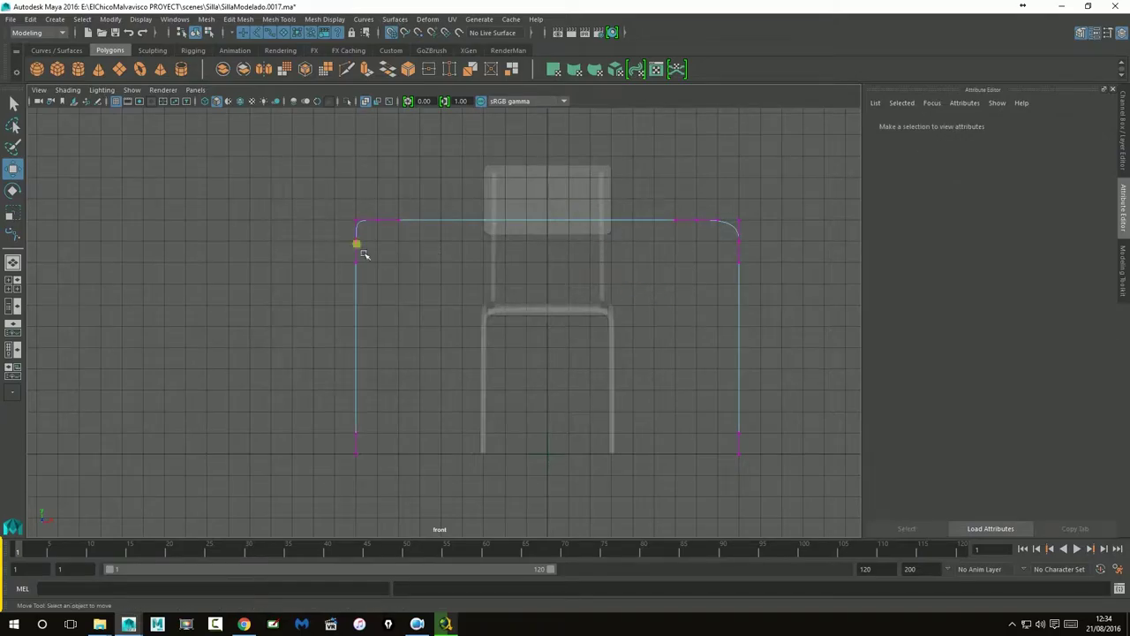
# - Widen the rounding of the curve's upper-left corner by moving its points down the leg and inward along the top bar to about X -8.8
pyautogui.scroll(5, 356, 245)
pyautogui.keyDown('alt'); pyautogui.moveTo(325, 195); pyautogui.dragTo(461, 387, button='middle'); pyautogui.keyUp('alt')
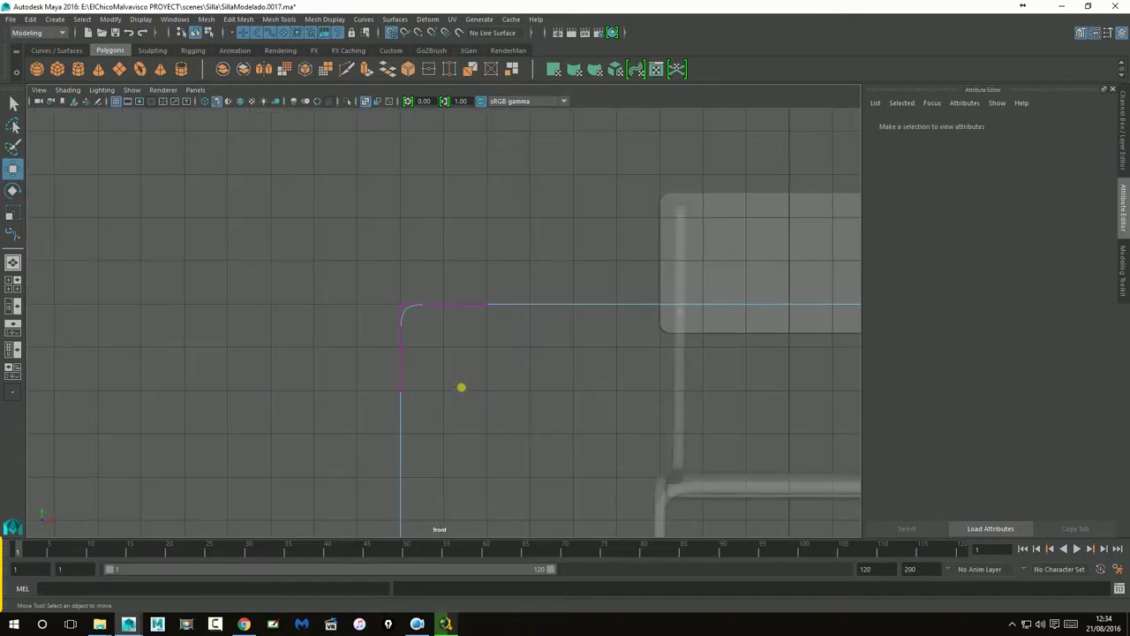
pyautogui.scroll(3, 461, 386)
pyautogui.click(371, 293)
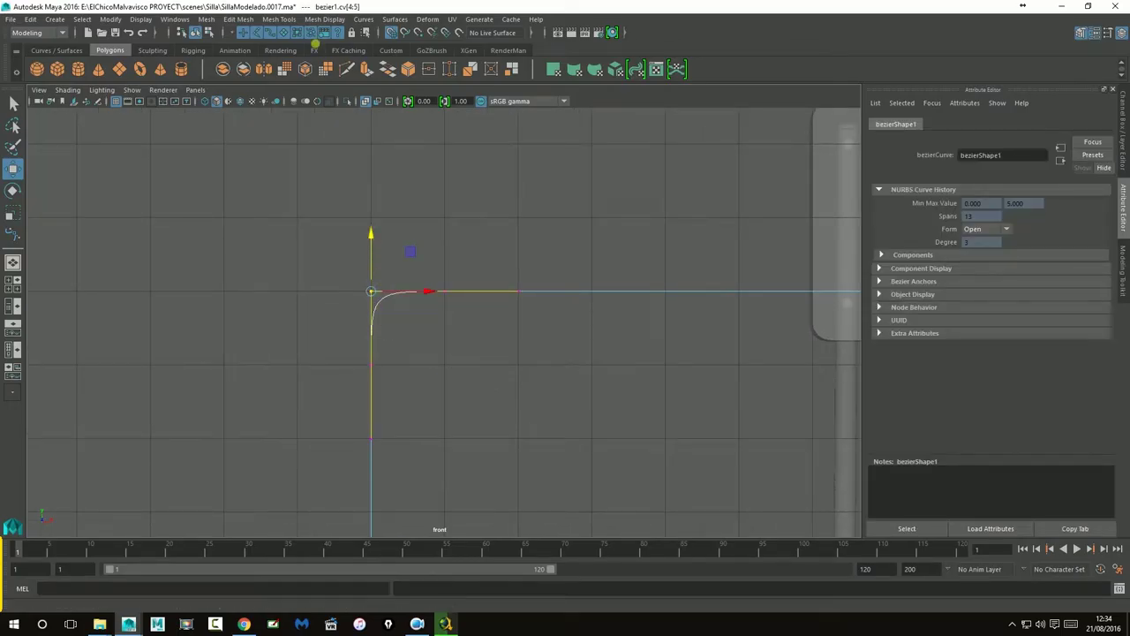
pyautogui.click(369, 235)
pyautogui.moveTo(374, 245); pyautogui.dragTo(451, 302)
pyautogui.click(428, 292)
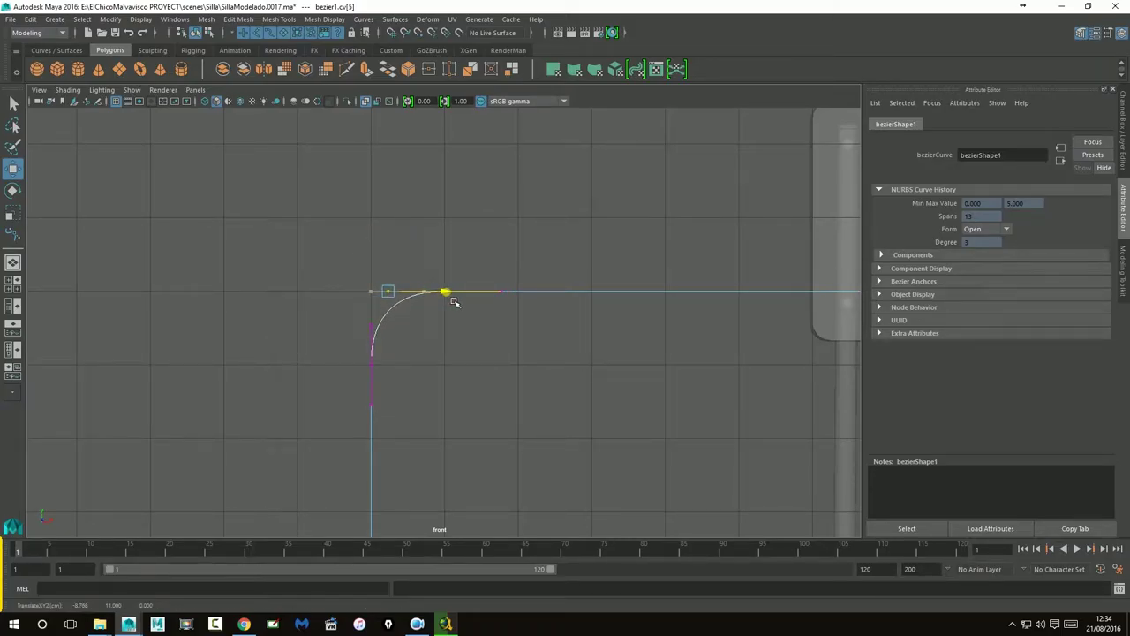
pyautogui.click(487, 370)
# - Widen the curve's upper-right corner by lowering its leg-side point and moving its top-bar point inward to about X 8.7
pyautogui.scroll(-5, 486, 368)
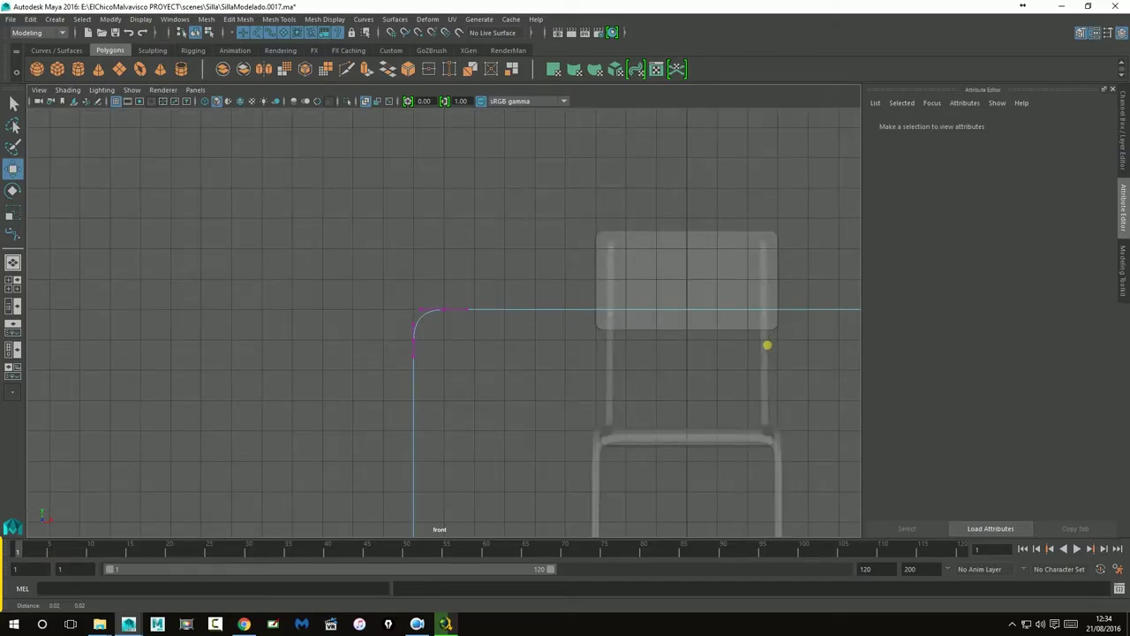
pyautogui.keyDown('alt'); pyautogui.moveTo(767, 346); pyautogui.dragTo(232, 283, button='middle'); pyautogui.keyUp('alt')
pyautogui.moveTo(403, 235); pyautogui.dragTo(423, 258)
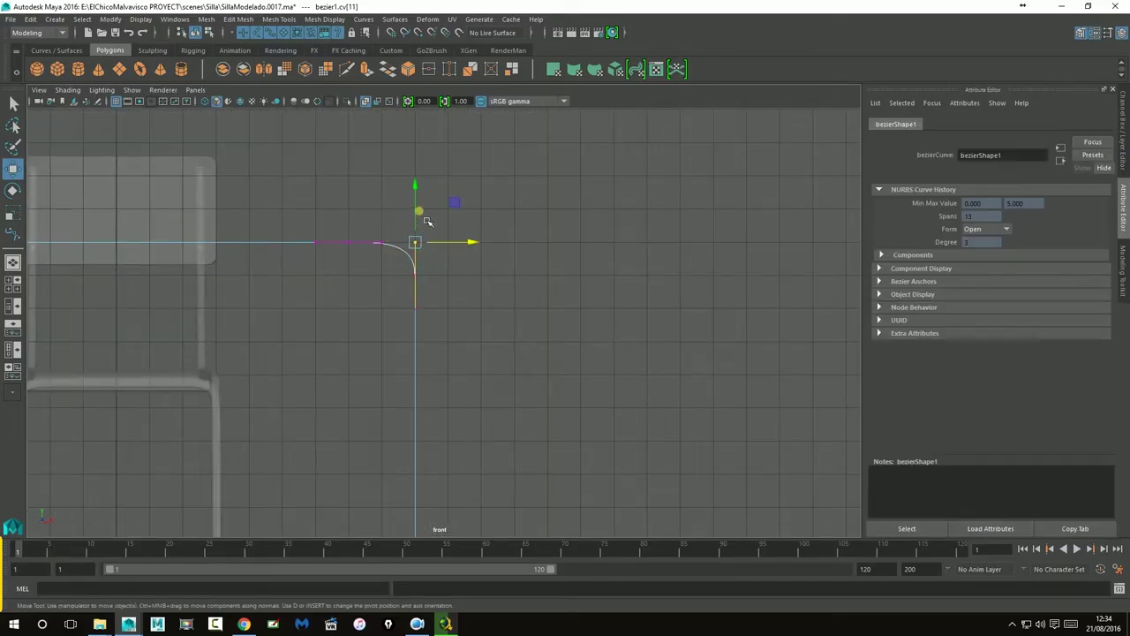
pyautogui.moveTo(416, 190); pyautogui.dragTo(383, 243)
pyautogui.moveTo(330, 210); pyautogui.dragTo(386, 256)
pyautogui.scroll(3, 390, 271)
pyautogui.moveTo(412, 163); pyautogui.dragTo(386, 197)
pyautogui.click(393, 34)
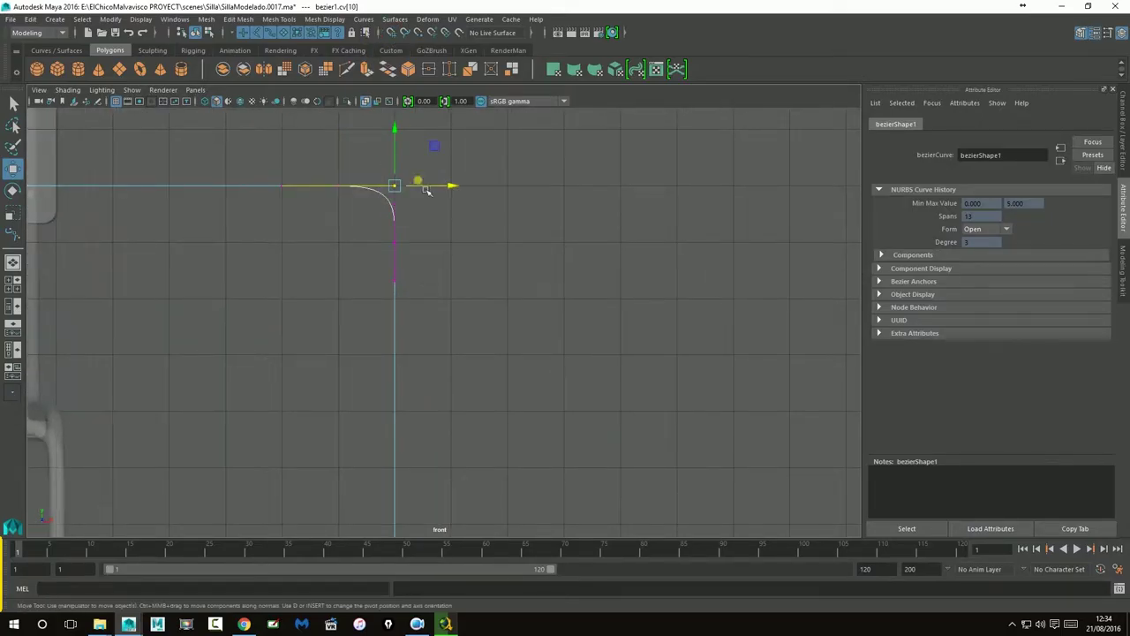
pyautogui.moveTo(461, 196); pyautogui.dragTo(445, 196)
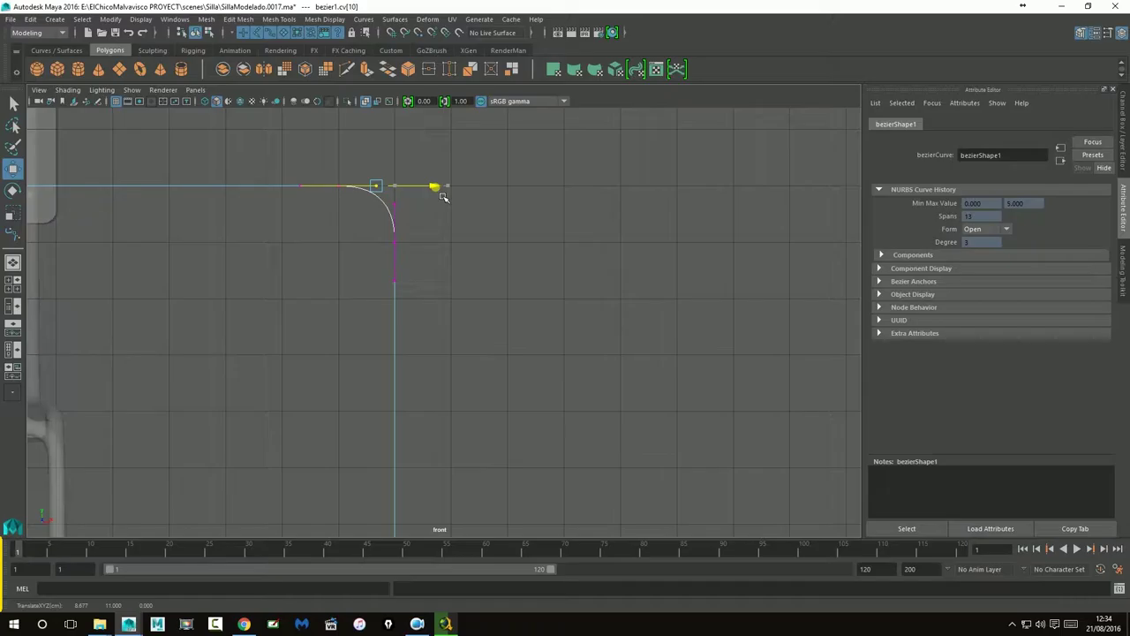
pyautogui.scroll(-8, 515, 343)
pyautogui.keyDown('alt'); pyautogui.moveTo(535, 344); pyautogui.dragTo(635, 319, button='middle'); pyautogui.keyUp('alt')
pyautogui.click(557, 360)
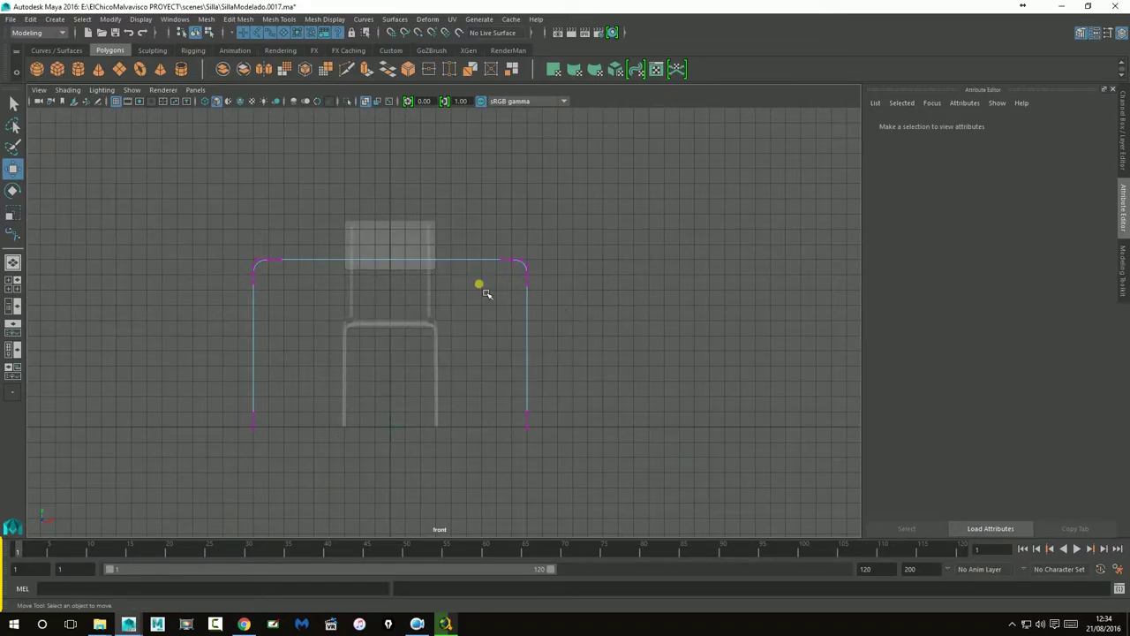
# - Return the Bezier curve to object mode in the perspective view and create a NURBS circle as the tube profile
pyautogui.press('space')
pyautogui.keyDown('alt'); pyautogui.moveTo(498, 320); pyautogui.dragTo(567, 331); pyautogui.keyUp('alt')
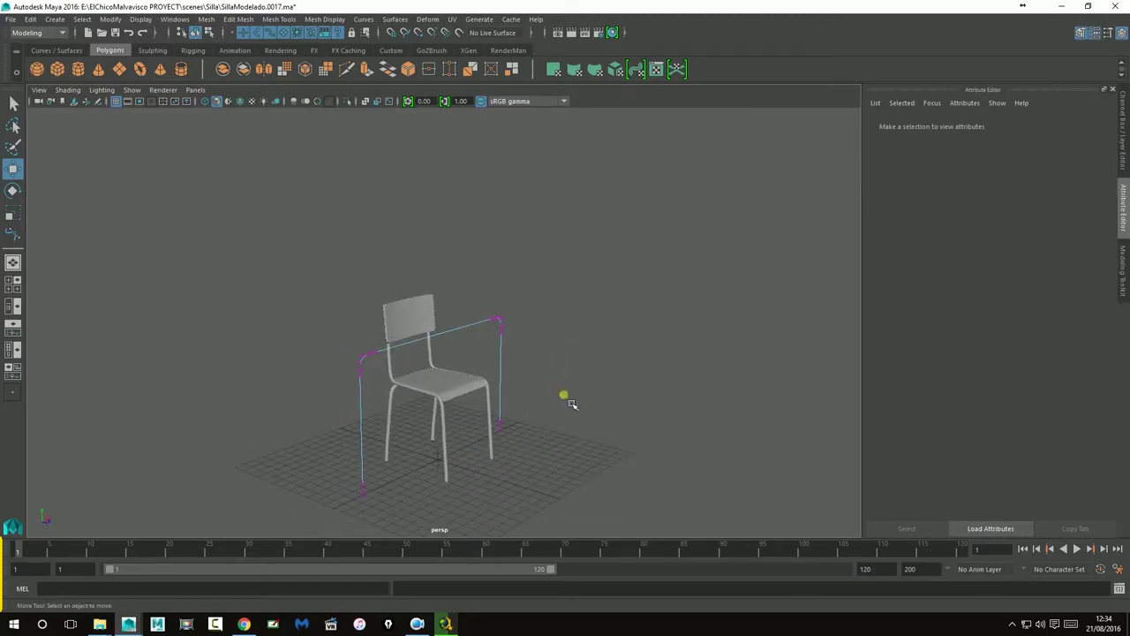
pyautogui.keyDown('alt'); pyautogui.moveTo(558, 449); pyautogui.dragTo(560, 402); pyautogui.keyUp('alt')
pyautogui.keyDown('alt'); pyautogui.moveTo(557, 419); pyautogui.dragTo(575, 361, button='middle'); pyautogui.keyUp('alt')
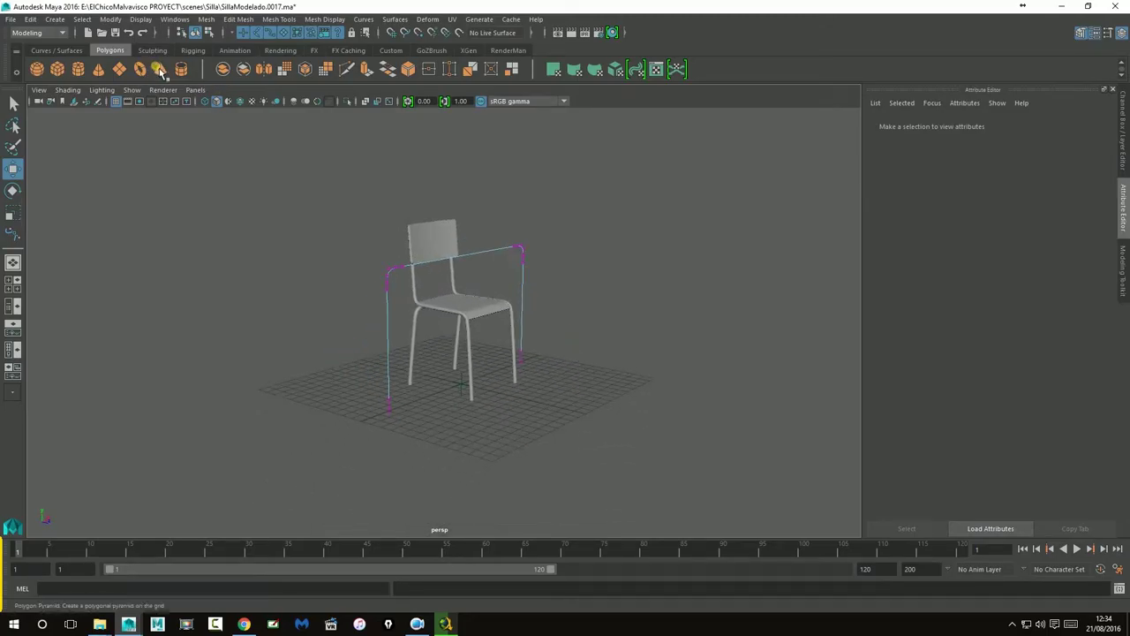
pyautogui.click(57, 52)
pyautogui.click(196, 251)
pyautogui.rightClick(484, 246)
pyautogui.click(570, 286)
pyautogui.click(38, 74)
# - Scale the NURBS circle uniformly to 0.25 on X, Y and Z
pyautogui.keyDown('alt'); pyautogui.moveTo(516, 510); pyautogui.dragTo(416, 452); pyautogui.keyUp('alt')
pyautogui.keyDown('alt'); pyautogui.moveTo(415, 452); pyautogui.dragTo(704, 430, button='right'); pyautogui.keyUp('alt')
pyautogui.keyDown('alt'); pyautogui.moveTo(549, 403); pyautogui.dragTo(542, 313, button='middle'); pyautogui.keyUp('alt')
pyautogui.keyDown('alt'); pyautogui.moveTo(534, 371); pyautogui.dragTo(597, 386, button='right'); pyautogui.keyUp('alt')
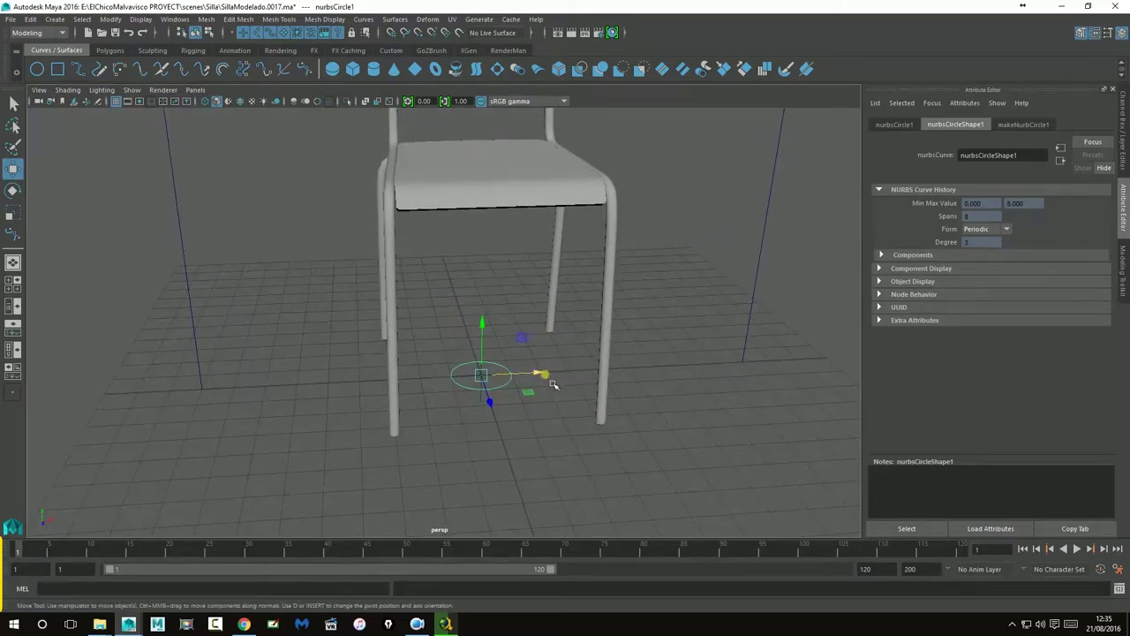
pyautogui.hotkey('ctrl', 'a')
pyautogui.click(1088, 191)
pyautogui.moveTo(1092, 196); pyautogui.dragTo(1095, 216)
pyautogui.press('Return')
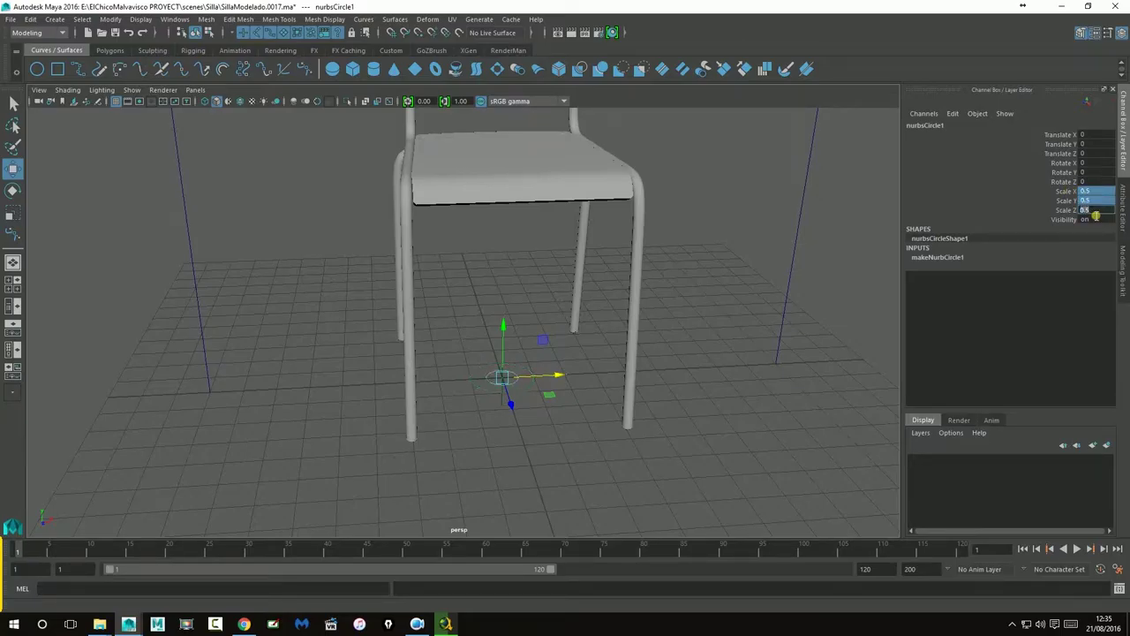
pyautogui.moveTo(1089, 200); pyautogui.dragTo(1094, 218)
pyautogui.press('Return')
# - Move the circle onto the lower end of the curve's left leg at X -9 using curve snapping, leaving snapping off
pyautogui.keyDown('alt'); pyautogui.moveTo(512, 394); pyautogui.dragTo(386, 396); pyautogui.keyUp('alt')
pyautogui.keyDown('alt'); pyautogui.moveTo(386, 397); pyautogui.dragTo(698, 318, button='right'); pyautogui.keyUp('alt')
pyautogui.keyDown('alt'); pyautogui.moveTo(430, 269); pyautogui.dragTo(671, 328, button='middle'); pyautogui.keyUp('alt')
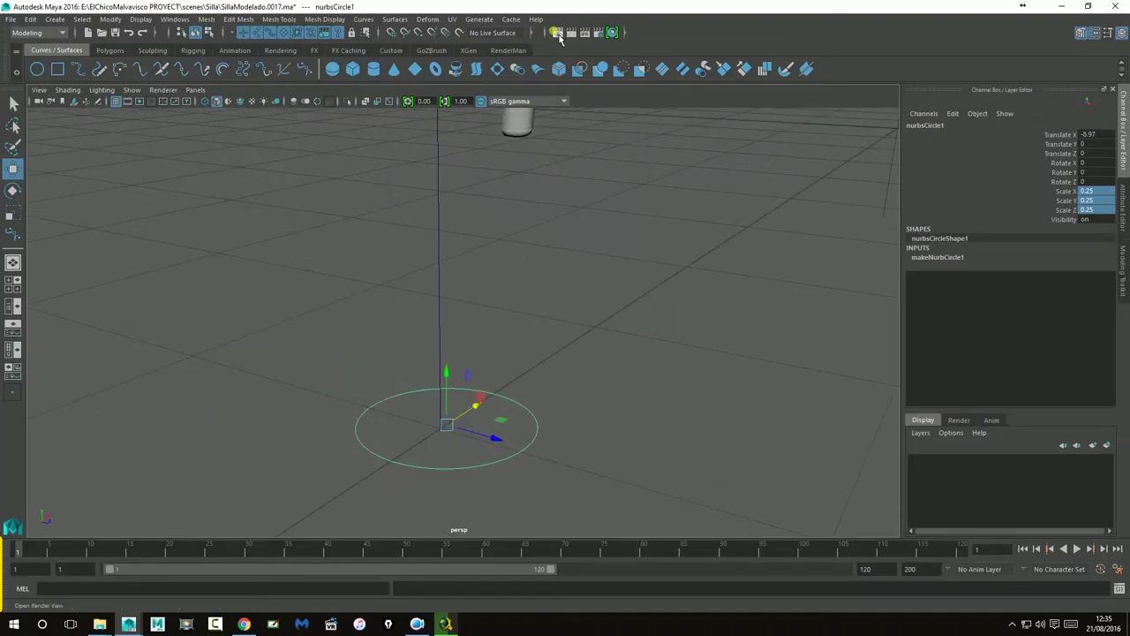
pyautogui.click(405, 32)
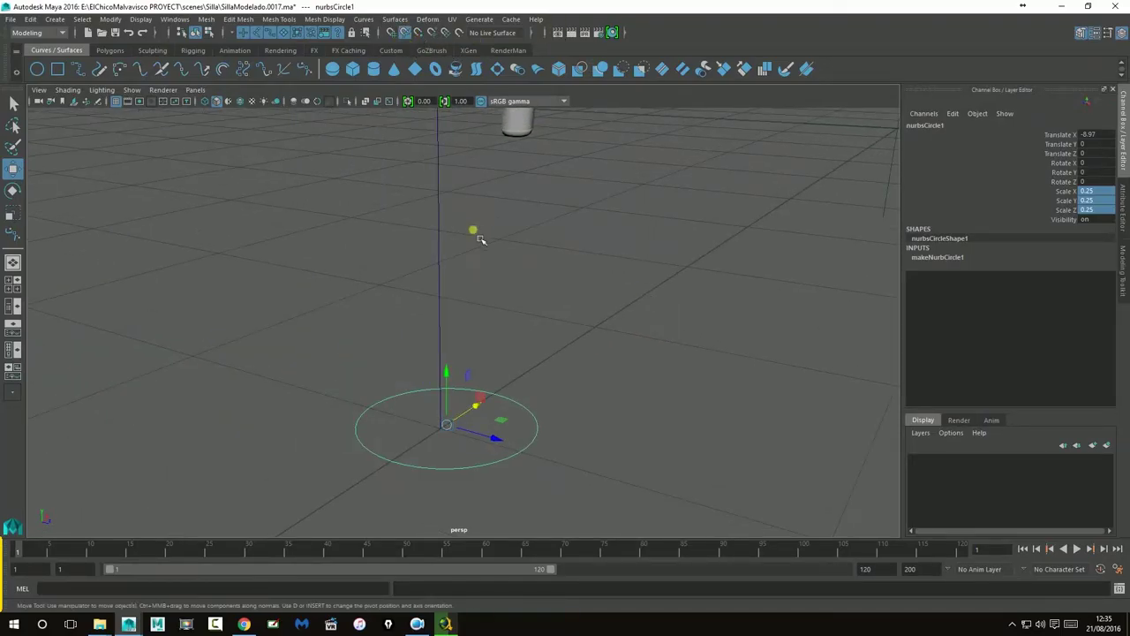
pyautogui.moveTo(446, 152); pyautogui.dragTo(442, 169, button='middle')
pyautogui.moveTo(444, 291); pyautogui.dragTo(445, 344, button='middle')
pyautogui.moveTo(464, 423); pyautogui.dragTo(528, 295, button='middle')
pyautogui.moveTo(448, 151); pyautogui.dragTo(453, 295, button='middle')
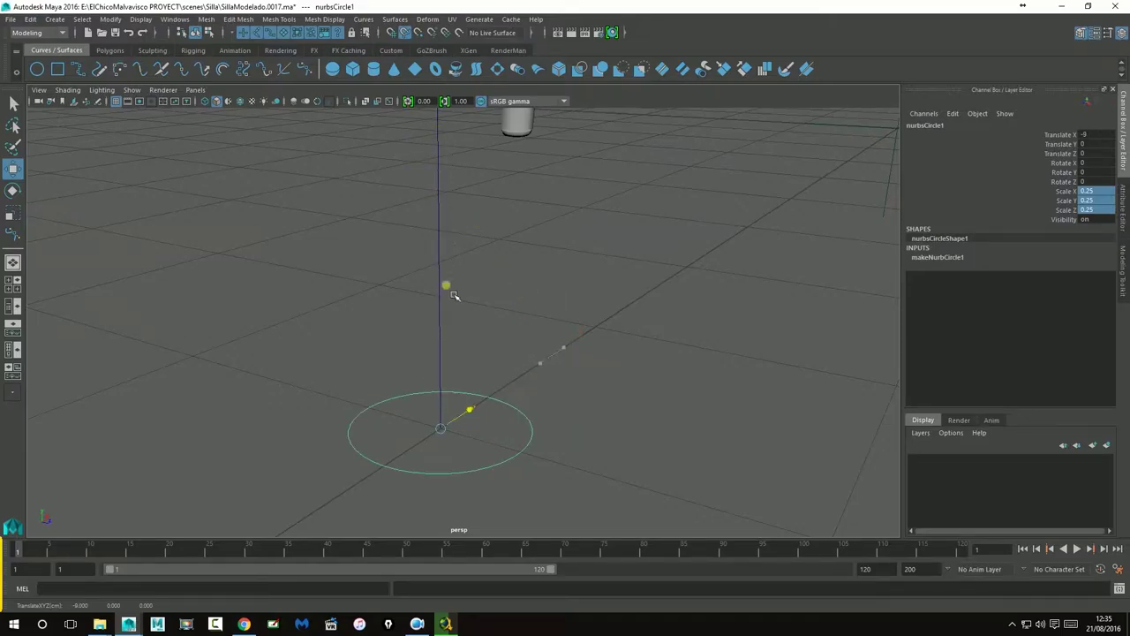
pyautogui.moveTo(492, 450); pyautogui.dragTo(471, 401, button='middle')
pyautogui.scroll(-3, 446, 212)
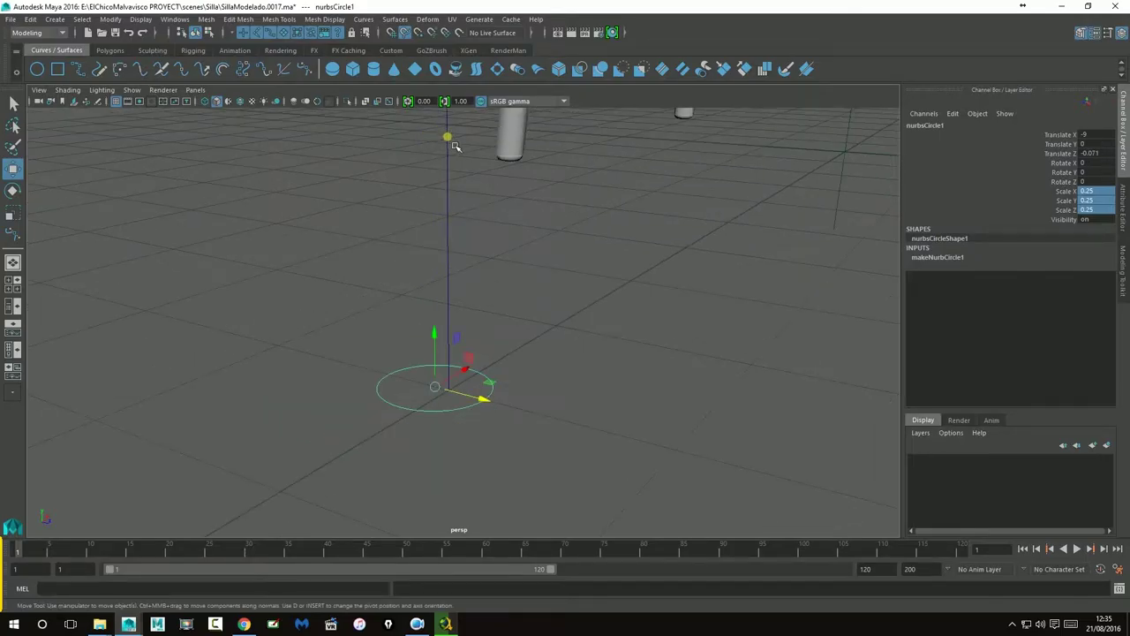
pyautogui.moveTo(452, 145); pyautogui.dragTo(491, 319, button='middle')
pyautogui.keyDown('alt'); pyautogui.moveTo(523, 345); pyautogui.dragTo(494, 352); pyautogui.keyUp('alt')
pyautogui.keyDown('alt'); pyautogui.moveTo(494, 352); pyautogui.dragTo(281, 339, button='right'); pyautogui.keyUp('alt')
pyautogui.keyDown('alt'); pyautogui.moveTo(284, 342); pyautogui.dragTo(359, 327); pyautogui.keyUp('alt')
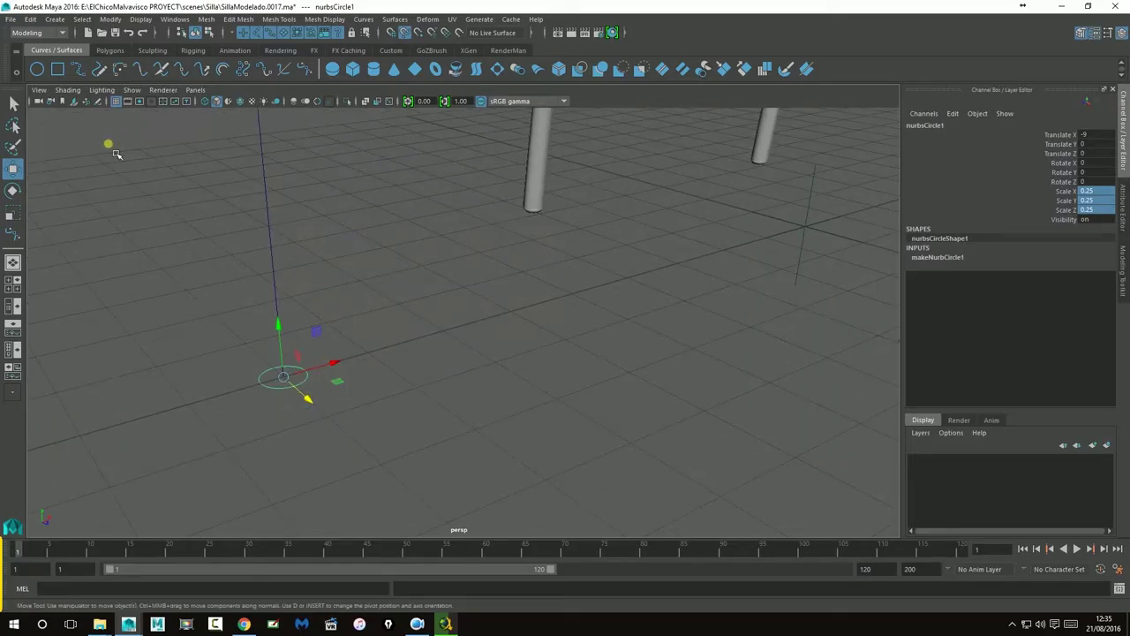
pyautogui.click(405, 33)
# - Extrude the circle along the Bezier curve as a NURBS tube, with position at path, closest end point pivot and path direction orientation
pyautogui.keyDown('shift'); pyautogui.click(272, 247); pyautogui.keyUp('shift')
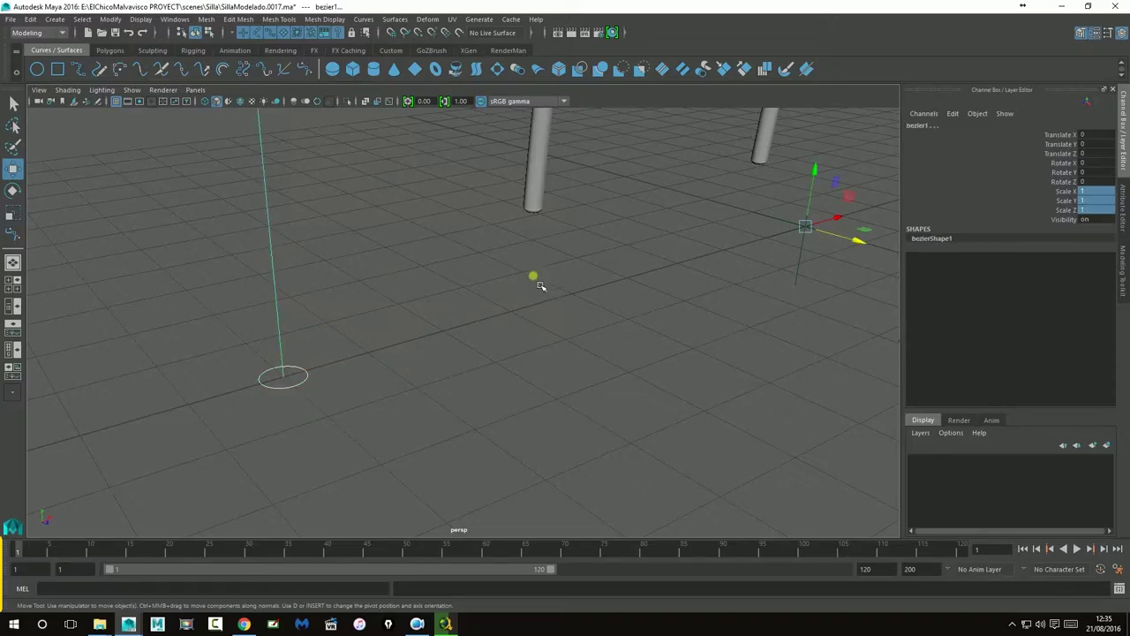
pyautogui.scroll(-7, 620, 265)
pyautogui.keyDown('alt'); pyautogui.moveTo(647, 248); pyautogui.dragTo(606, 383, button='middle'); pyautogui.keyUp('alt')
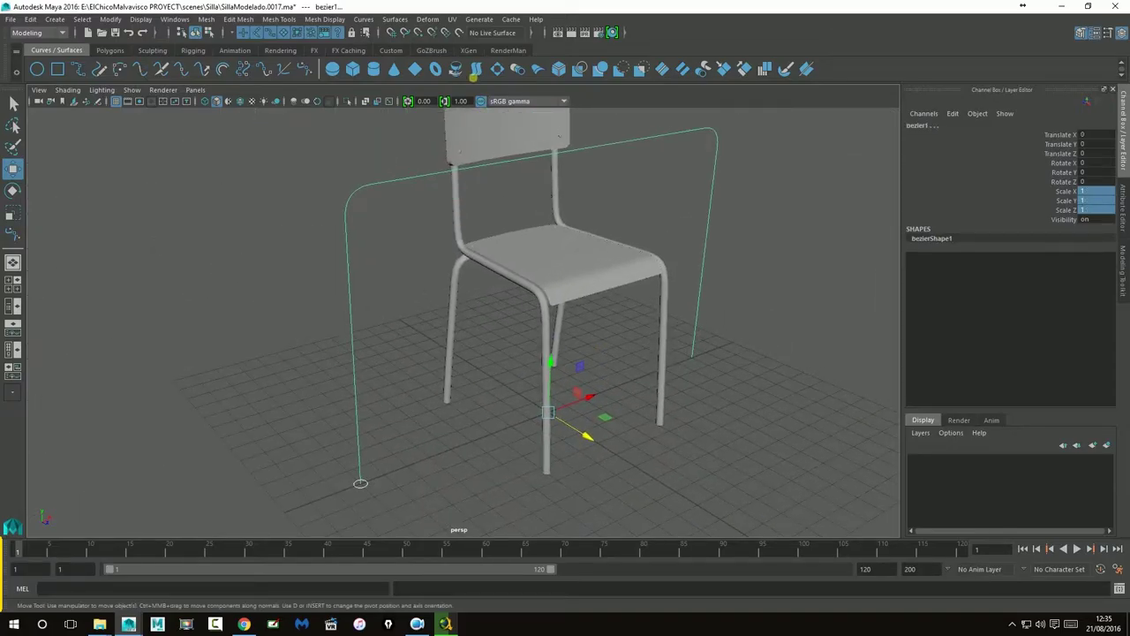
pyautogui.click(394, 19)
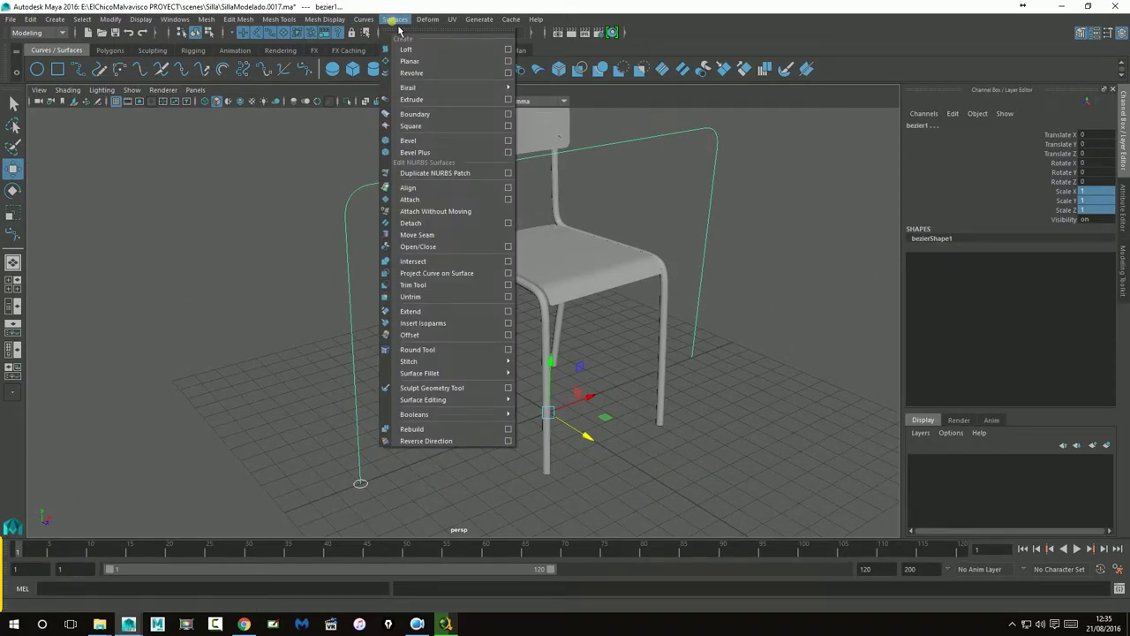
pyautogui.click(508, 99)
pyautogui.moveTo(431, 293); pyautogui.dragTo(272, 160)
pyautogui.click(325, 194)
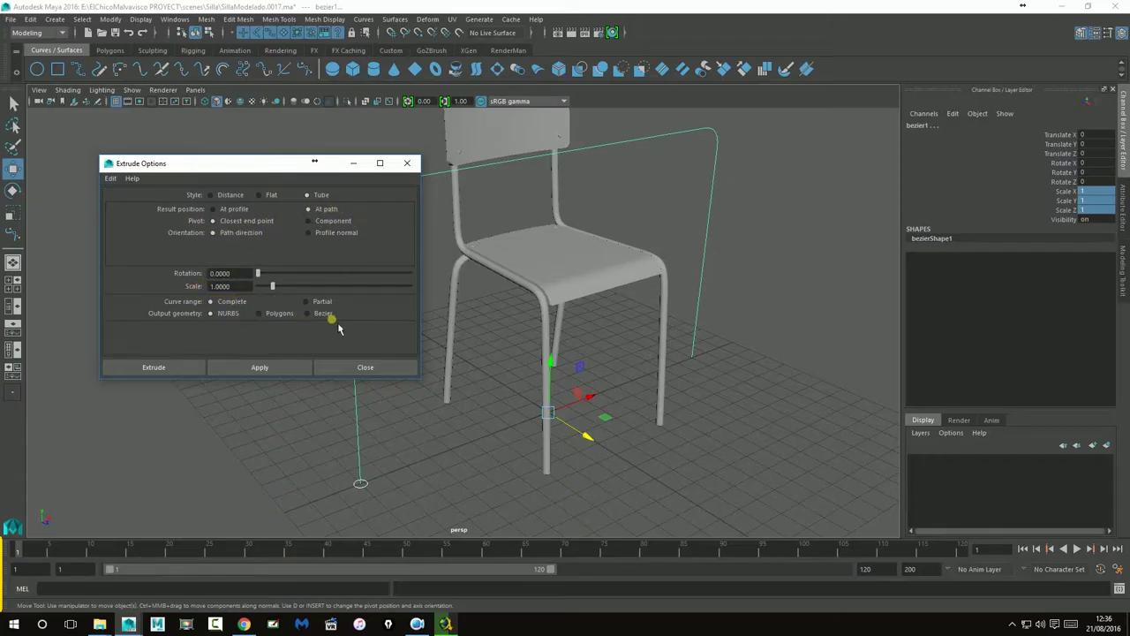
pyautogui.click(251, 369)
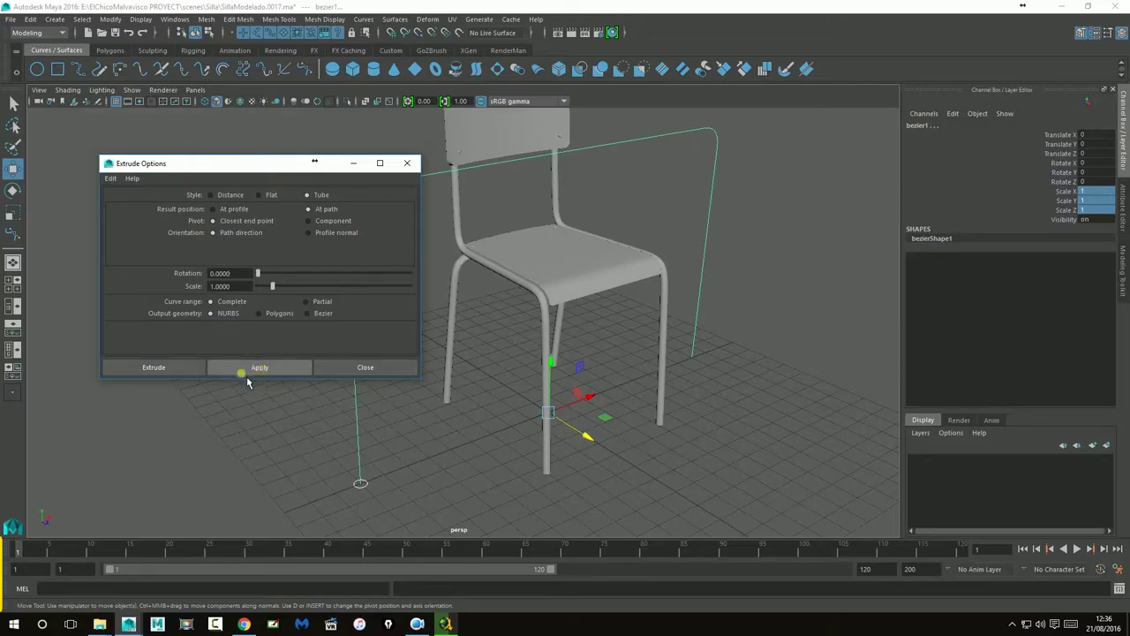
pyautogui.click(176, 369)
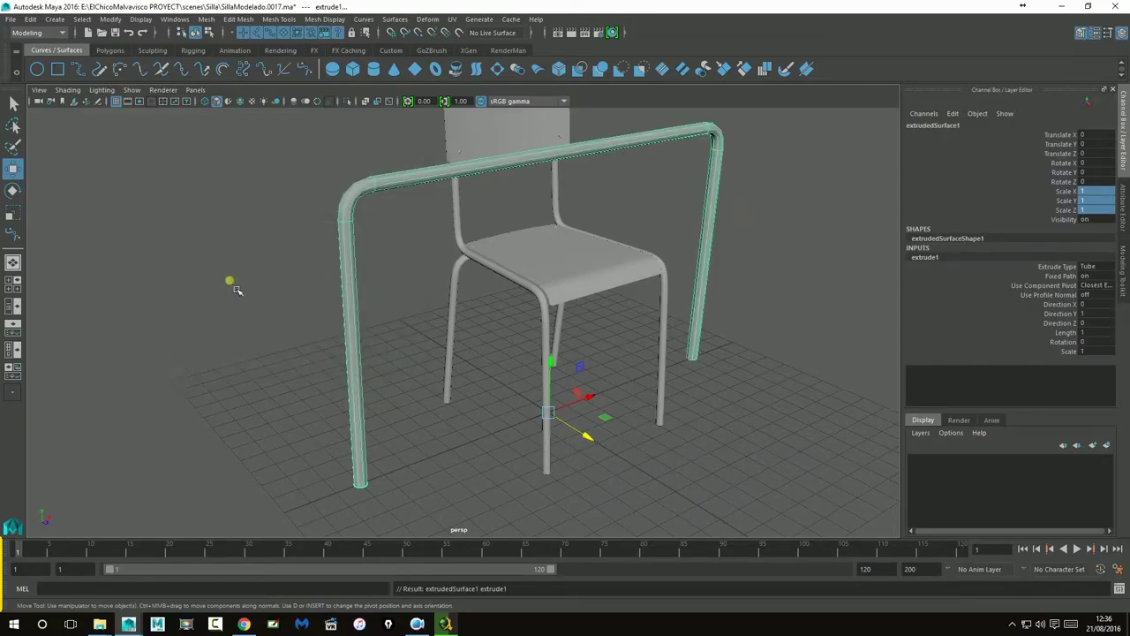
# - Compare the extruded frame's tube thickness and proportions with the chair and the desk reference photos
pyautogui.keyDown('alt'); pyautogui.moveTo(402, 382); pyautogui.dragTo(354, 362); pyautogui.keyUp('alt')
pyautogui.press('space')
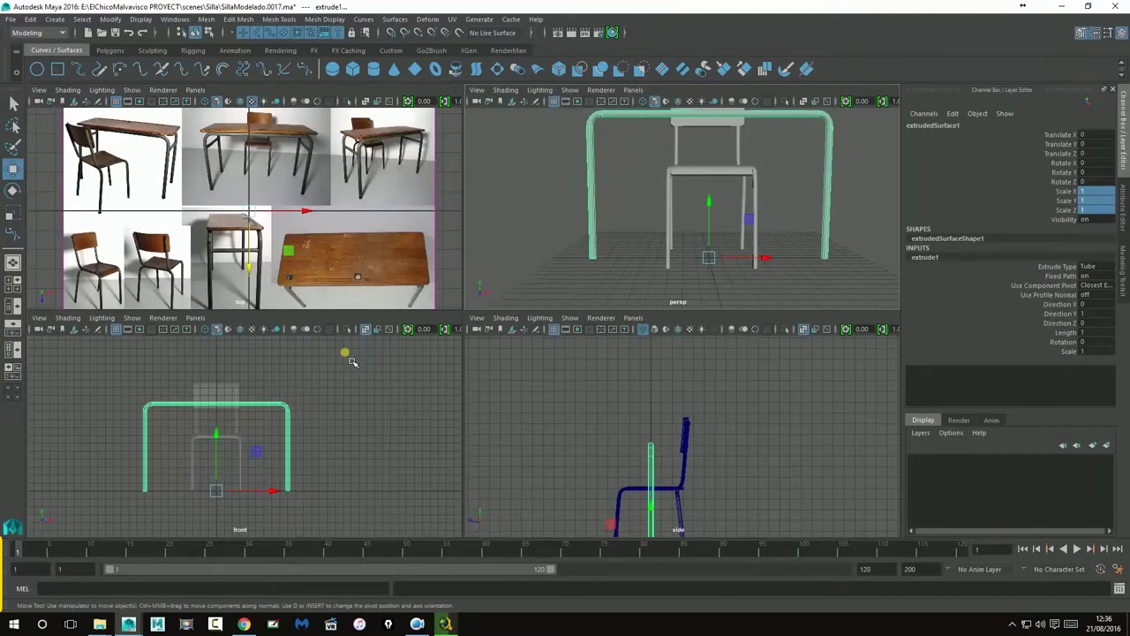
pyautogui.keyDown('alt'); pyautogui.moveTo(522, 307); pyautogui.dragTo(749, 263); pyautogui.keyUp('alt')
pyautogui.keyDown('alt'); pyautogui.moveTo(749, 263); pyautogui.dragTo(714, 241, button='right'); pyautogui.keyUp('alt')
pyautogui.keyDown('alt'); pyautogui.moveTo(714, 241); pyautogui.dragTo(708, 240, button='middle'); pyautogui.keyUp('alt')
pyautogui.keyDown('alt'); pyautogui.moveTo(707, 238); pyautogui.dragTo(680, 239); pyautogui.keyUp('alt')
pyautogui.press('space')
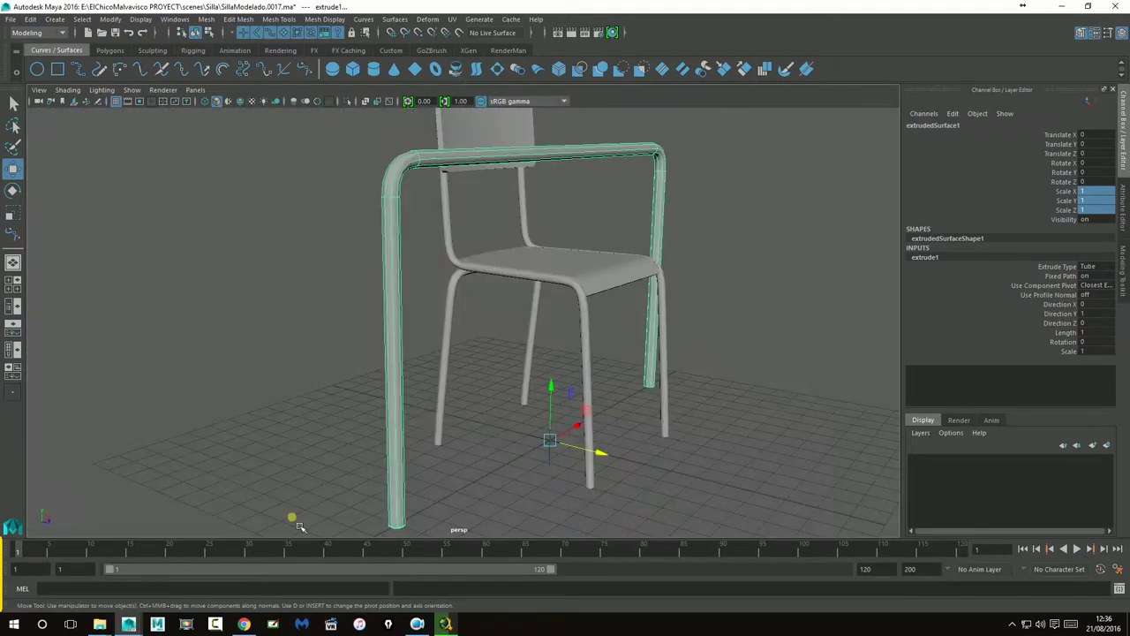
pyautogui.press('space')
pyautogui.press('space')
pyautogui.press('space')
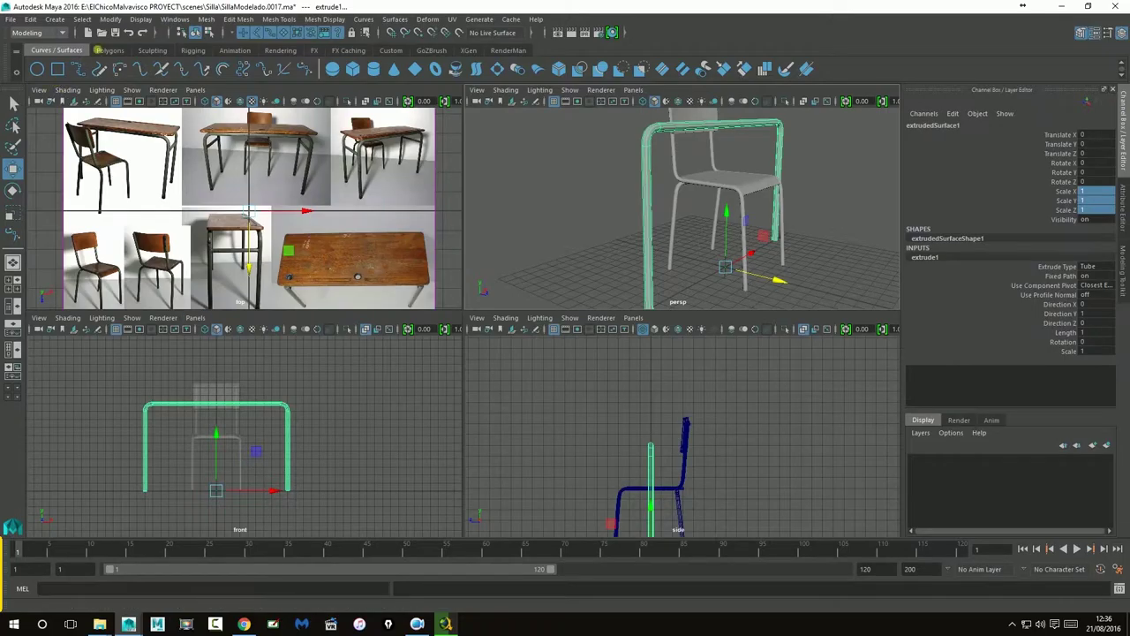
# - Select the profile circle in the Outliner and set its X, Y and Z scale to 0.2 to thin the frame tube
pyautogui.click(174, 19)
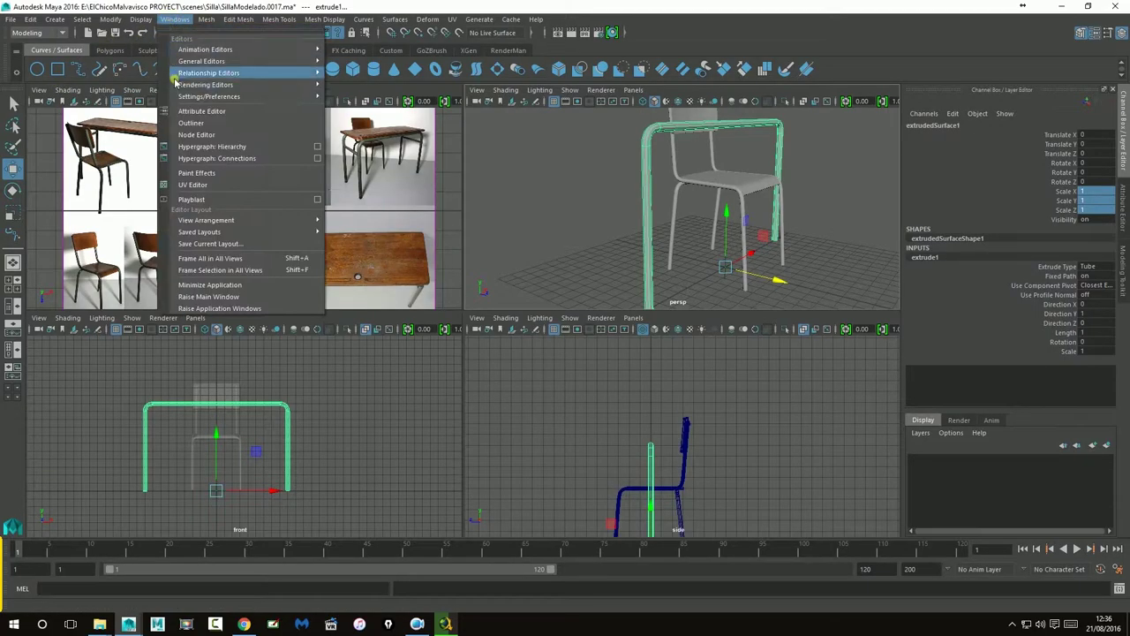
pyautogui.click(194, 123)
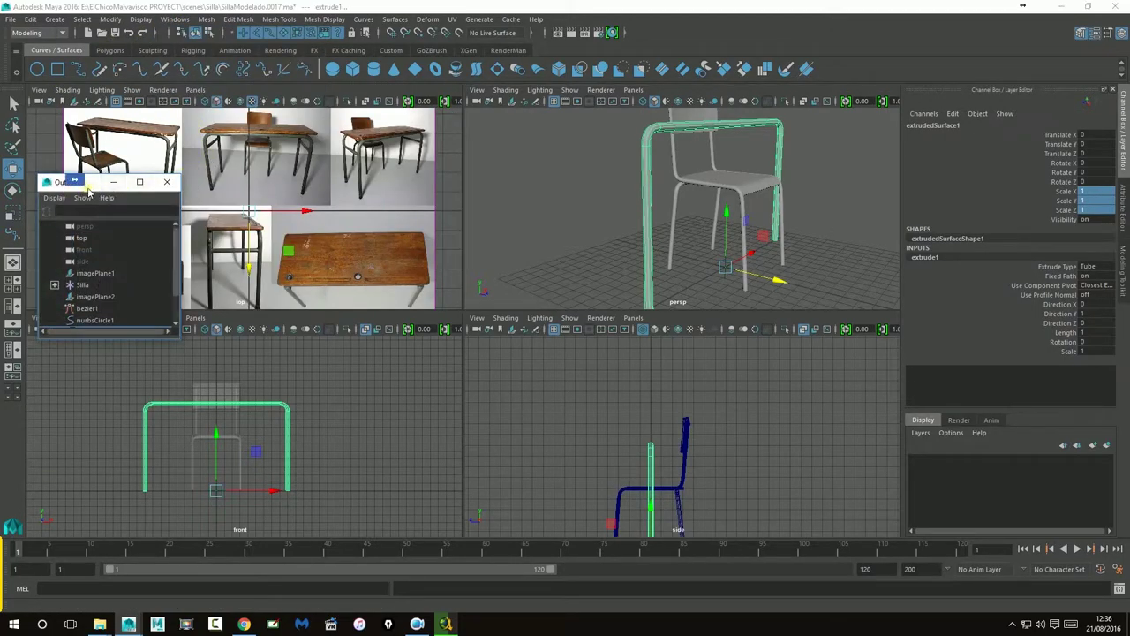
pyautogui.moveTo(93, 187); pyautogui.dragTo(87, 146)
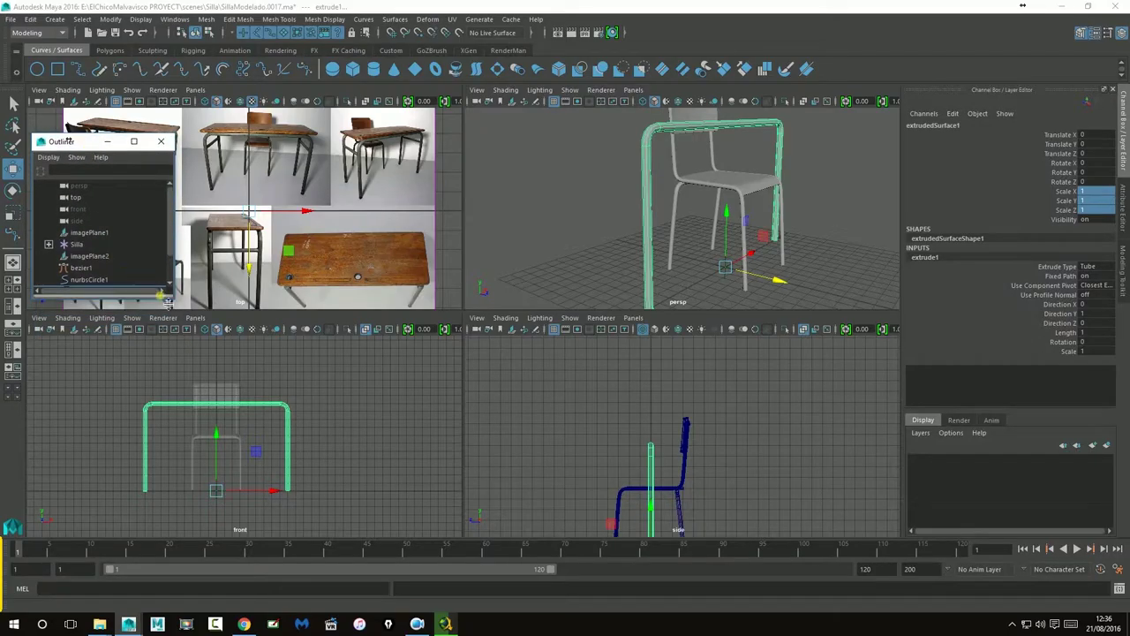
pyautogui.moveTo(170, 247); pyautogui.dragTo(170, 282)
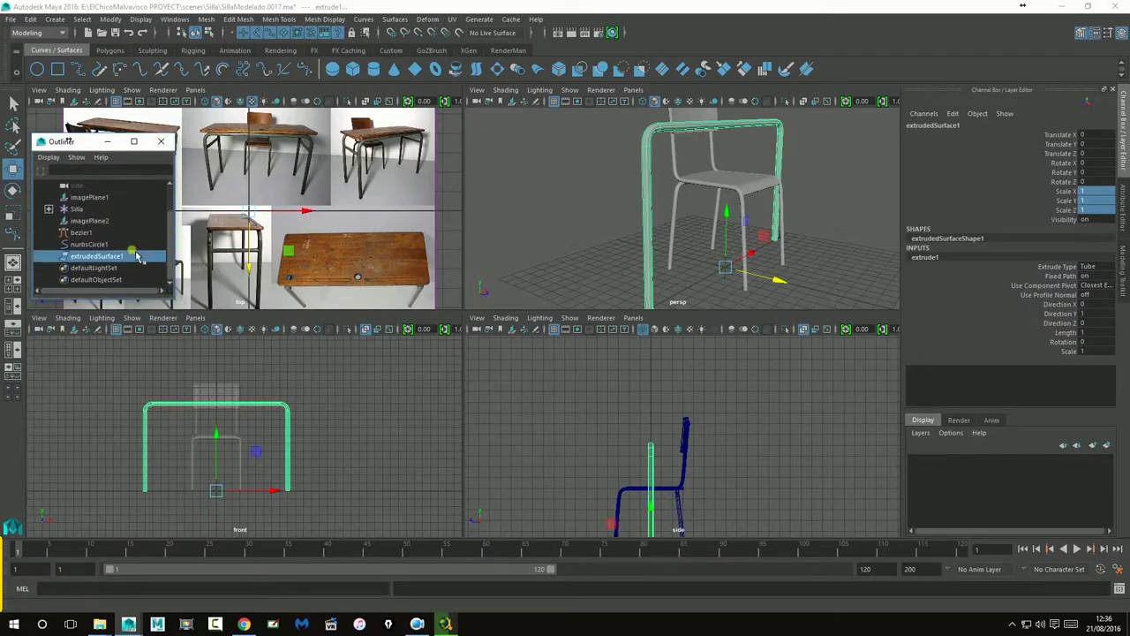
pyautogui.click(88, 244)
pyautogui.press('f')
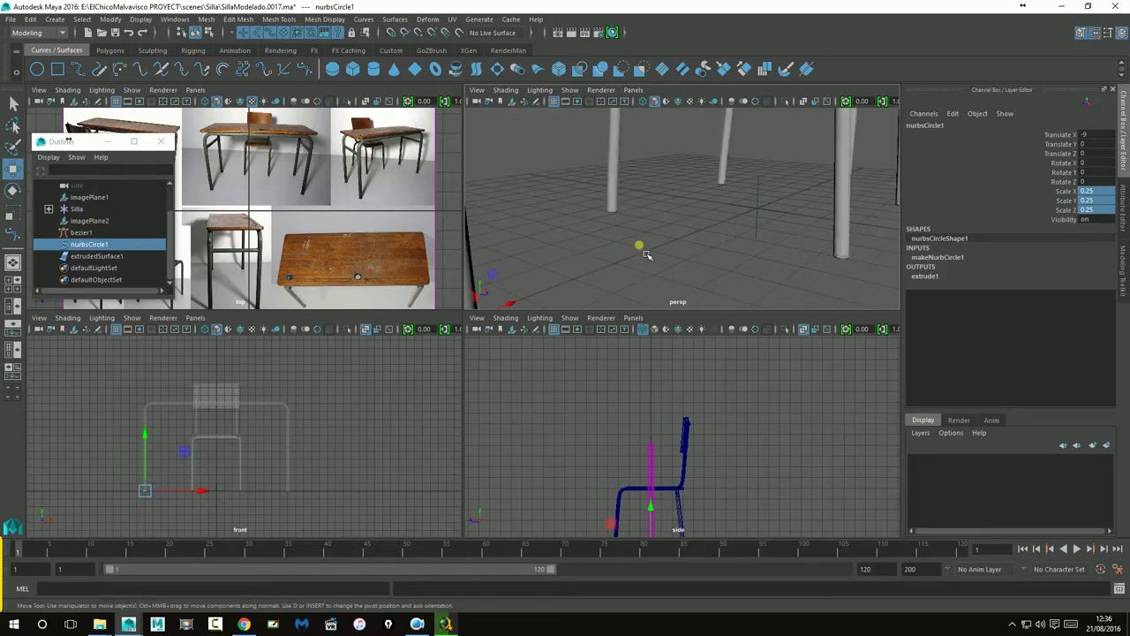
pyautogui.scroll(-3, 646, 254)
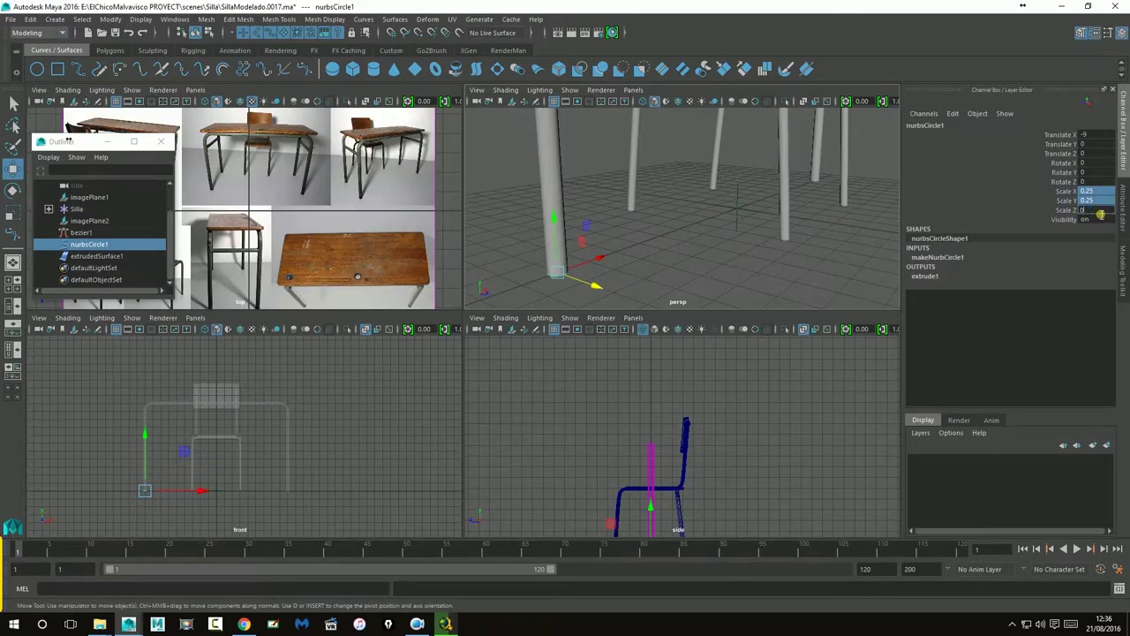
pyautogui.press('Return')
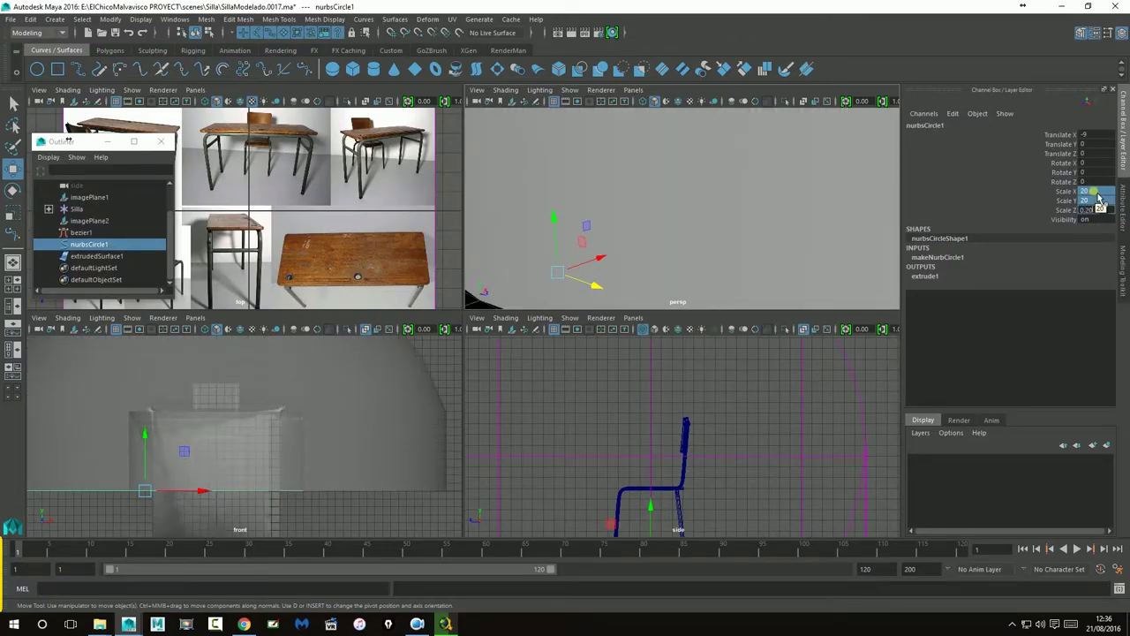
pyautogui.write('0.2')
pyautogui.press('Return')
# - Check the frame tube beside the chair and select the extruded surface in the front view
pyautogui.keyDown('alt'); pyautogui.moveTo(713, 256); pyautogui.dragTo(791, 239); pyautogui.keyUp('alt')
pyautogui.keyDown('alt'); pyautogui.moveTo(791, 239); pyautogui.dragTo(633, 250, button='right'); pyautogui.keyUp('alt')
pyautogui.keyDown('alt'); pyautogui.moveTo(634, 251); pyautogui.dragTo(513, 310); pyautogui.keyUp('alt')
pyautogui.scroll(4, 347, 409)
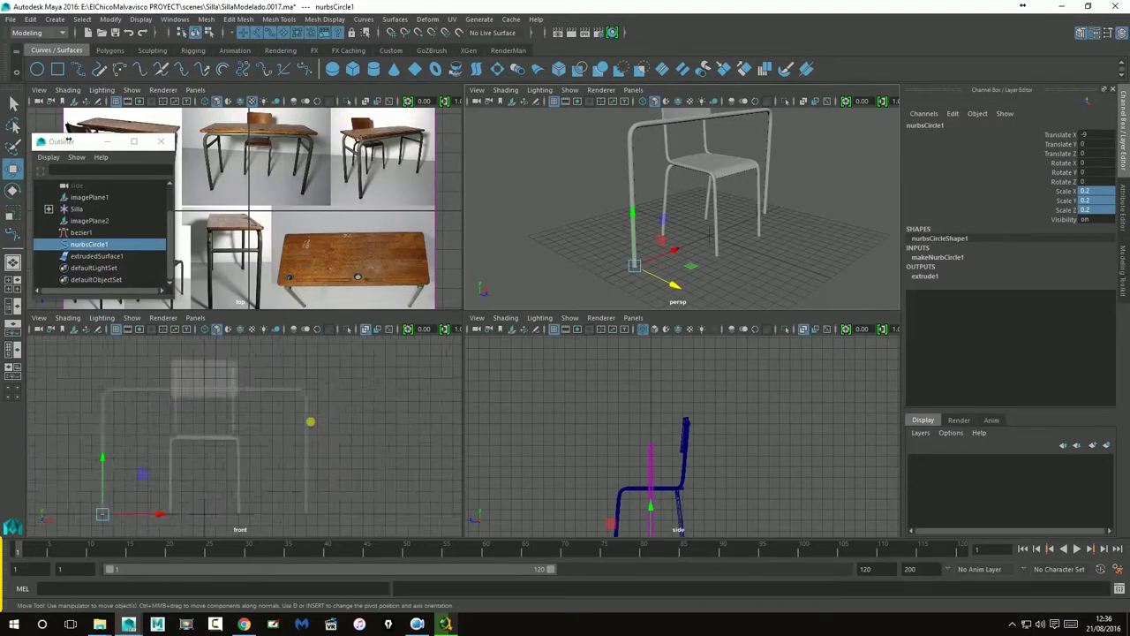
pyautogui.click(339, 407)
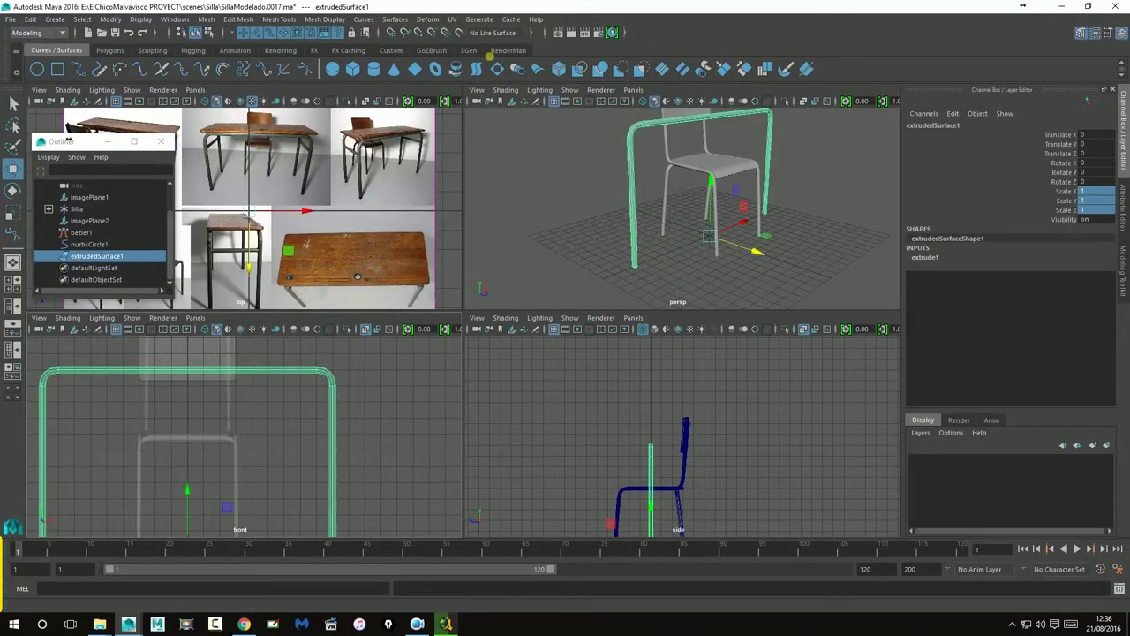
# - Add the extruded frame surface to a new display layer and set that layer to Template
pyautogui.click(598, 254)
pyautogui.click(633, 229)
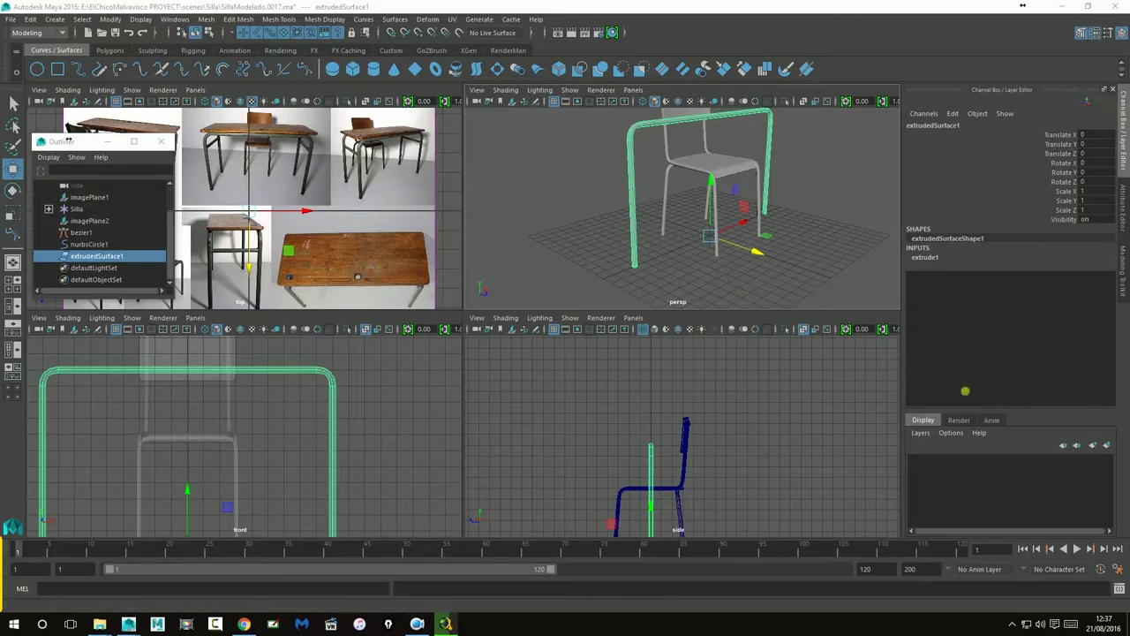
pyautogui.click(1106, 445)
pyautogui.click(942, 460)
pyautogui.click(537, 439)
pyautogui.keyDown('alt'); pyautogui.moveTo(255, 421); pyautogui.dragTo(371, 418, button='middle'); pyautogui.keyUp('alt')
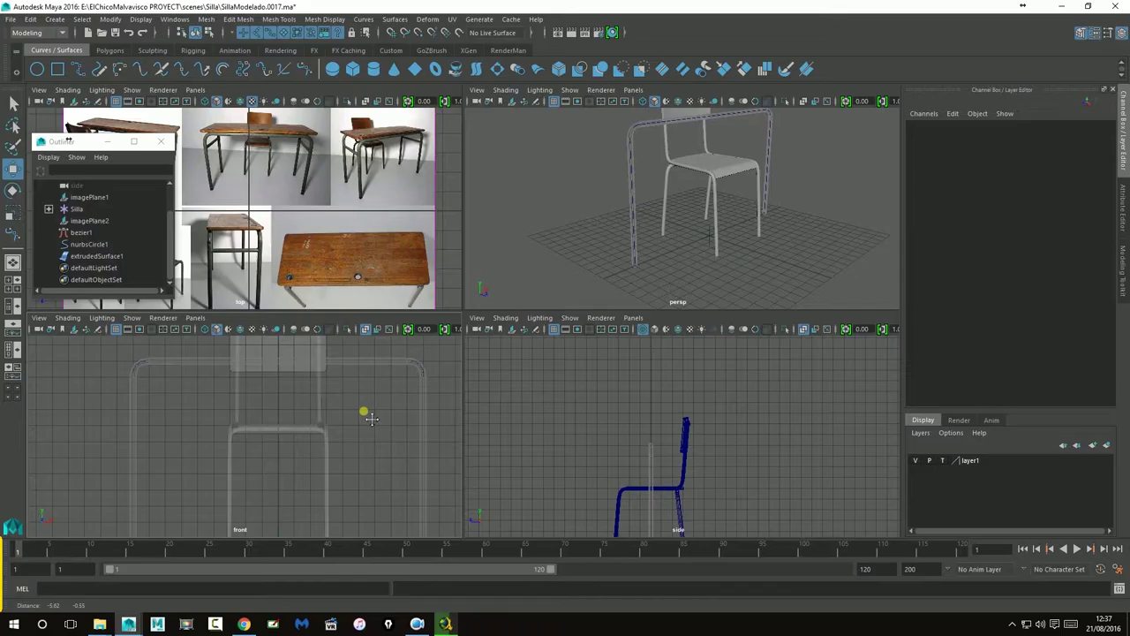
# - Select the Bezier curve's upper control vertices in the front view and move them down to lower the frame's crossbar
pyautogui.press('space')
pyautogui.click(276, 176)
pyautogui.moveTo(279, 179); pyautogui.dragTo(232, 177, button='right')
pyautogui.moveTo(221, 136); pyautogui.dragTo(876, 343)
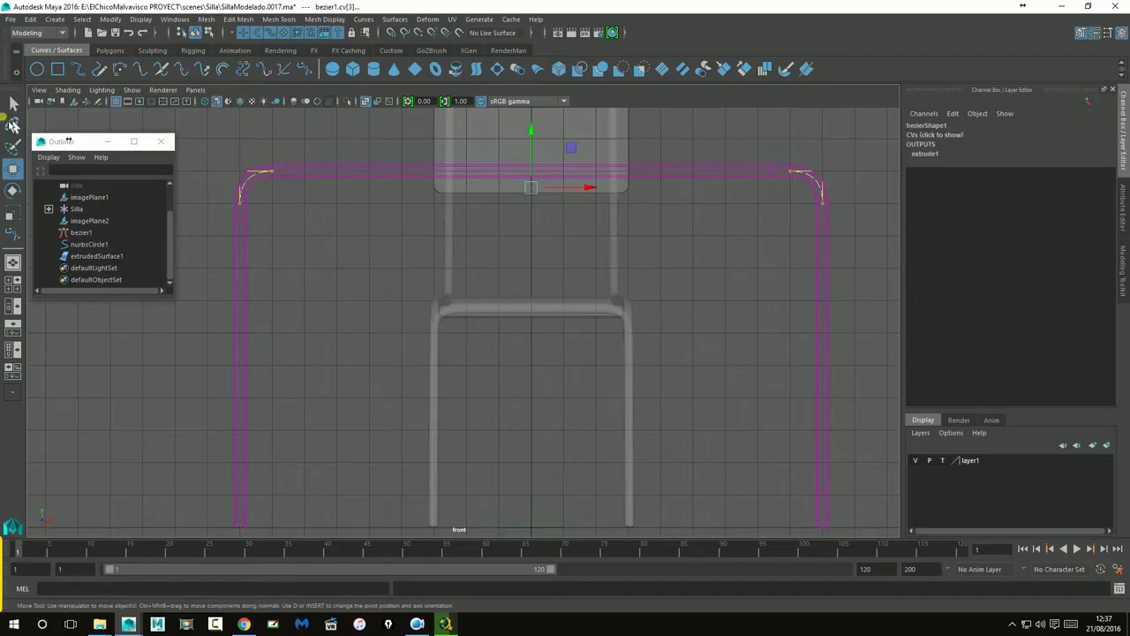
pyautogui.moveTo(542, 141); pyautogui.dragTo(550, 173)
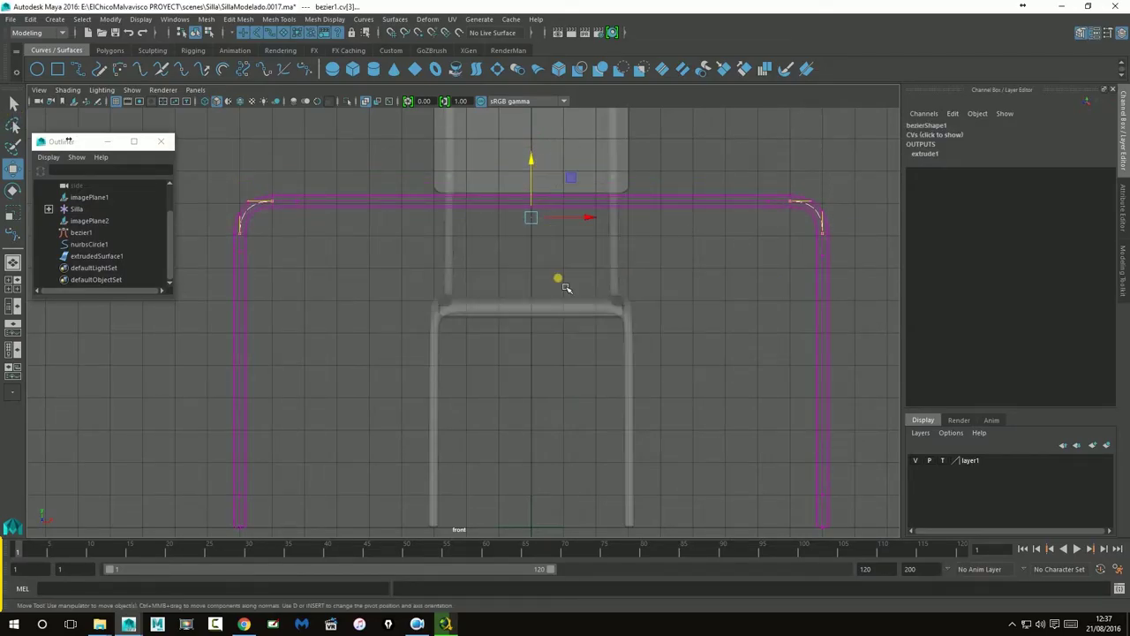
# - Reposition the Outliner clear of the desk reference photos and lower the selected curve vertices slightly further
pyautogui.press('space')
pyautogui.moveTo(55, 144); pyautogui.dragTo(59, 276)
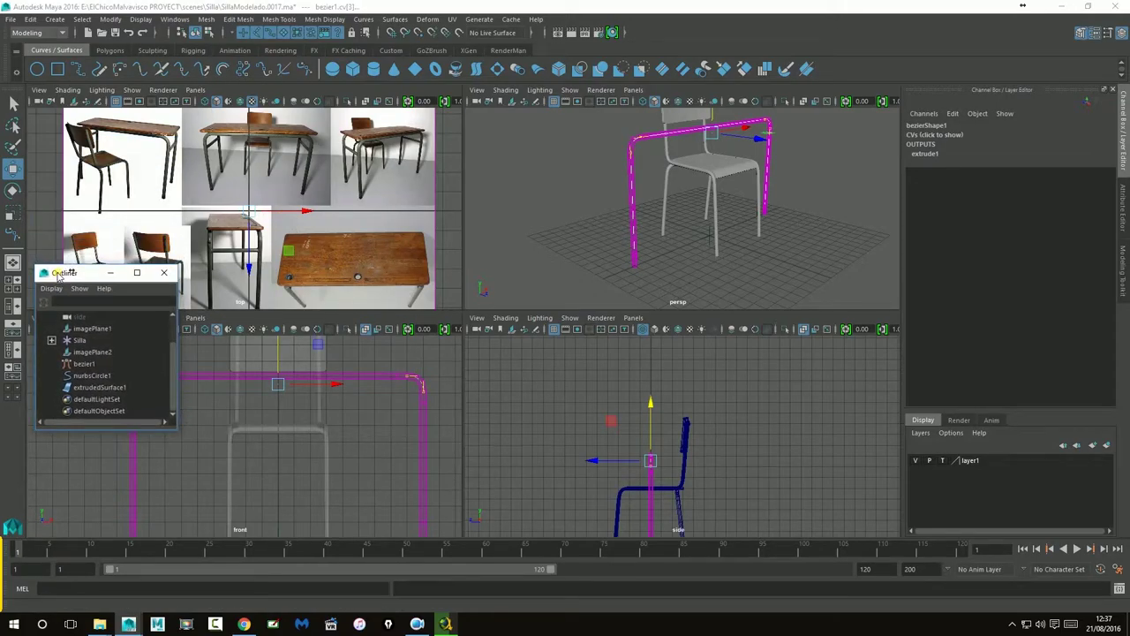
pyautogui.moveTo(58, 275); pyautogui.dragTo(64, 235)
pyautogui.moveTo(287, 356); pyautogui.dragTo(287, 360)
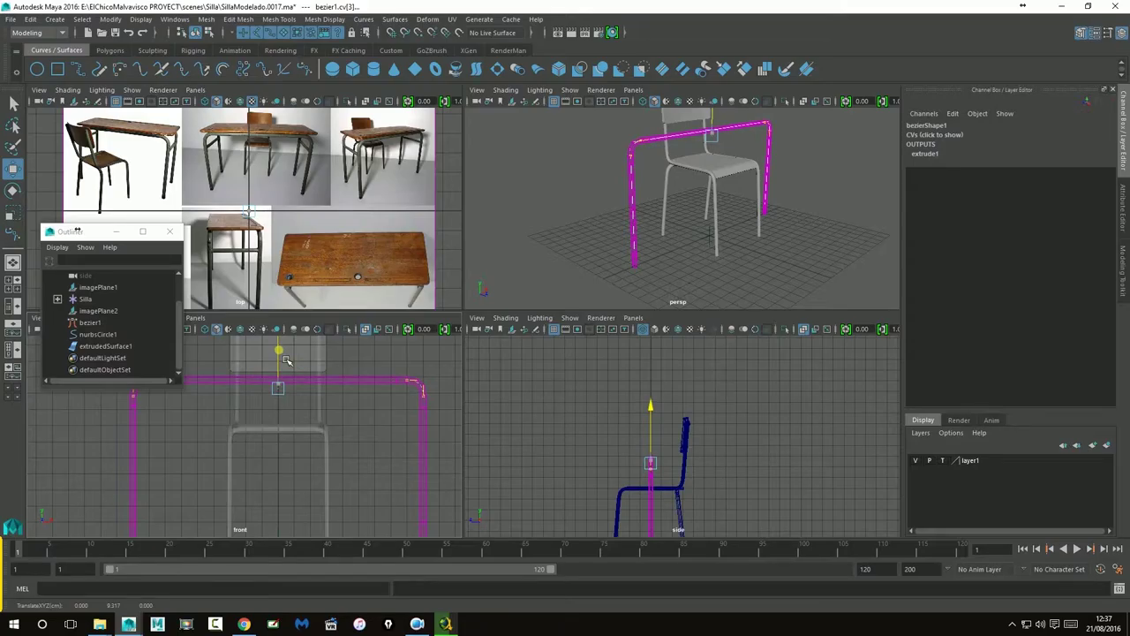
# - Raise the selected curve vertices slightly to the lower edge of the chair's backrest, checking the frame height in front and perspective views
pyautogui.press('space')
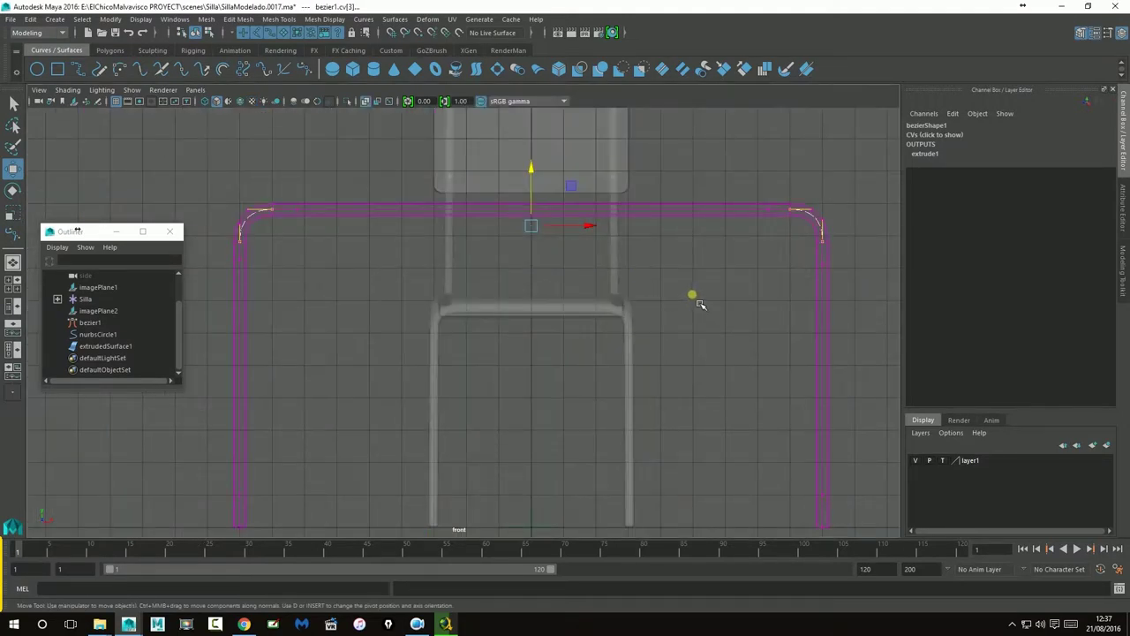
pyautogui.keyDown('alt'); pyautogui.moveTo(703, 300); pyautogui.dragTo(704, 311, button='middle'); pyautogui.keyUp('alt')
pyautogui.keyDown('alt'); pyautogui.moveTo(704, 311); pyautogui.dragTo(466, 327, button='right'); pyautogui.keyUp('alt')
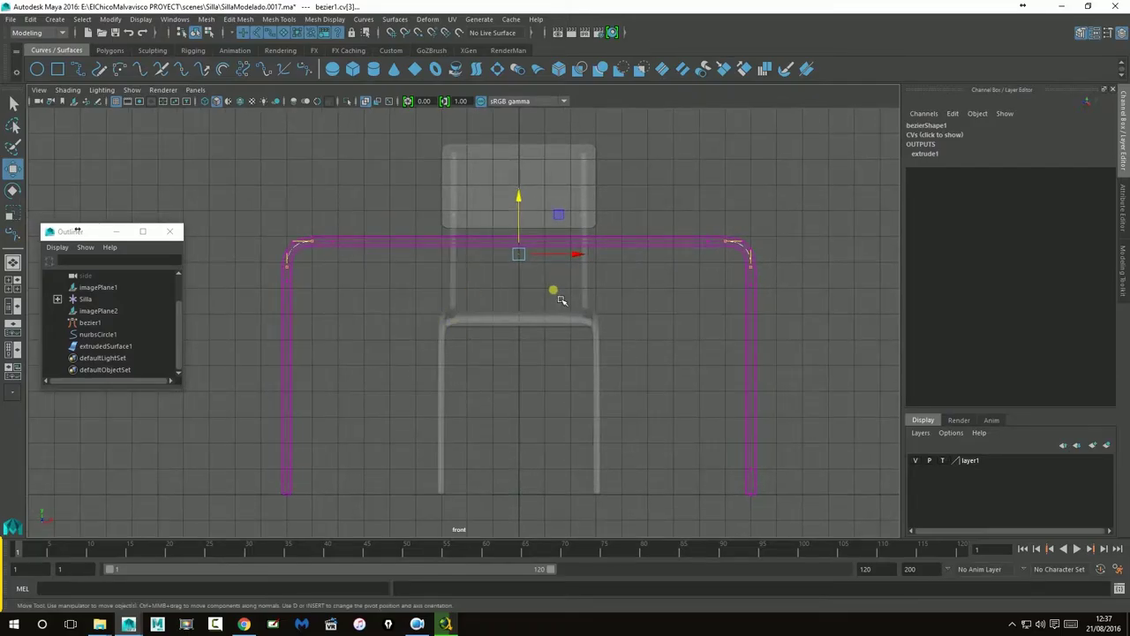
pyautogui.press('space')
pyautogui.press('space')
pyautogui.keyDown('alt'); pyautogui.moveTo(719, 221); pyautogui.dragTo(484, 122); pyautogui.keyUp('alt')
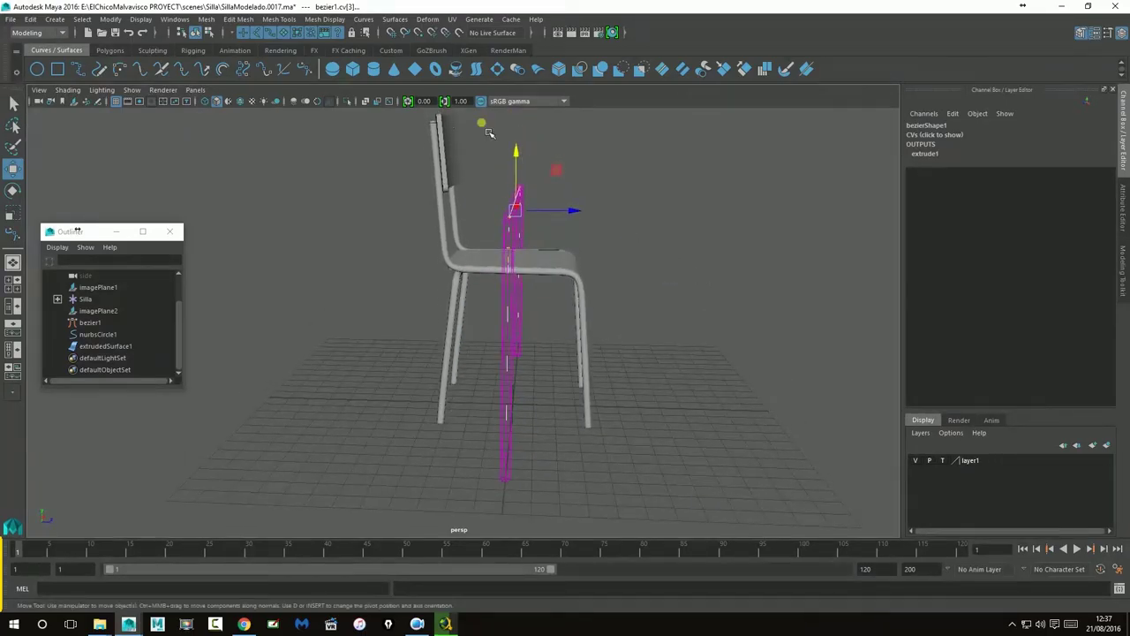
pyautogui.keyDown('alt'); pyautogui.moveTo(601, 257); pyautogui.dragTo(533, 157); pyautogui.keyUp('alt')
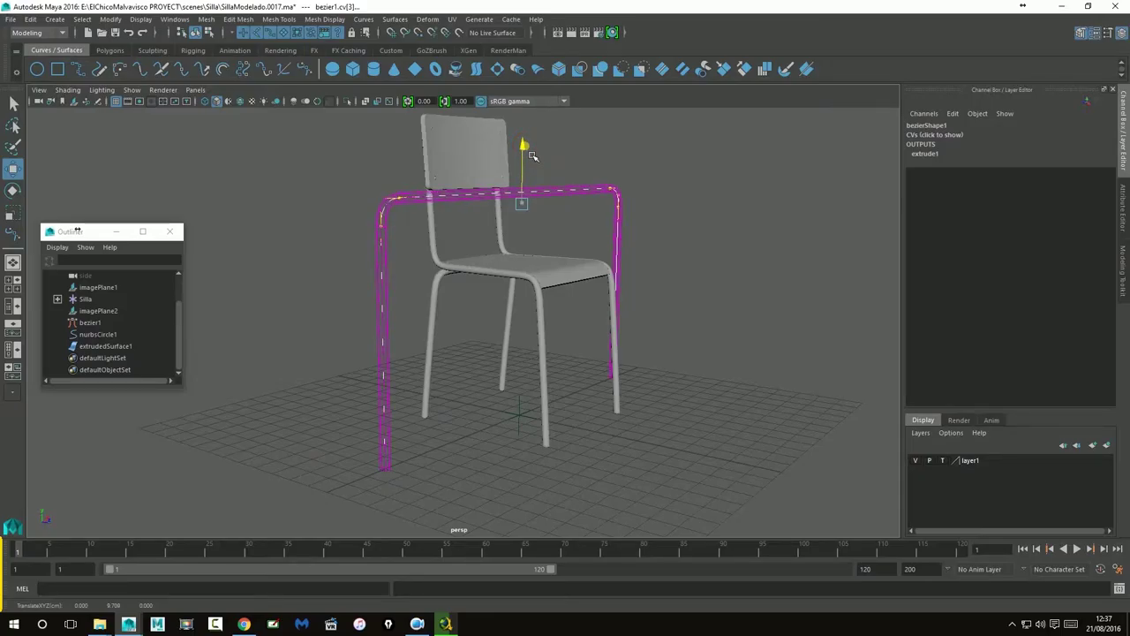
pyautogui.press('space')
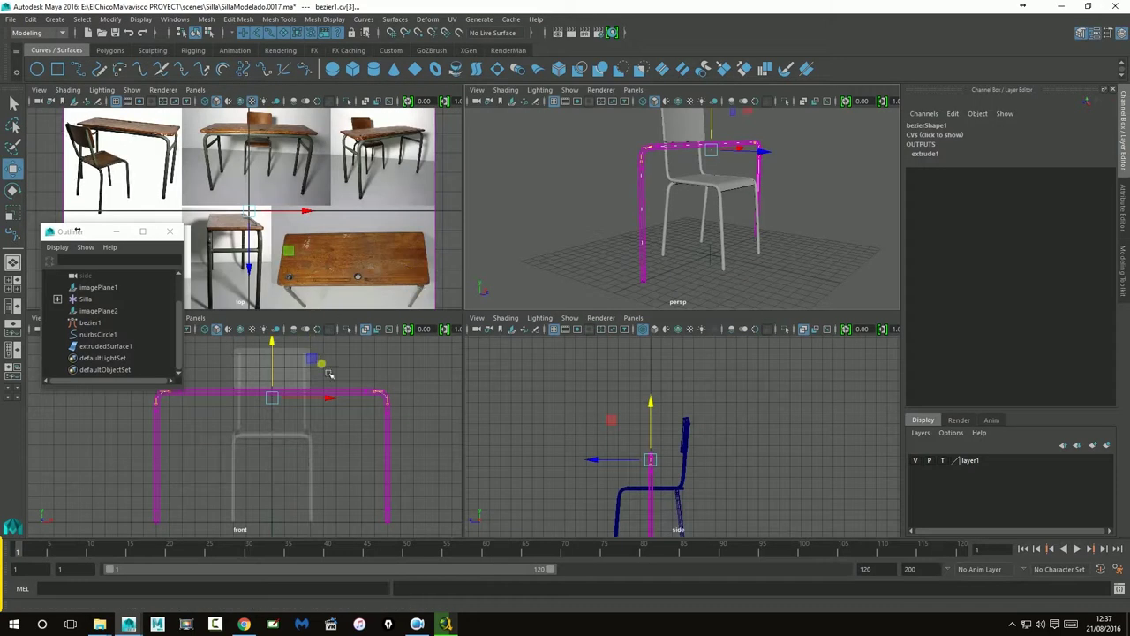
pyautogui.press('space')
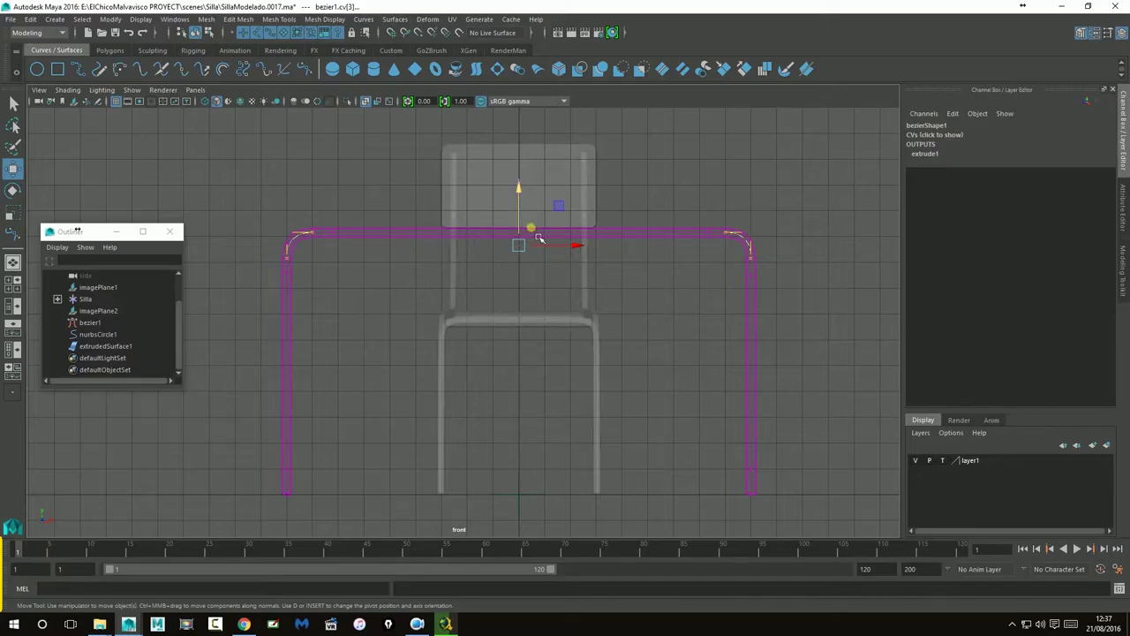
pyautogui.keyDown('alt'); pyautogui.moveTo(651, 256); pyautogui.dragTo(640, 330, button='middle'); pyautogui.keyUp('alt')
pyautogui.keyDown('alt'); pyautogui.moveTo(639, 329); pyautogui.dragTo(600, 318, button='right'); pyautogui.keyUp('alt')
pyautogui.press('space')
pyautogui.press('space')
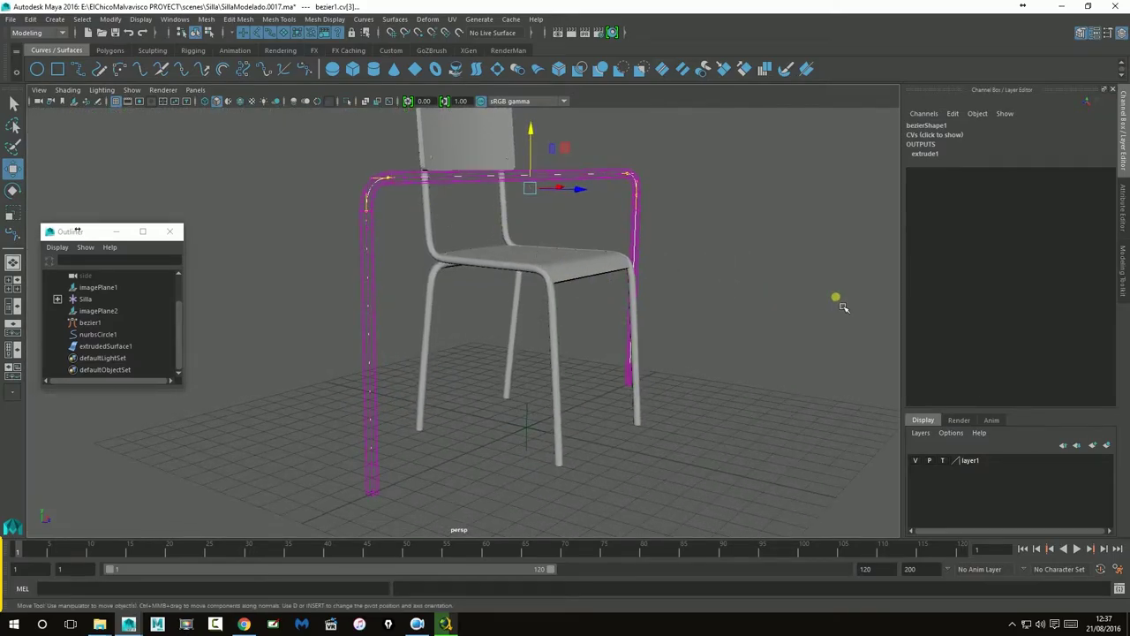
# - Return the frame's display layer to normal mode and show the selected extruded surface at high smoothness
pyautogui.click(945, 463)
pyautogui.click(779, 293)
pyautogui.moveTo(779, 293)
pyautogui.keyDown('alt'); pyautogui.mouseDown()
pyautogui.moveTo(735, 288)
pyautogui.moveTo(720, 212)
pyautogui.mouseUp(); pyautogui.keyUp('alt')
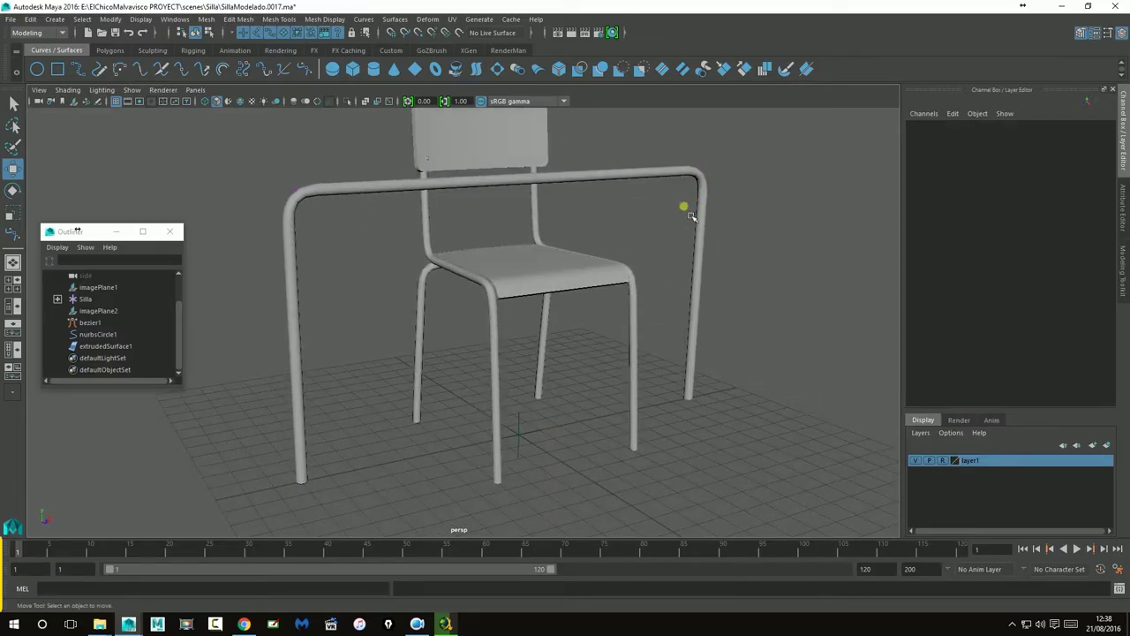
pyautogui.click(697, 278)
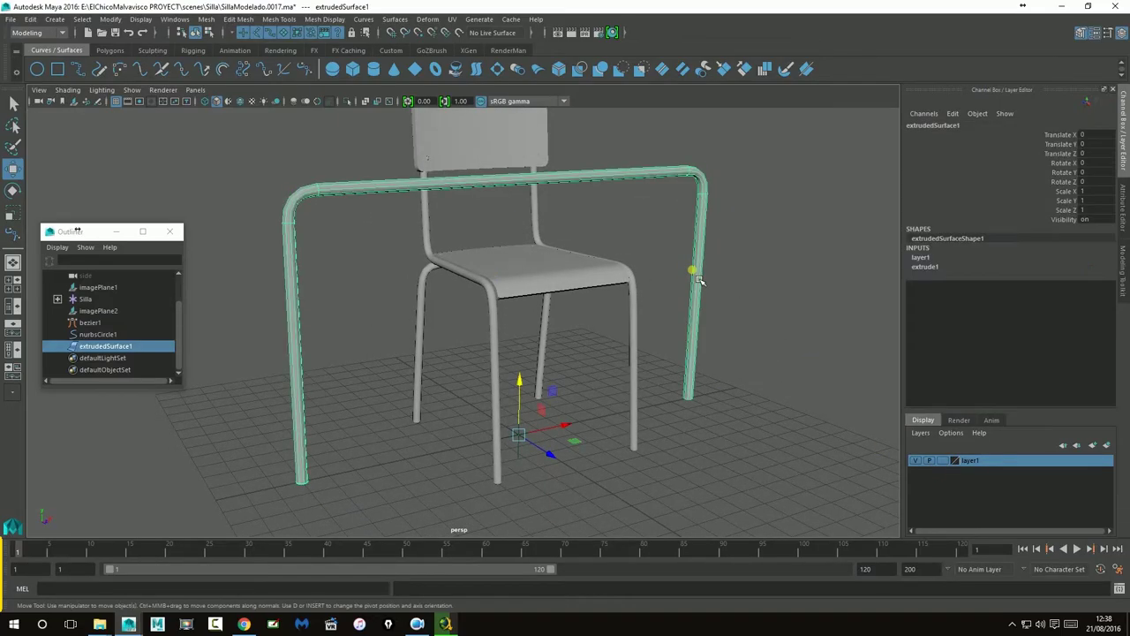
pyautogui.press('3')
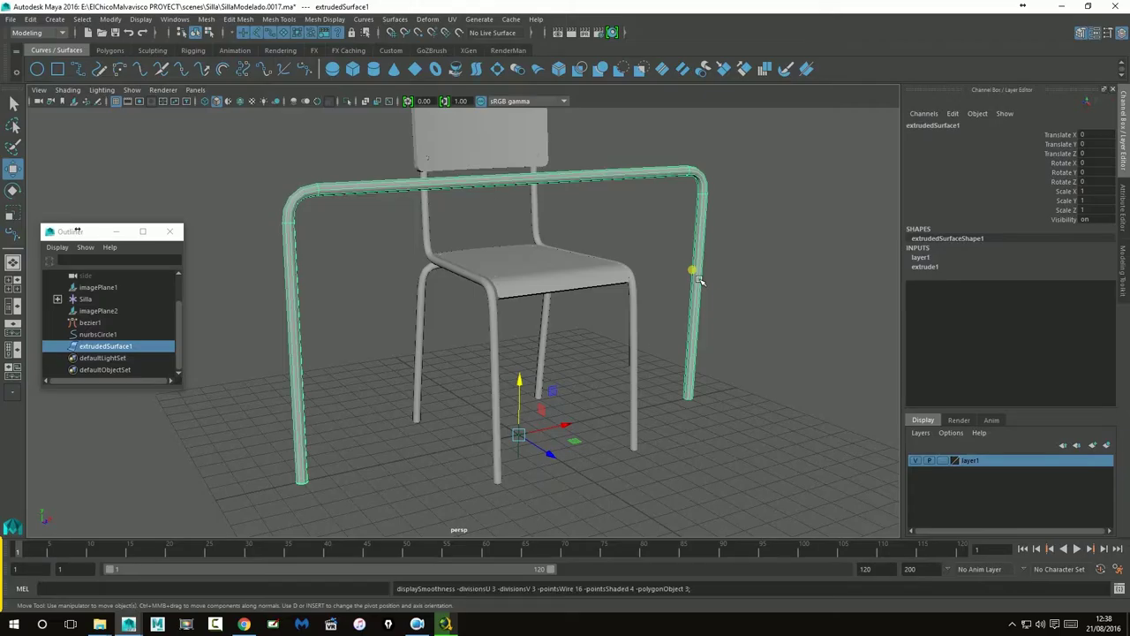
pyautogui.click(749, 270)
pyautogui.moveTo(752, 282)
pyautogui.keyDown('alt'); pyautogui.mouseDown()
pyautogui.moveTo(707, 277)
pyautogui.moveTo(670, 230)
pyautogui.moveTo(695, 285)
pyautogui.moveTo(754, 298)
pyautogui.mouseUp(); pyautogui.keyUp('alt')
pyautogui.click(371, 220)
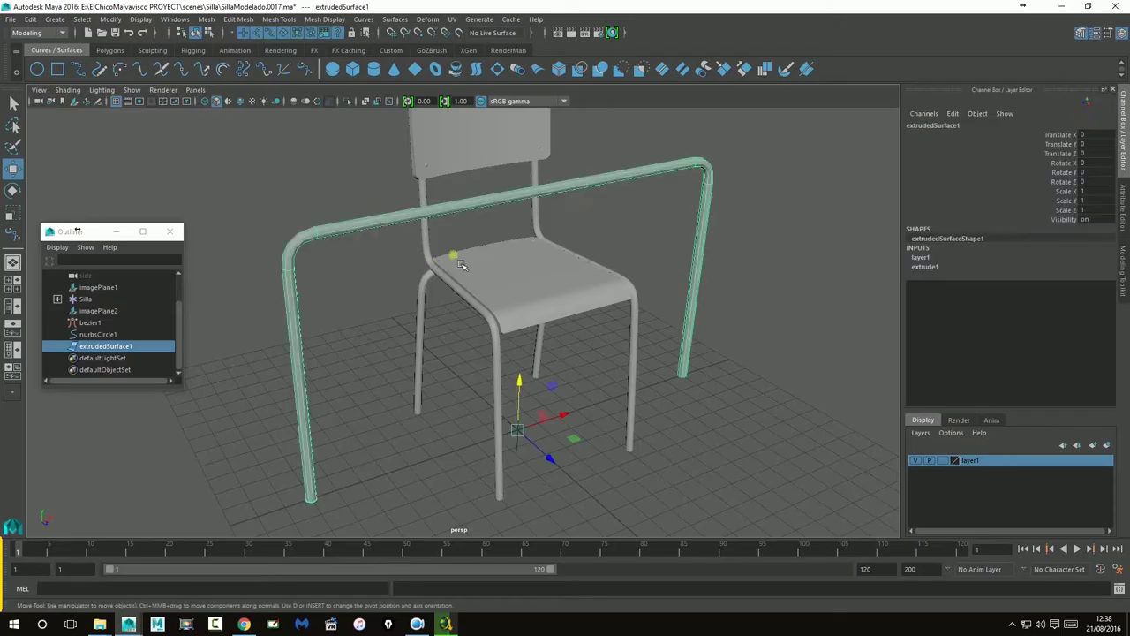
pyautogui.keyDown('alt'); pyautogui.moveTo(460, 263); pyautogui.dragTo(496, 241, button='middle'); pyautogui.keyUp('alt')
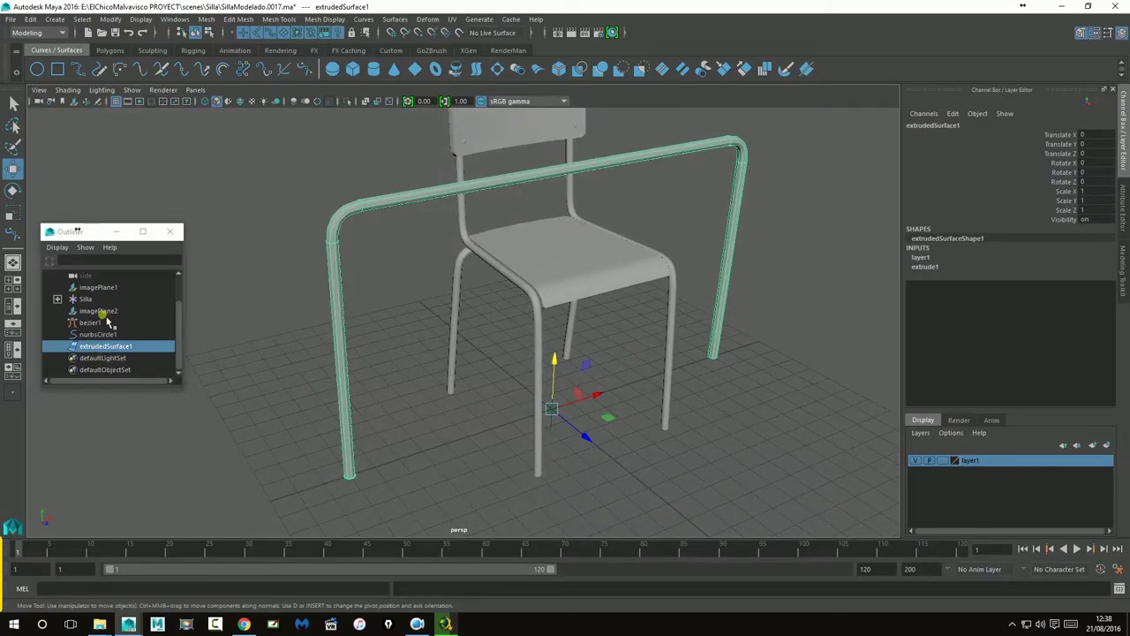
pyautogui.click(62, 20)
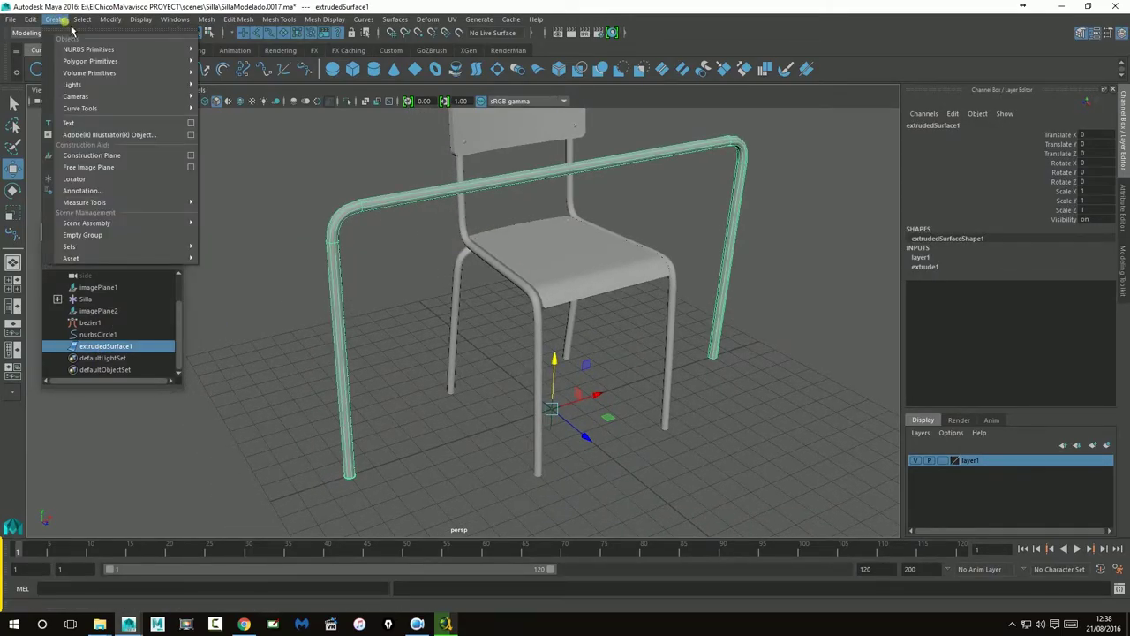
pyautogui.moveTo(111, 21)
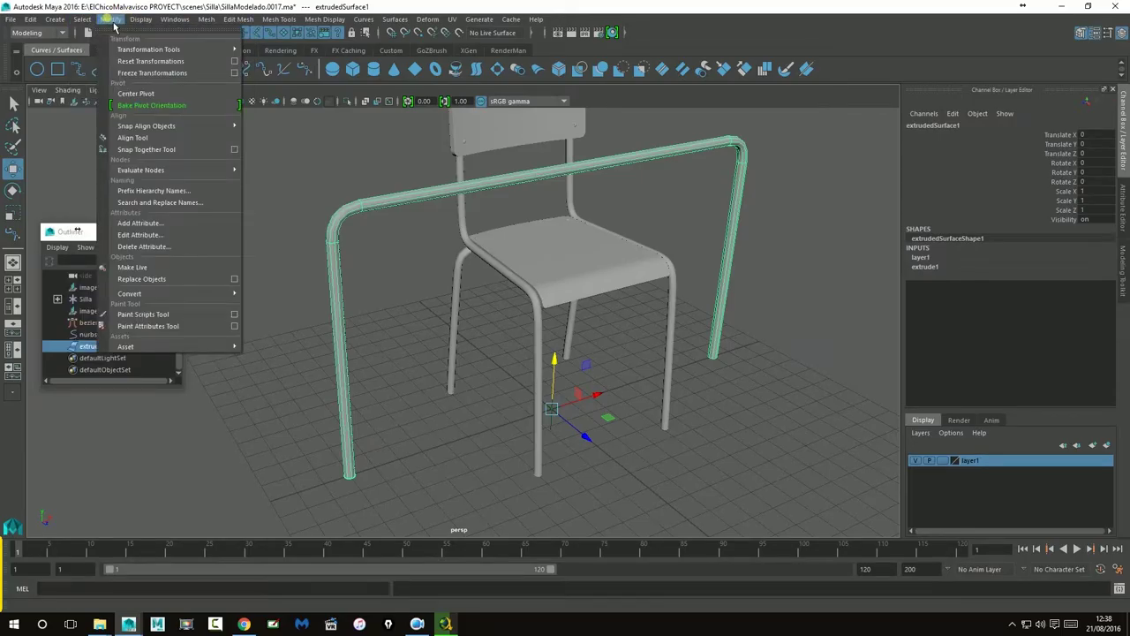
pyautogui.moveTo(196, 295)
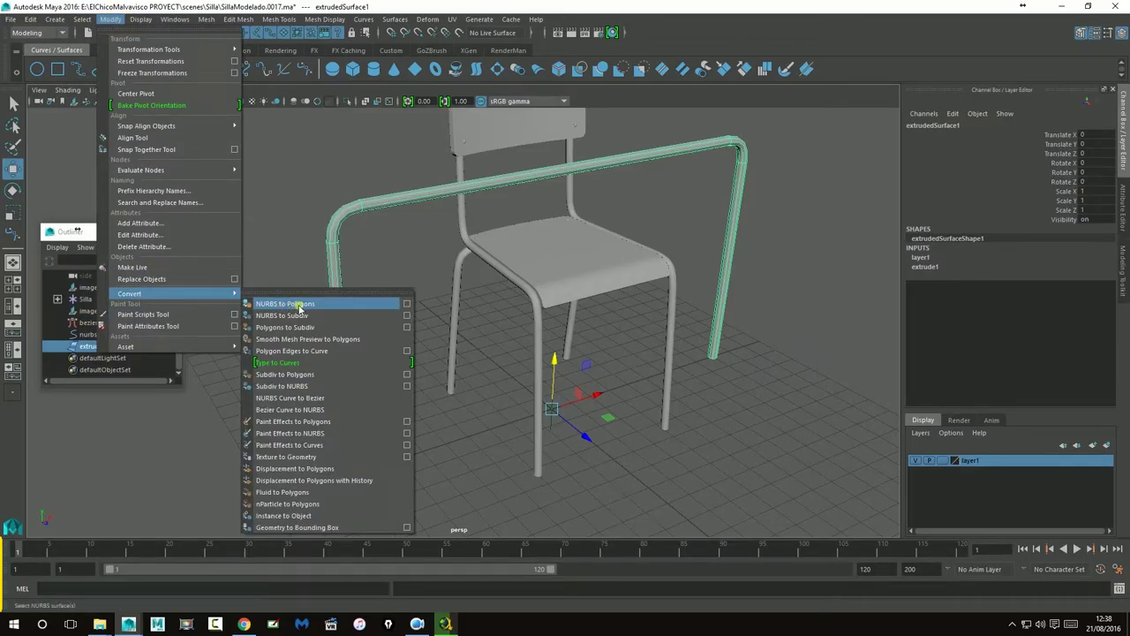
pyautogui.click(161, 5)
# - Enlarge the Outliner and rename the Bezier curve as MesaCurvaExterior, undoing a trial move of the curve
pyautogui.moveTo(189, 395); pyautogui.dragTo(198, 449)
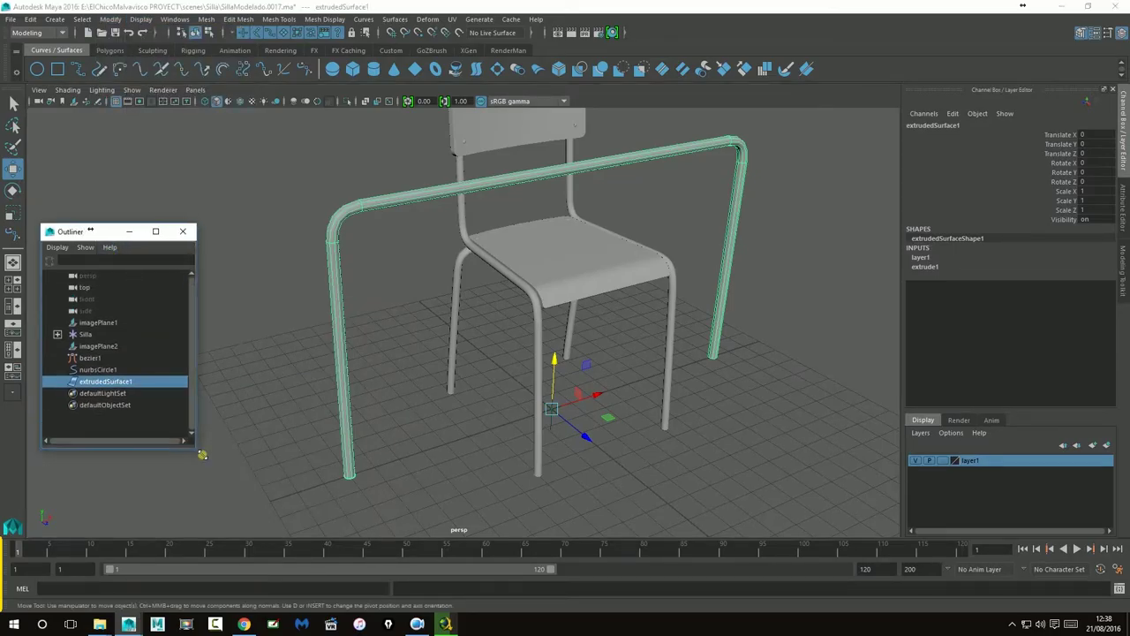
pyautogui.click(92, 359)
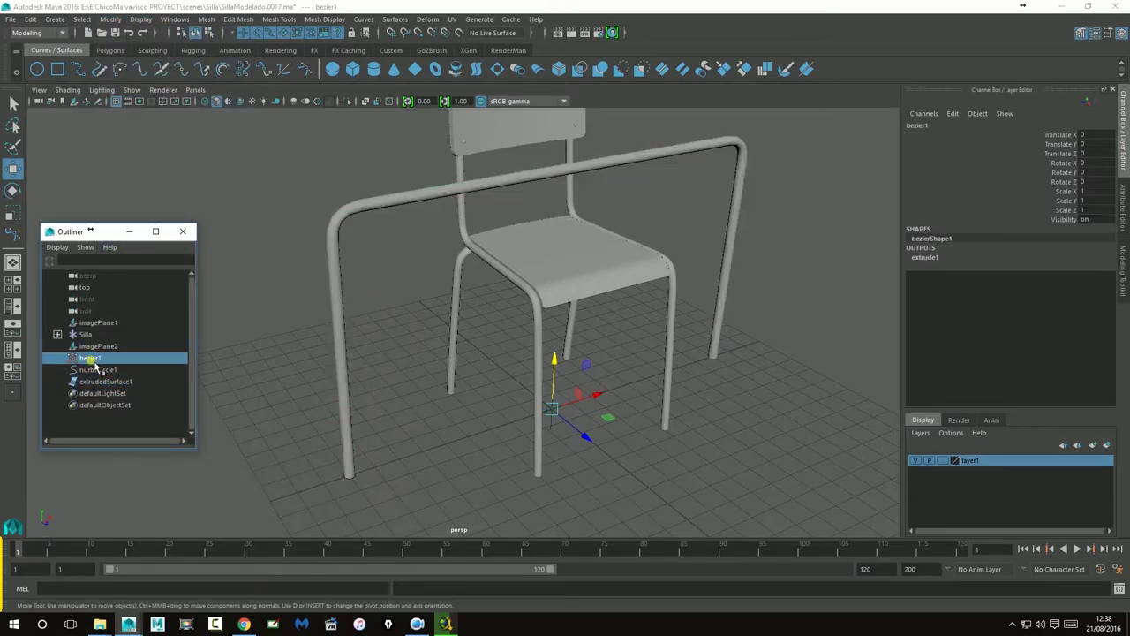
pyautogui.doubleClick(94, 361)
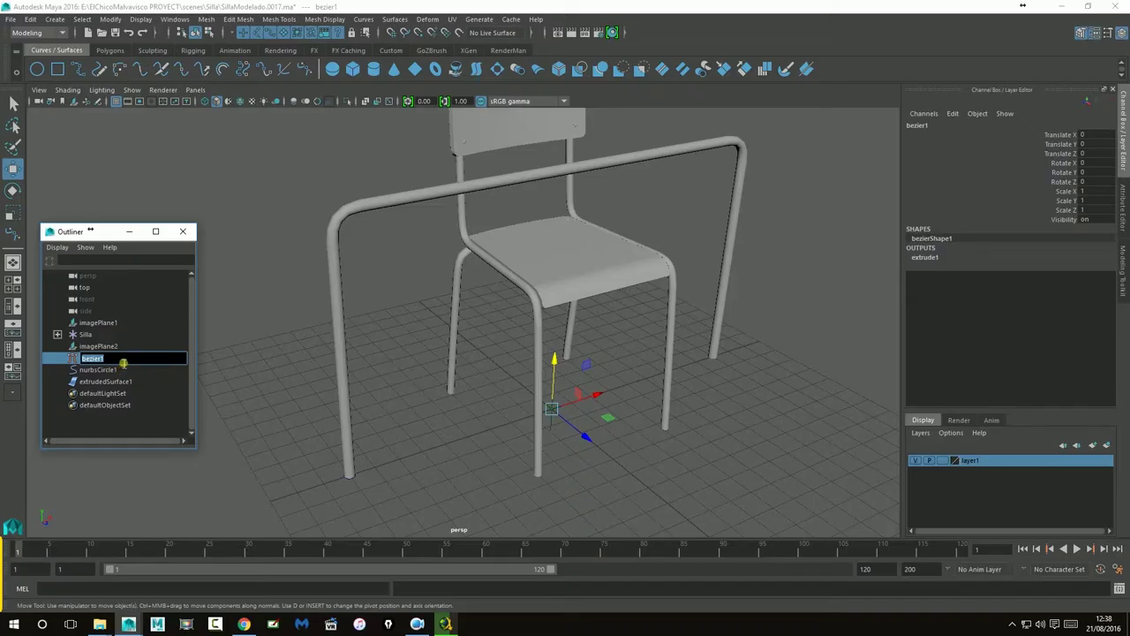
pyautogui.press('Return')
pyautogui.moveTo(598, 395); pyautogui.dragTo(658, 378)
pyautogui.hotkey('ctrl', 'z')
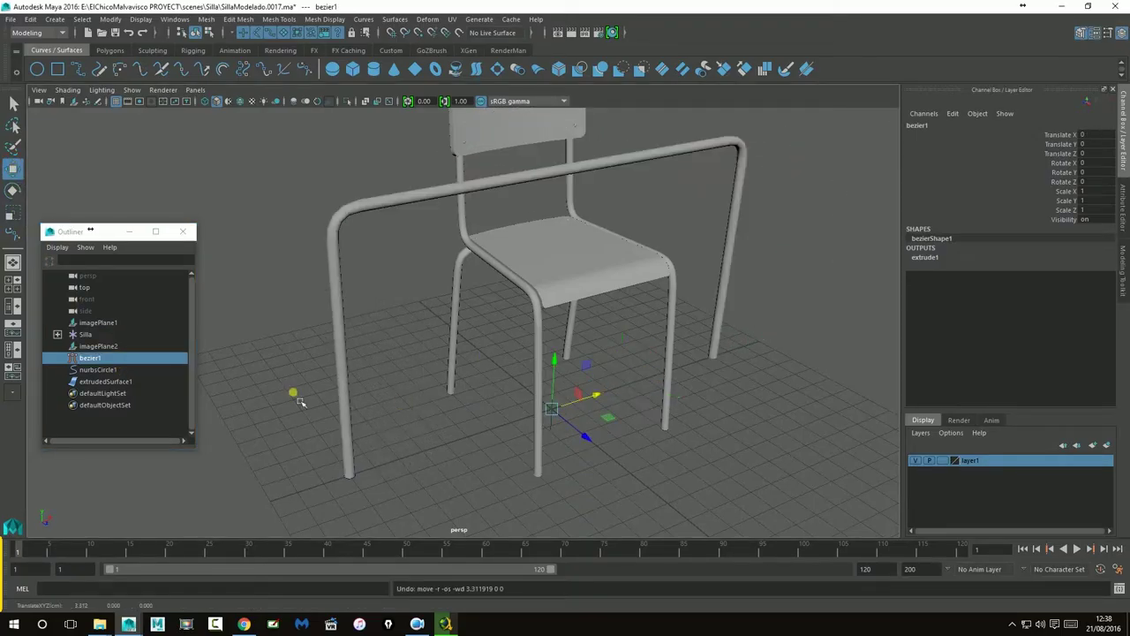
pyautogui.doubleClick(107, 359)
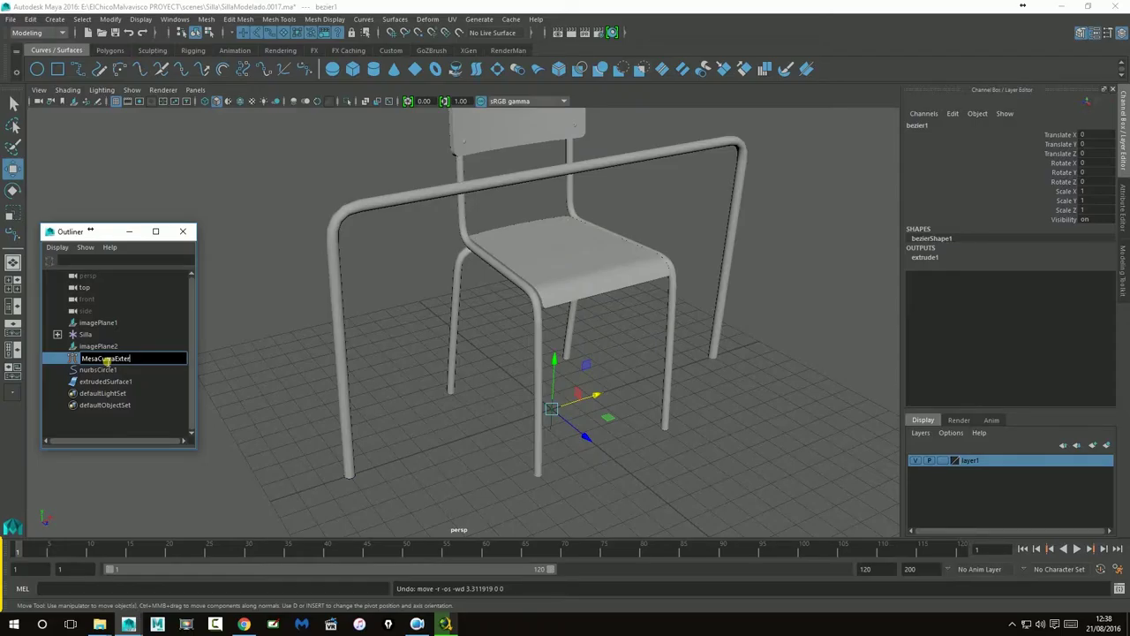
pyautogui.write('MesaCurvaExterior')
pyautogui.press('Return')
# - Rename the NURBS profile circle as MesaGrosorPatas in the Outliner
pyautogui.keyDown('alt'); pyautogui.moveTo(534, 421); pyautogui.dragTo(551, 386); pyautogui.keyUp('alt')
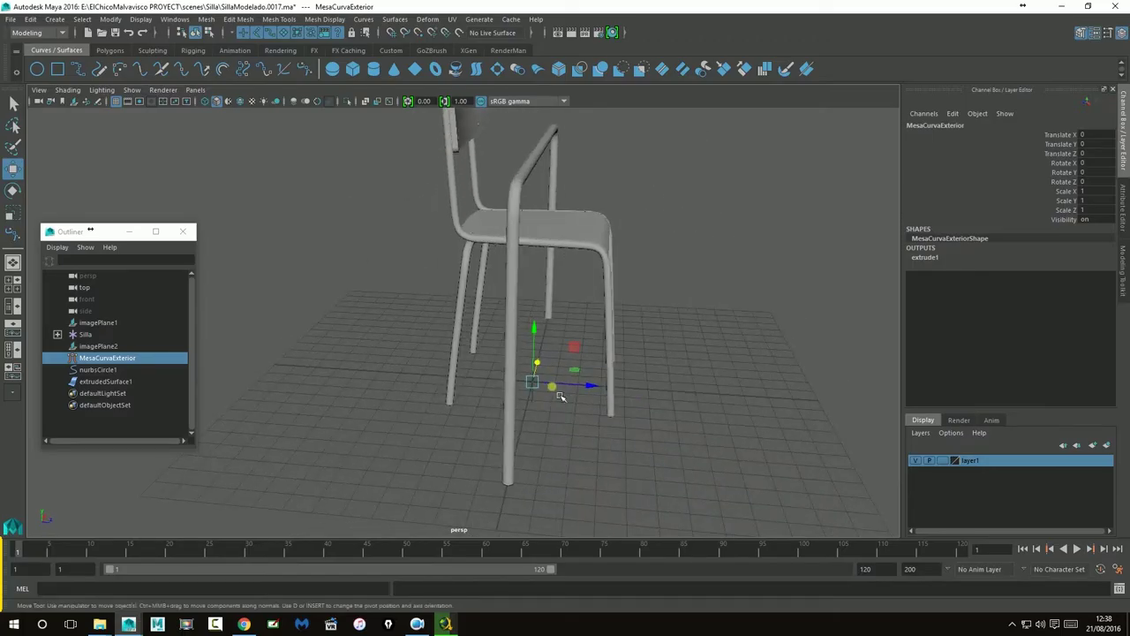
pyautogui.click(74, 371)
pyautogui.doubleClick(92, 371)
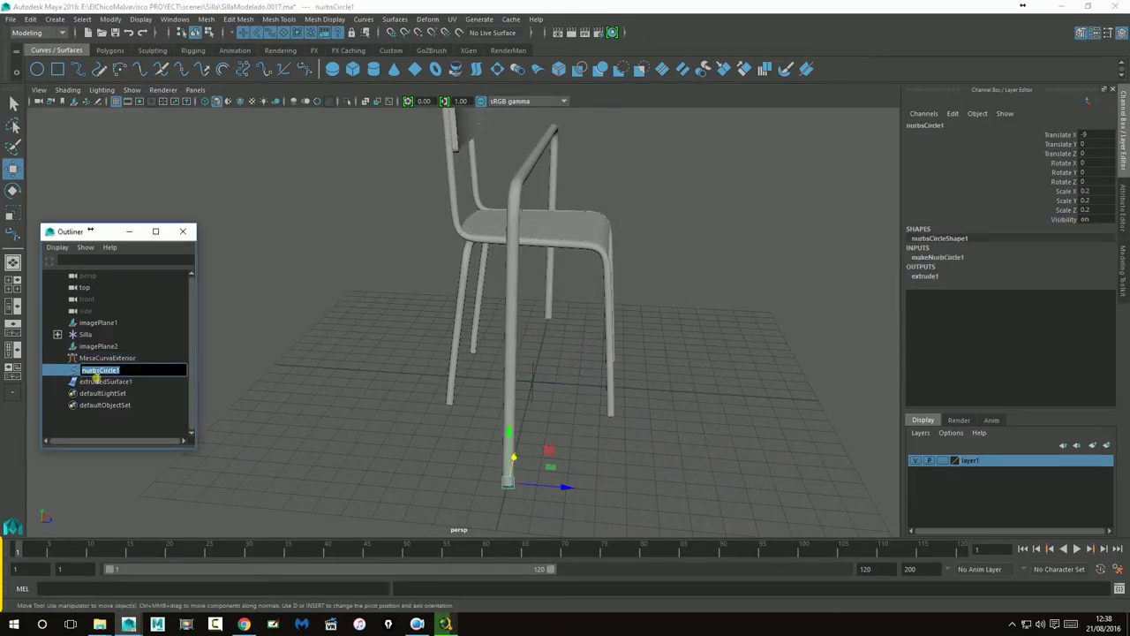
pyautogui.write('Me')
pyautogui.write('saGrosorPatas')
pyautogui.press('Return')
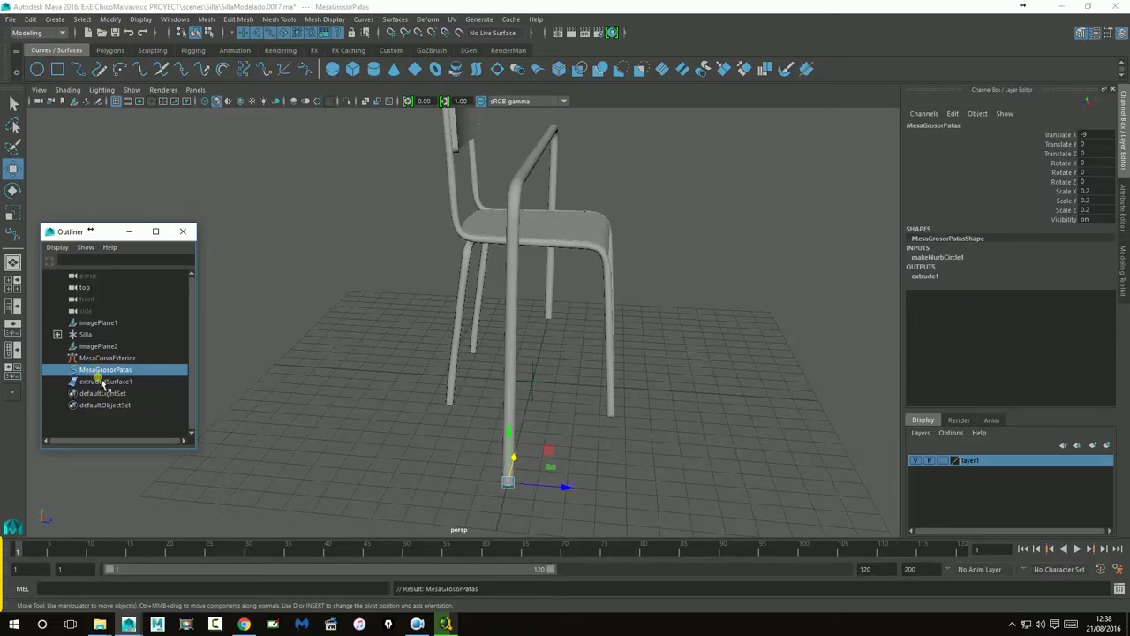
# - Select the extruded frame surface and open the NURBS to Polygons conversion options
pyautogui.click(102, 381)
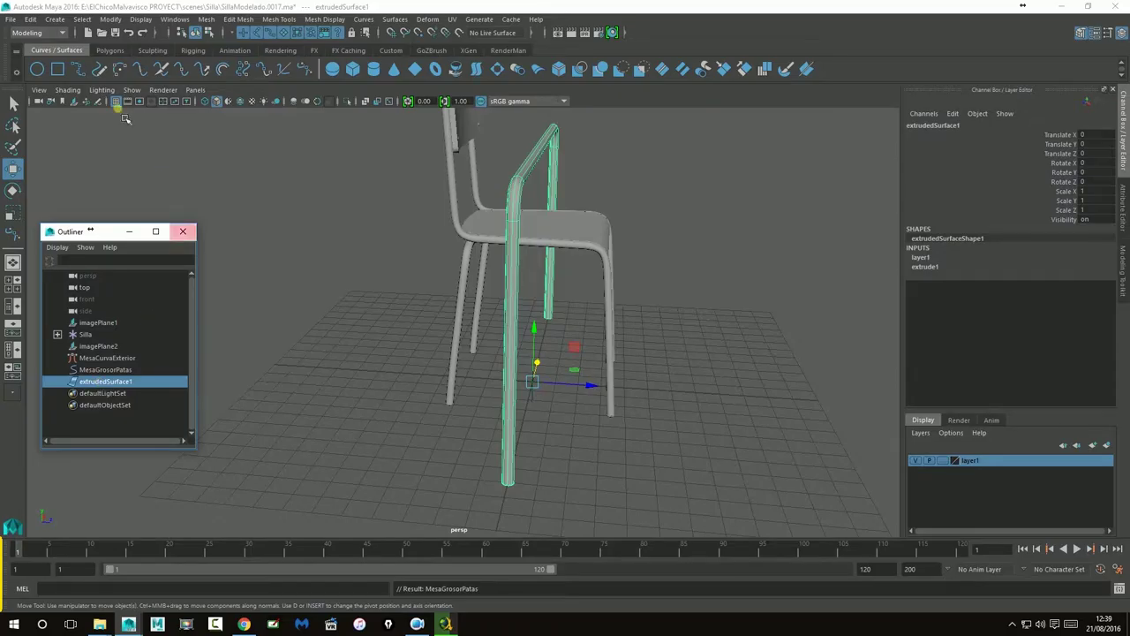
pyautogui.click(54, 18)
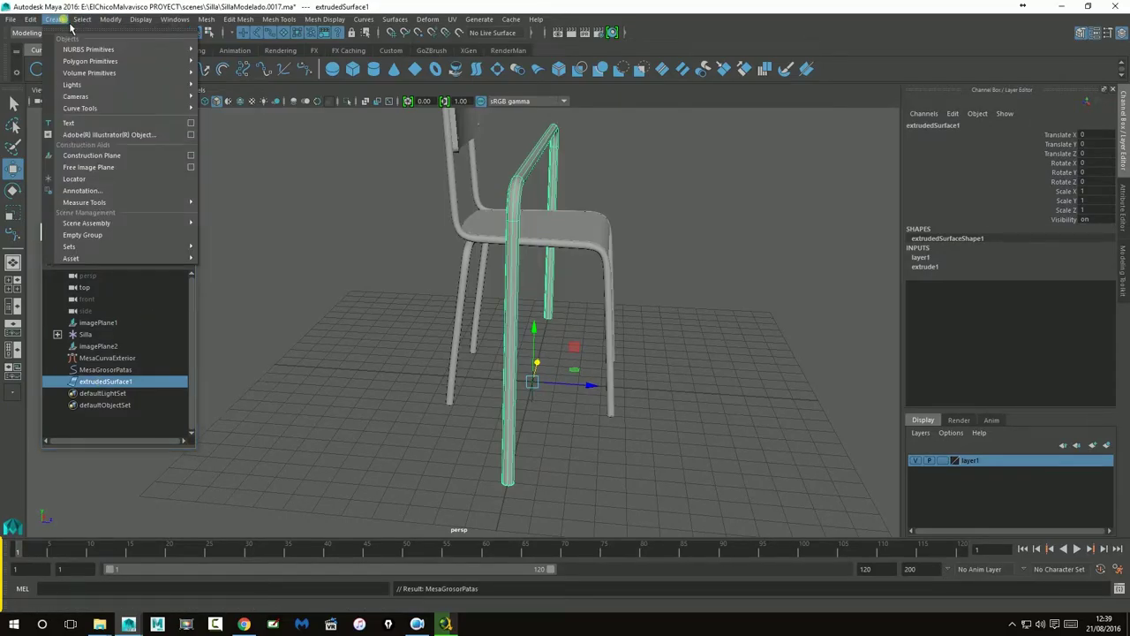
pyautogui.moveTo(118, 24)
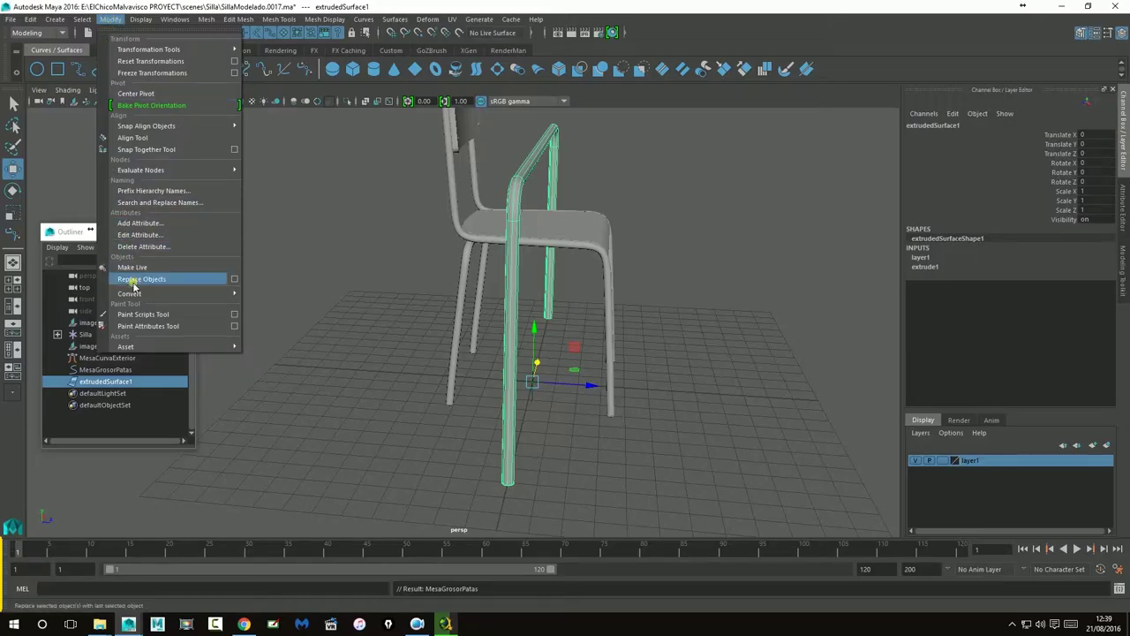
pyautogui.moveTo(129, 294)
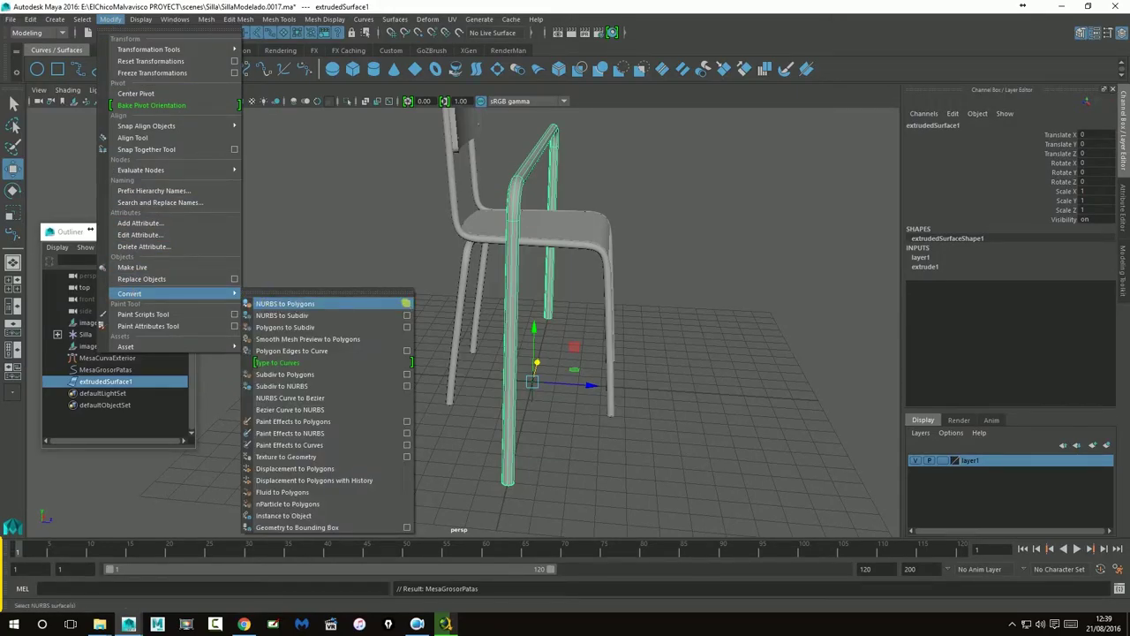
pyautogui.click(406, 304)
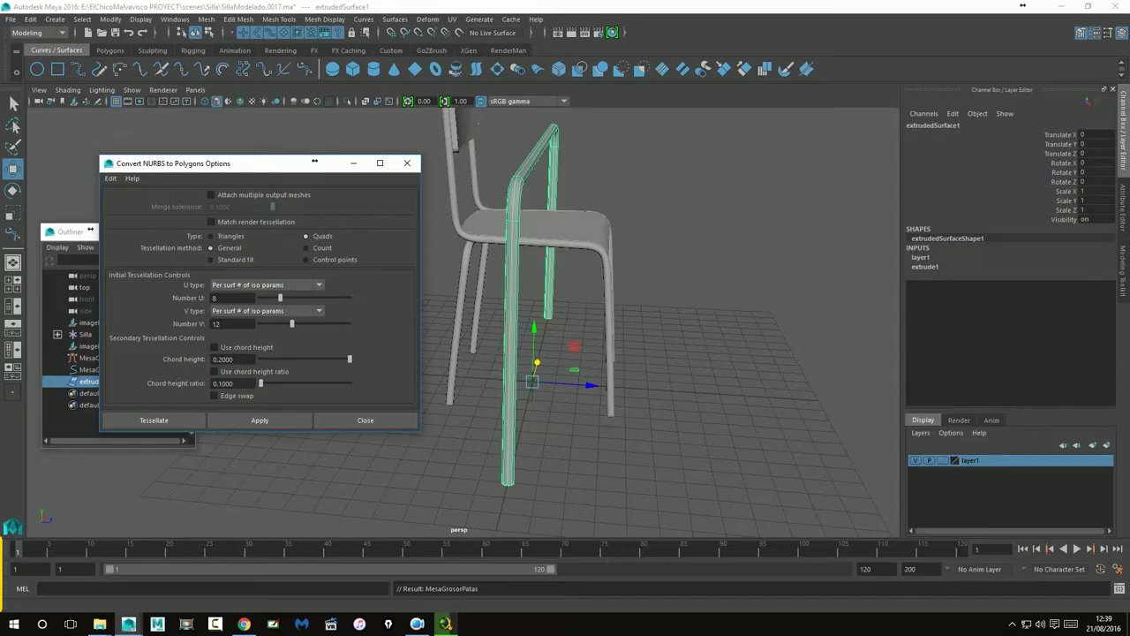
pyautogui.moveTo(645, 351)
pyautogui.keyDown('alt'); pyautogui.mouseDown()
pyautogui.moveTo(718, 379)
pyautogui.moveTo(658, 364)
pyautogui.mouseUp(); pyautogui.keyUp('alt')
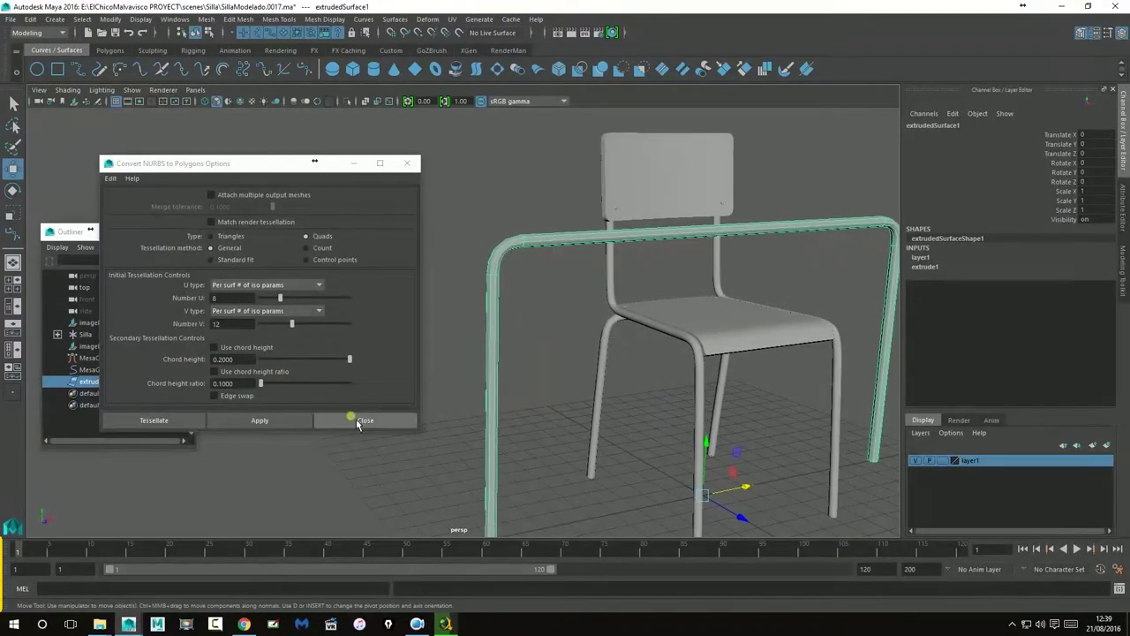
# - Try converting the frame surface to quads with 8 U and 12 V divisions, and undo the conversion
pyautogui.click(291, 421)
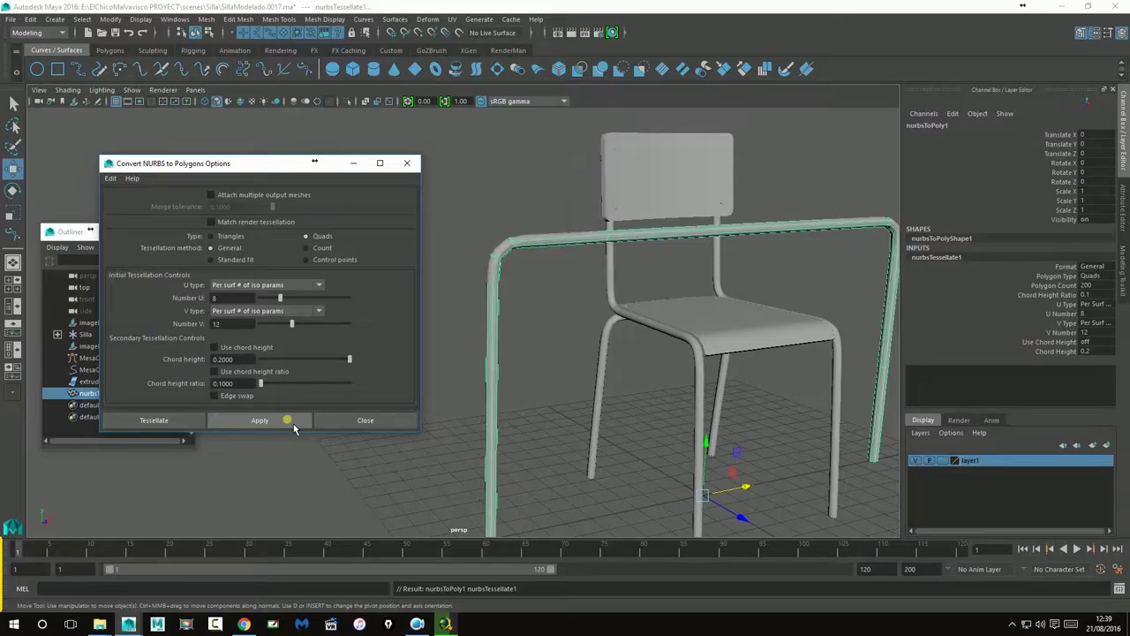
pyautogui.click(377, 459)
pyautogui.hotkey('ctrl', 'z')
pyautogui.hotkey('ctrl', 'z')
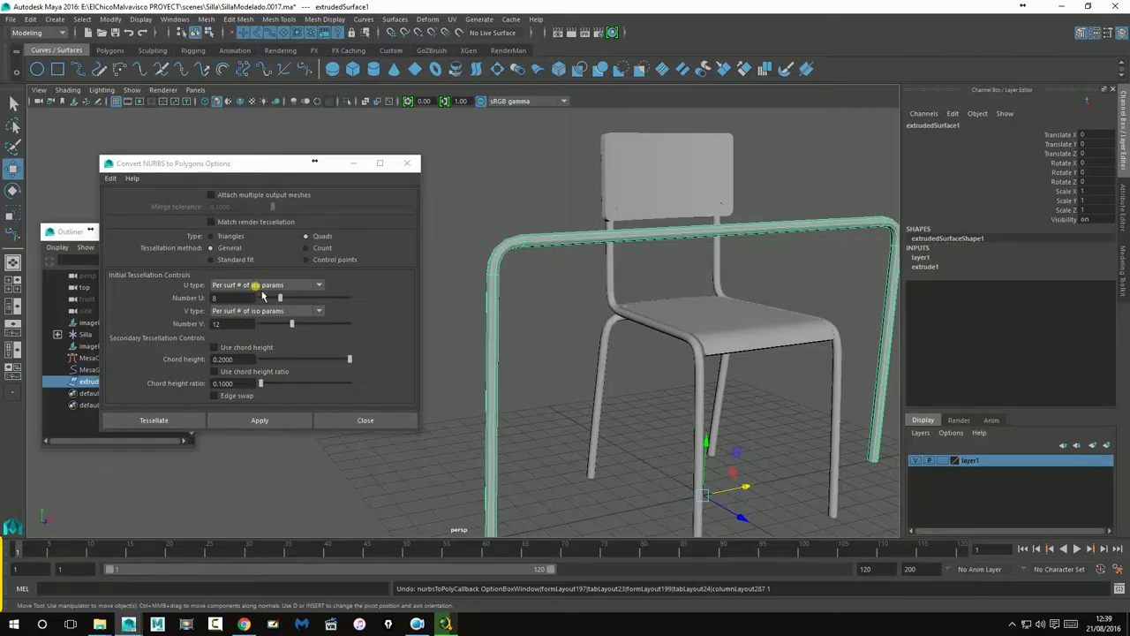
# - Set both the U and V numbers to 16, convert the frame surface to quad polygons and close the conversion options
pyautogui.click(212, 298)
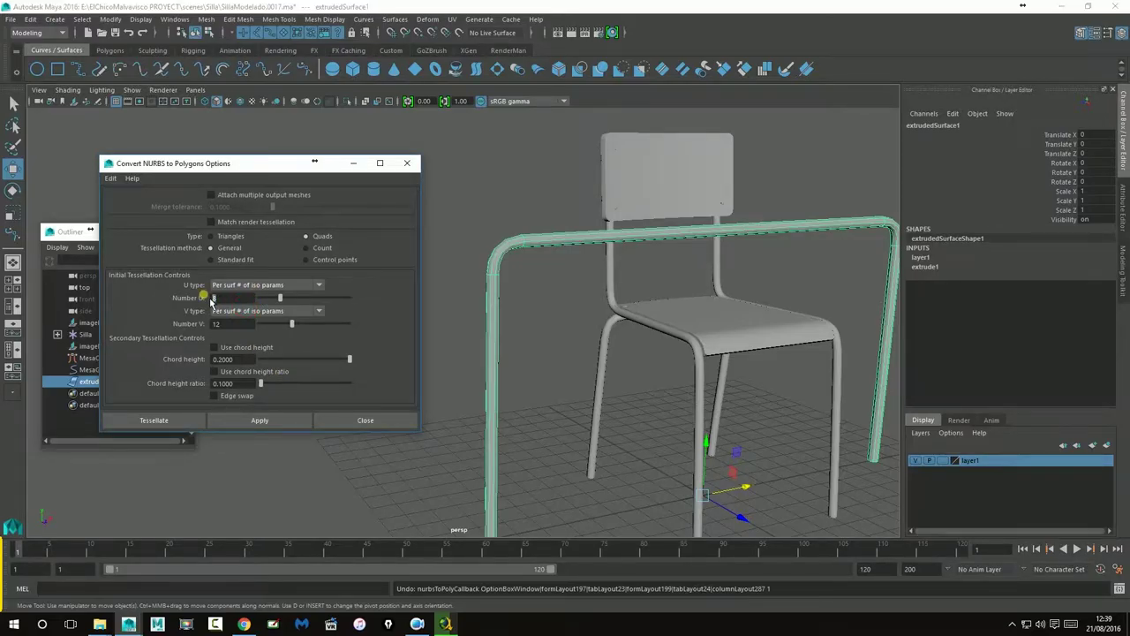
pyautogui.click(231, 328)
pyautogui.click(251, 427)
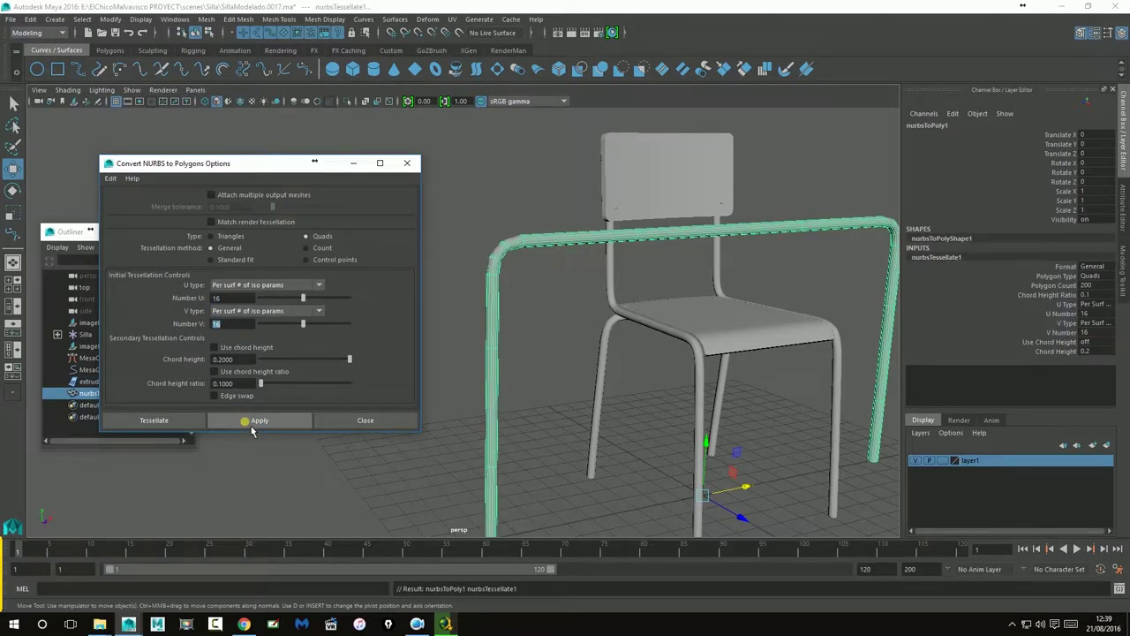
pyautogui.keyDown('alt'); pyautogui.moveTo(569, 337); pyautogui.dragTo(487, 363); pyautogui.keyUp('alt')
pyautogui.click(329, 426)
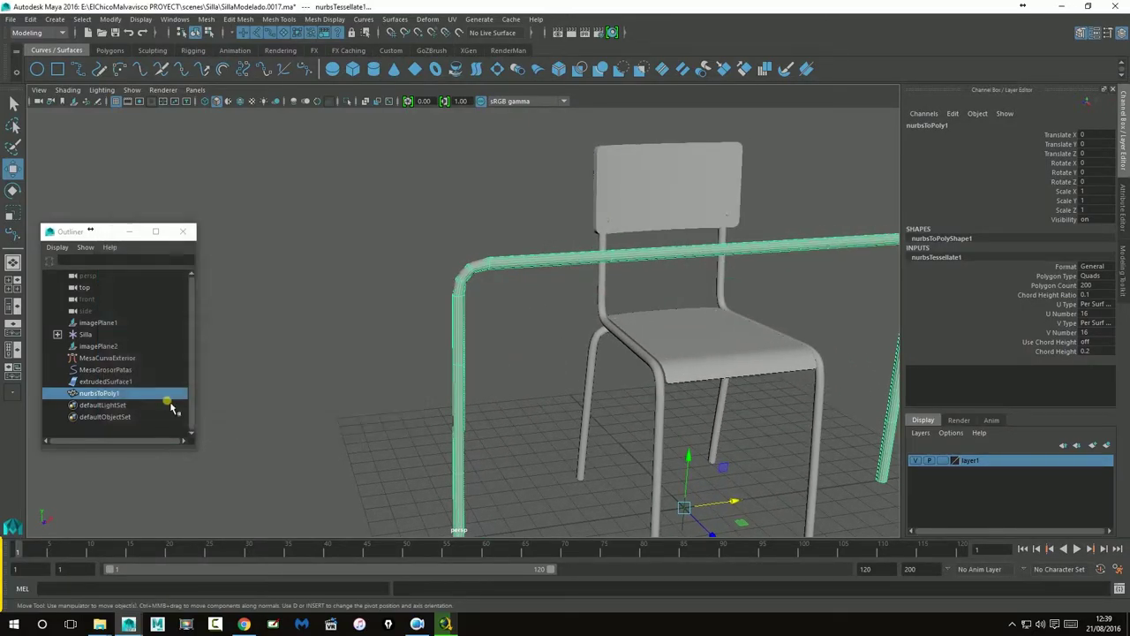
# - Hide the original extruded surface and show the converted polygon frame in smooth mesh preview
pyautogui.click(129, 383)
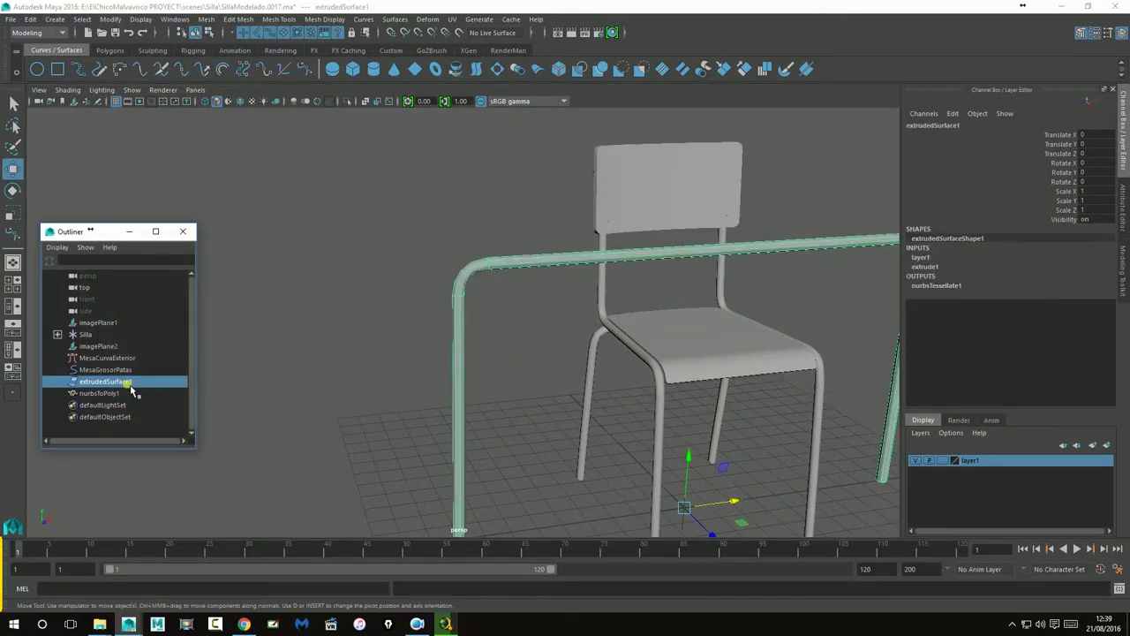
pyautogui.click(449, 313)
pyautogui.click(463, 320)
pyautogui.keyDown('alt'); pyautogui.moveTo(477, 371); pyautogui.dragTo(459, 342); pyautogui.keyUp('alt')
pyautogui.keyDown('alt'); pyautogui.moveTo(462, 324); pyautogui.dragTo(673, 336, button='right'); pyautogui.keyUp('alt')
pyautogui.keyDown('alt'); pyautogui.moveTo(473, 272); pyautogui.dragTo(505, 319, button='middle'); pyautogui.keyUp('alt')
pyautogui.press('3')
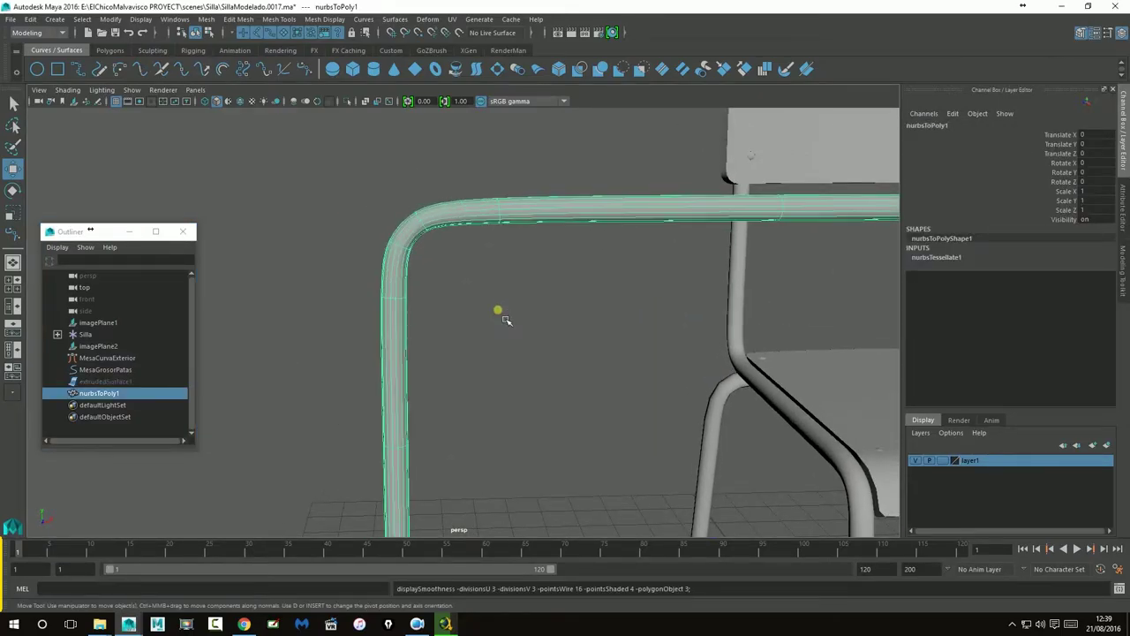
# - Switch the polygon frame to edge selection and select the edge loop at one of its upper bends
pyautogui.click(507, 320)
pyautogui.scroll(-5, 529, 378)
pyautogui.keyDown('alt'); pyautogui.moveTo(535, 385); pyautogui.dragTo(591, 399); pyautogui.keyUp('alt')
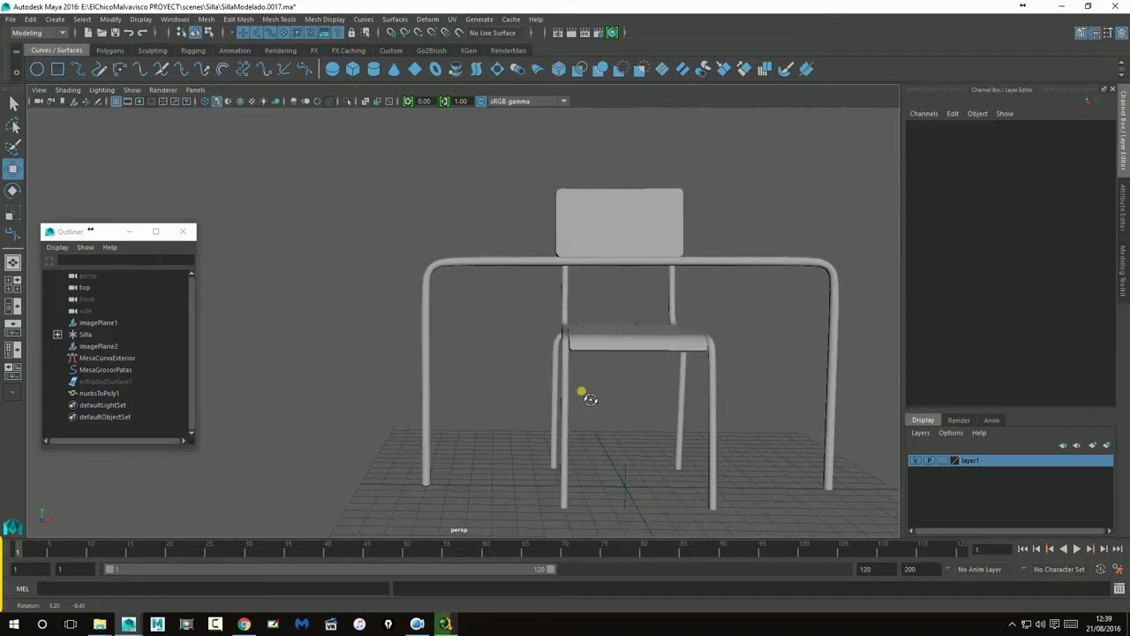
pyautogui.keyDown('alt'); pyautogui.moveTo(393, 307); pyautogui.dragTo(619, 330, button='right'); pyautogui.keyUp('alt')
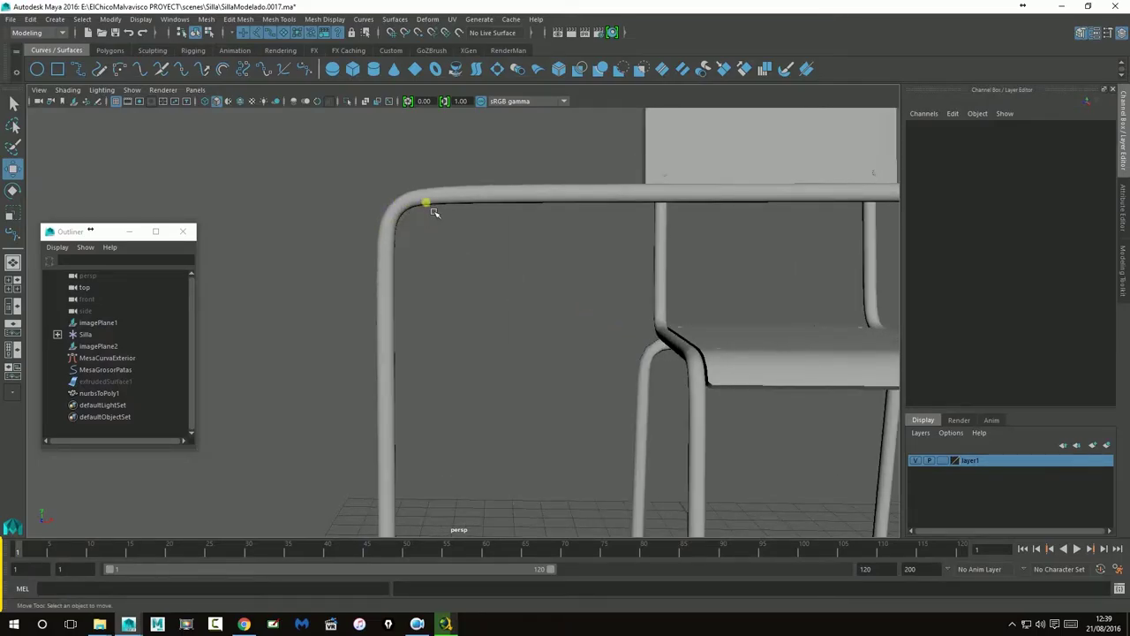
pyautogui.keyDown('alt'); pyautogui.moveTo(411, 251); pyautogui.dragTo(415, 250); pyautogui.keyUp('alt')
pyautogui.click(407, 234)
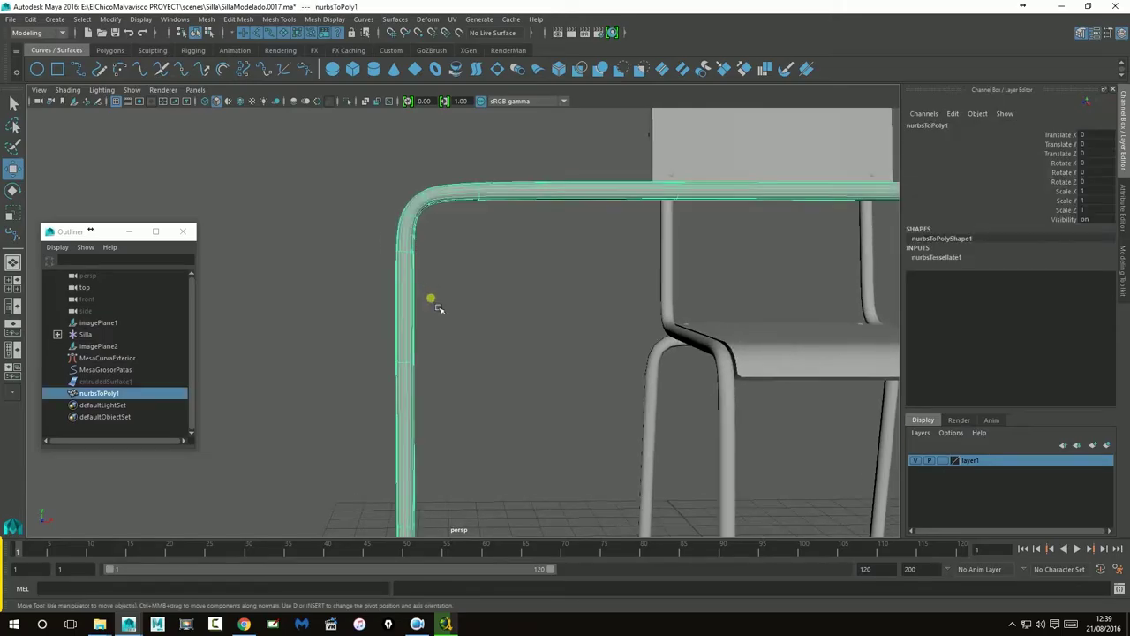
pyautogui.keyDown('alt'); pyautogui.moveTo(370, 212); pyautogui.dragTo(497, 235, button='right'); pyautogui.keyUp('alt')
pyautogui.keyDown('alt'); pyautogui.moveTo(414, 170); pyautogui.dragTo(456, 262, button='middle'); pyautogui.keyUp('alt')
pyautogui.moveTo(439, 267); pyautogui.dragTo(441, 263, button='right')
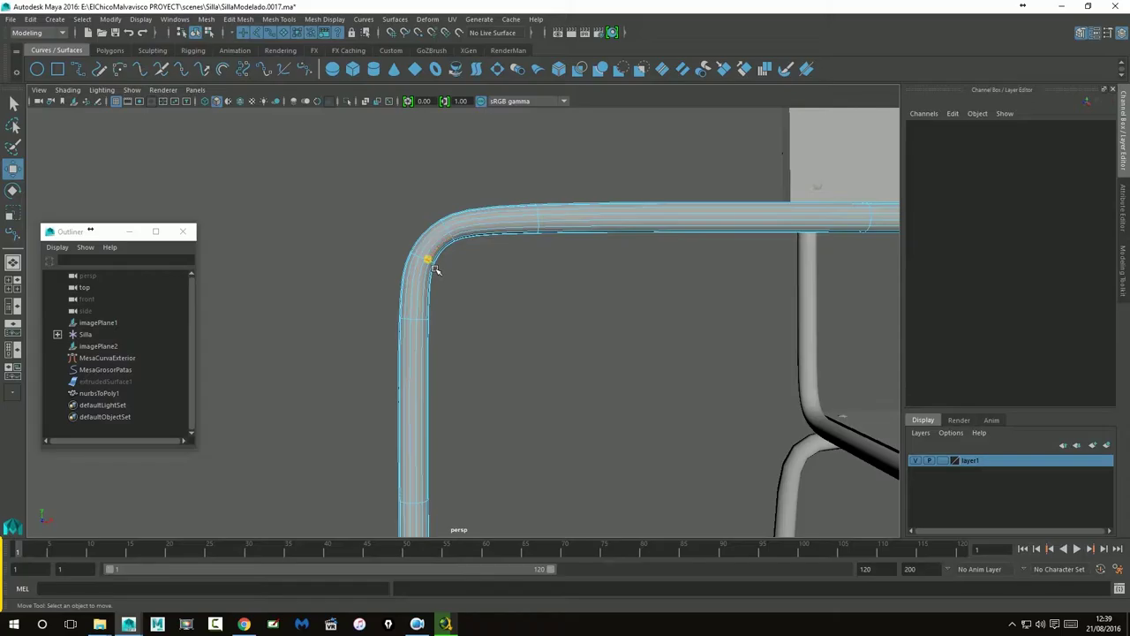
pyautogui.click(432, 265)
# - Activate the Scale tool and set its axis orientation to Normal
pyautogui.click(13, 212)
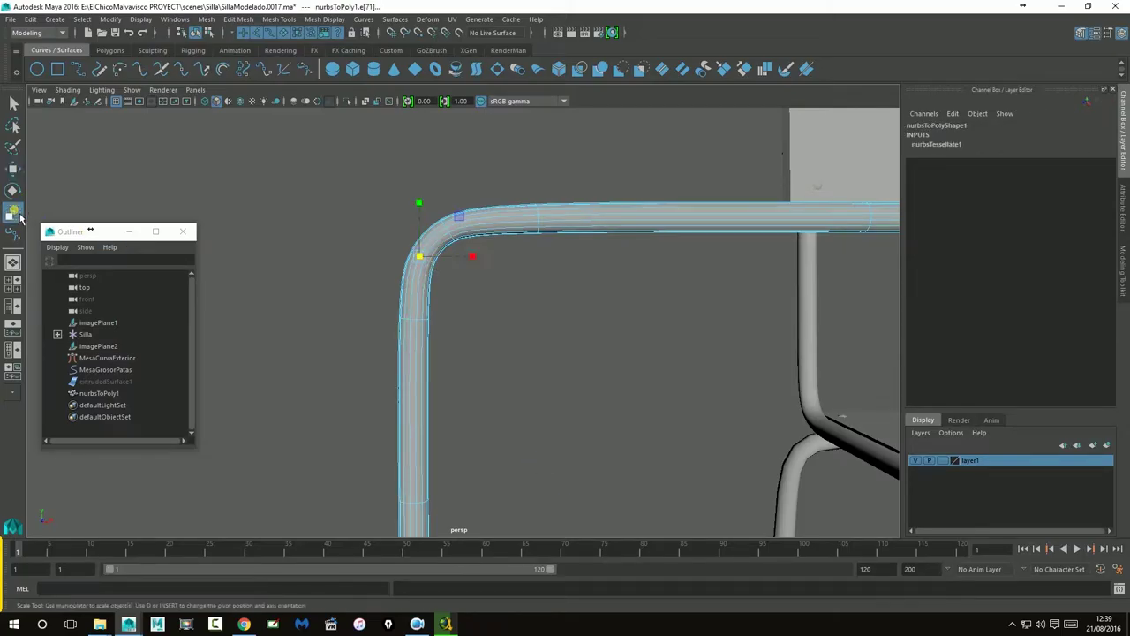
pyautogui.doubleClick(13, 212)
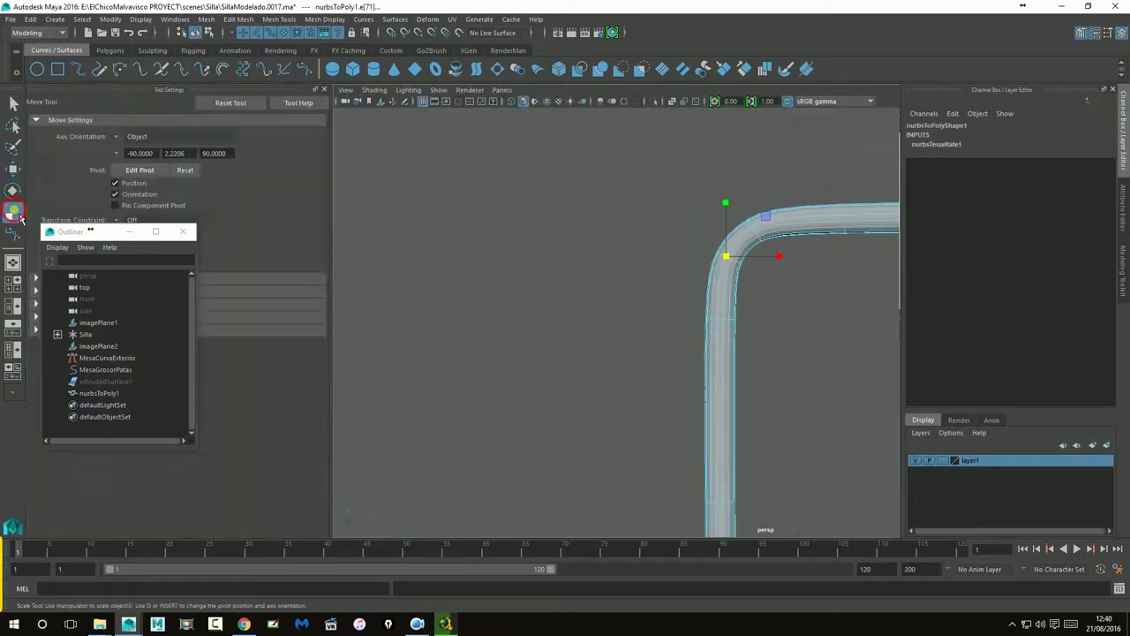
pyautogui.click(134, 139)
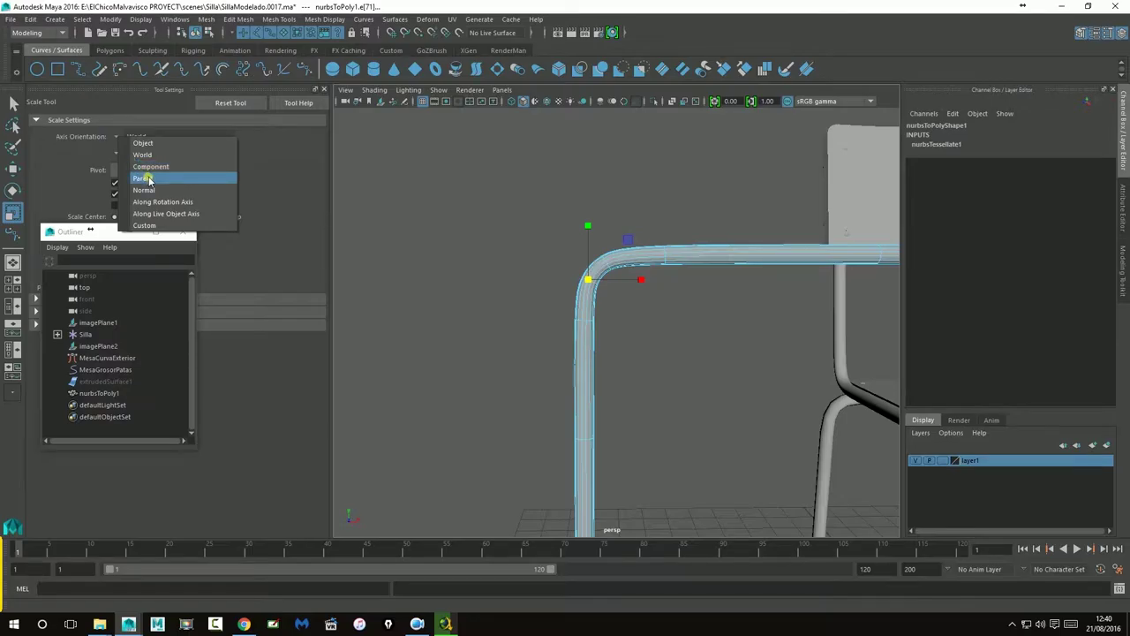
pyautogui.click(141, 143)
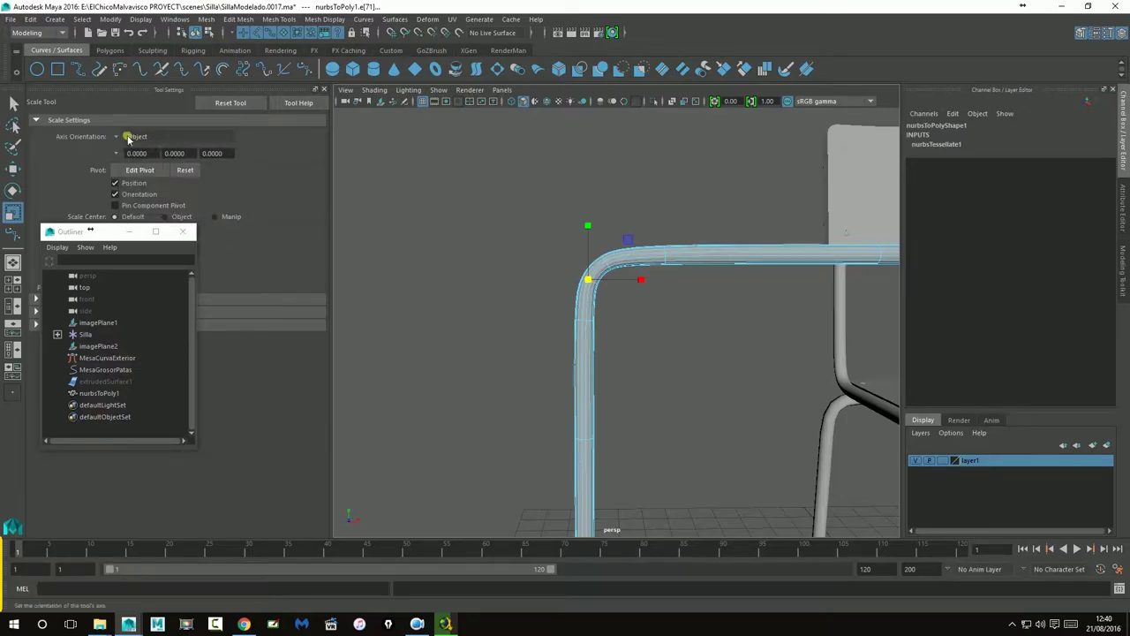
pyautogui.click(128, 139)
pyautogui.click(148, 181)
pyautogui.click(118, 138)
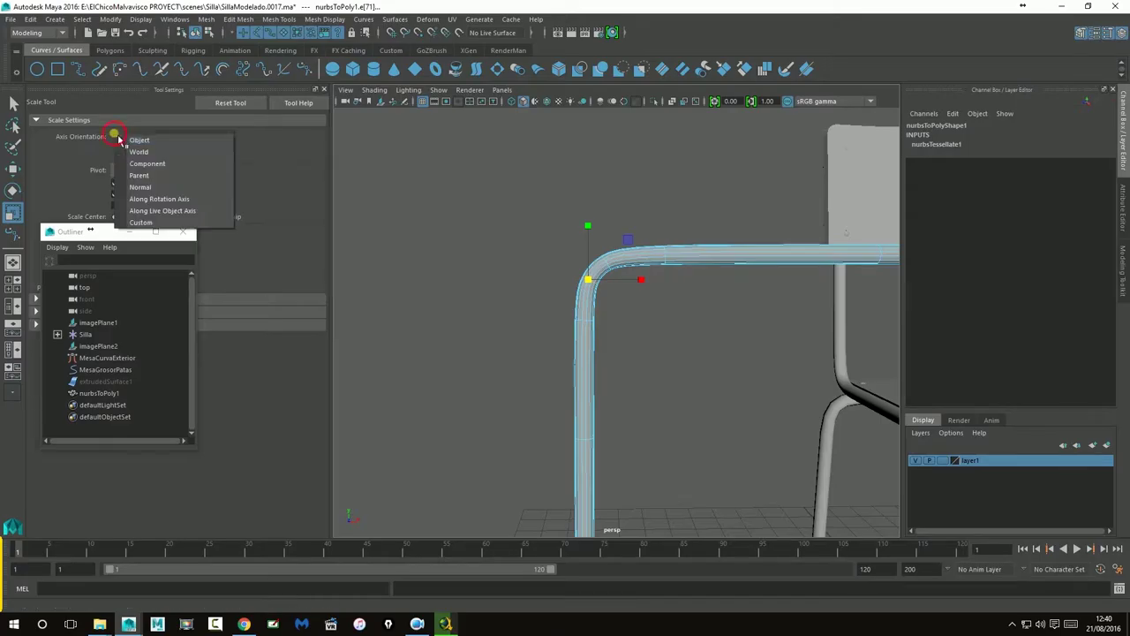
pyautogui.click(142, 187)
# - Try enlarging the bend's edge loop to about 1.13, check its thickness in the side view, and undo the scaling
pyautogui.moveTo(612, 293); pyautogui.dragTo(599, 291)
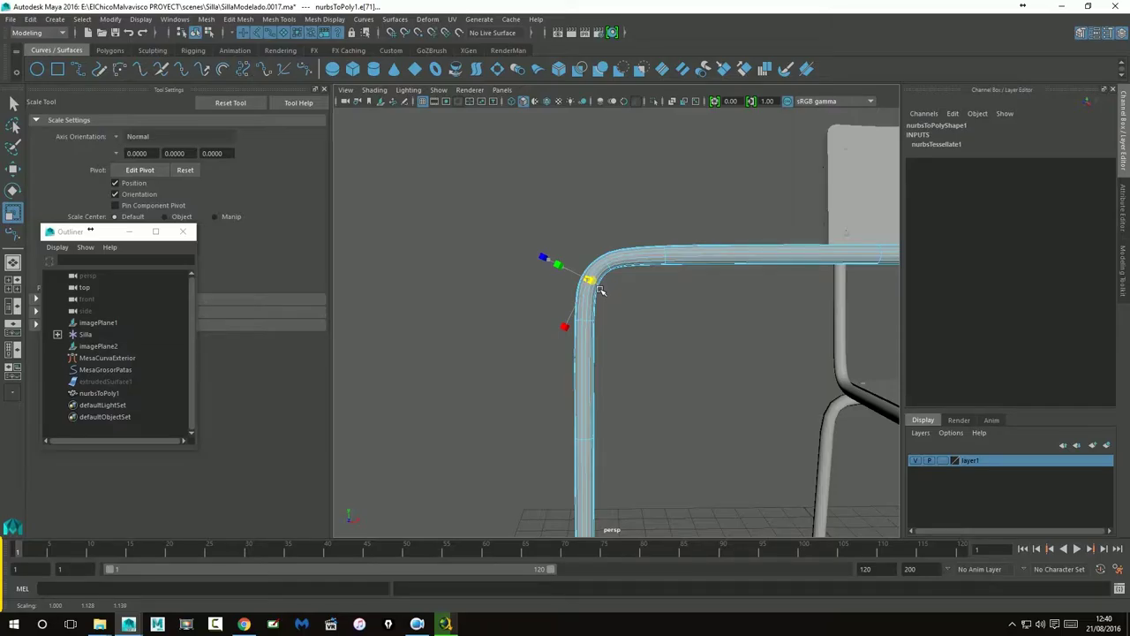
pyautogui.press('space')
pyautogui.press('space')
pyautogui.scroll(6, 619, 371)
pyautogui.keyDown('alt'); pyautogui.moveTo(520, 387); pyautogui.dragTo(611, 271, button='middle'); pyautogui.keyUp('alt')
pyautogui.scroll(3, 525, 321)
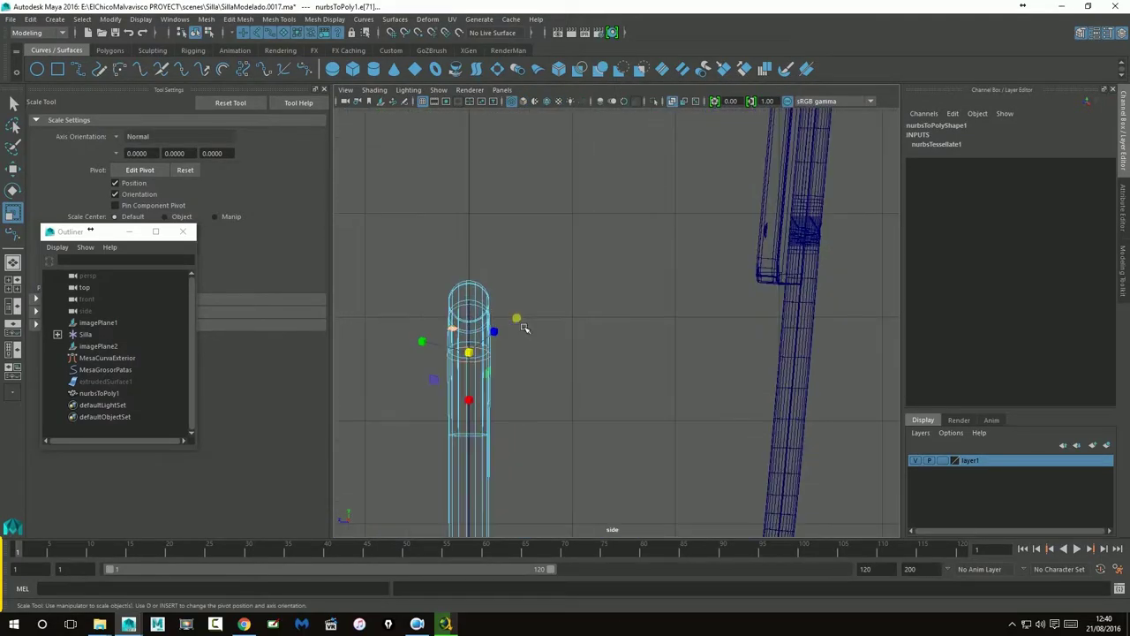
pyautogui.hotkey('ctrl', 'z')
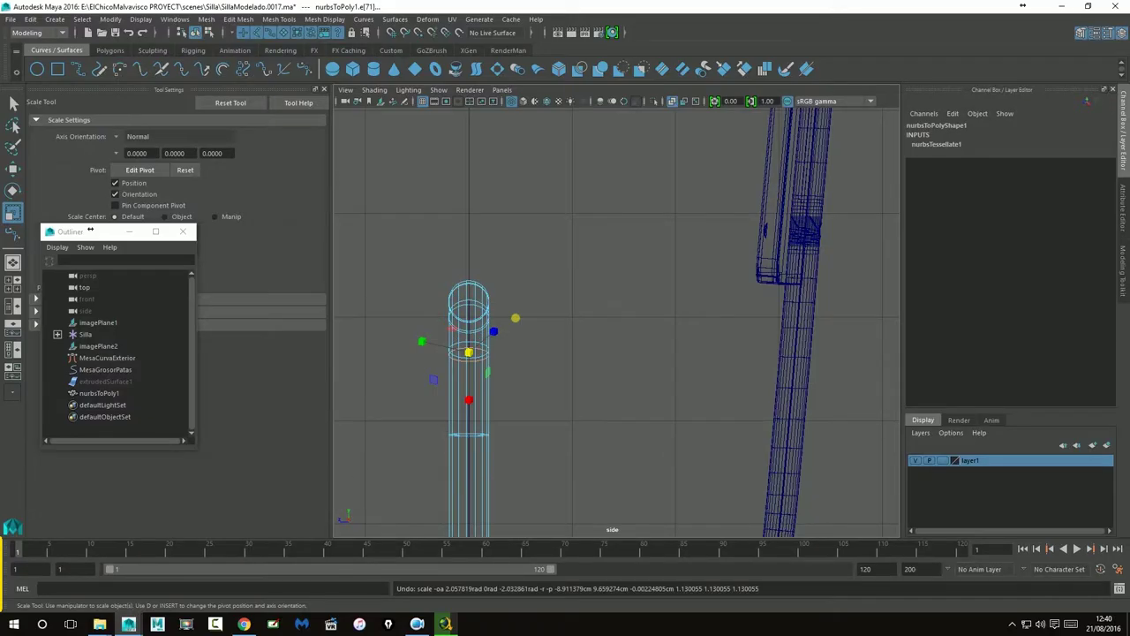
# - Return to the perspective view and the Move tool, switch the polygon frame back to object mode and deselect it
pyautogui.press('space')
pyautogui.press('space')
pyautogui.moveTo(654, 340)
pyautogui.keyDown('alt'); pyautogui.mouseDown()
pyautogui.moveTo(641, 328)
pyautogui.moveTo(664, 337)
pyautogui.mouseUp(); pyautogui.keyUp('alt')
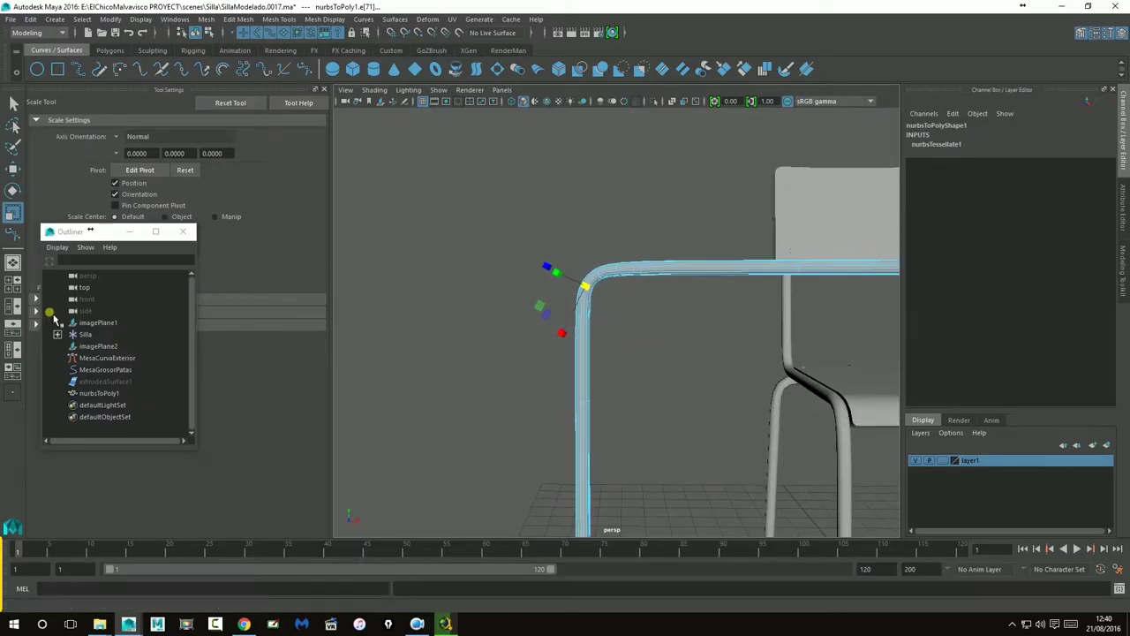
pyautogui.click(13, 168)
pyautogui.rightClick(635, 276)
pyautogui.click(685, 232)
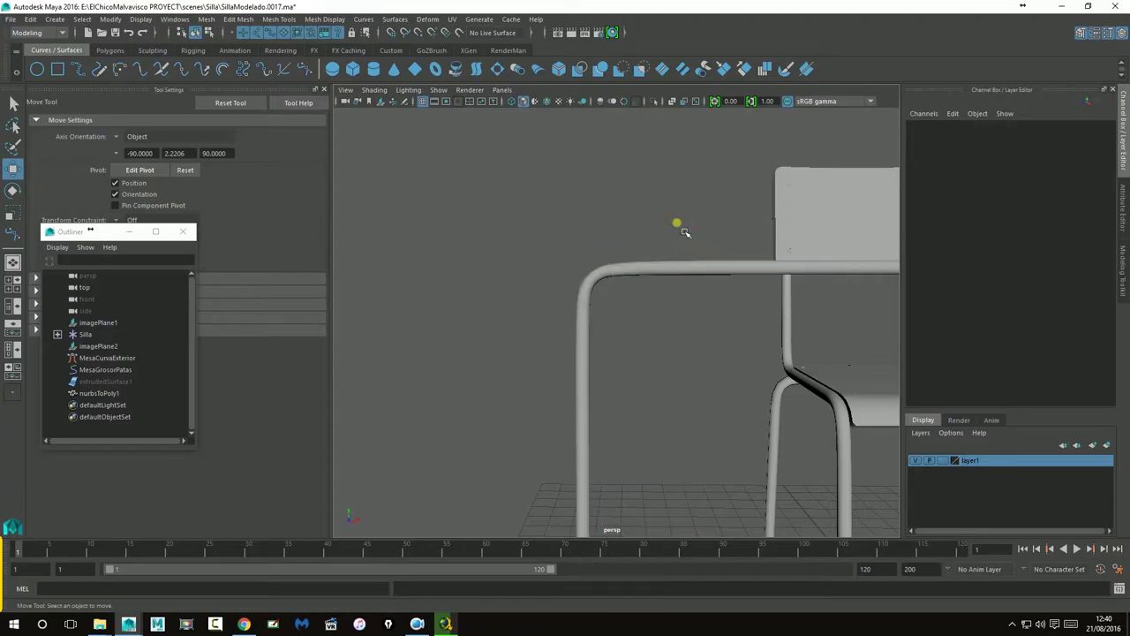
# - Hide the converted polygon frame and make the original extruded surface visible again
pyautogui.click(97, 394)
pyautogui.press('h')
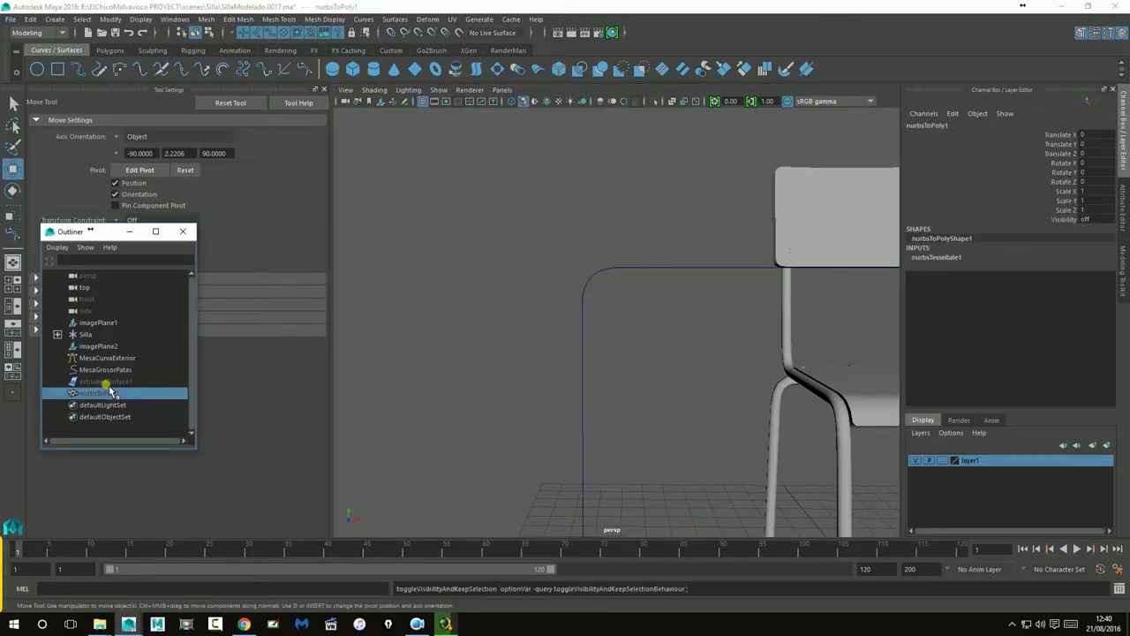
pyautogui.click(108, 381)
pyautogui.press('h')
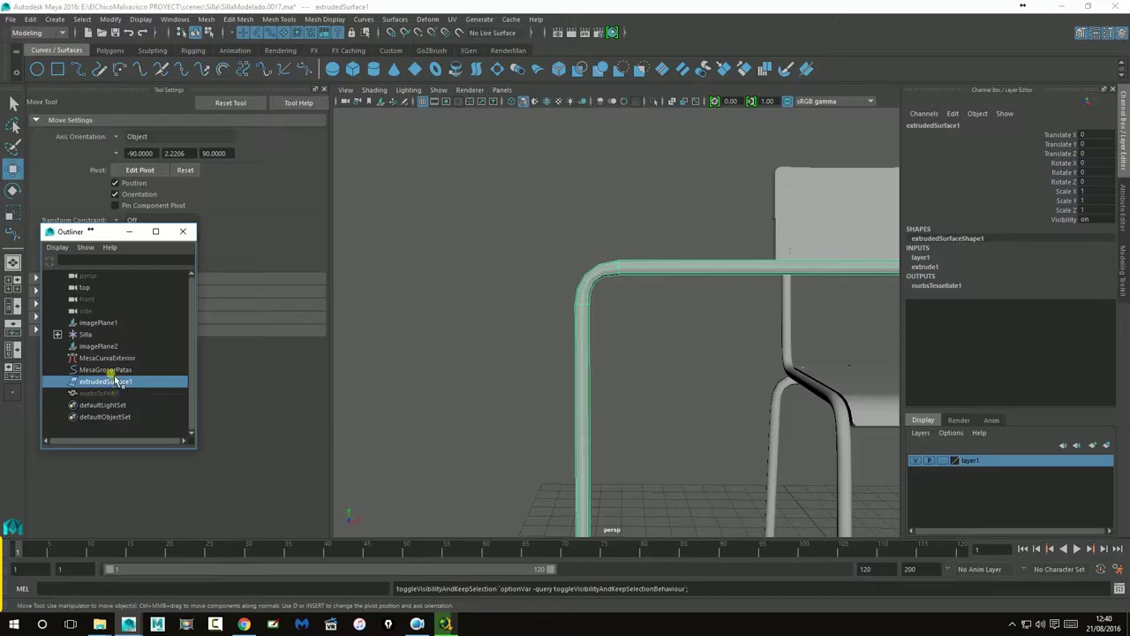
# - Select the MesaGrosorPatas profile circle and open the Rebuild Surface options, placing the dialog clear of the desk frame
pyautogui.click(110, 371)
pyautogui.scroll(-10, 730, 360)
pyautogui.keyDown('alt'); pyautogui.moveTo(728, 362); pyautogui.dragTo(622, 313, button='middle'); pyautogui.keyUp('alt')
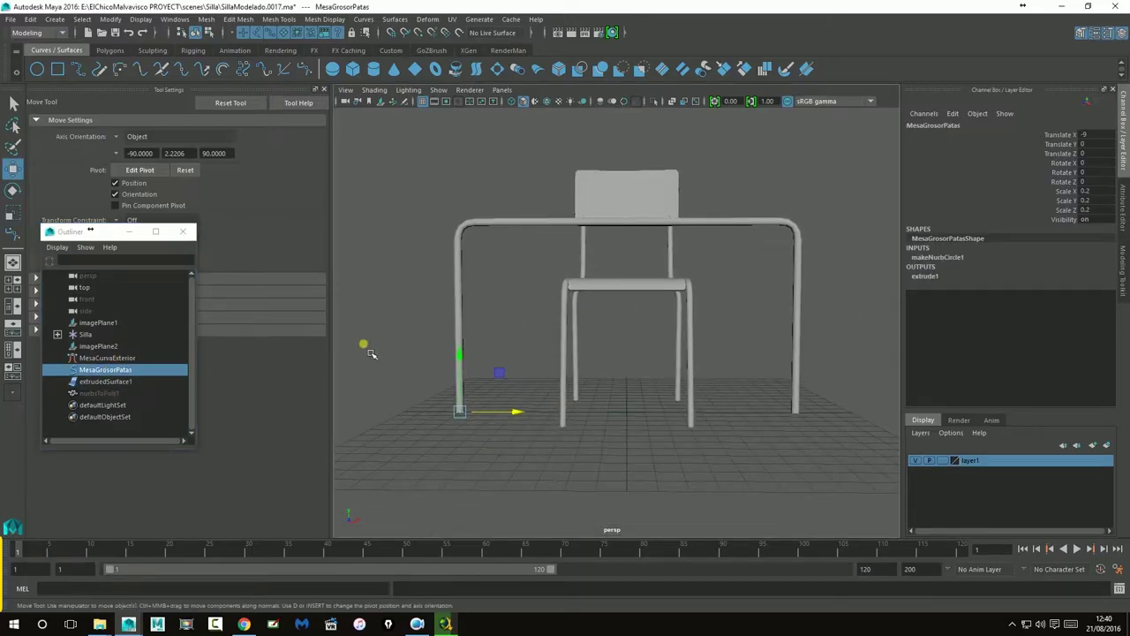
pyautogui.click(395, 18)
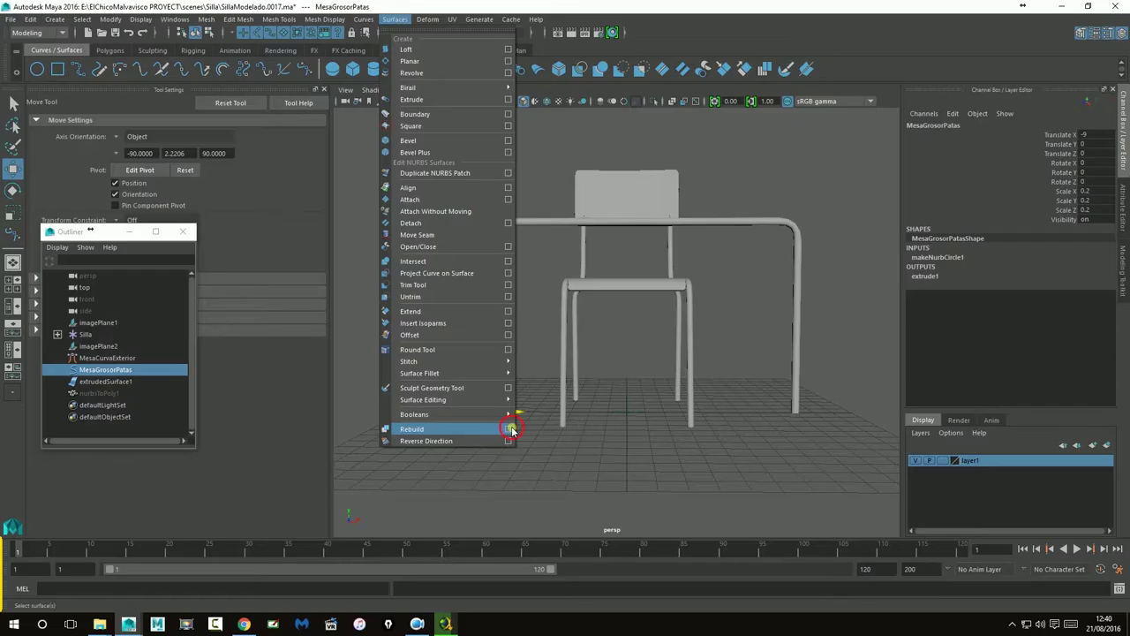
pyautogui.click(510, 430)
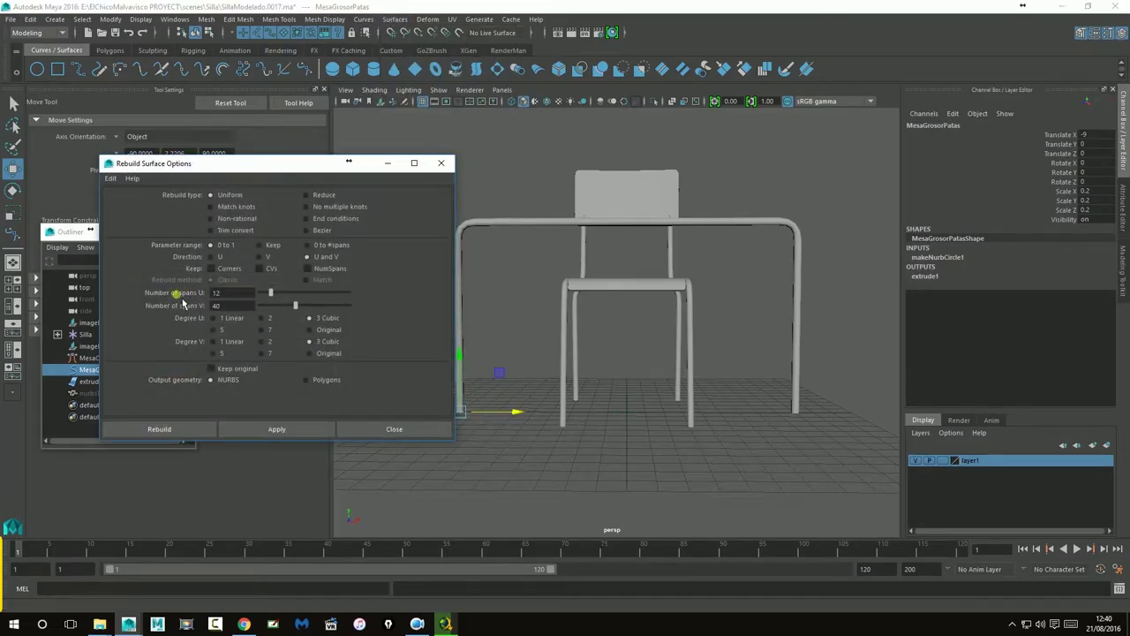
pyautogui.moveTo(262, 164); pyautogui.dragTo(208, 178)
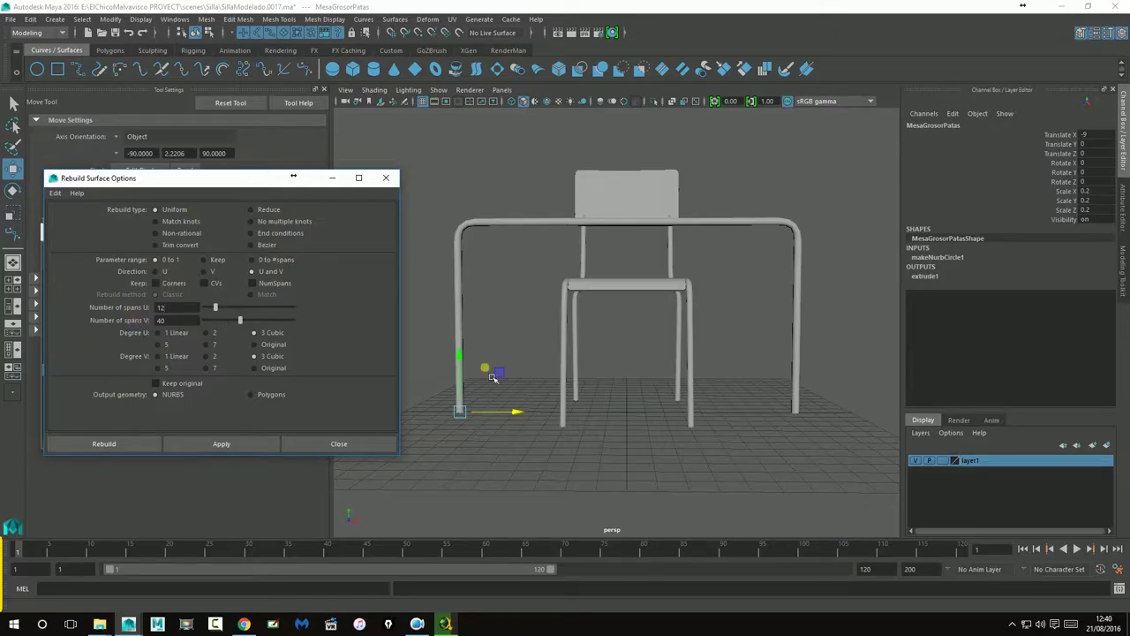
# - Switch layer1 to template display and hide it, leaving only the frame's curves in view
pyautogui.click(944, 460)
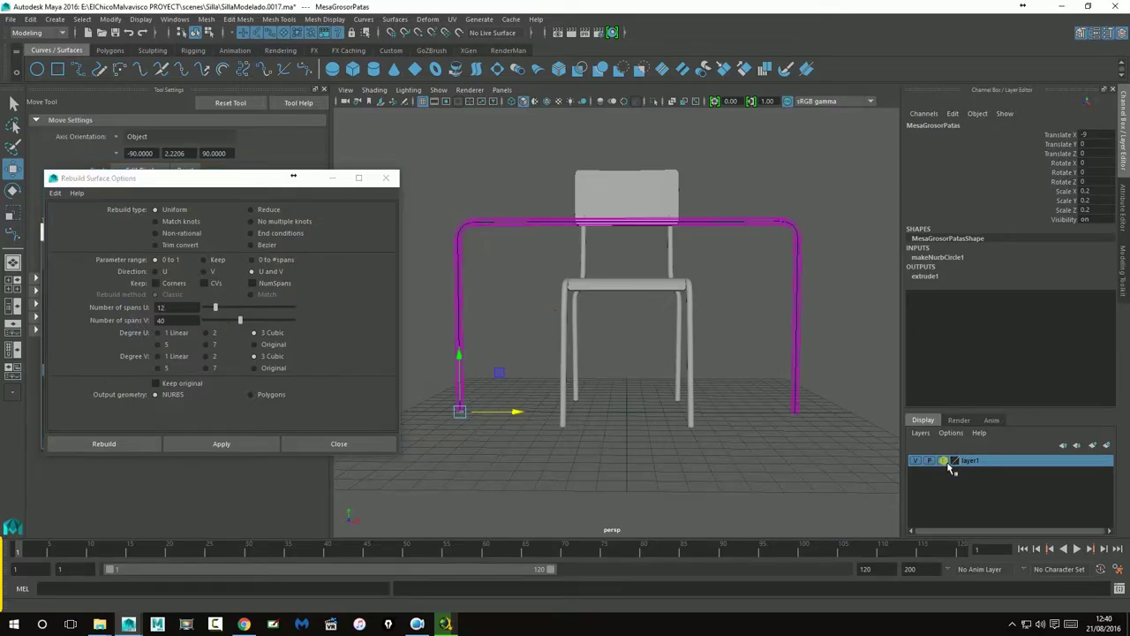
pyautogui.click(947, 468)
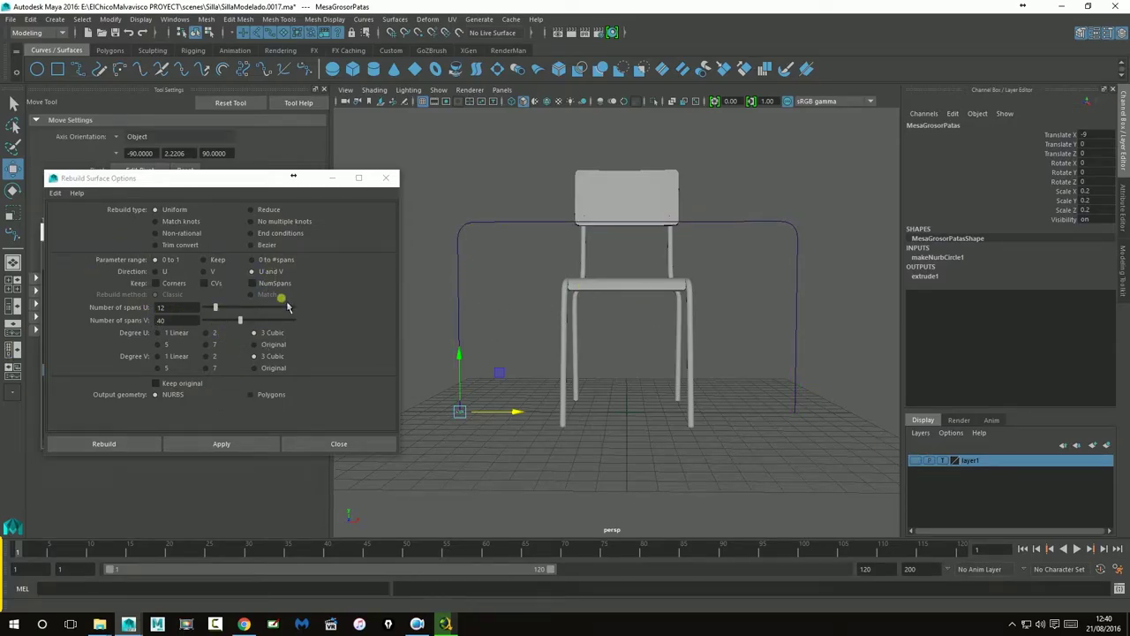
# - Try to rebuild the MesaGrosorPatas circle with 12 U and 40 V spans, using the Uniform and Bezier rebuild types
pyautogui.click(217, 444)
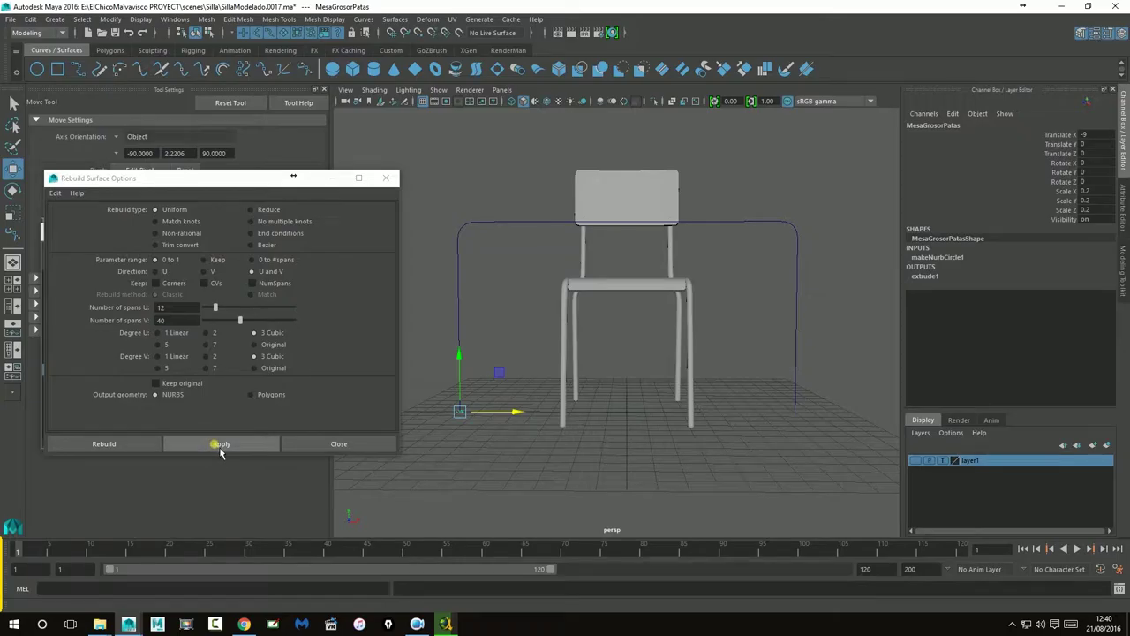
pyautogui.click(220, 448)
pyautogui.click(524, 583)
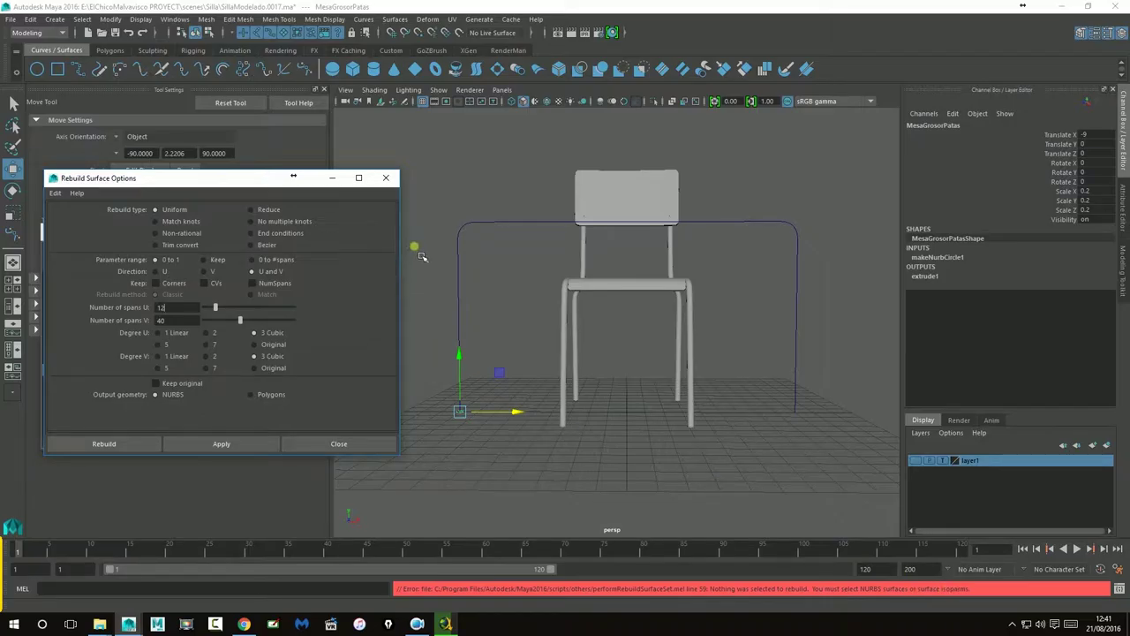
pyautogui.click(270, 246)
pyautogui.click(229, 447)
# - Try to rebuild the MesaCurvaExterior path curve with the same span counts, first as Uniform and again as Bezier
pyautogui.click(460, 260)
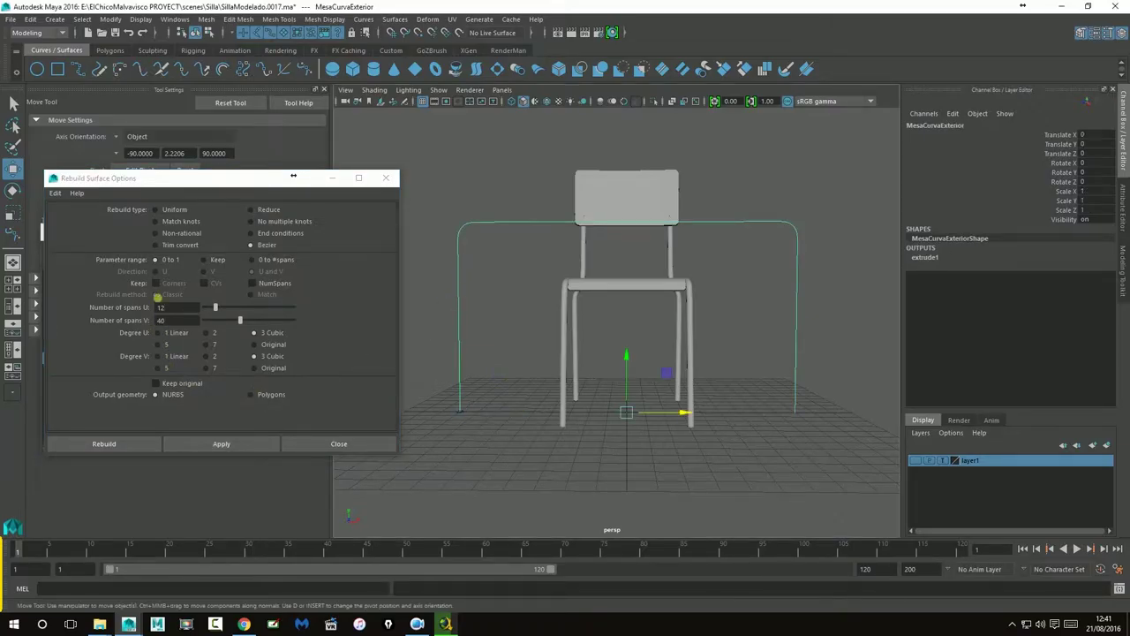
pyautogui.click(175, 210)
pyautogui.click(246, 445)
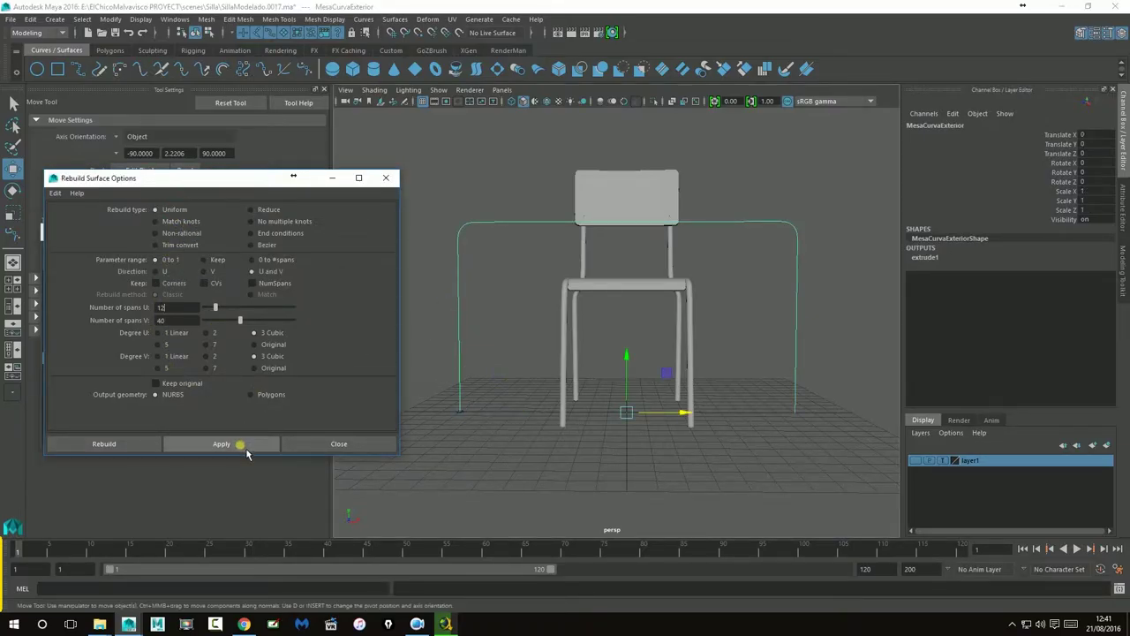
pyautogui.click(268, 245)
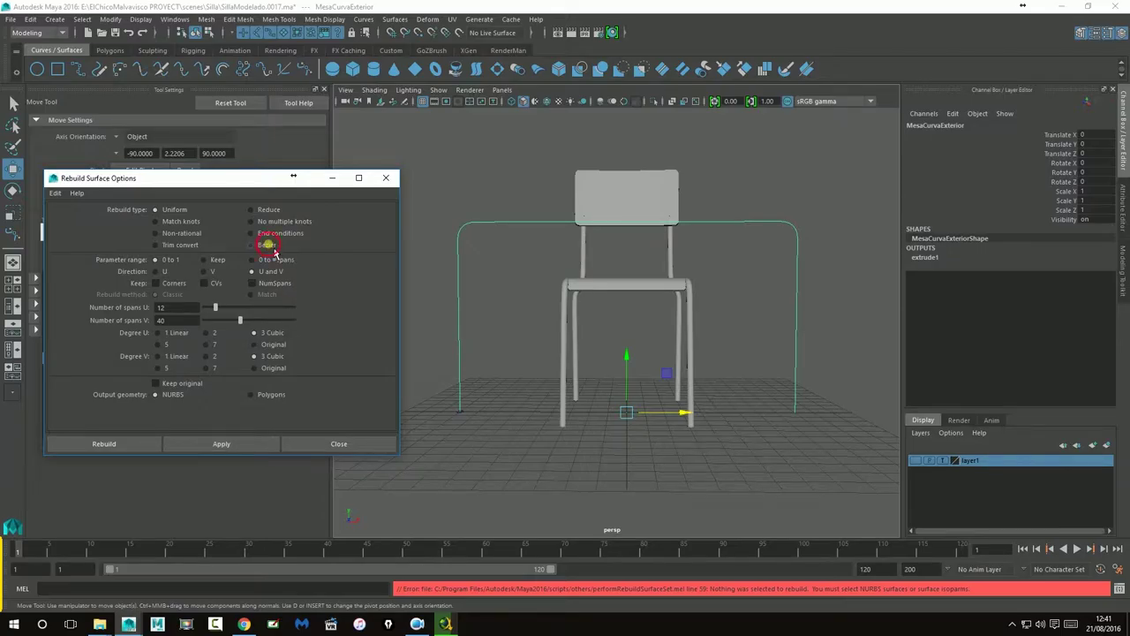
pyautogui.click(270, 447)
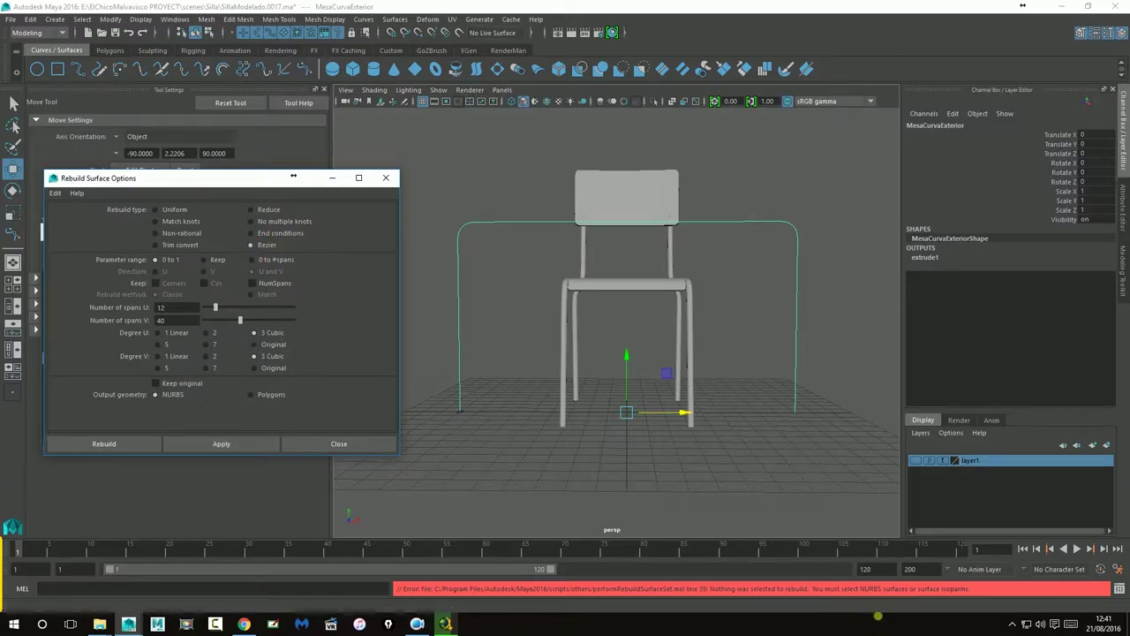
pyautogui.click(229, 445)
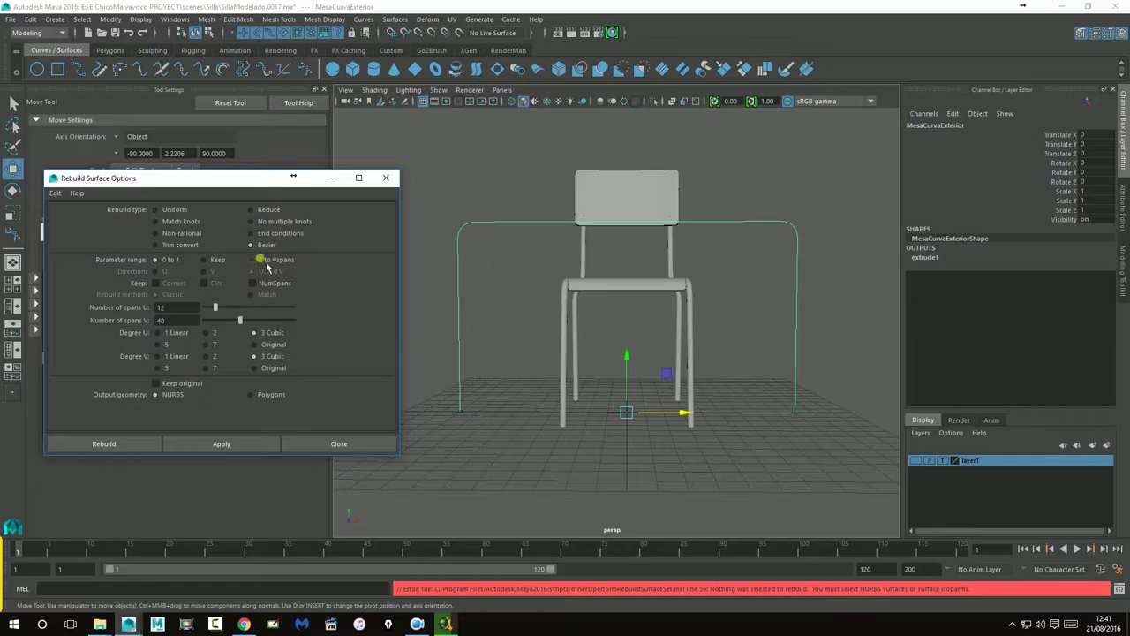
pyautogui.click(266, 443)
# - Move the rebuild options clear of the Outliner, select extrudedSurface1 and make layer1 visible
pyautogui.click(294, 168)
pyautogui.moveTo(213, 185); pyautogui.dragTo(310, 280)
pyautogui.click(112, 358)
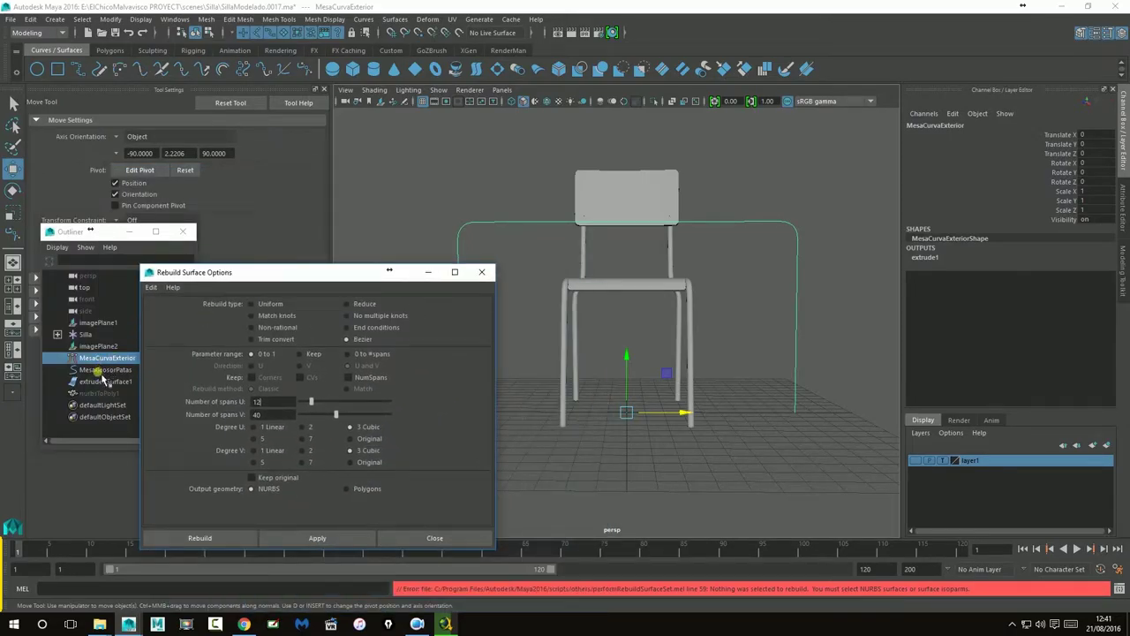
pyautogui.click(104, 381)
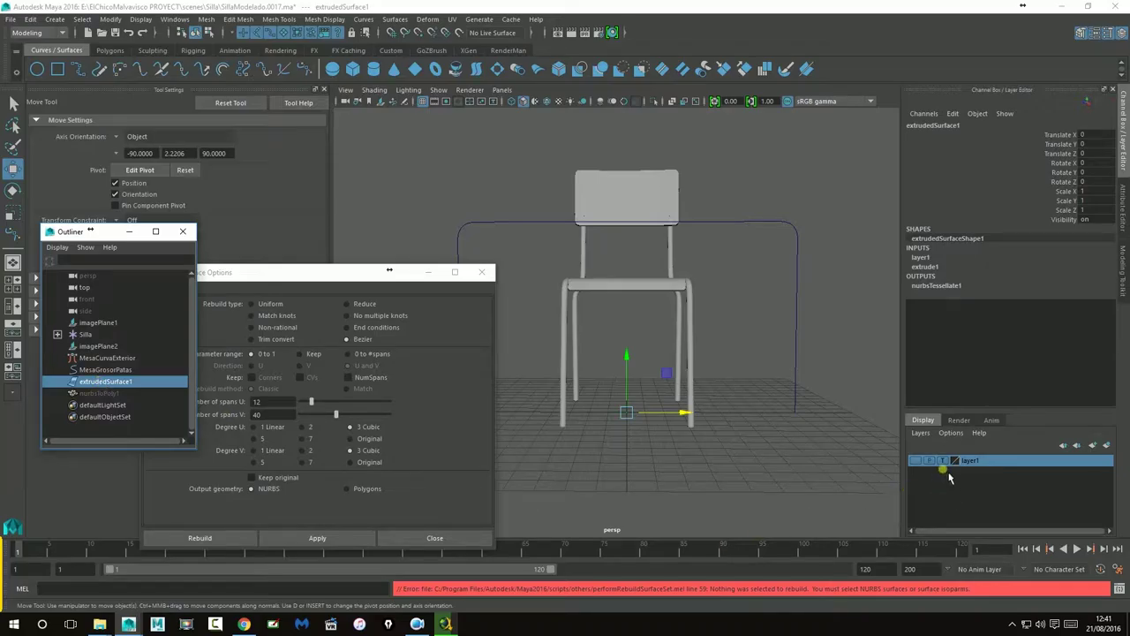
pyautogui.click(920, 460)
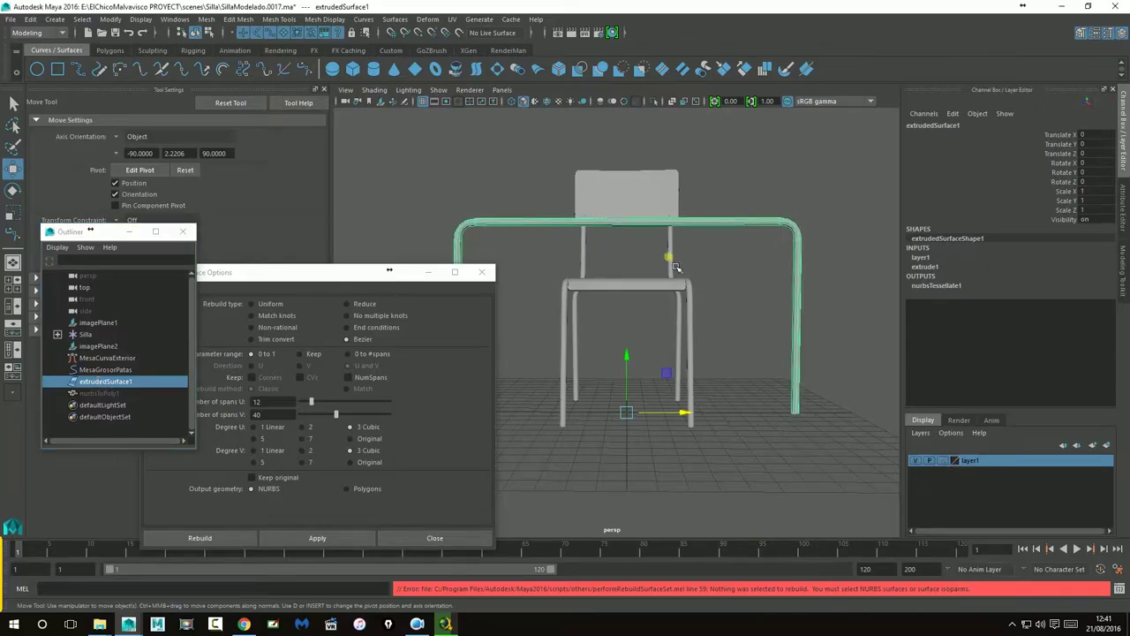
pyautogui.click(753, 237)
pyautogui.click(750, 222)
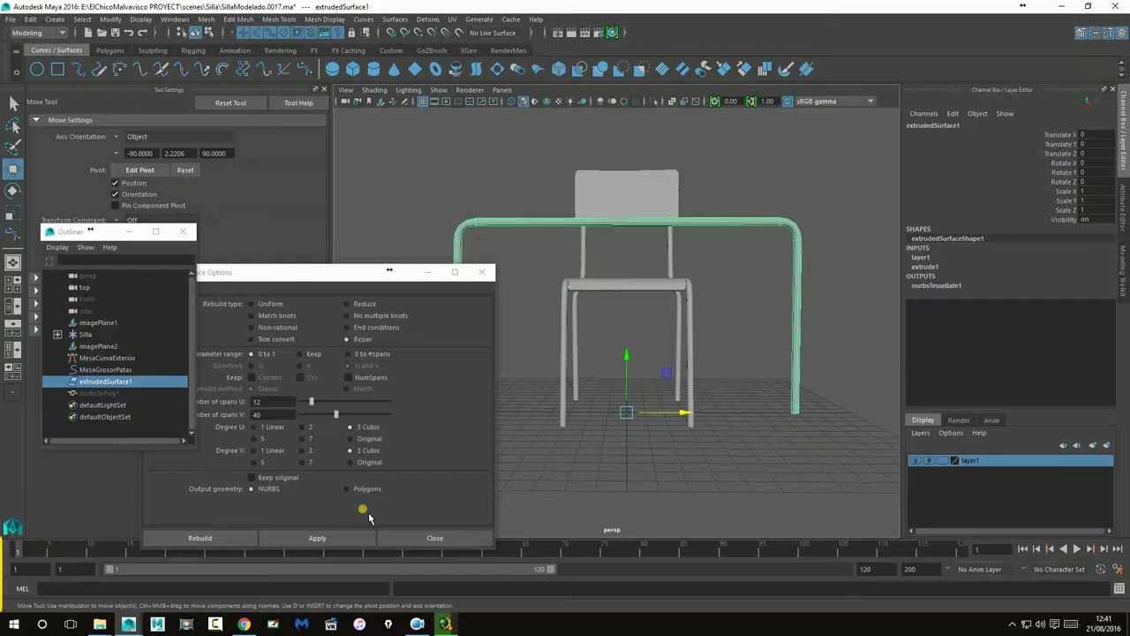
# - Try a Uniform rebuild of extrudedSurface1 with 12 U and 40 V spans, and undo it after checking the bend
pyautogui.click(252, 304)
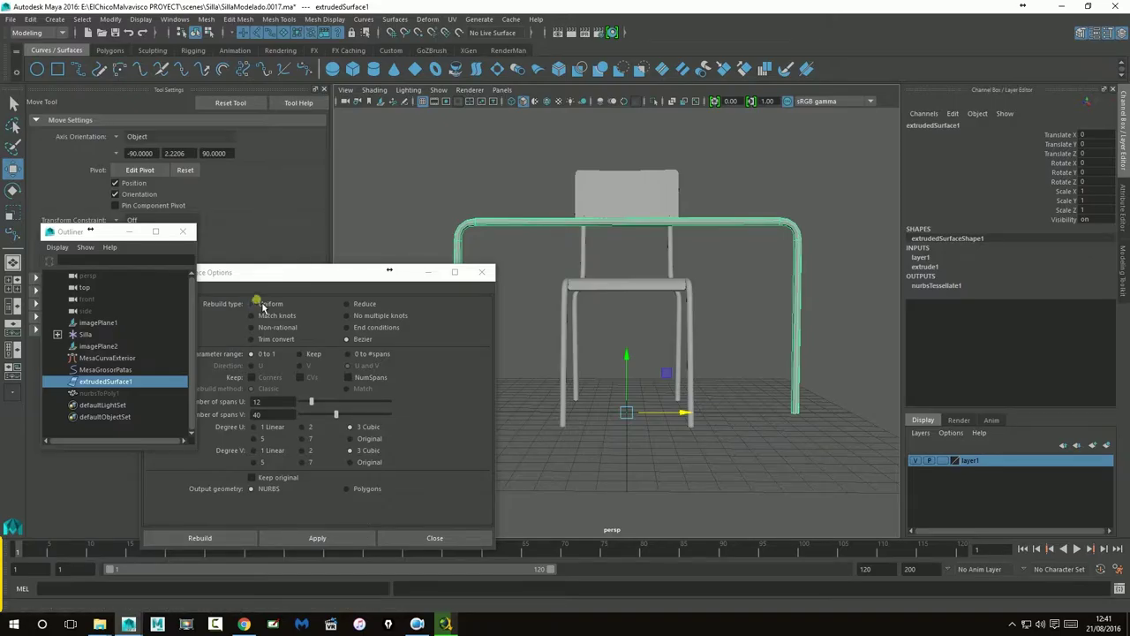
pyautogui.click(344, 538)
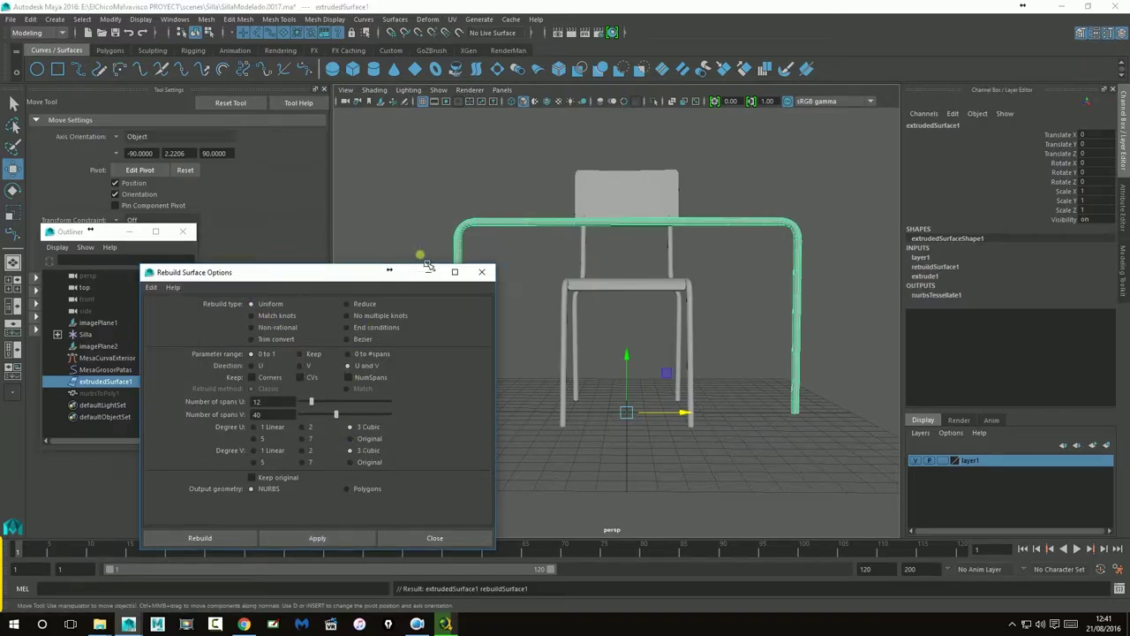
pyautogui.keyDown('alt'); pyautogui.moveTo(580, 260); pyautogui.dragTo(736, 297, button='middle'); pyautogui.keyUp('alt')
pyautogui.keyDown('alt'); pyautogui.moveTo(603, 286); pyautogui.dragTo(802, 275, button='right'); pyautogui.keyUp('alt')
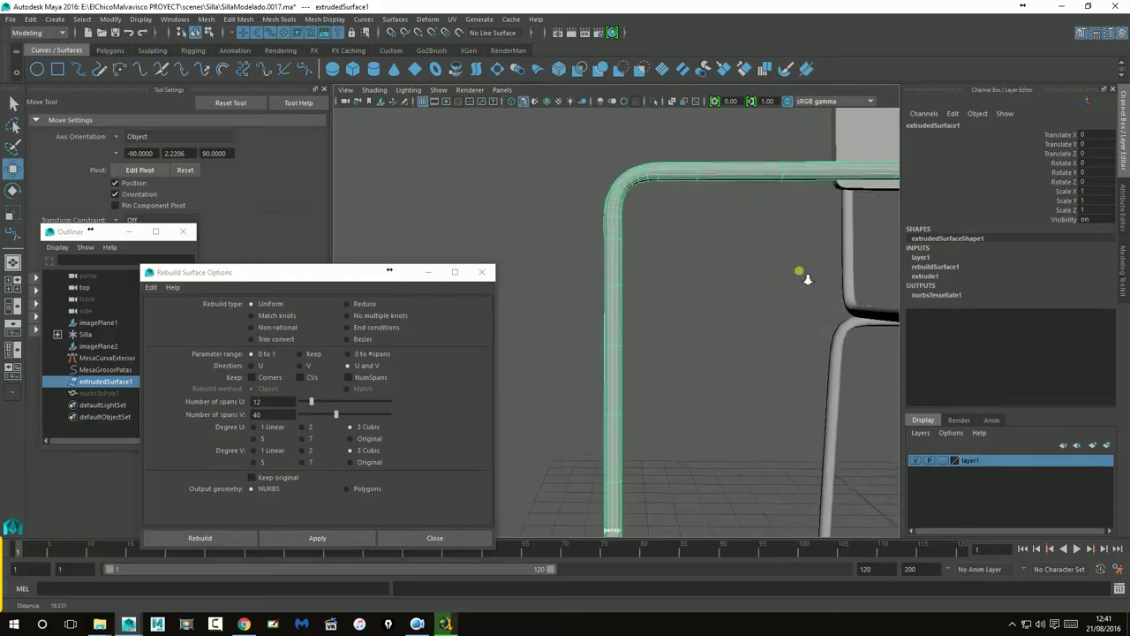
pyautogui.keyDown('alt'); pyautogui.moveTo(726, 242); pyautogui.dragTo(723, 247); pyautogui.keyUp('alt')
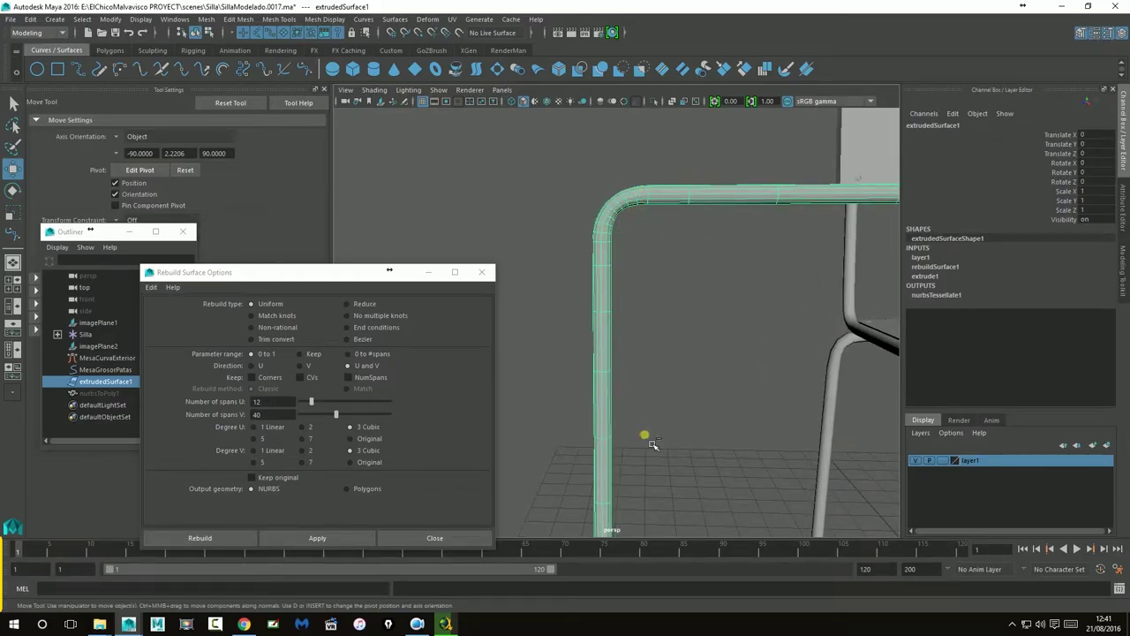
pyautogui.hotkey('ctrl', 'z')
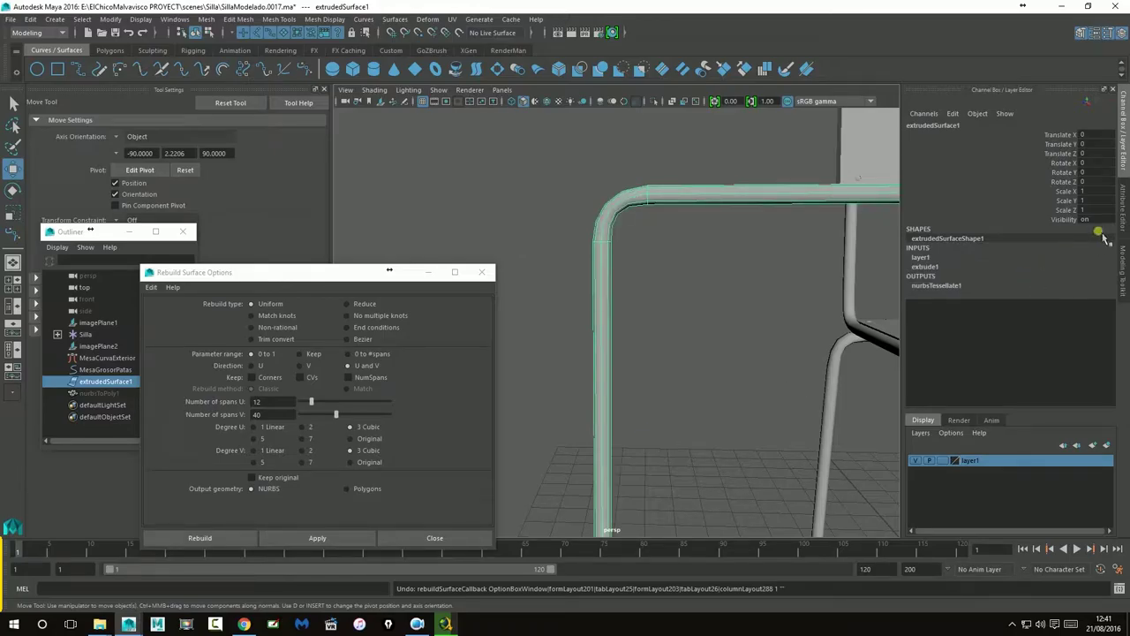
# - Select the MesaGrosorPatas circle and show the extrude1 node's attributes
pyautogui.click(1121, 221)
pyautogui.click(1119, 265)
pyautogui.click(1124, 165)
pyautogui.click(99, 369)
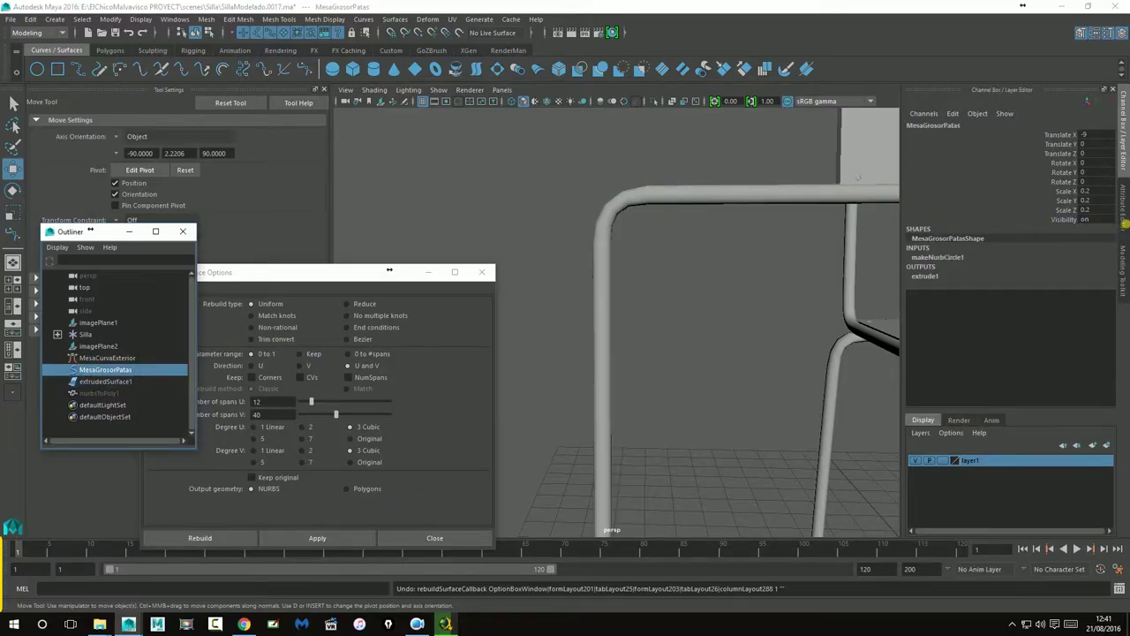
pyautogui.click(1122, 223)
pyautogui.click(1056, 125)
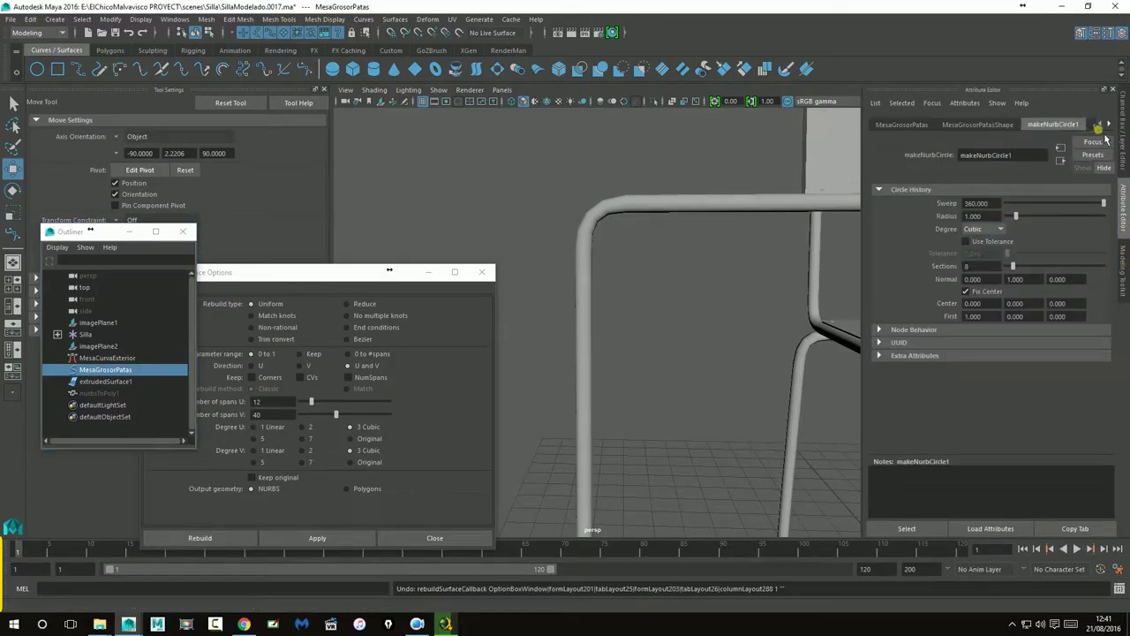
pyautogui.click(1110, 125)
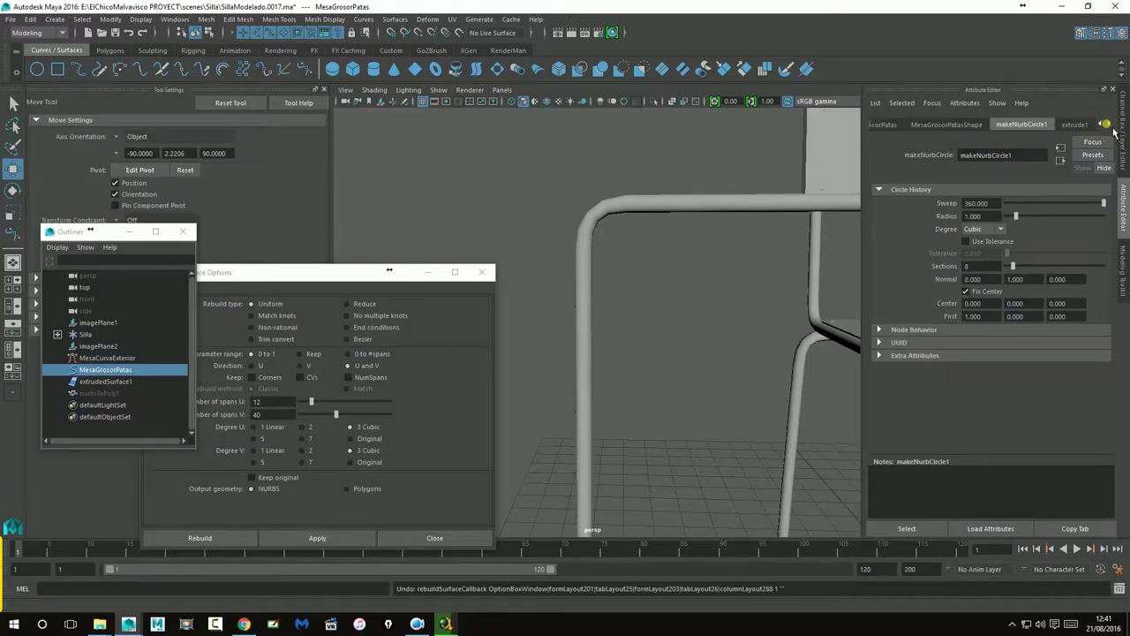
pyautogui.click(1076, 124)
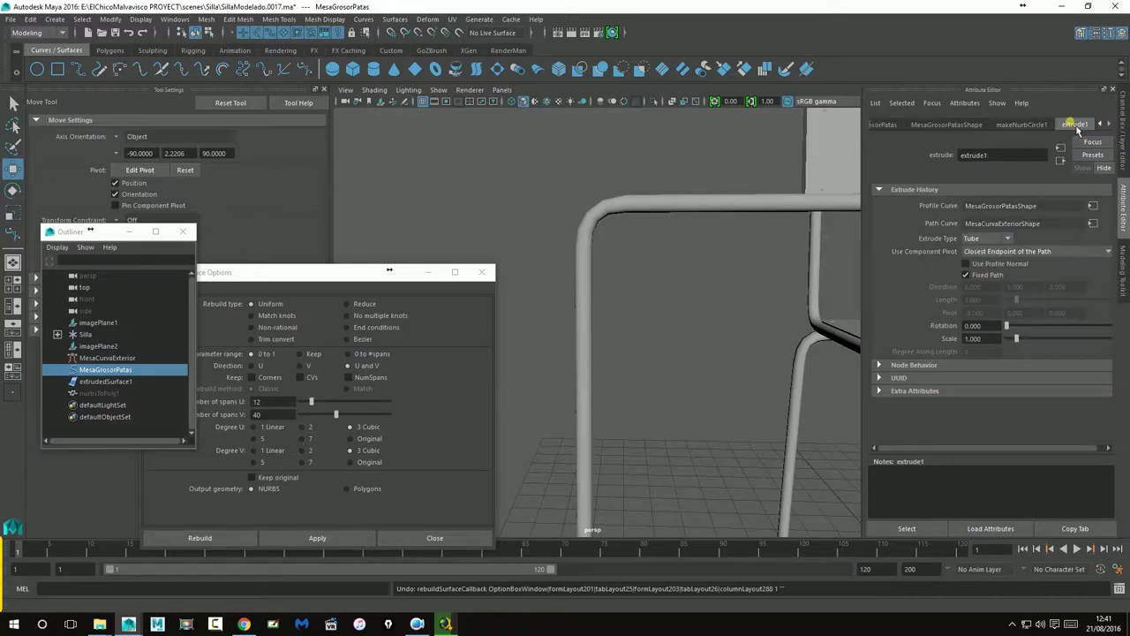
# - Try the extrusion's Component Pivot and Center of the Bounding Box of the Profile options and a scale of about 2.6, undoing the scale change
pyautogui.click(1017, 253)
pyautogui.click(1016, 279)
pyautogui.click(1023, 254)
pyautogui.click(1007, 288)
pyautogui.click(1013, 255)
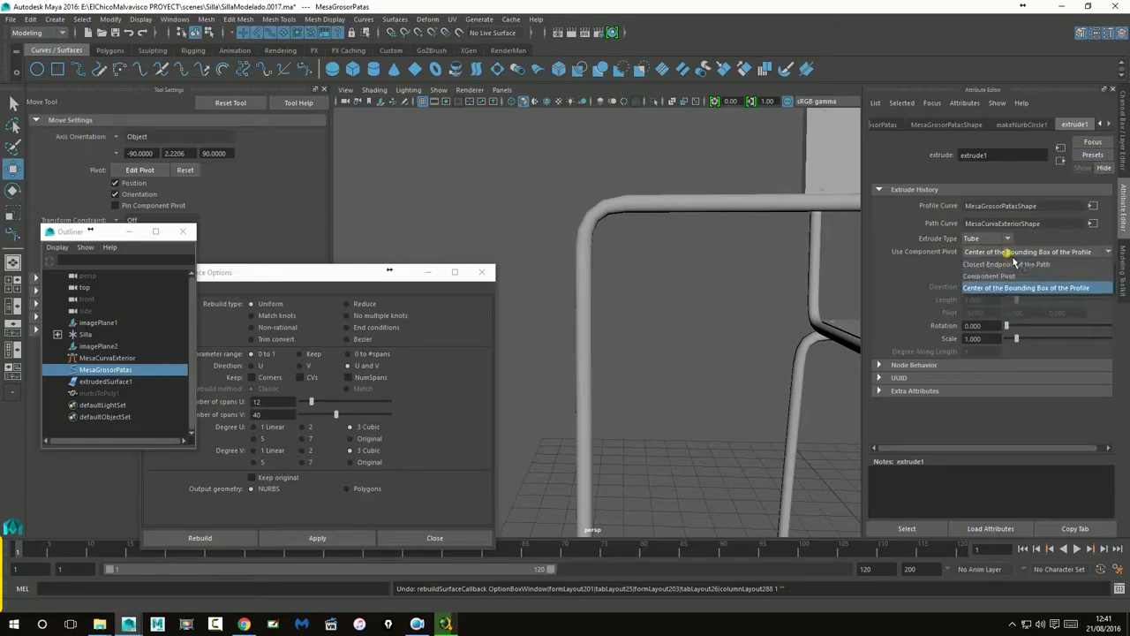
pyautogui.click(1009, 265)
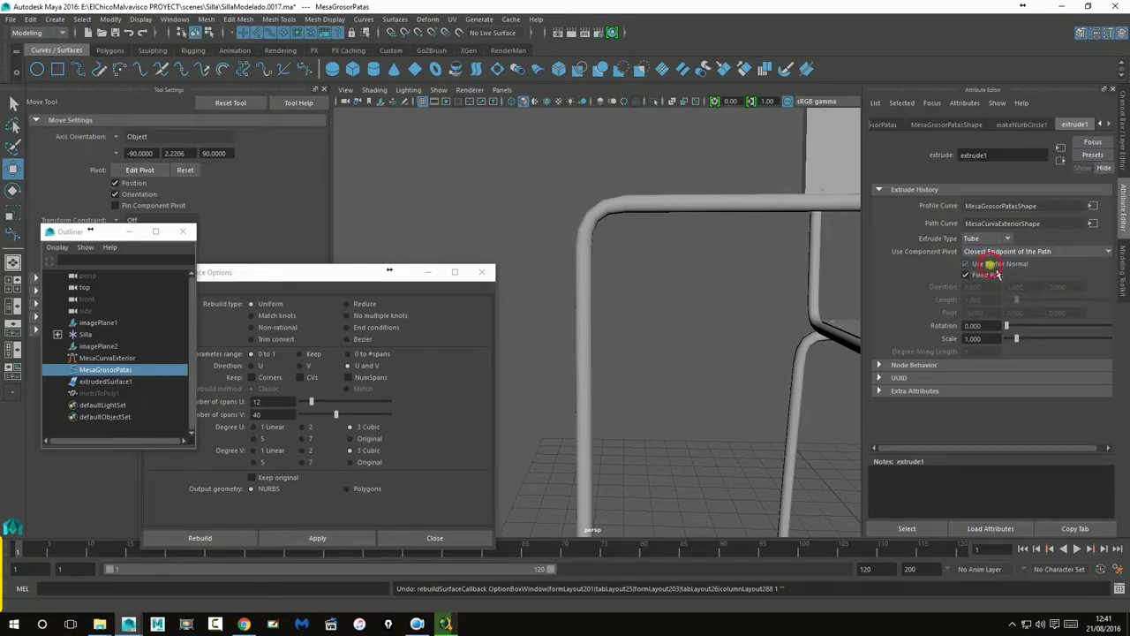
pyautogui.moveTo(1018, 343)
pyautogui.mouseDown()
pyautogui.moveTo(1050, 343)
pyautogui.moveTo(1039, 346)
pyautogui.mouseUp()
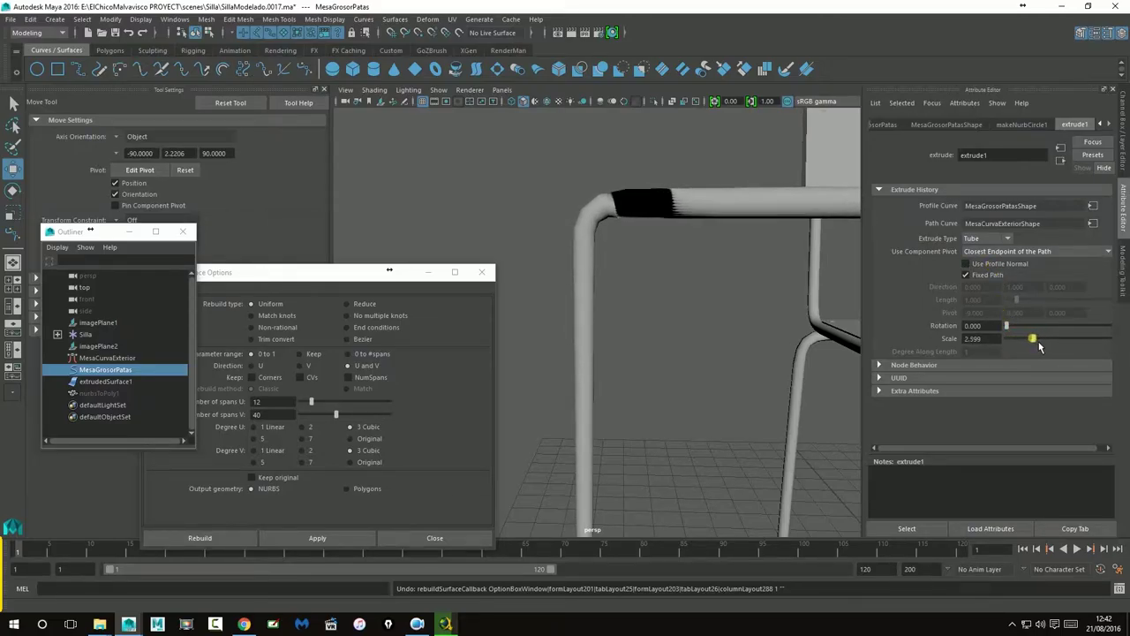
pyautogui.hotkey('ctrl', 'z')
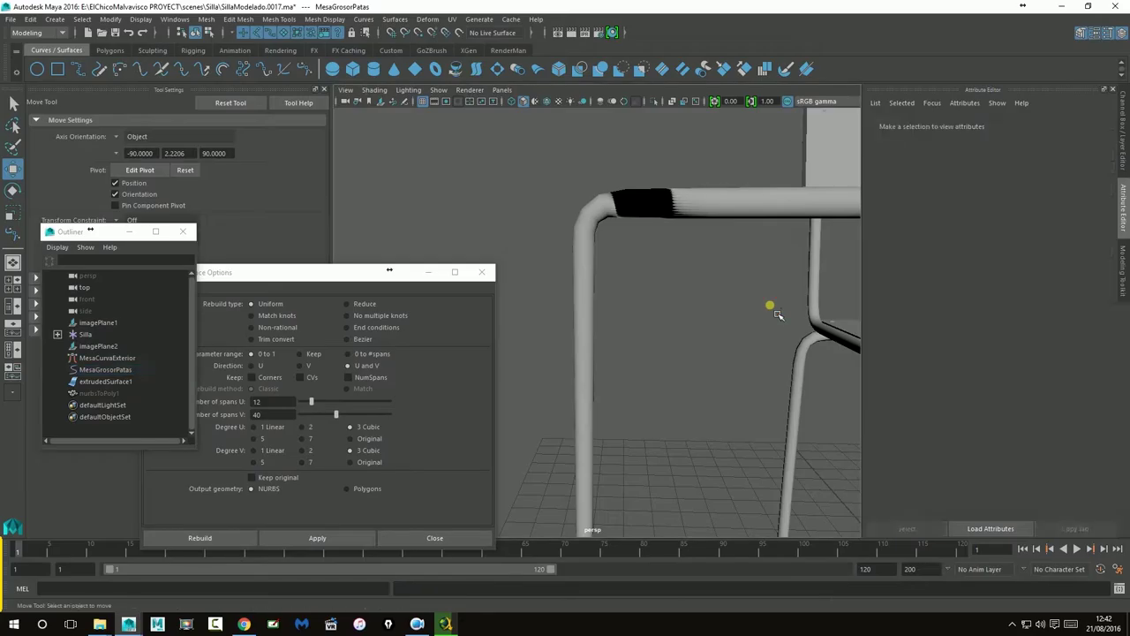
# - Hide the MesaGrosorPatas circle and extrudedSurface1, and make the polygon frame nurbsToPoly1 visible
pyautogui.press('h')
pyautogui.click(88, 394)
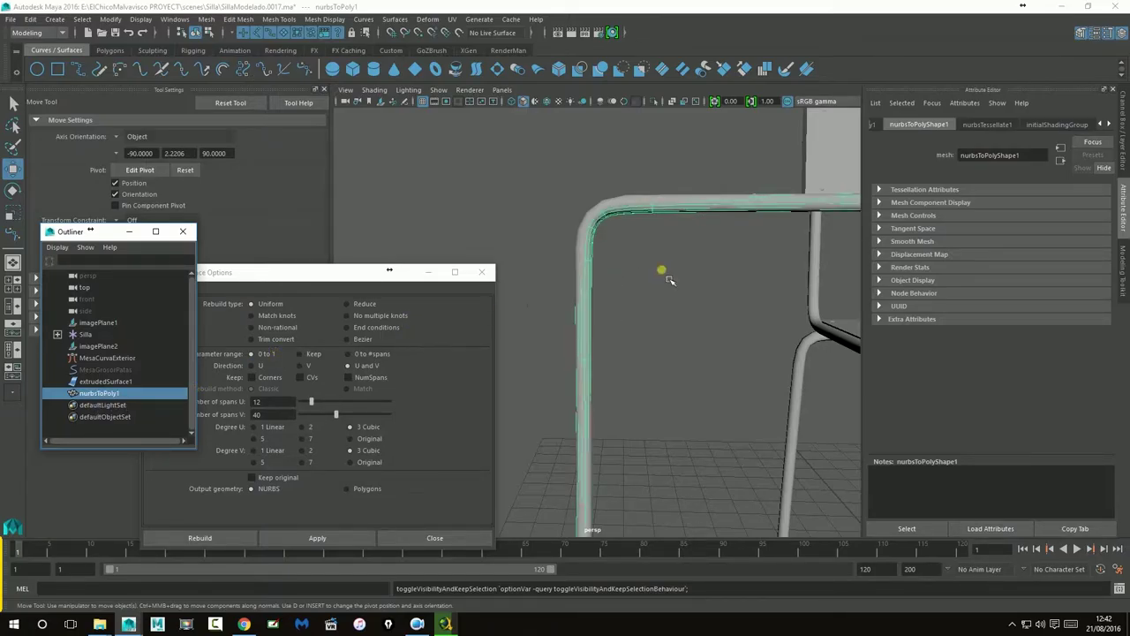
pyautogui.click(669, 279)
pyautogui.click(611, 206)
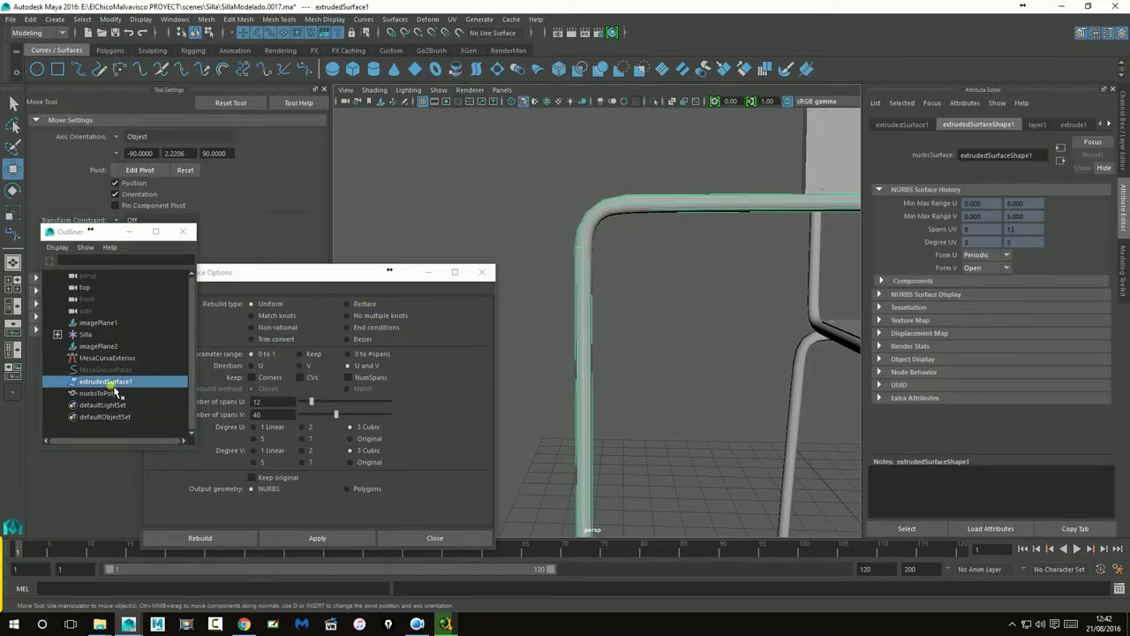
pyautogui.press('h')
# - Examine the polygon frame from several angles and close the Rebuild Surface options
pyautogui.click(590, 283)
pyautogui.scroll(-5, 664, 355)
pyautogui.scroll(5, 664, 355)
pyautogui.keyDown('alt'); pyautogui.moveTo(698, 321); pyautogui.dragTo(544, 332, button='middle'); pyautogui.keyUp('alt')
pyautogui.keyDown('alt'); pyautogui.moveTo(544, 332); pyautogui.dragTo(463, 303); pyautogui.keyUp('alt')
pyautogui.scroll(-5, 765, 295)
pyautogui.click(765, 291)
pyautogui.keyDown('alt'); pyautogui.moveTo(769, 282); pyautogui.dragTo(495, 285); pyautogui.keyUp('alt')
pyautogui.click(482, 272)
pyautogui.click(477, 288)
# - Switch the polygon frame to edge mode, select the lower edge loop of one bend and scale it across the tube
pyautogui.keyDown('alt'); pyautogui.moveTo(483, 294); pyautogui.dragTo(557, 367, button='middle'); pyautogui.keyUp('alt')
pyautogui.keyDown('alt'); pyautogui.moveTo(557, 367); pyautogui.dragTo(821, 348, button='right'); pyautogui.keyUp('alt')
pyautogui.keyDown('alt'); pyautogui.moveTo(586, 394); pyautogui.dragTo(627, 331); pyautogui.keyUp('alt')
pyautogui.moveTo(589, 317); pyautogui.dragTo(587, 266, button='right')
pyautogui.doubleClick(583, 317)
pyautogui.press('r')
pyautogui.moveTo(577, 306); pyautogui.dragTo(582, 307)
pyautogui.keyDown('alt'); pyautogui.moveTo(655, 370); pyautogui.dragTo(712, 345); pyautogui.keyUp('alt')
pyautogui.moveTo(803, 321); pyautogui.dragTo(800, 389)
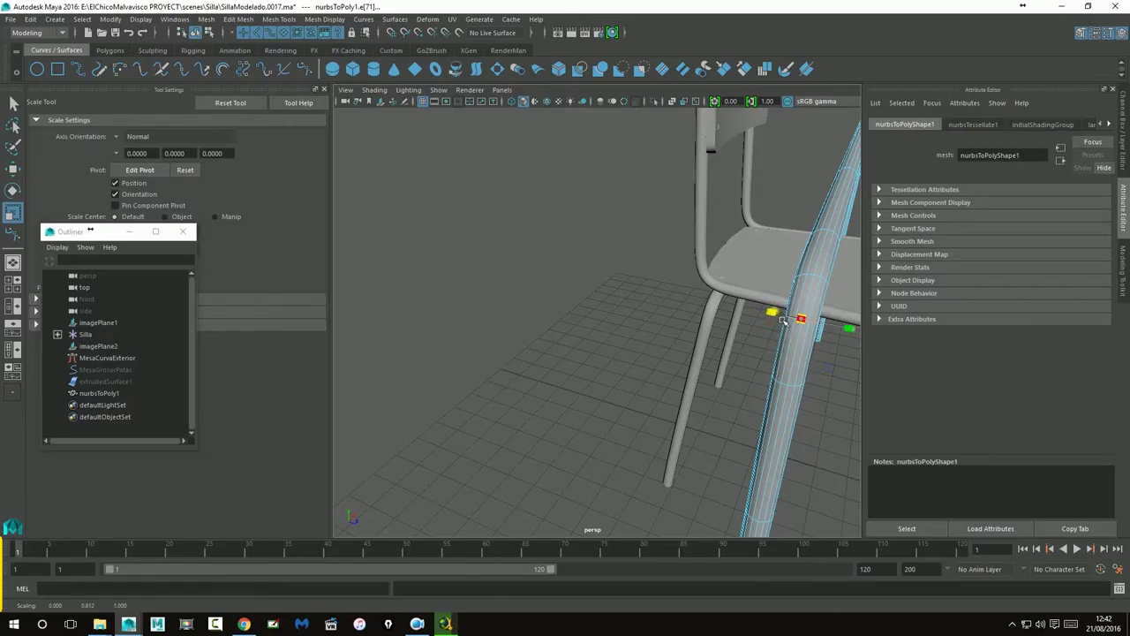
pyautogui.keyDown('alt'); pyautogui.moveTo(775, 352); pyautogui.dragTo(677, 344); pyautogui.keyUp('alt')
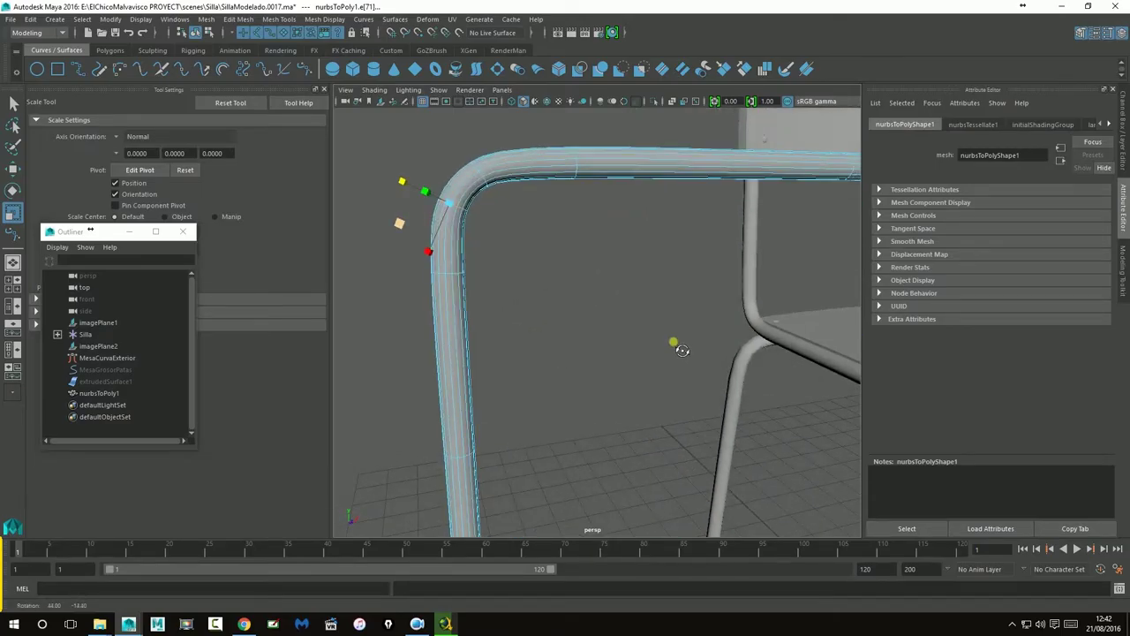
pyautogui.moveTo(410, 192); pyautogui.dragTo(512, 247)
# - In the front view, refine the scale of the bend's lower edge loop and scale its neighbouring upper loop
pyautogui.press('space')
pyautogui.press('space')
pyautogui.scroll(8, 544, 420)
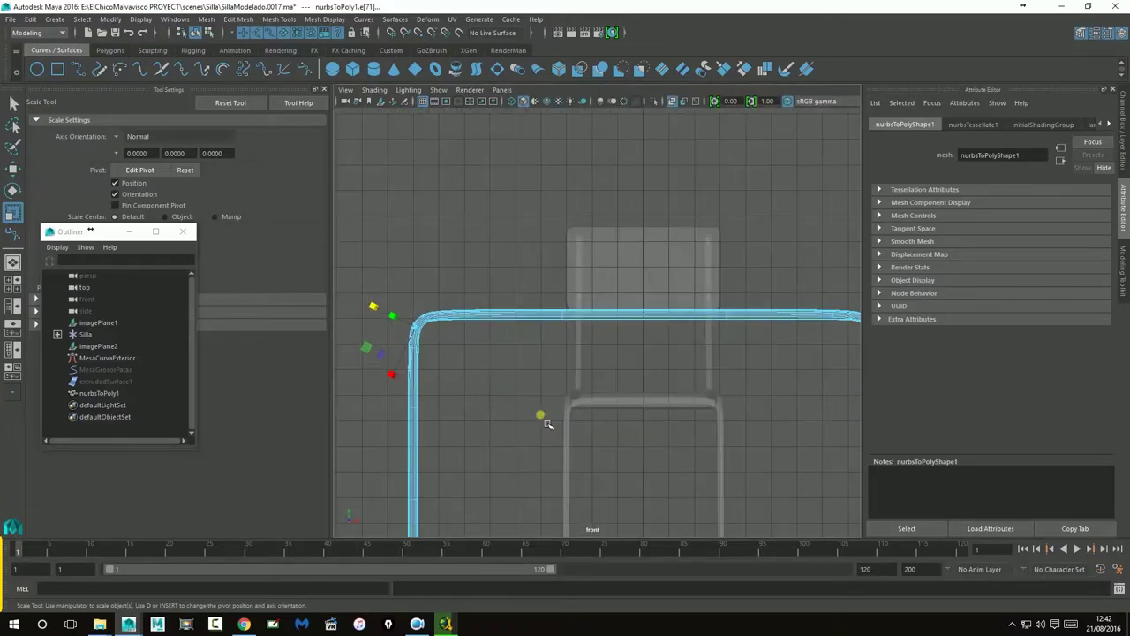
pyautogui.keyDown('alt'); pyautogui.moveTo(528, 371); pyautogui.dragTo(968, 341, button='middle'); pyautogui.keyUp('alt')
pyautogui.scroll(4, 526, 376)
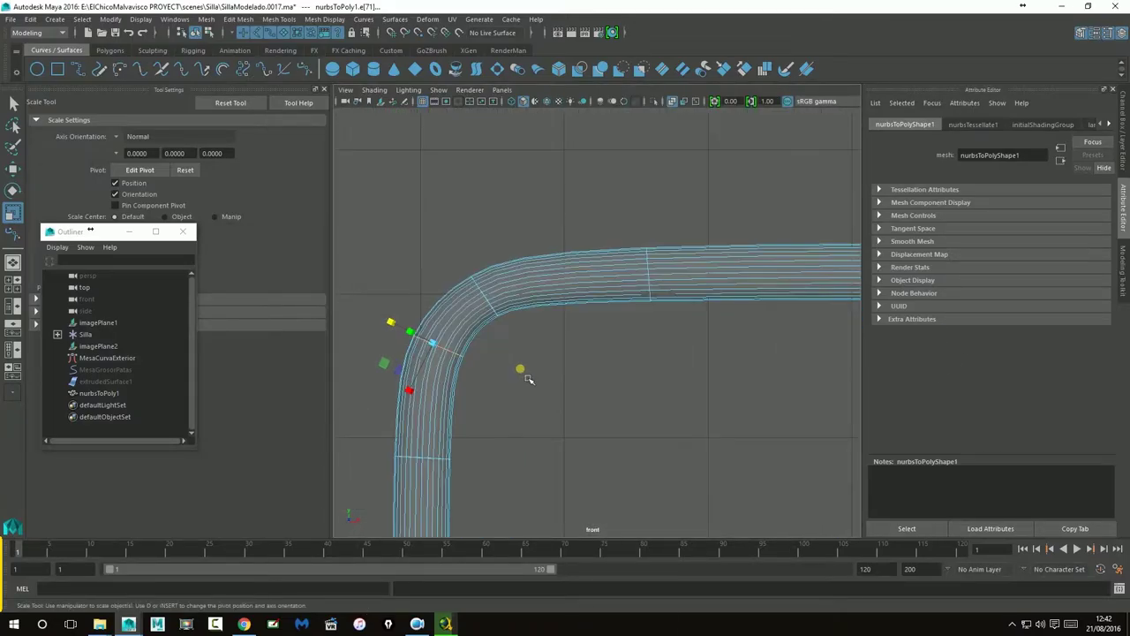
pyautogui.keyDown('alt'); pyautogui.moveTo(463, 345); pyautogui.dragTo(556, 344, button='middle'); pyautogui.keyUp('alt')
pyautogui.moveTo(490, 331); pyautogui.dragTo(488, 329)
pyautogui.click(571, 274)
pyautogui.moveTo(570, 265); pyautogui.dragTo(550, 254)
# - Select the lower edge loop of the frame's opposite bend in the front view
pyautogui.scroll(-10, 684, 328)
pyautogui.keyDown('alt'); pyautogui.moveTo(786, 364); pyautogui.dragTo(422, 360, button='middle'); pyautogui.keyUp('alt')
pyautogui.scroll(6, 572, 317)
pyautogui.keyDown('alt'); pyautogui.moveTo(573, 318); pyautogui.dragTo(751, 309, button='middle'); pyautogui.keyUp('alt')
pyautogui.scroll(6, 560, 316)
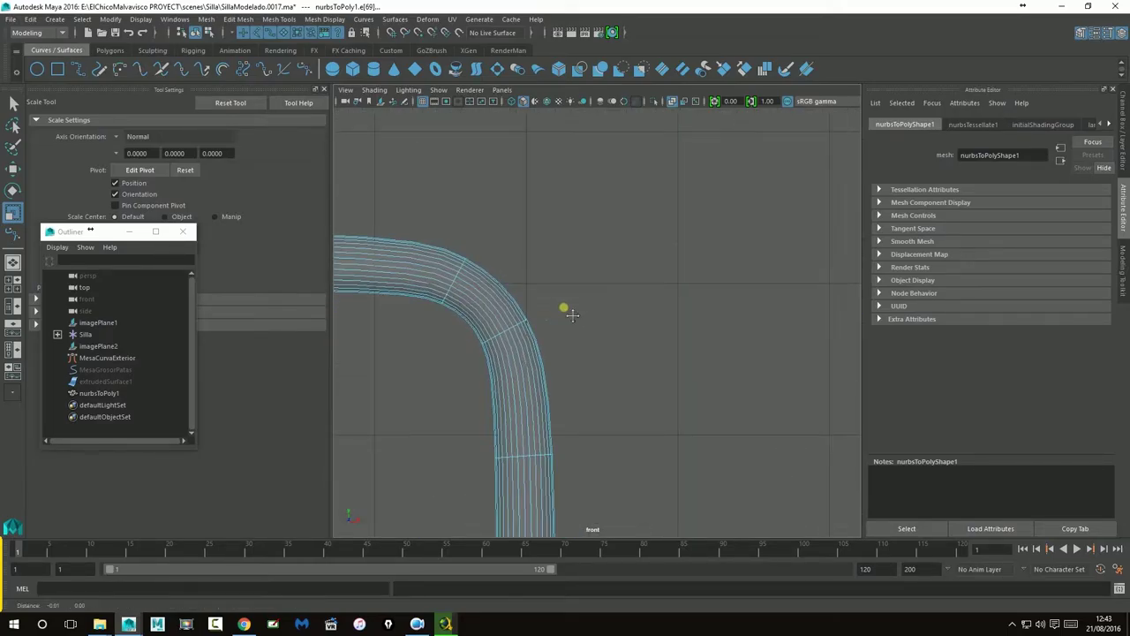
pyautogui.keyDown('alt'); pyautogui.moveTo(572, 315); pyautogui.dragTo(632, 314, button='middle'); pyautogui.keyUp('alt')
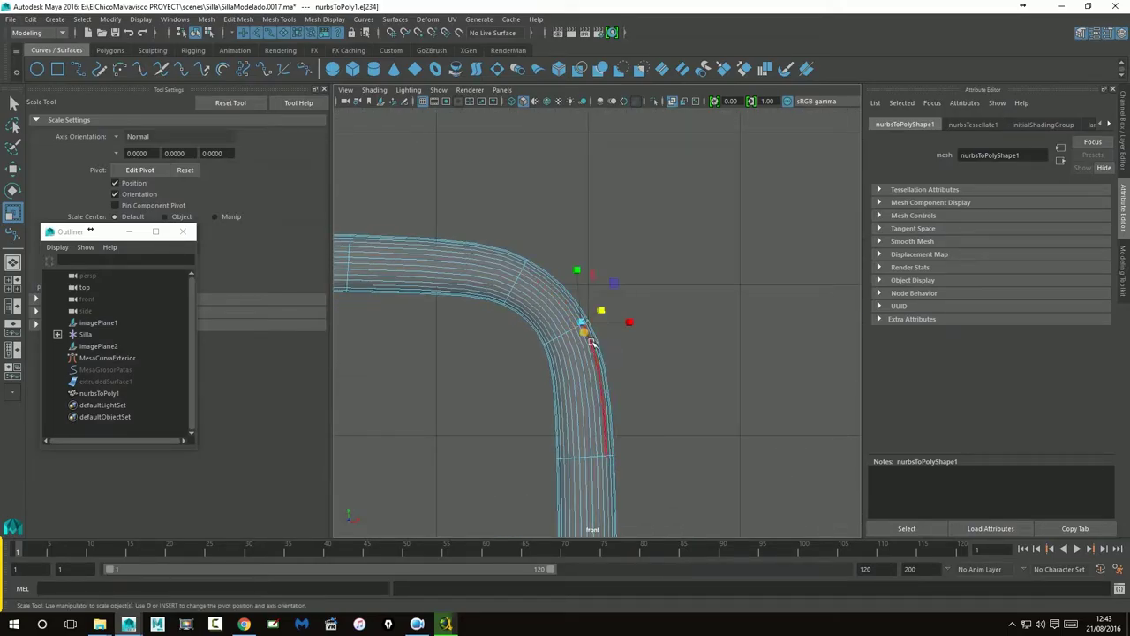
pyautogui.click(583, 337)
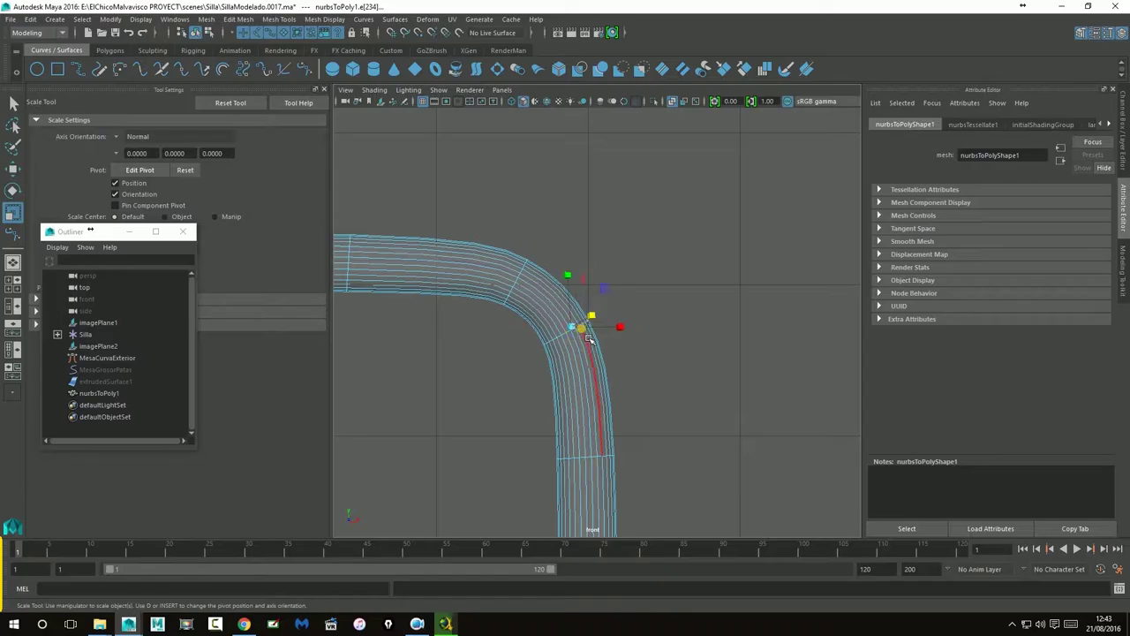
# - Try scaling the loop horizontally with Object axis orientation, undo it and restore the Normal orientation
pyautogui.click(121, 141)
pyautogui.click(125, 146)
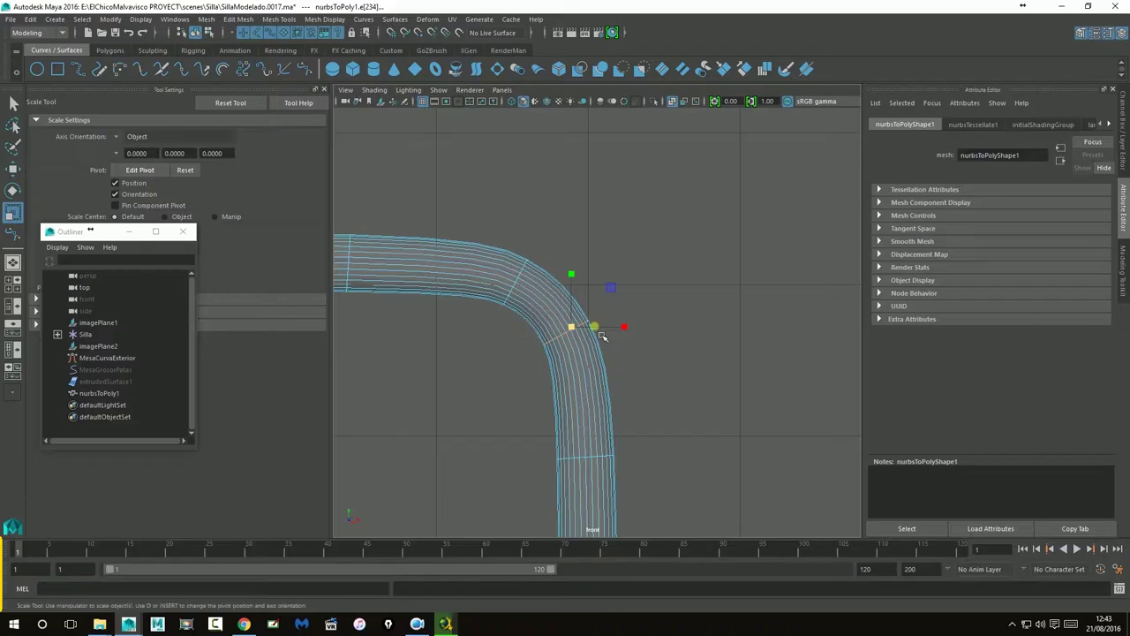
pyautogui.moveTo(626, 330); pyautogui.dragTo(642, 336)
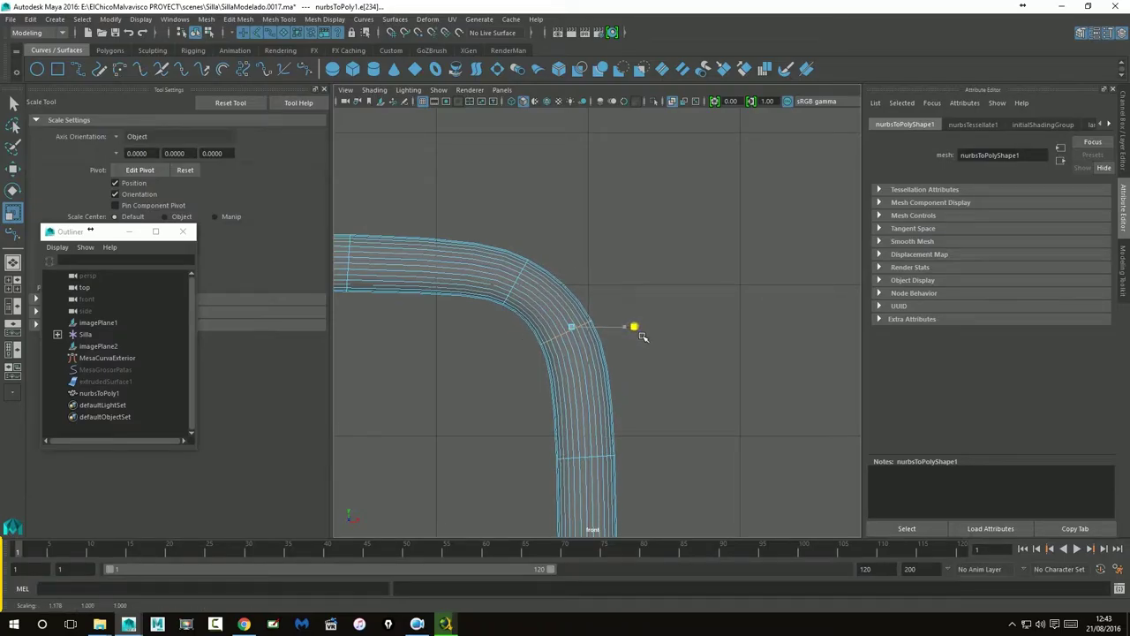
pyautogui.click(124, 138)
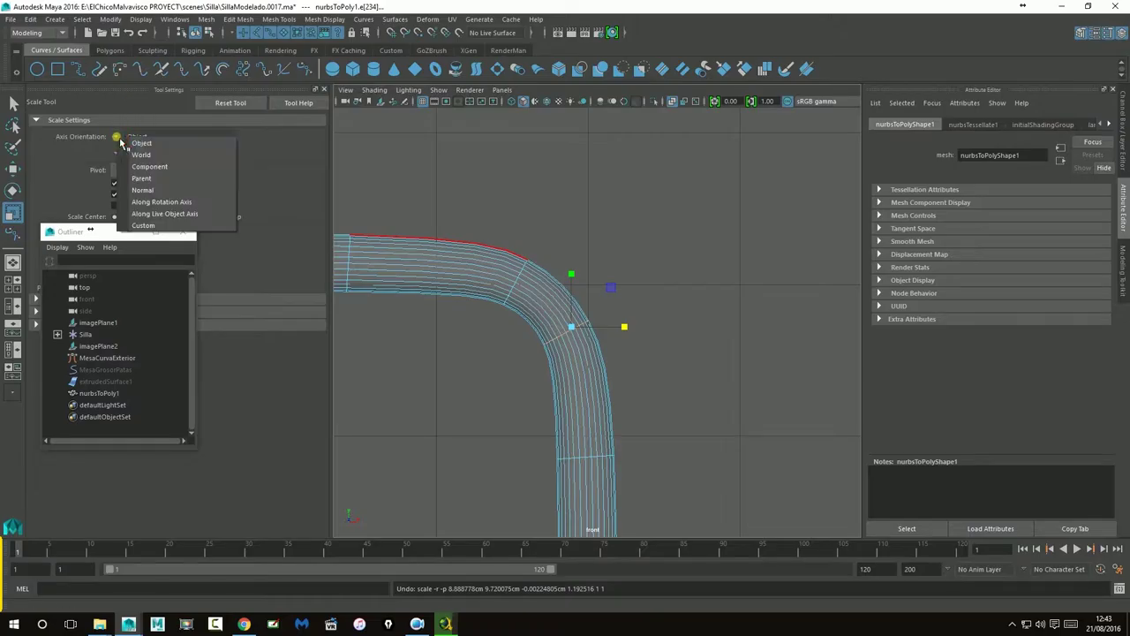
pyautogui.click(150, 190)
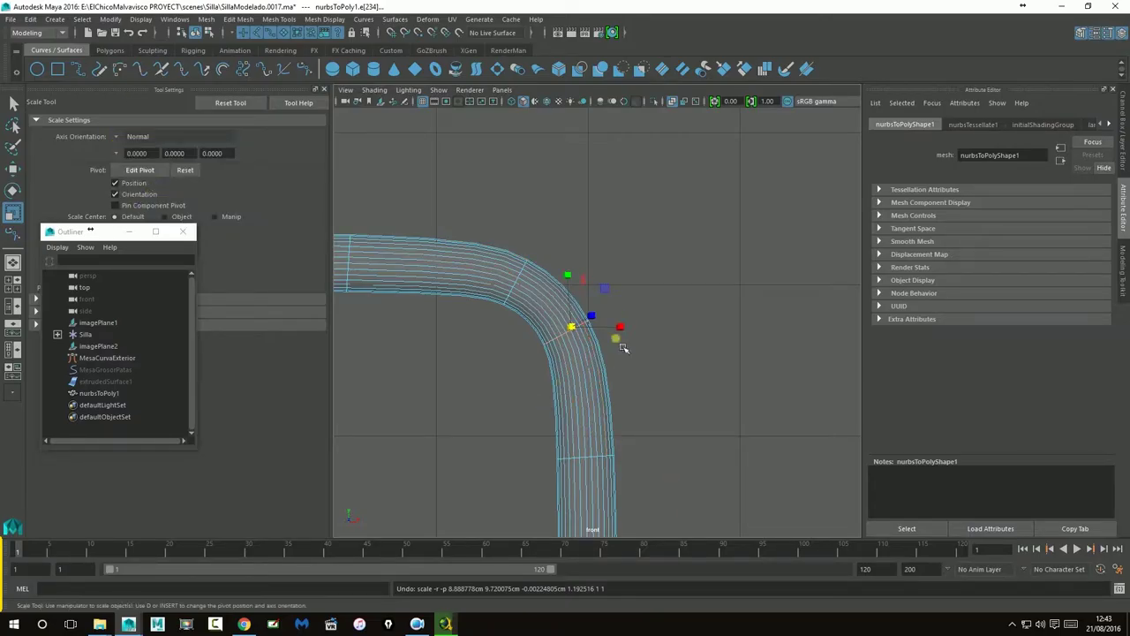
# - Try the Scale tool's World, Parent, Normal, Along Rotation Axis, Along Live Object Axis and Custom orientations on the loop
pyautogui.click(128, 138)
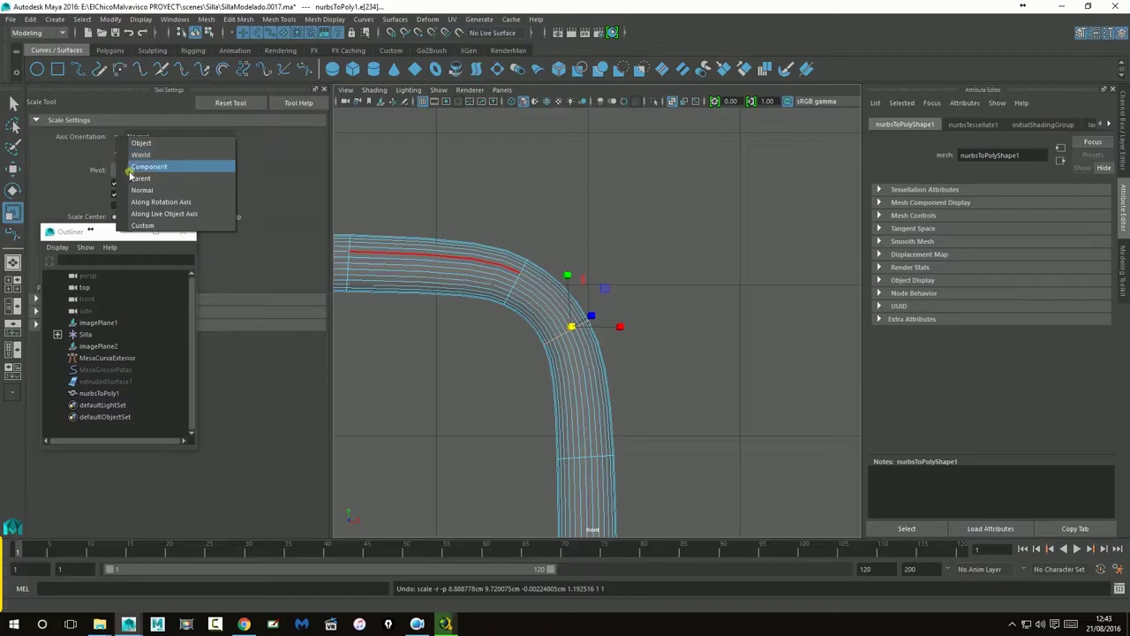
pyautogui.click(595, 386)
pyautogui.click(576, 328)
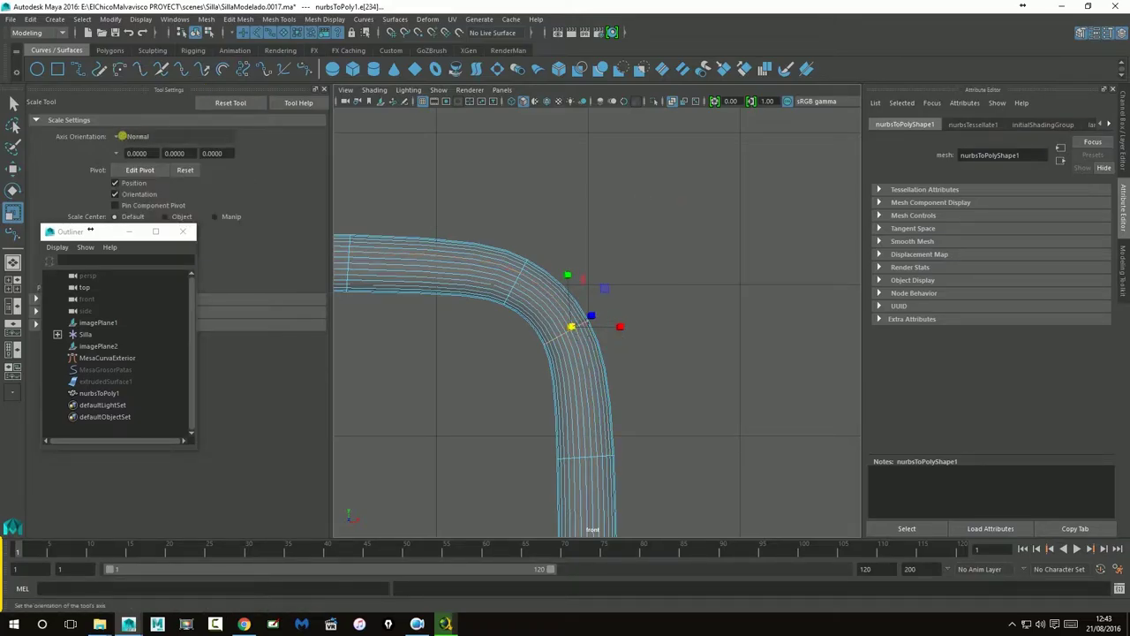
pyautogui.click(134, 138)
pyautogui.click(140, 156)
pyautogui.click(128, 137)
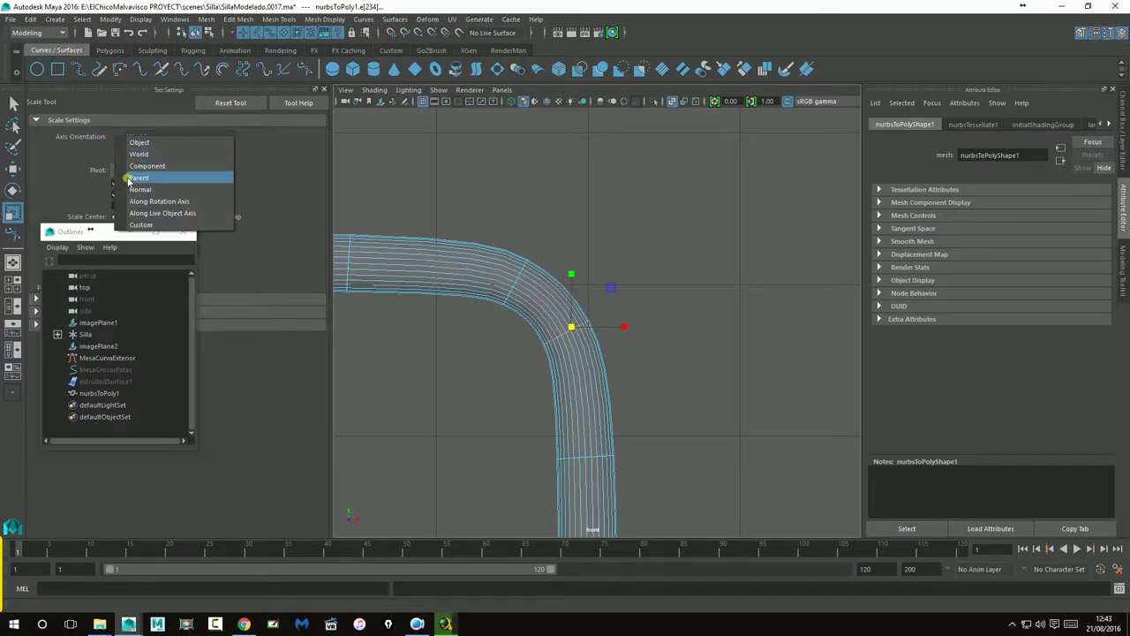
pyautogui.click(128, 179)
pyautogui.click(120, 139)
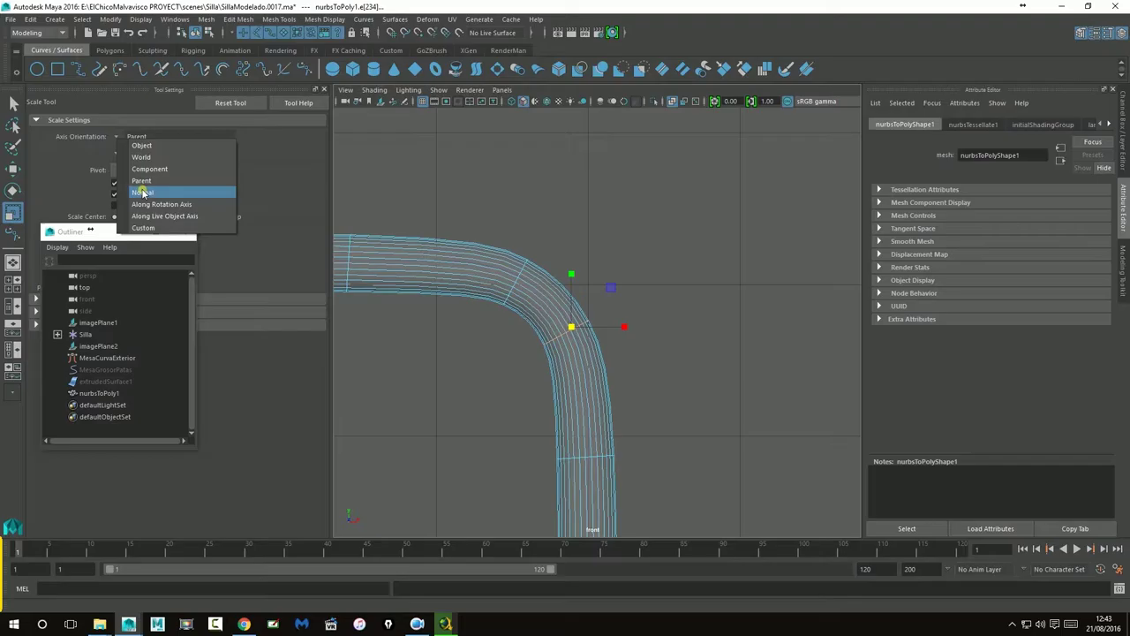
pyautogui.click(142, 193)
pyautogui.click(121, 139)
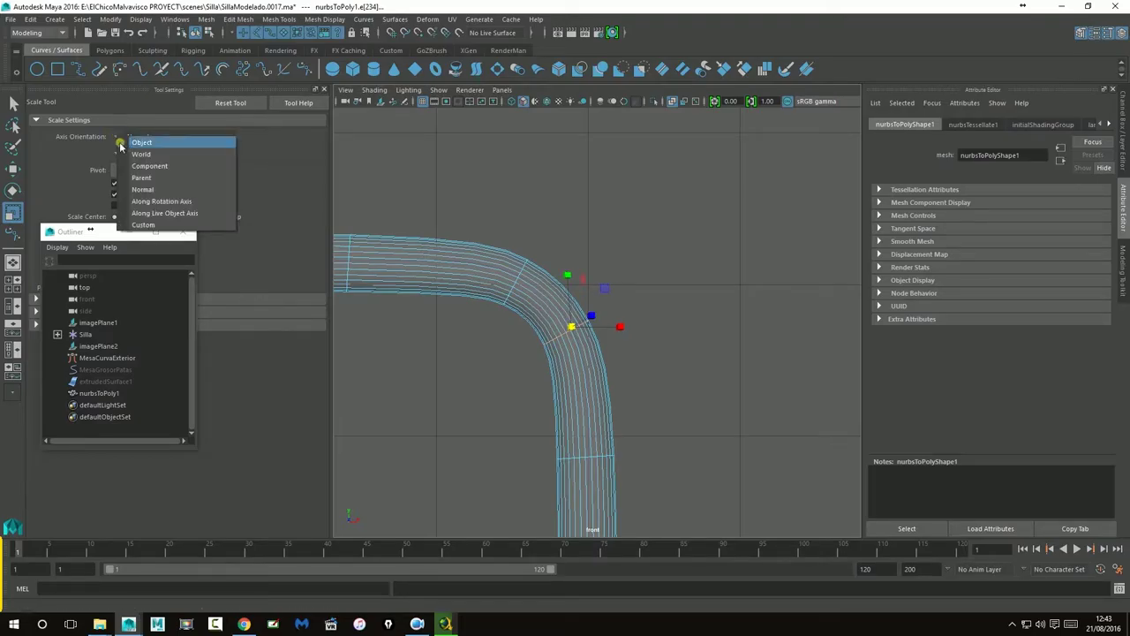
pyautogui.click(151, 201)
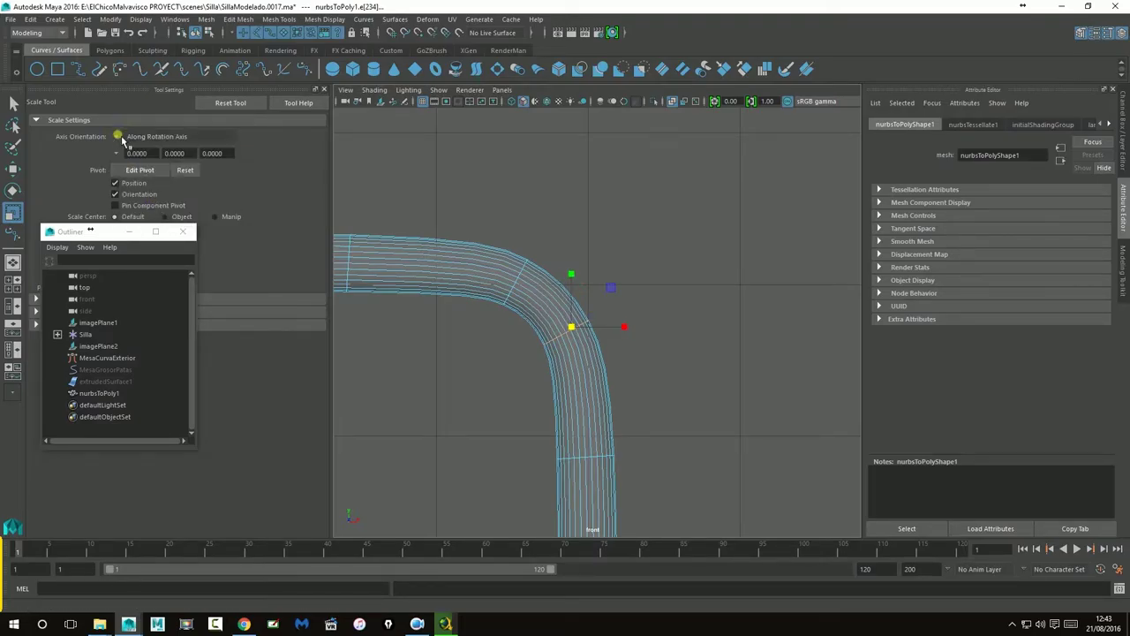
pyautogui.click(120, 137)
pyautogui.click(144, 213)
pyautogui.click(121, 137)
pyautogui.click(144, 224)
# - With Object axis orientation, widen the bend's lower edge loop horizontally and stretch its neighbouring upper loop vertically
pyautogui.click(120, 137)
pyautogui.click(139, 146)
pyautogui.moveTo(625, 328); pyautogui.dragTo(645, 332)
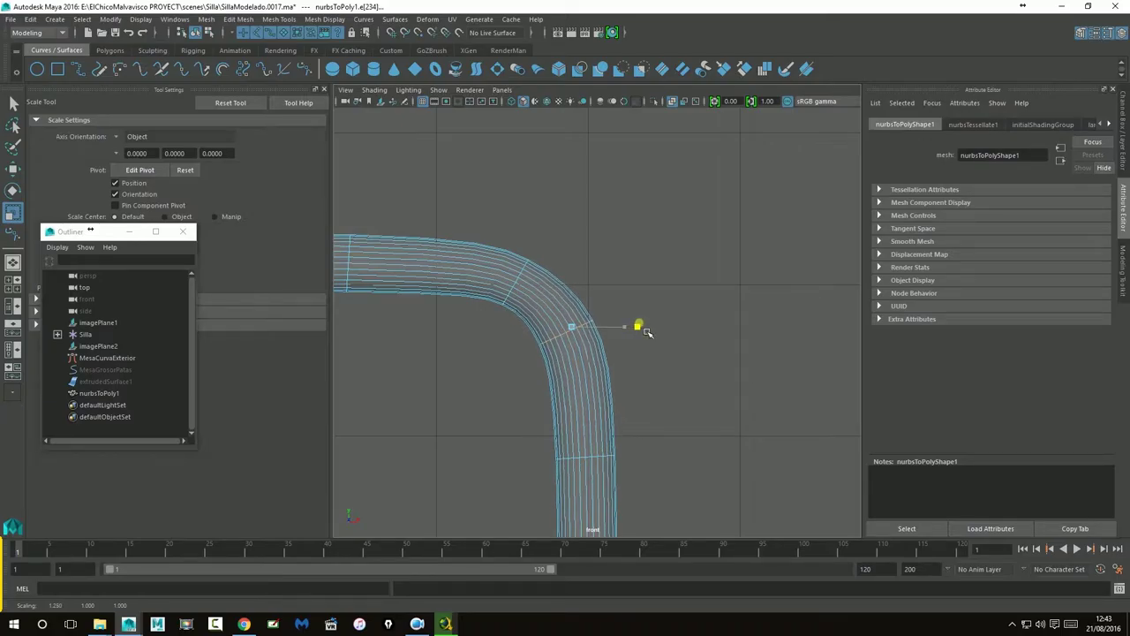
pyautogui.click(524, 279)
pyautogui.moveTo(537, 239); pyautogui.dragTo(534, 225)
pyautogui.click(608, 244)
# - Return the frame to object mode and examine it beside the chair in the perspective view
pyautogui.scroll(-8, 608, 243)
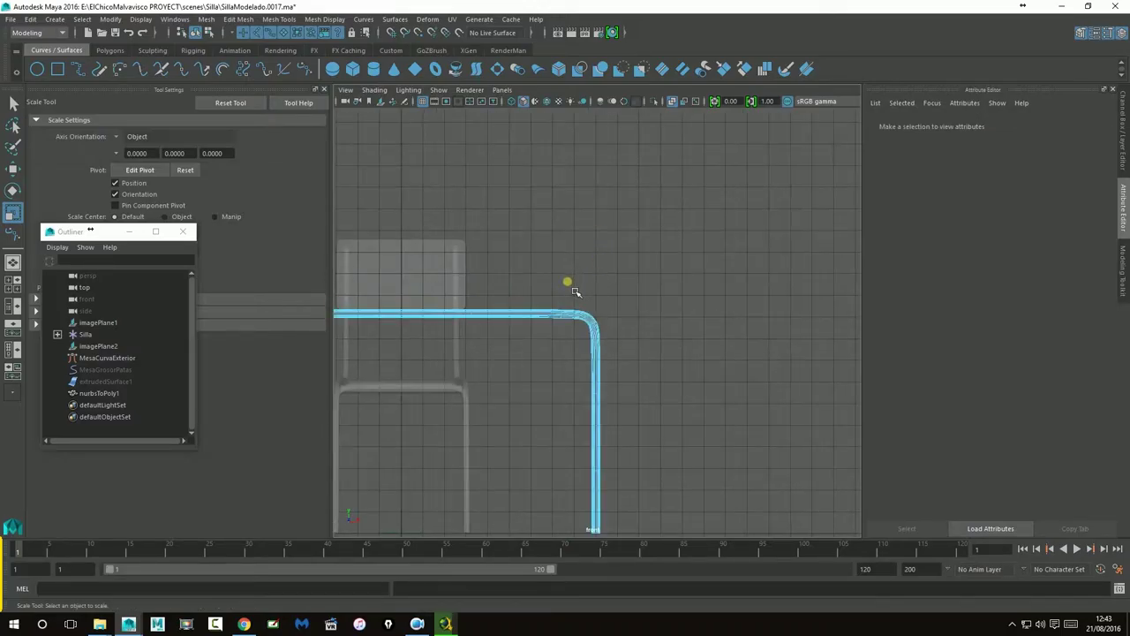
pyautogui.press('space')
pyautogui.press('space')
pyautogui.keyDown('alt'); pyautogui.moveTo(696, 244); pyautogui.dragTo(583, 297); pyautogui.keyUp('alt')
pyautogui.moveTo(583, 284); pyautogui.dragTo(640, 265, button='right')
pyautogui.scroll(-8, 594, 241)
pyautogui.keyDown('alt'); pyautogui.moveTo(620, 331); pyautogui.dragTo(567, 336); pyautogui.keyUp('alt')
pyautogui.keyDown('alt'); pyautogui.moveTo(567, 336); pyautogui.dragTo(834, 332, button='right'); pyautogui.keyUp('alt')
pyautogui.keyDown('alt'); pyautogui.moveTo(772, 359); pyautogui.dragTo(722, 227, button='middle'); pyautogui.keyUp('alt')
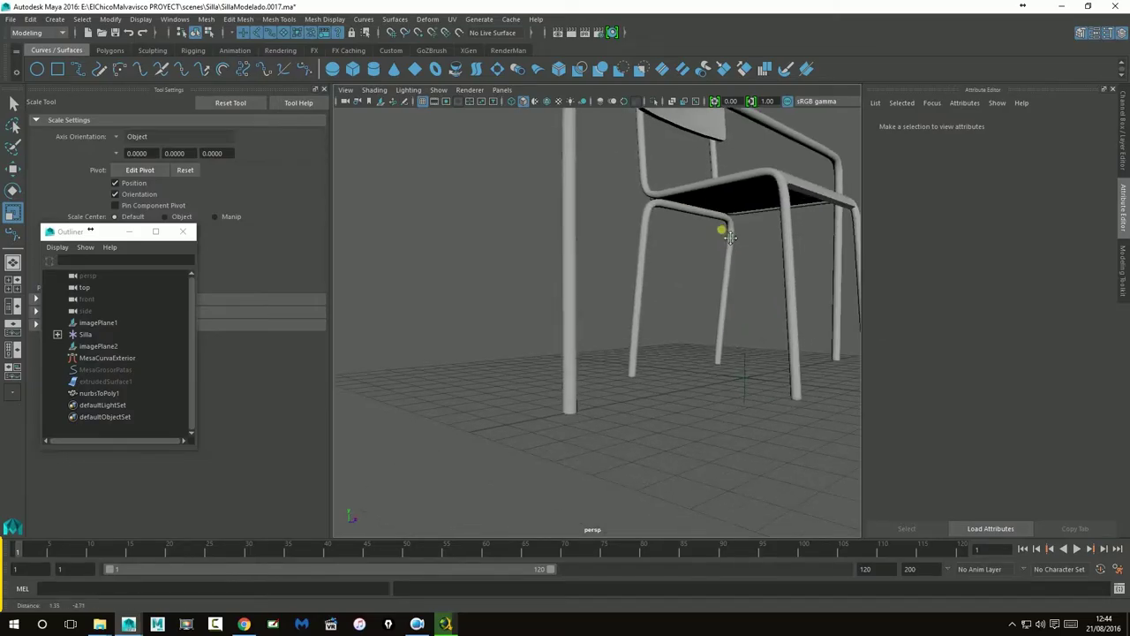
# - Switch the frame to edge mode, select the border loop of the leg's open bottom end and show the Modeling Toolkit
pyautogui.click(588, 398)
pyautogui.keyDown('alt'); pyautogui.moveTo(603, 412); pyautogui.dragTo(715, 292); pyautogui.keyUp('alt')
pyautogui.scroll(8, 677, 300)
pyautogui.rightClick(636, 231)
pyautogui.click(635, 198)
pyautogui.click(642, 232)
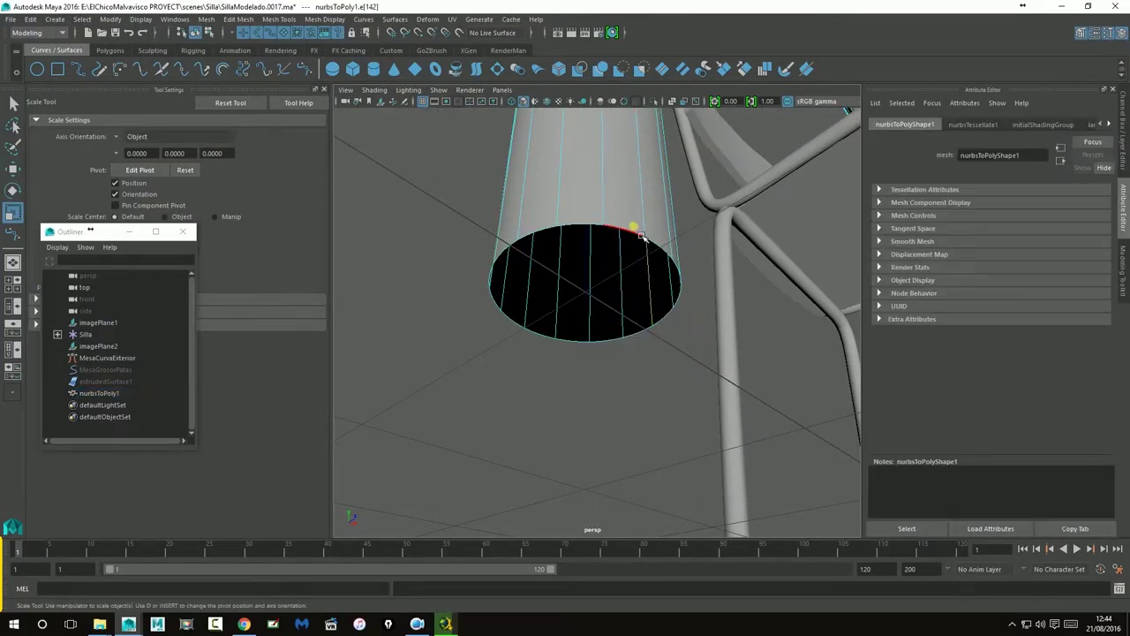
pyautogui.doubleClick(642, 232)
pyautogui.click(1124, 265)
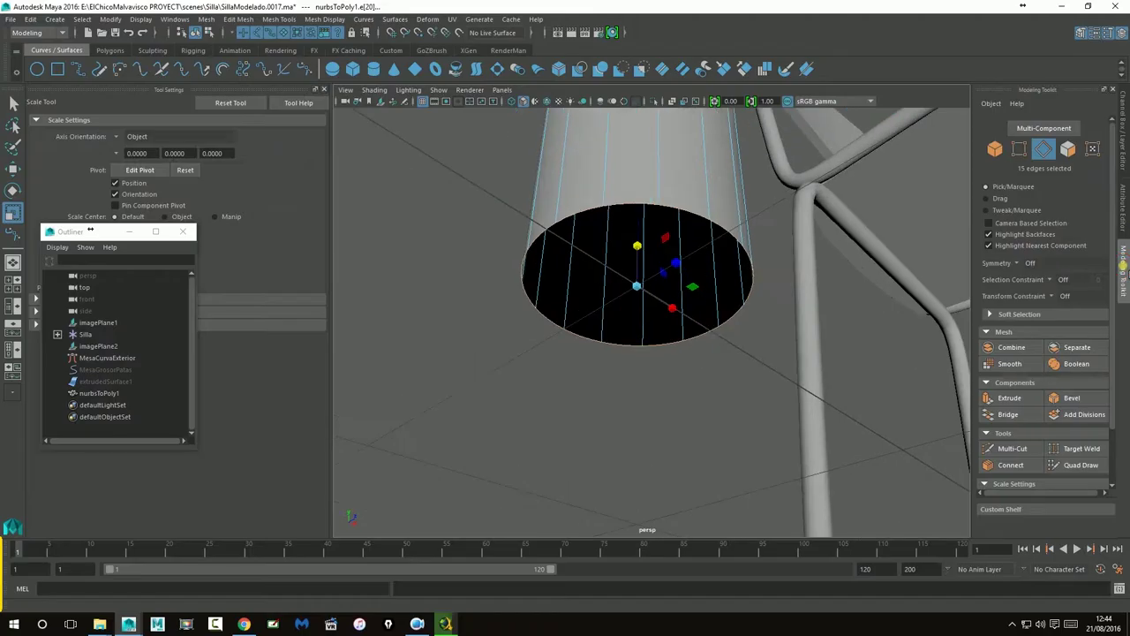
# - Try extruding the leg's border loop and scaling it uniformly inward to 0.7 with the global manipulator
pyautogui.click(1011, 398)
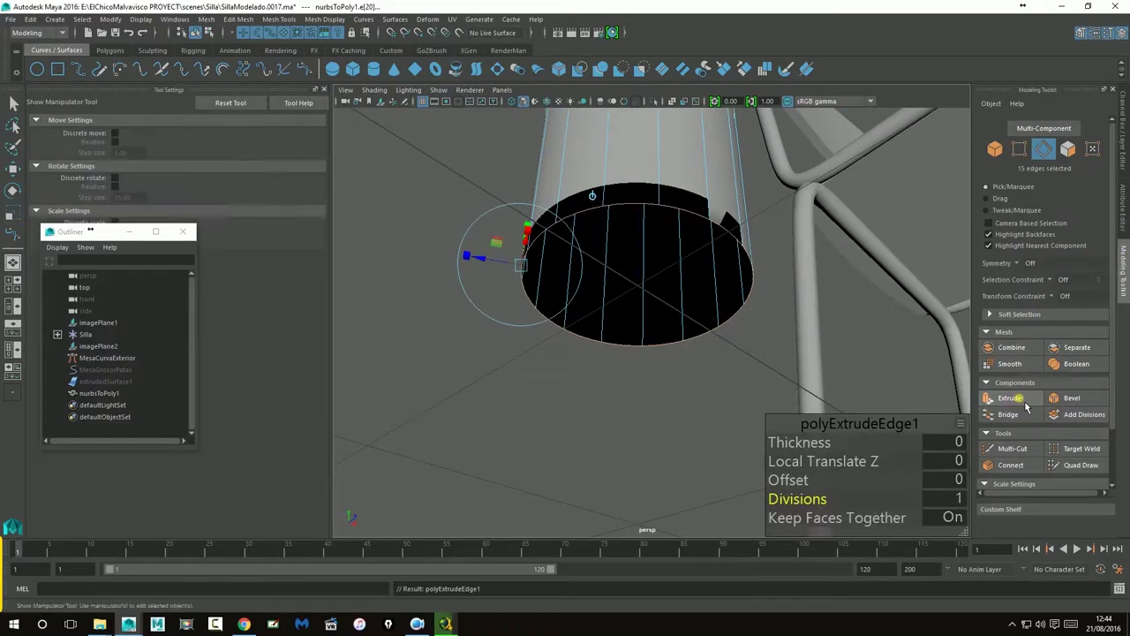
pyautogui.click(593, 196)
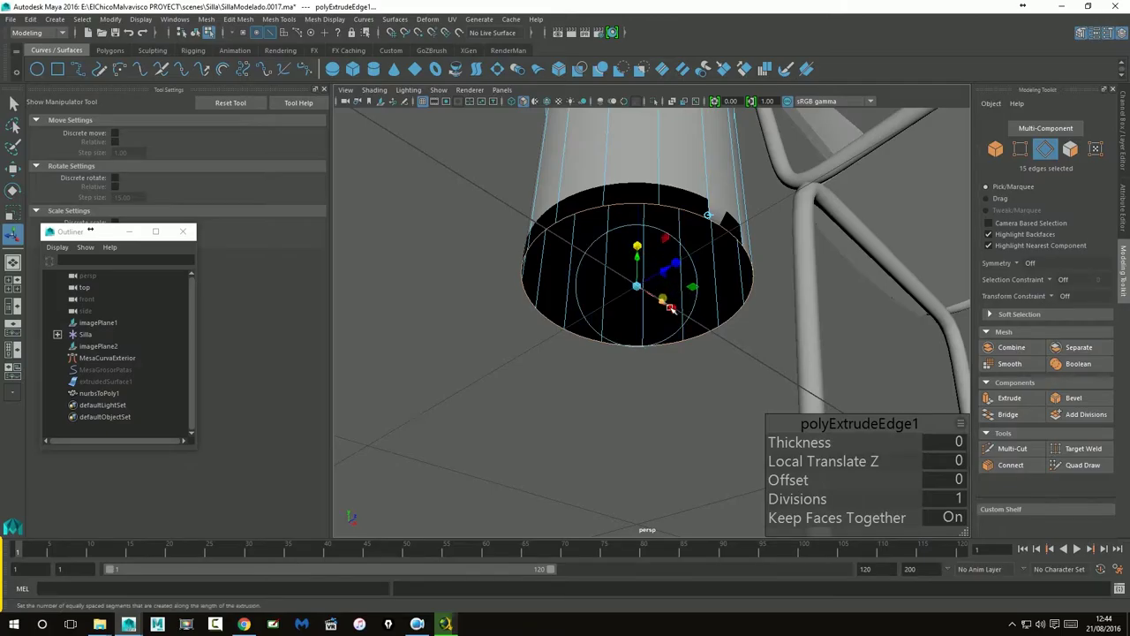
pyautogui.scroll(5, 669, 291)
pyautogui.scroll(-2, 669, 289)
pyautogui.moveTo(635, 269); pyautogui.dragTo(625, 270)
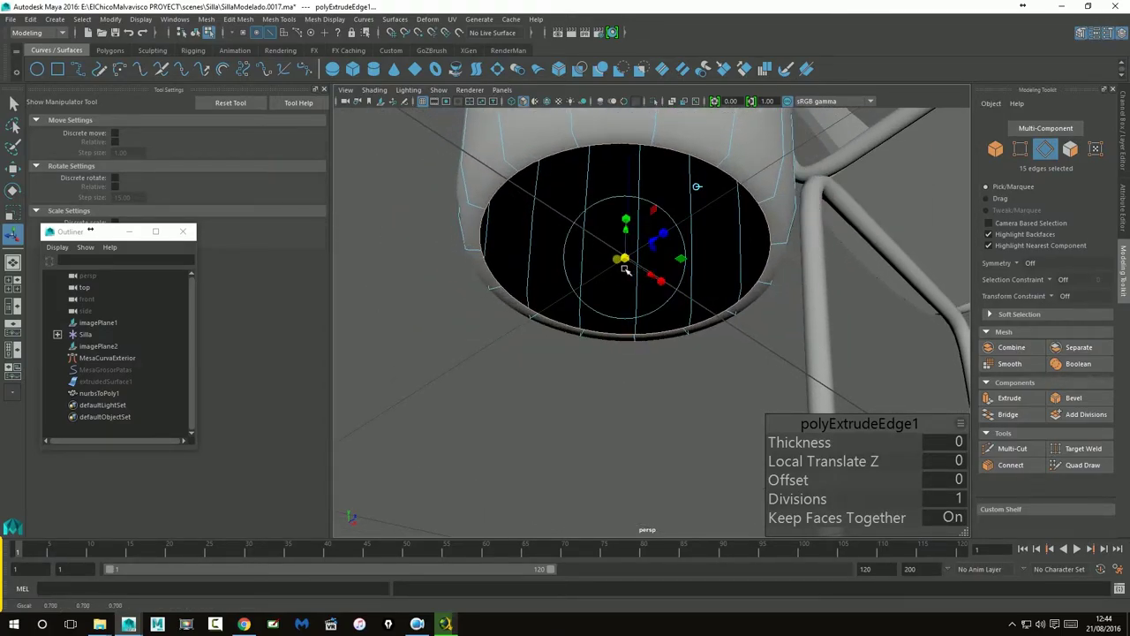
# - Turn off the frame's smooth mesh preview and undo the border loop extrusion
pyautogui.press('1')
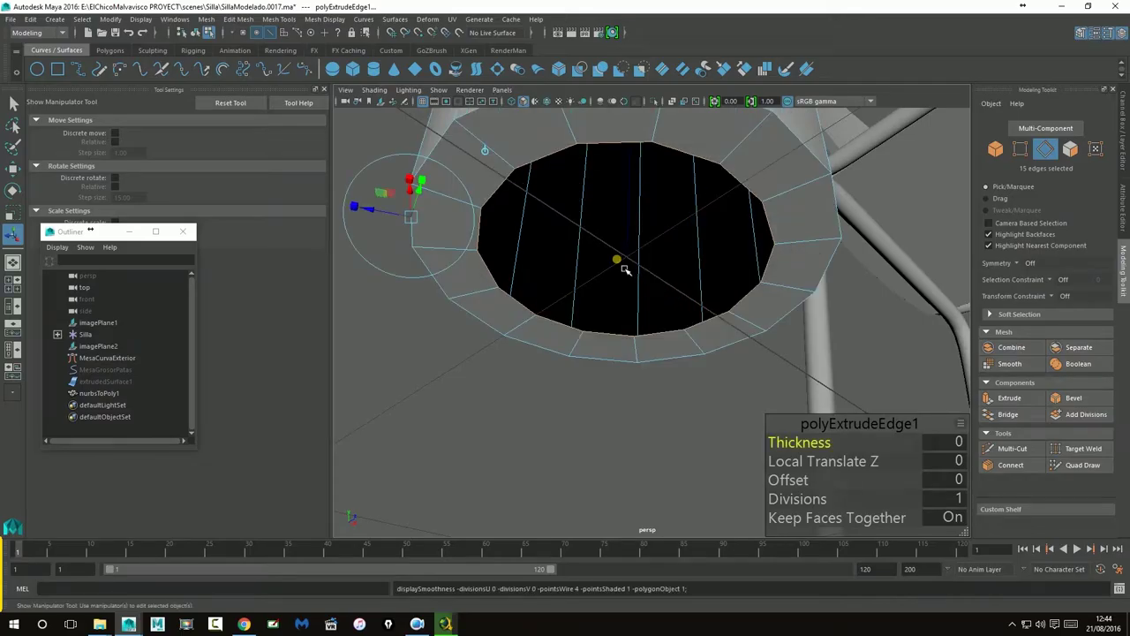
pyautogui.click(491, 155)
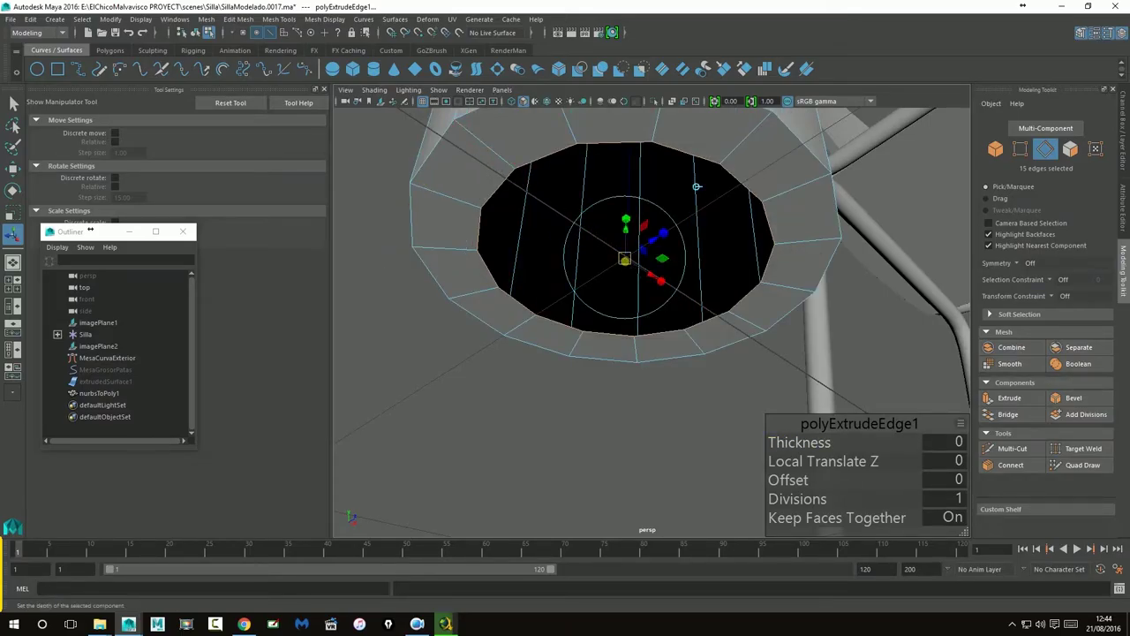
pyautogui.hotkey('ctrl', 'z')
pyautogui.hotkey('ctrl', 'z')
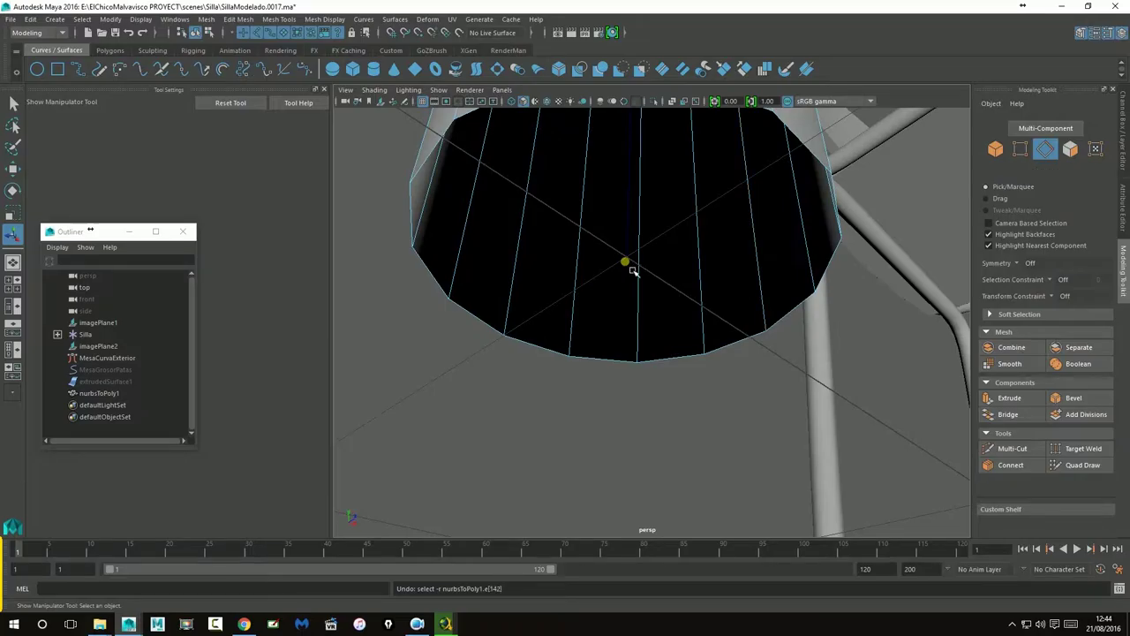
# - Reselect the complete border loop at the leg's open bottom end
pyautogui.doubleClick(807, 147)
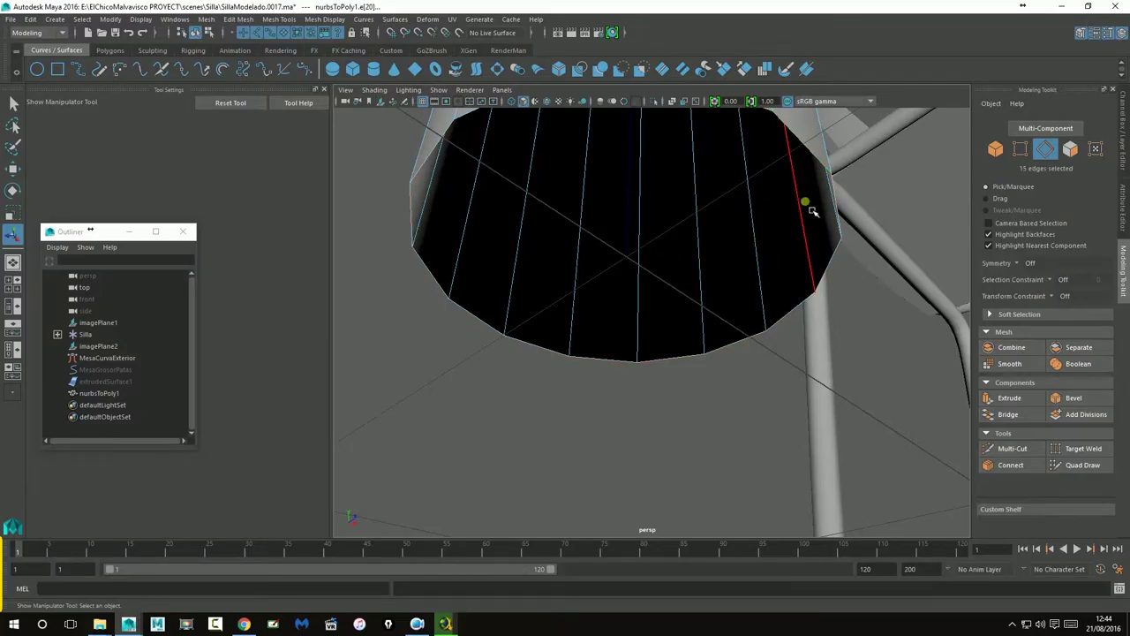
pyautogui.scroll(-3, 805, 209)
pyautogui.moveTo(787, 215)
pyautogui.keyDown('alt'); pyautogui.mouseDown(button='middle')
pyautogui.moveTo(780, 241)
pyautogui.moveTo(785, 220)
pyautogui.mouseUp(button='middle'); pyautogui.keyUp('alt')
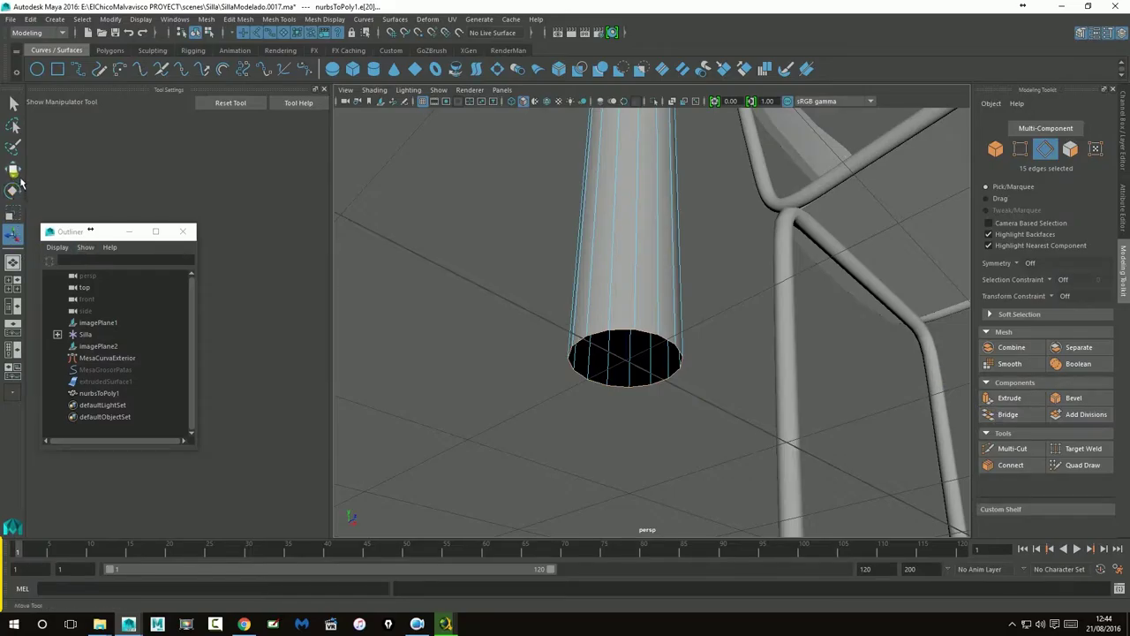
# - Try scaling the border loop uniformly inward without extruding it, and undo that scaling
pyautogui.click(13, 214)
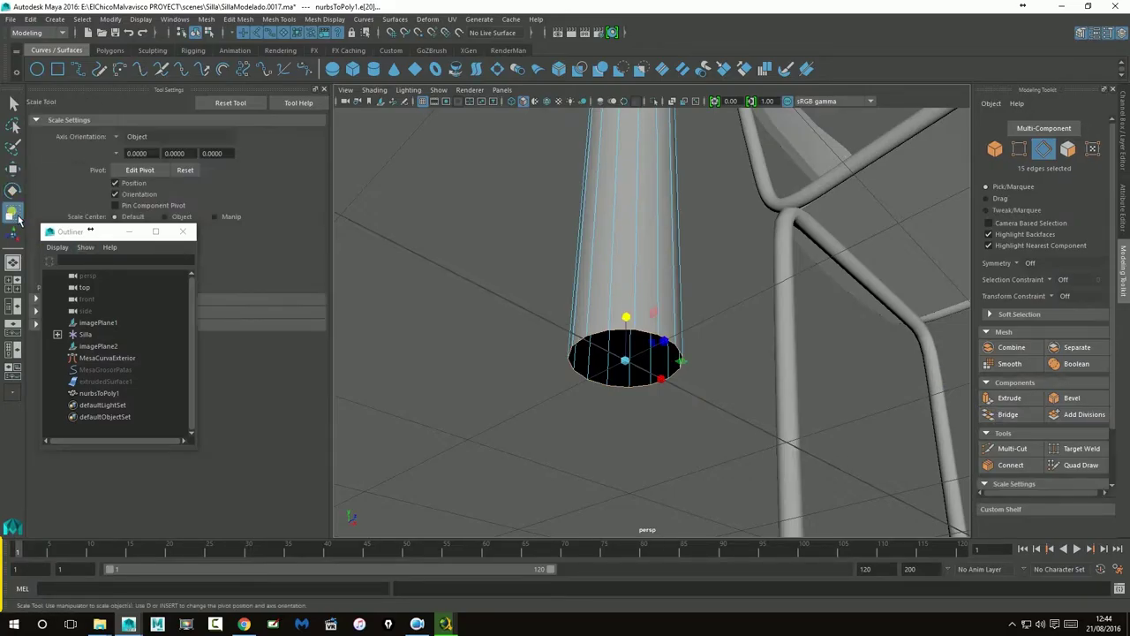
pyautogui.moveTo(625, 361); pyautogui.dragTo(609, 364)
pyautogui.hotkey('ctrl', 'z')
# - Extrude the leg's border loop slightly inward as a thin rim, and extrude it again scaled further towards the centre
pyautogui.click(1007, 398)
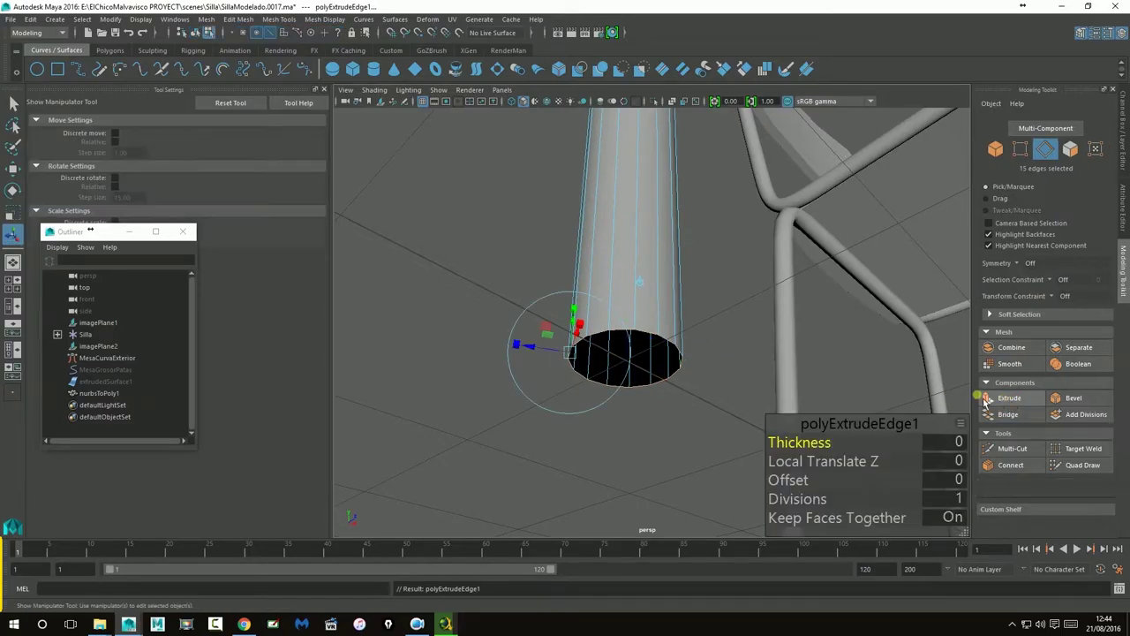
pyautogui.scroll(3, 666, 372)
pyautogui.scroll(-3, 666, 372)
pyautogui.click(646, 287)
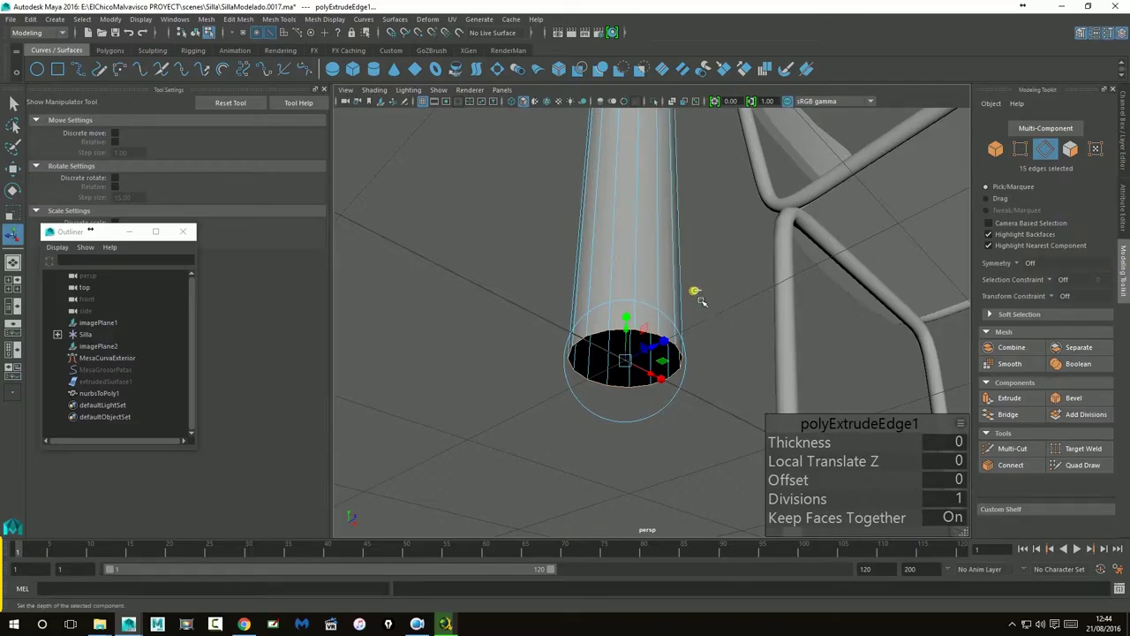
pyautogui.moveTo(633, 367); pyautogui.dragTo(636, 382)
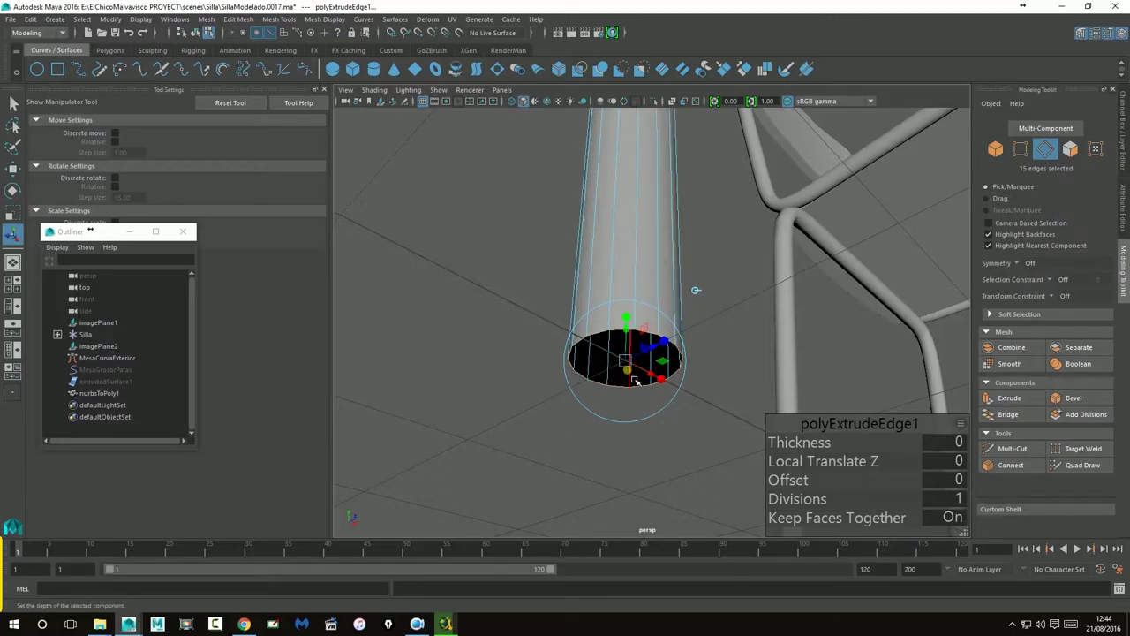
pyautogui.click(636, 328)
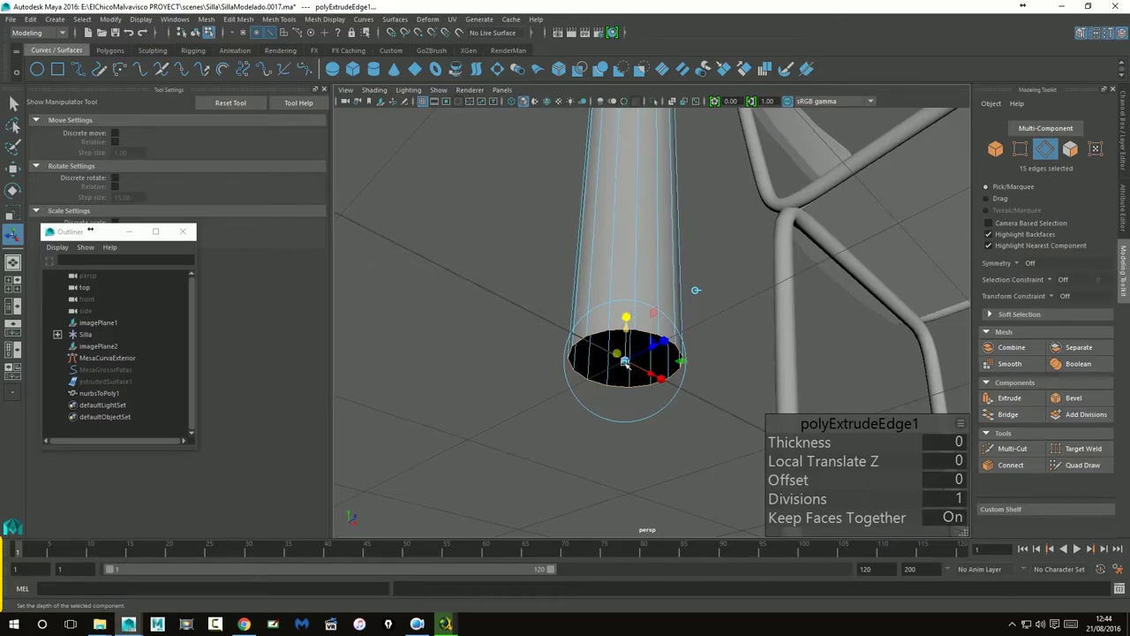
pyautogui.scroll(5, 632, 371)
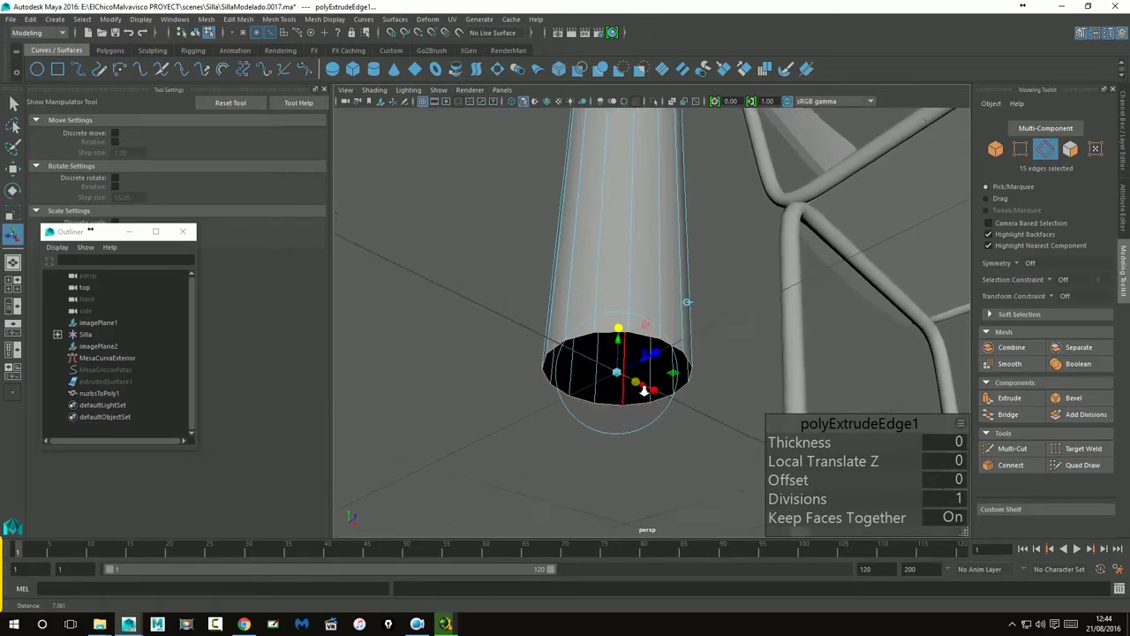
pyautogui.moveTo(603, 419); pyautogui.dragTo(597, 425)
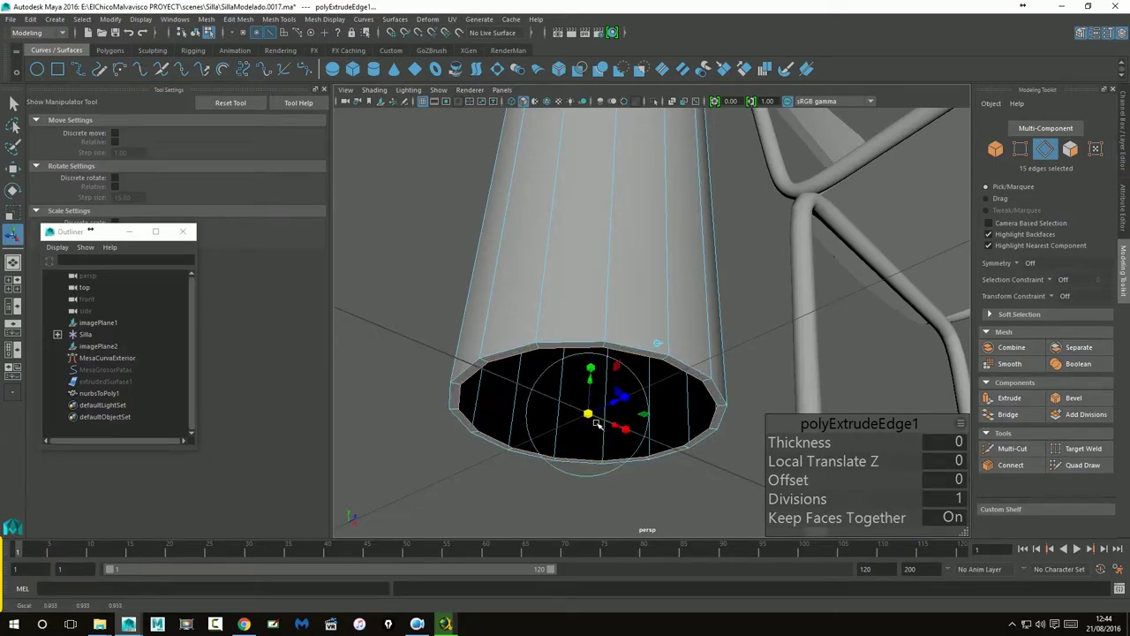
pyautogui.click(1014, 402)
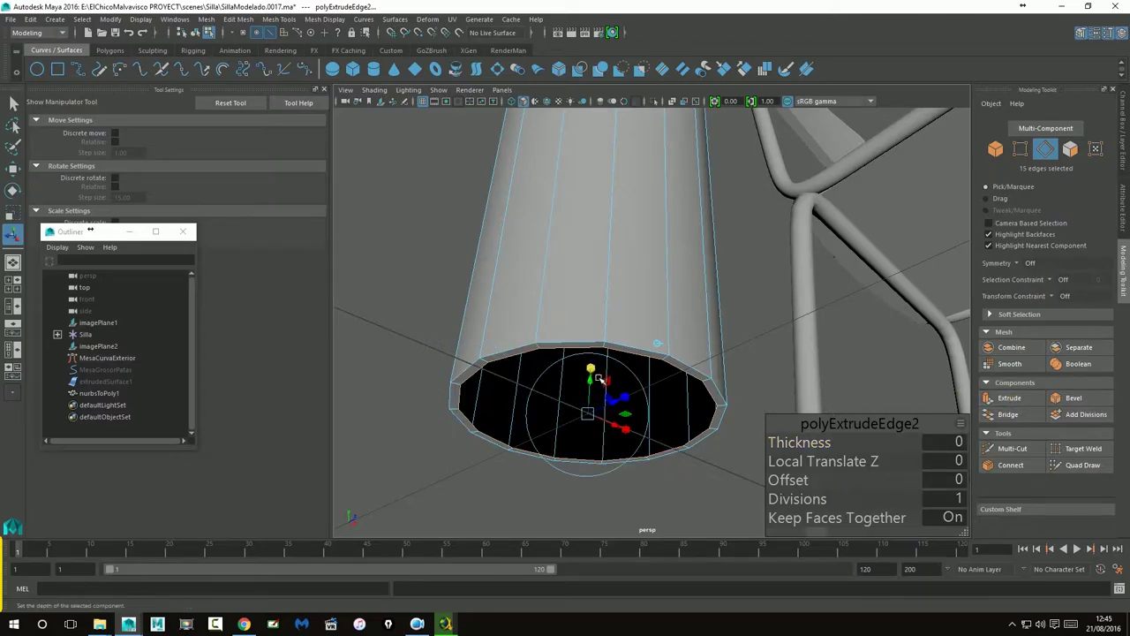
pyautogui.moveTo(588, 421); pyautogui.dragTo(581, 425)
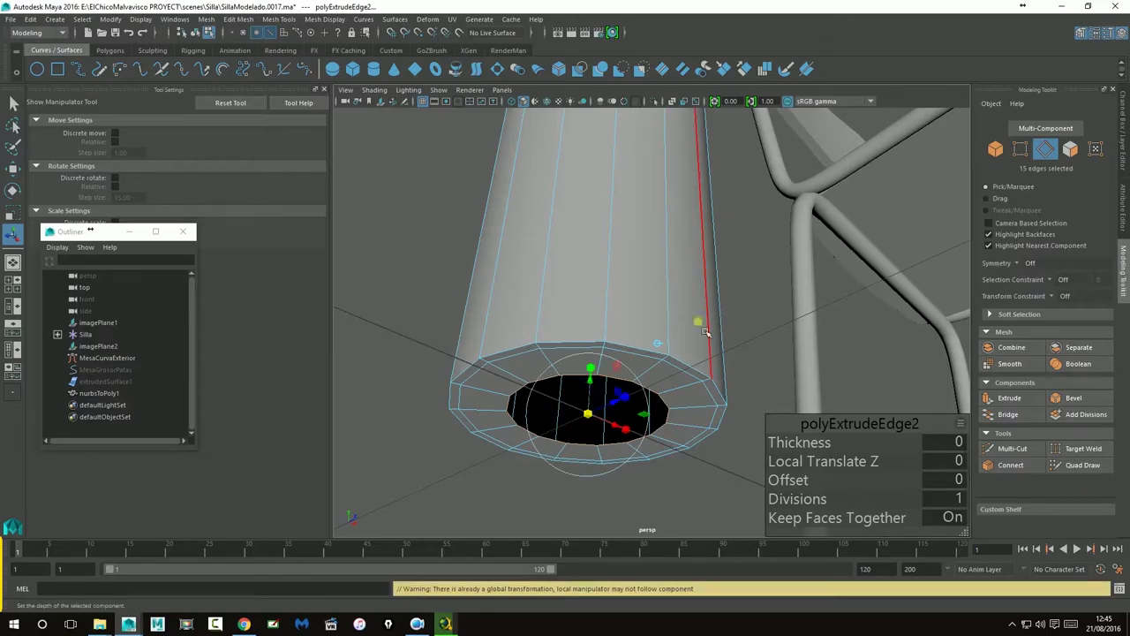
# - Insert an edge loop around the leg just above its bottom rim with the Multi-Cut tool
pyautogui.click(1012, 448)
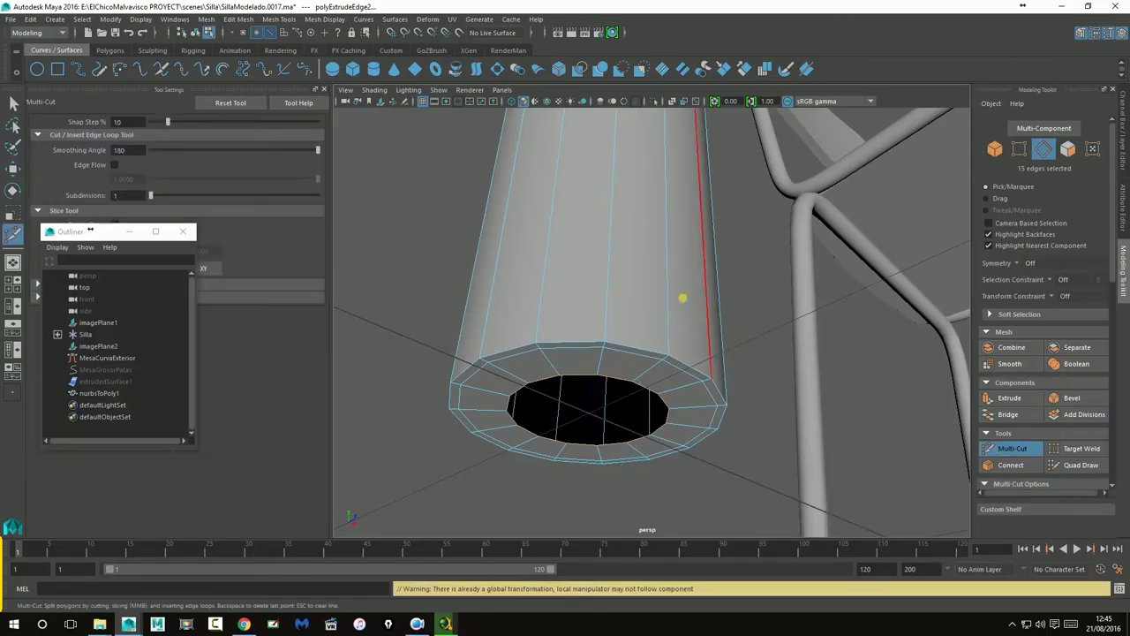
pyautogui.press('ctrl')
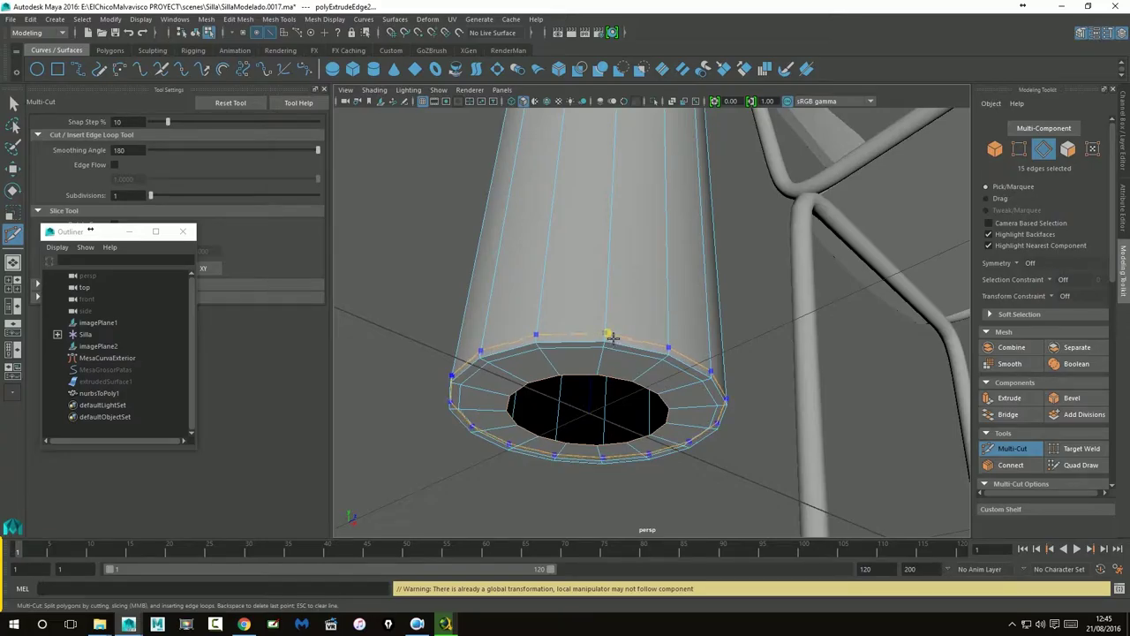
pyautogui.keyDown('ctrl'); pyautogui.click(609, 334); pyautogui.keyUp('ctrl')
pyautogui.click(537, 333)
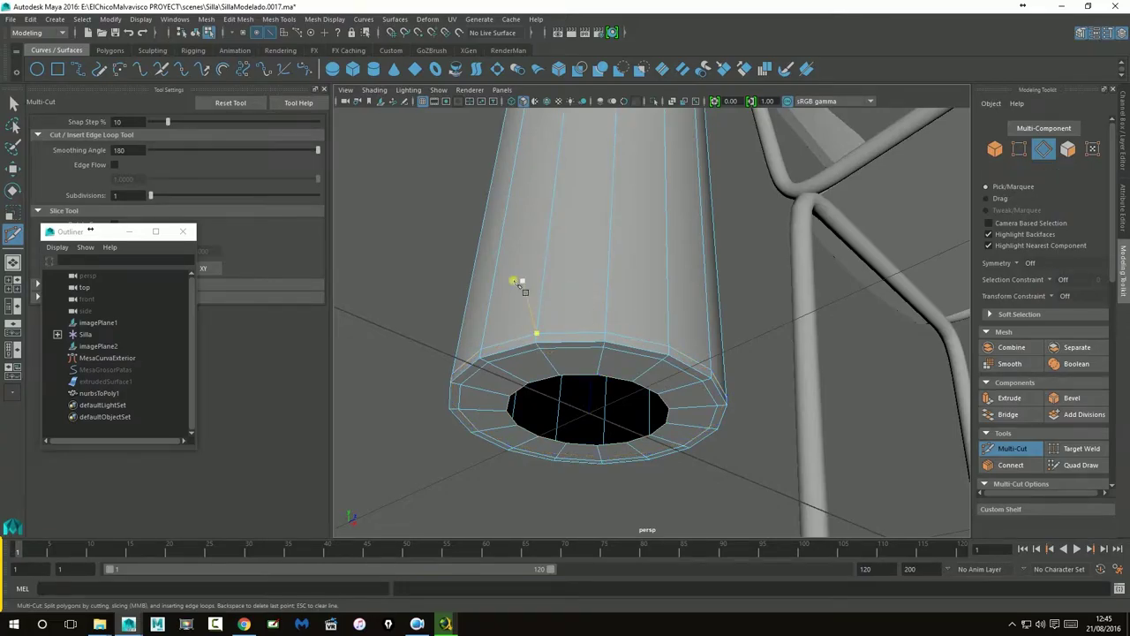
pyautogui.click(12, 103)
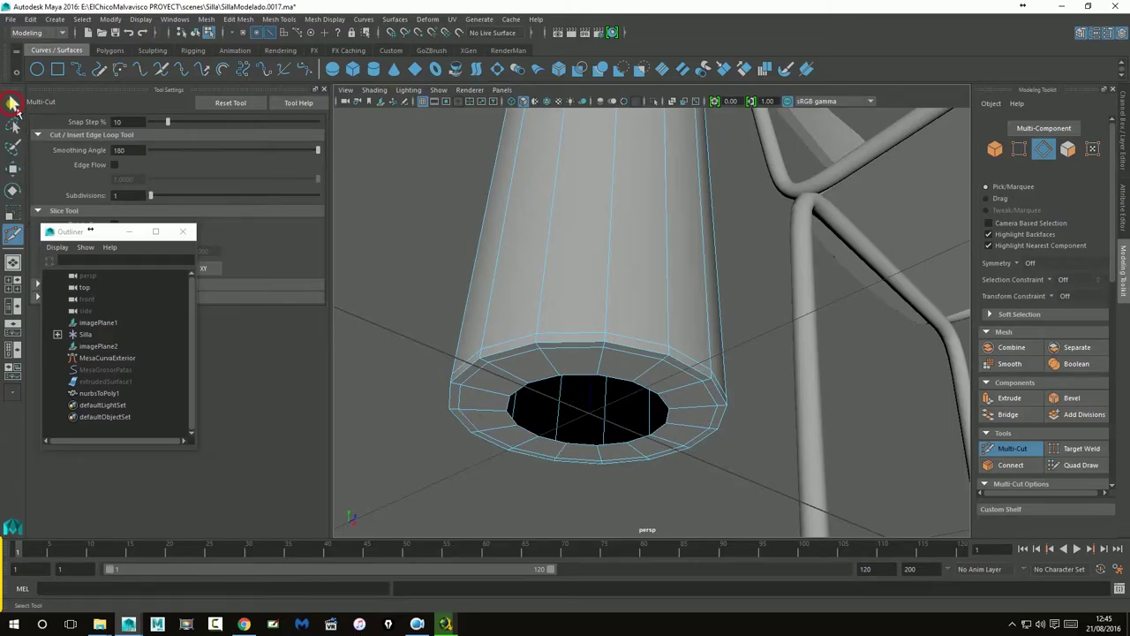
# - Return to object mode, turn on the frame's smooth mesh preview and inspect the closed leg end
pyautogui.moveTo(640, 253); pyautogui.dragTo(689, 238, button='right')
pyautogui.press('3')
pyautogui.click(430, 377)
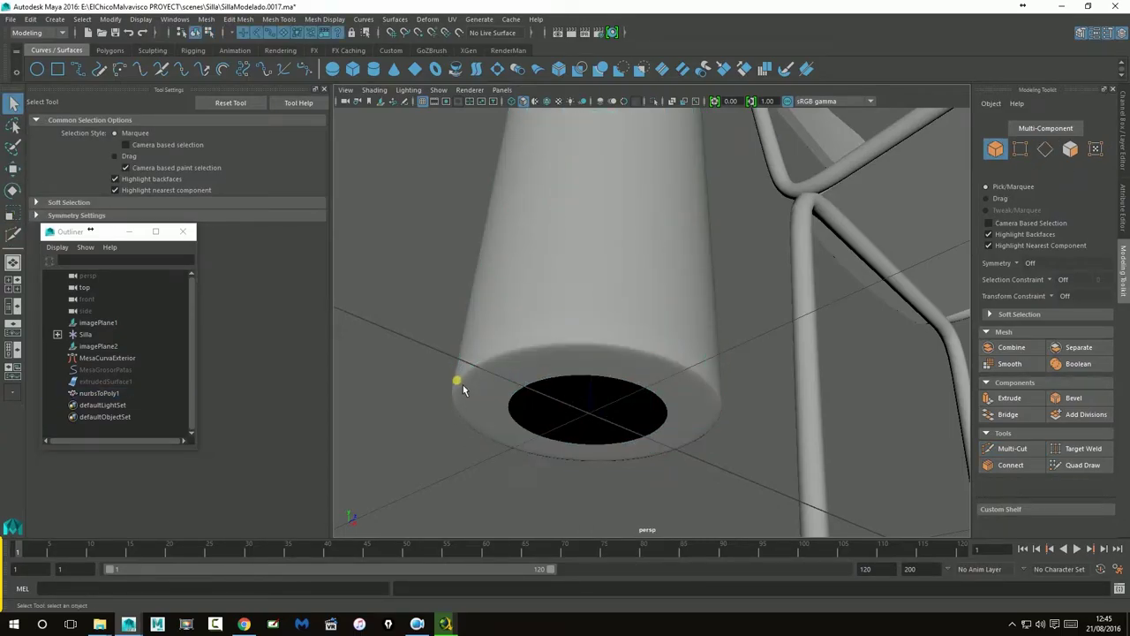
pyautogui.keyDown('alt'); pyautogui.moveTo(773, 404); pyautogui.dragTo(748, 238); pyautogui.keyUp('alt')
pyautogui.scroll(2, 758, 449)
pyautogui.keyDown('alt'); pyautogui.moveTo(802, 455); pyautogui.dragTo(706, 477, button='right'); pyautogui.keyUp('alt')
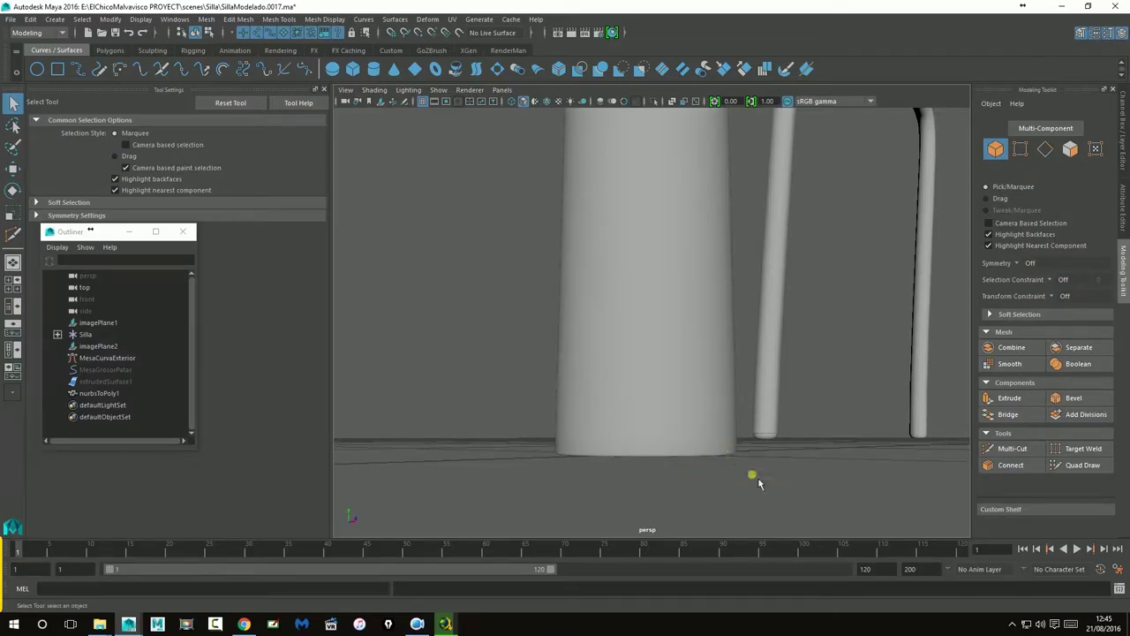
pyautogui.keyDown('alt'); pyautogui.moveTo(760, 459); pyautogui.dragTo(755, 456, button='middle'); pyautogui.keyUp('alt')
pyautogui.keyDown('alt'); pyautogui.moveTo(755, 456); pyautogui.dragTo(771, 475, button='right'); pyautogui.keyUp('alt')
pyautogui.keyDown('alt'); pyautogui.moveTo(771, 475); pyautogui.dragTo(769, 473, button='middle'); pyautogui.keyUp('alt')
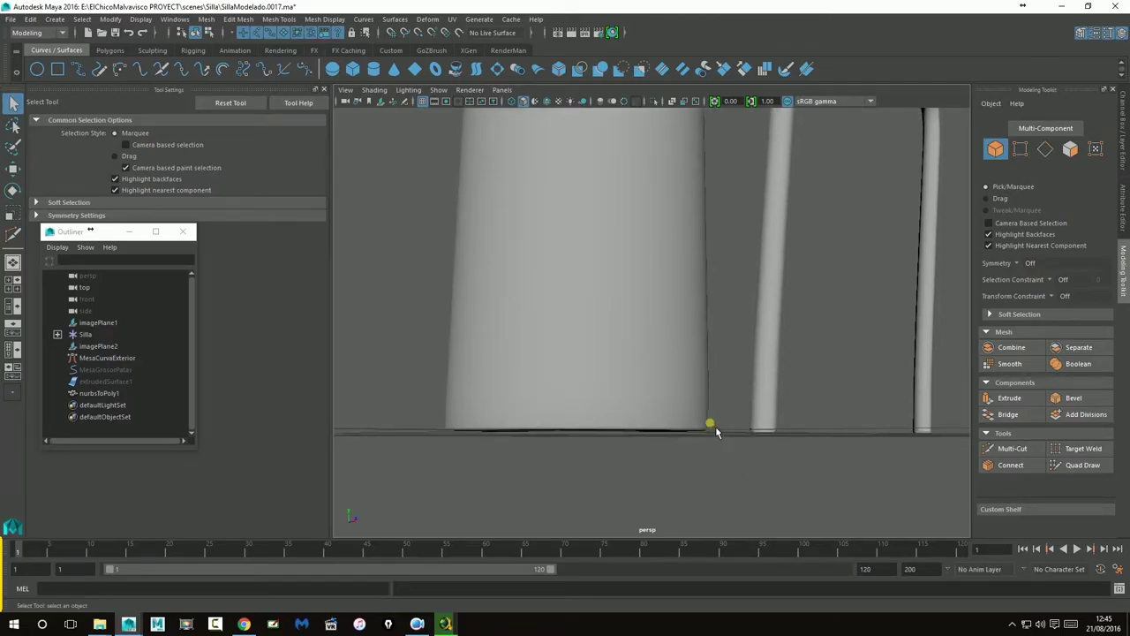
# - Select the complete border edge loop at the open bottom end of the frame's other leg
pyautogui.keyDown('alt'); pyautogui.moveTo(812, 397); pyautogui.dragTo(457, 361, button='right'); pyautogui.keyUp('alt')
pyautogui.keyDown('alt'); pyautogui.moveTo(457, 361); pyautogui.dragTo(717, 399); pyautogui.keyUp('alt')
pyautogui.click(707, 393)
pyautogui.moveTo(712, 297); pyautogui.dragTo(714, 266, button='right')
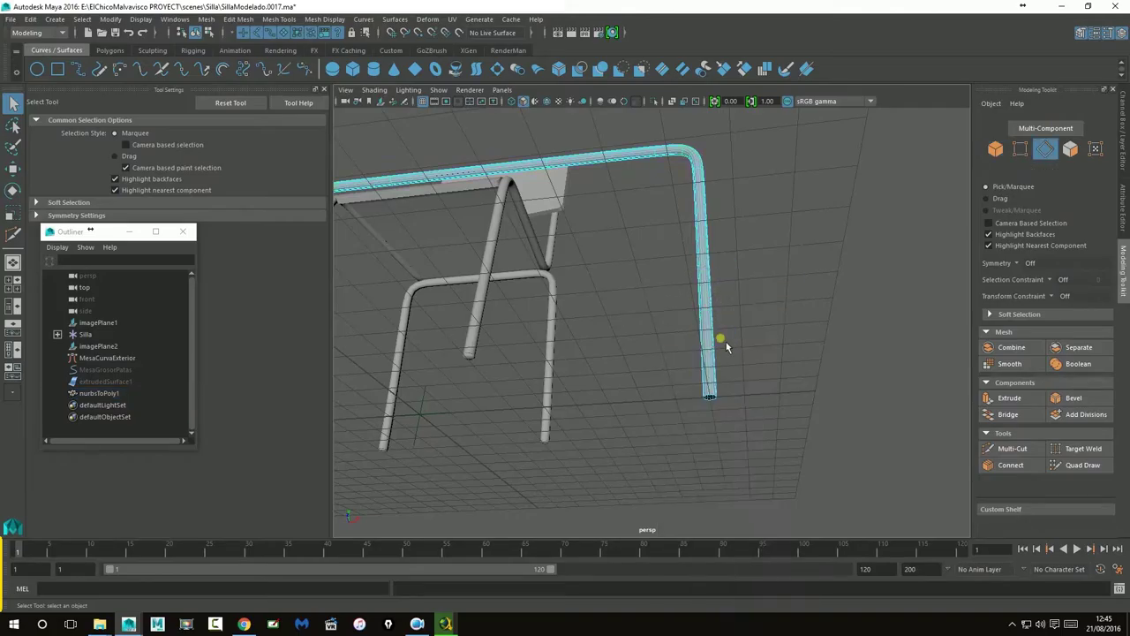
pyautogui.click(717, 400)
pyautogui.press('f')
pyautogui.keyDown('alt'); pyautogui.moveTo(709, 434); pyautogui.dragTo(677, 348); pyautogui.keyUp('alt')
pyautogui.doubleClick(700, 345)
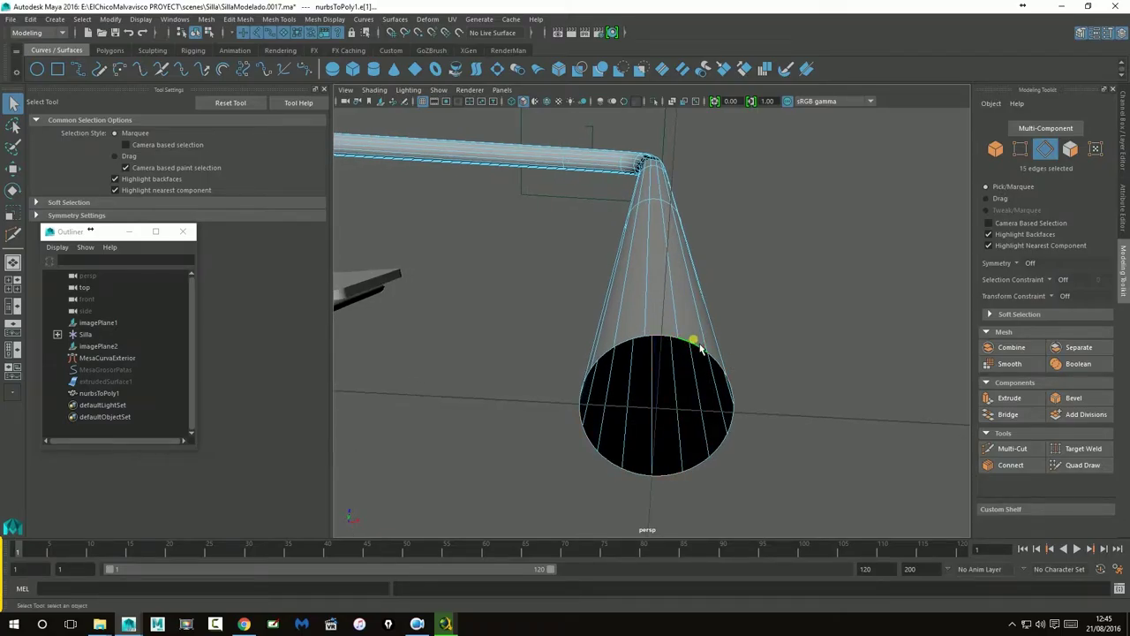
# - Extrude the selected border loop, undo its trial scaling, and turn off the frame's smooth mesh preview
pyautogui.click(1010, 397)
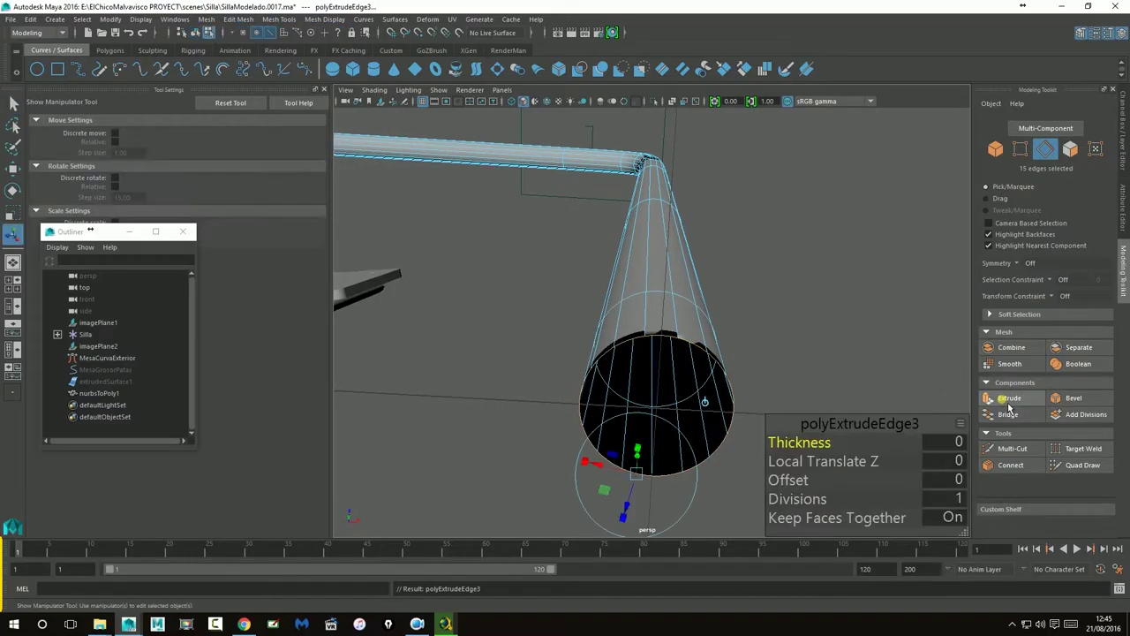
pyautogui.click(706, 404)
pyautogui.click(660, 395)
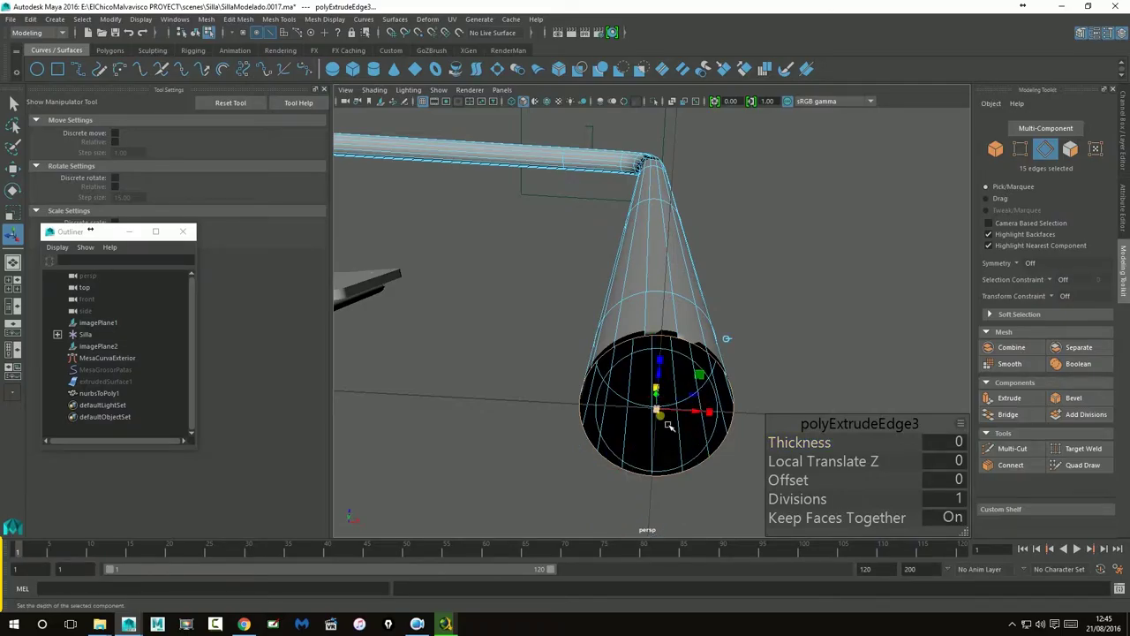
pyautogui.moveTo(658, 411); pyautogui.dragTo(652, 410)
pyautogui.hotkey('ctrl', 'z')
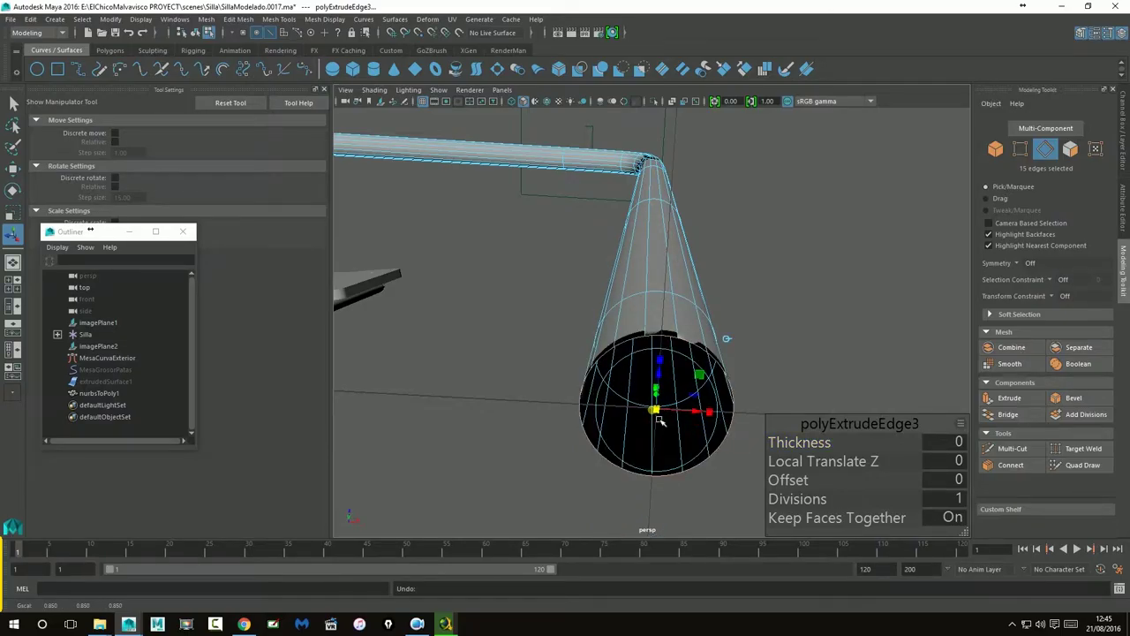
pyautogui.press('1')
# - Scale the extruded loop slightly inward as a thin rim, and extrude it again scaled further towards the centre
pyautogui.click(704, 404)
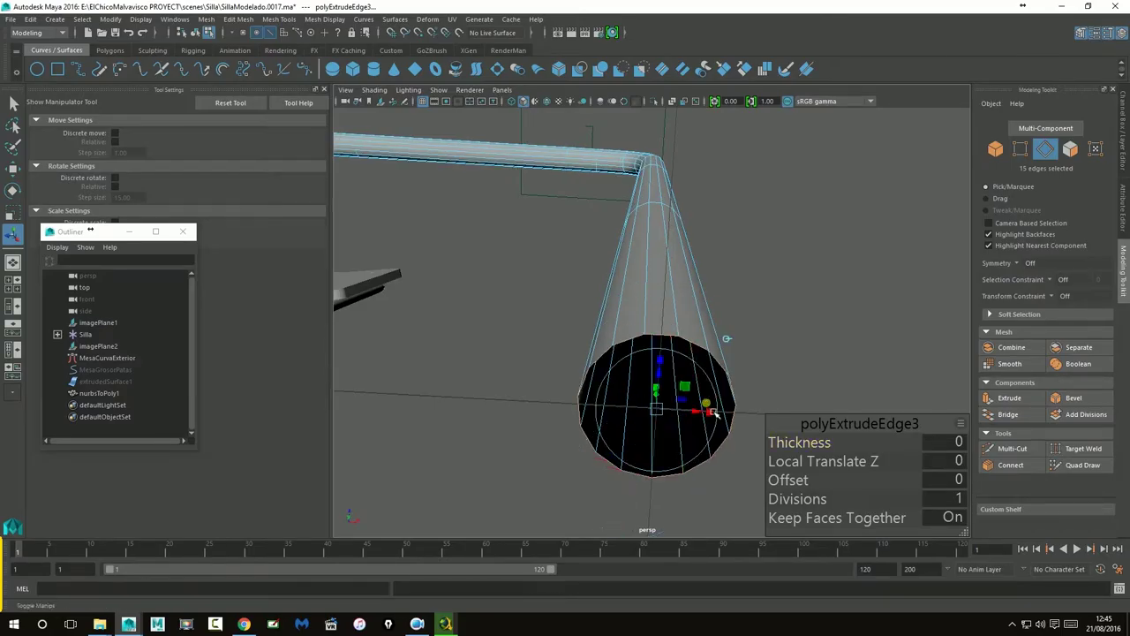
pyautogui.click(657, 390)
pyautogui.moveTo(661, 414); pyautogui.dragTo(663, 421)
pyautogui.click(1009, 398)
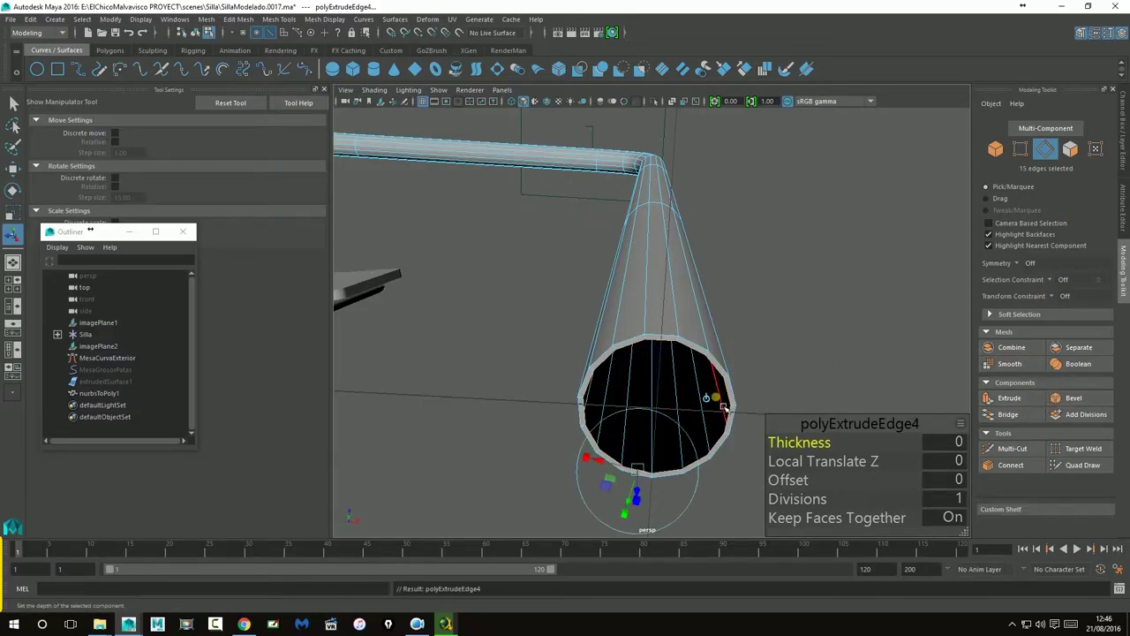
pyautogui.moveTo(660, 402); pyautogui.dragTo(652, 424)
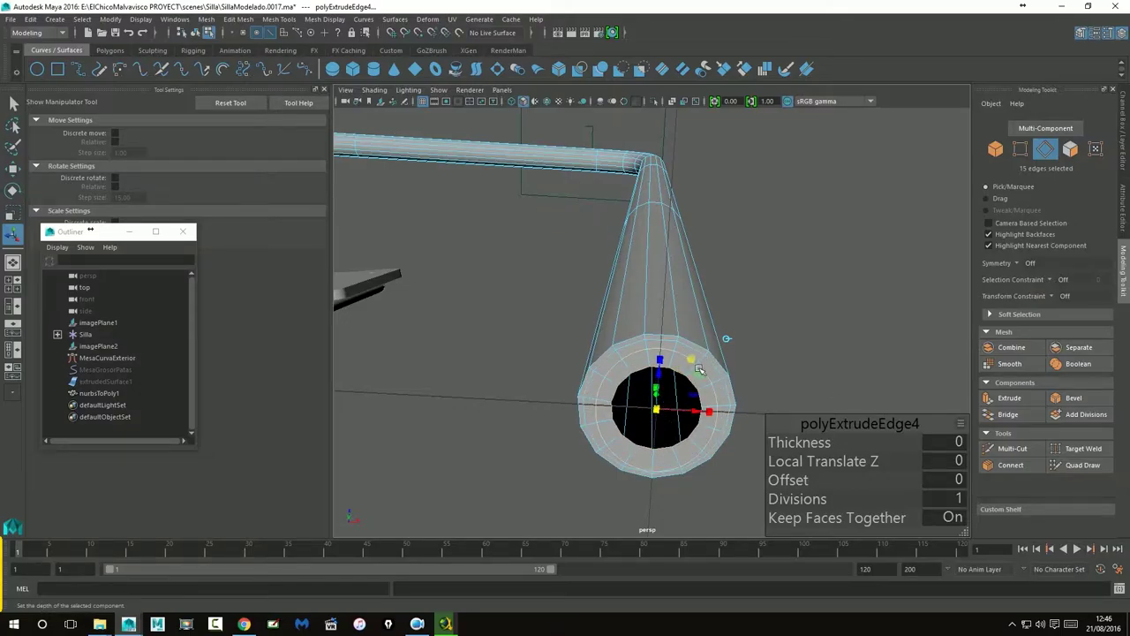
# - Insert an edge loop just above this leg's bottom rim with the Multi-Cut tool
pyautogui.keyDown('alt'); pyautogui.moveTo(700, 367); pyautogui.dragTo(668, 391); pyautogui.keyUp('alt')
pyautogui.keyDown('alt'); pyautogui.moveTo(669, 391); pyautogui.dragTo(810, 396, button='right'); pyautogui.keyUp('alt')
pyautogui.click(1009, 450)
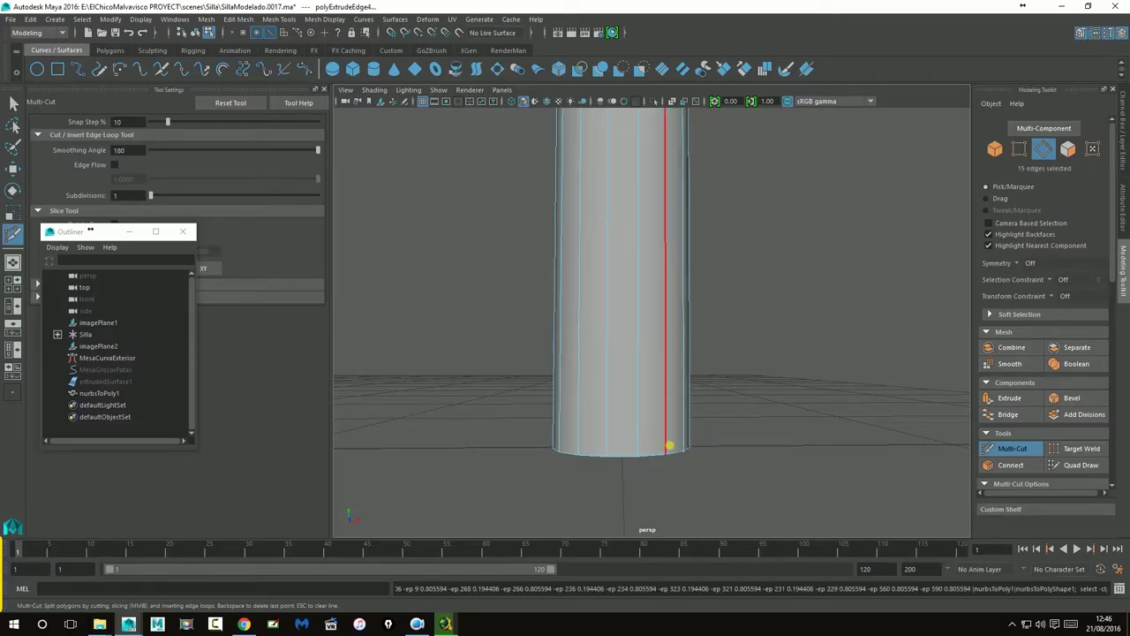
pyautogui.keyDown('ctrl'); pyautogui.click(669, 448); pyautogui.keyUp('ctrl')
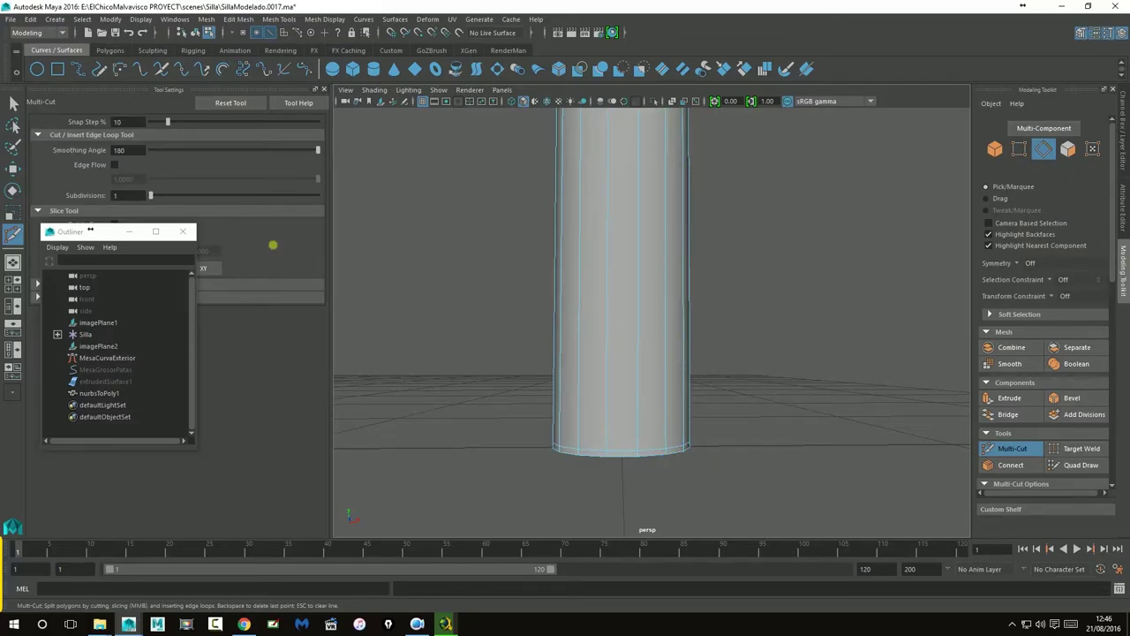
pyautogui.click(18, 174)
# - Return the frame to object mode, turn on its smooth mesh preview and view the whole desk frame with the chair
pyautogui.moveTo(621, 299); pyautogui.dragTo(661, 286, button='right')
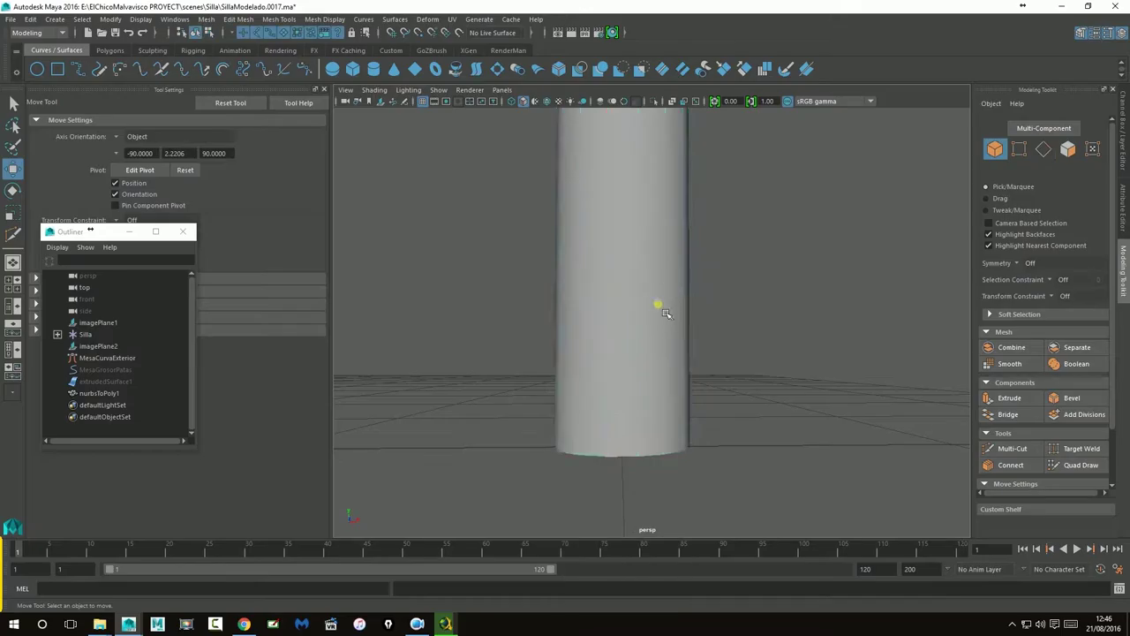
pyautogui.click(660, 309)
pyautogui.press('3')
pyautogui.click(781, 342)
pyautogui.scroll(-10, 785, 353)
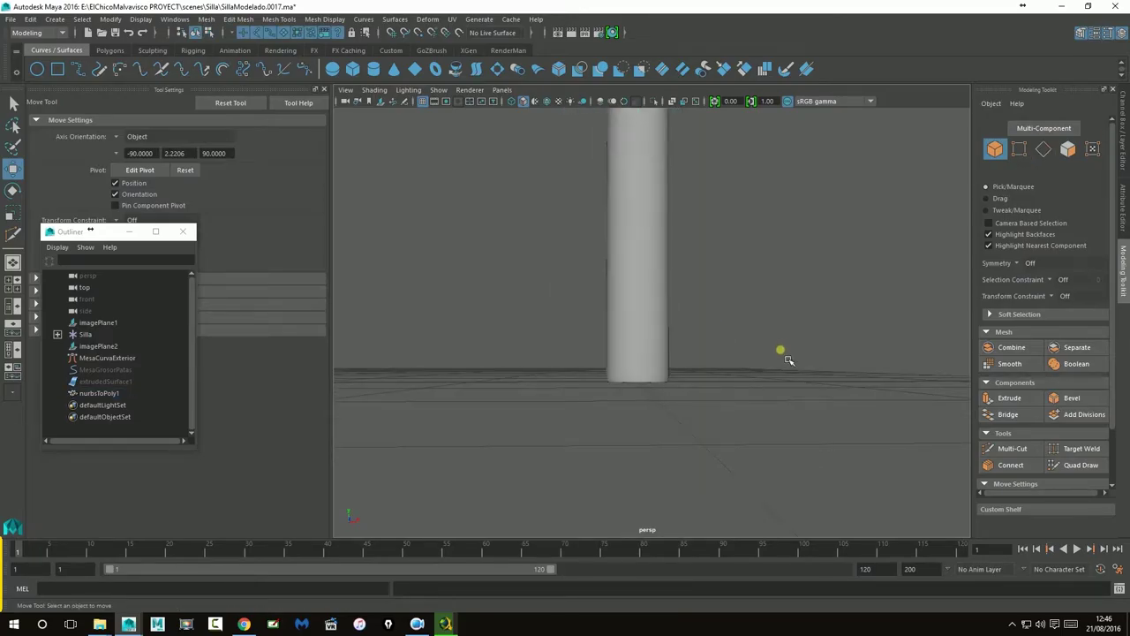
pyautogui.keyDown('alt'); pyautogui.moveTo(692, 321); pyautogui.dragTo(750, 373, button='middle'); pyautogui.keyUp('alt')
pyautogui.keyDown('alt'); pyautogui.moveTo(751, 372); pyautogui.dragTo(595, 369, button='right'); pyautogui.keyUp('alt')
pyautogui.keyDown('alt'); pyautogui.moveTo(538, 351); pyautogui.dragTo(609, 373); pyautogui.keyUp('alt')
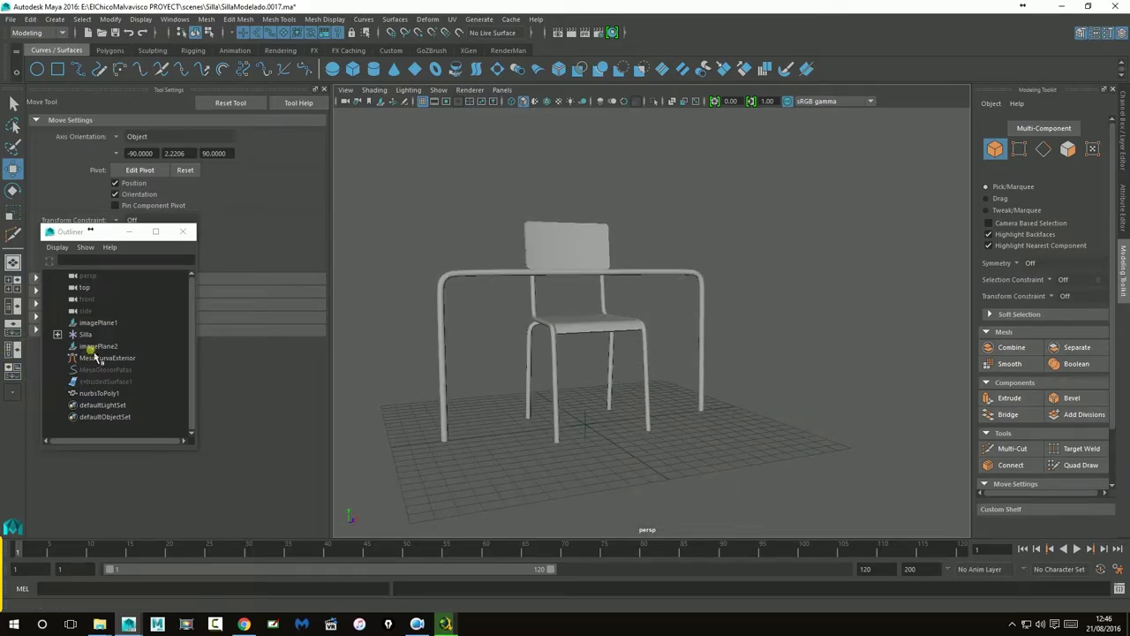
# - Group MesaCurvaExterior, MesaGrosorPatas and extrudedSurface1, and expand the group to show its contents
pyautogui.moveTo(100, 365); pyautogui.dragTo(99, 386)
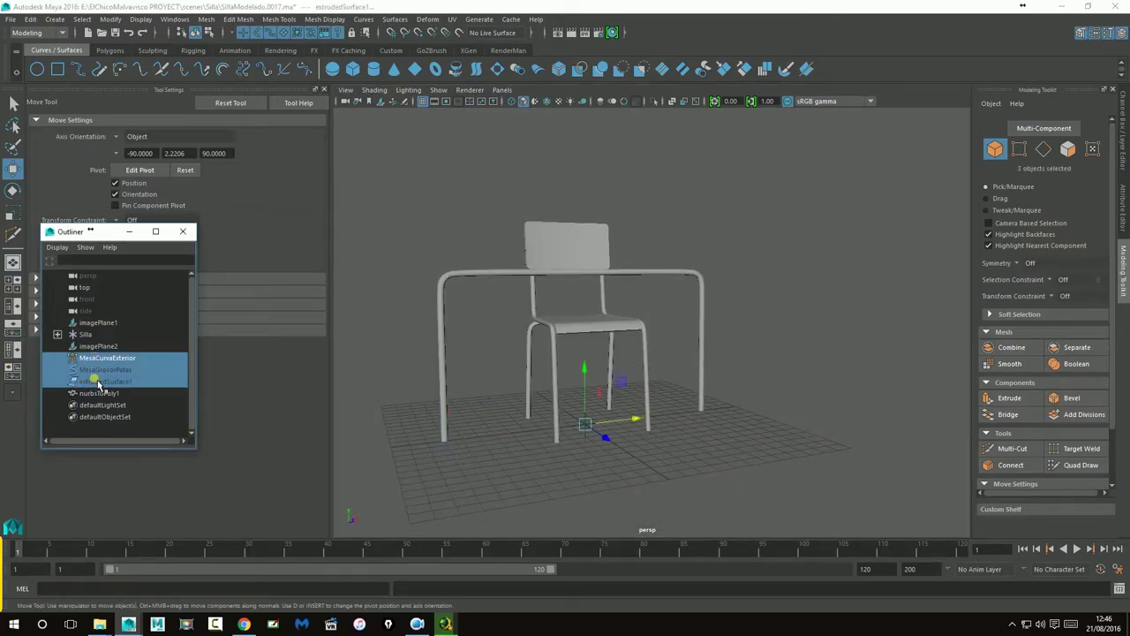
pyautogui.hotkey('ctrl', 'g')
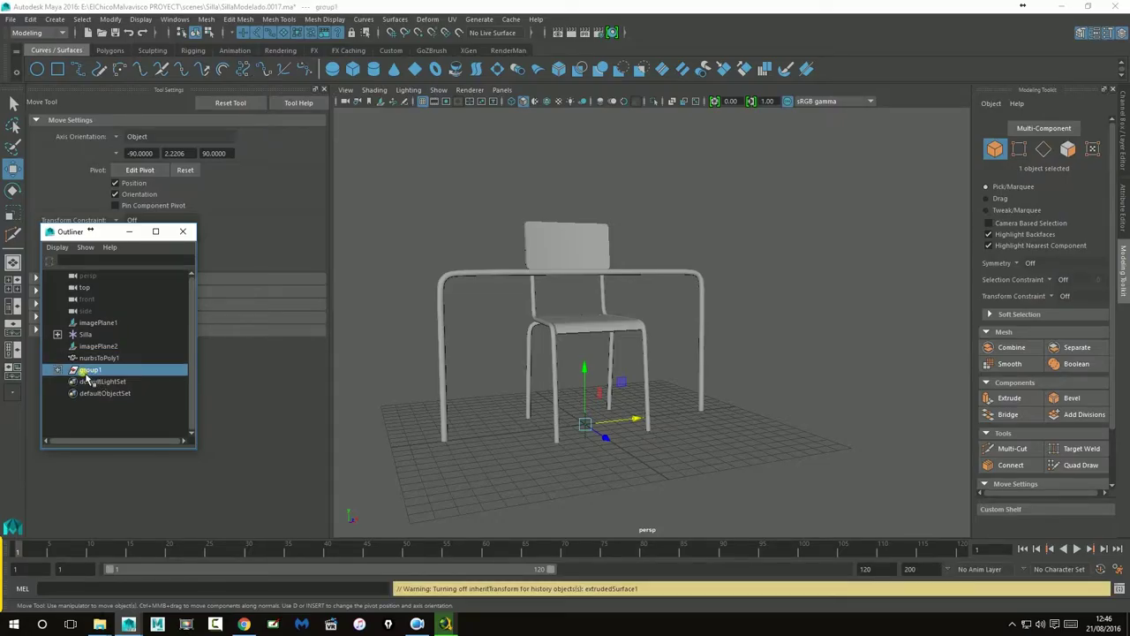
pyautogui.click(58, 371)
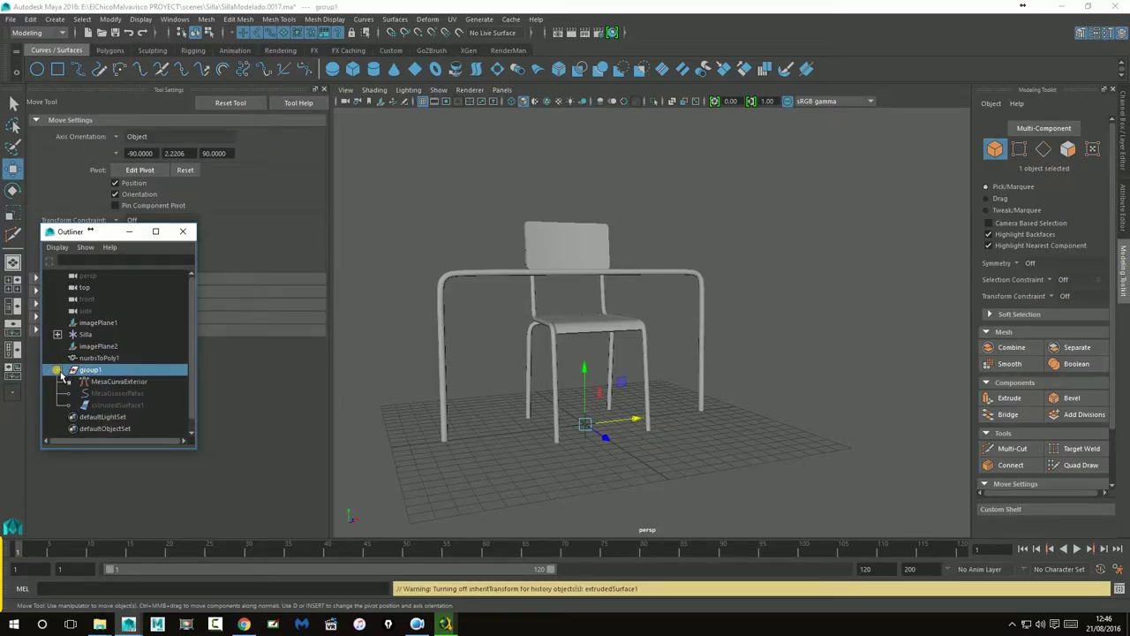
# - Rename the nurbsToPoly1 frame mesh as MesaPataExterior
pyautogui.click(100, 357)
pyautogui.doubleClick(103, 358)
pyautogui.write('Pata')
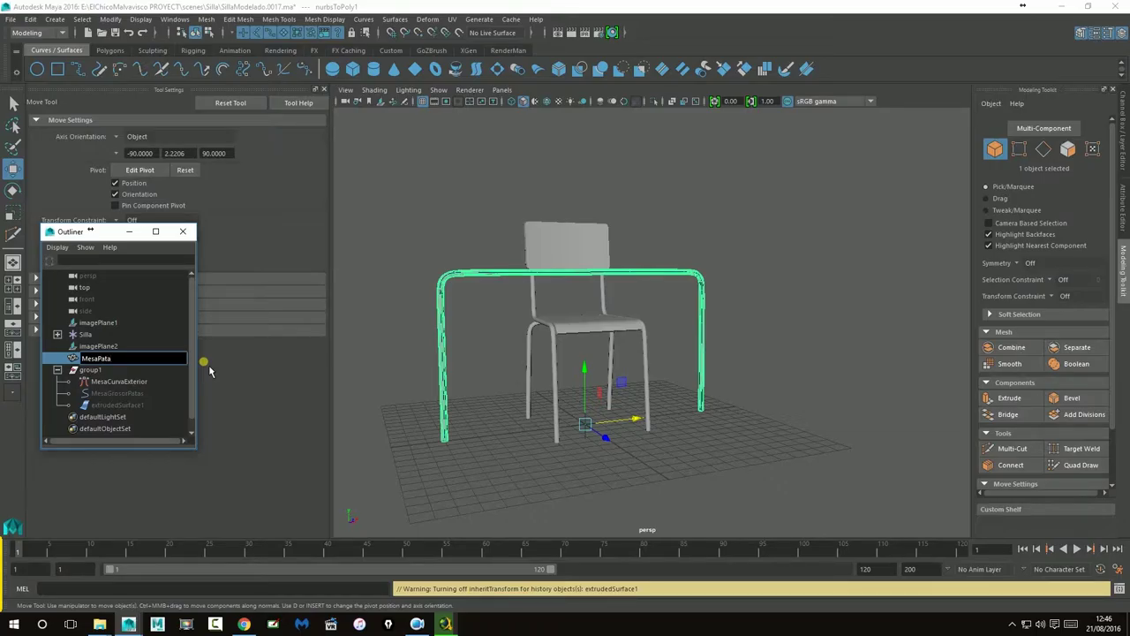
pyautogui.write('Exterior')
pyautogui.press('Return')
# - Collapse and hide the group of construction objects, and delete the MesaPataExterior mesh's construction history
pyautogui.click(58, 369)
pyautogui.click(92, 370)
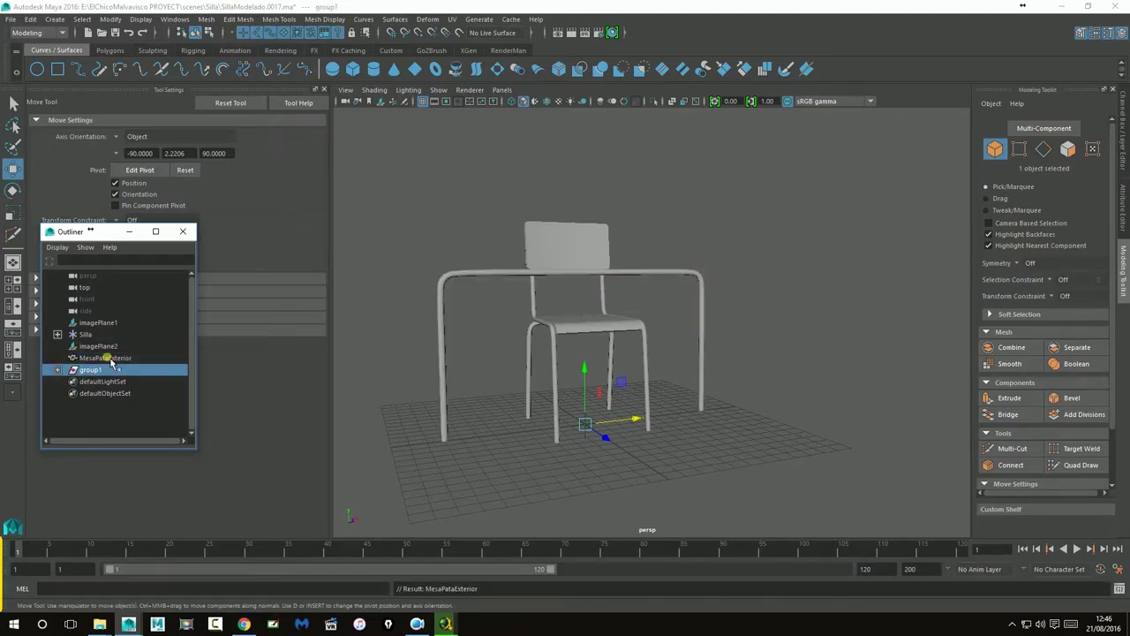
pyautogui.click(97, 359)
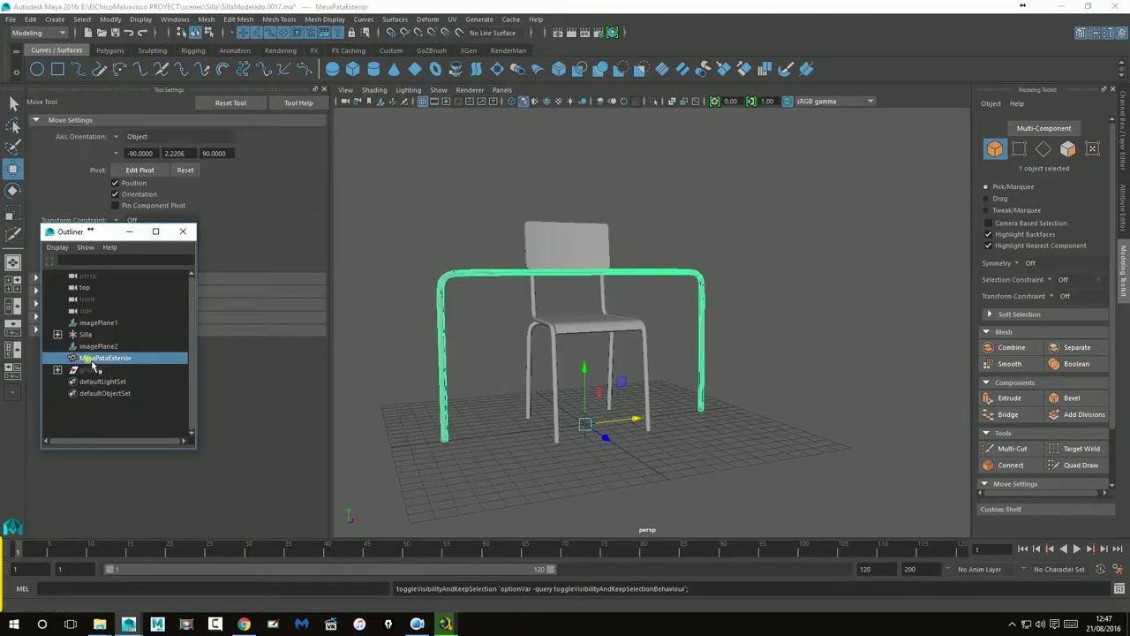
pyautogui.click(10, 18)
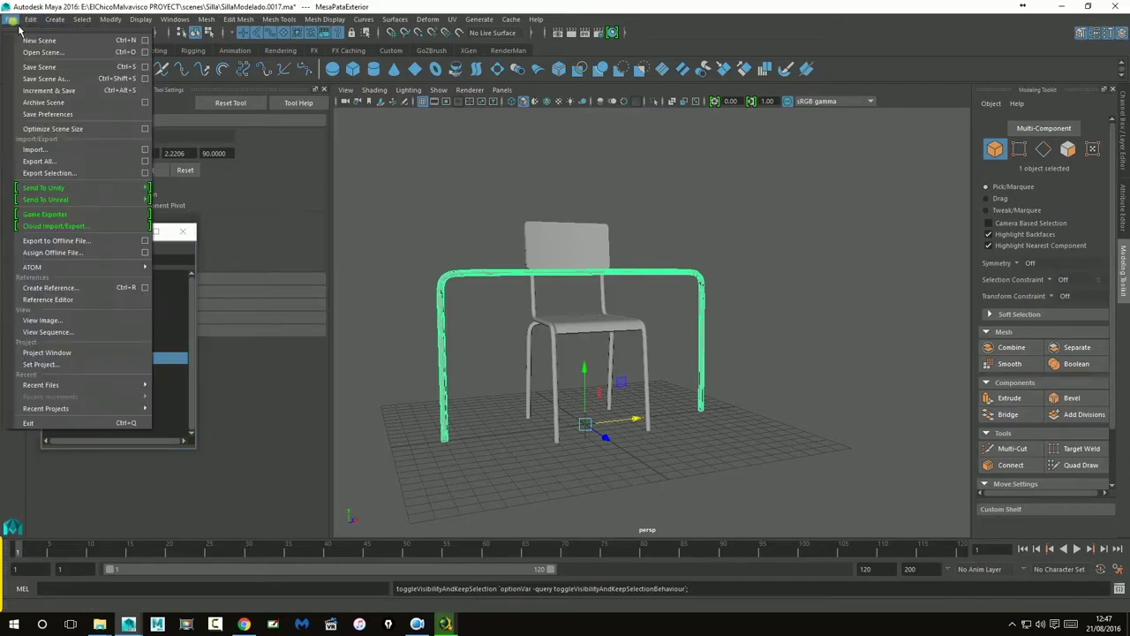
pyautogui.moveTo(31, 19)
pyautogui.moveTo(76, 160)
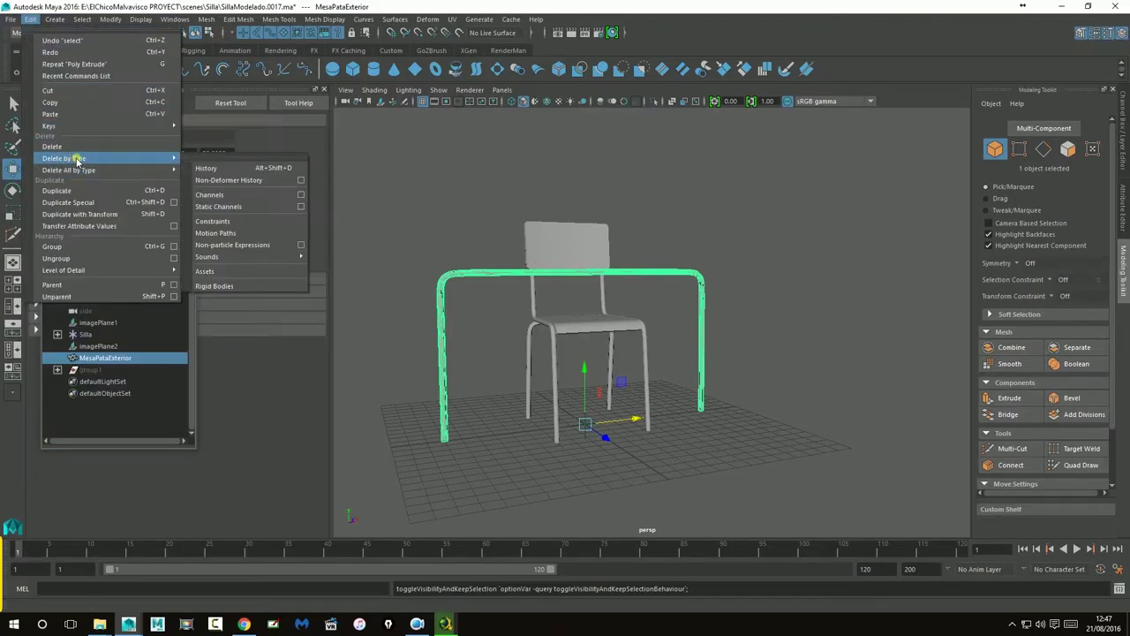
pyautogui.click(205, 168)
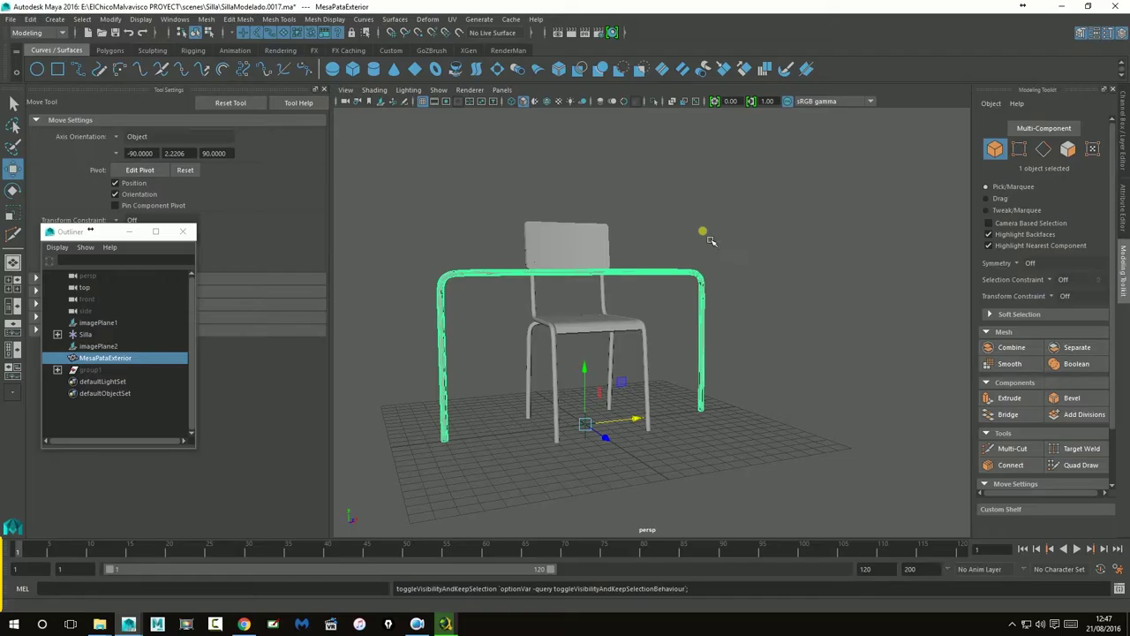
# - Duplicate the MesaPataExterior frame and move the original forward along the depth axis, away from the copy
pyautogui.click(707, 235)
pyautogui.moveTo(622, 349)
pyautogui.keyDown('alt'); pyautogui.mouseDown()
pyautogui.moveTo(658, 349)
pyautogui.moveTo(636, 347)
pyautogui.mouseUp(); pyautogui.keyUp('alt')
pyautogui.hotkey('ctrl', 'd')
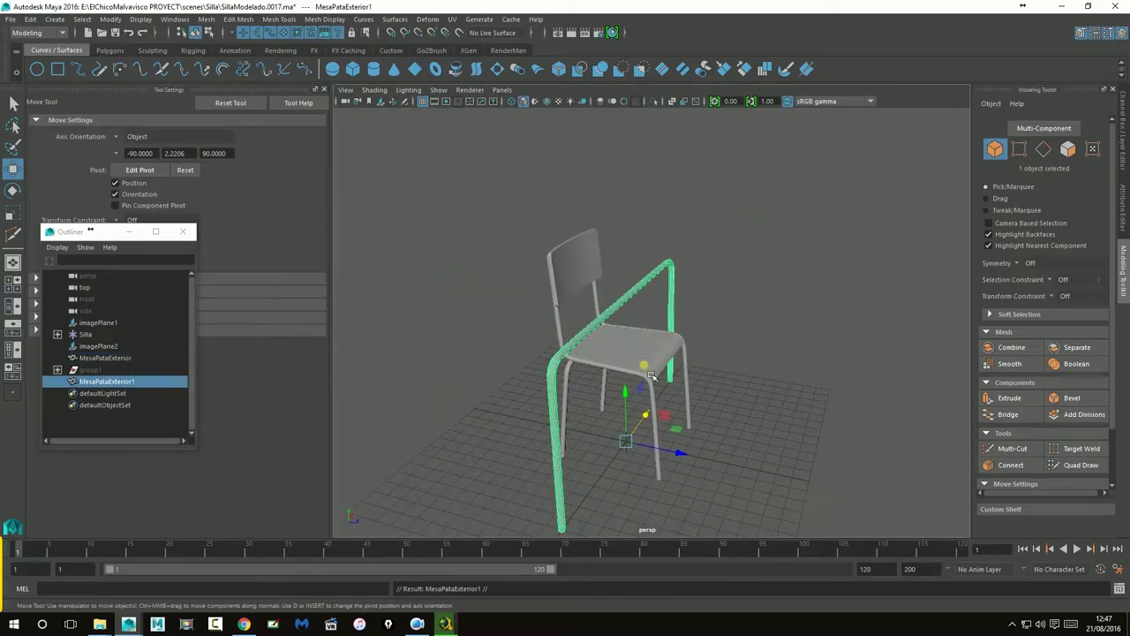
pyautogui.moveTo(693, 458); pyautogui.dragTo(690, 464)
pyautogui.click(106, 358)
pyautogui.moveTo(693, 464); pyautogui.dragTo(763, 423)
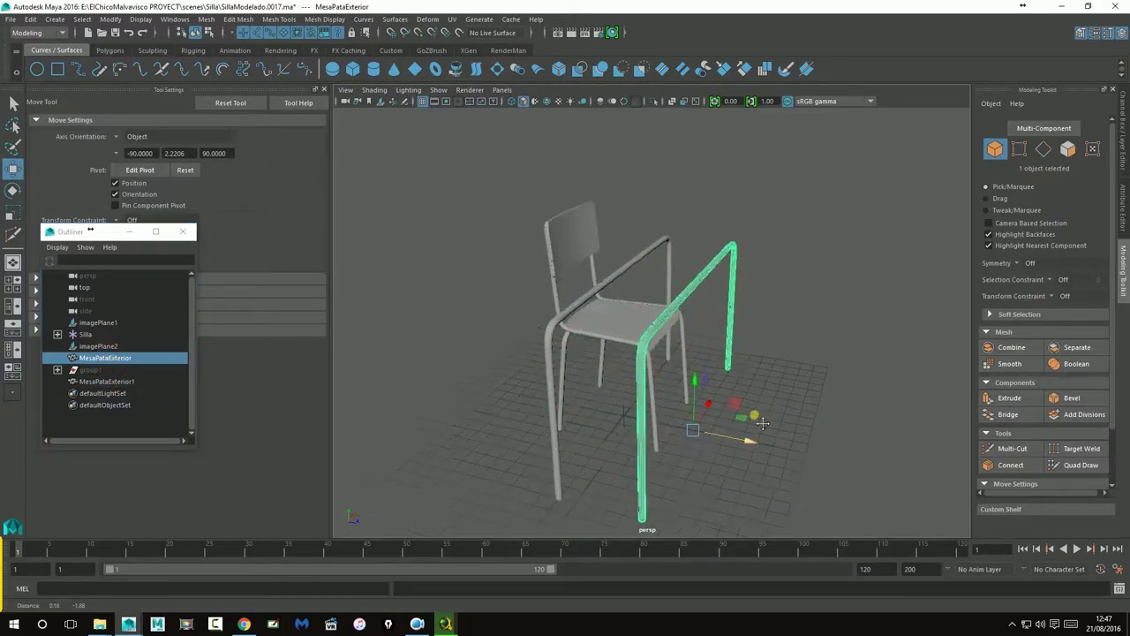
# - Adjust the front frame's spacing from its duplicate along the depth axis, check it from several angles and deselect it
pyautogui.keyDown('alt'); pyautogui.moveTo(763, 423); pyautogui.dragTo(747, 348, button='middle'); pyautogui.keyUp('alt')
pyautogui.keyDown('alt'); pyautogui.moveTo(747, 348); pyautogui.dragTo(657, 392); pyautogui.keyUp('alt')
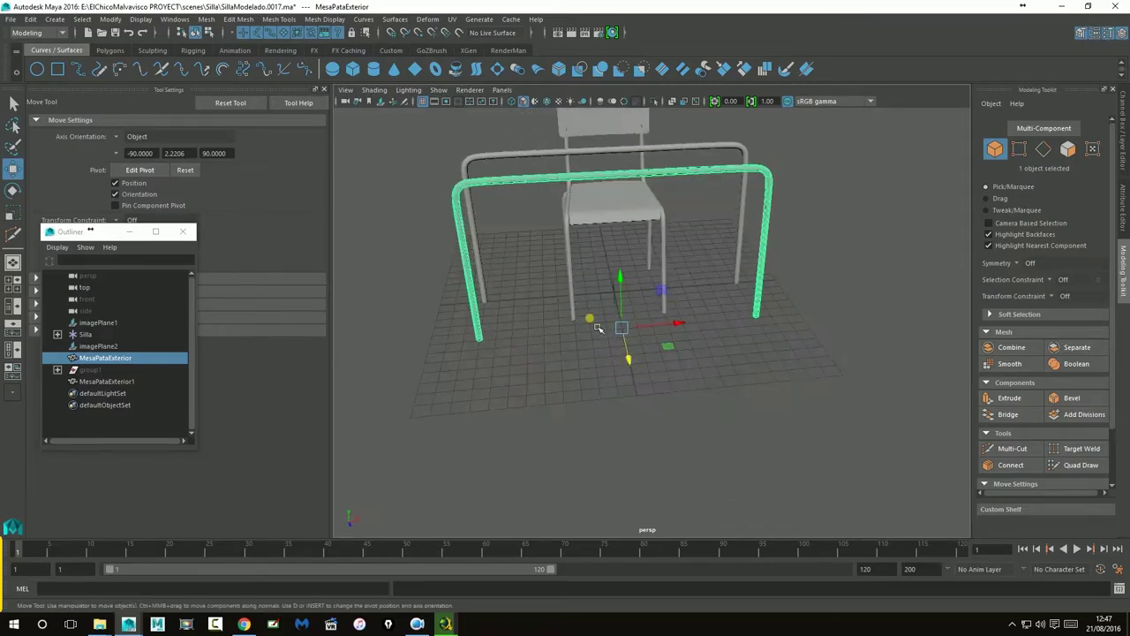
pyautogui.keyDown('alt'); pyautogui.moveTo(680, 320); pyautogui.dragTo(770, 339); pyautogui.keyUp('alt')
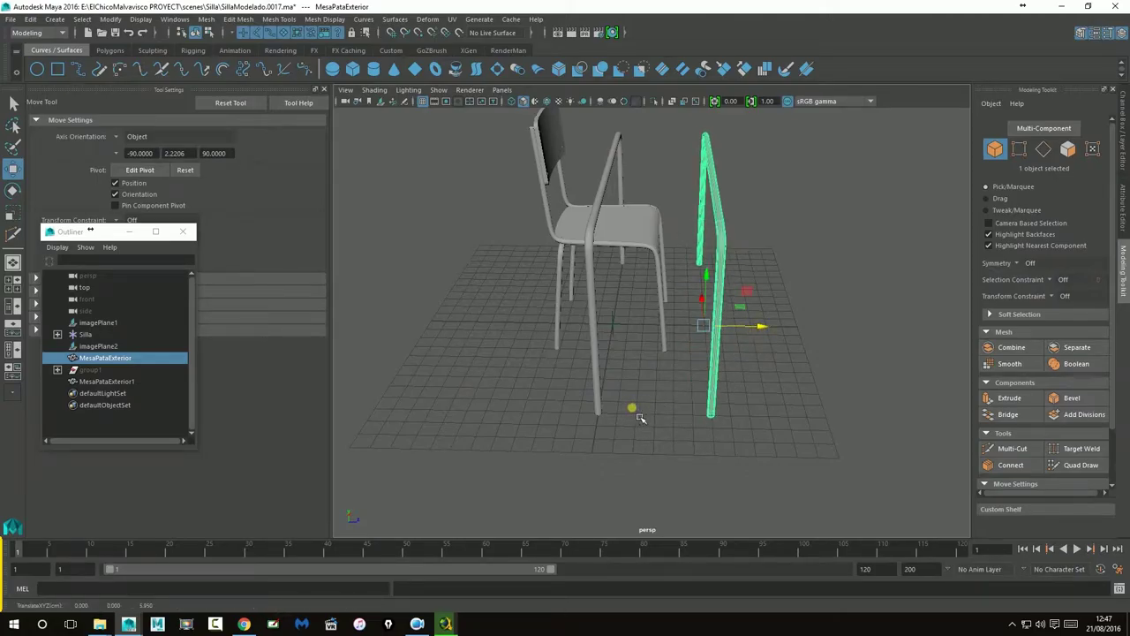
pyautogui.click(764, 332)
pyautogui.keyDown('alt'); pyautogui.moveTo(762, 333); pyautogui.dragTo(662, 362); pyautogui.keyUp('alt')
pyautogui.click(853, 273)
# - Show the top view at full size to examine the desk reference photos
pyautogui.keyDown('alt'); pyautogui.moveTo(742, 336); pyautogui.dragTo(785, 341); pyautogui.keyUp('alt')
pyautogui.press('space')
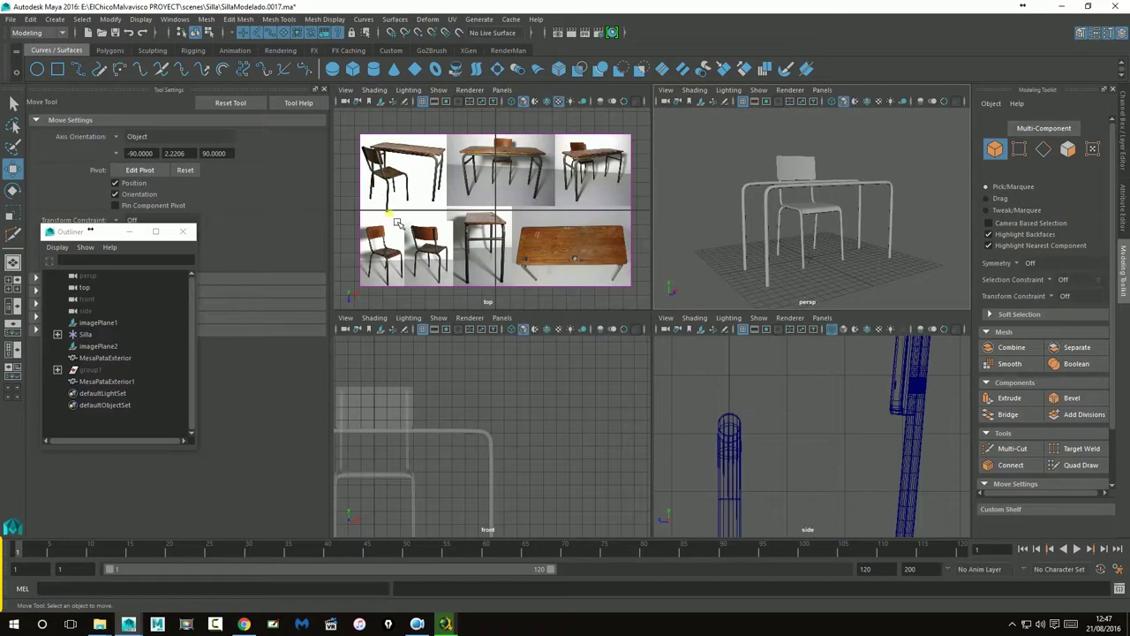
pyautogui.press('space')
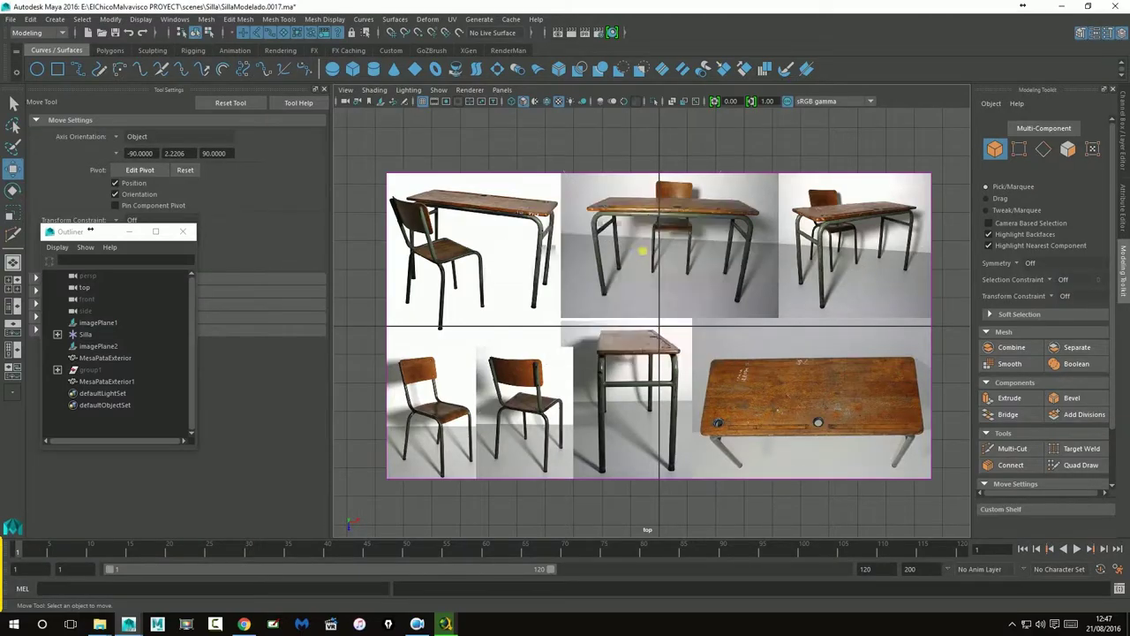
# - Save the scene with the two spaced desk frames as a new incremental version
pyautogui.press('space')
pyautogui.press('space')
pyautogui.moveTo(745, 289)
pyautogui.keyDown('alt'); pyautogui.mouseDown()
pyautogui.moveTo(741, 304)
pyautogui.moveTo(797, 298)
pyautogui.moveTo(757, 297)
pyautogui.mouseUp(); pyautogui.keyUp('alt')
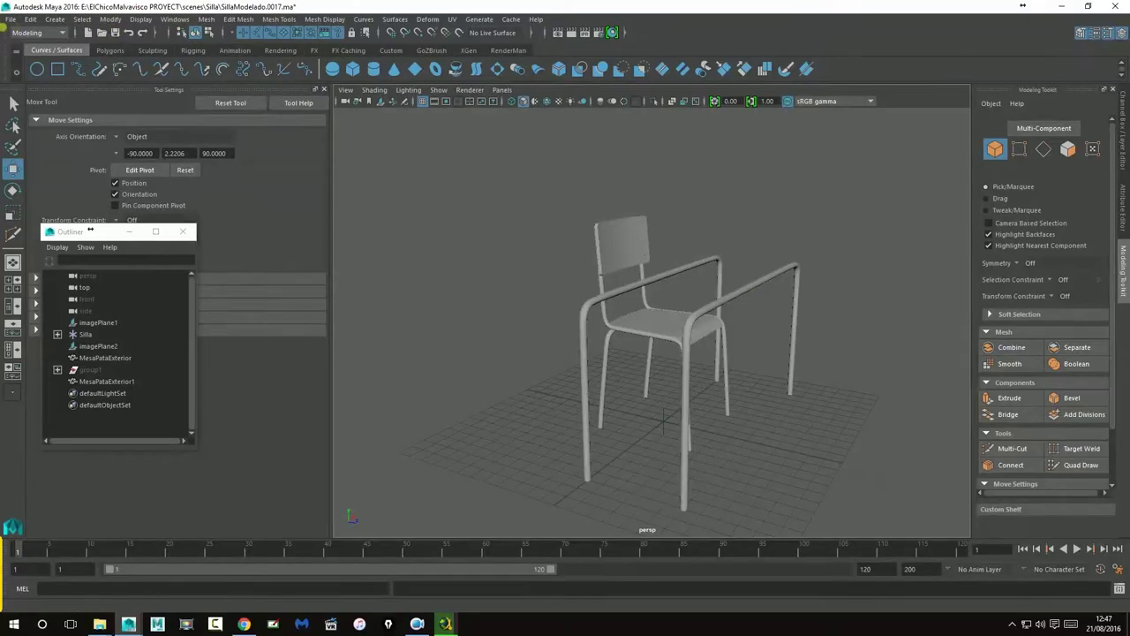
pyautogui.click(10, 18)
pyautogui.click(46, 91)
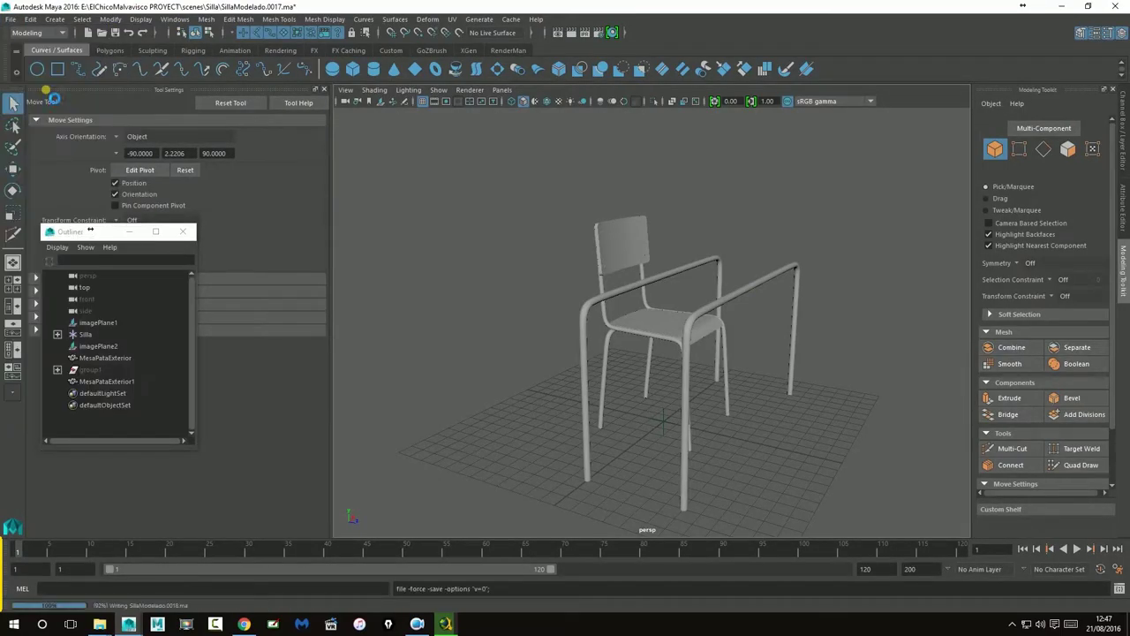
pyautogui.click(583, 206)
# - Compare the two frames in the side view with the desk reference photos to examine where the crossbar joins the legs
pyautogui.press('space')
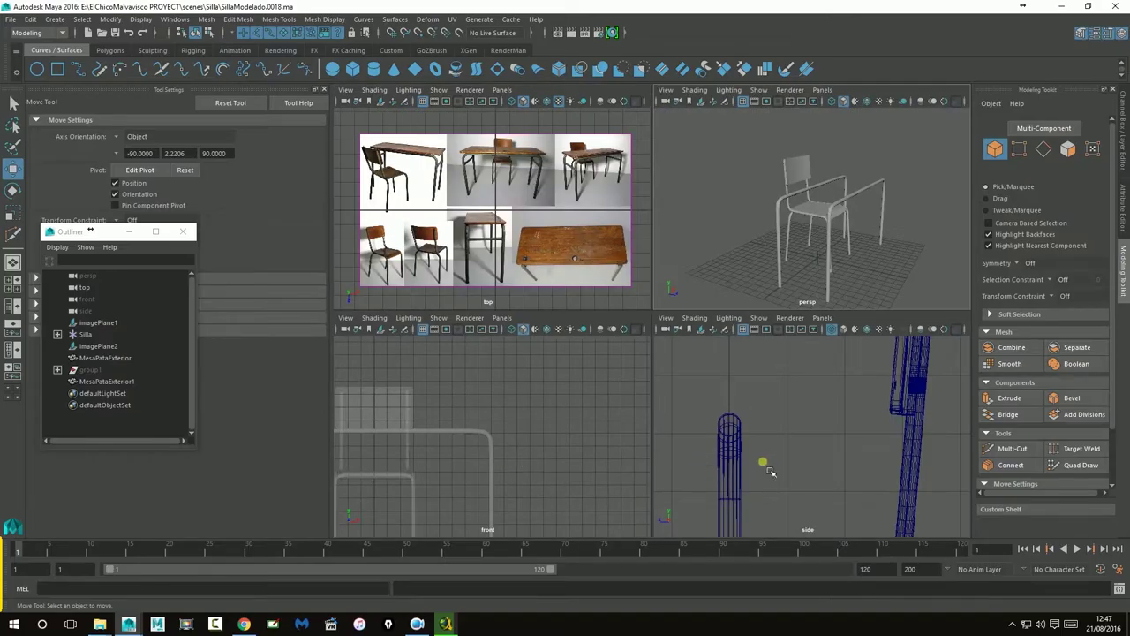
pyautogui.press('space')
pyautogui.scroll(-3, 624, 412)
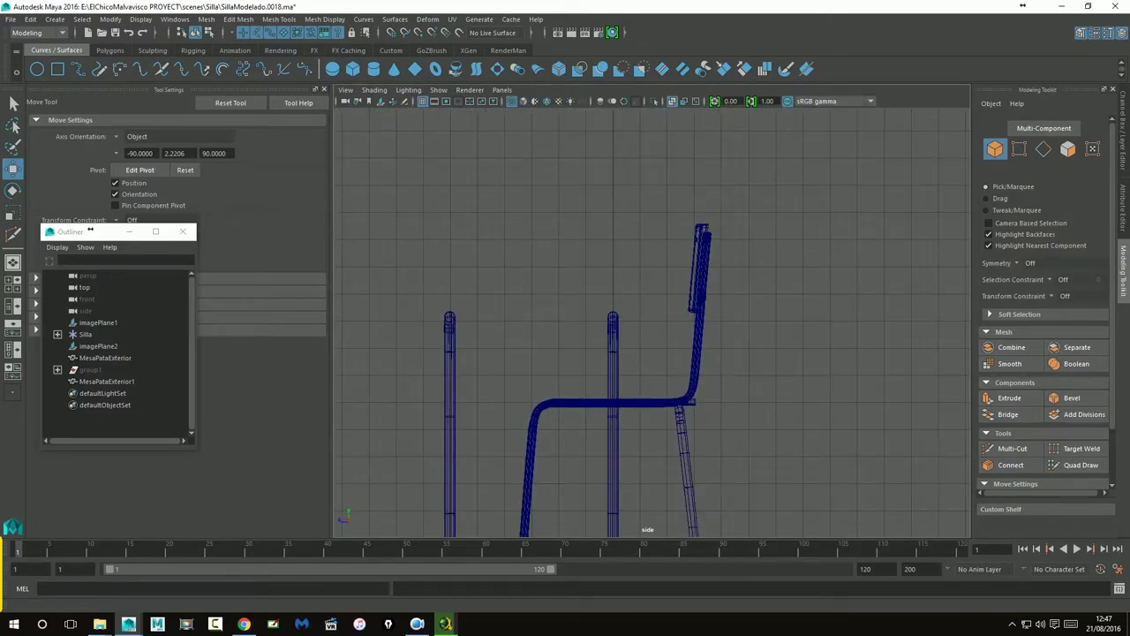
pyautogui.moveTo(628, 283)
pyautogui.keyDown('alt'); pyautogui.mouseDown(button='middle')
pyautogui.moveTo(656, 253)
pyautogui.moveTo(726, 239)
pyautogui.mouseUp(button='middle'); pyautogui.keyUp('alt')
pyautogui.keyDown('alt'); pyautogui.moveTo(522, 310); pyautogui.dragTo(834, 323, button='right'); pyautogui.keyUp('alt')
pyautogui.press('space')
pyautogui.press('space')
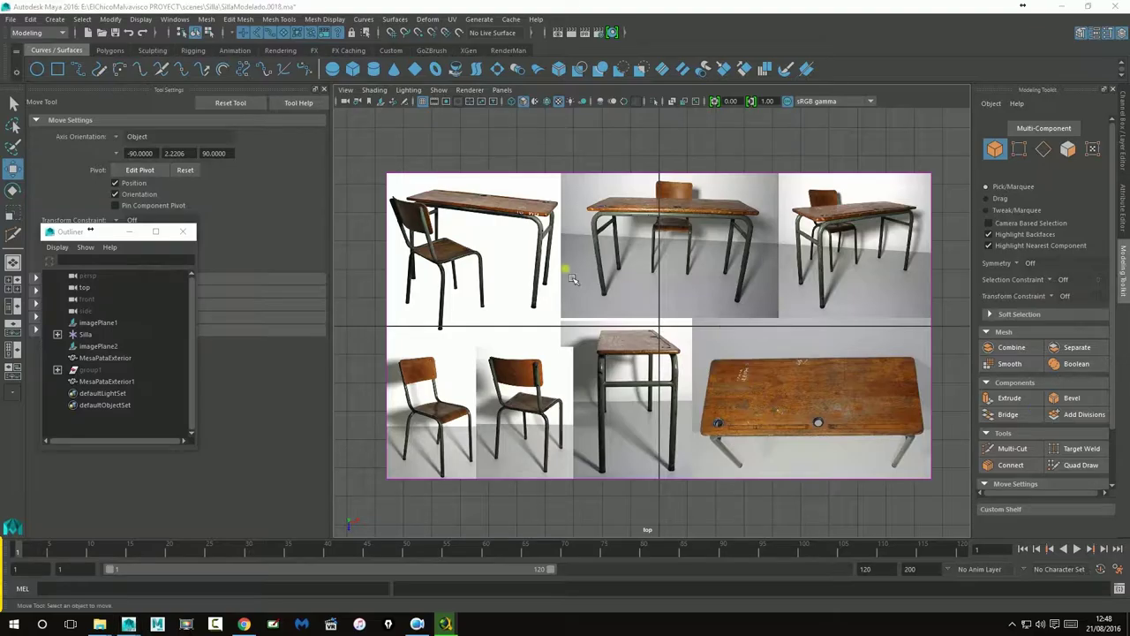
pyautogui.click(594, 228)
pyautogui.moveTo(599, 294); pyautogui.dragTo(610, 293)
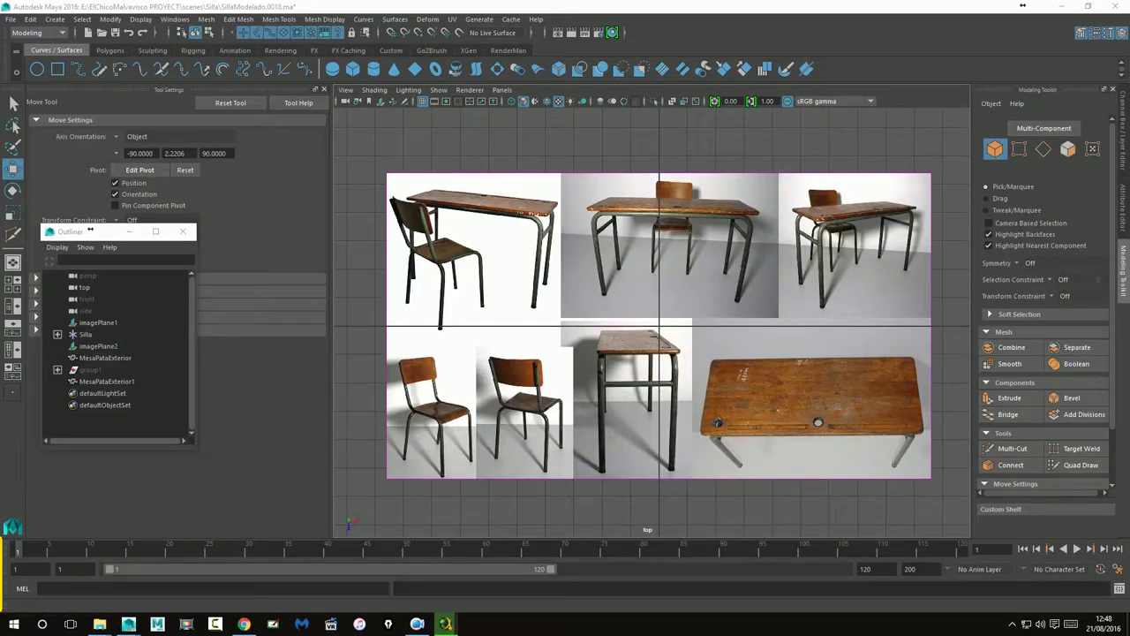
pyautogui.click(896, 302)
# - Draw a straight horizontal Bezier curve with grid snapping between the two desk frames in the side view, below their upper bends
pyautogui.press('space')
pyautogui.press('space')
pyautogui.keyDown('alt'); pyautogui.moveTo(690, 409); pyautogui.dragTo(693, 280, button='middle'); pyautogui.keyUp('alt')
pyautogui.keyDown('alt'); pyautogui.moveTo(777, 357); pyautogui.dragTo(585, 490, button='right'); pyautogui.keyUp('alt')
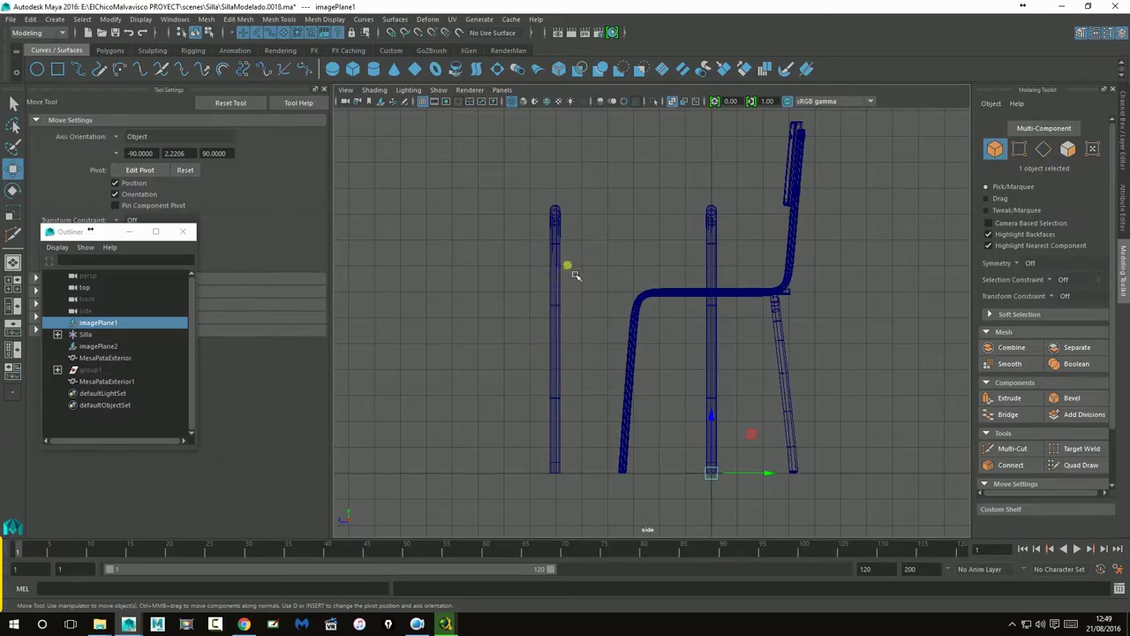
pyautogui.keyDown('alt'); pyautogui.moveTo(643, 272); pyautogui.dragTo(647, 317, button='middle'); pyautogui.keyUp('alt')
pyautogui.keyDown('alt'); pyautogui.moveTo(664, 315); pyautogui.dragTo(920, 325, button='right'); pyautogui.keyUp('alt')
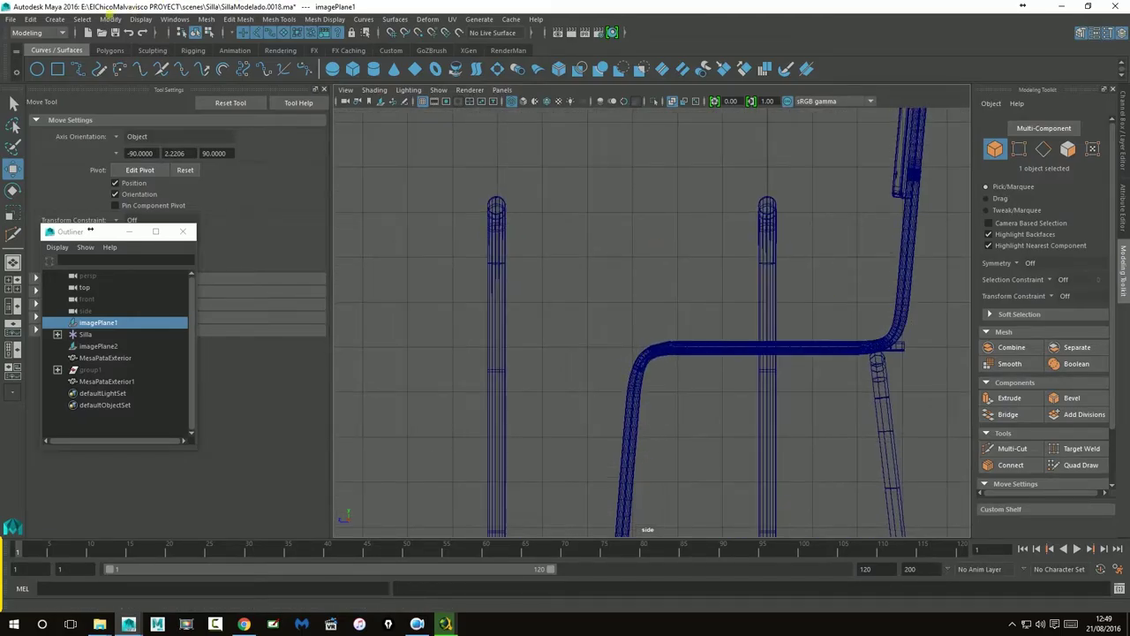
pyautogui.click(55, 19)
pyautogui.moveTo(100, 109)
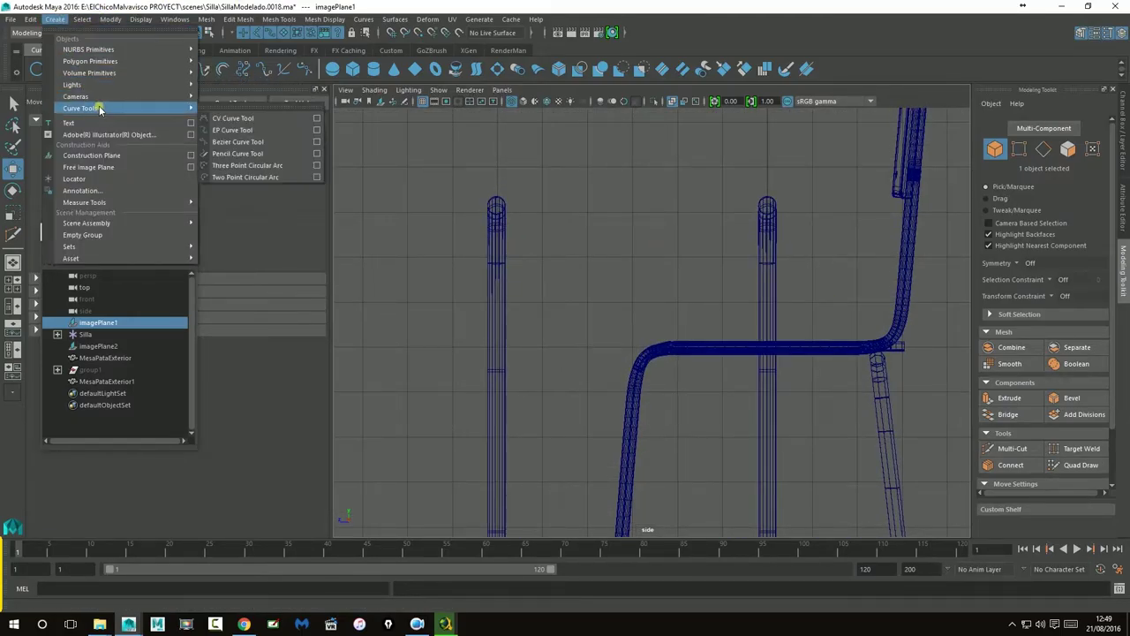
pyautogui.click(255, 143)
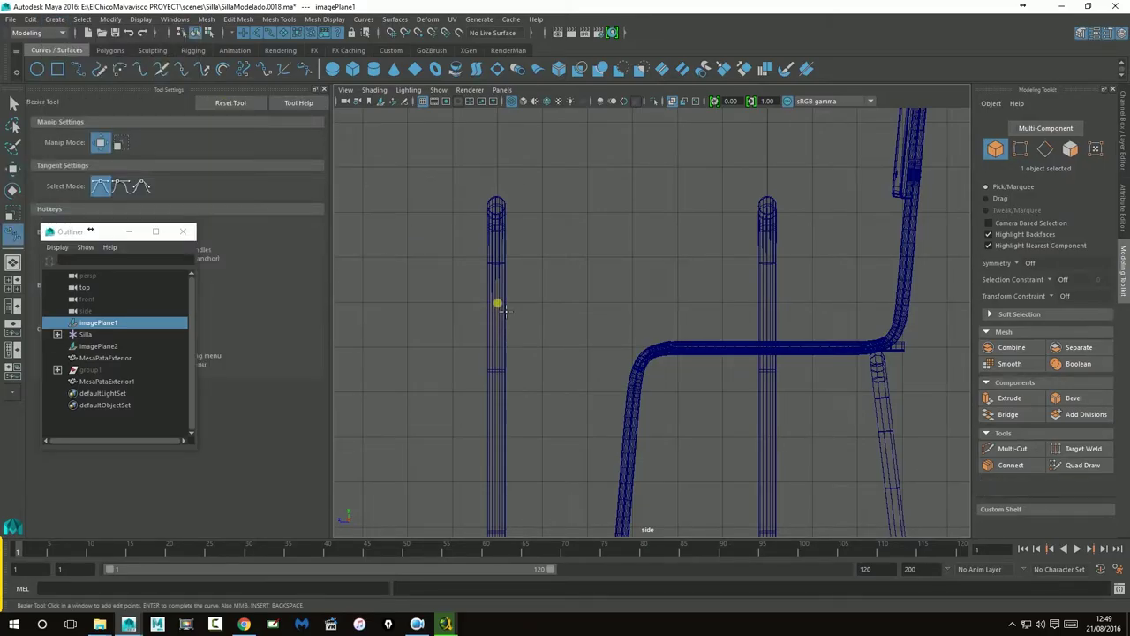
pyautogui.click(391, 32)
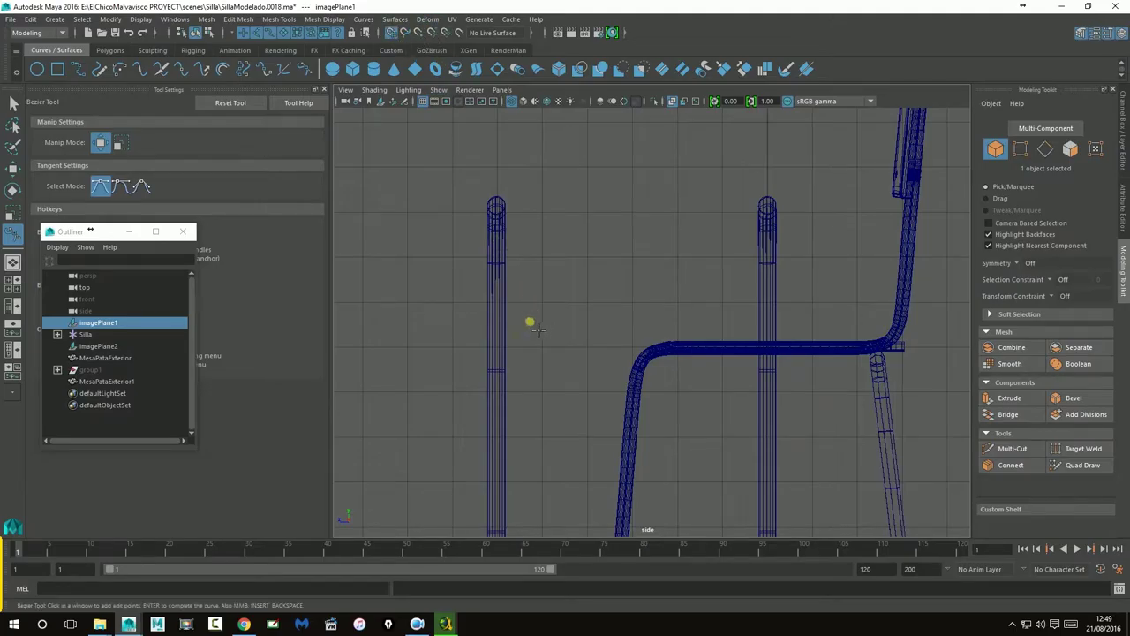
pyautogui.click(499, 304)
pyautogui.click(773, 309)
pyautogui.click(15, 169)
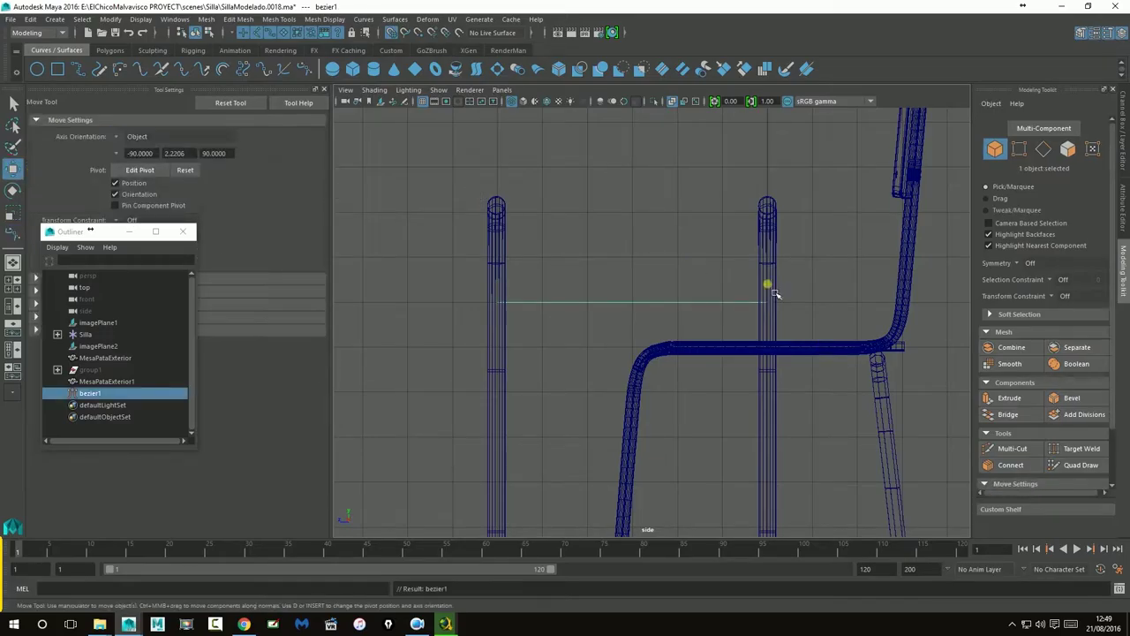
pyautogui.click(694, 263)
# - Duplicate the MesaGrosorPatas profile circle and move the copy out of the construction group
pyautogui.press('space')
pyautogui.moveTo(860, 242); pyautogui.dragTo(875, 217)
pyautogui.press('space')
pyautogui.keyDown('alt'); pyautogui.moveTo(758, 325); pyautogui.dragTo(764, 294); pyautogui.keyUp('alt')
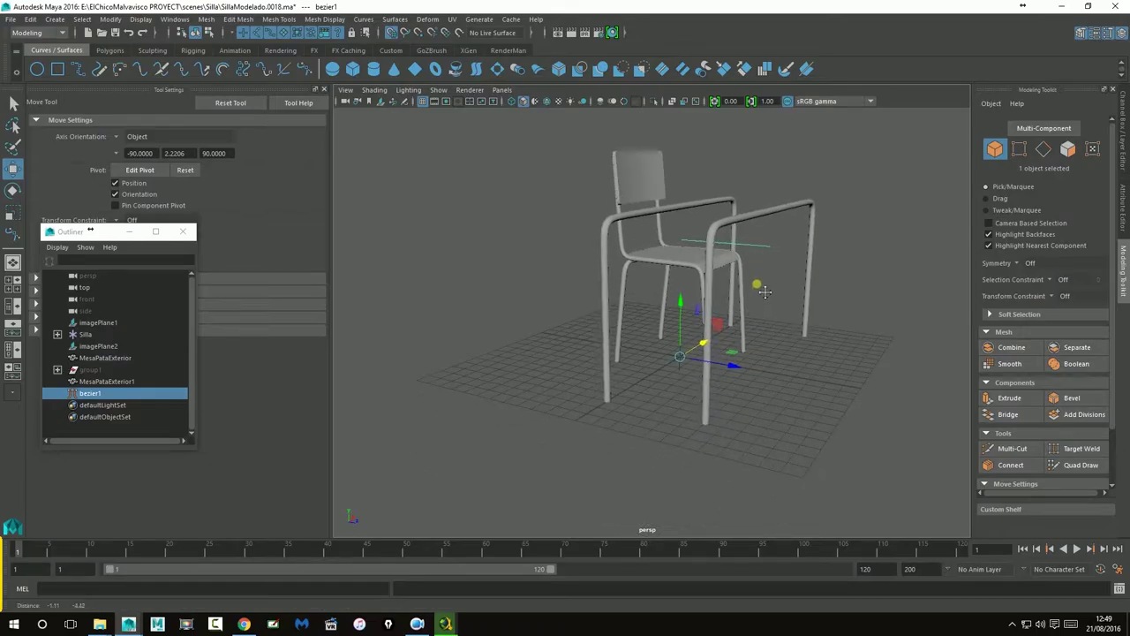
pyautogui.click(57, 369)
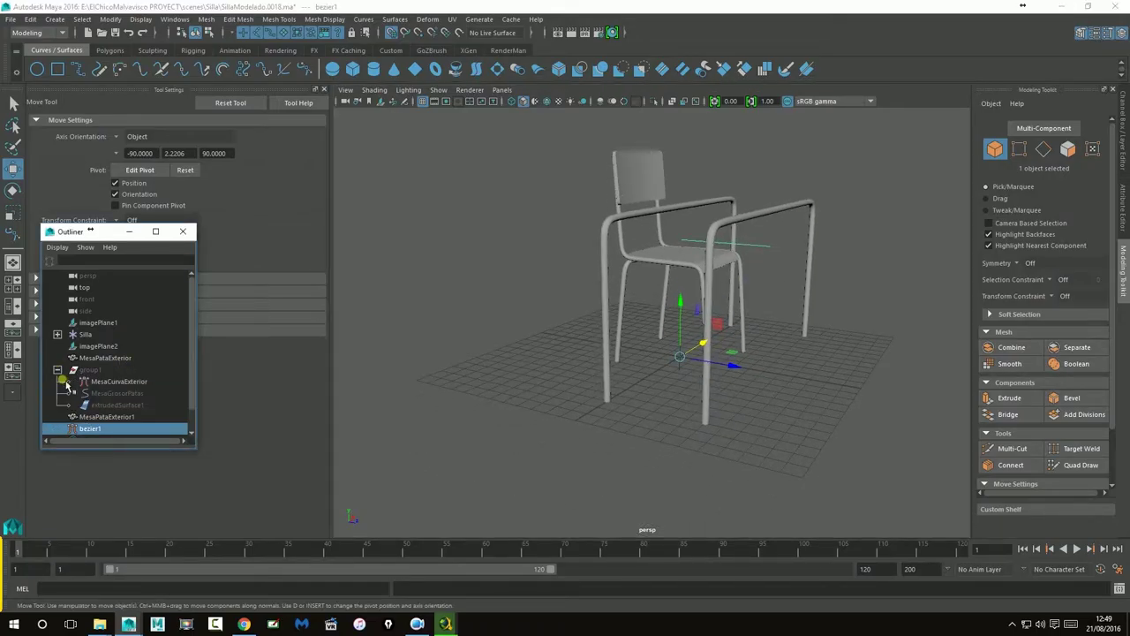
pyautogui.click(110, 394)
pyautogui.hotkey('ctrl', 'd')
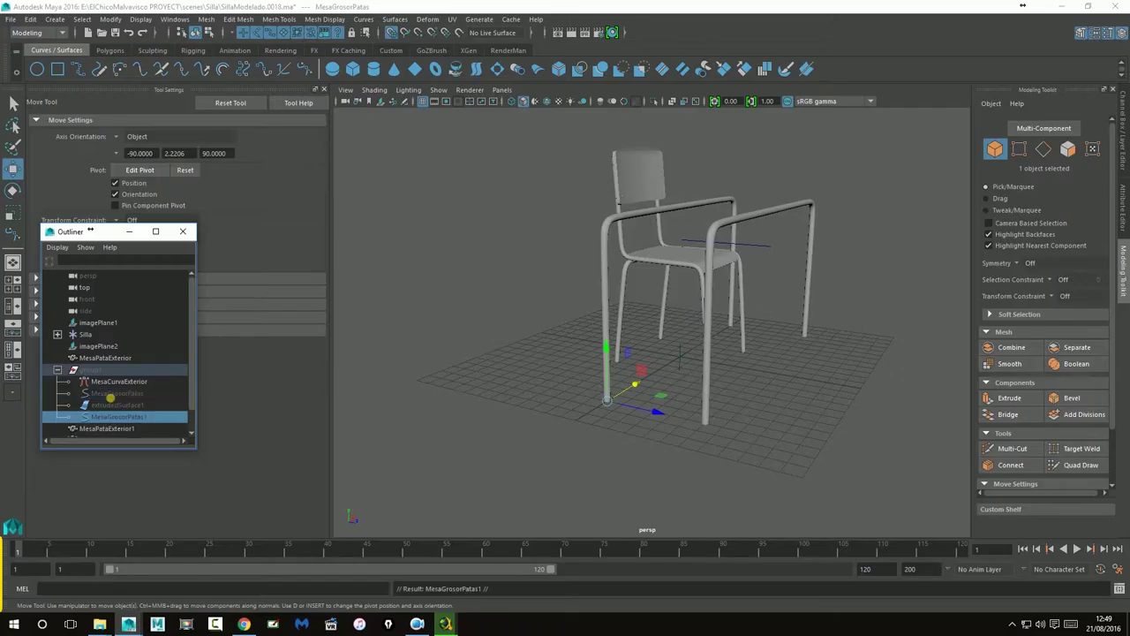
pyautogui.moveTo(107, 423); pyautogui.dragTo(110, 389, button='middle')
pyautogui.doubleClick(113, 417)
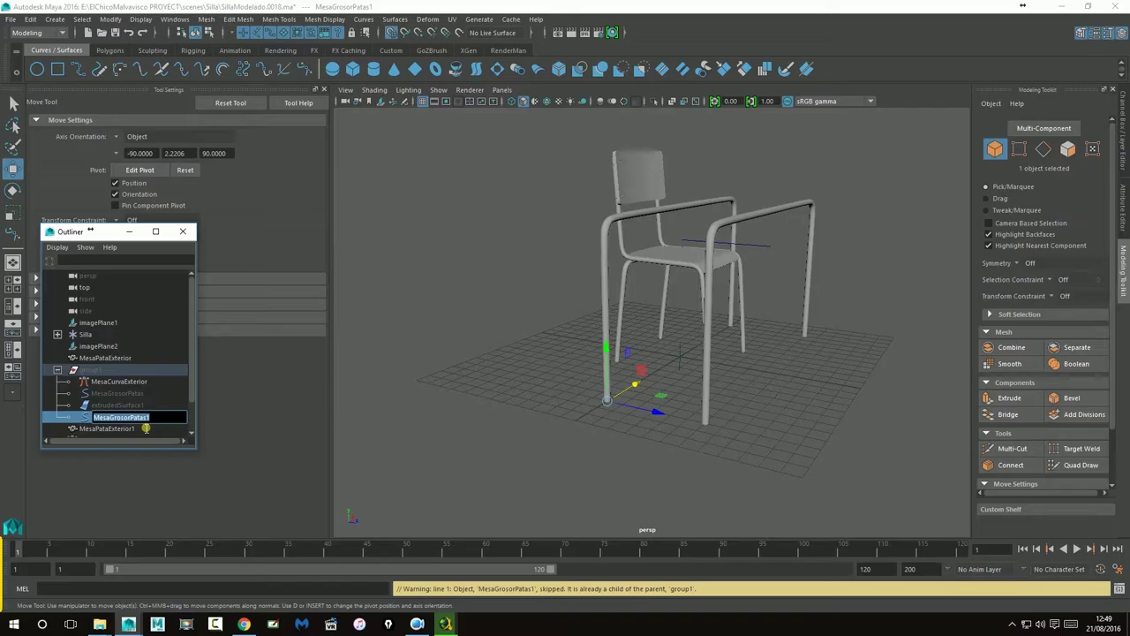
pyautogui.moveTo(89, 417); pyautogui.dragTo(110, 364, button='middle')
# - Move the duplicated profile circle along the width axis to the middle of the frame using grid snapping, and switch that snapping off
pyautogui.moveTo(638, 393); pyautogui.dragTo(748, 366)
pyautogui.keyDown('alt'); pyautogui.moveTo(724, 212); pyautogui.dragTo(682, 235); pyautogui.keyUp('alt')
pyautogui.click(393, 34)
pyautogui.scroll(4, 789, 335)
pyautogui.keyDown('alt'); pyautogui.moveTo(830, 274); pyautogui.dragTo(591, 313, button='middle'); pyautogui.keyUp('alt')
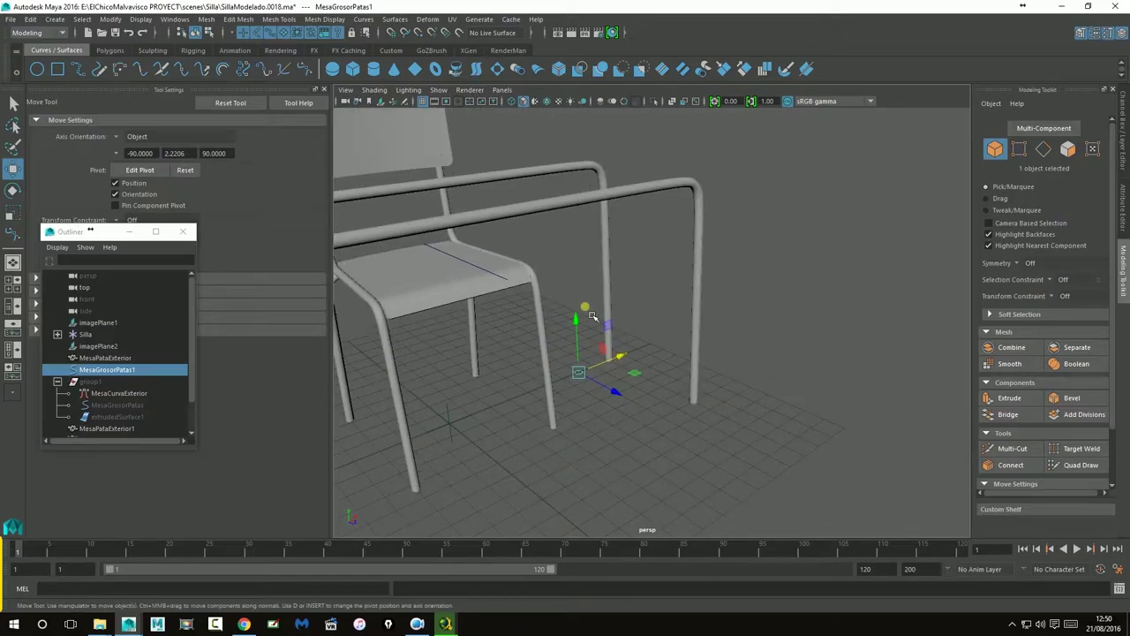
# - Turn on curve snapping and raise the profile circle to the end of the Bezier curve, at Translate Y 8
pyautogui.click(409, 37)
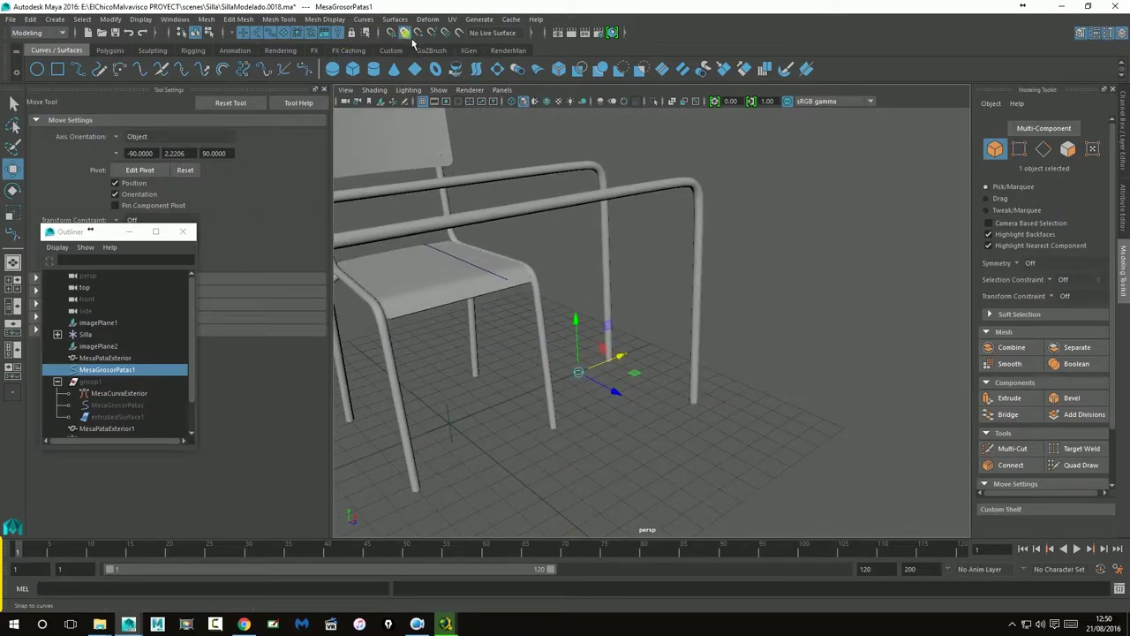
pyautogui.keyDown('alt'); pyautogui.moveTo(606, 332); pyautogui.dragTo(569, 273); pyautogui.keyUp('alt')
pyautogui.moveTo(545, 263); pyautogui.dragTo(585, 274, button='middle')
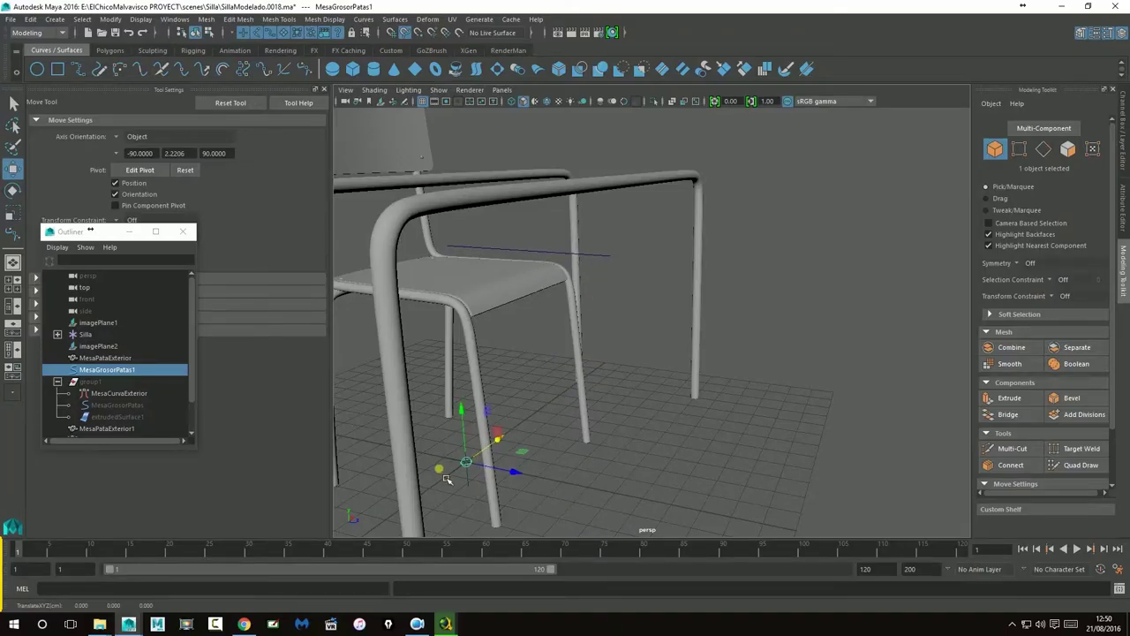
pyautogui.moveTo(468, 419); pyautogui.dragTo(496, 215)
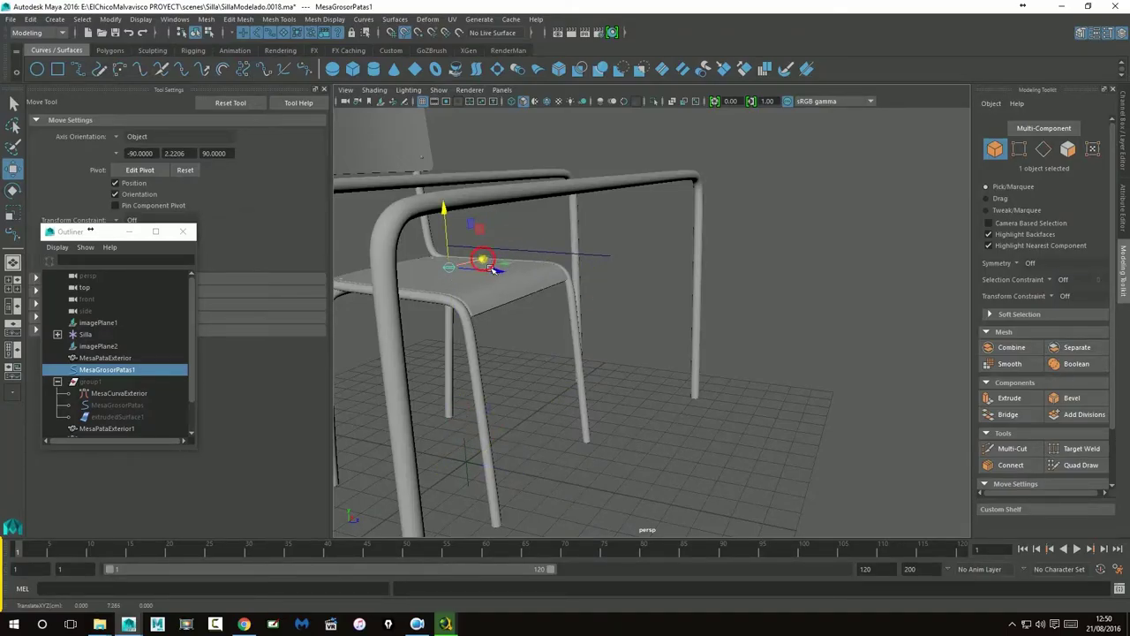
pyautogui.keyDown('alt'); pyautogui.moveTo(518, 316); pyautogui.dragTo(515, 284); pyautogui.keyUp('alt')
pyautogui.keyDown('alt'); pyautogui.moveTo(517, 285); pyautogui.dragTo(550, 293, button='right'); pyautogui.keyUp('alt')
pyautogui.keyDown('alt'); pyautogui.moveTo(550, 292); pyautogui.dragTo(517, 315); pyautogui.keyUp('alt')
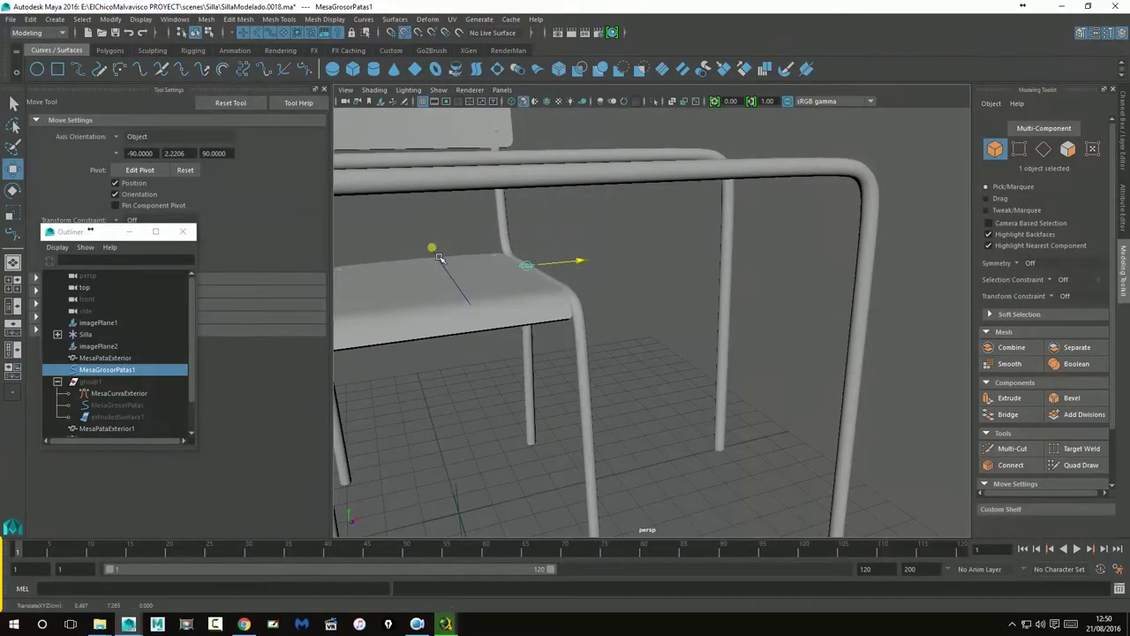
pyautogui.keyDown('alt'); pyautogui.moveTo(566, 410); pyautogui.dragTo(659, 403); pyautogui.keyUp('alt')
pyautogui.moveTo(516, 246); pyautogui.dragTo(522, 208)
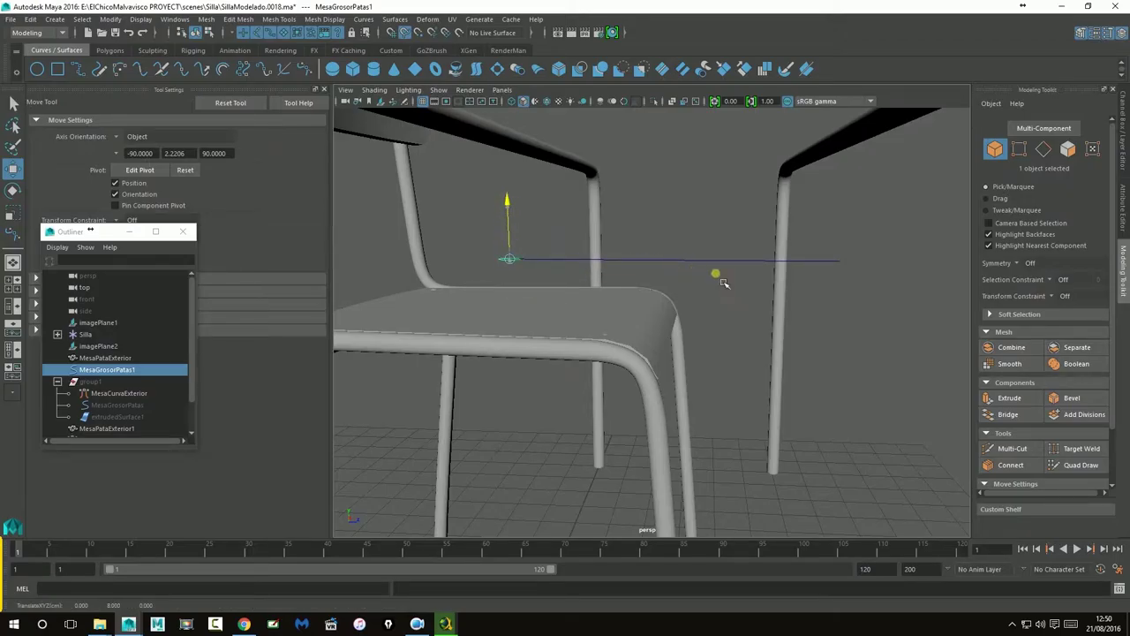
# - Set the profile circle's Rotate X to 90 so it stands perpendicular to the Bezier curve, and deselect it
pyautogui.press('e')
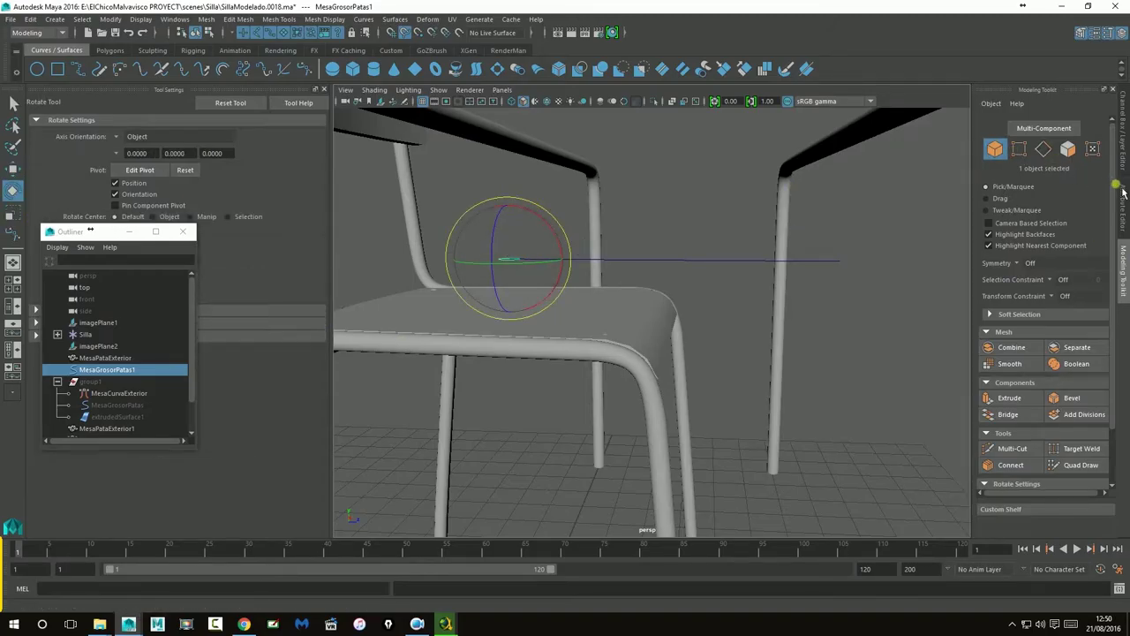
pyautogui.click(1124, 162)
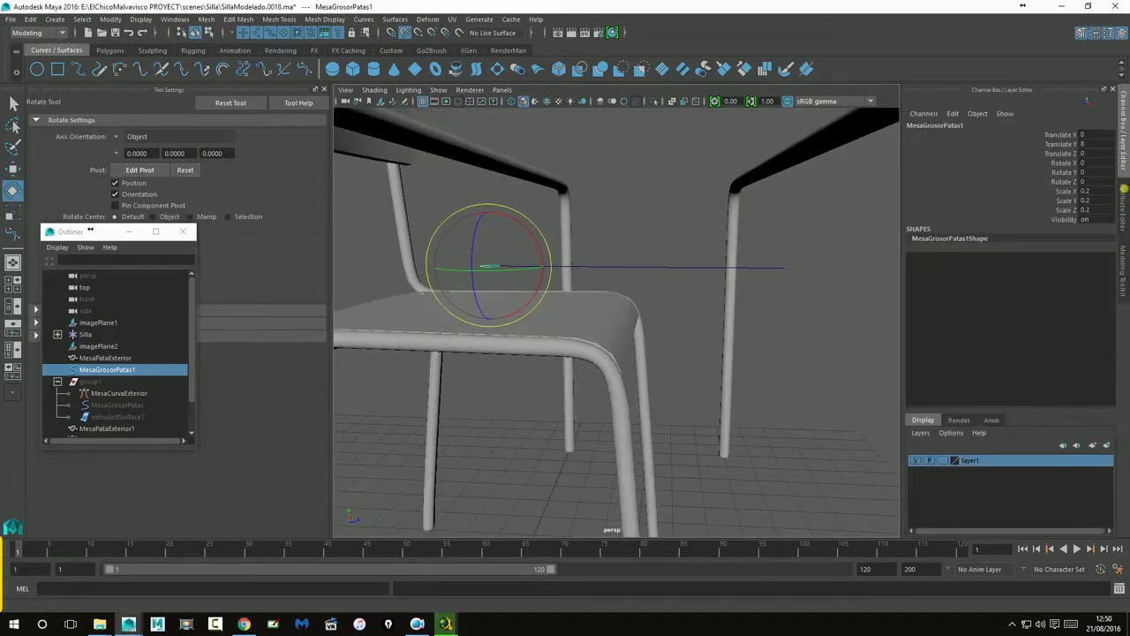
pyautogui.doubleClick(1086, 164)
pyautogui.press('Return')
pyautogui.click(626, 232)
# - Extrude the profile circle along the Bezier curve to form the tubular crossbar surface
pyautogui.moveTo(626, 232)
pyautogui.keyDown('alt'); pyautogui.mouseDown()
pyautogui.moveTo(645, 235)
pyautogui.moveTo(636, 236)
pyautogui.mouseUp(); pyautogui.keyUp('alt')
pyautogui.keyDown('alt'); pyautogui.moveTo(613, 235); pyautogui.dragTo(665, 243, button='right'); pyautogui.keyUp('alt')
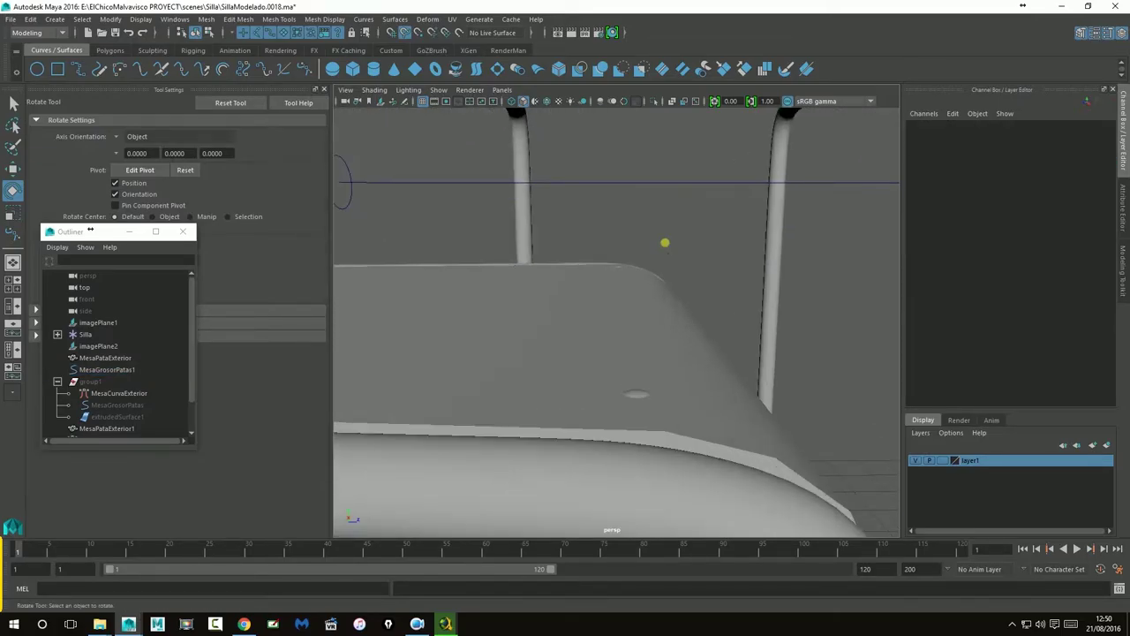
pyautogui.click(367, 217)
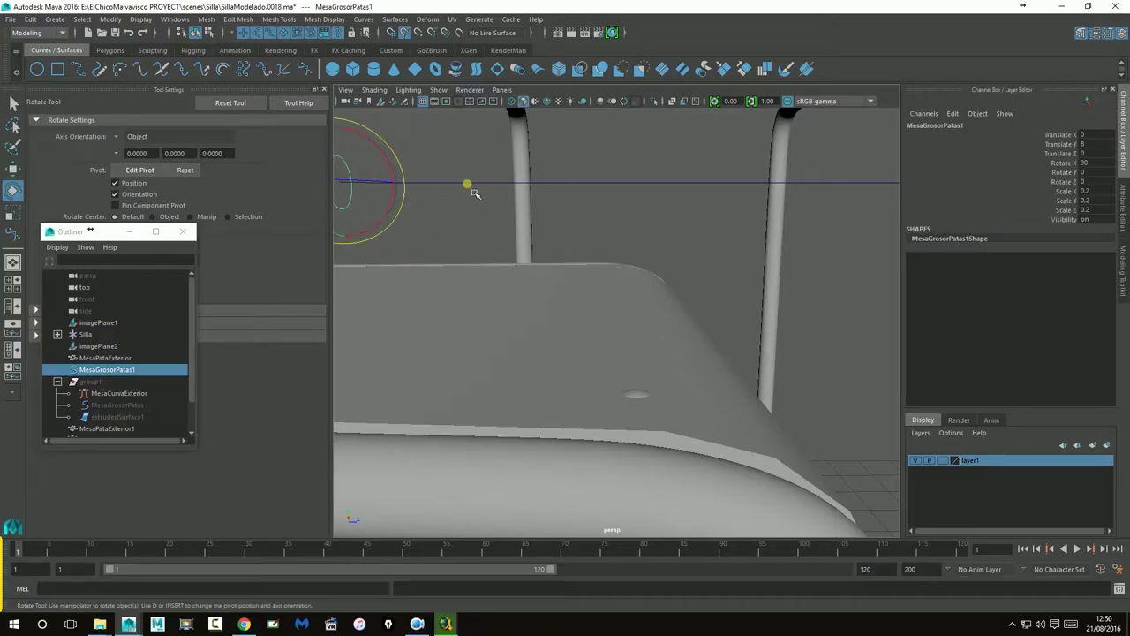
pyautogui.keyDown('shift'); pyautogui.click(471, 188); pyautogui.keyUp('shift')
pyautogui.keyDown('alt'); pyautogui.moveTo(675, 214); pyautogui.dragTo(575, 222, button='right'); pyautogui.keyUp('alt')
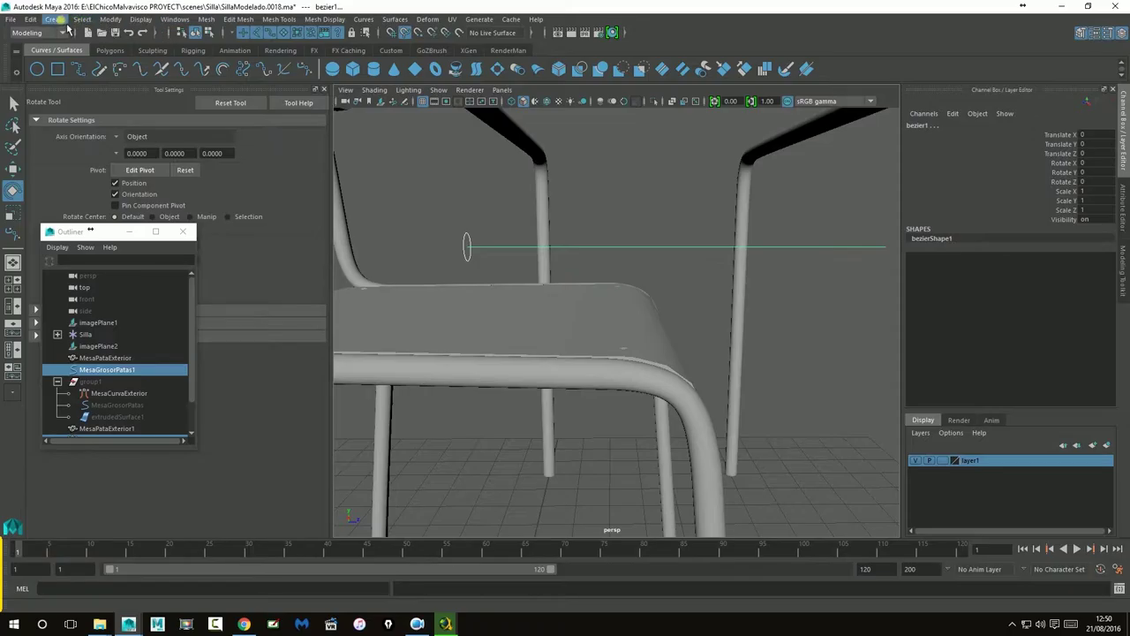
pyautogui.click(395, 19)
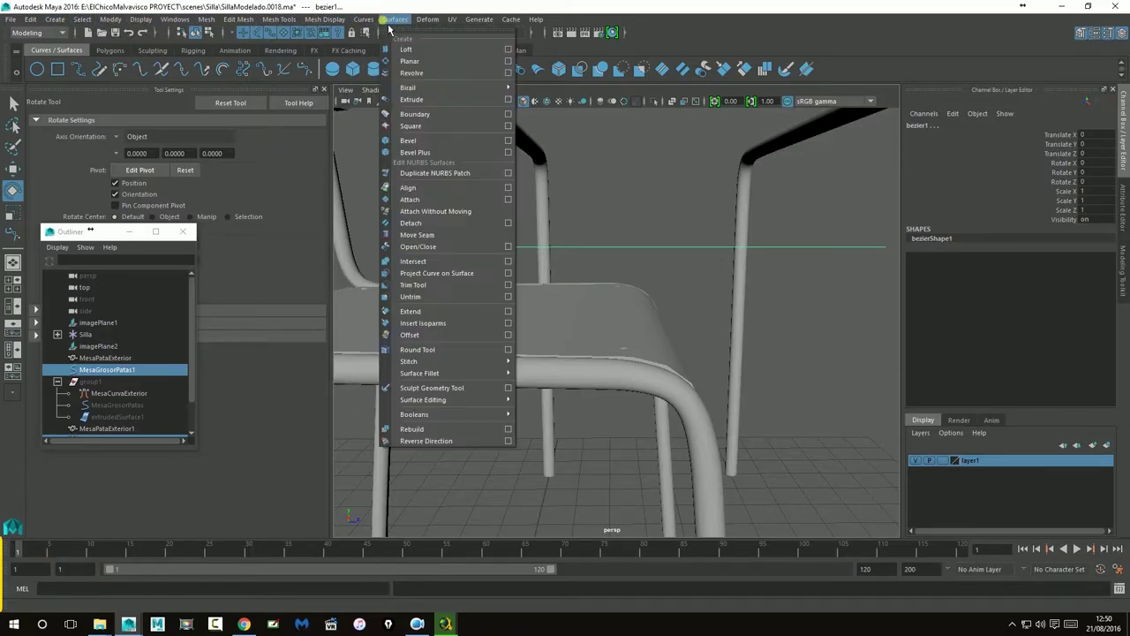
pyautogui.click(411, 99)
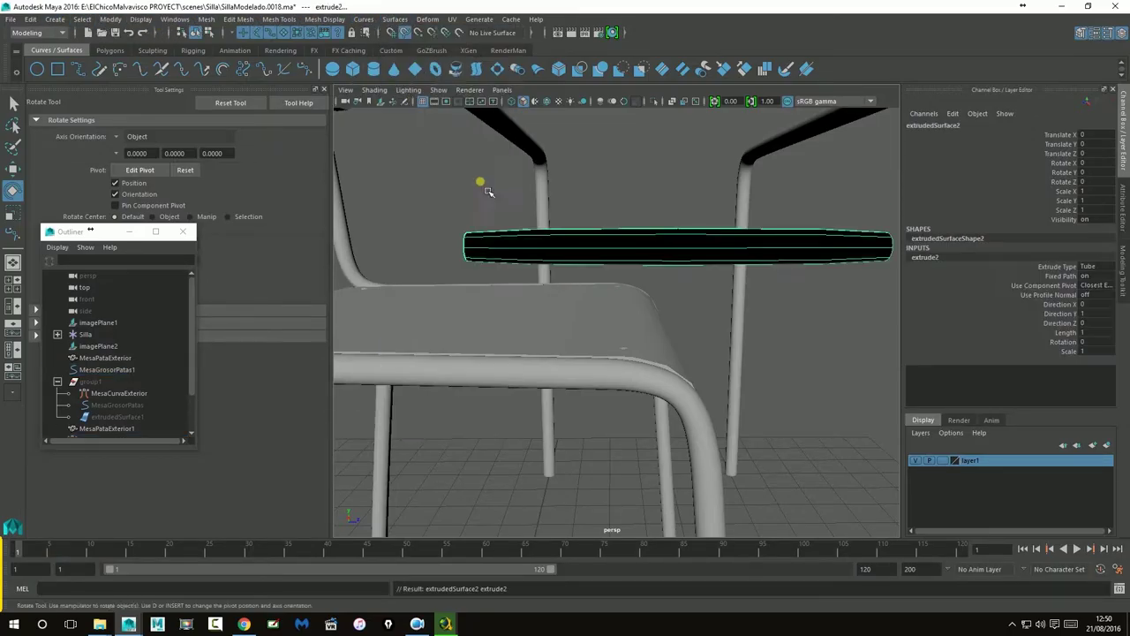
# - Inspect the extruded crossbar from several angles and reverse its surface direction
pyautogui.keyDown('alt'); pyautogui.moveTo(734, 294); pyautogui.dragTo(486, 342); pyautogui.keyUp('alt')
pyautogui.keyDown('alt'); pyautogui.moveTo(485, 342); pyautogui.dragTo(601, 345, button='right'); pyautogui.keyUp('alt')
pyautogui.keyDown('alt'); pyautogui.moveTo(662, 344); pyautogui.dragTo(623, 345); pyautogui.keyUp('alt')
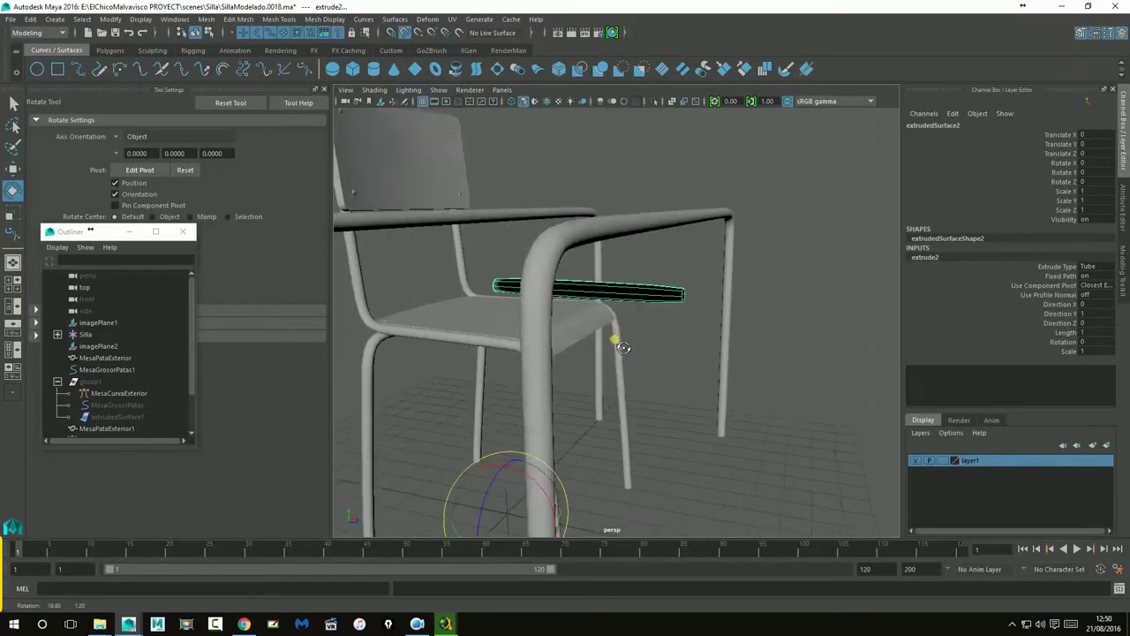
pyautogui.keyDown('alt'); pyautogui.moveTo(623, 345); pyautogui.dragTo(757, 339, button='right'); pyautogui.keyUp('alt')
pyautogui.keyDown('alt'); pyautogui.moveTo(758, 338); pyautogui.dragTo(689, 298); pyautogui.keyUp('alt')
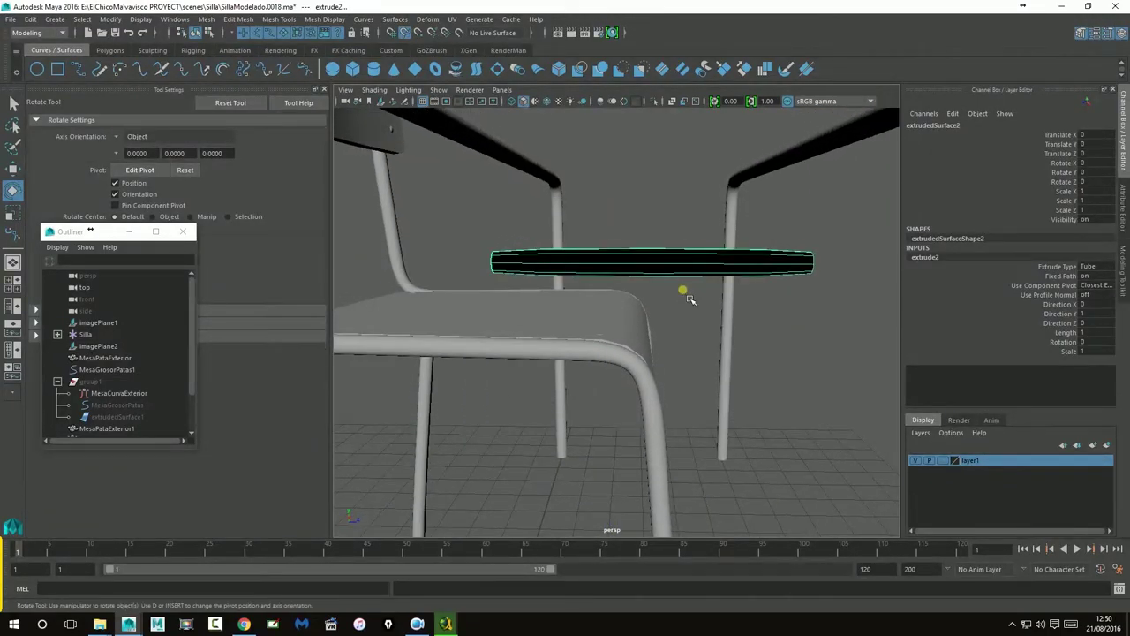
pyautogui.moveTo(709, 274)
pyautogui.mouseDown(button='right')
pyautogui.moveTo(706, 558)
pyautogui.moveTo(680, 252)
pyautogui.moveTo(638, 242)
pyautogui.moveTo(679, 271)
pyautogui.moveTo(724, 262)
pyautogui.mouseUp(button='right')
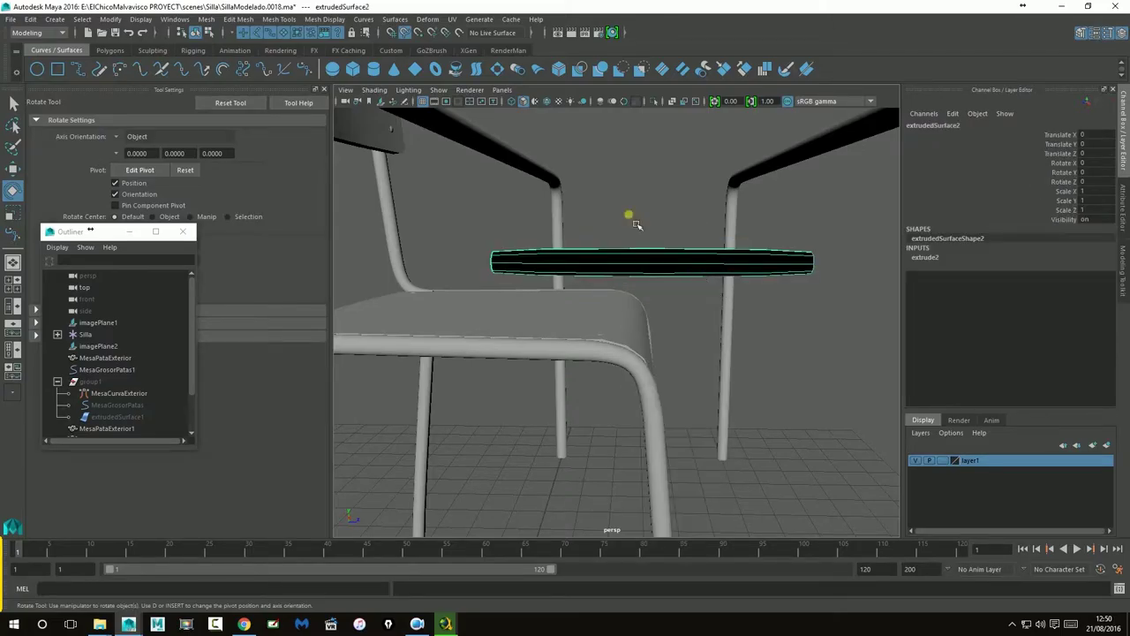
pyautogui.click(395, 18)
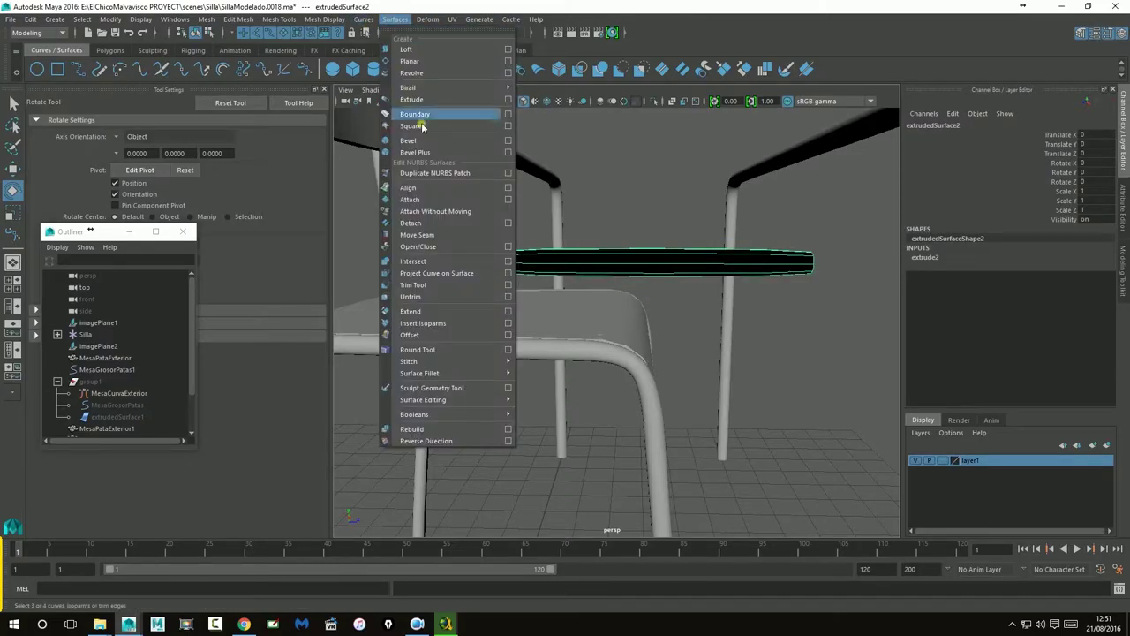
pyautogui.click(428, 441)
pyautogui.keyDown('alt'); pyautogui.moveTo(647, 262); pyautogui.dragTo(732, 331); pyautogui.keyUp('alt')
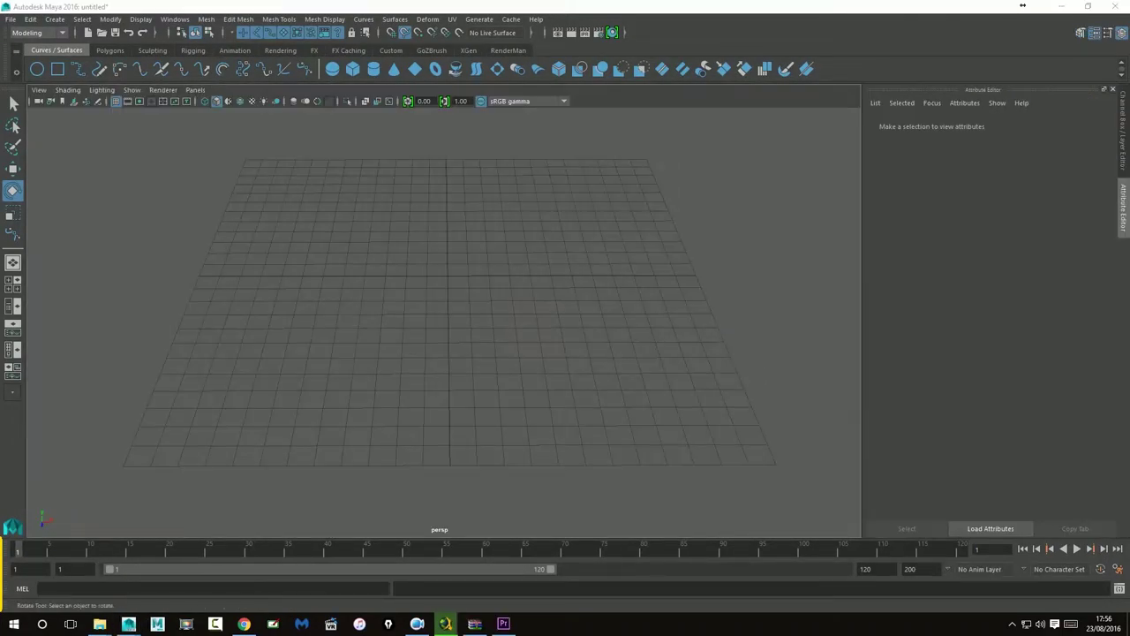
pyautogui.click(420, 324)
pyautogui.keyDown('alt'); pyautogui.moveTo(424, 324); pyautogui.dragTo(424, 329, button='middle'); pyautogui.keyUp('alt')
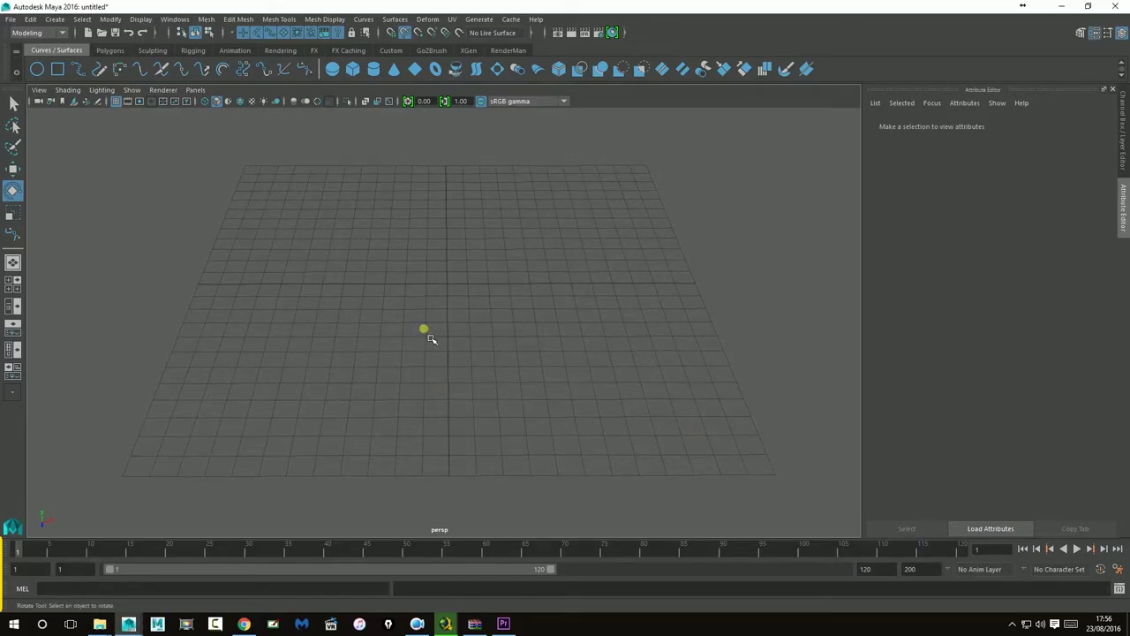
# - Draw a straight two-point Bezier curve across the front of the grid with grid snapping on
pyautogui.click(55, 19)
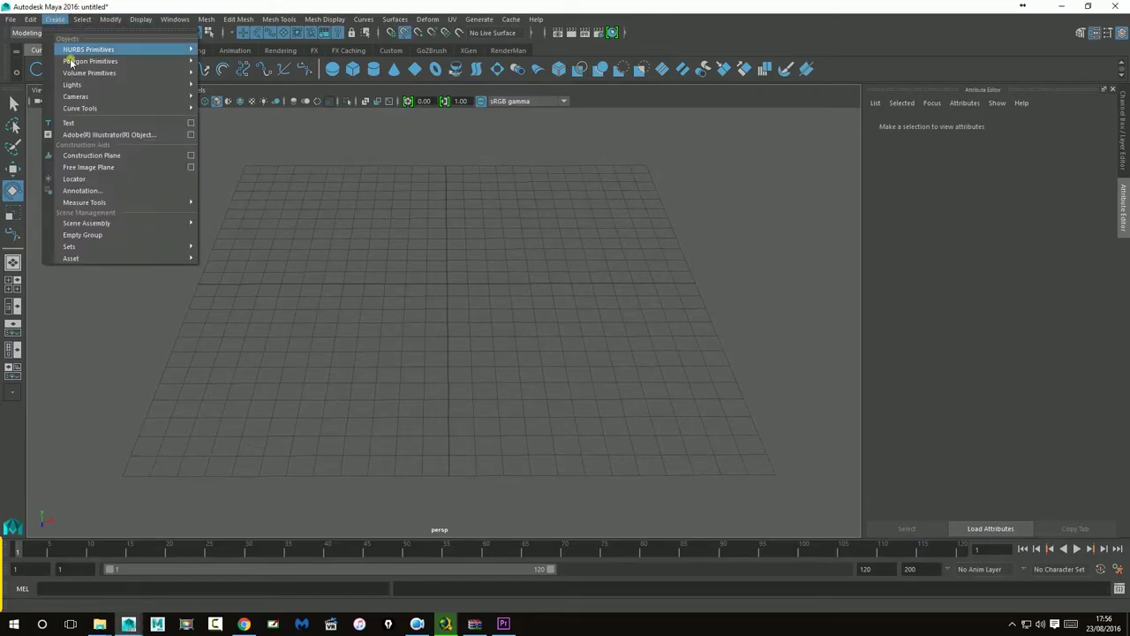
pyautogui.moveTo(81, 99)
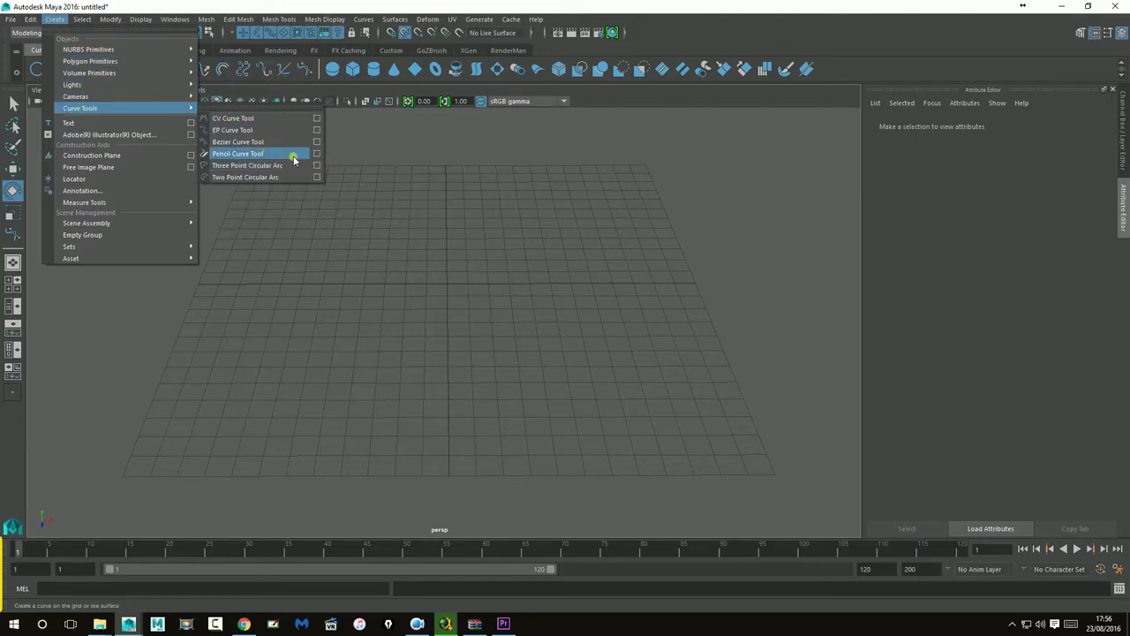
pyautogui.click(254, 142)
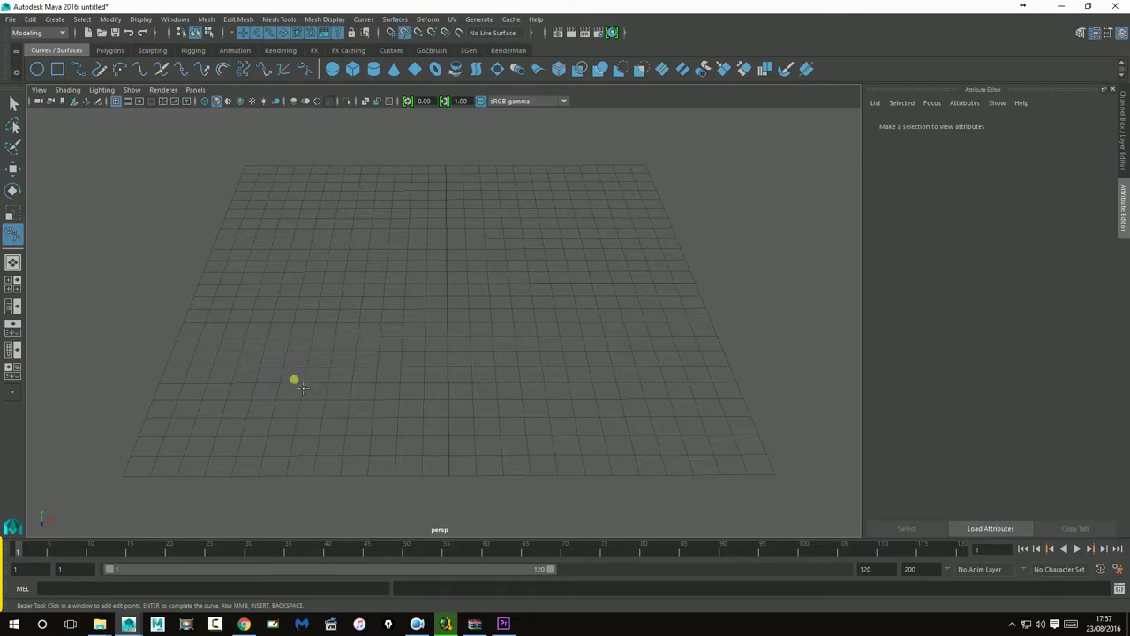
pyautogui.click(391, 33)
pyautogui.click(249, 359)
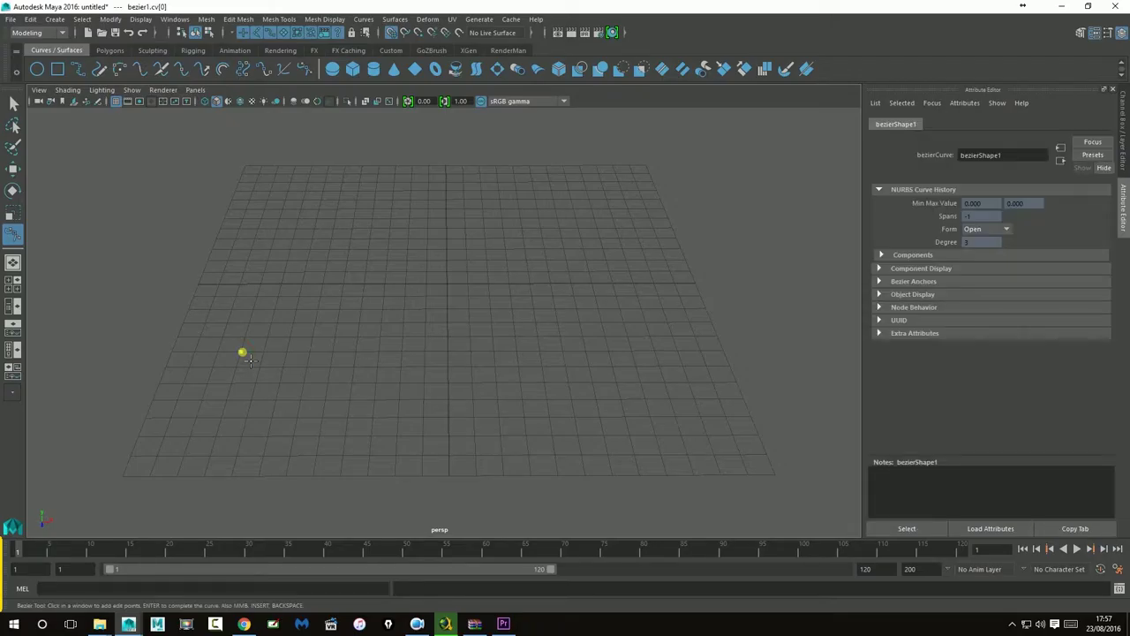
pyautogui.click(619, 360)
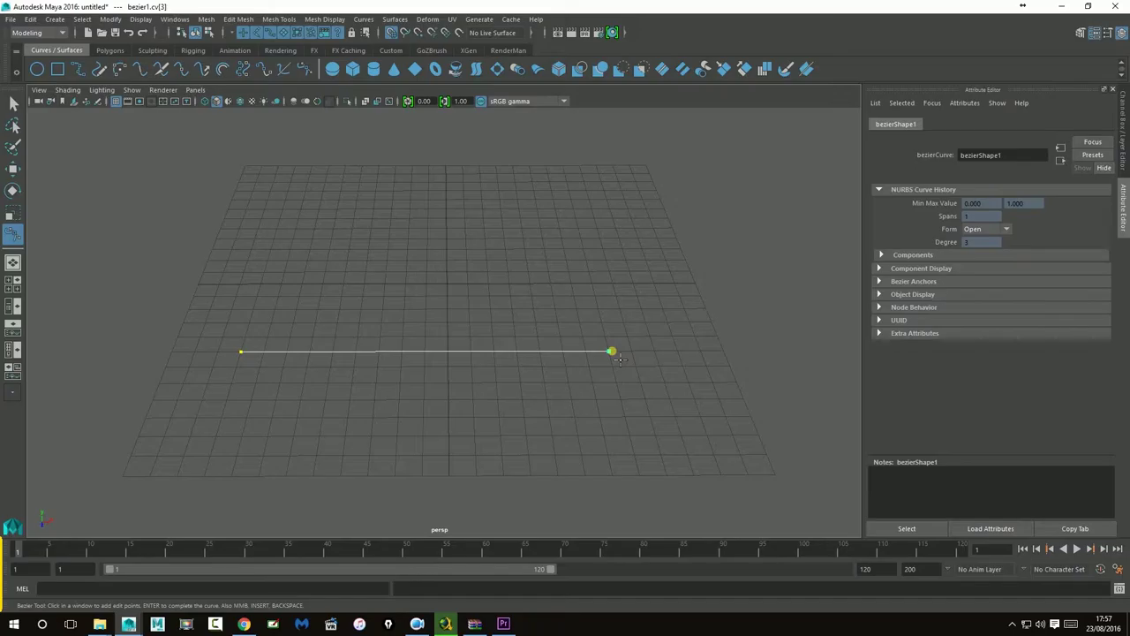
pyautogui.press('Return')
# - Create a NURBS circle and, with curve snapping on, place it at the curve's start at -8, 0, 5
pyautogui.click(13, 168)
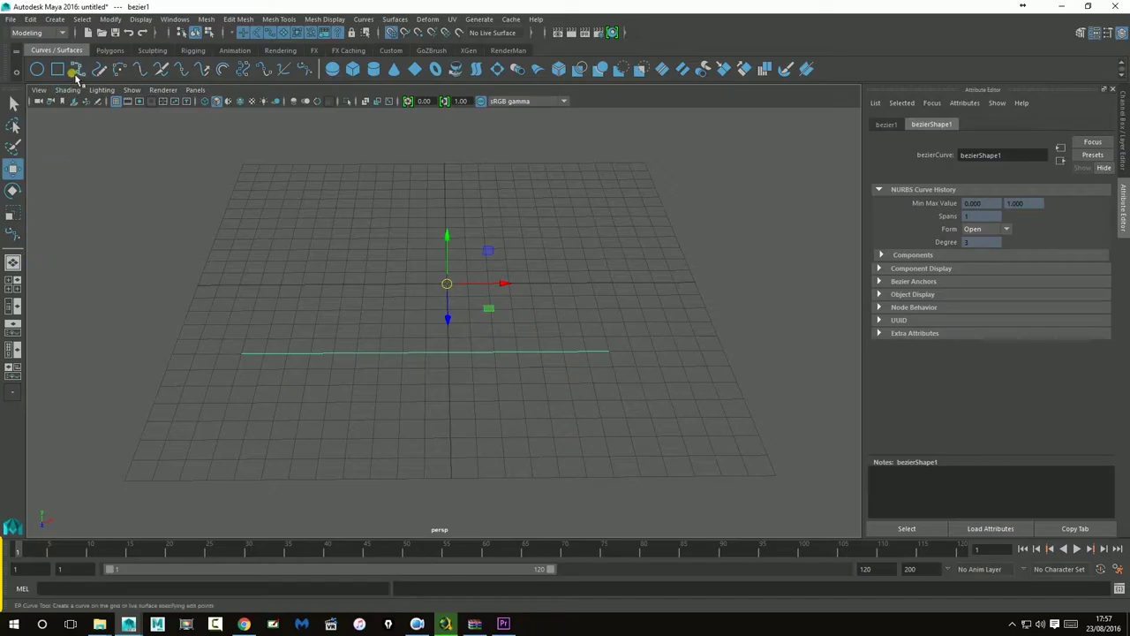
pyautogui.click(37, 68)
pyautogui.moveTo(500, 283); pyautogui.dragTo(316, 285)
pyautogui.moveTo(308, 377); pyautogui.dragTo(279, 346, button='middle')
pyautogui.click(392, 34)
pyautogui.click(406, 33)
pyautogui.moveTo(391, 354); pyautogui.dragTo(180, 349, button='middle')
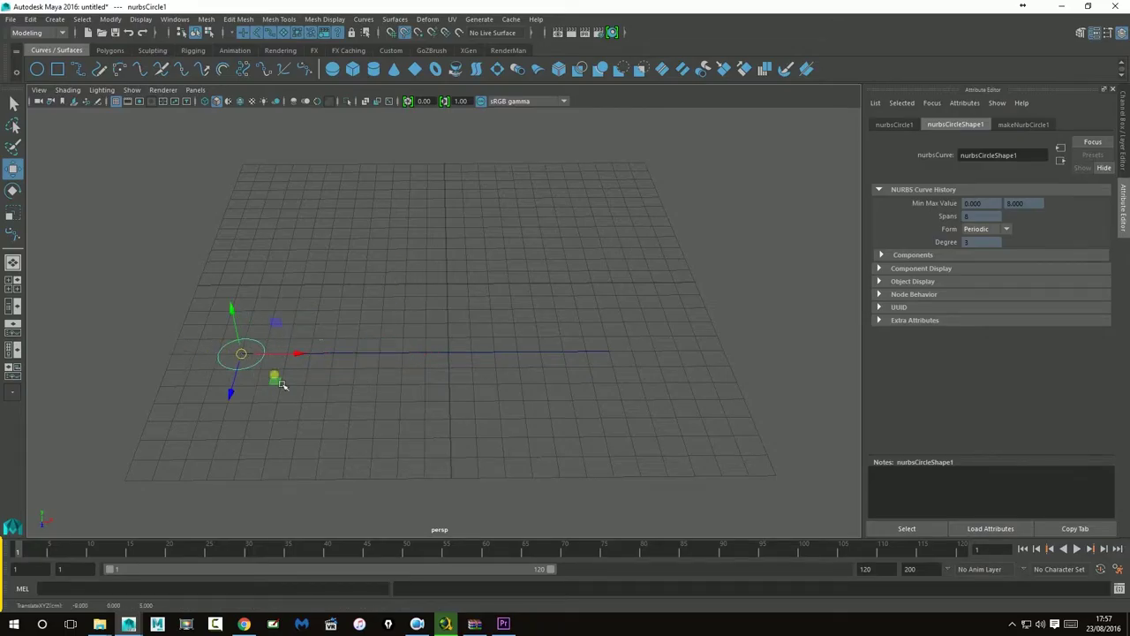
# - Rotate the circle upright so it stands perpendicular to the Bezier curve, and clear the selection
pyautogui.click(13, 190)
pyautogui.moveTo(288, 341); pyautogui.dragTo(323, 398)
pyautogui.keyDown('shift'); pyautogui.click(375, 356); pyautogui.keyUp('shift')
pyautogui.keyDown('alt'); pyautogui.moveTo(477, 386); pyautogui.dragTo(518, 378, button='middle'); pyautogui.keyUp('alt')
pyautogui.click(182, 212)
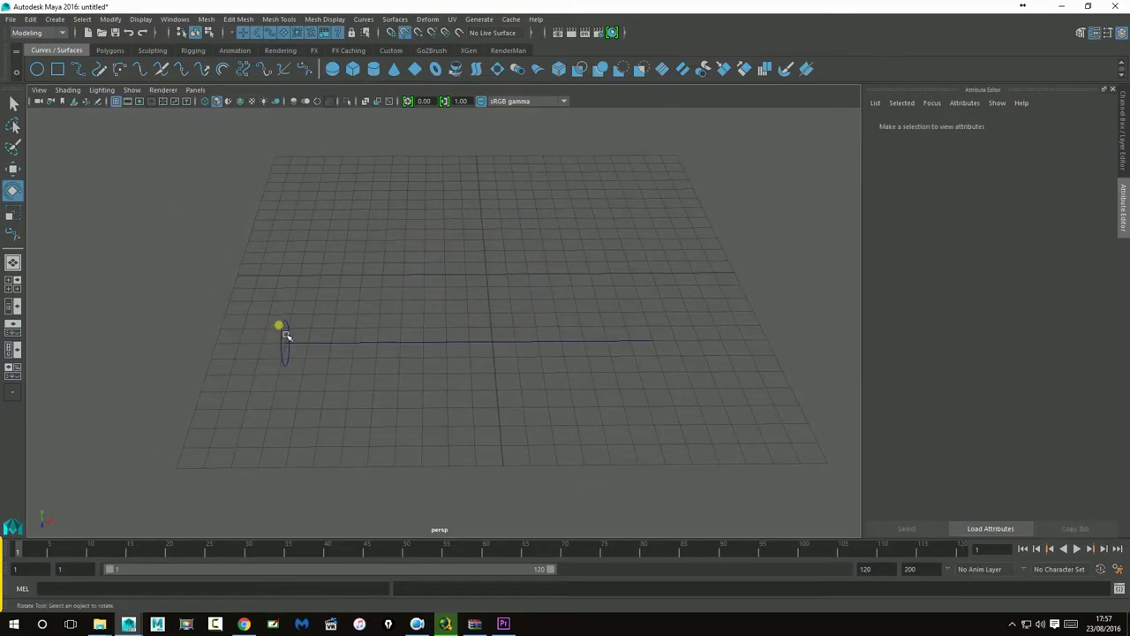
# - Extrude the circle along the Bezier curve and inspect the resulting tube from several angles
pyautogui.click(284, 329)
pyautogui.click(435, 350)
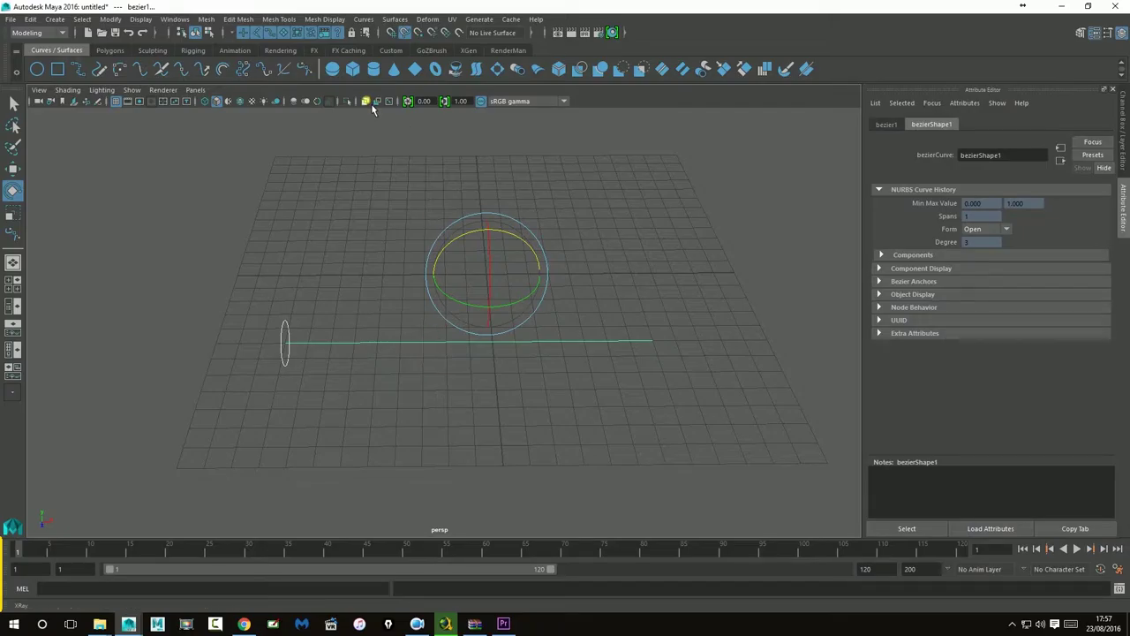
pyautogui.keyDown('alt'); pyautogui.moveTo(411, 353); pyautogui.dragTo(503, 283); pyautogui.keyUp('alt')
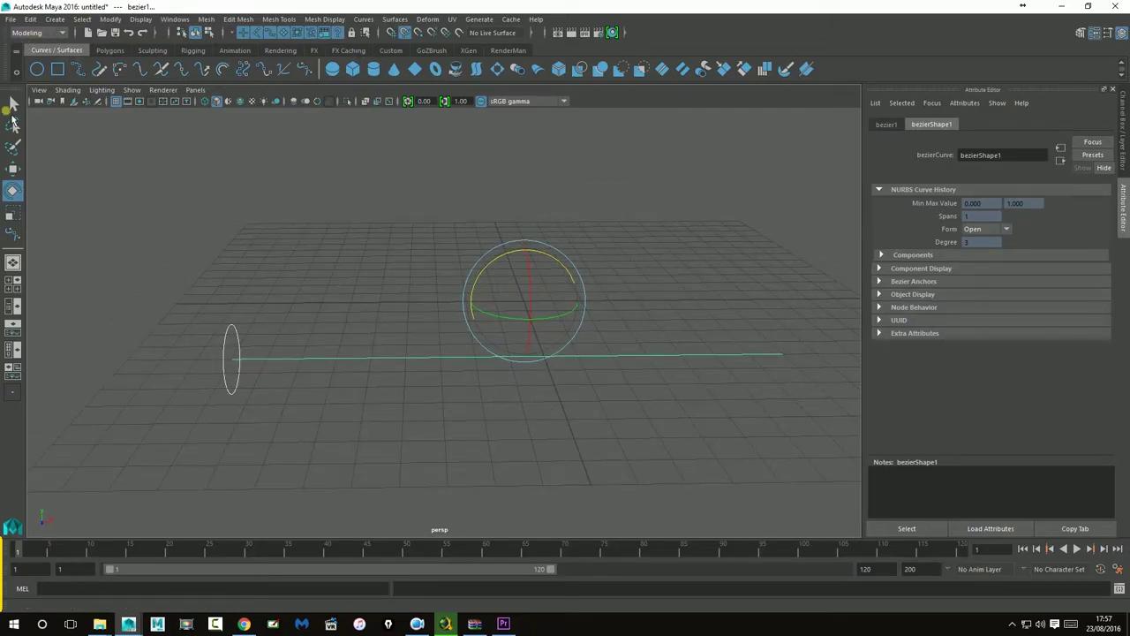
pyautogui.click(14, 168)
pyautogui.click(395, 21)
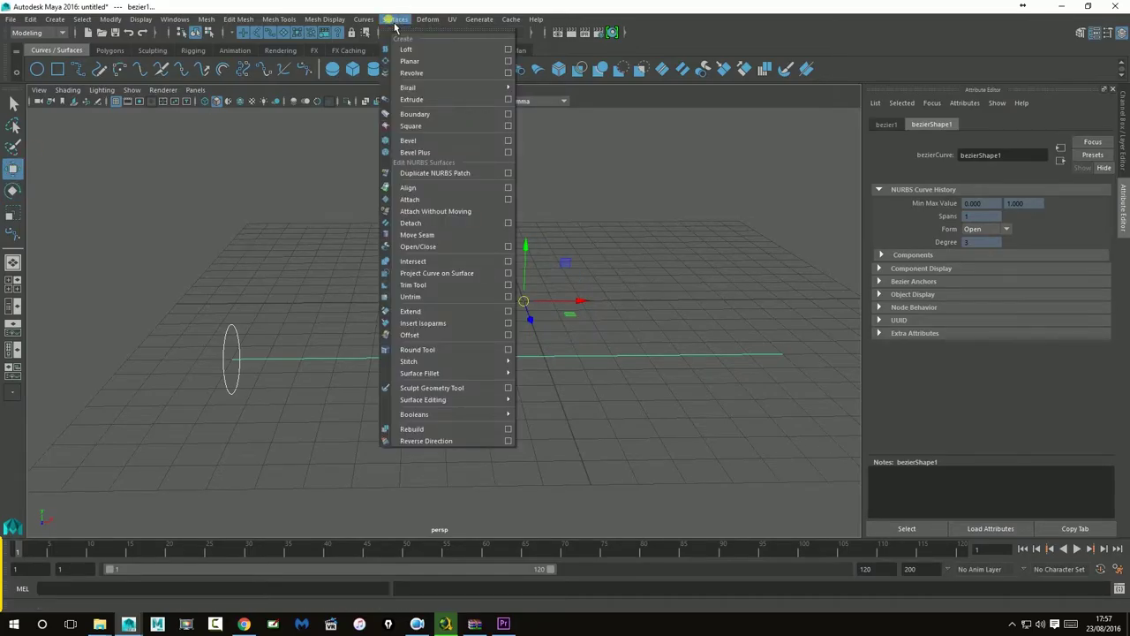
pyautogui.click(412, 100)
pyautogui.keyDown('alt'); pyautogui.moveTo(701, 335); pyautogui.dragTo(680, 221); pyautogui.keyUp('alt')
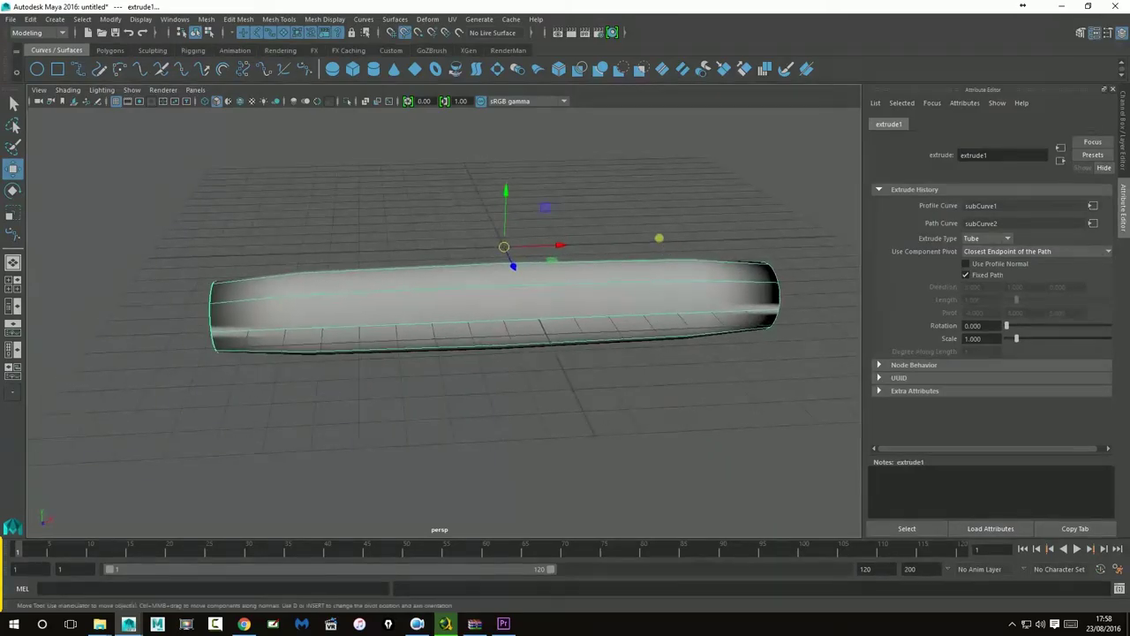
pyautogui.keyDown('alt'); pyautogui.moveTo(343, 378); pyautogui.dragTo(397, 399); pyautogui.keyUp('alt')
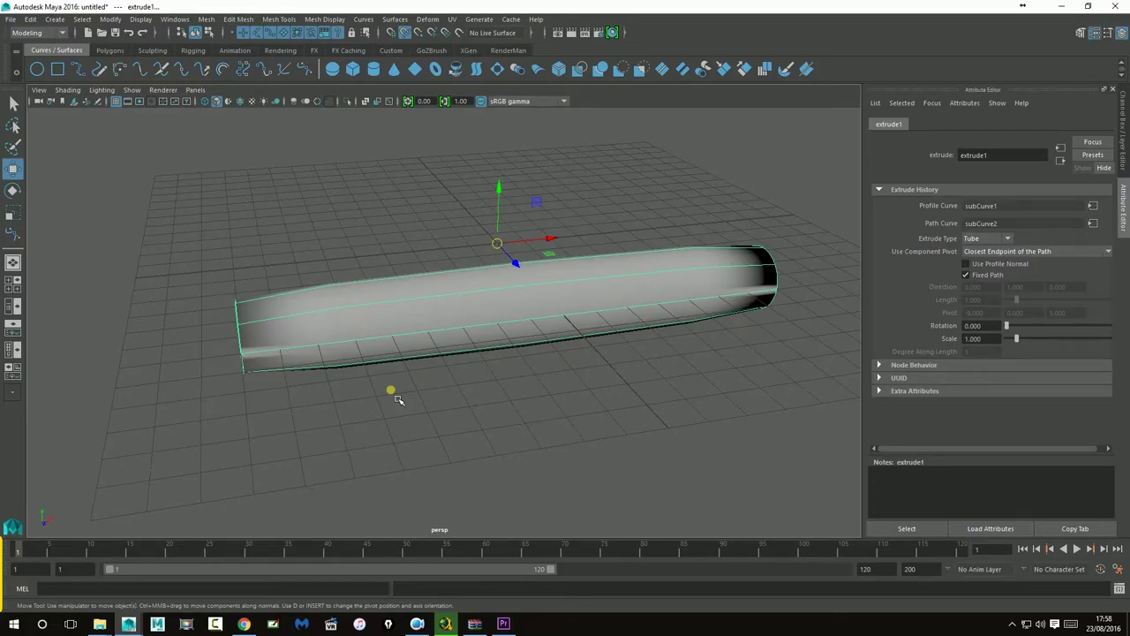
pyautogui.keyDown('alt'); pyautogui.moveTo(267, 201); pyautogui.dragTo(268, 243); pyautogui.keyUp('alt')
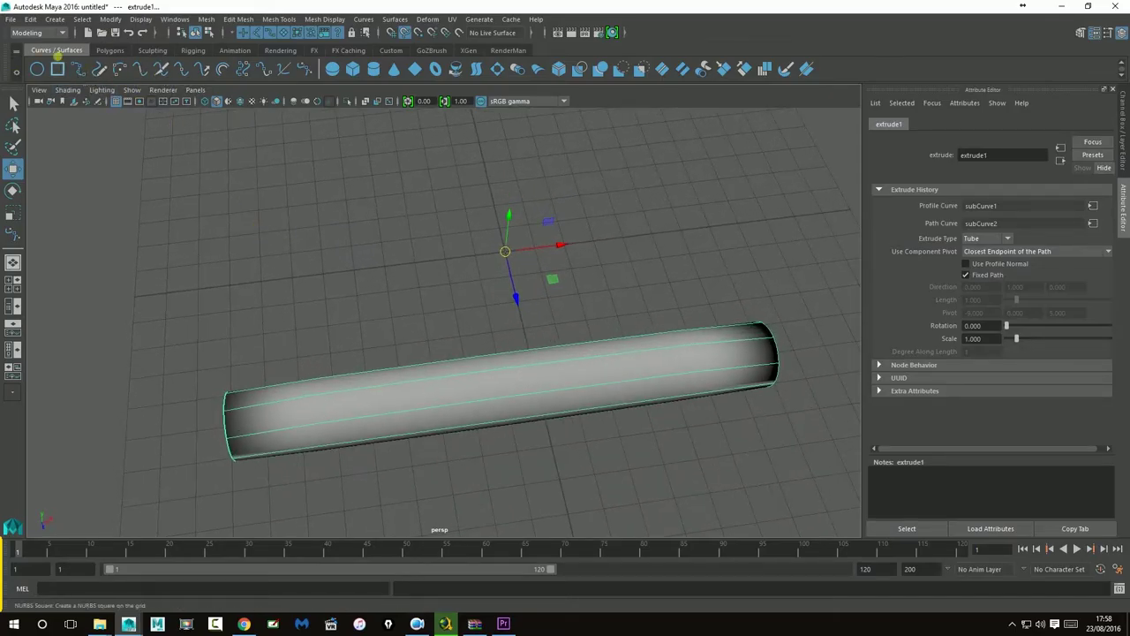
# - Draw a second Bezier curve behind the tube from two anchor points with pulled-out tangent handles along the line
pyautogui.click(55, 19)
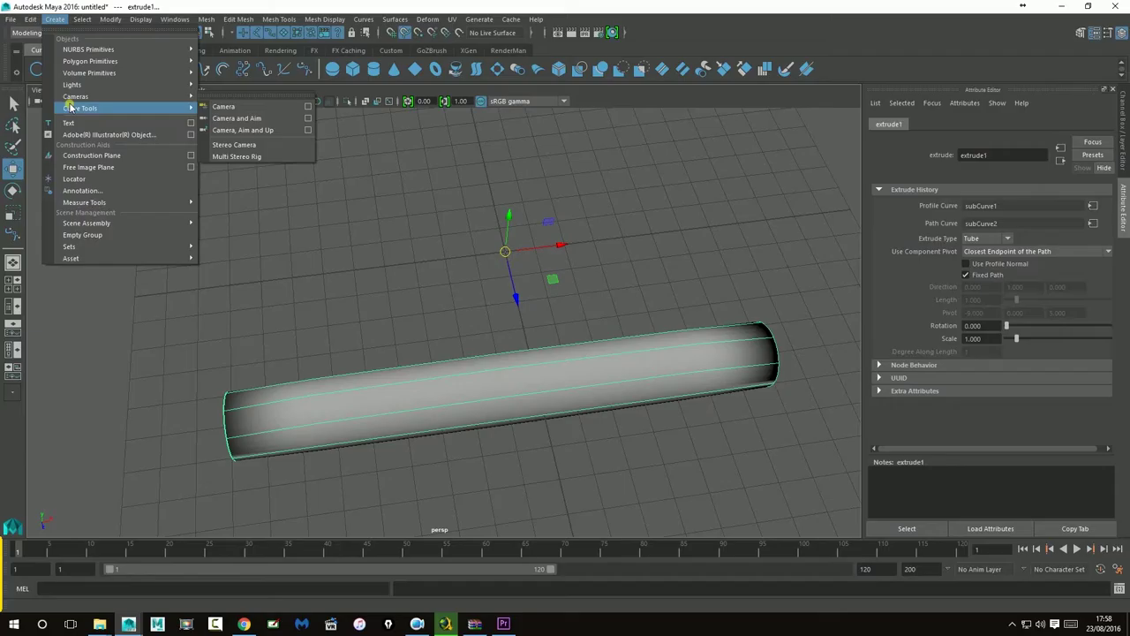
pyautogui.moveTo(79, 108)
pyautogui.click(234, 142)
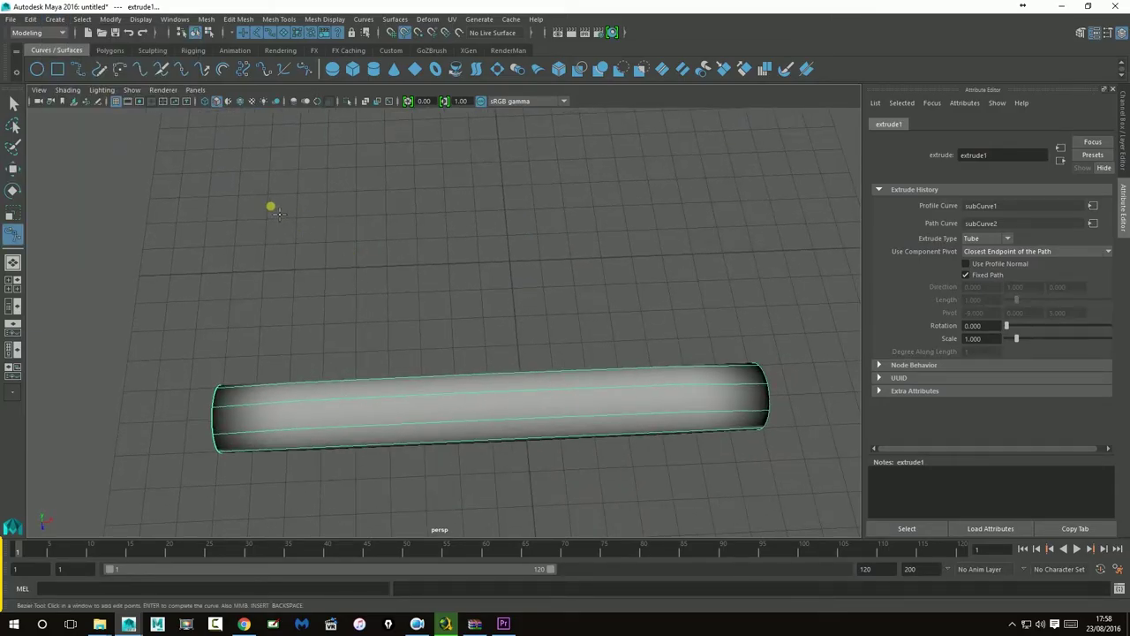
pyautogui.keyDown('alt'); pyautogui.moveTo(508, 236); pyautogui.dragTo(527, 256); pyautogui.keyUp('alt')
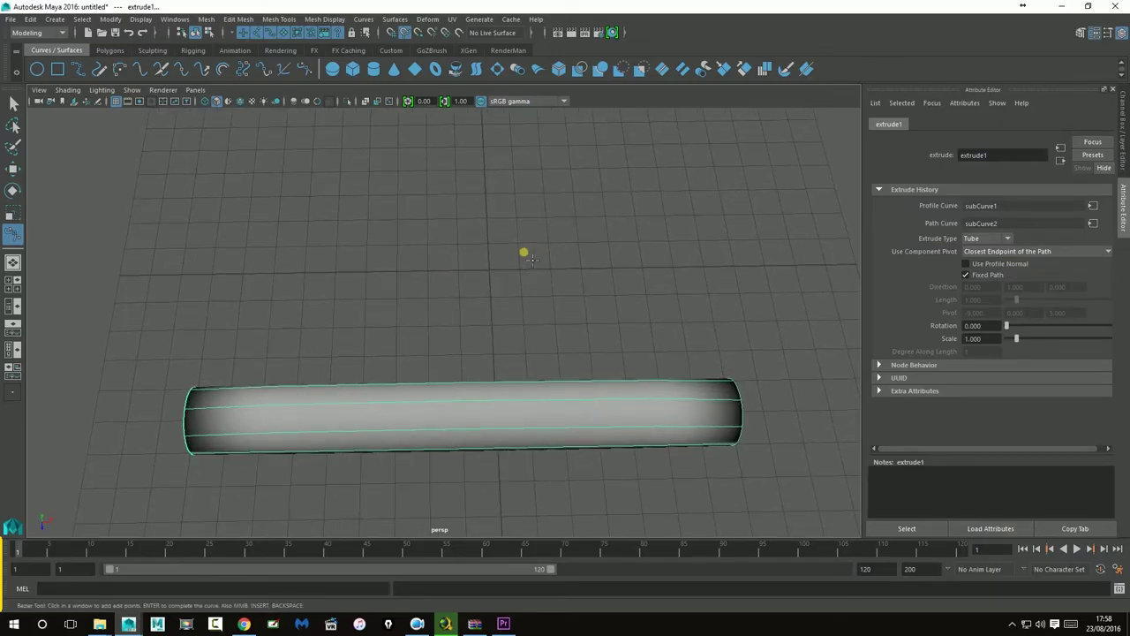
pyautogui.click(228, 205)
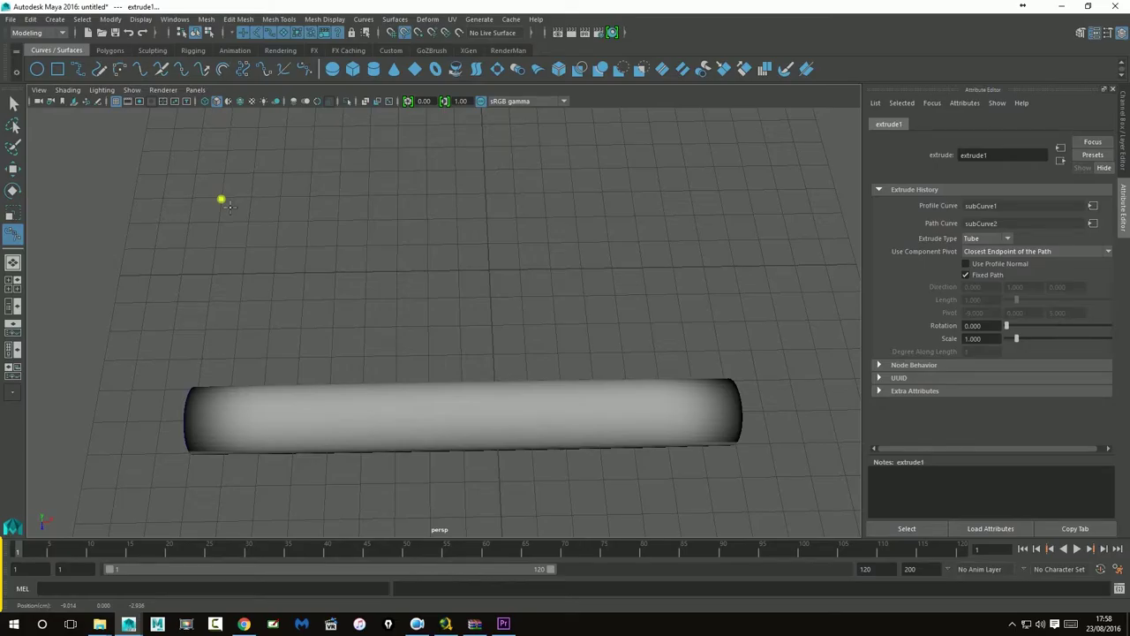
pyautogui.moveTo(221, 200); pyautogui.dragTo(250, 198)
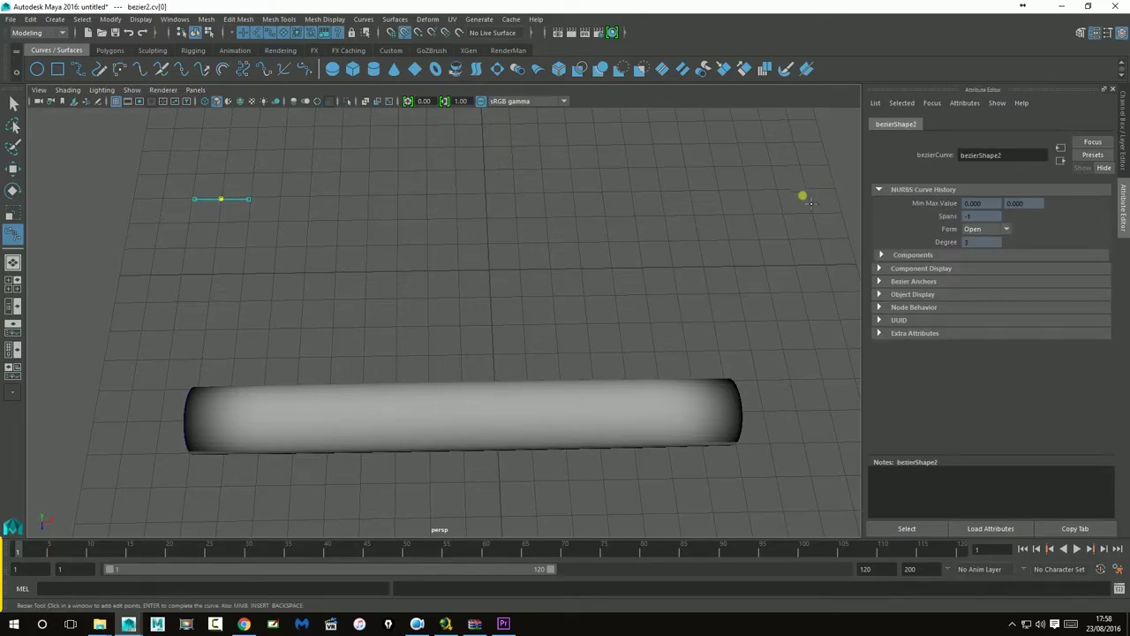
pyautogui.click(662, 192)
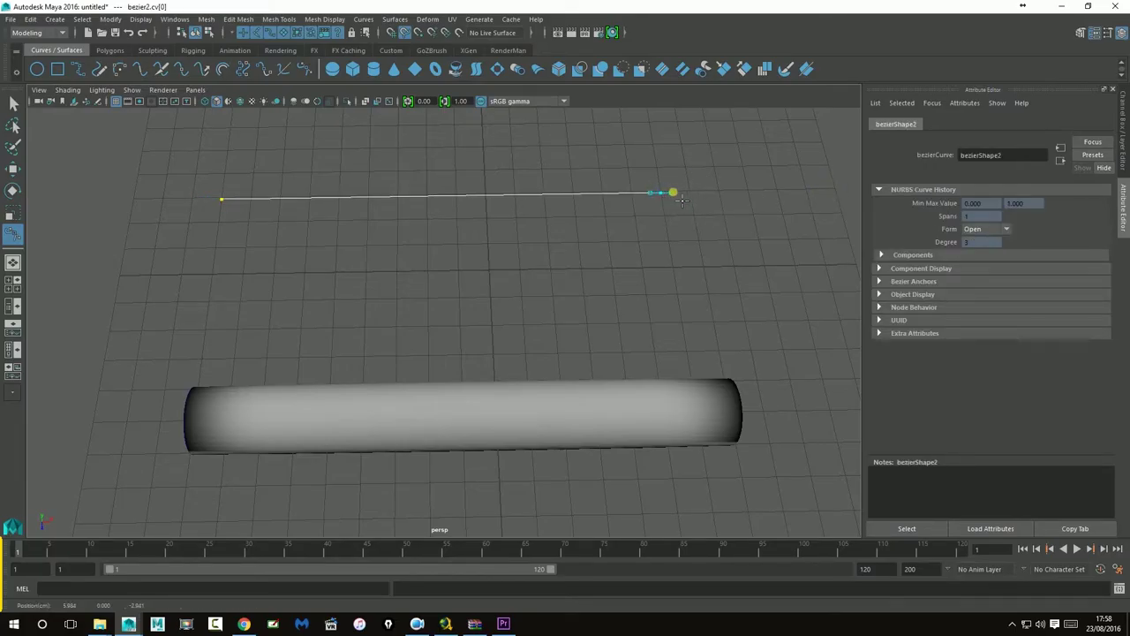
pyautogui.press('w')
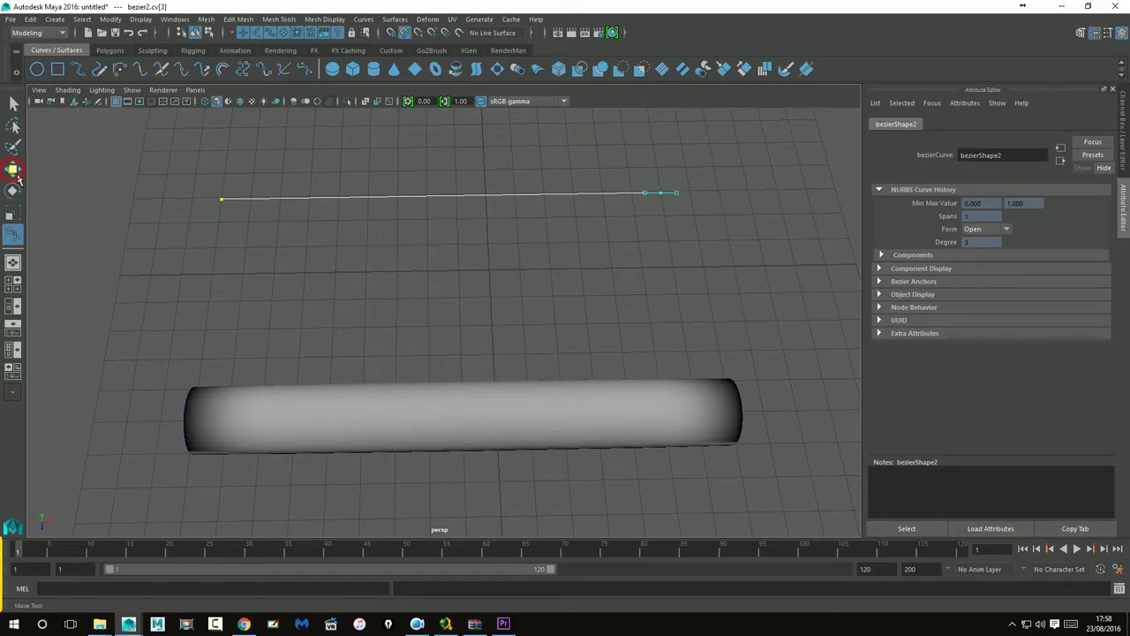
# - Show the Outliner and duplicate the first tube's profile circle, nurbsCircle1
pyautogui.keyDown('alt'); pyautogui.moveTo(433, 285); pyautogui.dragTo(151, 157); pyautogui.keyUp('alt')
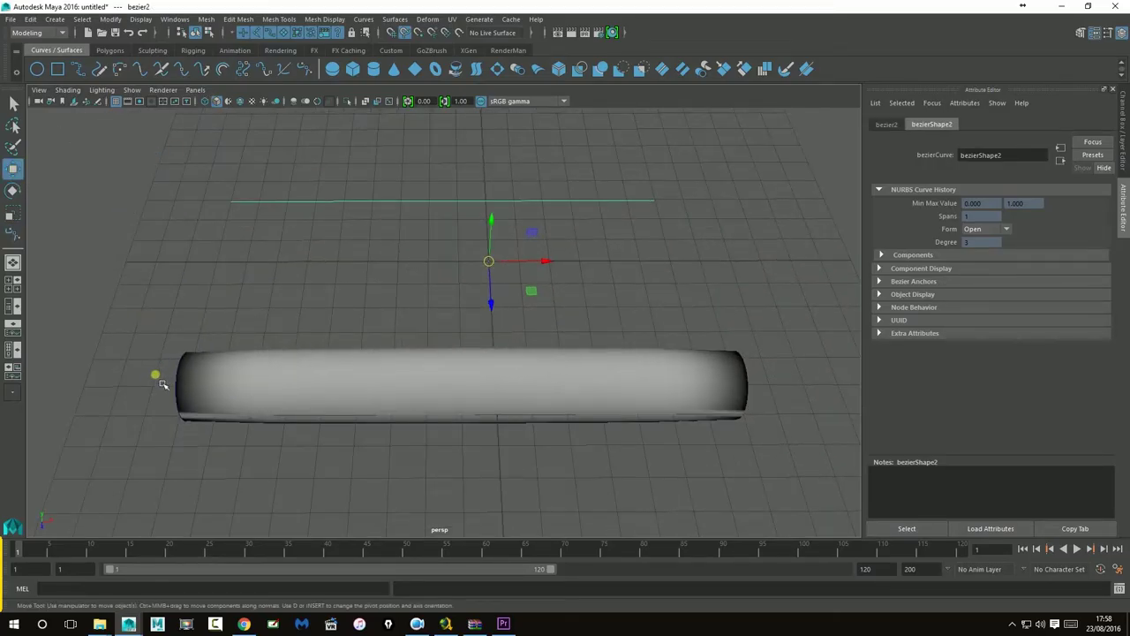
pyautogui.keyDown('alt'); pyautogui.moveTo(156, 379); pyautogui.dragTo(204, 369); pyautogui.keyUp('alt')
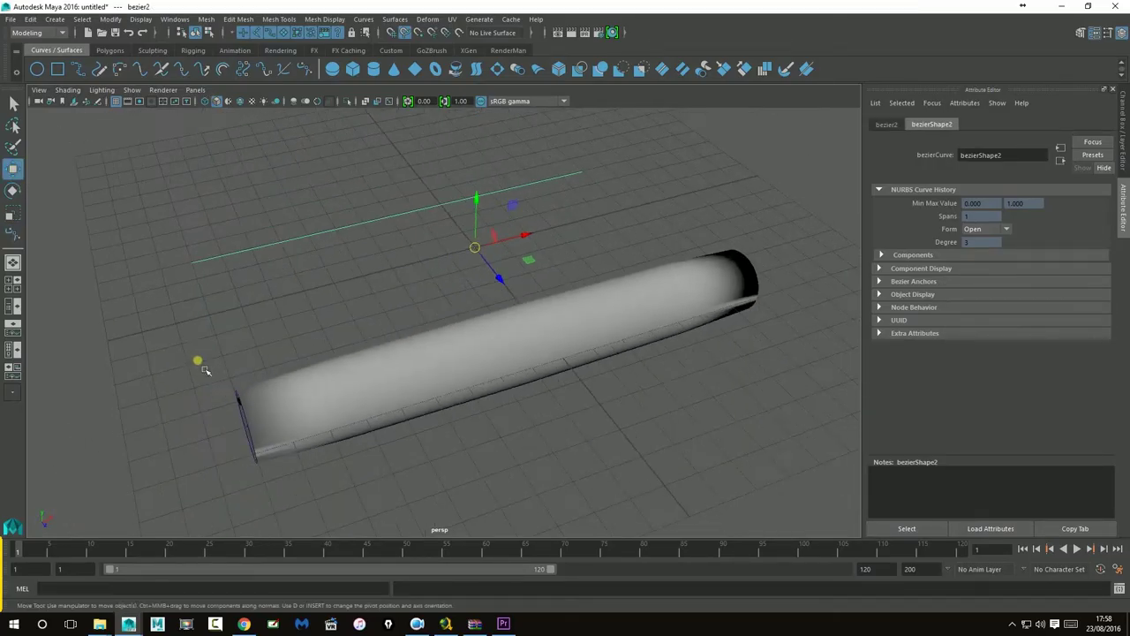
pyautogui.click(174, 19)
pyautogui.click(199, 124)
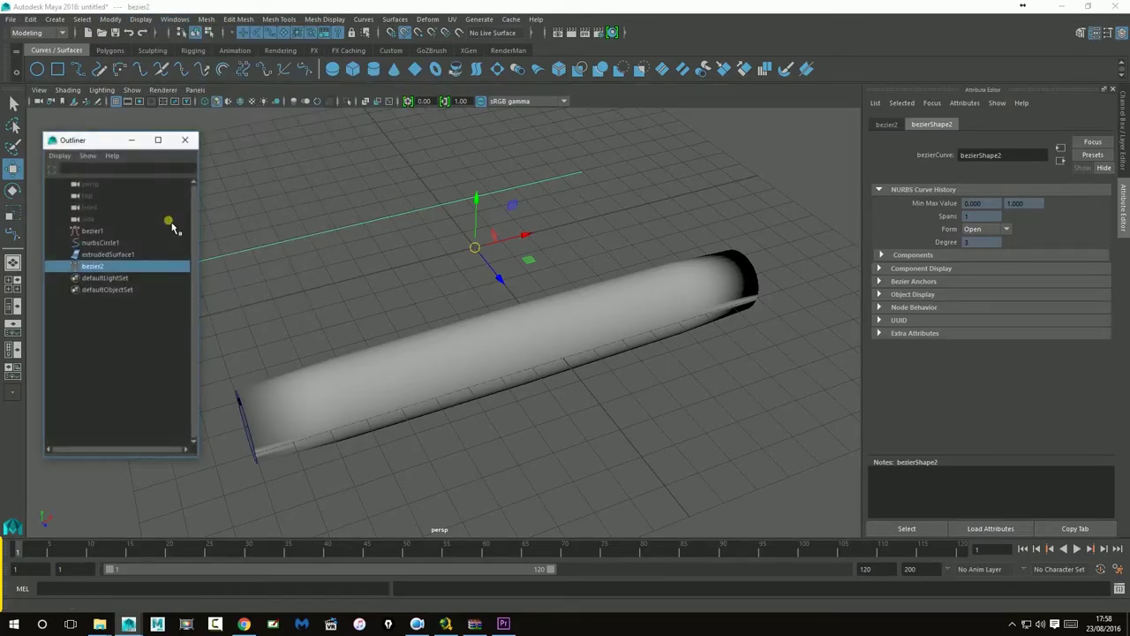
pyautogui.click(93, 244)
pyautogui.hotkey('ctrl', 'd')
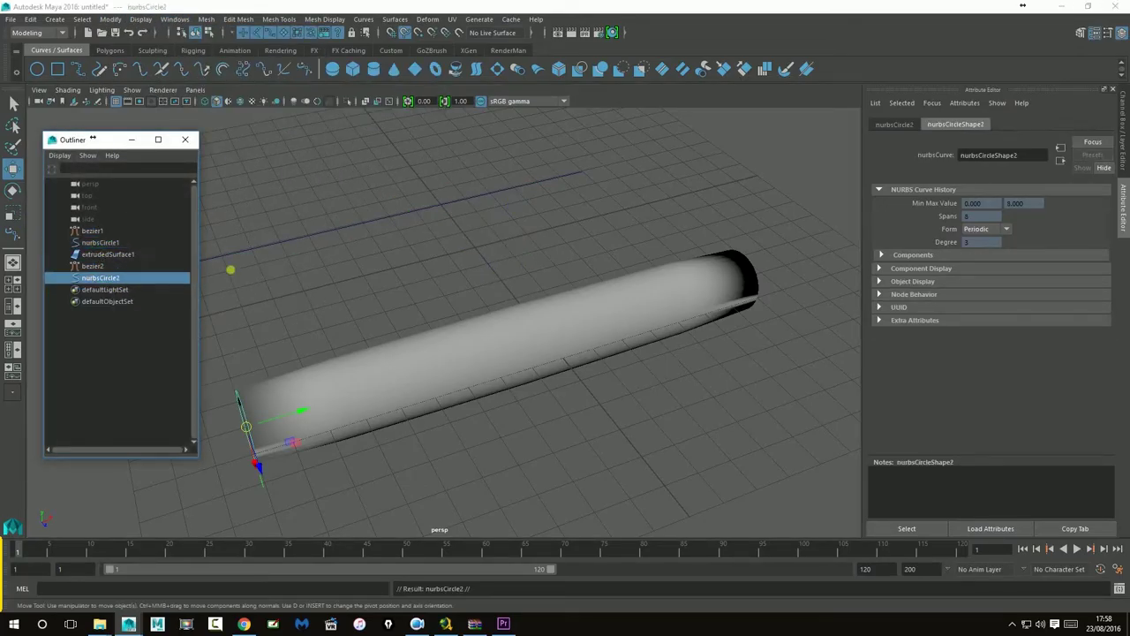
# - Snap the duplicated circle onto the start of the second Bezier curve
pyautogui.moveTo(70, 140)
pyautogui.mouseDown()
pyautogui.moveTo(777, 210)
pyautogui.moveTo(711, 214)
pyautogui.moveTo(697, 345)
pyautogui.moveTo(60, 127)
pyautogui.mouseUp()
pyautogui.keyDown('alt'); pyautogui.moveTo(414, 258); pyautogui.dragTo(548, 247, button='right'); pyautogui.keyUp('alt')
pyautogui.moveTo(432, 458); pyautogui.dragTo(373, 350)
pyautogui.moveTo(382, 248); pyautogui.dragTo(305, 258, button='middle')
# - Extrude the duplicated circle along the second Bezier curve and compare the two tubes' surfaces
pyautogui.keyDown('alt'); pyautogui.moveTo(366, 279); pyautogui.dragTo(460, 260); pyautogui.keyUp('alt')
pyautogui.click(460, 241)
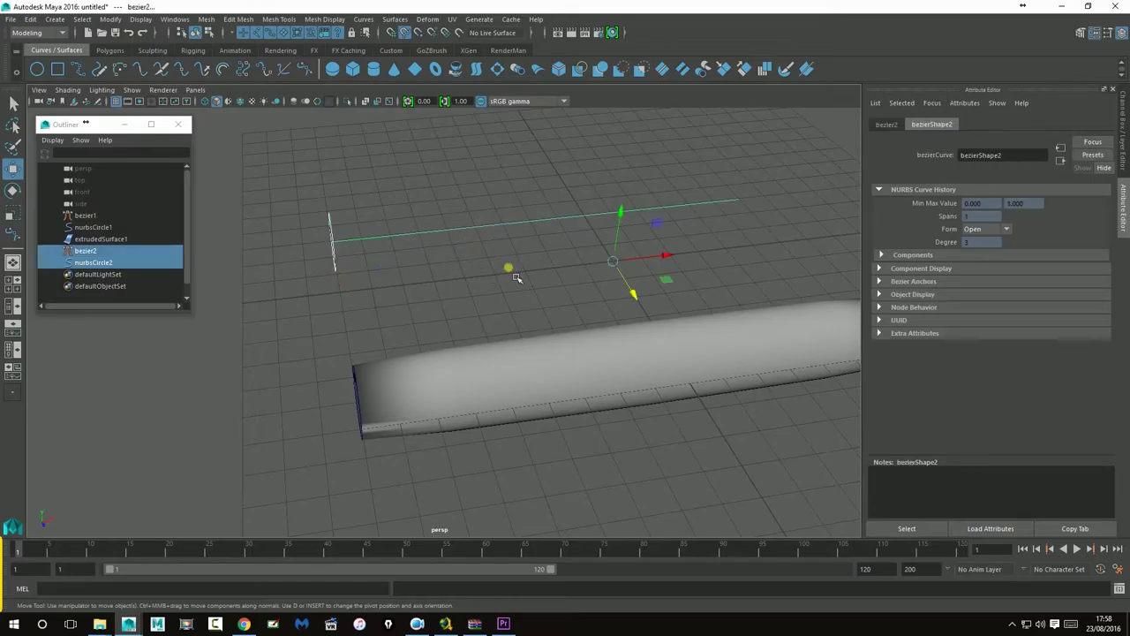
pyautogui.keyDown('alt'); pyautogui.moveTo(512, 270); pyautogui.dragTo(487, 298, button='middle'); pyautogui.keyUp('alt')
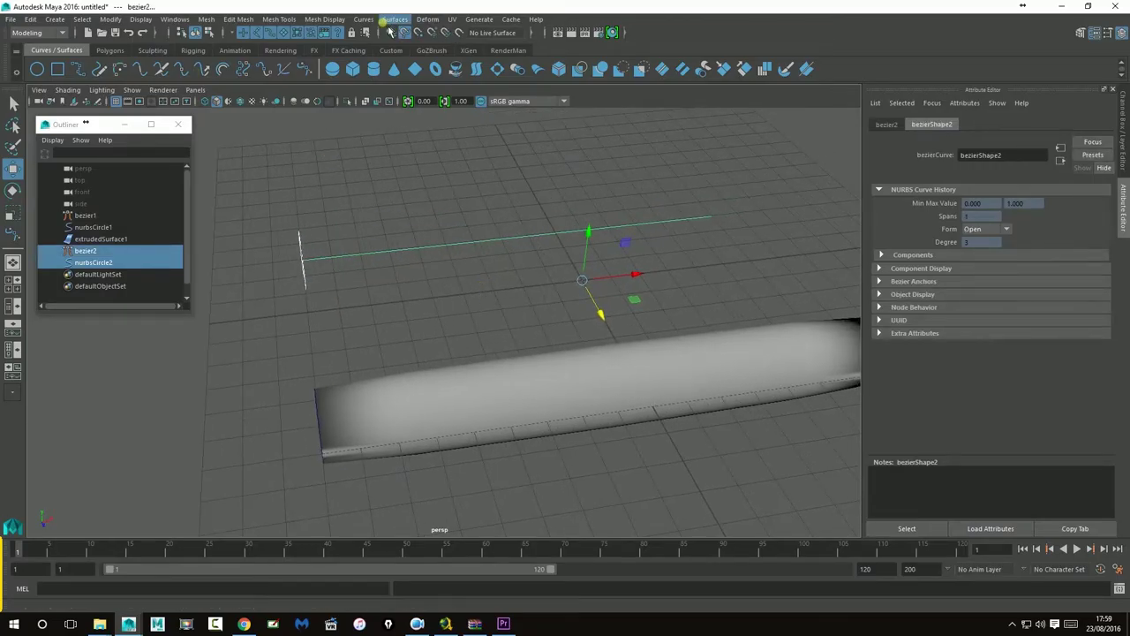
pyautogui.click(411, 20)
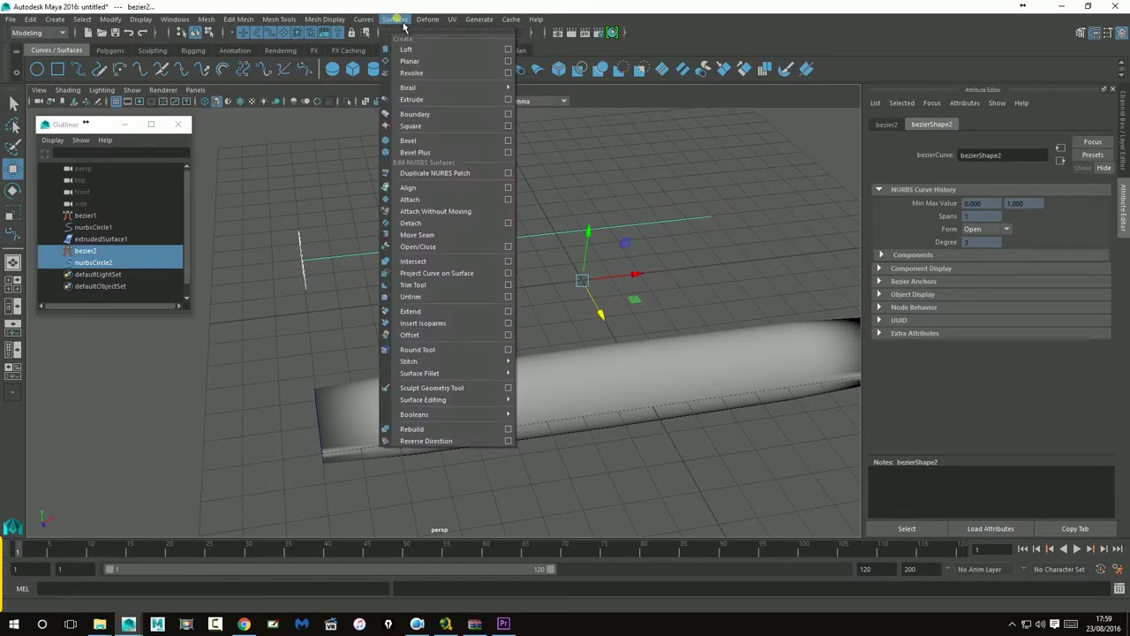
pyautogui.click(413, 97)
pyautogui.moveTo(475, 251)
pyautogui.keyDown('alt'); pyautogui.mouseDown()
pyautogui.moveTo(495, 234)
pyautogui.moveTo(484, 231)
pyautogui.mouseUp(); pyautogui.keyUp('alt')
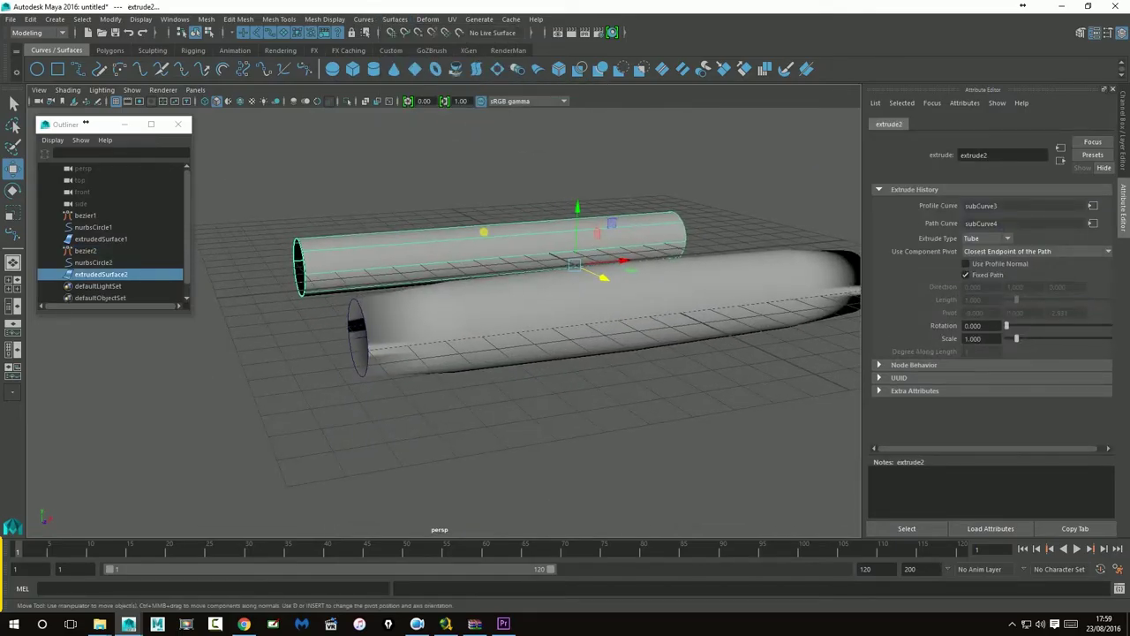
pyautogui.click(511, 318)
pyautogui.keyDown('alt'); pyautogui.moveTo(506, 429); pyautogui.dragTo(657, 279); pyautogui.keyUp('alt')
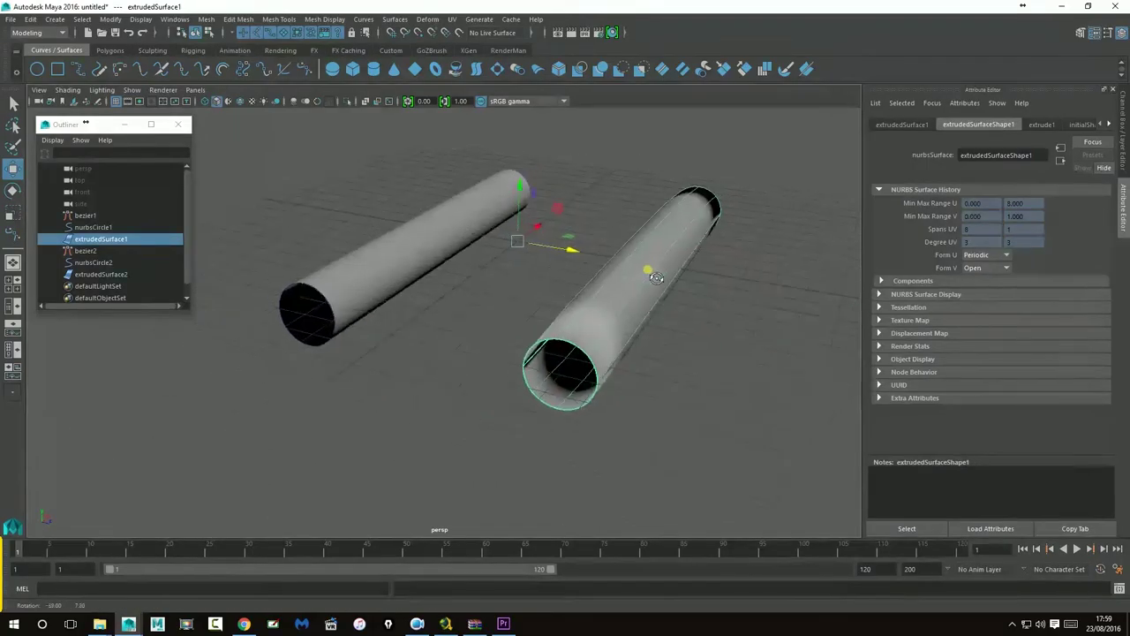
# - Try moving the control vertex near the start of the second tube's Bezier path, undo the moves, and view both tubes
pyautogui.click(311, 311)
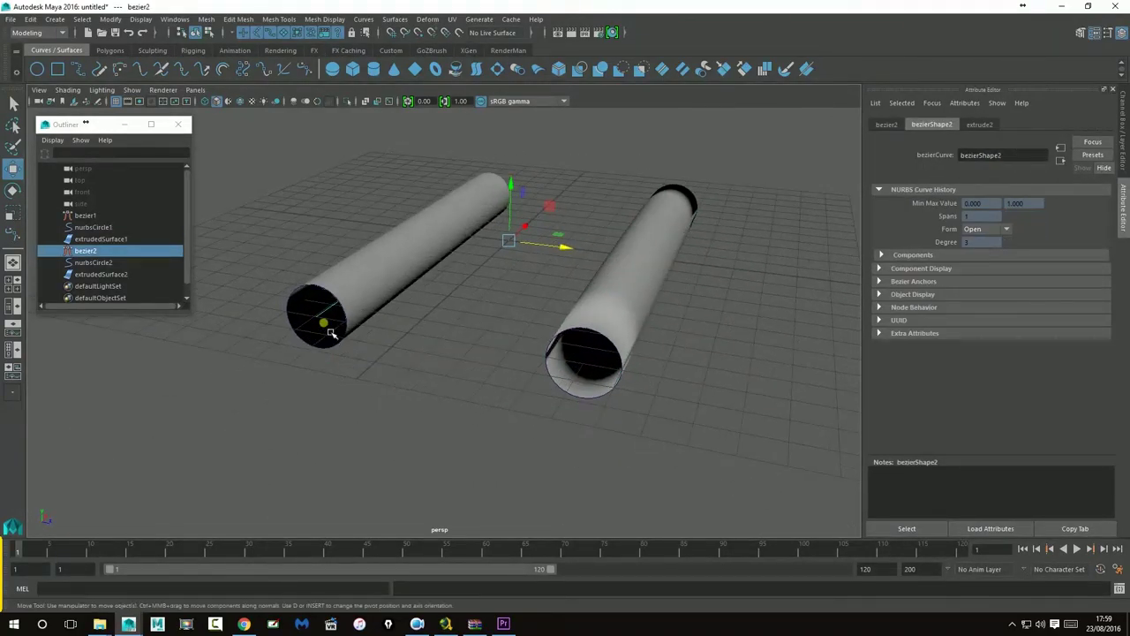
pyautogui.moveTo(322, 313); pyautogui.dragTo(290, 311, button='right')
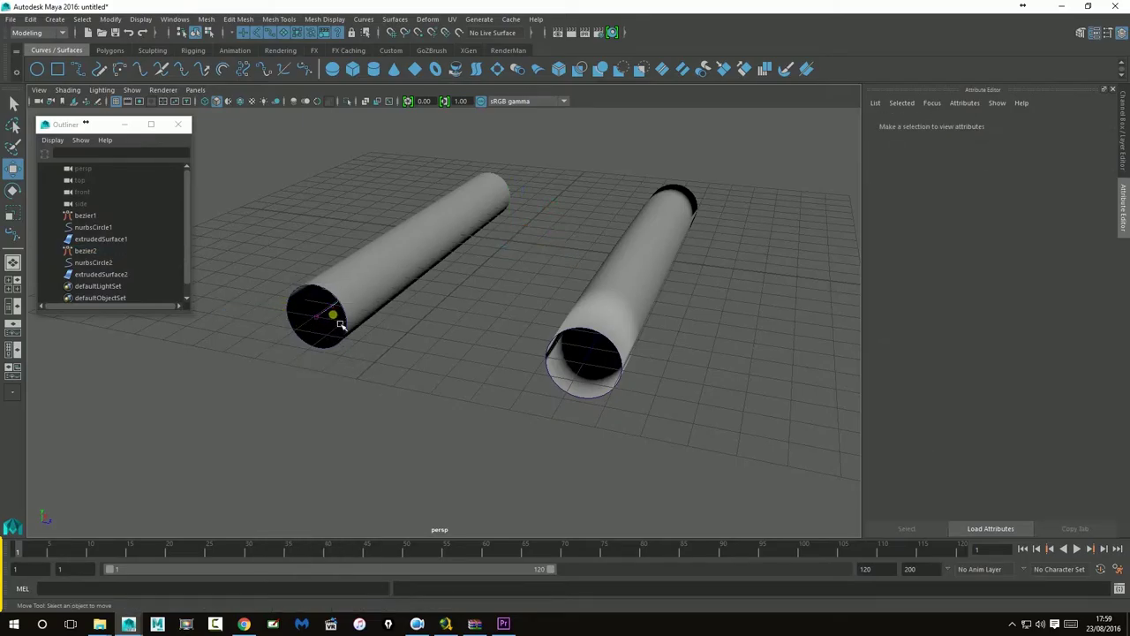
pyautogui.click(333, 309)
pyautogui.keyDown('alt'); pyautogui.moveTo(360, 364); pyautogui.dragTo(423, 363); pyautogui.keyUp('alt')
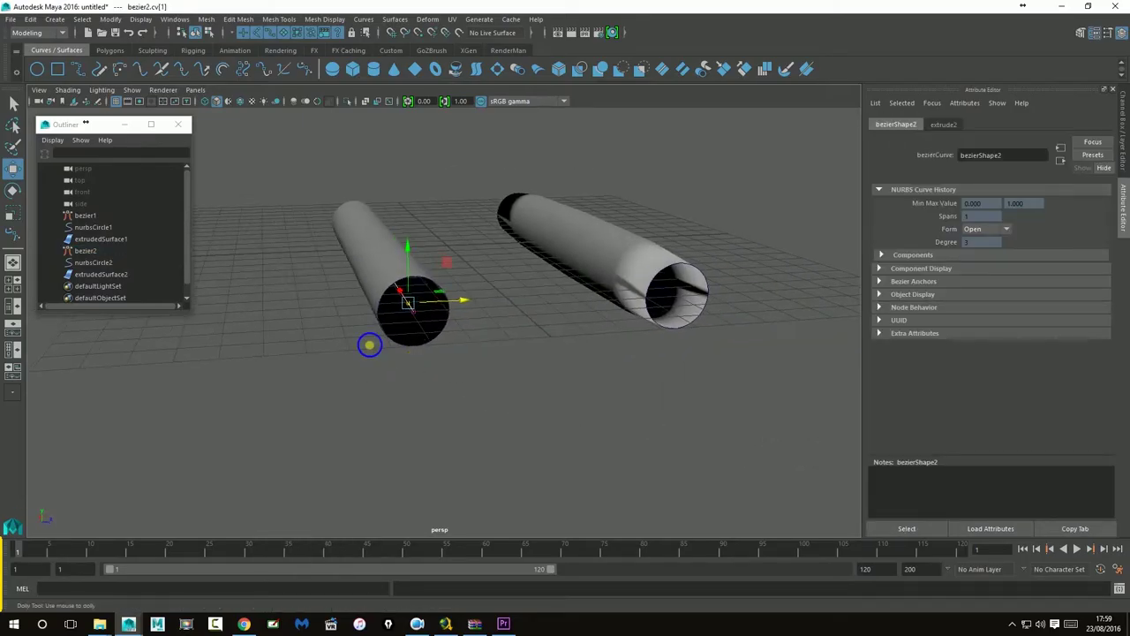
pyautogui.keyDown('alt'); pyautogui.moveTo(371, 348); pyautogui.dragTo(659, 373, button='right'); pyautogui.keyUp('alt')
pyautogui.moveTo(327, 205); pyautogui.dragTo(325, 256)
pyautogui.keyDown('alt'); pyautogui.moveTo(378, 330); pyautogui.dragTo(502, 334); pyautogui.keyUp('alt')
pyautogui.moveTo(523, 218); pyautogui.dragTo(545, 202)
pyautogui.hotkey('ctrl', 'z')
pyautogui.hotkey('ctrl', 'z')
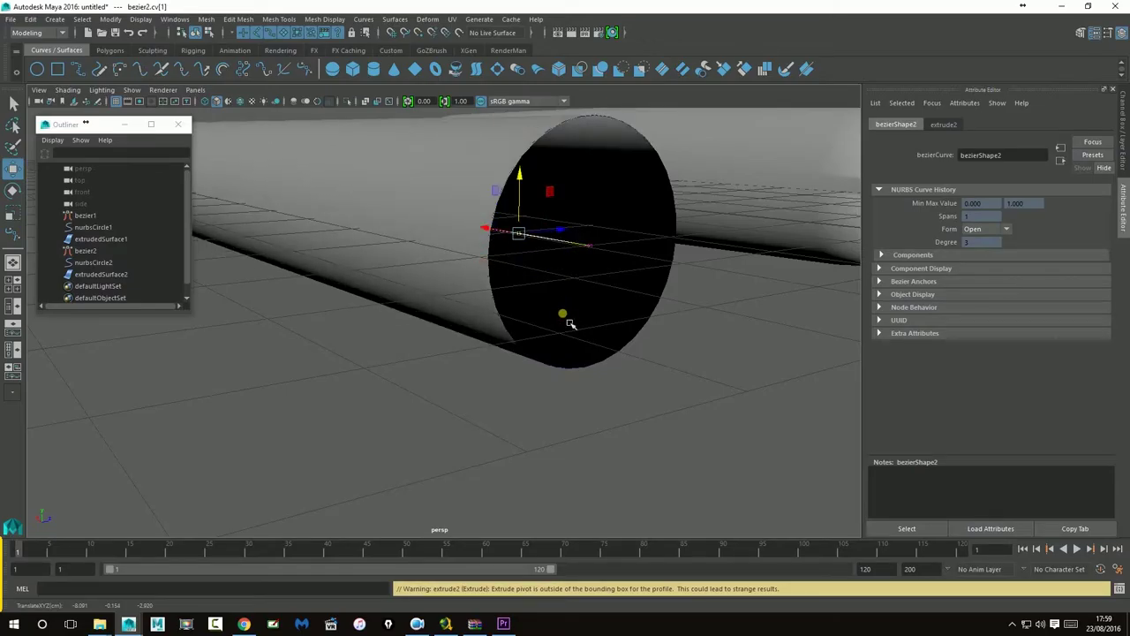
pyautogui.scroll(-6, 697, 338)
pyautogui.keyDown('alt'); pyautogui.moveTo(698, 339); pyautogui.dragTo(596, 342); pyautogui.keyUp('alt')
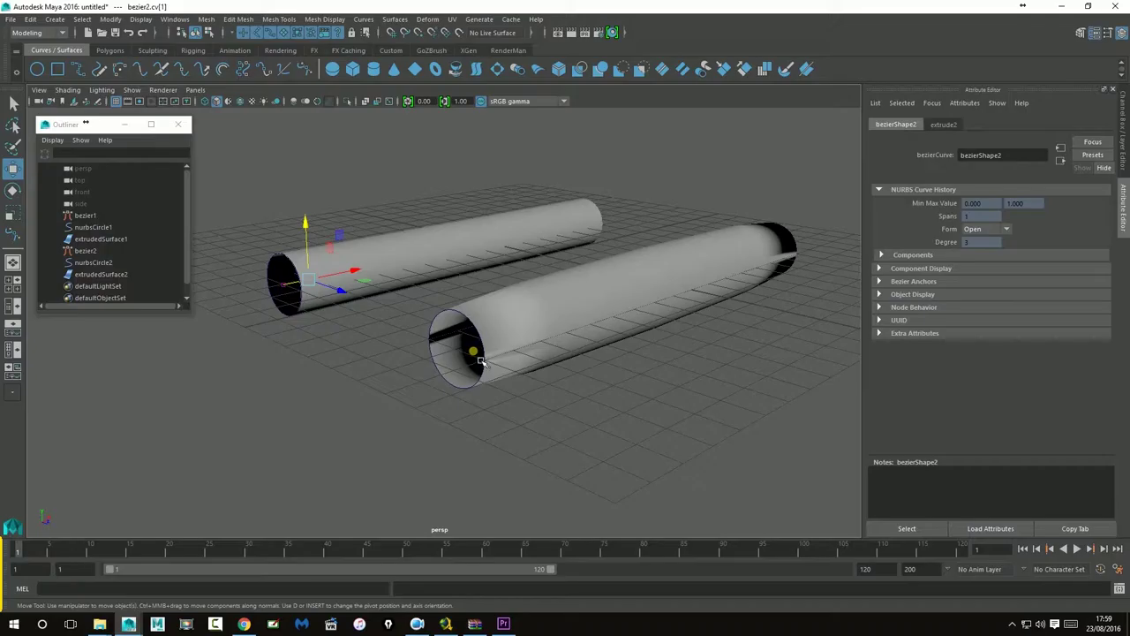
# - Hide extrudedSurface1 so that its Bezier path and profile circle are exposed
pyautogui.click(478, 357)
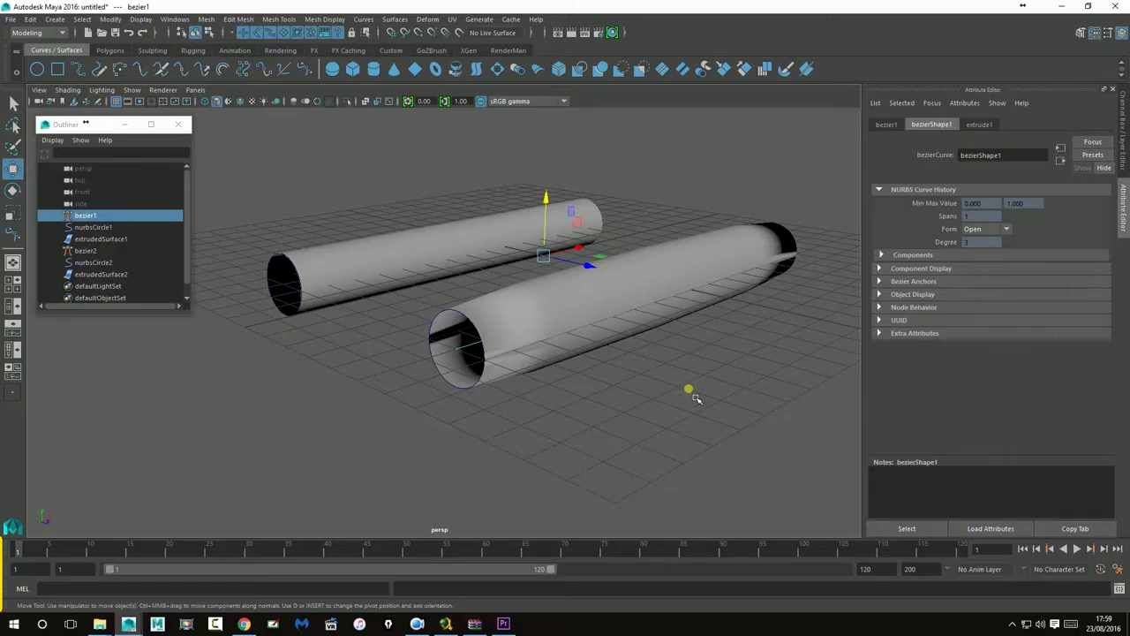
pyautogui.click(588, 301)
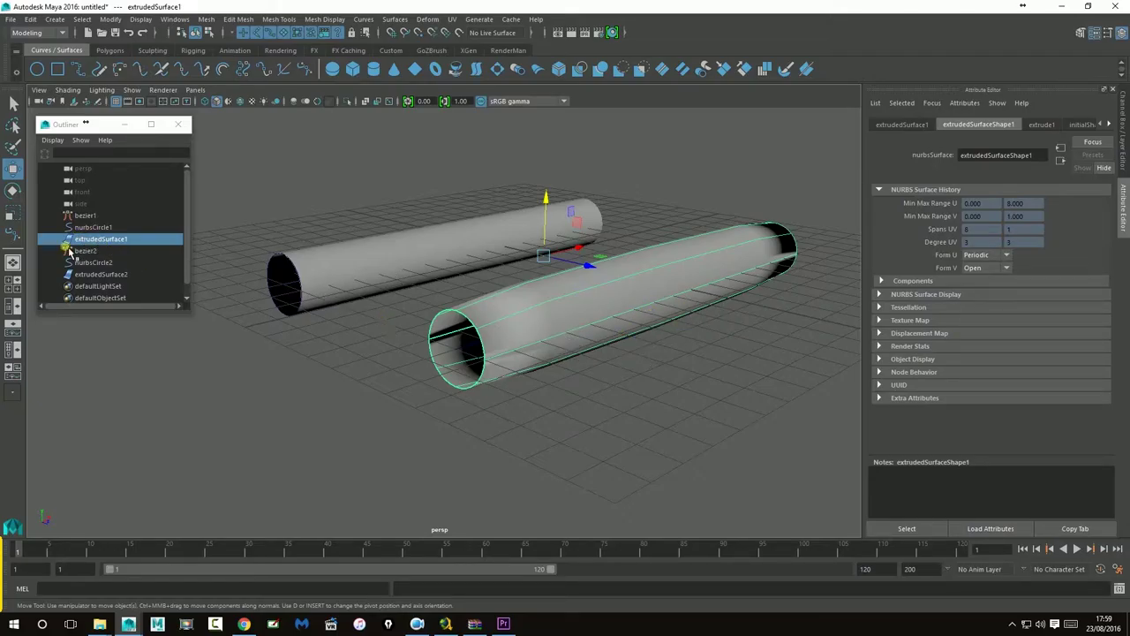
pyautogui.press('h')
pyautogui.click(520, 331)
pyautogui.keyDown('alt'); pyautogui.moveTo(522, 334); pyautogui.dragTo(626, 397); pyautogui.keyUp('alt')
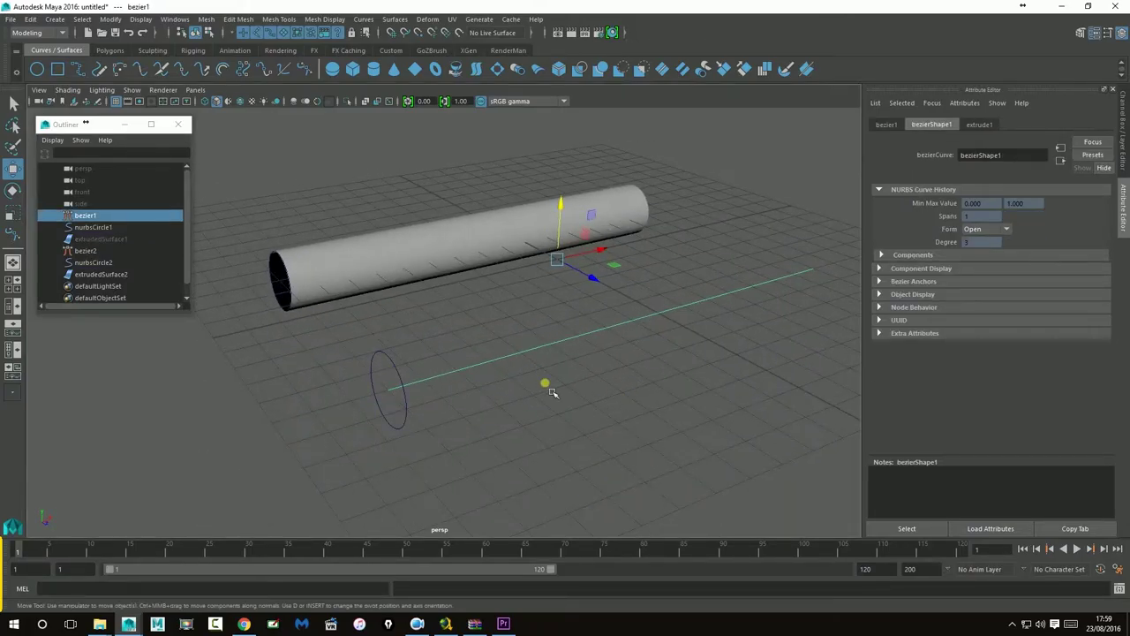
# - Show the control vertices of bezier1 and set the anchor at its profile-circle end to the Bezier Corner preset
pyautogui.rightClick(477, 377)
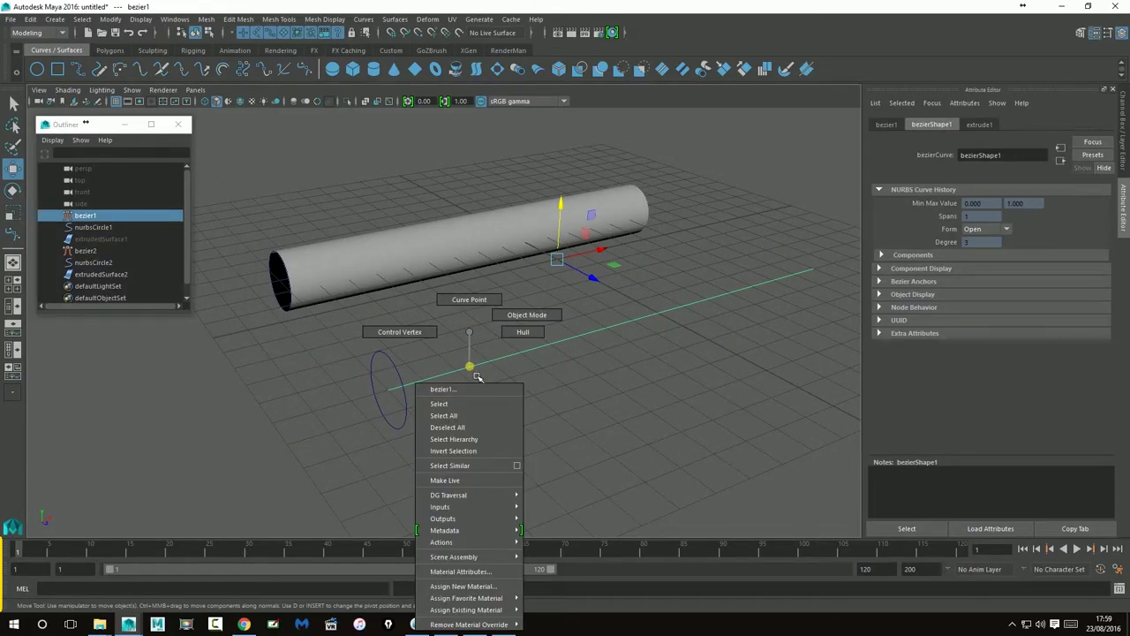
pyautogui.click(399, 332)
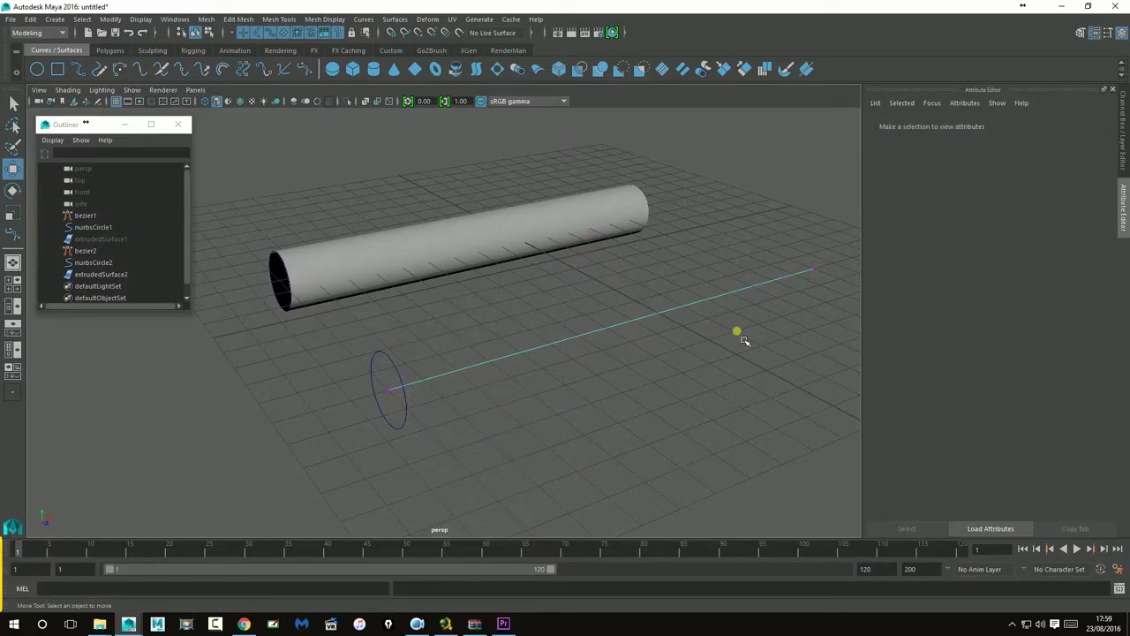
pyautogui.click(393, 396)
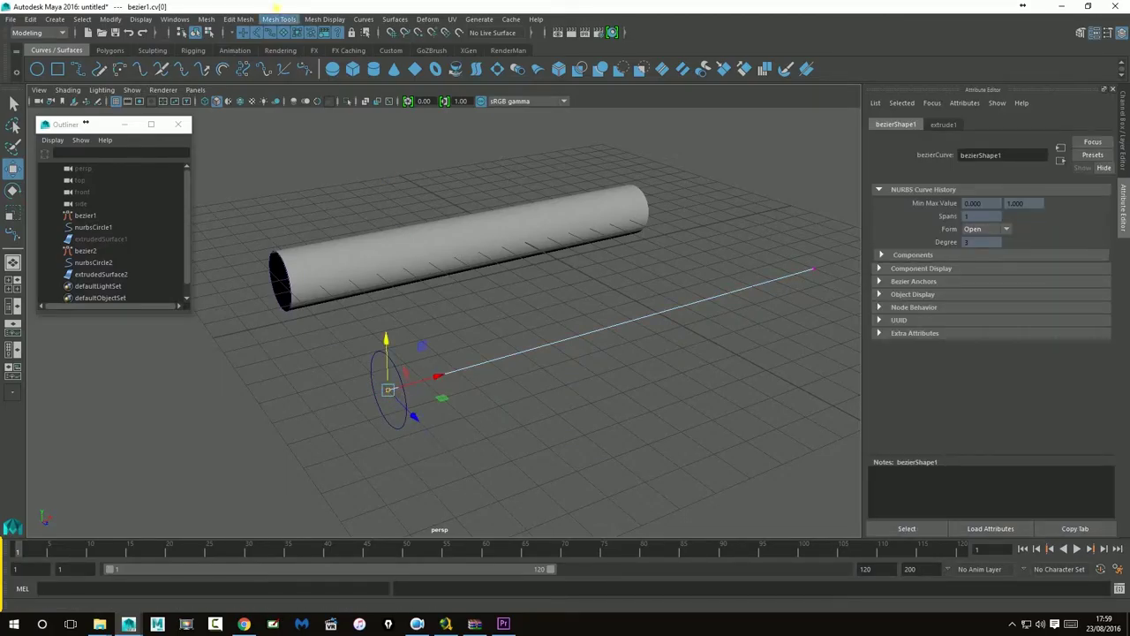
pyautogui.click(373, 21)
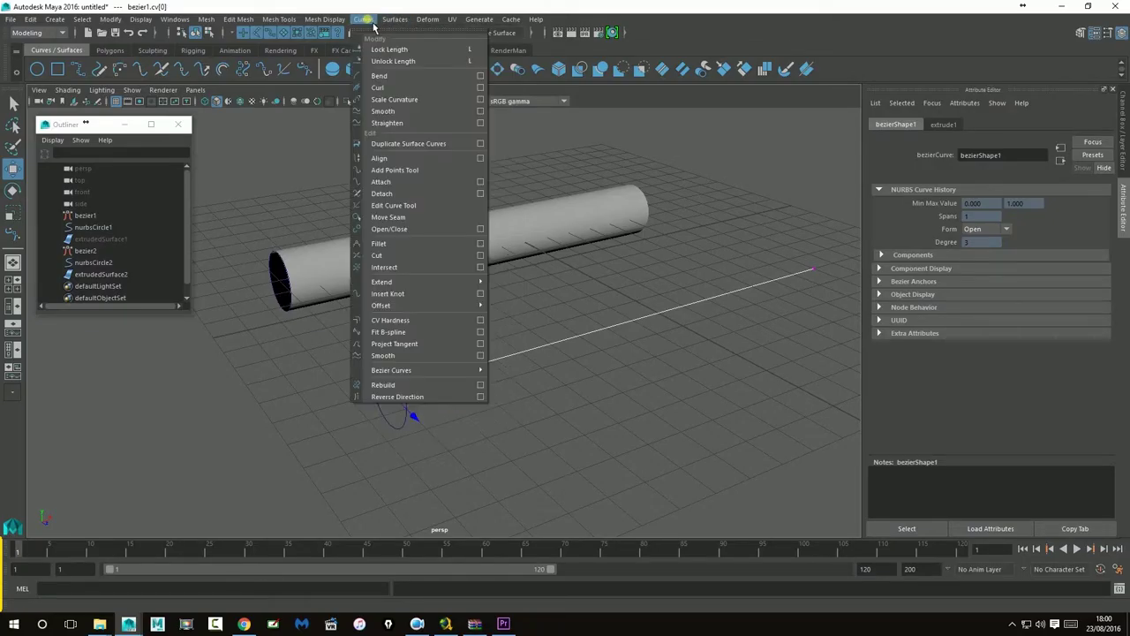
pyautogui.moveTo(394, 372)
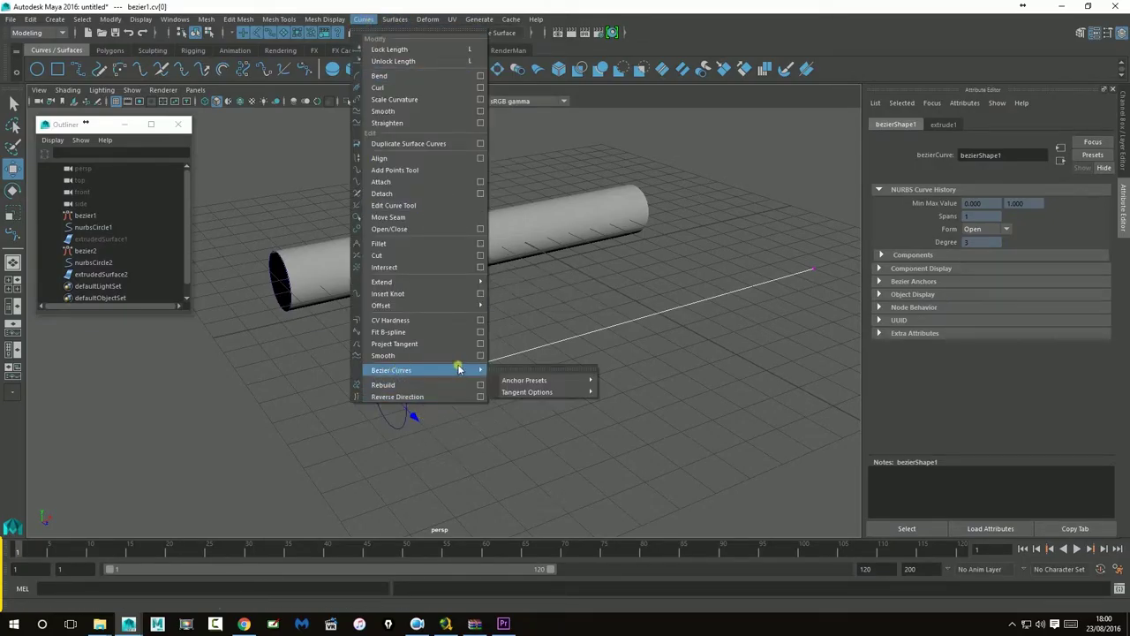
pyautogui.press('Escape')
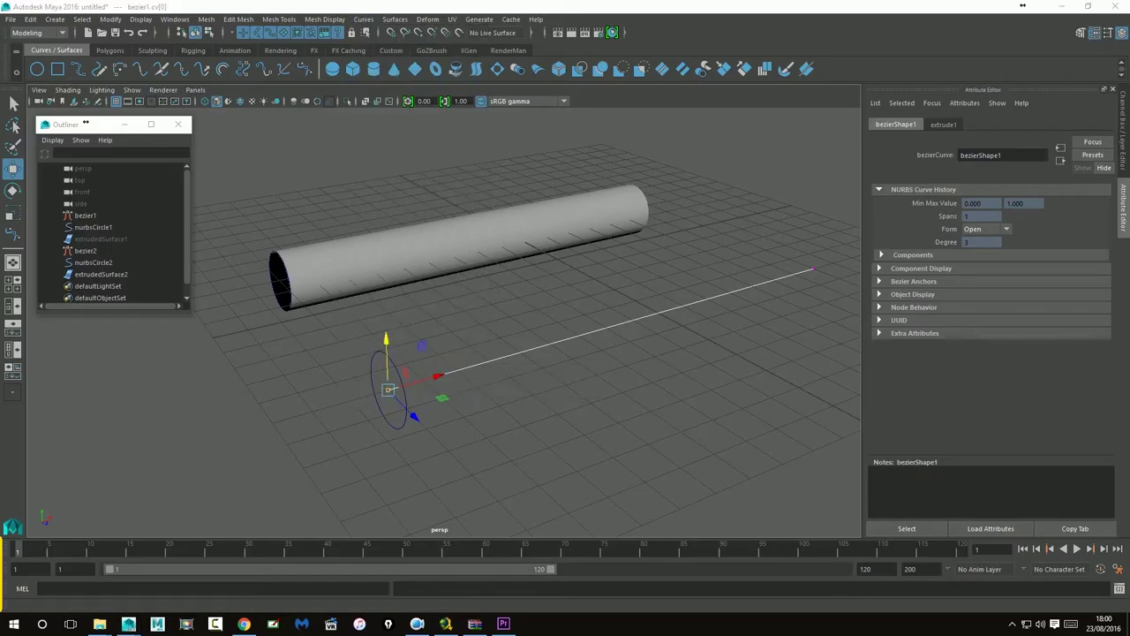
pyautogui.click(397, 19)
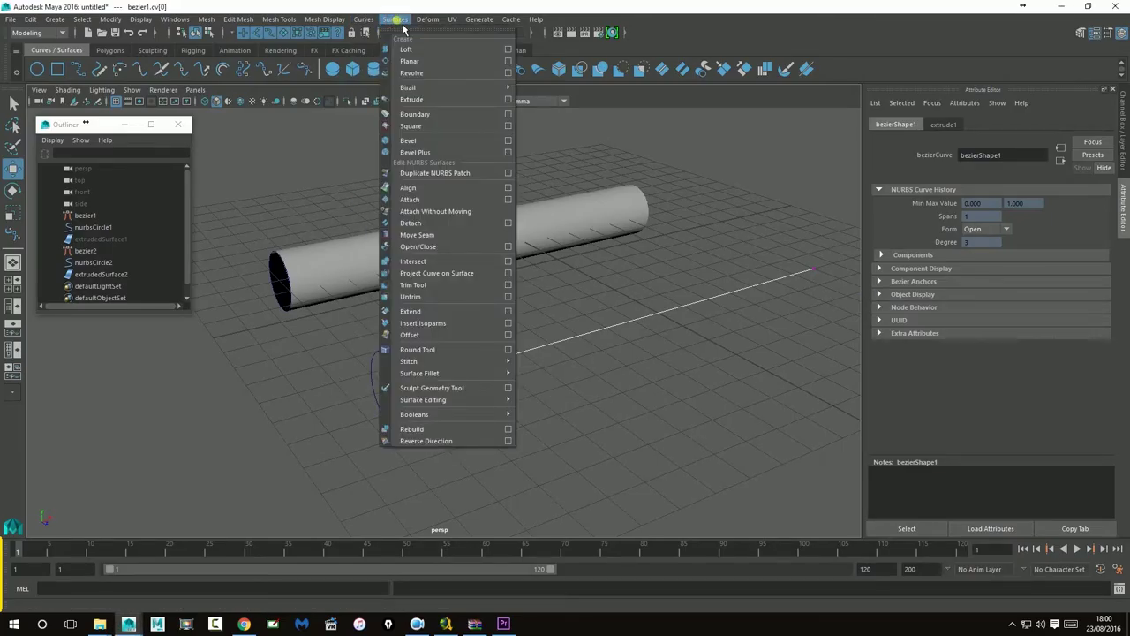
pyautogui.moveTo(364, 19)
pyautogui.moveTo(413, 372)
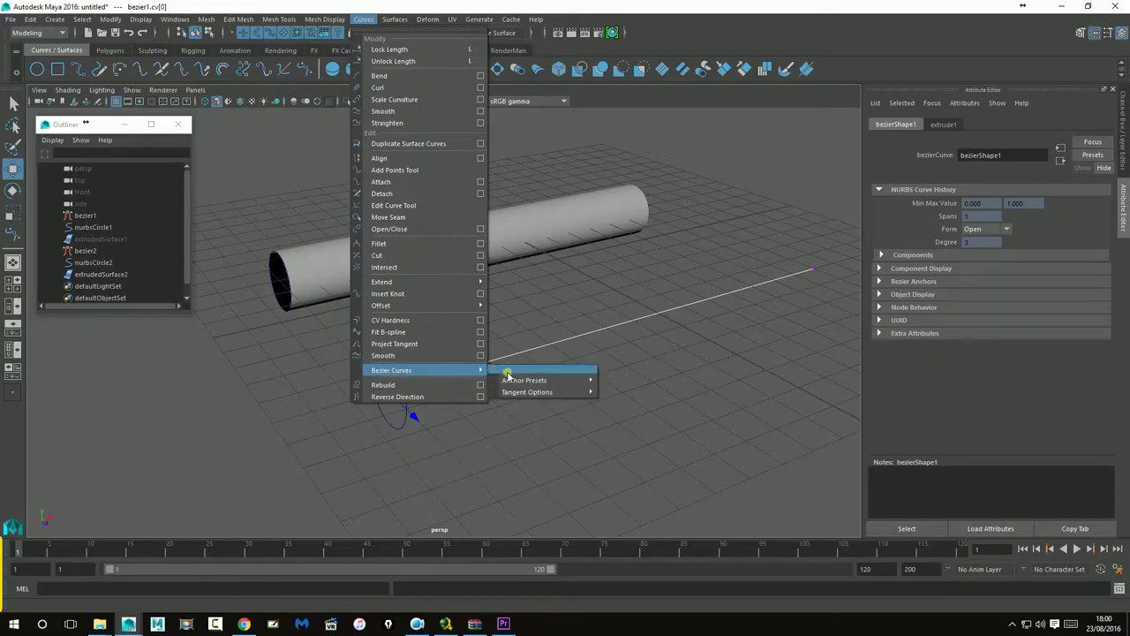
pyautogui.moveTo(530, 381)
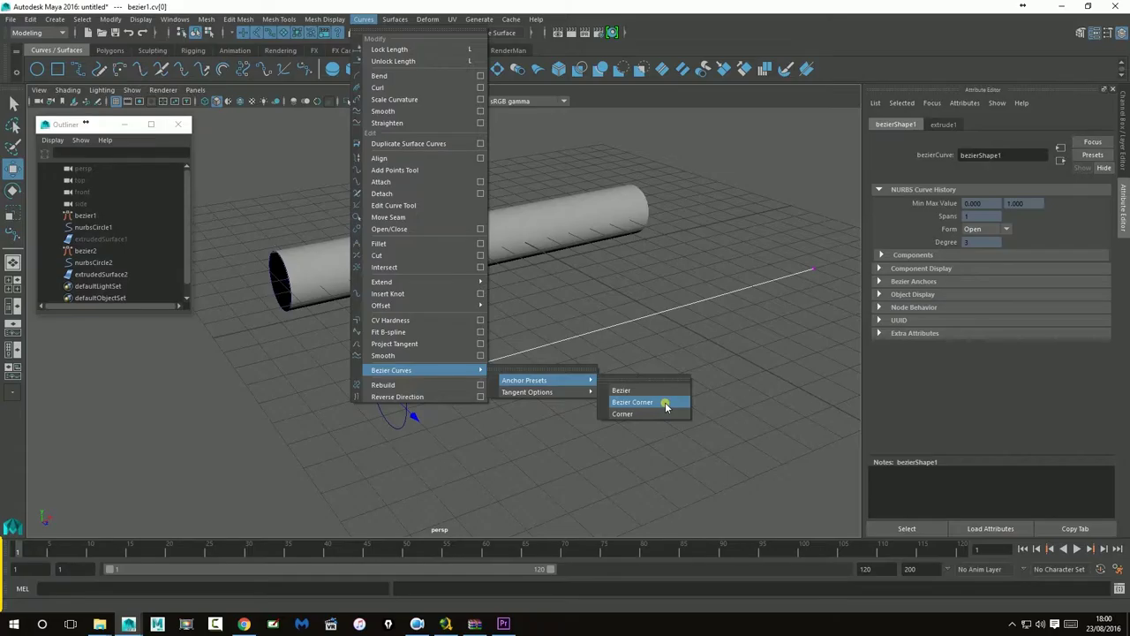
pyautogui.click(633, 401)
# - Pull out the start anchor's tangent handle on bezier1, undo a trial upward move, and bring the handle back close to the anchor
pyautogui.moveTo(386, 393); pyautogui.dragTo(497, 369)
pyautogui.moveTo(644, 378)
pyautogui.keyDown('alt'); pyautogui.mouseDown()
pyautogui.moveTo(631, 386)
pyautogui.moveTo(610, 309)
pyautogui.moveTo(652, 366)
pyautogui.mouseUp(); pyautogui.keyUp('alt')
pyautogui.click(580, 365)
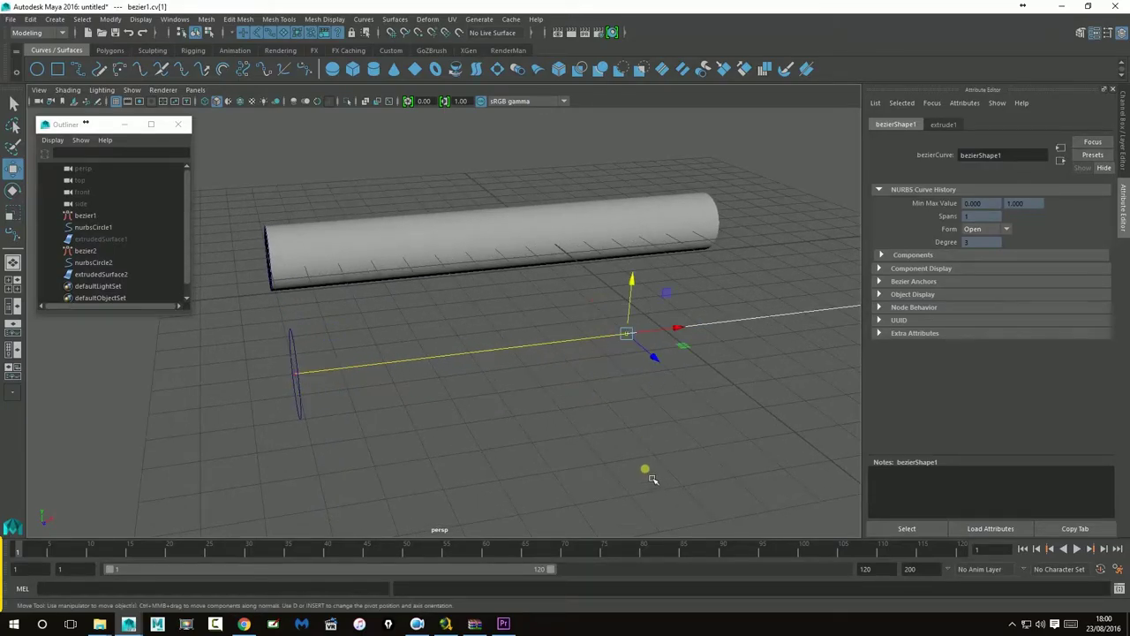
pyautogui.moveTo(630, 281); pyautogui.dragTo(630, 240)
pyautogui.hotkey('ctrl', 'z')
pyautogui.moveTo(685, 333); pyautogui.dragTo(387, 367)
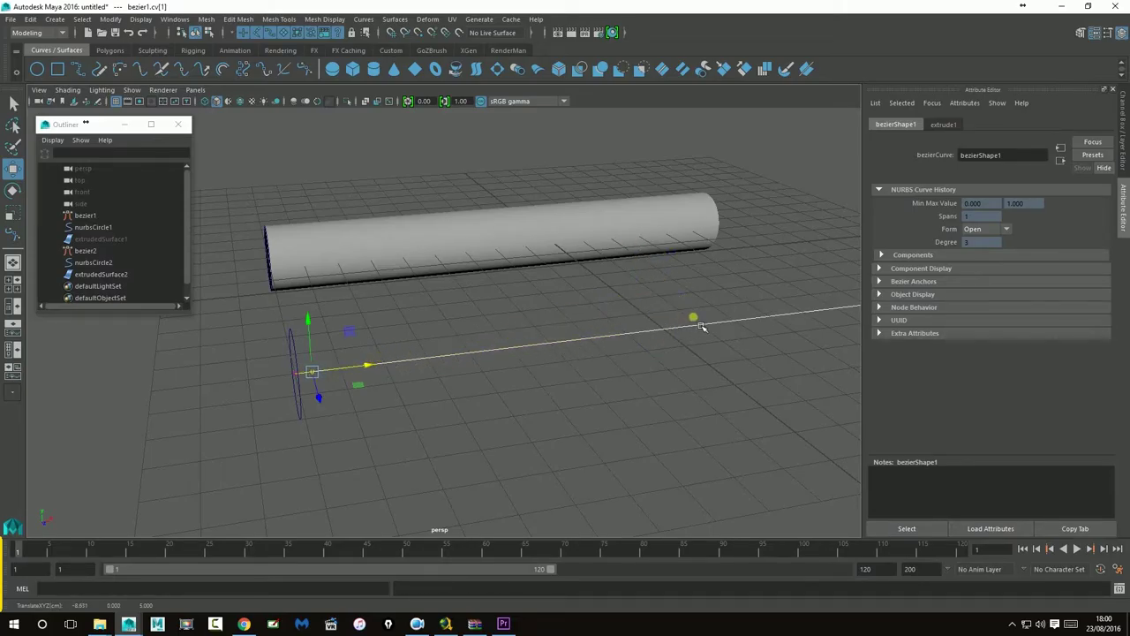
# - Set the anchor at the far end of bezier1 to the Bezier Corner preset
pyautogui.keyDown('alt'); pyautogui.moveTo(659, 365); pyautogui.dragTo(588, 346); pyautogui.keyUp('alt')
pyautogui.click(821, 352)
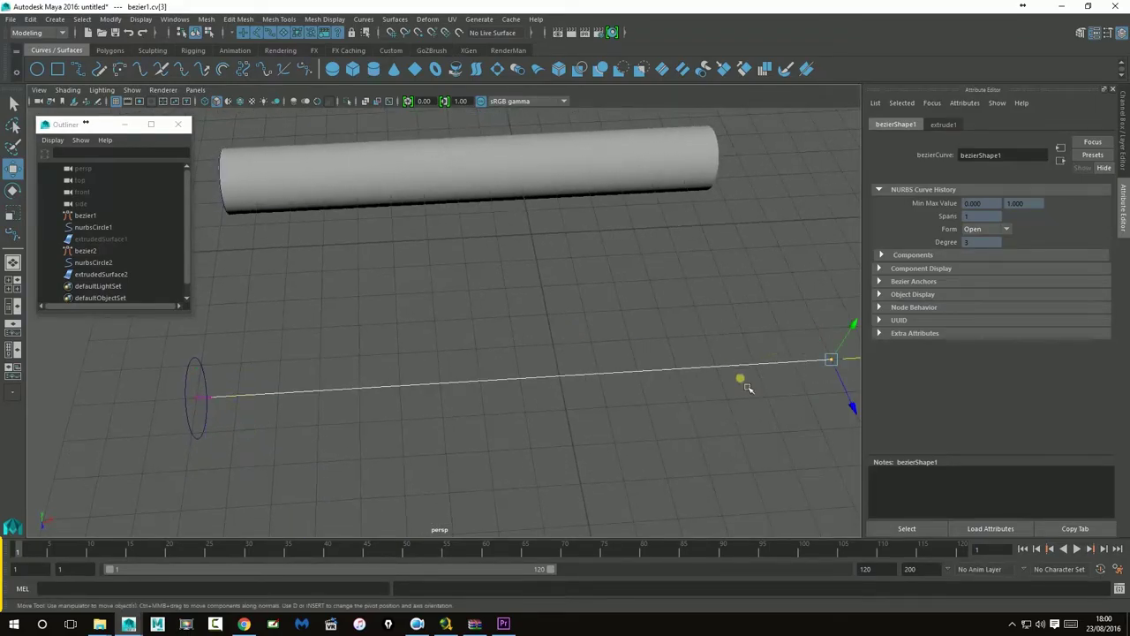
pyautogui.keyDown('alt'); pyautogui.moveTo(745, 384); pyautogui.dragTo(645, 314); pyautogui.keyUp('alt')
pyautogui.click(394, 19)
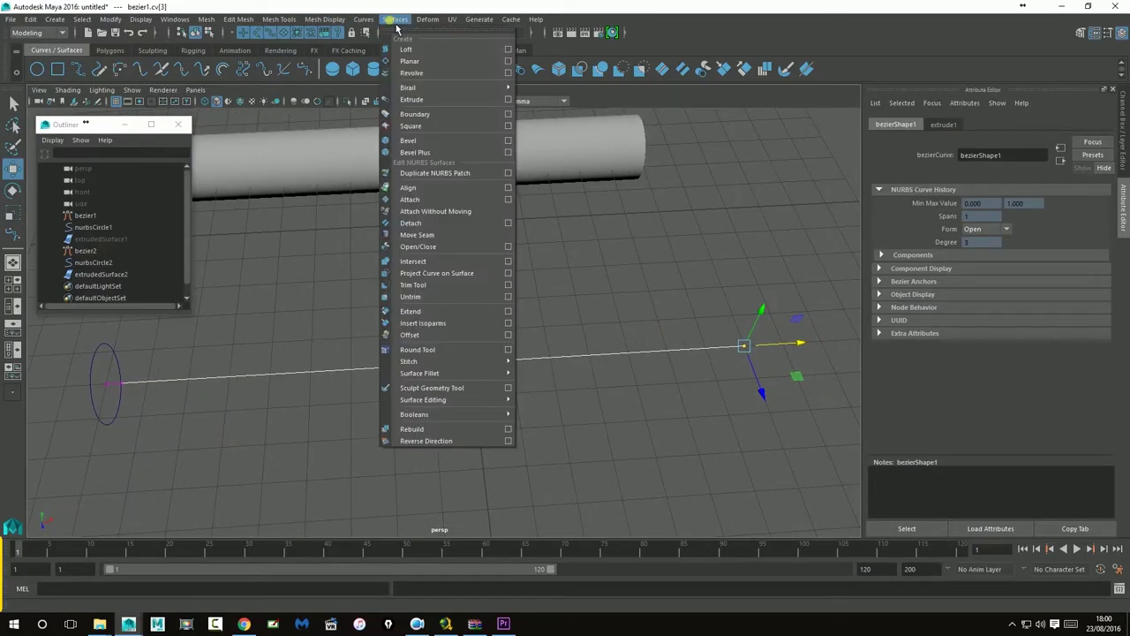
pyautogui.moveTo(468, 370)
pyautogui.moveTo(530, 380)
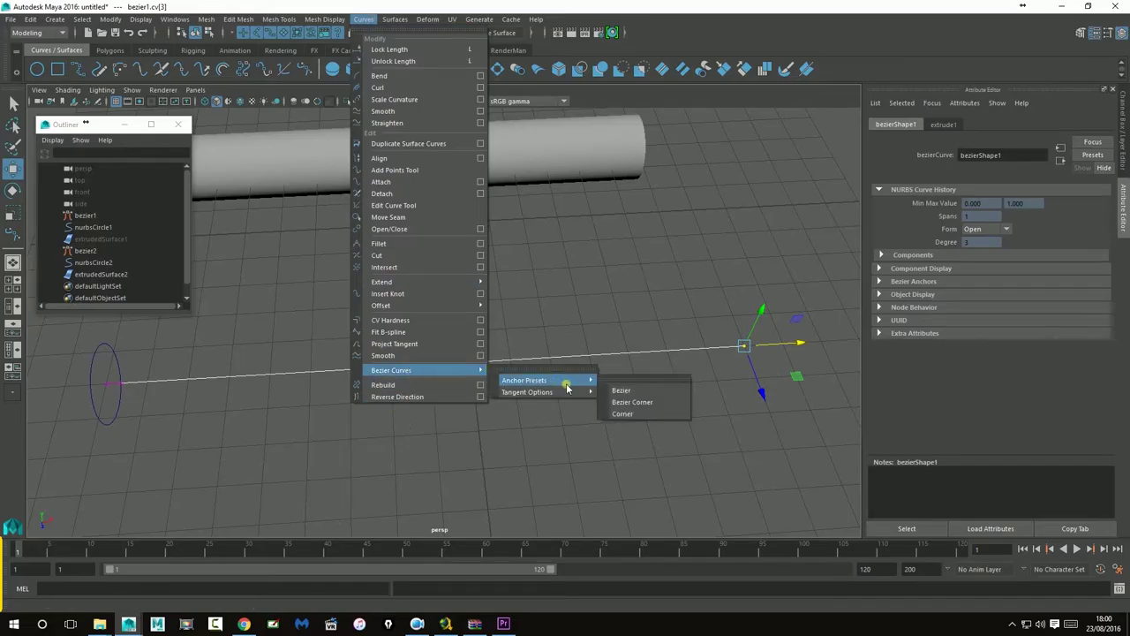
pyautogui.click(647, 403)
# - Move the far anchor's tangent handle along bezier1 close to its anchor and return to object mode
pyautogui.click(438, 363)
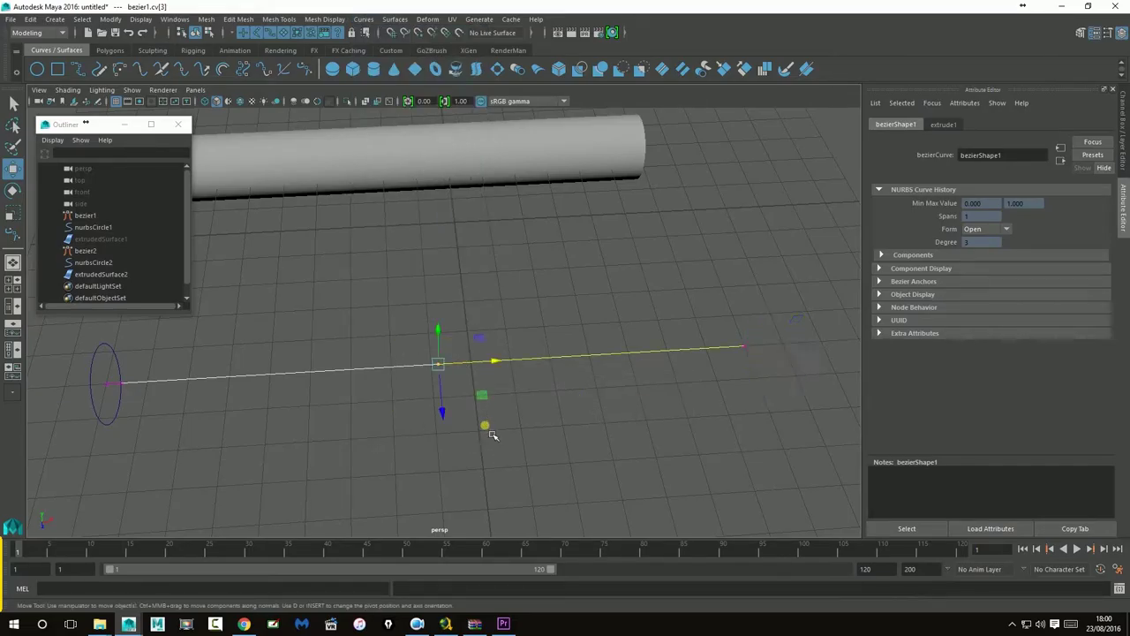
pyautogui.moveTo(509, 368); pyautogui.dragTo(773, 333)
pyautogui.keyDown('alt'); pyautogui.moveTo(461, 422); pyautogui.dragTo(480, 385); pyautogui.keyUp('alt')
pyautogui.click(594, 367)
pyautogui.moveTo(475, 343); pyautogui.dragTo(516, 321, button='right')
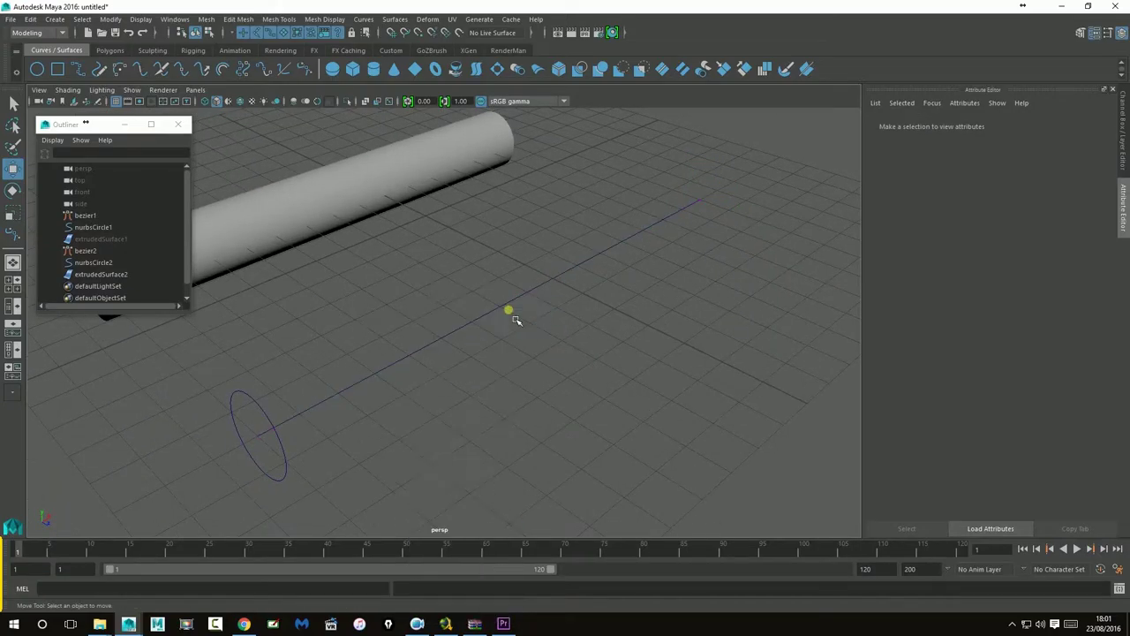
# - Unhide extrudedSurface1 and compare the two extruded tubes side by side
pyautogui.click(83, 242)
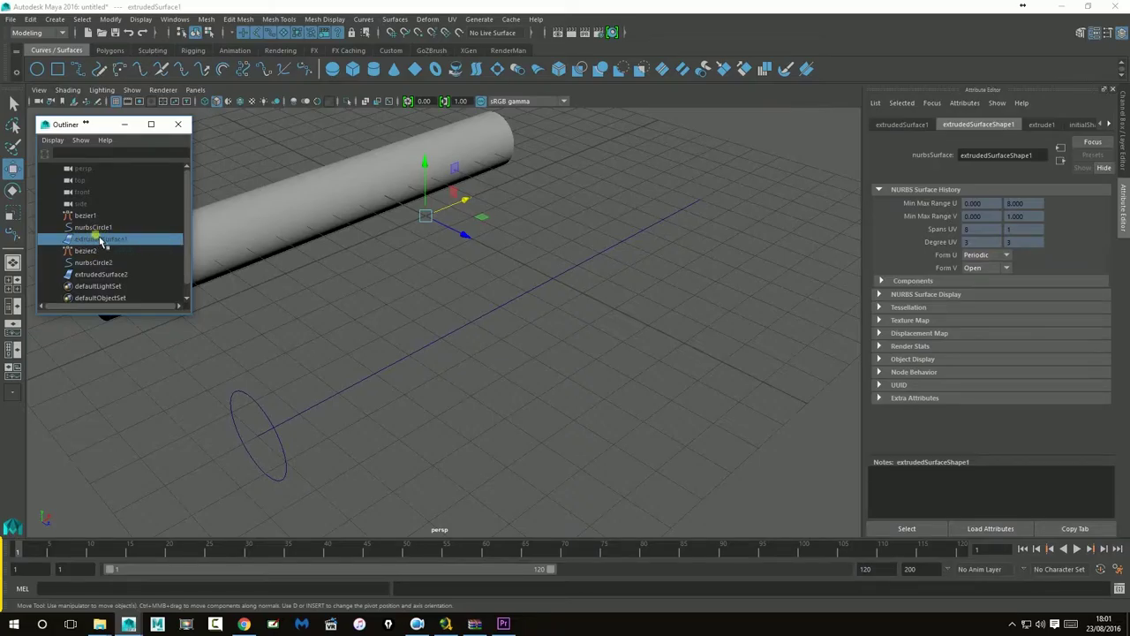
pyautogui.hotkey('ctrl', 'h')
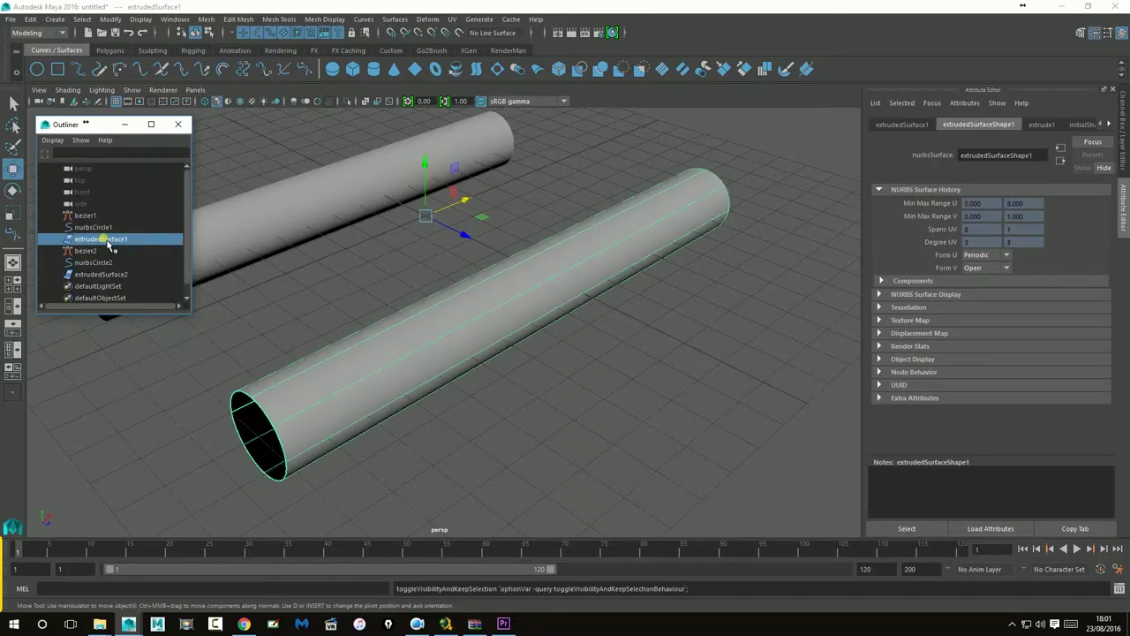
pyautogui.click(584, 421)
pyautogui.scroll(-5, 580, 422)
pyautogui.keyDown('alt'); pyautogui.moveTo(568, 425); pyautogui.dragTo(506, 422); pyautogui.keyUp('alt')
pyautogui.click(479, 304)
pyautogui.keyDown('alt'); pyautogui.moveTo(518, 345); pyautogui.dragTo(525, 341, button='right'); pyautogui.keyUp('alt')
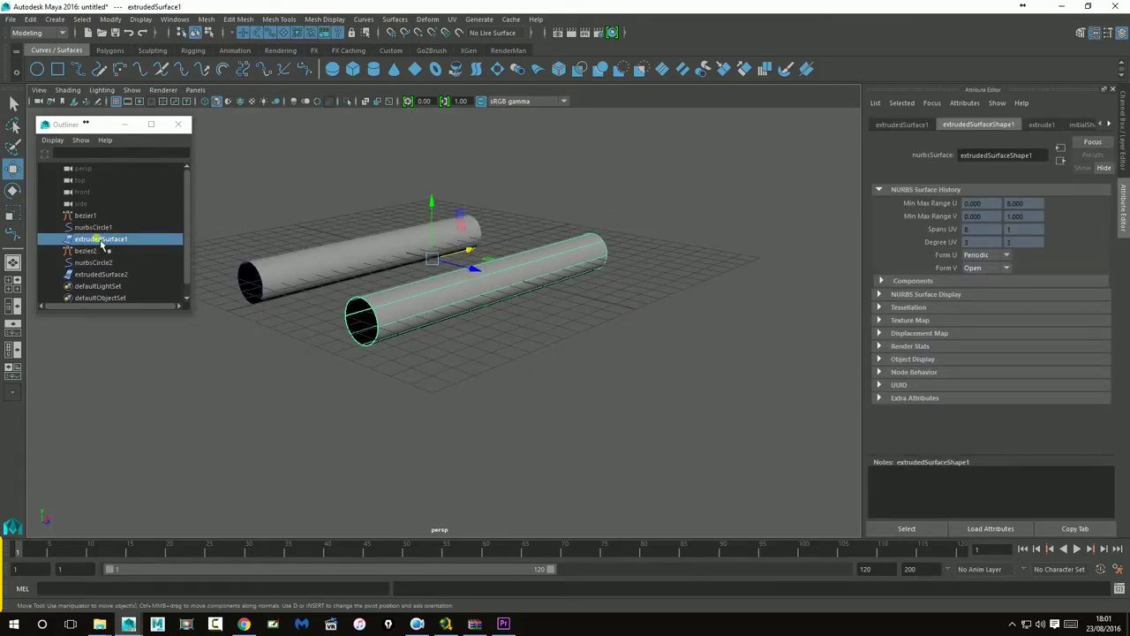
pyautogui.click(510, 372)
pyautogui.keyDown('alt'); pyautogui.moveTo(552, 355); pyautogui.dragTo(616, 386, button='middle'); pyautogui.keyUp('alt')
pyautogui.keyDown('alt'); pyautogui.moveTo(616, 386); pyautogui.dragTo(591, 384); pyautogui.keyUp('alt')
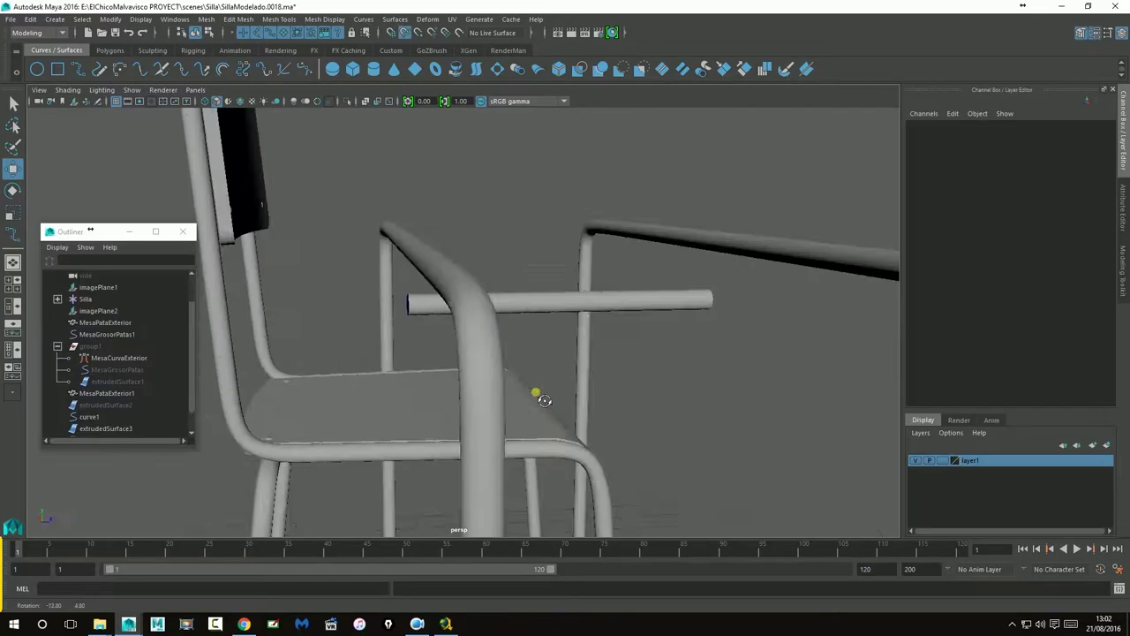
# - In the SillaModelado scene, move MesaGrosorPatas1, extrudedSurface2 and curve1 into group1
pyautogui.moveTo(537, 394)
pyautogui.keyDown('alt'); pyautogui.mouseDown()
pyautogui.moveTo(498, 396)
pyautogui.moveTo(541, 401)
pyautogui.mouseUp(); pyautogui.keyUp('alt')
pyautogui.click(58, 347)
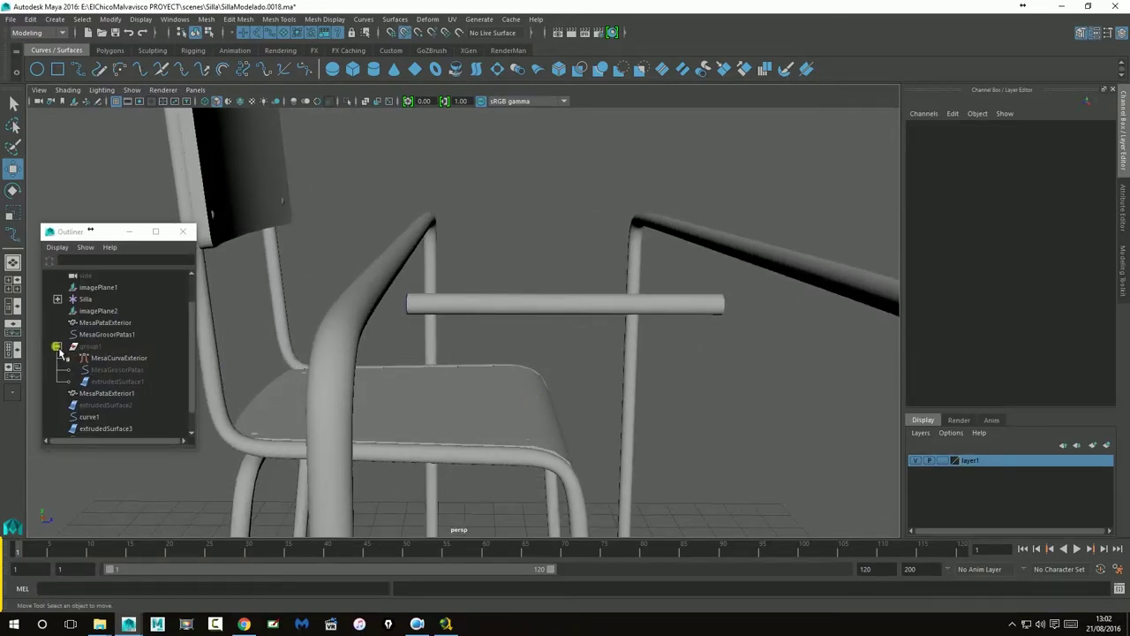
pyautogui.click(93, 336)
pyautogui.moveTo(95, 336); pyautogui.dragTo(94, 347, button='middle')
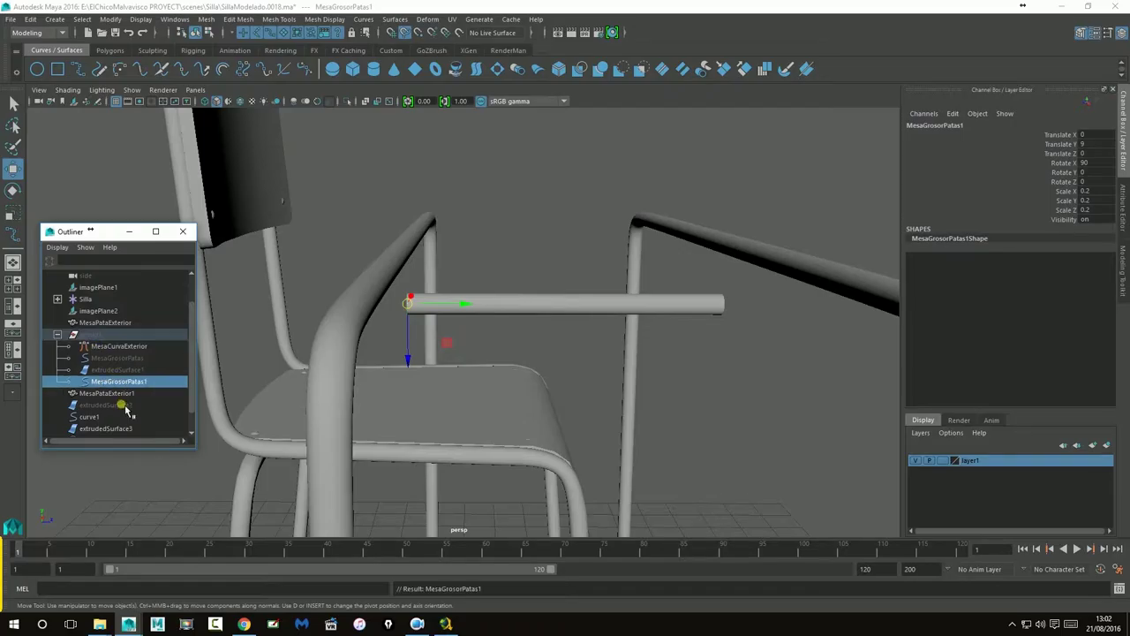
pyautogui.moveTo(105, 408); pyautogui.dragTo(89, 341)
pyautogui.moveTo(98, 423); pyautogui.dragTo(90, 335)
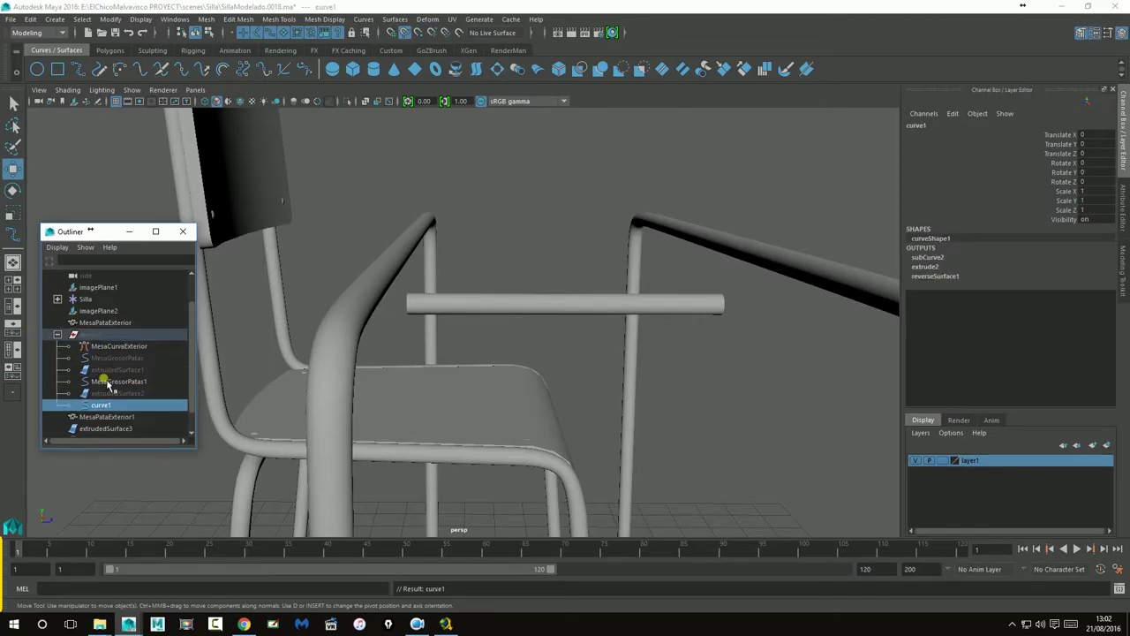
# - Convert the crossbar surface extrudedSurface3 from NURBS to quad polygons with General tessellation, 16 for U and 16 for V
pyautogui.click(106, 430)
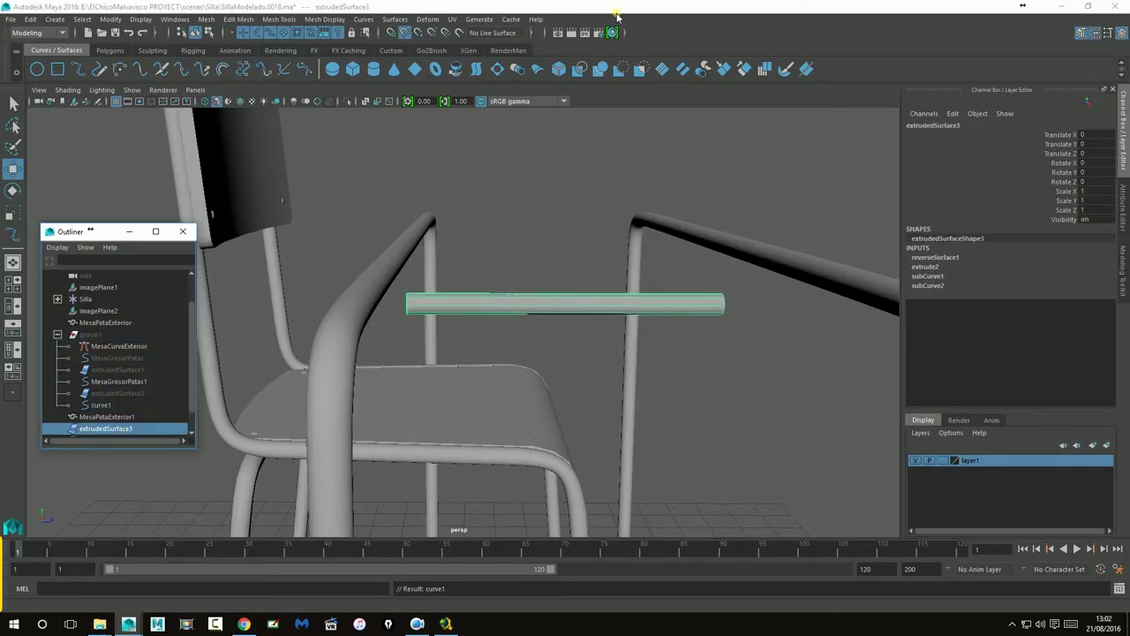
pyautogui.click(55, 20)
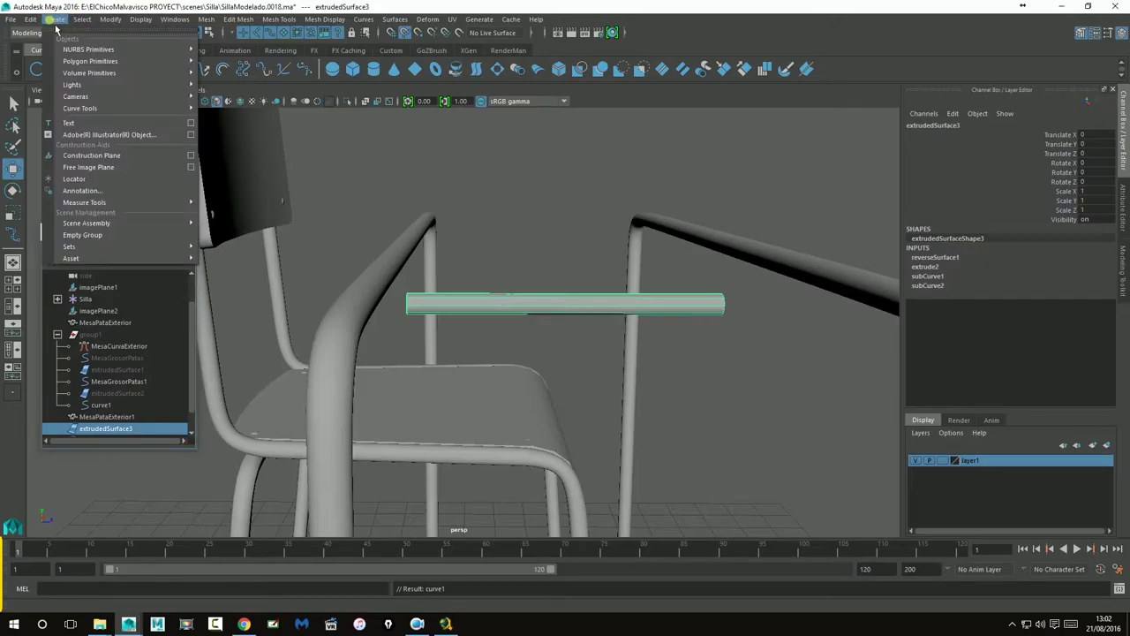
pyautogui.click(55, 19)
pyautogui.click(111, 20)
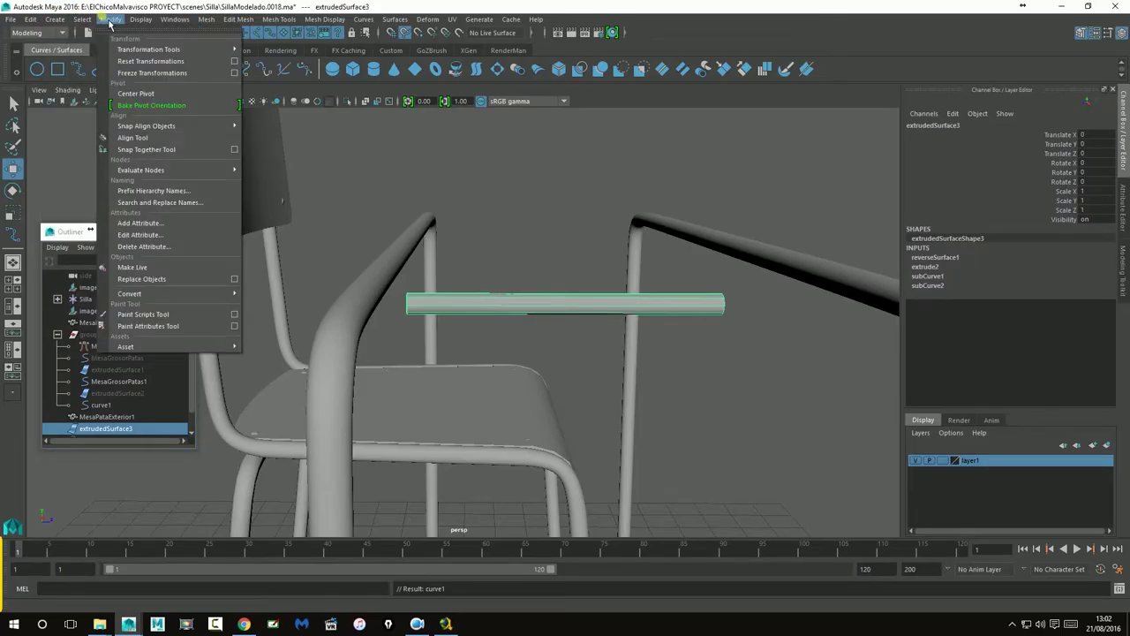
pyautogui.moveTo(151, 293)
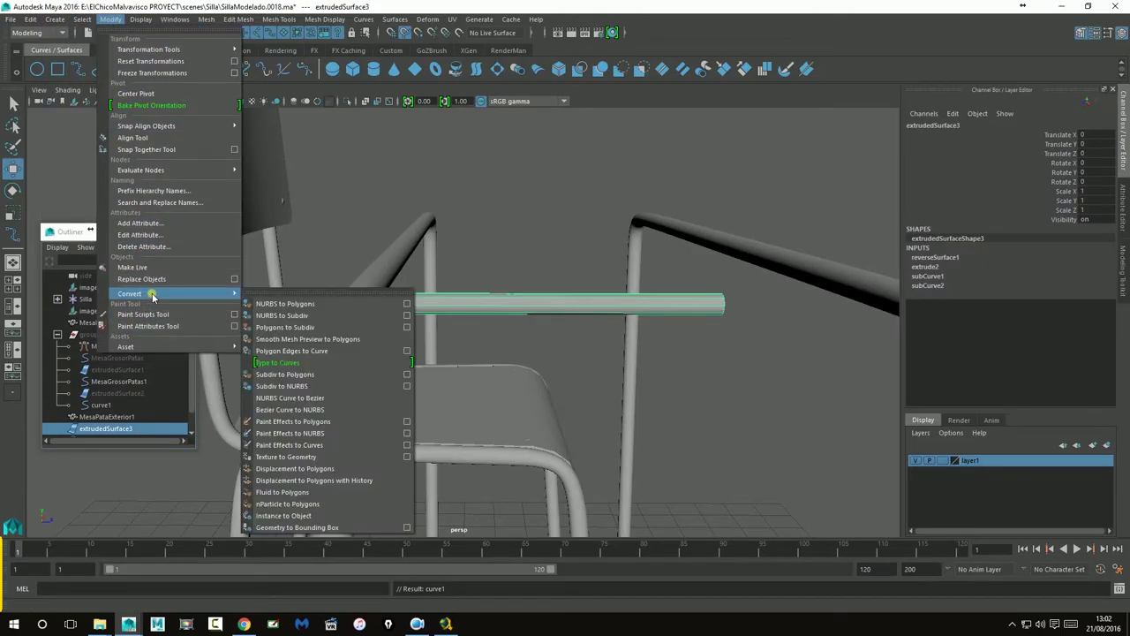
pyautogui.click(407, 303)
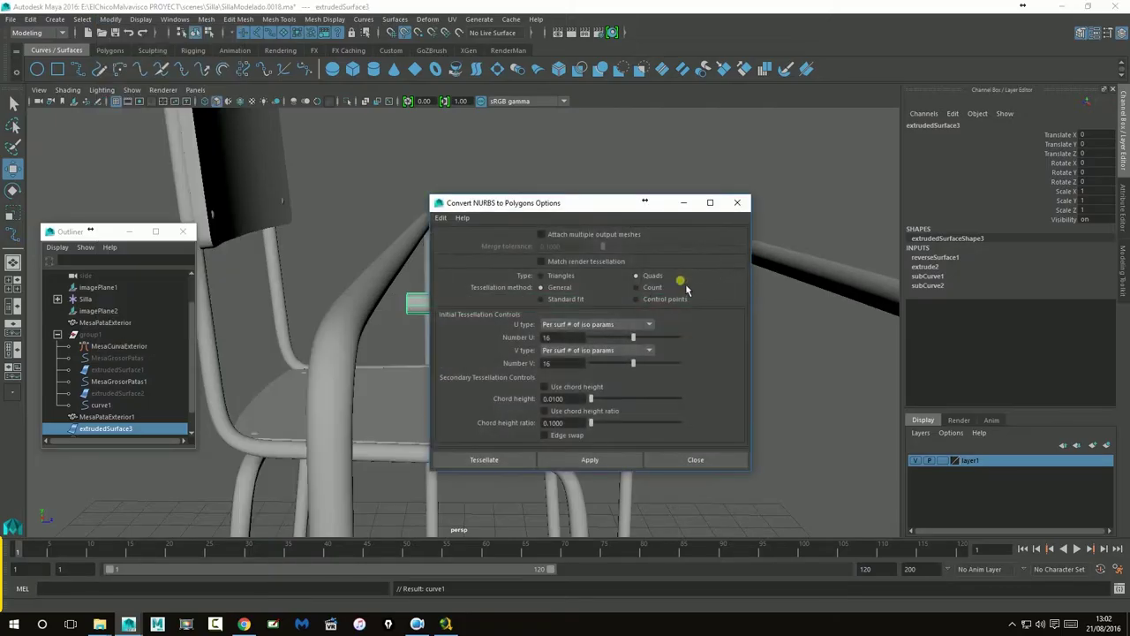
pyautogui.moveTo(548, 202); pyautogui.dragTo(789, 167)
pyautogui.click(852, 426)
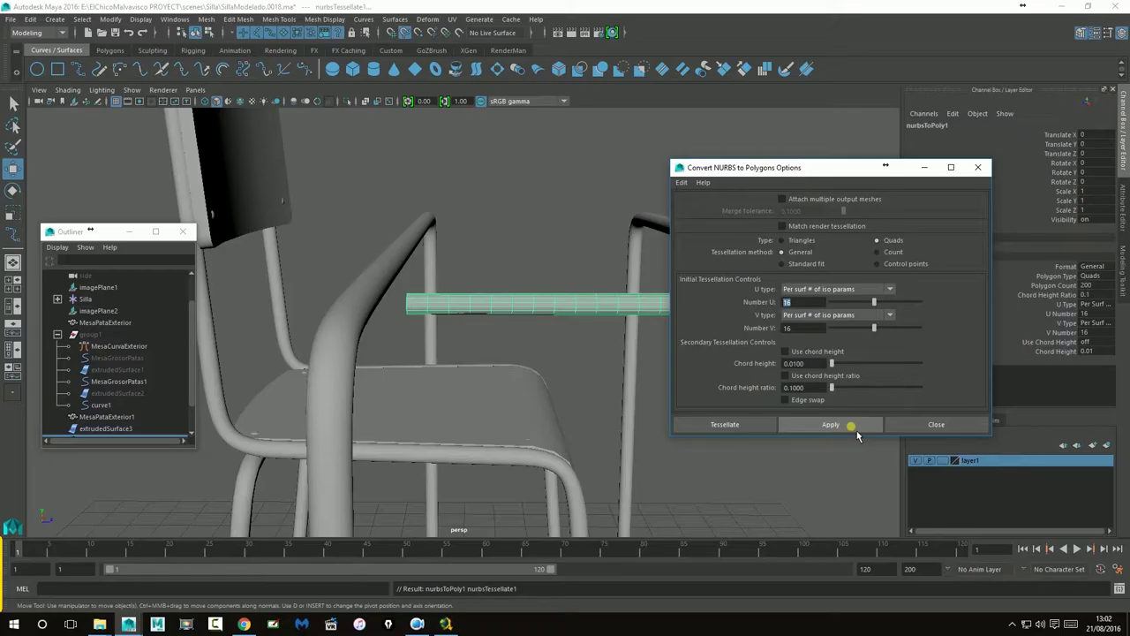
pyautogui.click(935, 425)
# - Rename the crossbar's new polygon mesh as MesaUnionPatasR
pyautogui.click(623, 174)
pyautogui.click(151, 405)
pyautogui.click(113, 417)
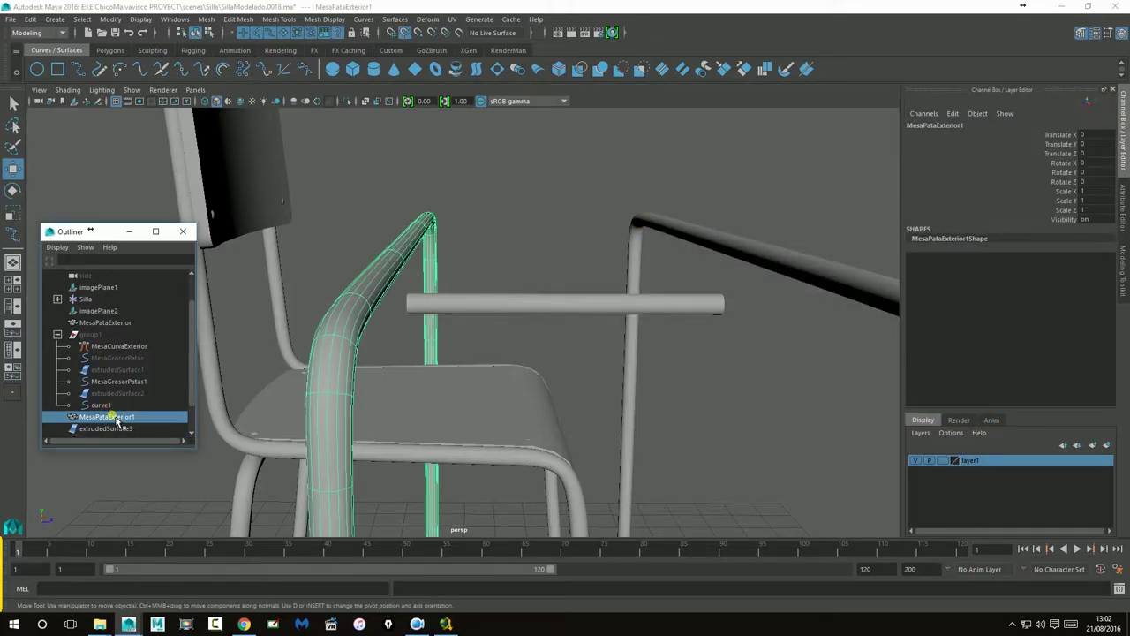
pyautogui.click(556, 316)
pyautogui.scroll(-1, 126, 385)
pyautogui.doubleClick(113, 405)
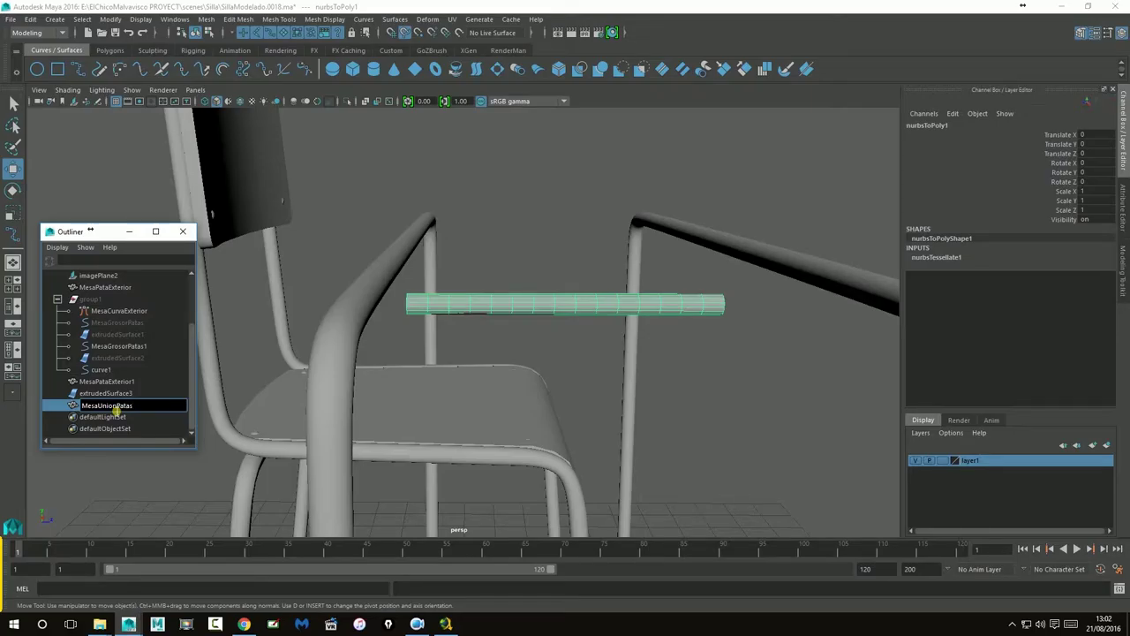
pyautogui.press('Return')
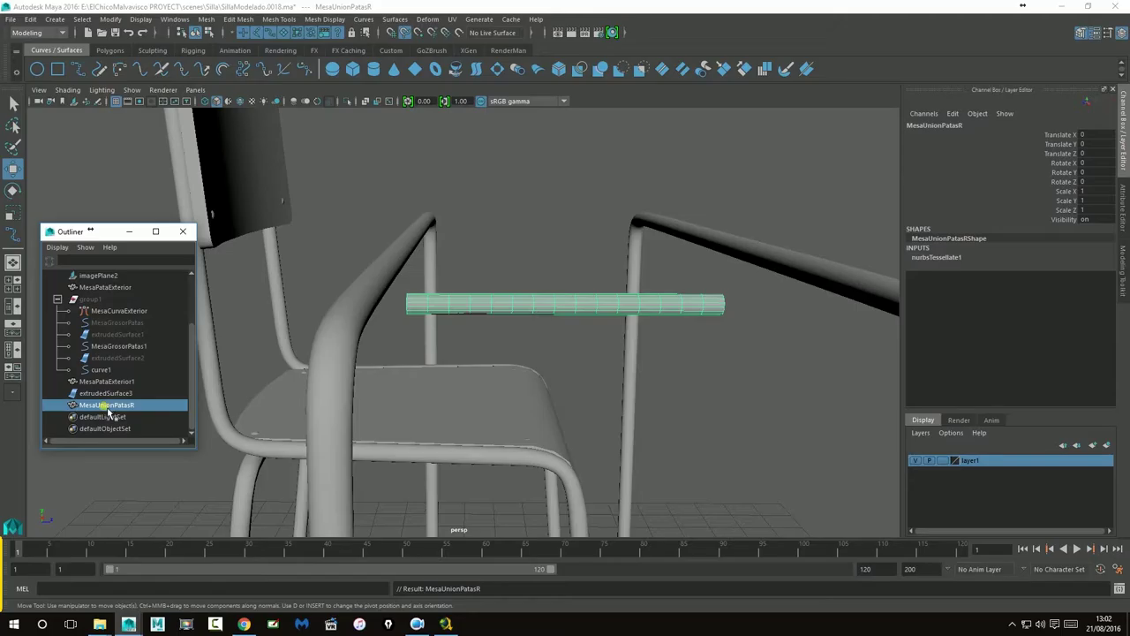
# - Reorder extrudedSurface3 in the Outliner so it sits directly below MesaPataExterior
pyautogui.click(103, 393)
pyautogui.moveTo(104, 395); pyautogui.dragTo(84, 299, button='middle')
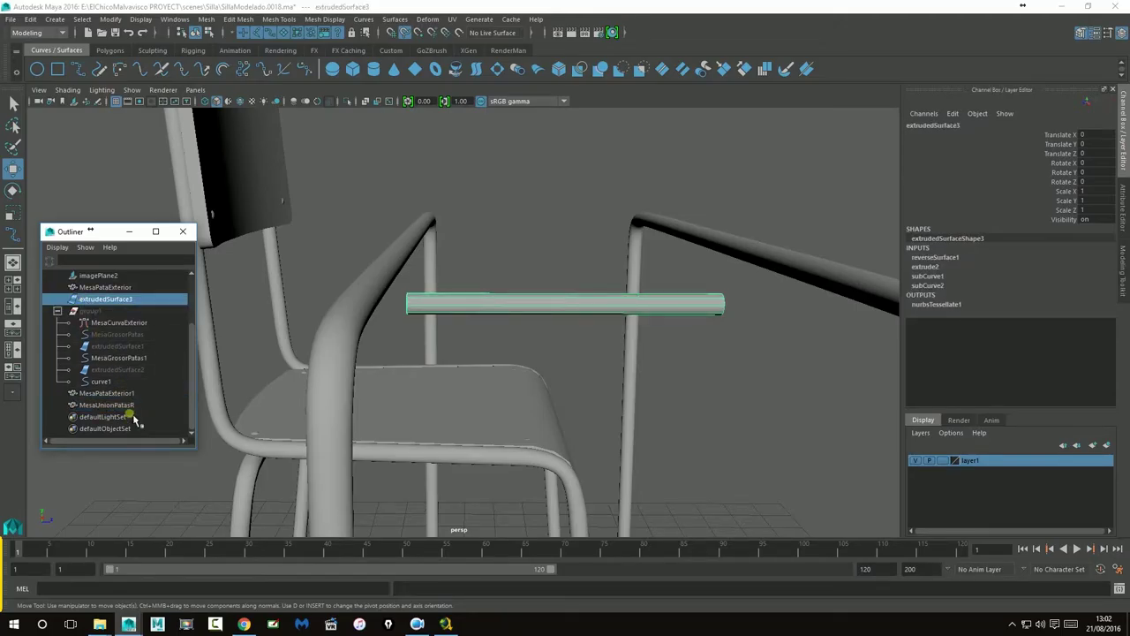
# - Delete the construction history of MesaUnionPatasR and center its pivot
pyautogui.click(111, 393)
pyautogui.click(111, 405)
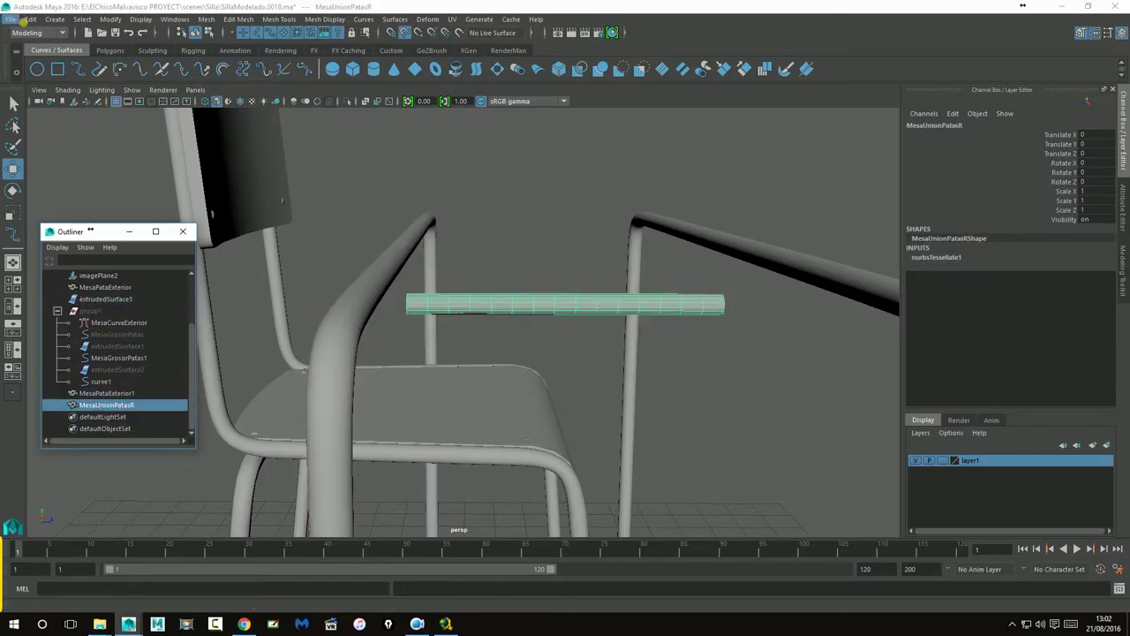
pyautogui.click(30, 19)
pyautogui.moveTo(82, 167)
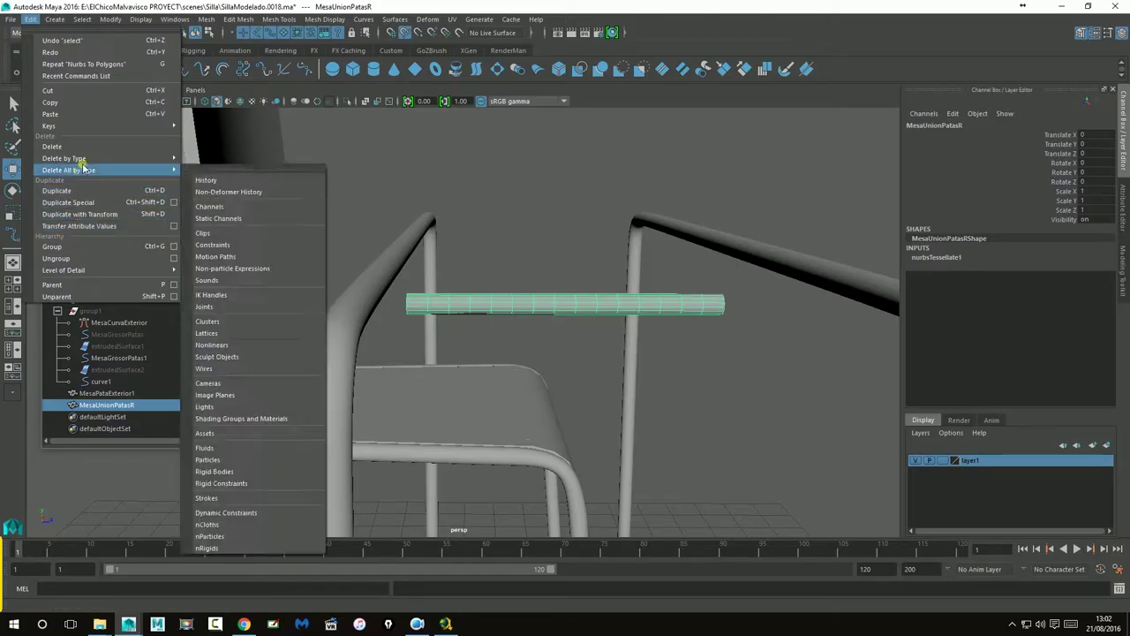
pyautogui.click(285, 165)
pyautogui.click(600, 311)
pyautogui.keyDown('alt'); pyautogui.moveTo(600, 313); pyautogui.dragTo(626, 369); pyautogui.keyUp('alt')
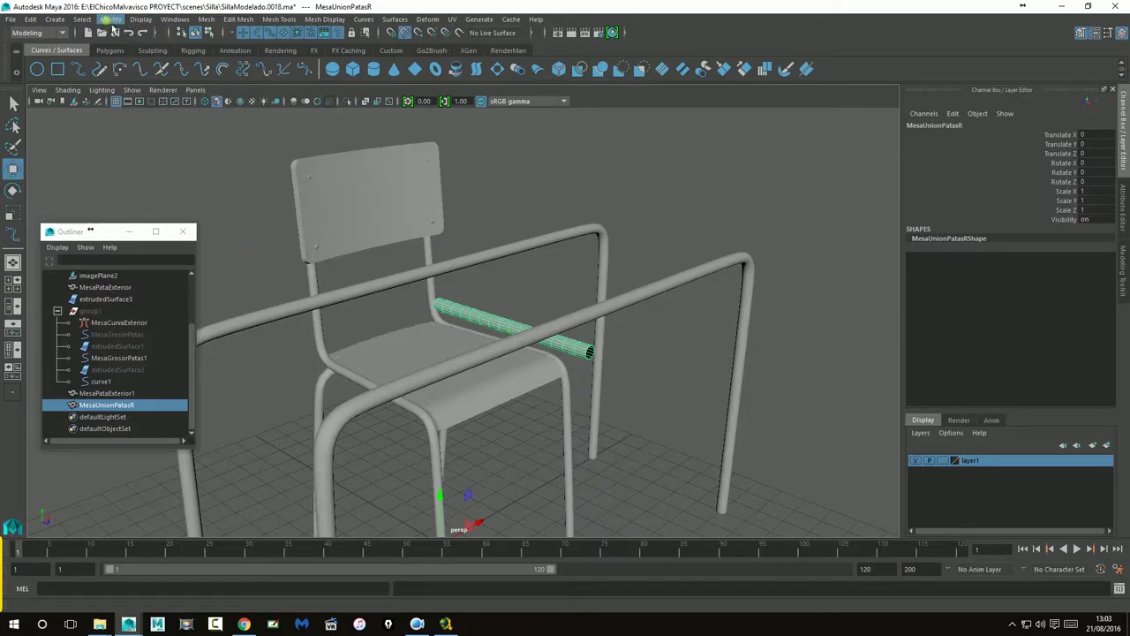
pyautogui.click(111, 20)
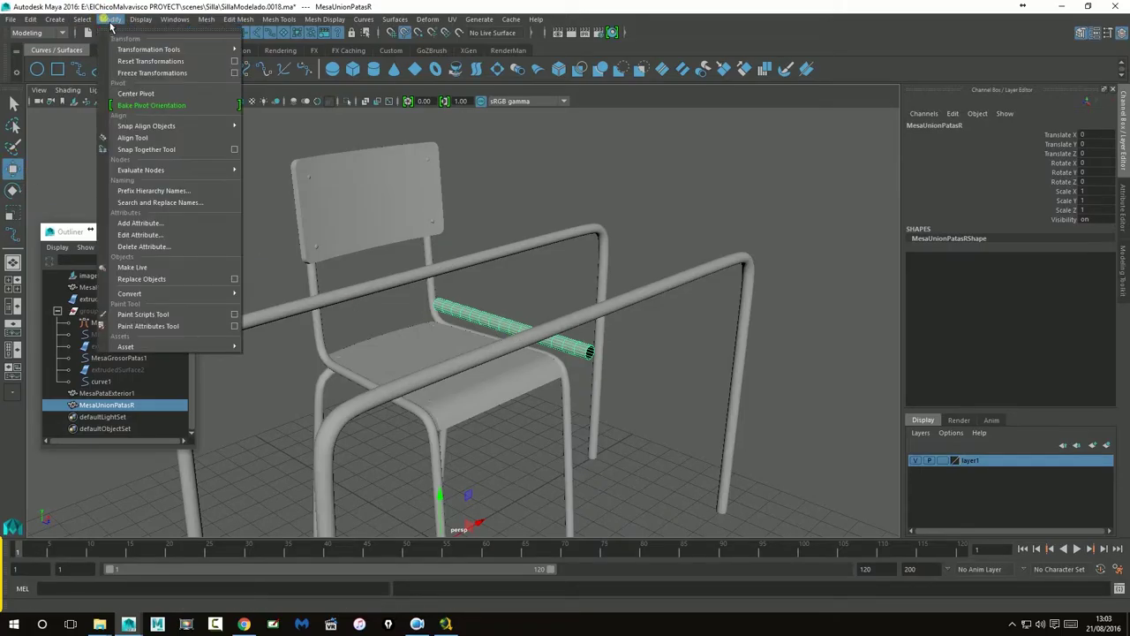
pyautogui.click(138, 96)
# - Move the crossbar MesaUnionPatasR along X to about -8.99, between the two table legs on that side
pyautogui.keyDown('alt'); pyautogui.moveTo(582, 320); pyautogui.dragTo(611, 285, button='middle'); pyautogui.keyUp('alt')
pyautogui.keyDown('alt'); pyautogui.moveTo(673, 213); pyautogui.dragTo(650, 258); pyautogui.keyUp('alt')
pyautogui.moveTo(583, 315); pyautogui.dragTo(465, 395)
pyautogui.keyDown('alt'); pyautogui.moveTo(465, 395); pyautogui.dragTo(659, 395, button='right'); pyautogui.keyUp('alt')
pyautogui.keyDown('alt'); pyautogui.moveTo(658, 394); pyautogui.dragTo(618, 389); pyautogui.keyUp('alt')
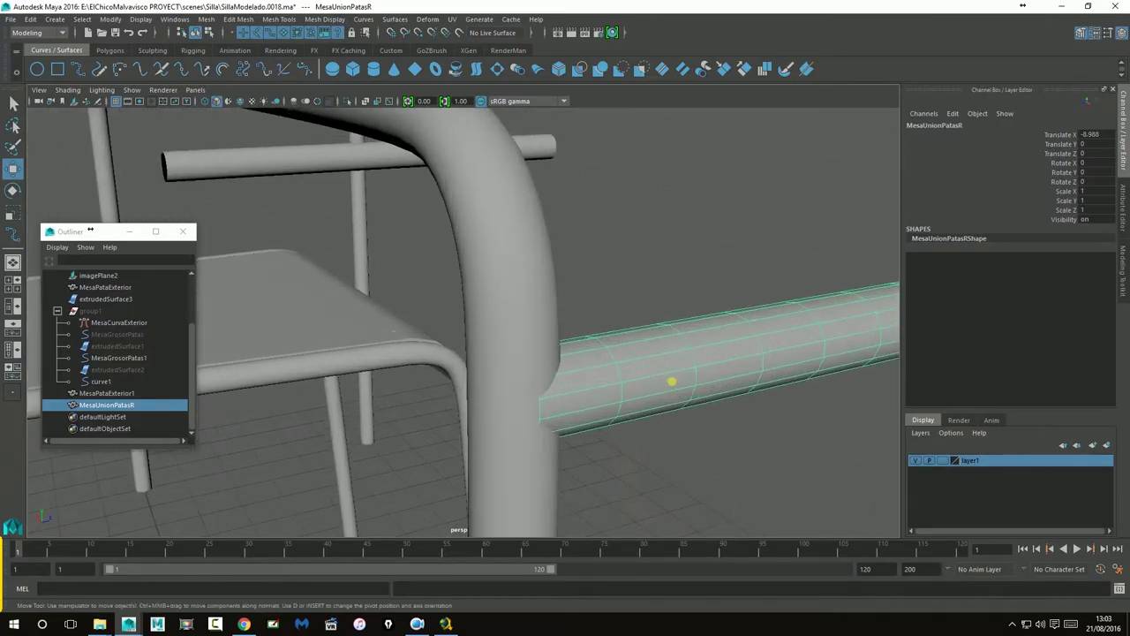
# - Compare the crossbar's height with the reference photos and lower it to a Translate Y of about -0.42
pyautogui.press('space')
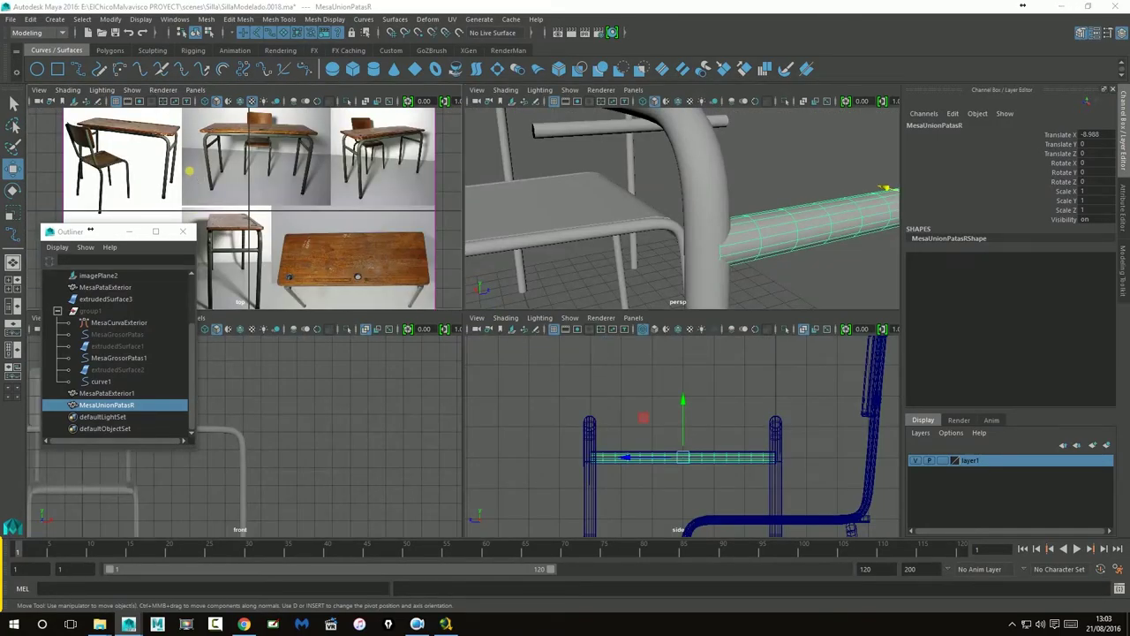
pyautogui.press('space')
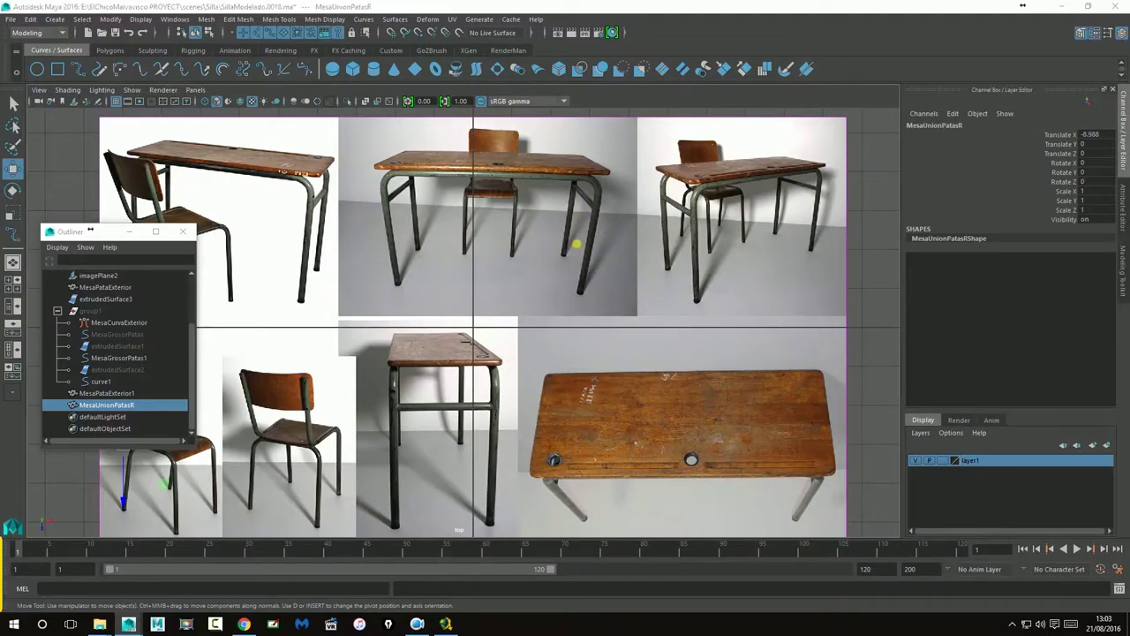
pyautogui.press('space')
pyautogui.moveTo(690, 409); pyautogui.dragTo(694, 422)
# - Turn on smooth mesh preview for the crossbar and both table leg frames
pyautogui.keyDown('alt'); pyautogui.moveTo(750, 253); pyautogui.dragTo(689, 225); pyautogui.keyUp('alt')
pyautogui.keyDown('alt'); pyautogui.moveTo(689, 237); pyautogui.dragTo(562, 239, button='middle'); pyautogui.keyUp('alt')
pyautogui.keyDown('alt'); pyautogui.moveTo(562, 239); pyautogui.dragTo(487, 267); pyautogui.keyUp('alt')
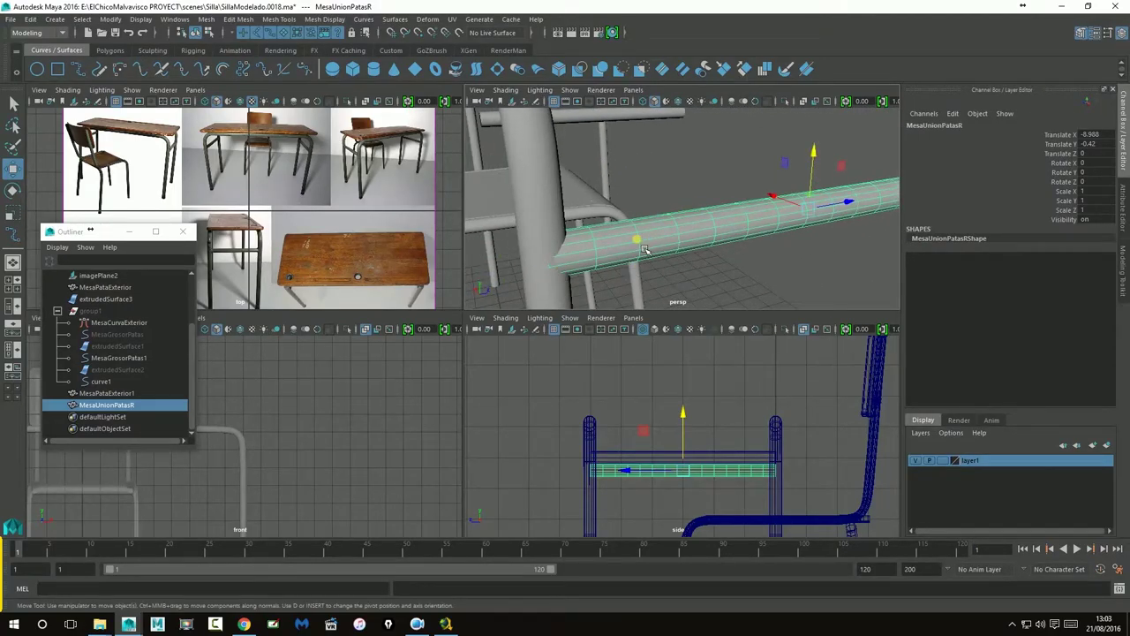
pyautogui.scroll(-2, 646, 250)
pyautogui.press('space')
pyautogui.keyDown('alt'); pyautogui.moveTo(597, 312); pyautogui.dragTo(318, 452); pyautogui.keyUp('alt')
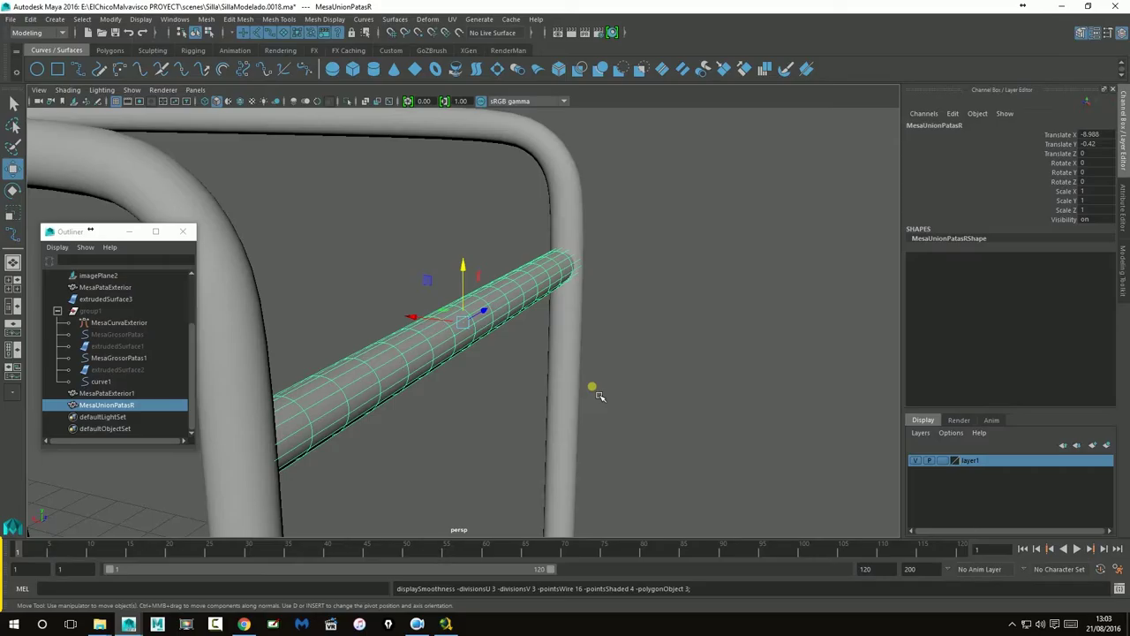
pyautogui.click(460, 416)
pyautogui.keyDown('alt'); pyautogui.moveTo(641, 380); pyautogui.dragTo(335, 398); pyautogui.keyUp('alt')
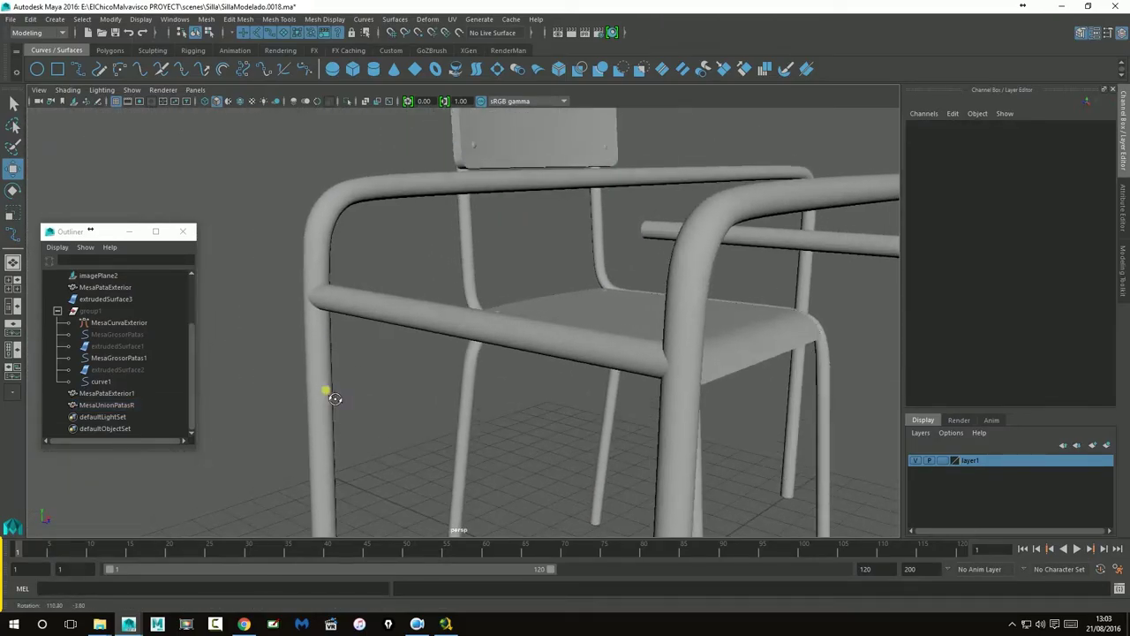
pyautogui.click(694, 294)
pyautogui.press('3')
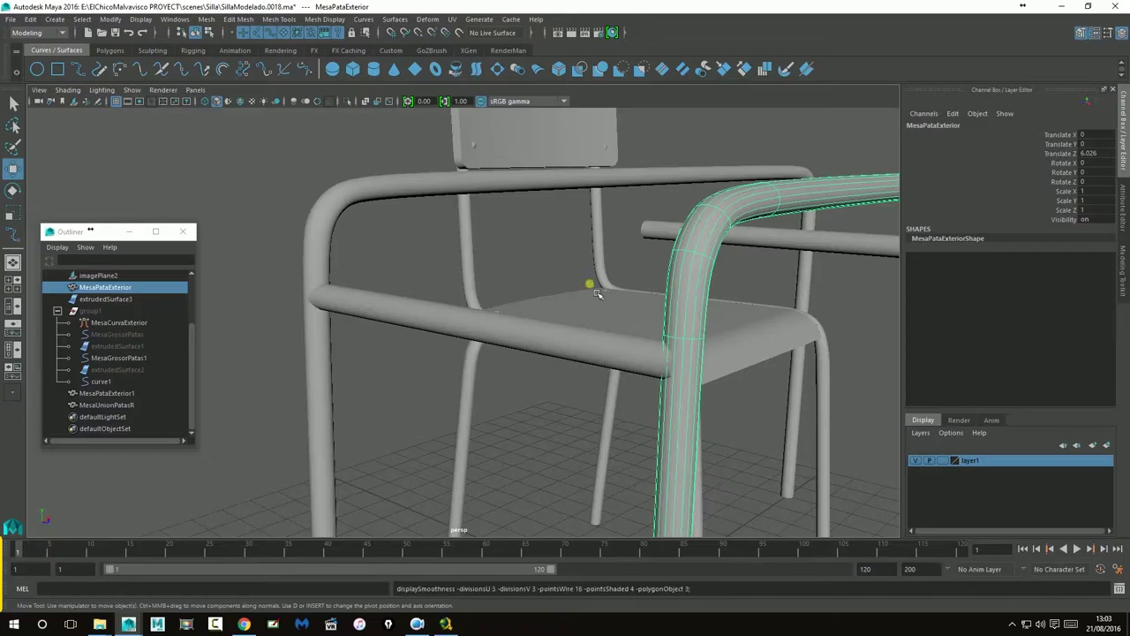
pyautogui.click(329, 265)
pyautogui.press('3')
# - Duplicate the crossbar MesaUnionPatasR and rename the copy MesaUnionPatasL
pyautogui.click(409, 254)
pyautogui.click(411, 309)
pyautogui.keyDown('alt'); pyautogui.moveTo(407, 307); pyautogui.dragTo(372, 323); pyautogui.keyUp('alt')
pyautogui.hotkey('ctrl', 'd')
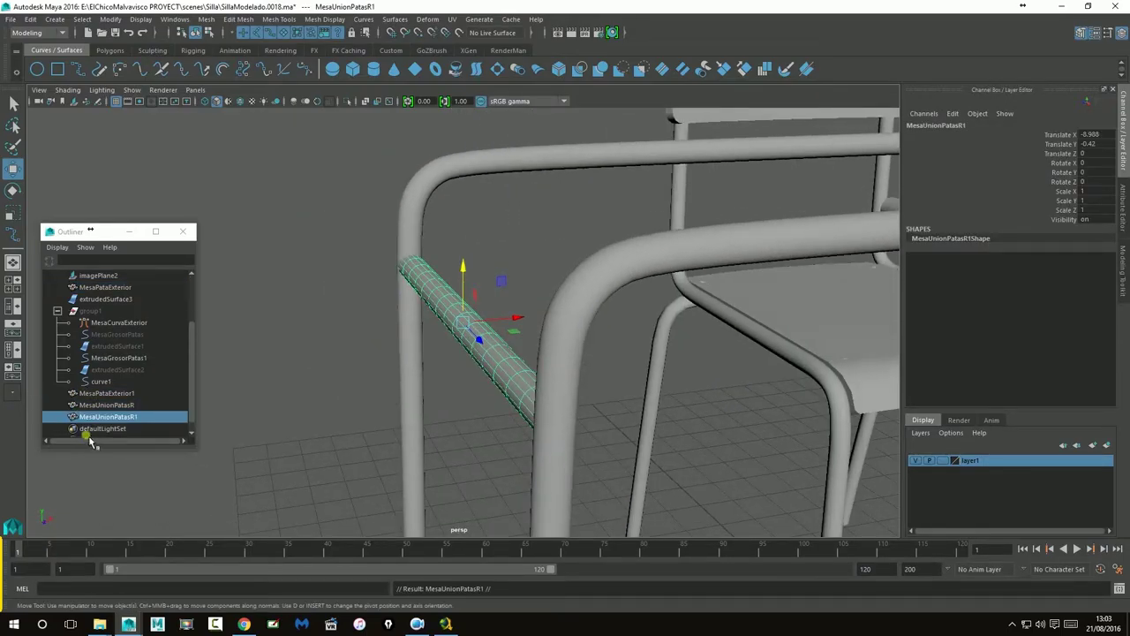
pyautogui.doubleClick(136, 419)
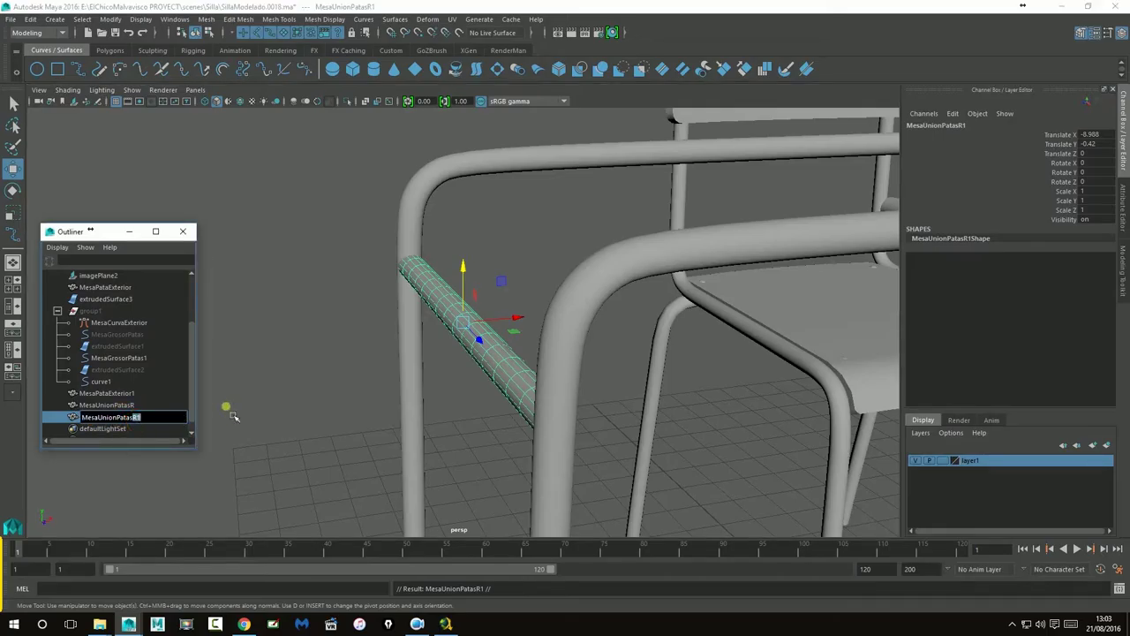
pyautogui.press('Return')
# - Move MesaUnionPatasL along X to the opposite table legs, at about 8.992, using the front view
pyautogui.scroll(-7, 748, 334)
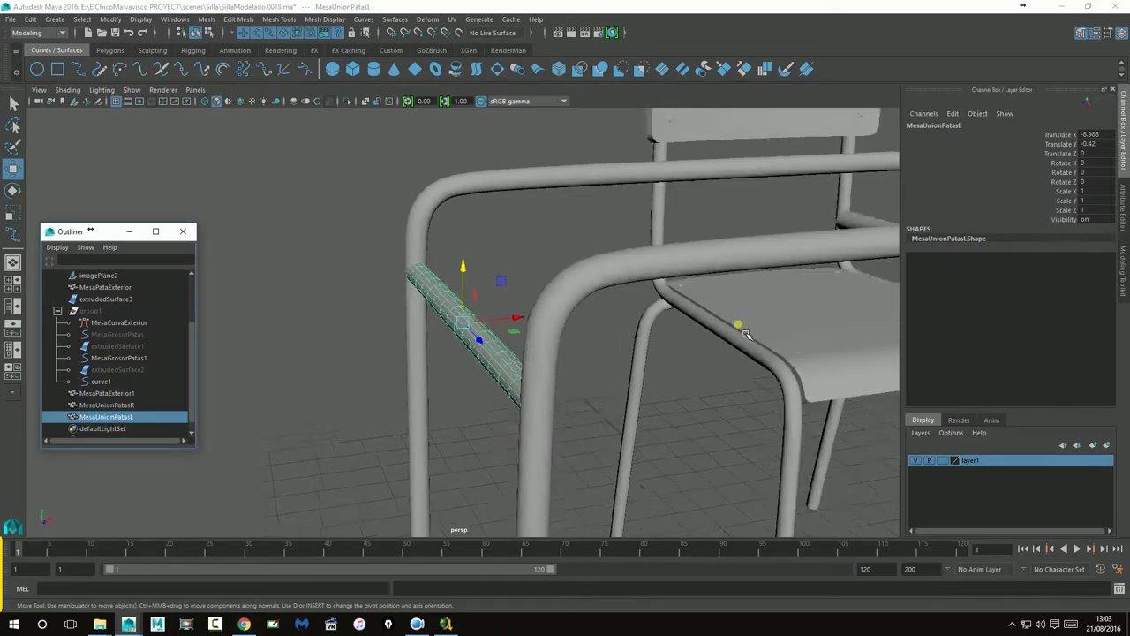
pyautogui.moveTo(521, 318); pyautogui.dragTo(932, 302)
pyautogui.press('space')
pyautogui.press('space')
pyautogui.press('space')
pyautogui.press('space')
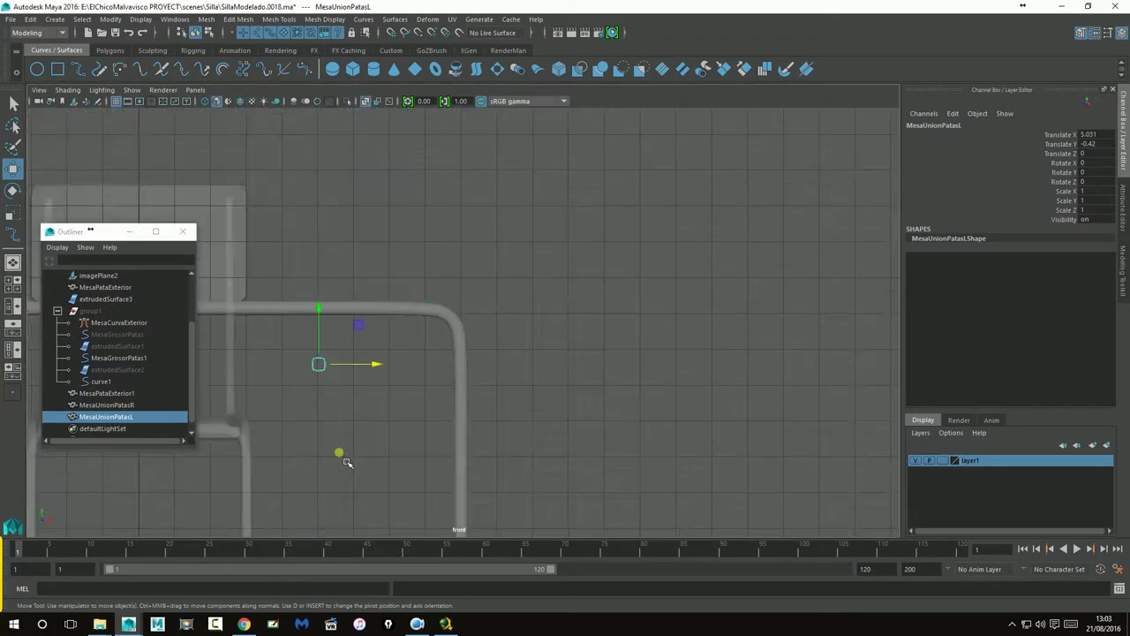
pyautogui.keyDown('alt'); pyautogui.moveTo(346, 460); pyautogui.dragTo(520, 435, button='middle'); pyautogui.keyUp('alt')
pyautogui.moveTo(532, 358); pyautogui.dragTo(677, 369)
pyautogui.scroll(10, 680, 391)
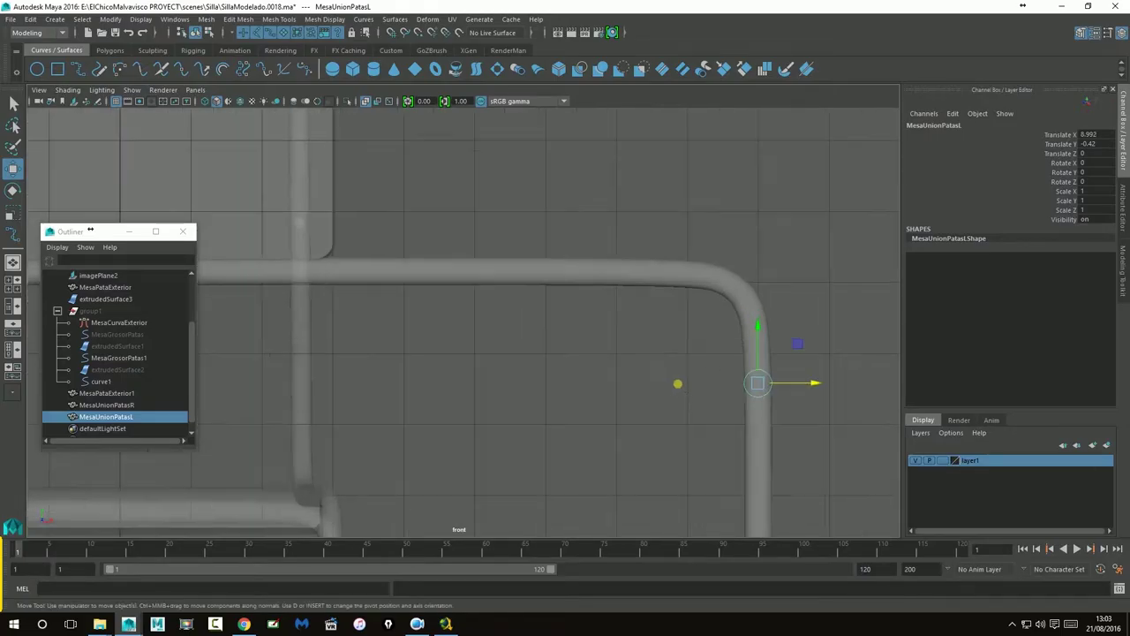
# - Fine-tune MesaUnionPatasL in the front view so it is centered on the leg, at a Translate X of about 8.989
pyautogui.keyDown('alt'); pyautogui.moveTo(840, 406); pyautogui.dragTo(454, 310, button='middle'); pyautogui.keyUp('alt')
pyautogui.scroll(3, 455, 311)
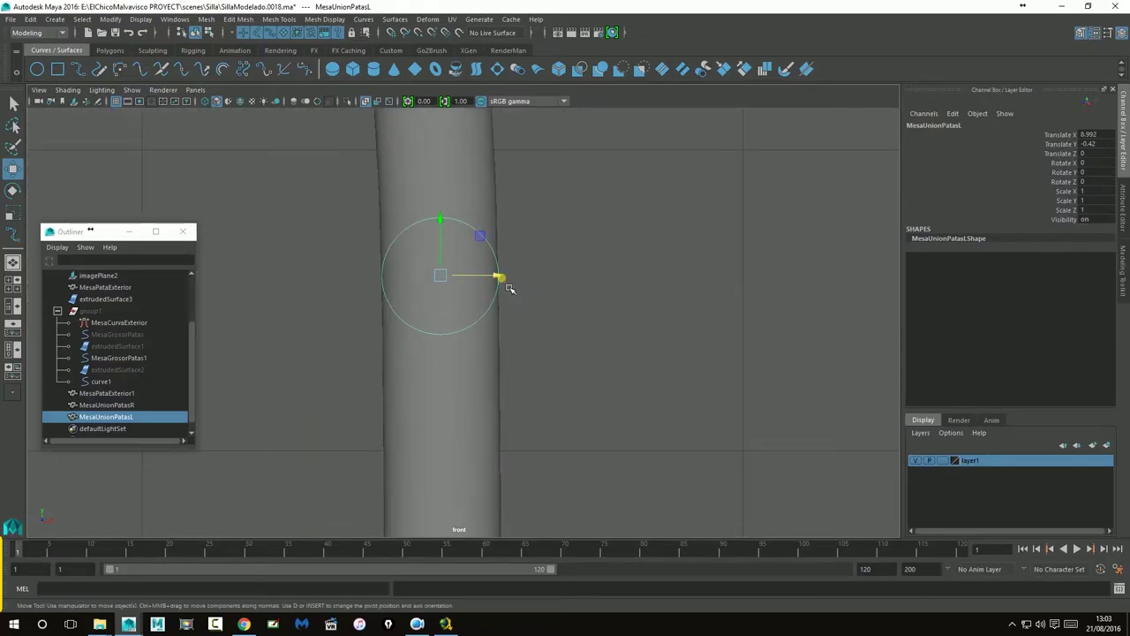
pyautogui.scroll(6, 500, 284)
pyautogui.keyDown('alt'); pyautogui.moveTo(460, 221); pyautogui.dragTo(567, 316, button='middle'); pyautogui.keyUp('alt')
pyautogui.moveTo(567, 303); pyautogui.dragTo(568, 306)
pyautogui.press('space')
pyautogui.press('space')
# - Select the leftover extrudedSurface3 under the table frame and parent it to the hidden group1
pyautogui.keyDown('alt'); pyautogui.moveTo(616, 348); pyautogui.dragTo(533, 327); pyautogui.keyUp('alt')
pyautogui.keyDown('alt'); pyautogui.moveTo(533, 328); pyautogui.dragTo(292, 327, button='right'); pyautogui.keyUp('alt')
pyautogui.keyDown('alt'); pyautogui.moveTo(601, 386); pyautogui.dragTo(499, 384); pyautogui.keyUp('alt')
pyautogui.click(802, 248)
pyautogui.keyDown('alt'); pyautogui.moveTo(803, 249); pyautogui.dragTo(618, 371); pyautogui.keyUp('alt')
pyautogui.click(537, 321)
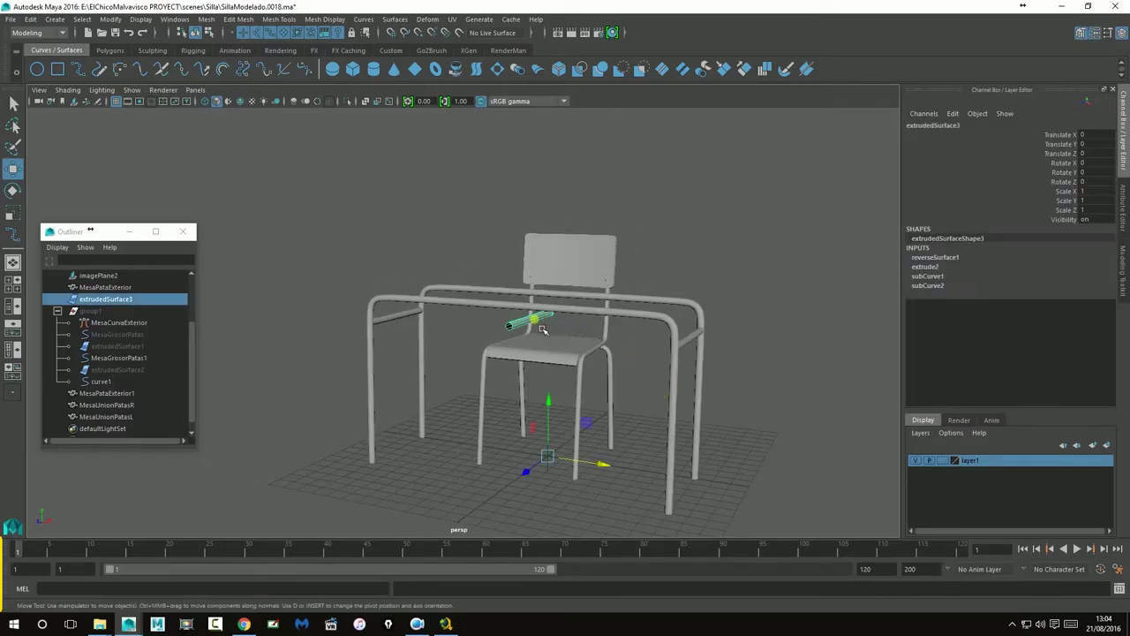
pyautogui.moveTo(86, 303); pyautogui.dragTo(151, 352, button='middle')
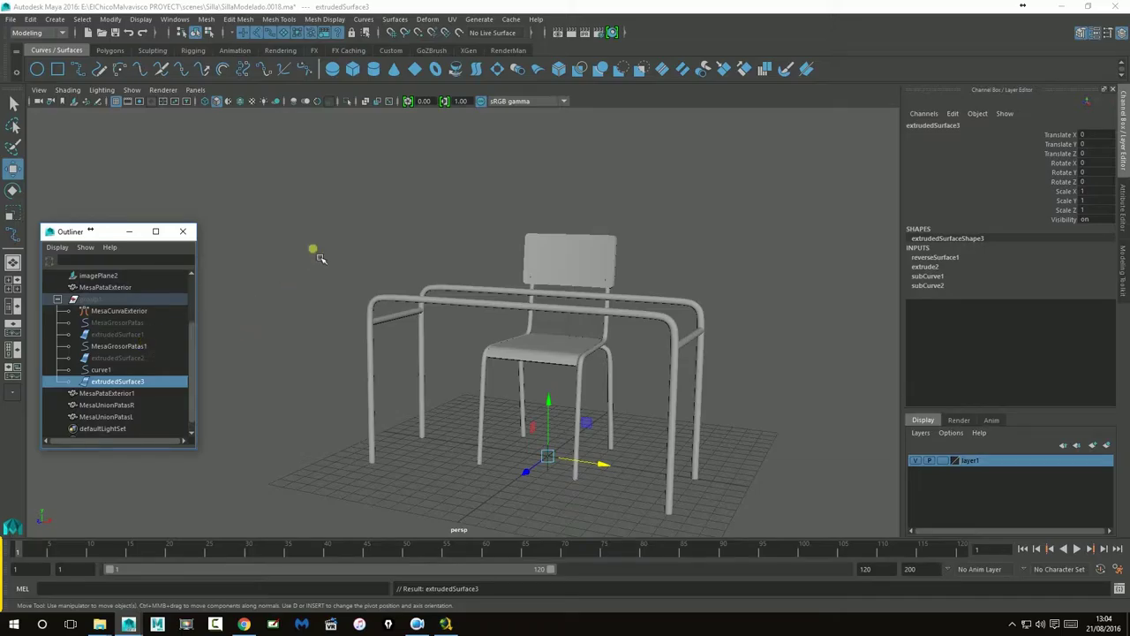
pyautogui.click(320, 258)
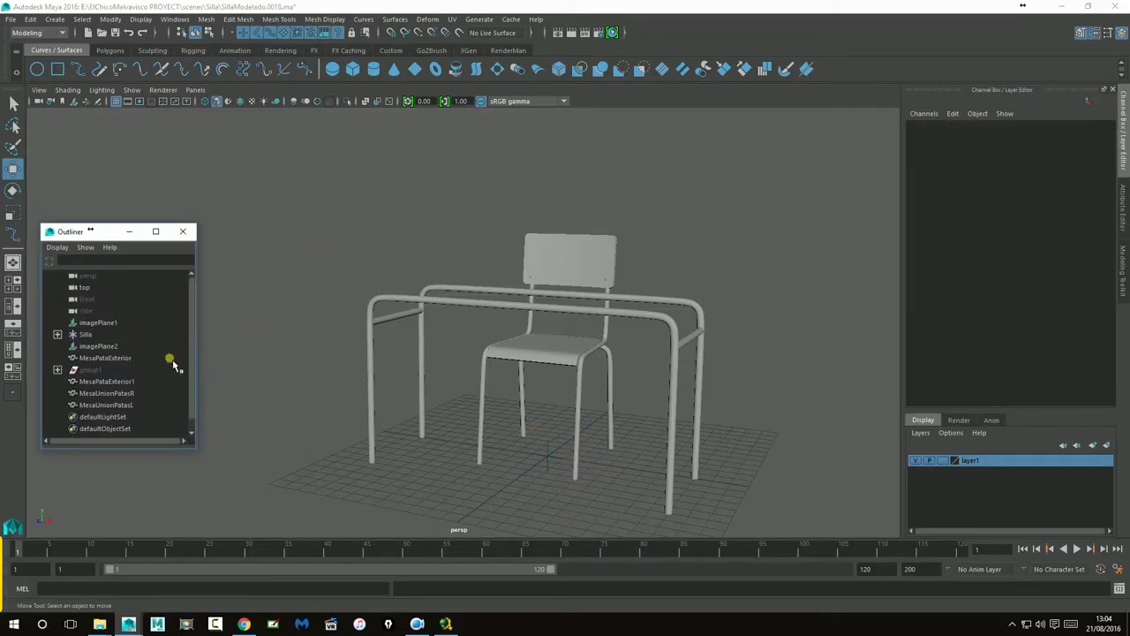
# - Rename the rear leg frame MesaPataExterior1 as MesaPataInterior
pyautogui.click(106, 358)
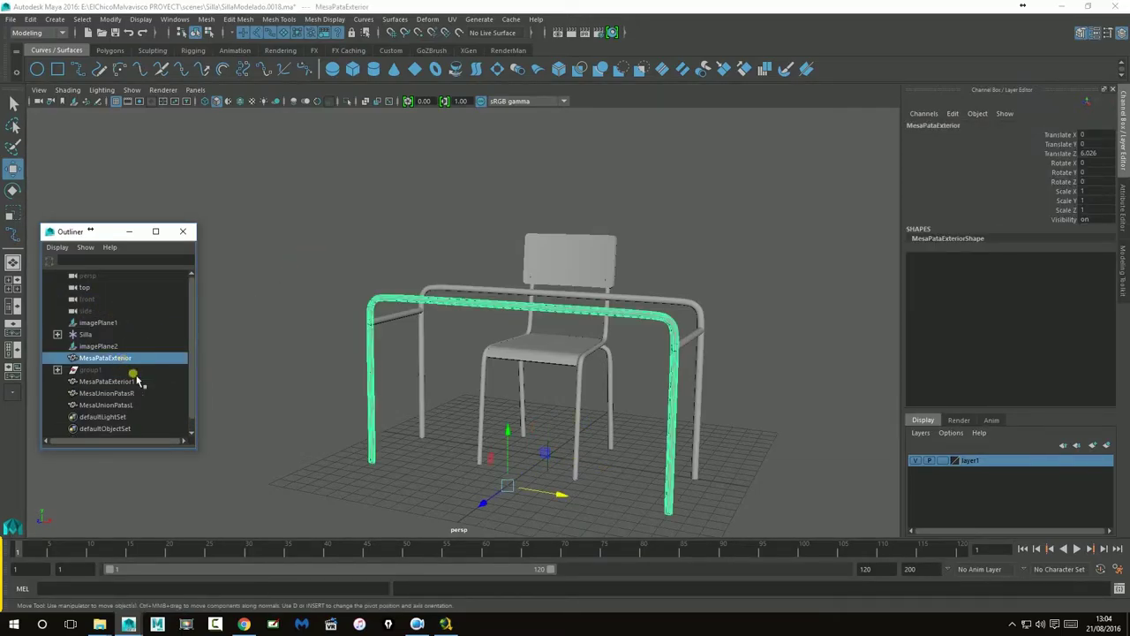
pyautogui.doubleClick(129, 383)
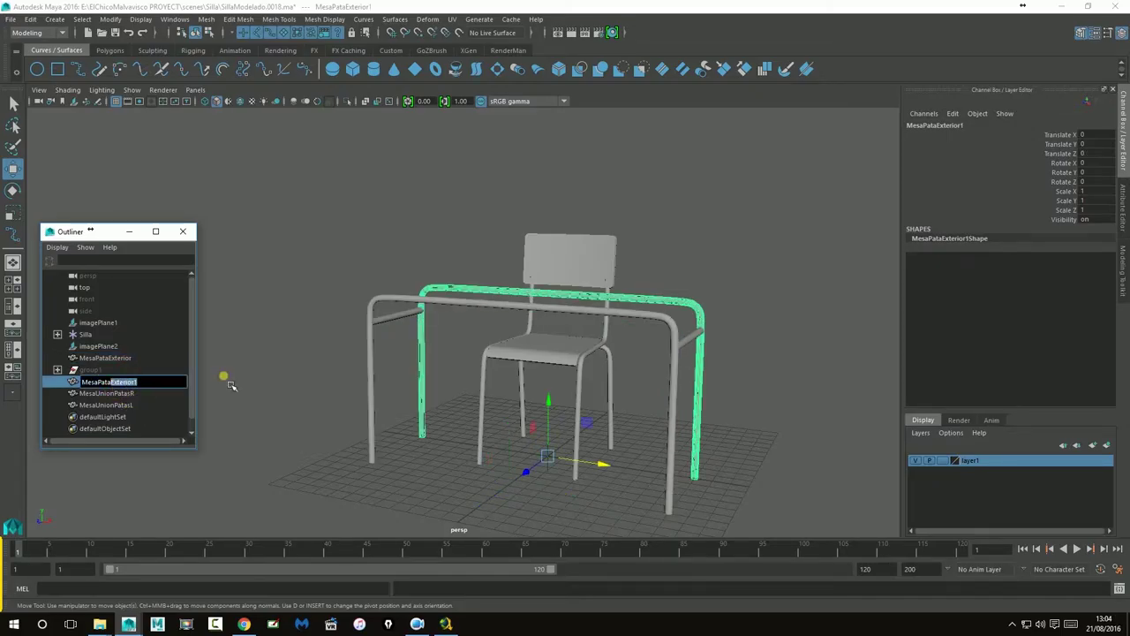
pyautogui.write('MesaPataInterior')
pyautogui.press('Return')
# - Reorder MesaPataExterior in the Outliner to sit directly above MesaPataInterior, and check the table parts one by one
pyautogui.click(115, 359)
pyautogui.moveTo(111, 359); pyautogui.dragTo(88, 376, button='middle')
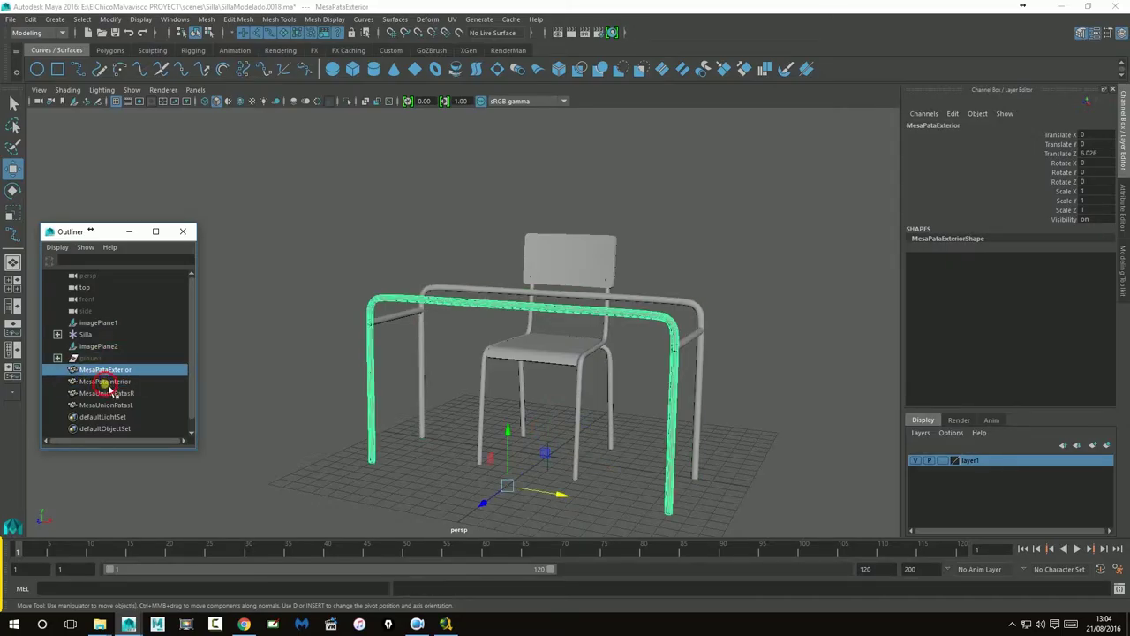
pyautogui.click(104, 381)
pyautogui.click(107, 393)
pyautogui.click(111, 405)
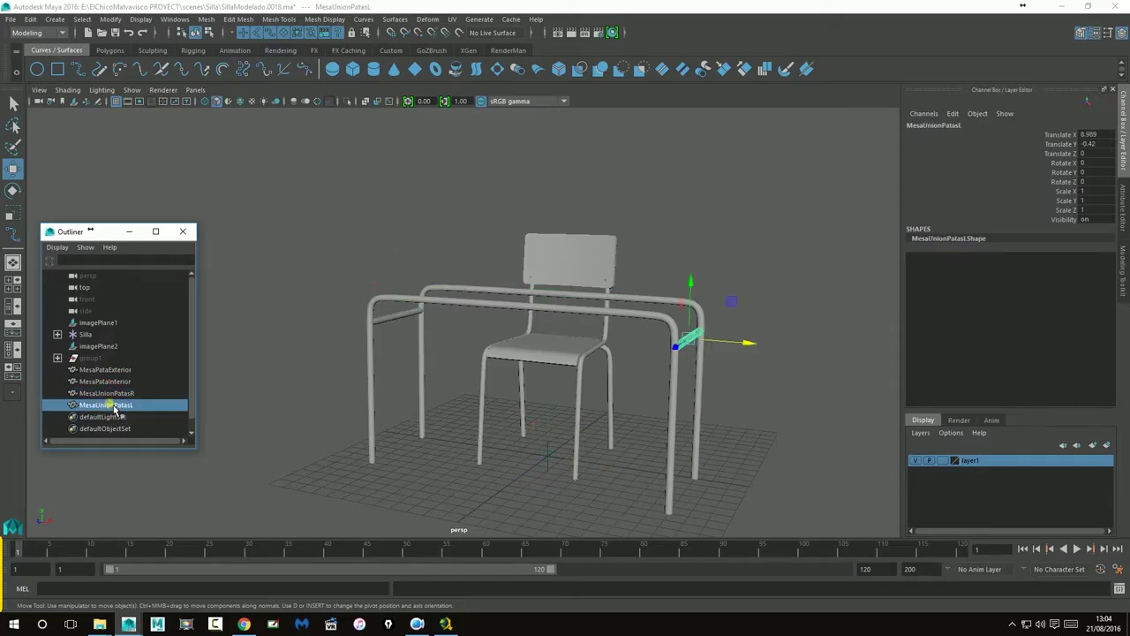
# - Deselect everything and save the scene as a new increment, SillaModelado.0019.ma
pyautogui.click(671, 255)
pyautogui.keyDown('alt'); pyautogui.moveTo(671, 256); pyautogui.dragTo(374, 212); pyautogui.keyUp('alt')
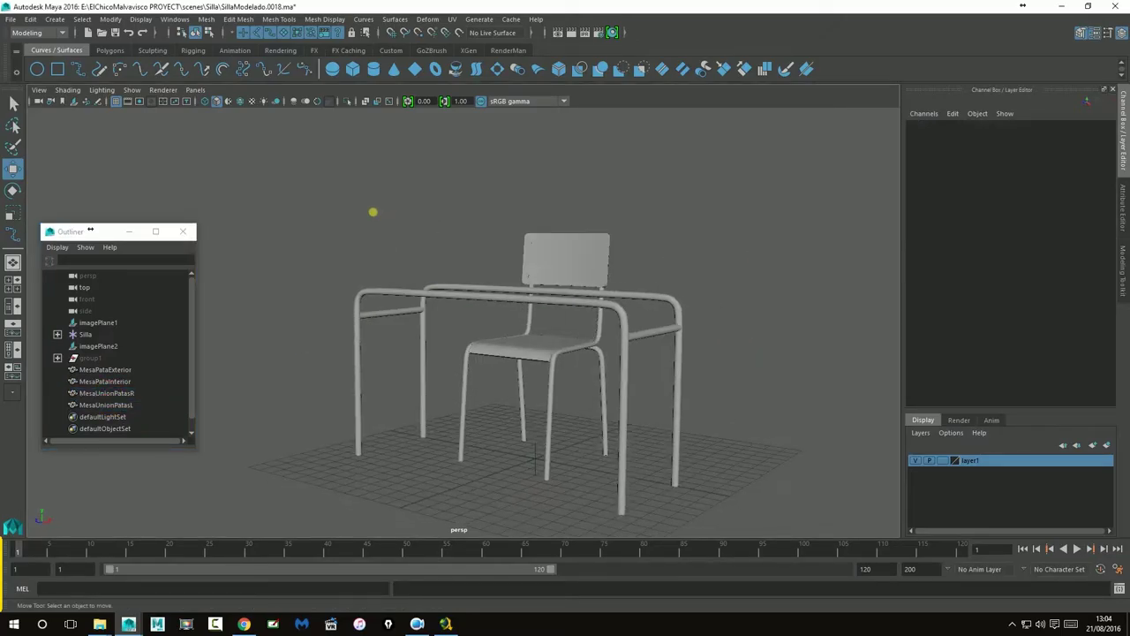
pyautogui.click(10, 19)
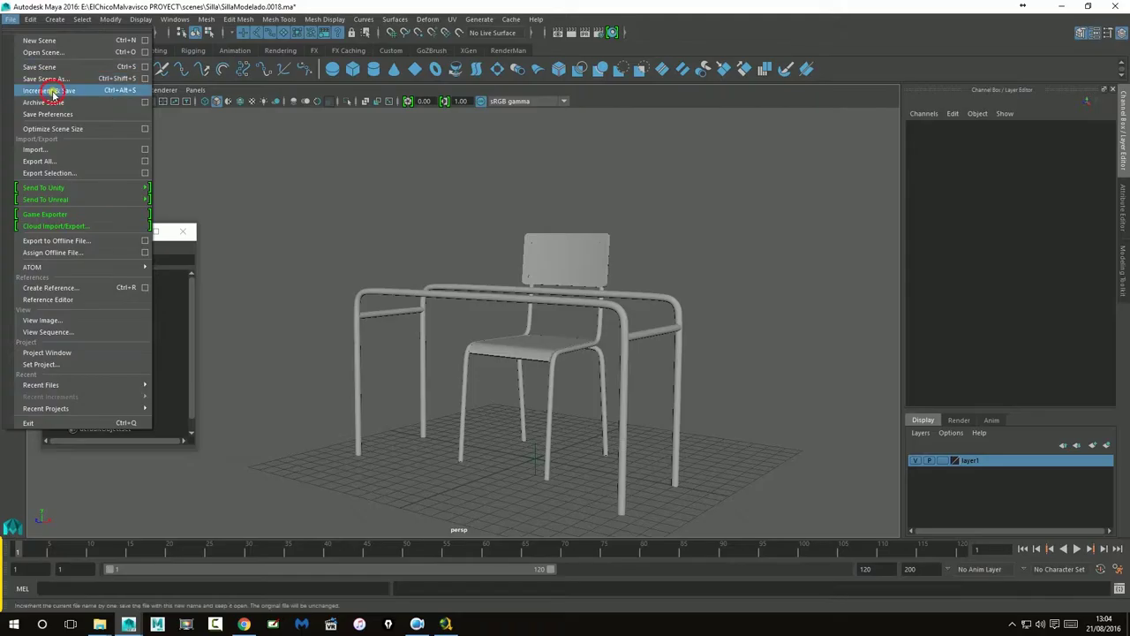
pyautogui.click(53, 86)
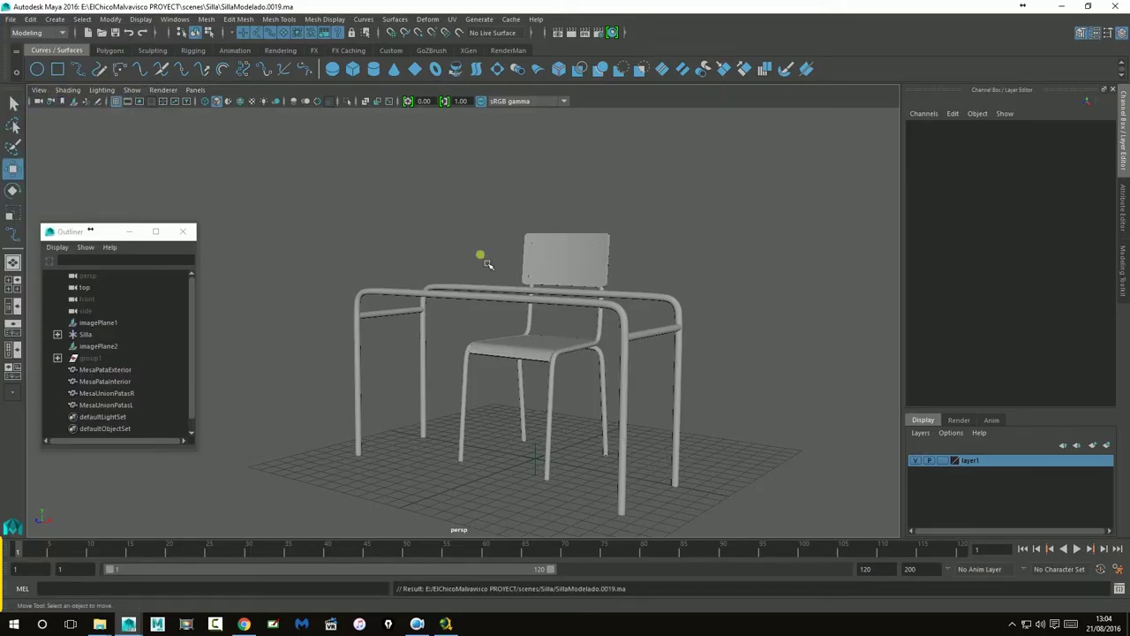
# - Copy the chair's leg cap SillaTapon01 and paste it into the scene as a separate group
pyautogui.keyDown('alt'); pyautogui.moveTo(658, 416); pyautogui.dragTo(602, 292, button='middle'); pyautogui.keyUp('alt')
pyautogui.keyDown('alt'); pyautogui.moveTo(602, 292); pyautogui.dragTo(957, 348, button='right'); pyautogui.keyUp('alt')
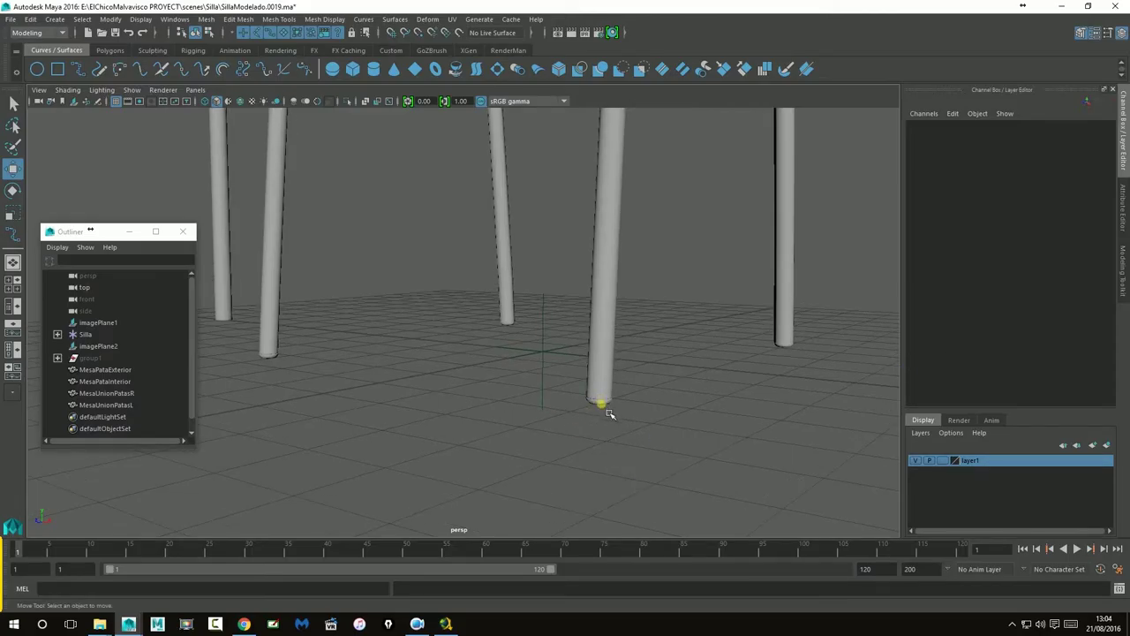
pyautogui.click(607, 410)
pyautogui.moveTo(648, 437)
pyautogui.keyDown('alt'); pyautogui.mouseDown()
pyautogui.moveTo(656, 429)
pyautogui.moveTo(646, 422)
pyautogui.mouseUp(); pyautogui.keyUp('alt')
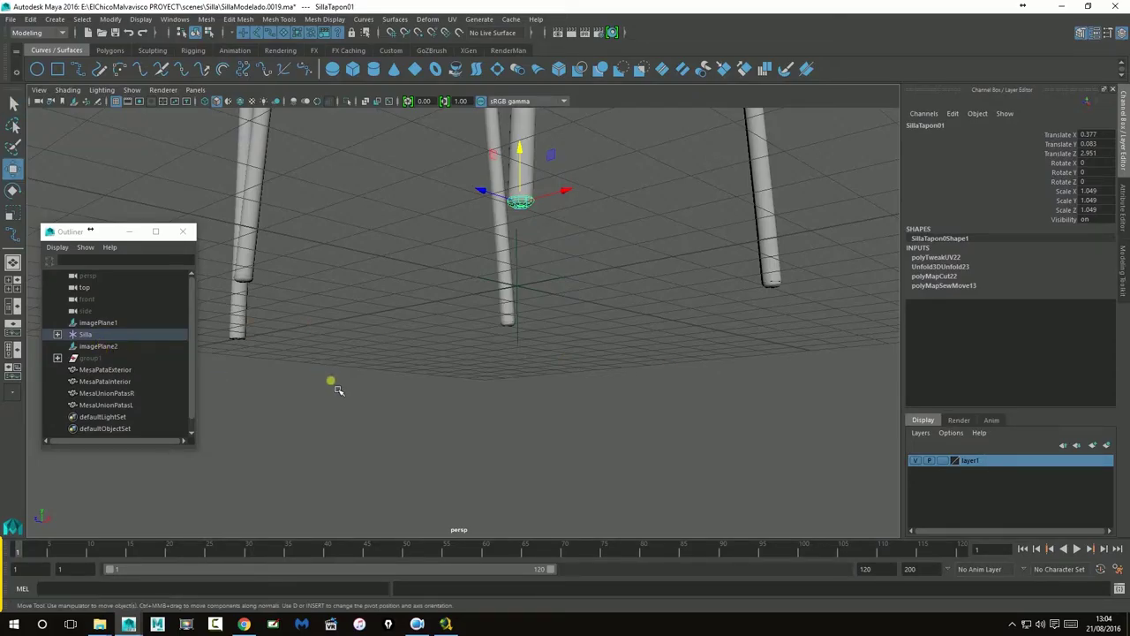
pyautogui.press('Up')
pyautogui.press('f')
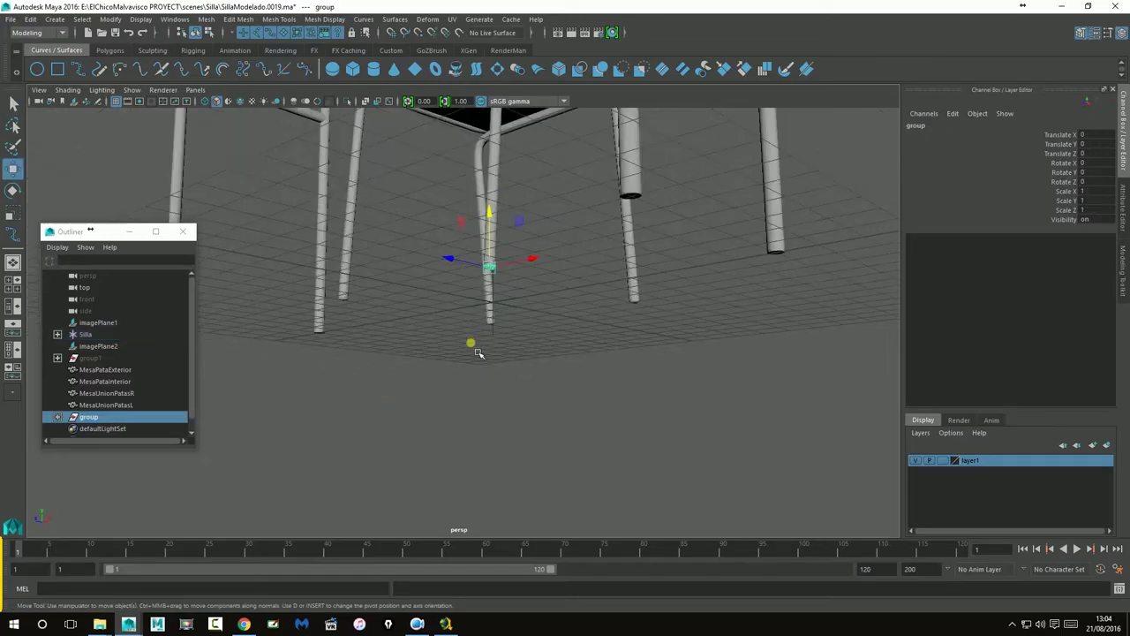
# - Move the pasted cap group to the foot of the front table leg, at about X 6 and Z 2.61
pyautogui.moveTo(577, 489); pyautogui.dragTo(777, 541)
pyautogui.keyDown('alt'); pyautogui.moveTo(770, 541); pyautogui.dragTo(675, 304, button='middle'); pyautogui.keyUp('alt')
pyautogui.moveTo(668, 297); pyautogui.dragTo(560, 350)
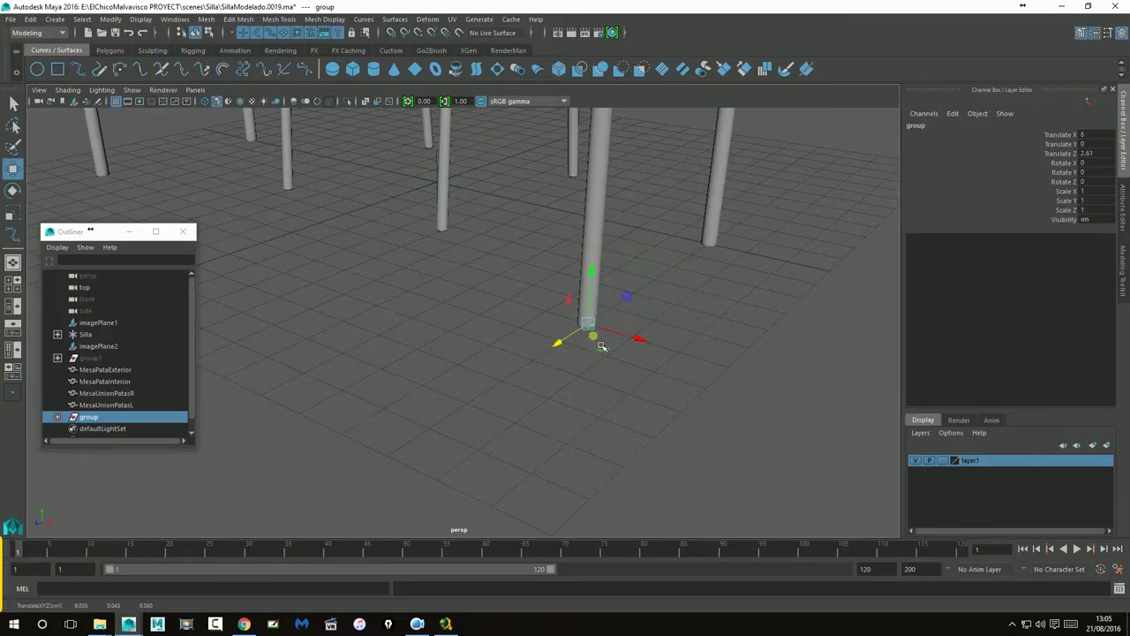
# - Examine in the side view how the pasted cap fits the foot of the table leg
pyautogui.press('space')
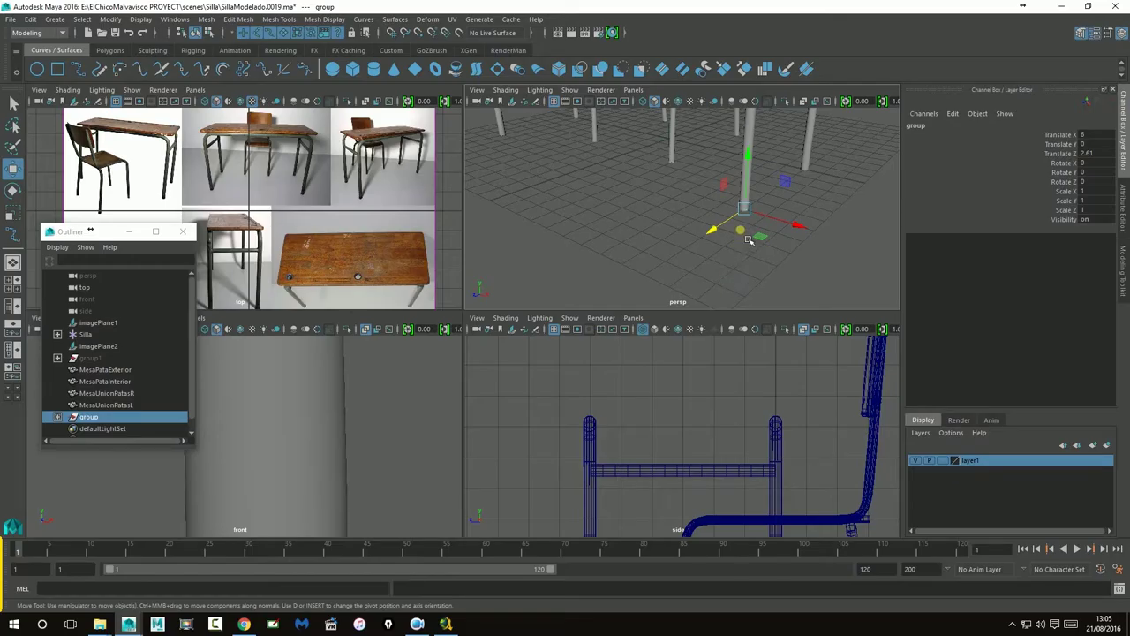
pyautogui.press('space')
pyautogui.keyDown('alt'); pyautogui.moveTo(671, 339); pyautogui.dragTo(790, 79, button='middle'); pyautogui.keyUp('alt')
pyautogui.keyDown('alt'); pyautogui.moveTo(710, 503); pyautogui.dragTo(667, 297, button='middle'); pyautogui.keyUp('alt')
pyautogui.keyDown('alt'); pyautogui.moveTo(360, 356); pyautogui.dragTo(432, 358, button='middle'); pyautogui.keyUp('alt')
pyautogui.keyDown('alt'); pyautogui.moveTo(432, 358); pyautogui.dragTo(909, 348, button='right'); pyautogui.keyUp('alt')
pyautogui.keyDown('alt'); pyautogui.moveTo(344, 261); pyautogui.dragTo(972, 251, button='right'); pyautogui.keyUp('alt')
pyautogui.keyDown('alt'); pyautogui.moveTo(338, 329); pyautogui.dragTo(552, 331, button='middle'); pyautogui.keyUp('alt')
pyautogui.keyDown('alt'); pyautogui.moveTo(545, 319); pyautogui.dragTo(636, 288, button='right'); pyautogui.keyUp('alt')
pyautogui.keyDown('alt'); pyautogui.moveTo(622, 280); pyautogui.dragTo(581, 371, button='middle'); pyautogui.keyUp('alt')
# - Take the pasted cap pasted__SillaTapon01 out of its parent groups and delete the leftover empty group
pyautogui.click(644, 334)
pyautogui.click(727, 315)
pyautogui.click(571, 366)
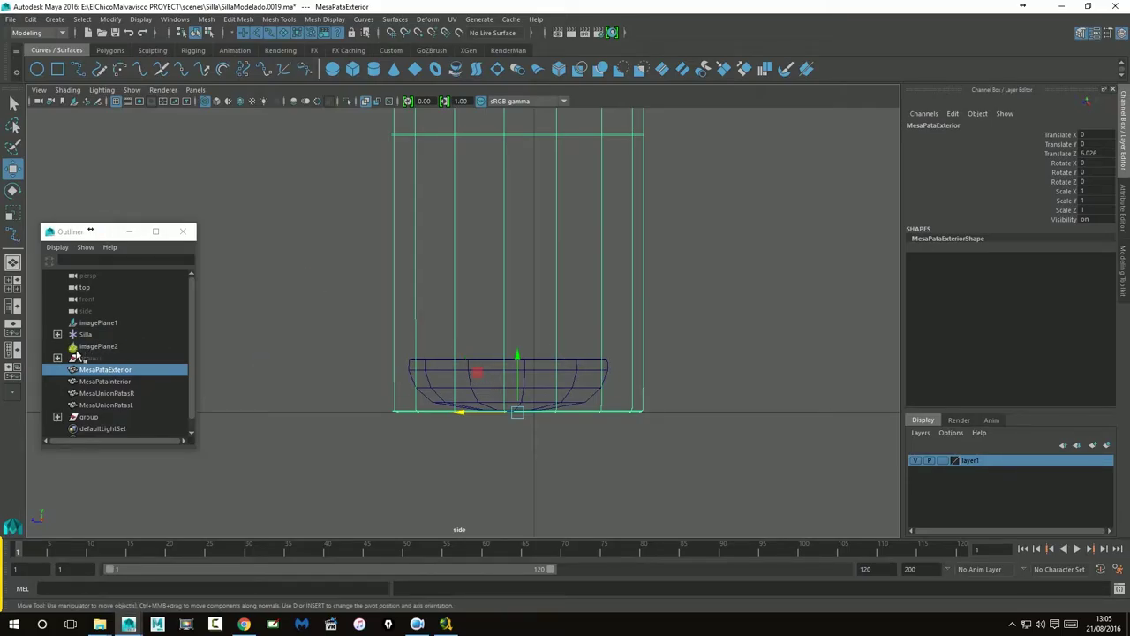
pyautogui.click(58, 416)
pyautogui.click(69, 404)
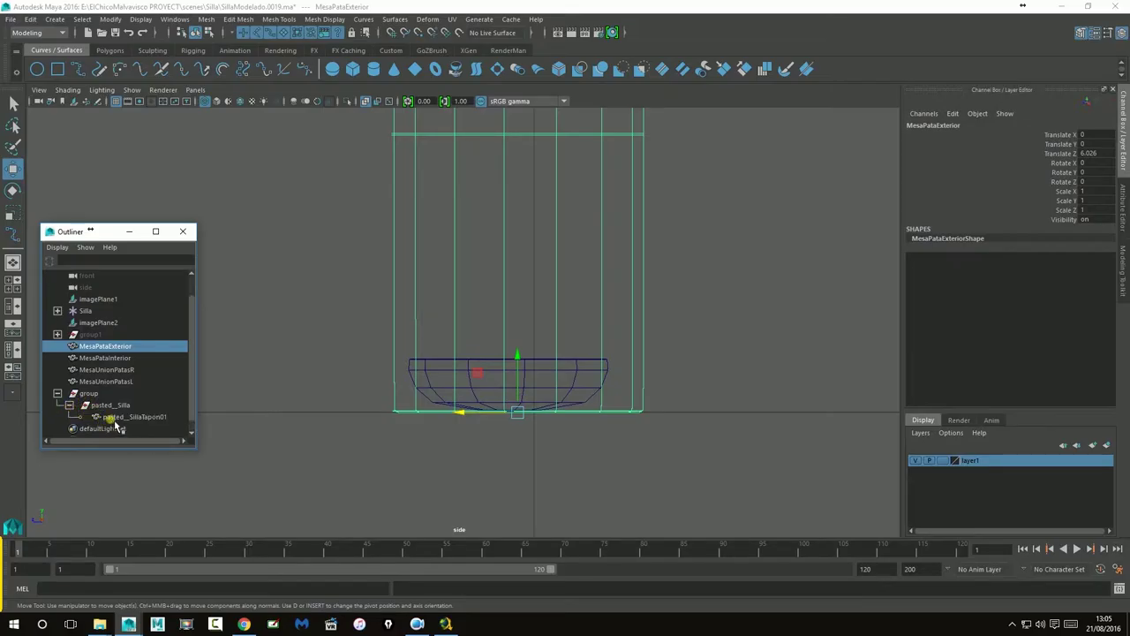
pyautogui.click(124, 417)
pyautogui.moveTo(128, 418); pyautogui.dragTo(99, 408, button='middle')
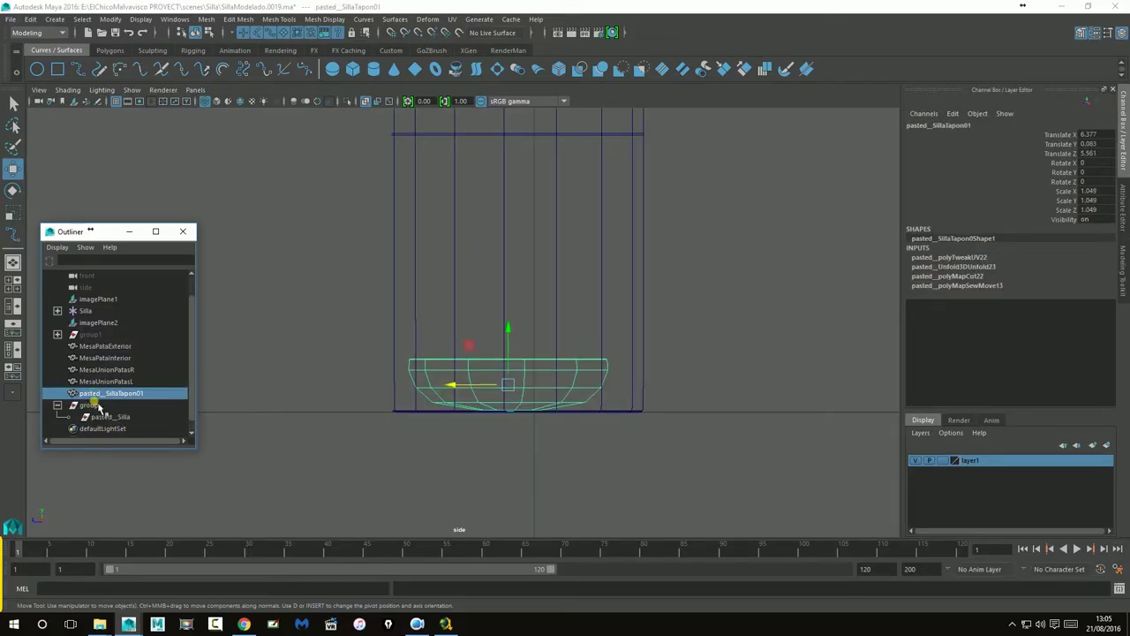
pyautogui.click(95, 406)
pyautogui.press('Delete')
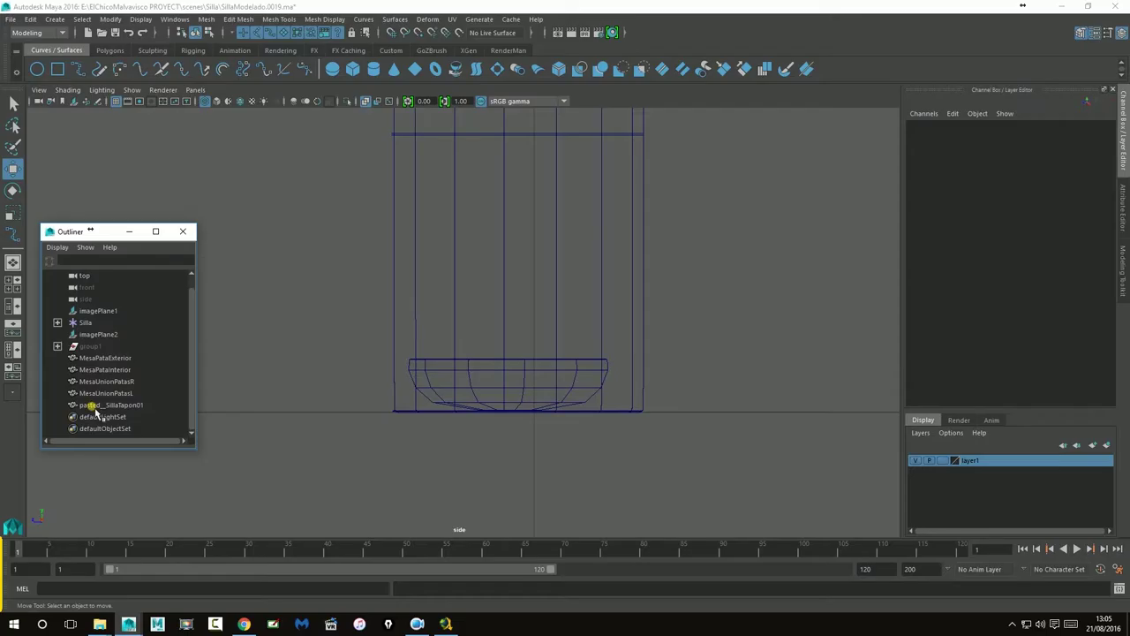
# - Isolate the pasted cap in the side view and snap its pivot to the cap's lowest vertex
pyautogui.click(97, 406)
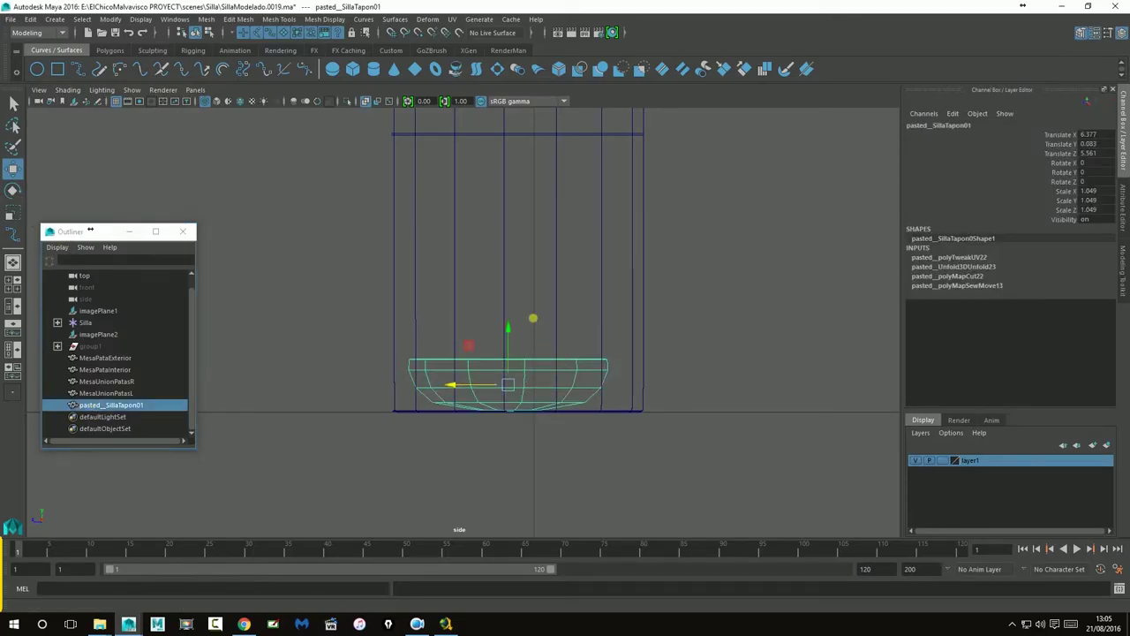
pyautogui.keyDown('alt'); pyautogui.moveTo(424, 406); pyautogui.dragTo(1042, 409, button='right'); pyautogui.keyUp('alt')
pyautogui.keyDown('alt'); pyautogui.moveTo(506, 364); pyautogui.dragTo(477, 143, button='middle'); pyautogui.keyUp('alt')
pyautogui.keyDown('alt'); pyautogui.moveTo(477, 274); pyautogui.dragTo(533, 305, button='right'); pyautogui.keyUp('alt')
pyautogui.scroll(2, 687, 354)
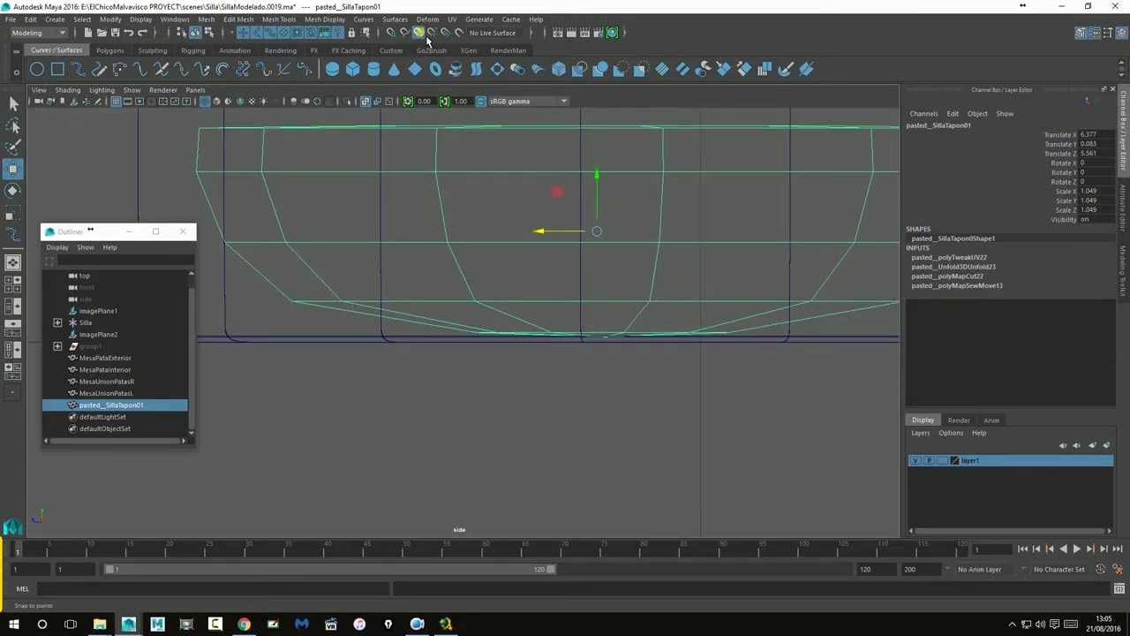
pyautogui.click(351, 102)
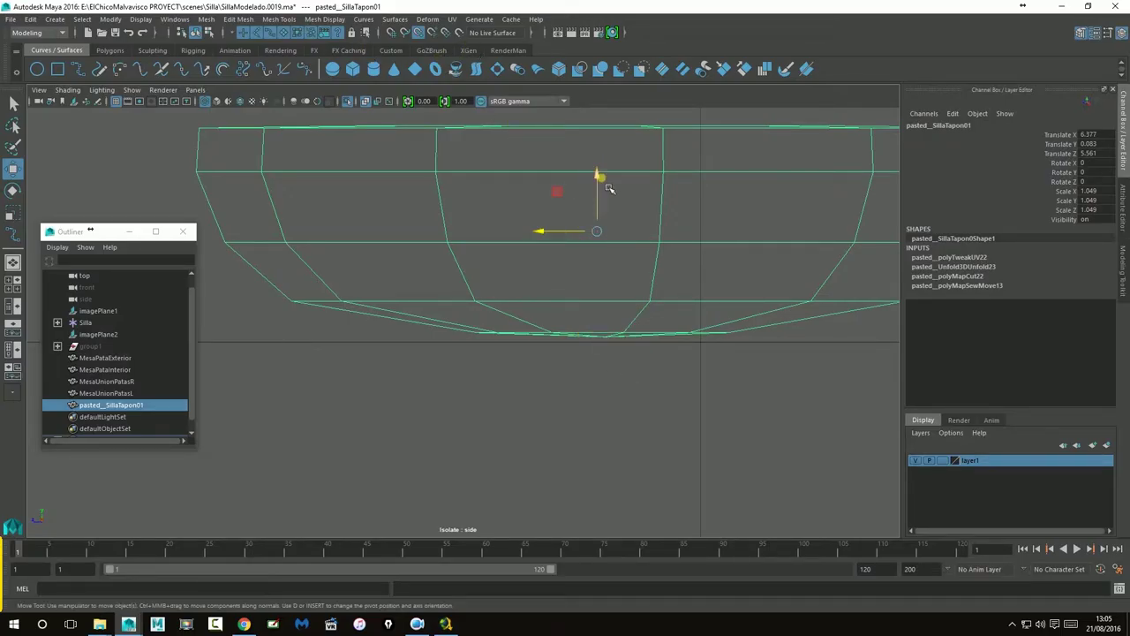
pyautogui.press('d')
pyautogui.moveTo(605, 179); pyautogui.dragTo(613, 338)
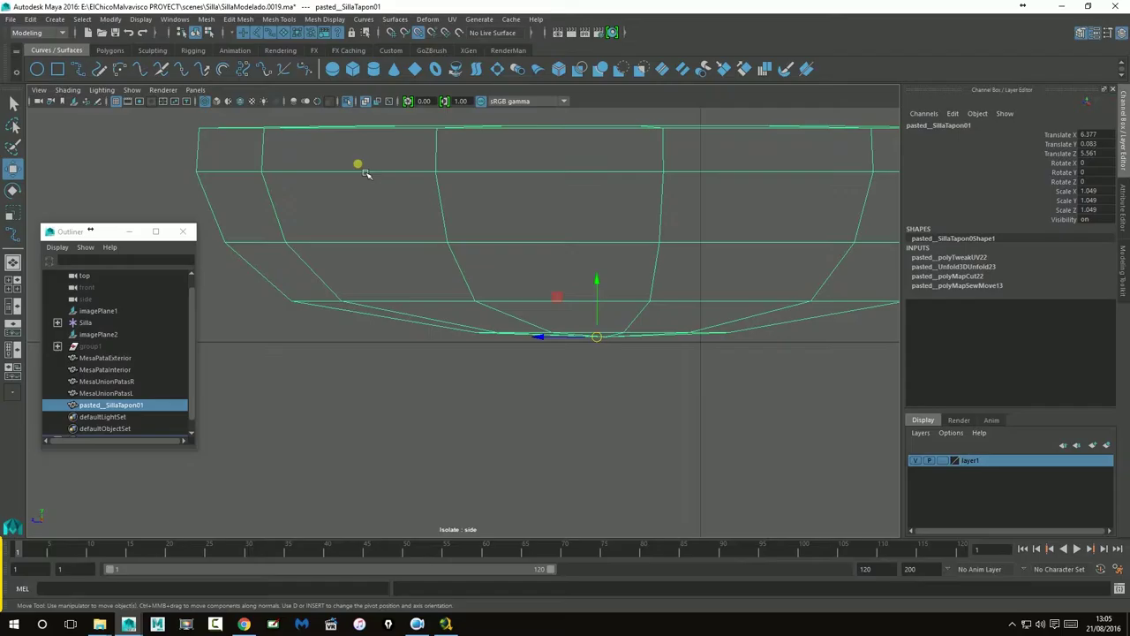
# - Lower the cap onto the ground line, at about Y 0.081, and end the isolated display
pyautogui.moveTo(610, 286); pyautogui.dragTo(605, 294)
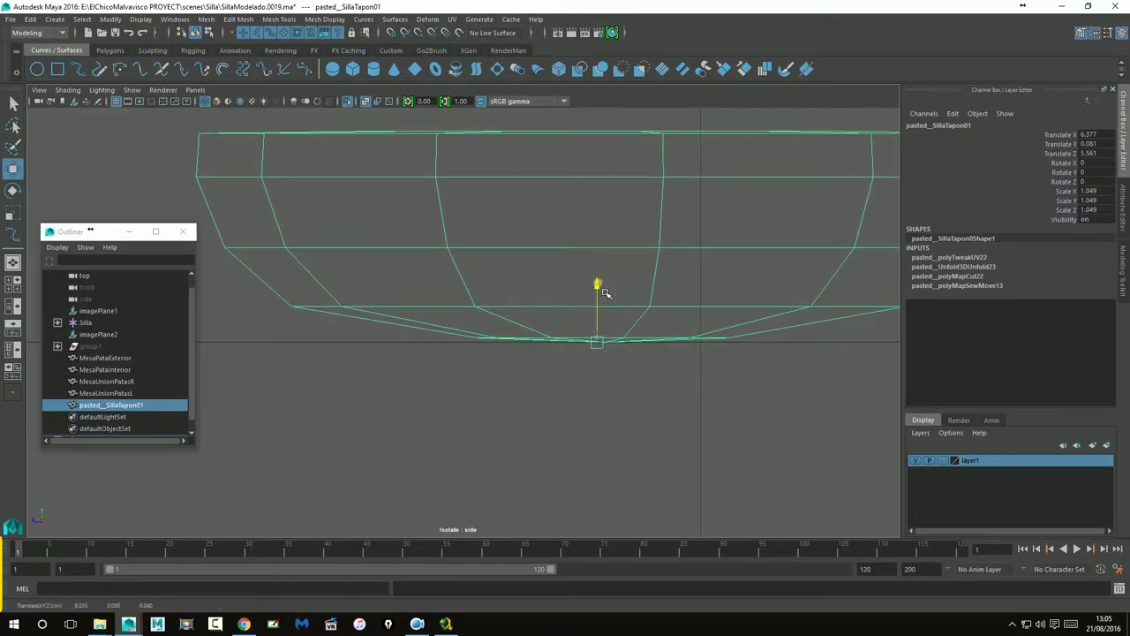
pyautogui.scroll(-10, 577, 273)
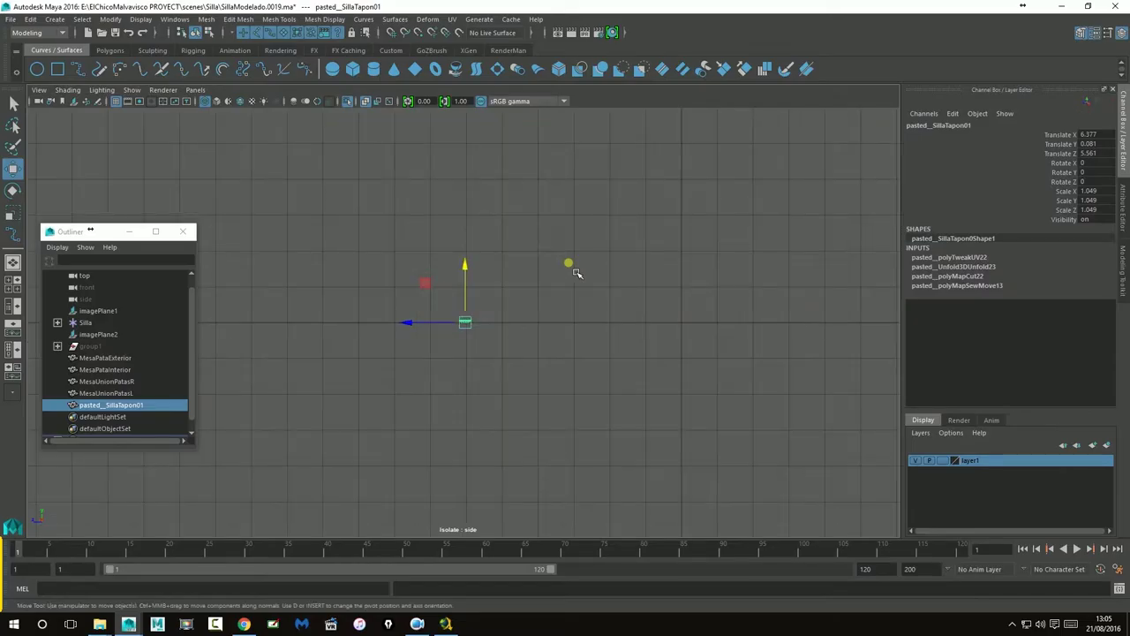
pyautogui.click(347, 100)
pyautogui.click(526, 263)
pyautogui.scroll(5, 468, 336)
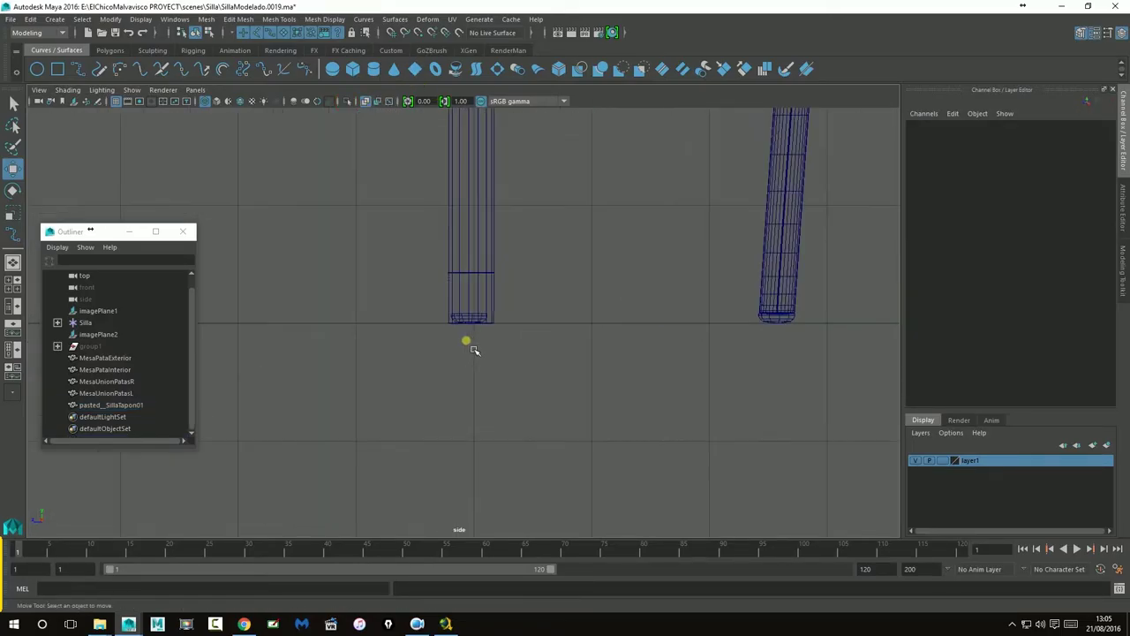
# - Rename the pasted cap at the foot of the table leg as MesaTapon01
pyautogui.click(479, 323)
pyautogui.click(508, 358)
pyautogui.click(469, 330)
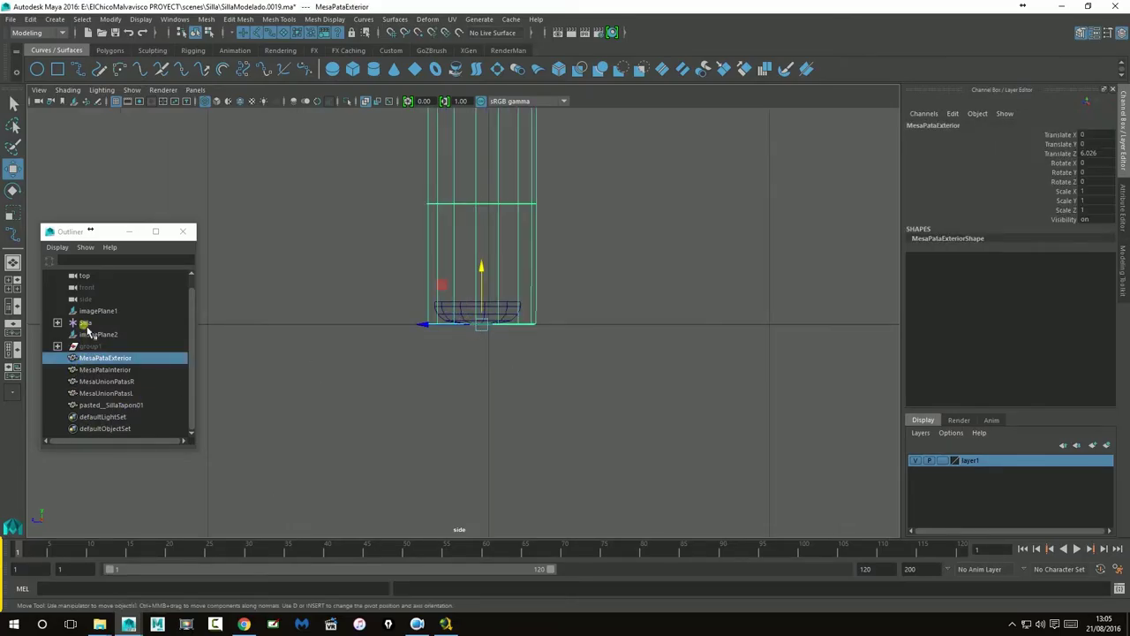
pyautogui.click(102, 406)
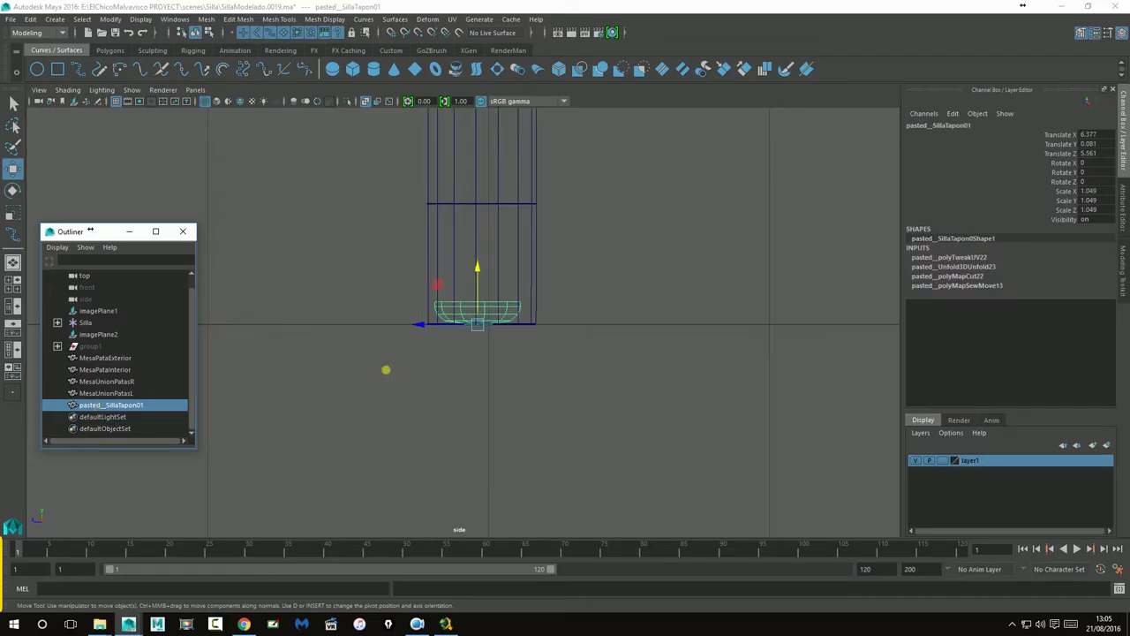
pyautogui.press('f')
pyautogui.doubleClick(112, 406)
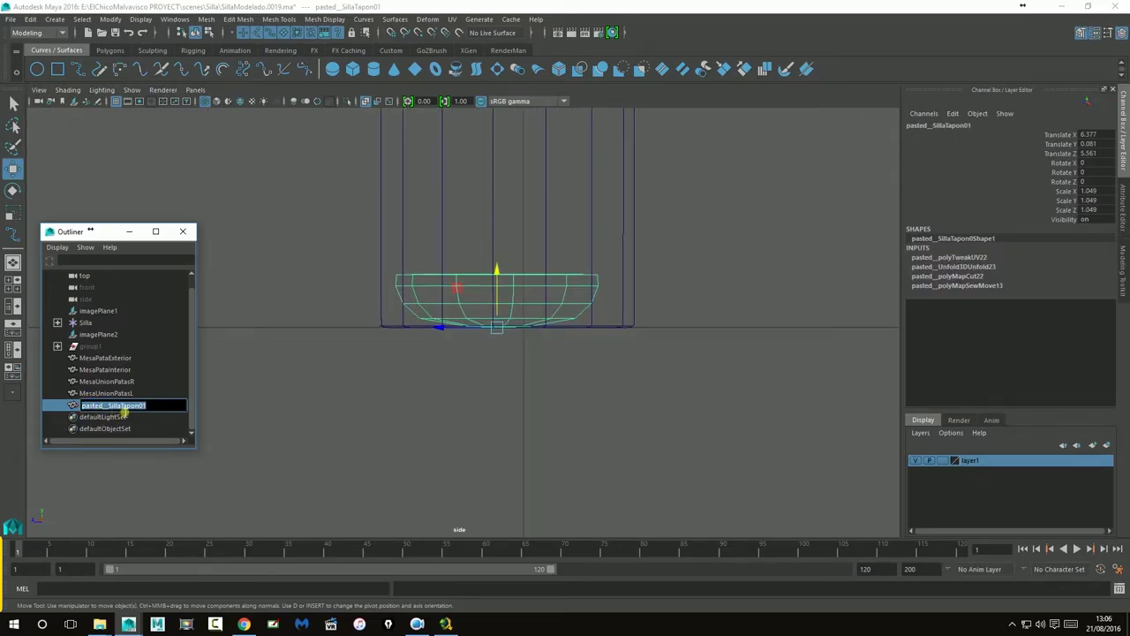
pyautogui.moveTo(124, 407); pyautogui.dragTo(13, 353)
pyautogui.write('MesaTapon01')
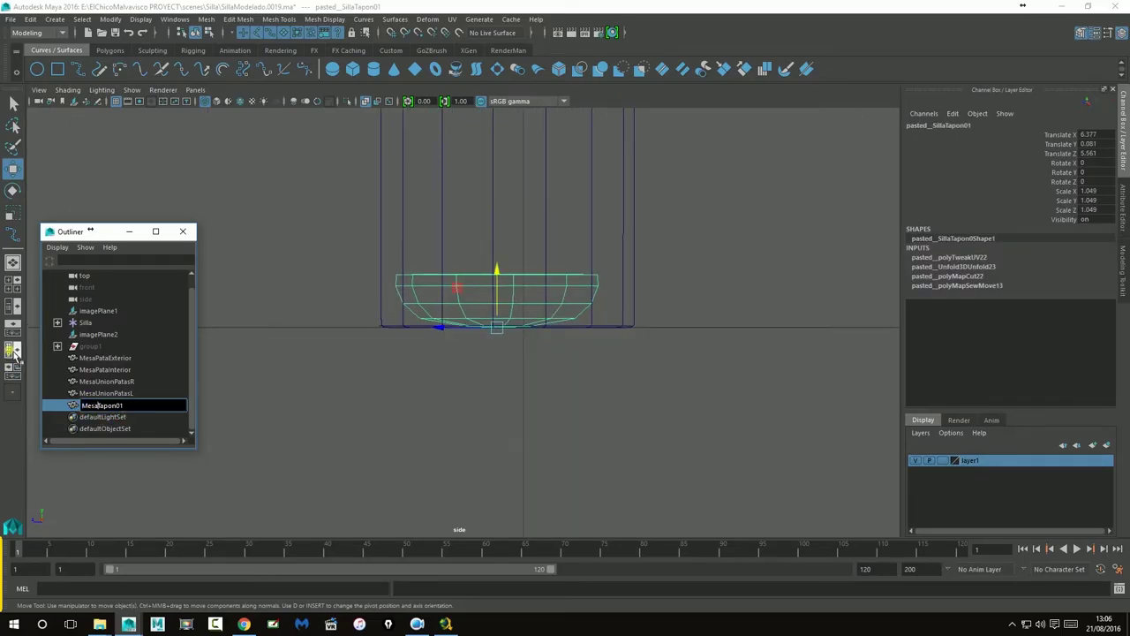
pyautogui.press('Return')
# - Enlarge MesaTapon01 uniformly to about 1.362 and shift it along Z to about 5.544, centred under the leg
pyautogui.scroll(3, 470, 283)
pyautogui.click(13, 212)
pyautogui.moveTo(520, 336); pyautogui.dragTo(601, 327)
pyautogui.press('w')
pyautogui.moveTo(463, 329); pyautogui.dragTo(486, 340)
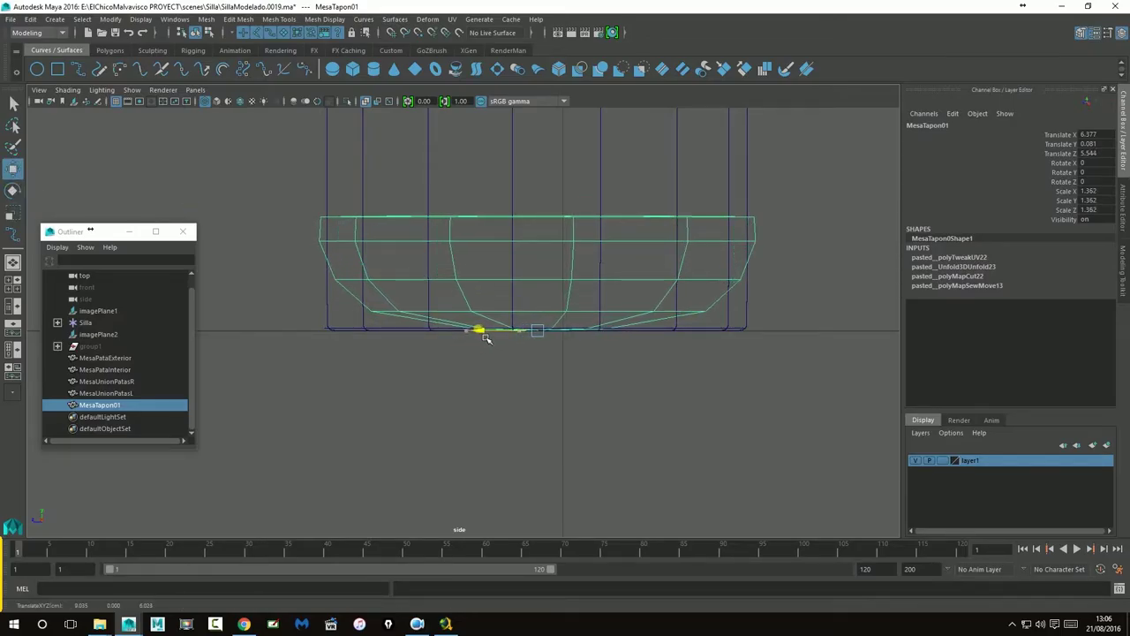
# - Turn on smooth preview for the cap and fine-tune its scale to about 1.396 and its Z position to 5.545
pyautogui.press('r')
pyautogui.moveTo(545, 340)
pyautogui.mouseDown()
pyautogui.moveTo(534, 343)
pyautogui.moveTo(561, 336)
pyautogui.mouseUp()
pyautogui.press('3')
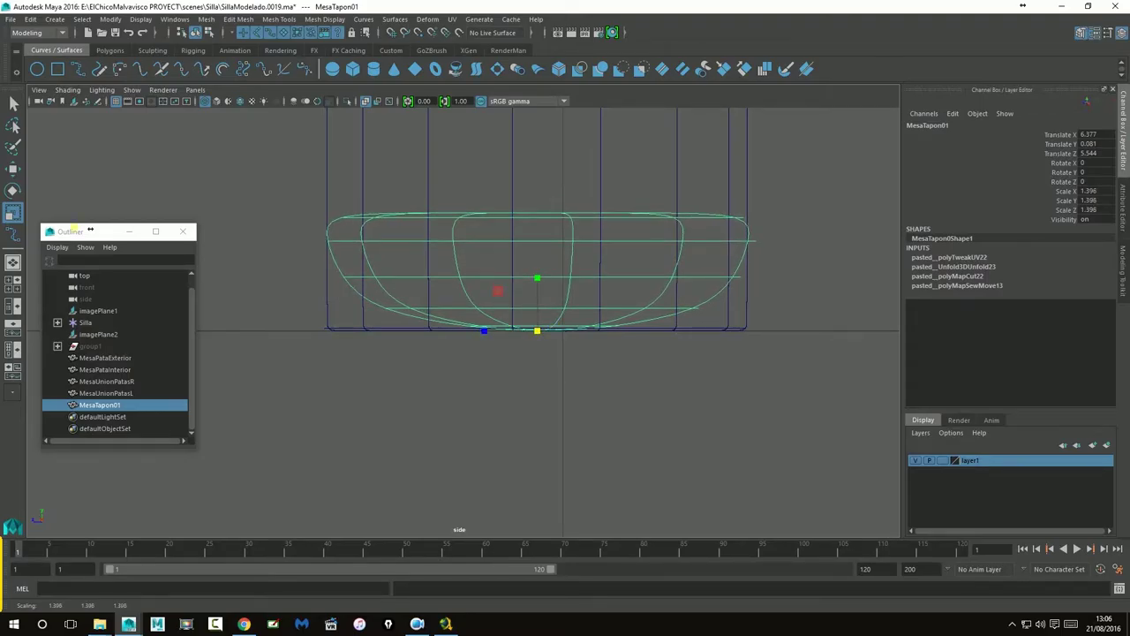
pyautogui.press('w')
pyautogui.moveTo(485, 340); pyautogui.dragTo(484, 340)
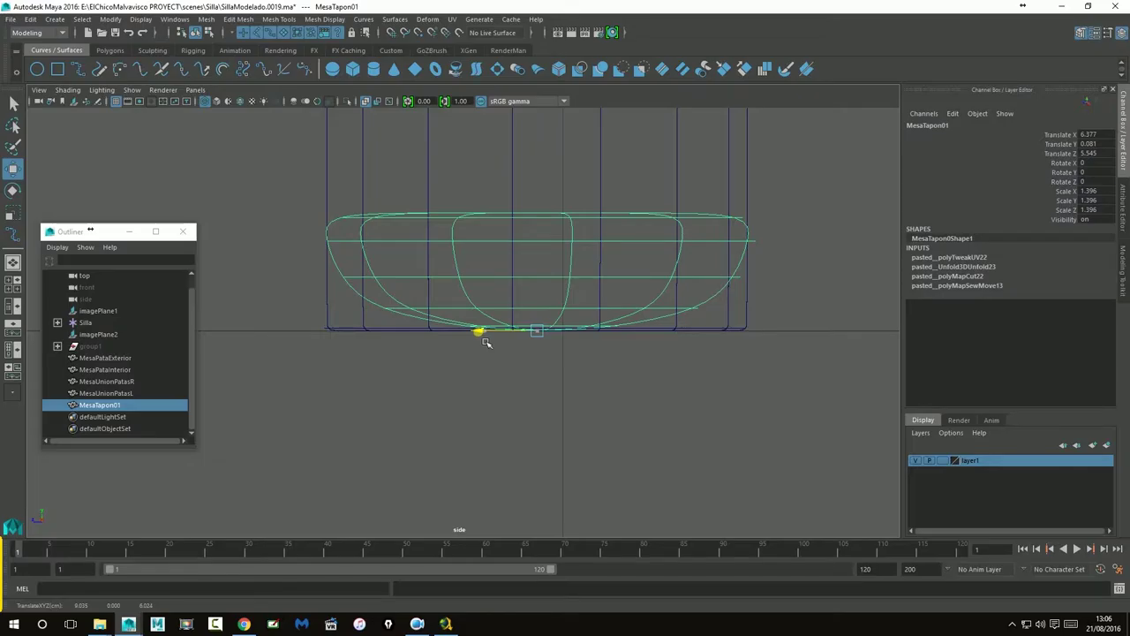
# - In the perspective view, move the cap along X to about 6.342 so it lines up with the leg
pyautogui.press('space')
pyautogui.press('space')
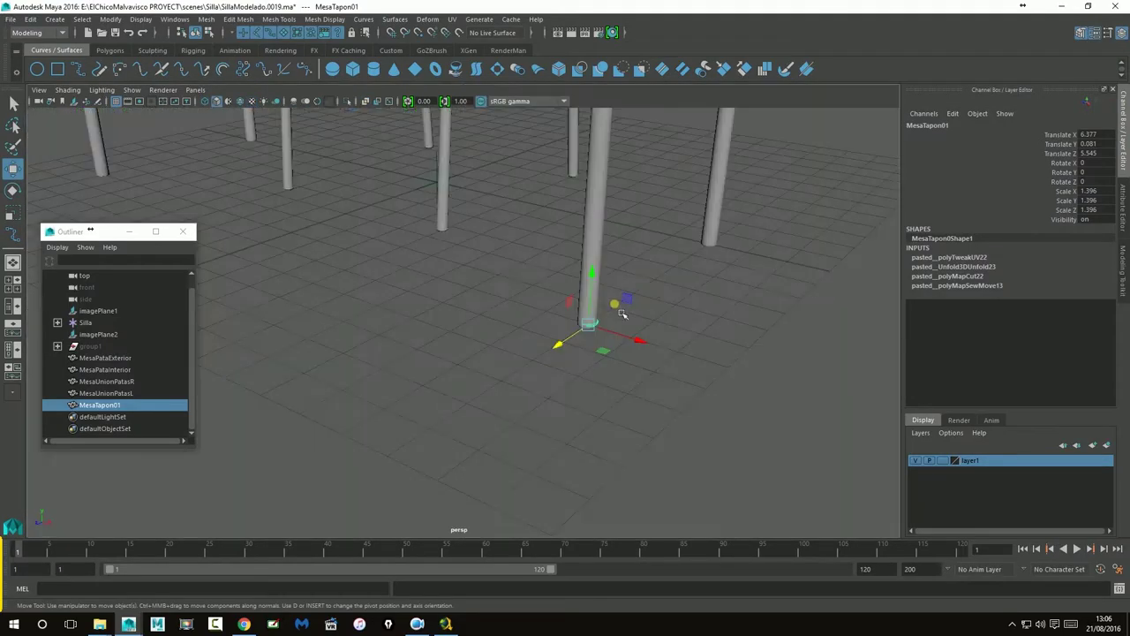
pyautogui.press('f')
pyautogui.keyDown('alt'); pyautogui.moveTo(624, 429); pyautogui.dragTo(684, 411); pyautogui.keyUp('alt')
pyautogui.moveTo(524, 374); pyautogui.dragTo(497, 379)
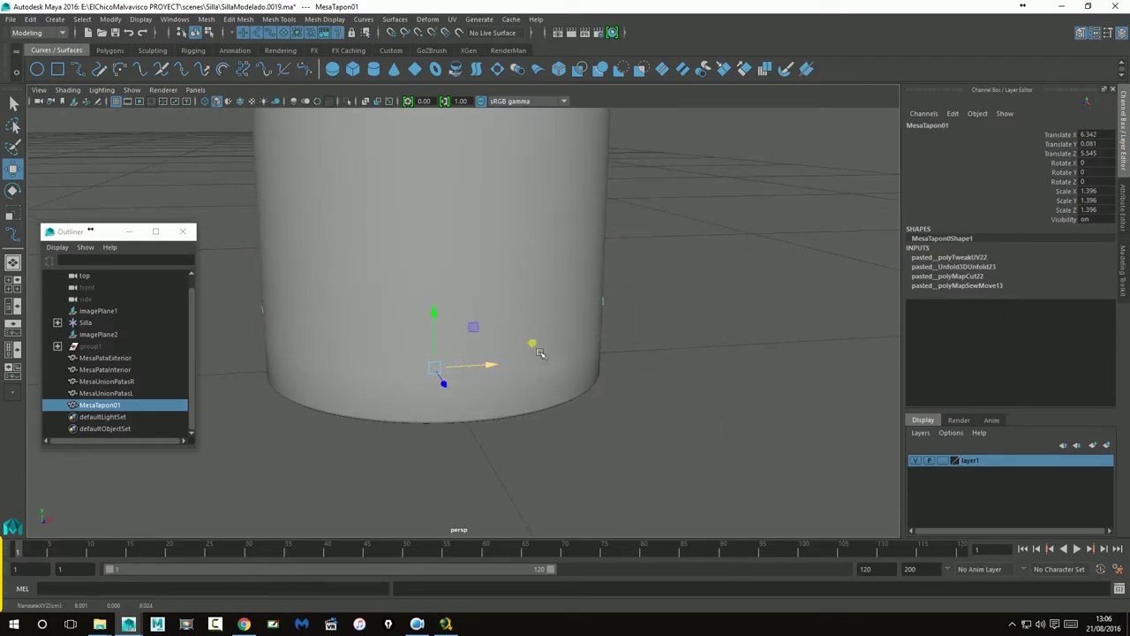
# - Select the bottom-end vertices of the outer table leg MesaPataExterior in the side view
pyautogui.click(712, 265)
pyautogui.click(514, 224)
pyautogui.scroll(-4, 546, 244)
pyautogui.press('space')
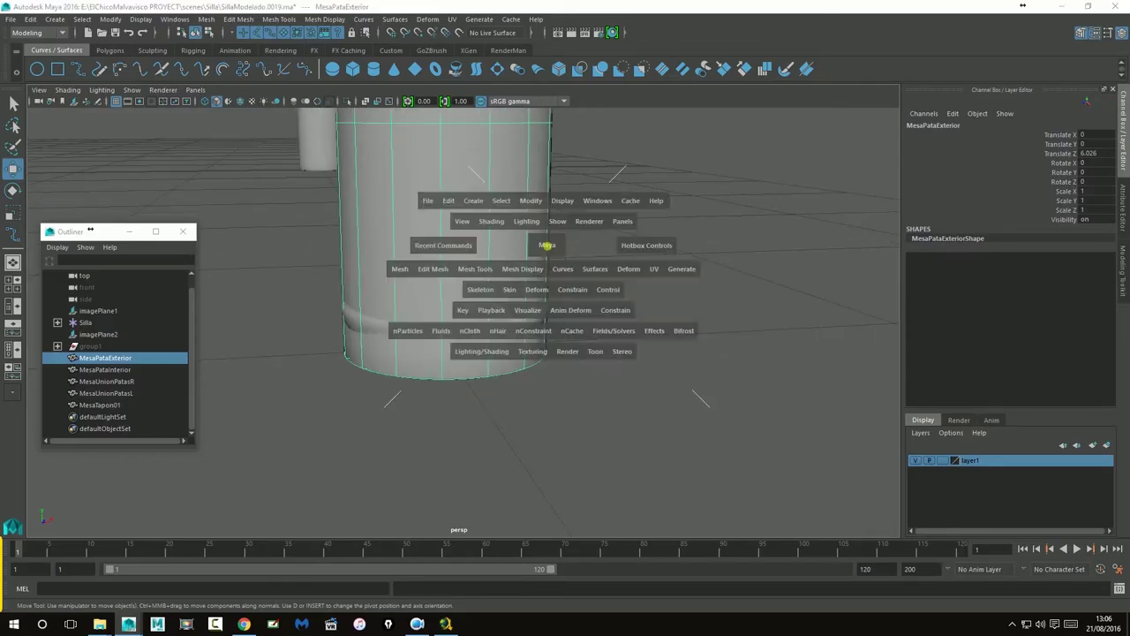
pyautogui.press('space')
pyautogui.scroll(-8, 575, 373)
pyautogui.scroll(6, 717, 371)
pyautogui.scroll(-10, 663, 330)
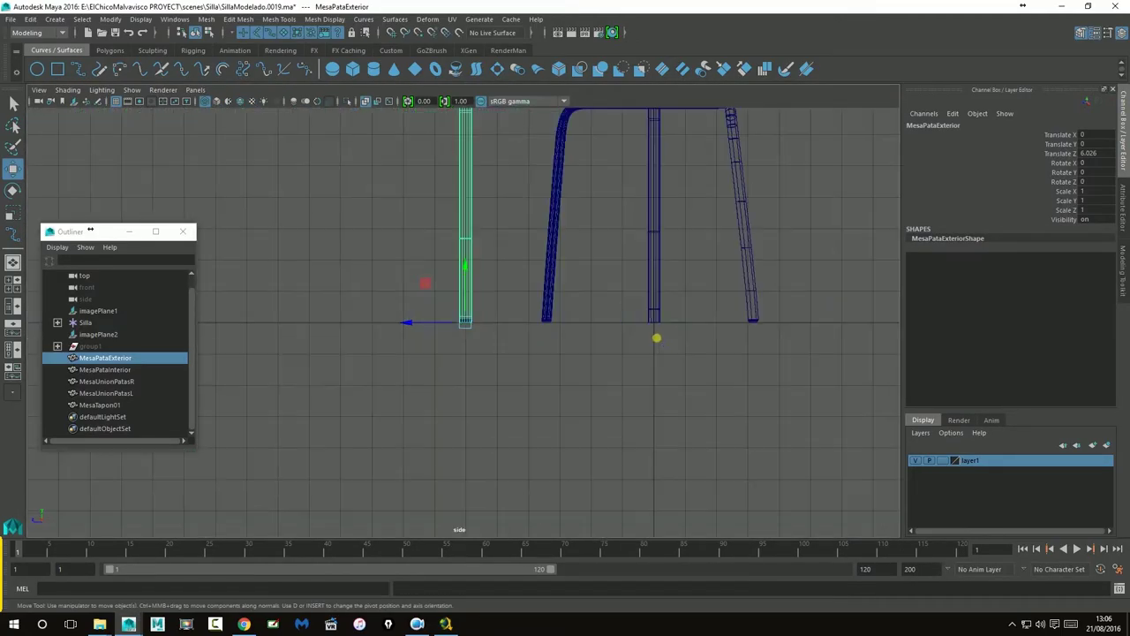
pyautogui.click(654, 327)
pyautogui.scroll(8, 504, 341)
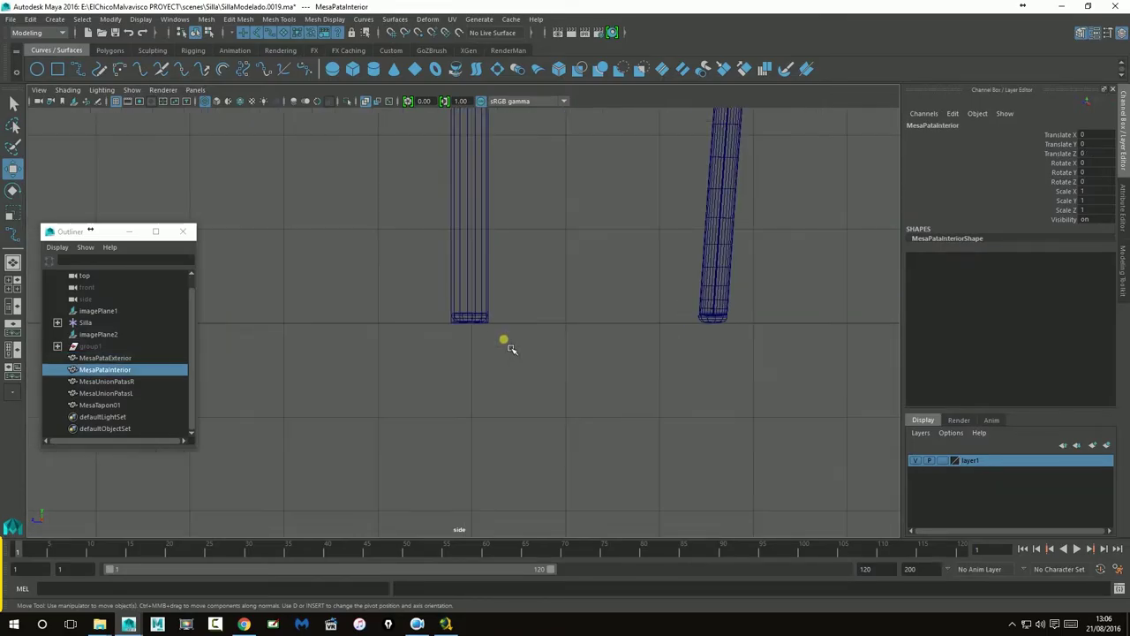
pyautogui.click(510, 274)
pyautogui.click(513, 260)
pyautogui.moveTo(512, 260); pyautogui.dragTo(386, 302, button='right')
pyautogui.moveTo(383, 289); pyautogui.dragTo(629, 367)
# - Add the bottom-end vertices of the inner table leg MesaPataInterior to the vertex selection
pyautogui.scroll(-8, 704, 352)
pyautogui.keyDown('alt'); pyautogui.moveTo(712, 348); pyautogui.dragTo(452, 348, button='middle'); pyautogui.keyUp('alt')
pyautogui.keyDown('alt'); pyautogui.moveTo(452, 348); pyautogui.dragTo(971, 379, button='right'); pyautogui.keyUp('alt')
pyautogui.keyDown('alt'); pyautogui.moveTo(467, 354); pyautogui.dragTo(790, 328, button='middle'); pyautogui.keyUp('alt')
pyautogui.moveTo(621, 328); pyautogui.dragTo(793, 421)
pyautogui.hotkey('ctrl', 'z')
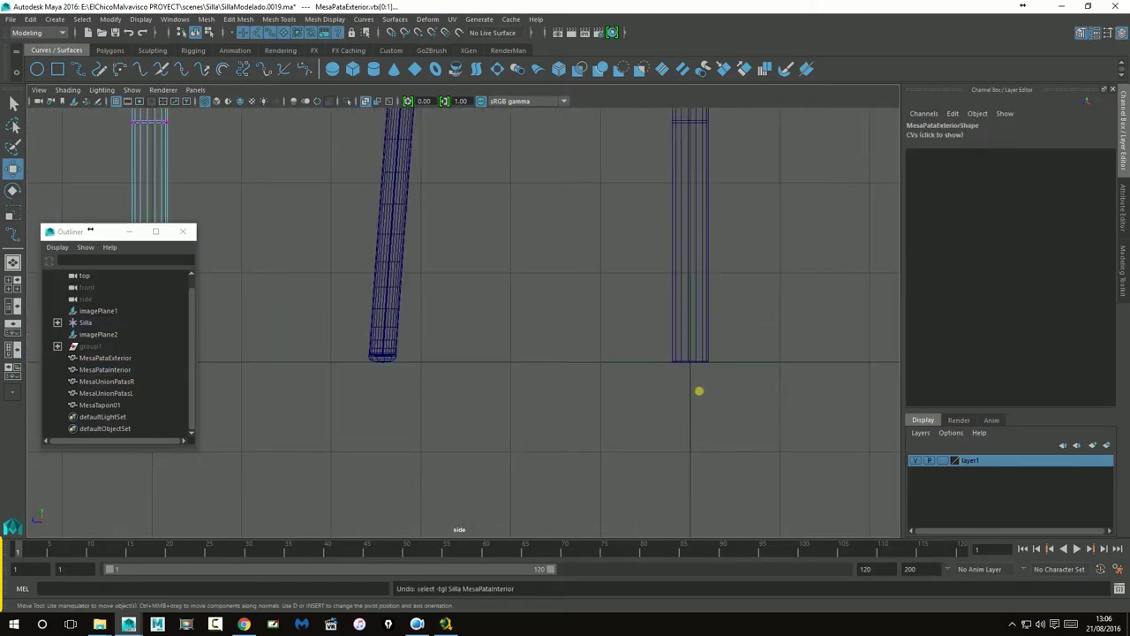
pyautogui.scroll(-5, 755, 386)
pyautogui.keyDown('alt'); pyautogui.moveTo(430, 314); pyautogui.dragTo(469, 357, button='middle'); pyautogui.keyUp('alt')
pyautogui.click(592, 360)
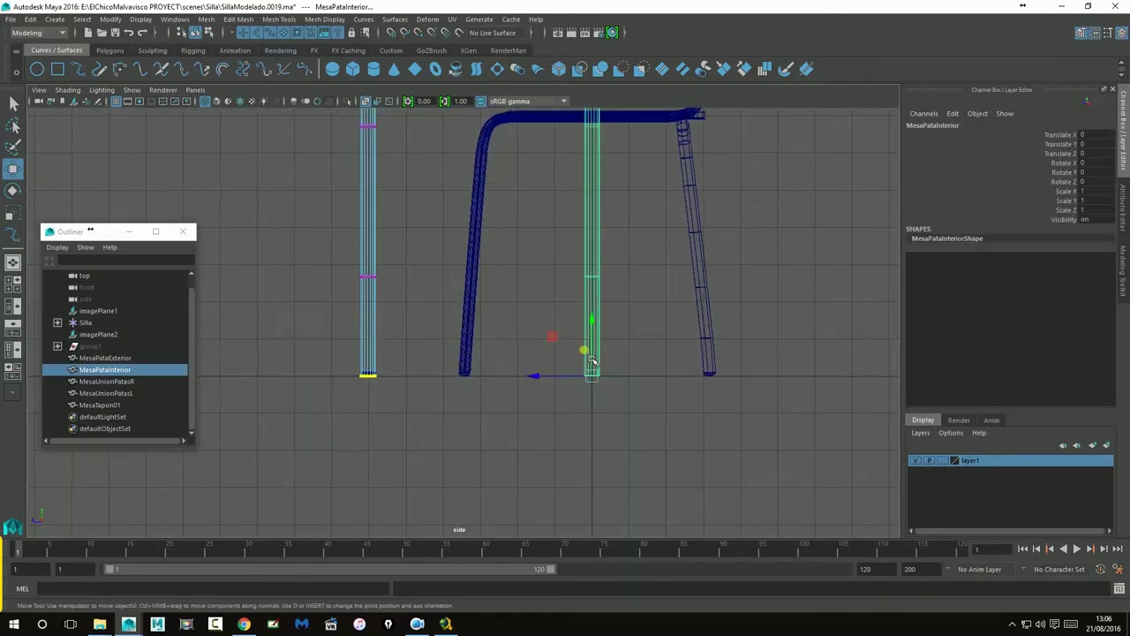
pyautogui.keyDown('shift'); pyautogui.rightClick(592, 360); pyautogui.keyUp('shift')
pyautogui.moveTo(591, 358); pyautogui.dragTo(542, 303, button='right')
pyautogui.scroll(5, 619, 415)
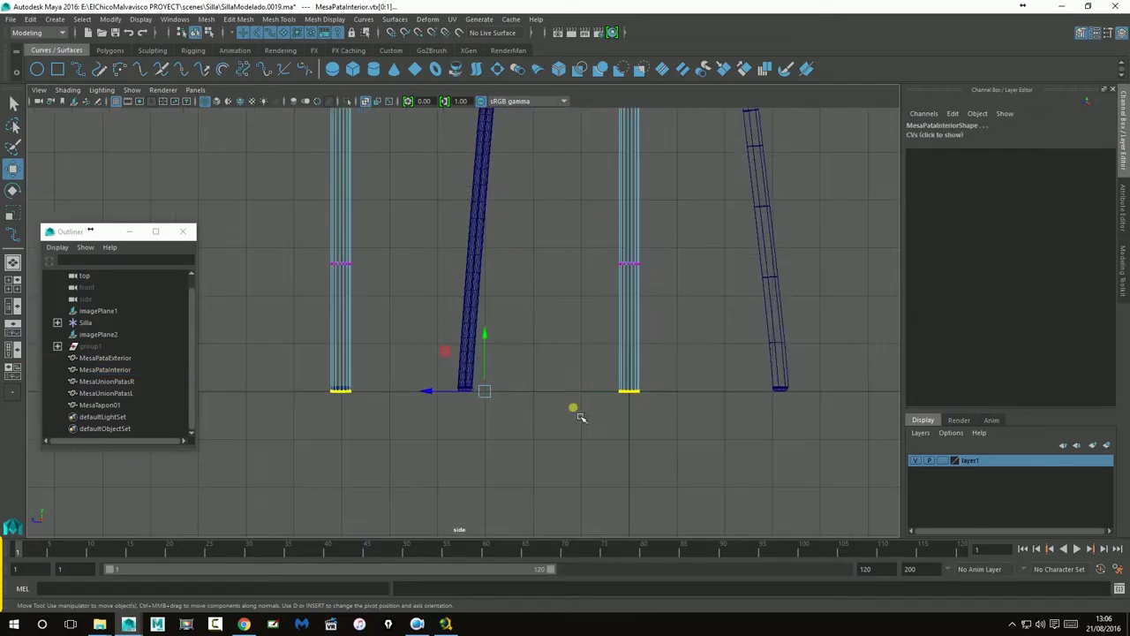
# - Try raising the bottom vertices of both table legs by about 0.112 and check the cap joint in perspective
pyautogui.keyDown('alt'); pyautogui.moveTo(495, 399); pyautogui.dragTo(721, 300, button='middle'); pyautogui.keyUp('alt')
pyautogui.scroll(3, 703, 311)
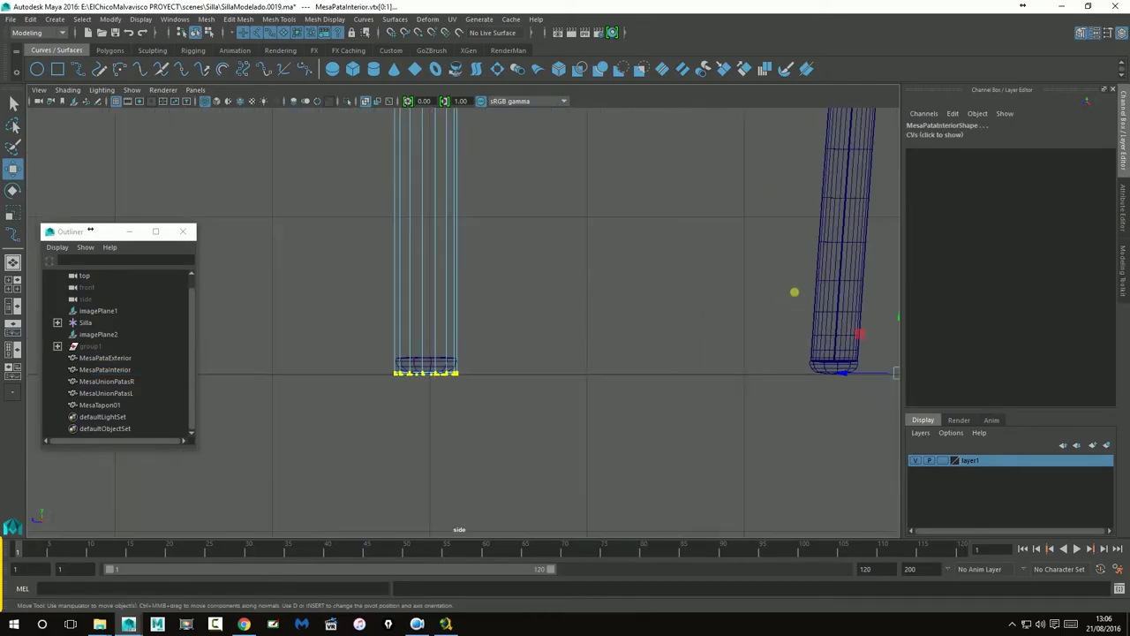
pyautogui.keyDown('alt'); pyautogui.moveTo(888, 295); pyautogui.dragTo(755, 318, button='middle'); pyautogui.keyUp('alt')
pyautogui.moveTo(771, 352); pyautogui.dragTo(778, 336)
pyautogui.moveTo(329, 238); pyautogui.dragTo(380, 215, button='right')
pyautogui.press('space')
pyautogui.press('space')
pyautogui.keyDown('alt'); pyautogui.moveTo(539, 324); pyautogui.dragTo(654, 313); pyautogui.keyUp('alt')
# - Undo the last upward move of the leg-end vertices, keeping the vertices selected
pyautogui.hotkey('ctrl', 'z')
pyautogui.hotkey('ctrl', 'z')
pyautogui.hotkey('ctrl', 'z')
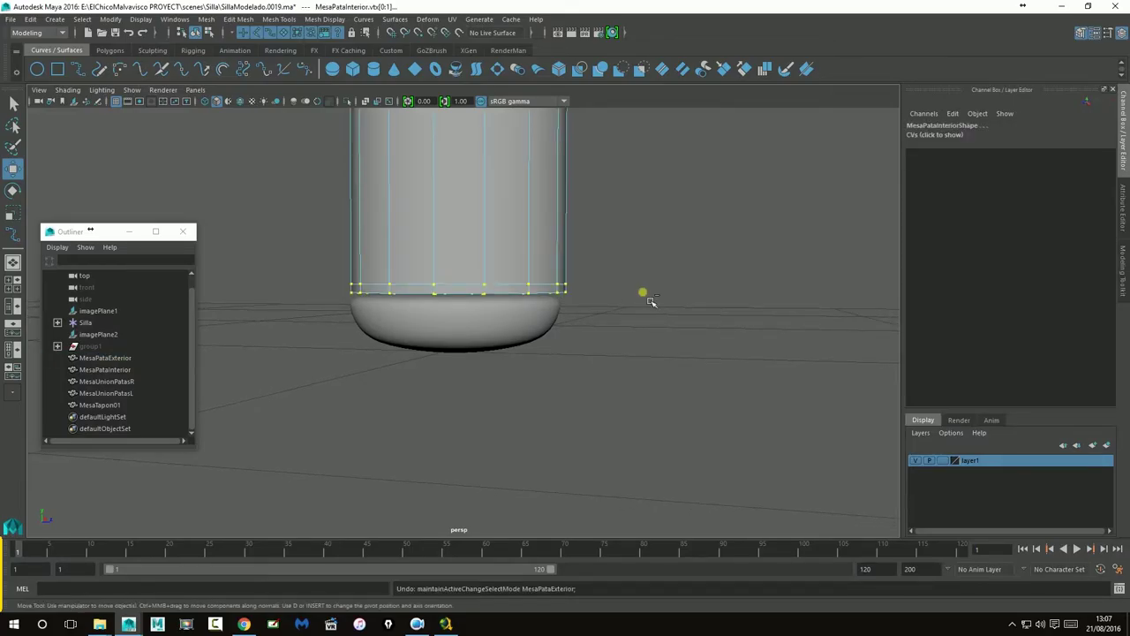
pyautogui.hotkey('ctrl', 'z')
# - Raise the selected bottom vertices of both table legs to the cap's upper rim, at about Y 0.111
pyautogui.press('space')
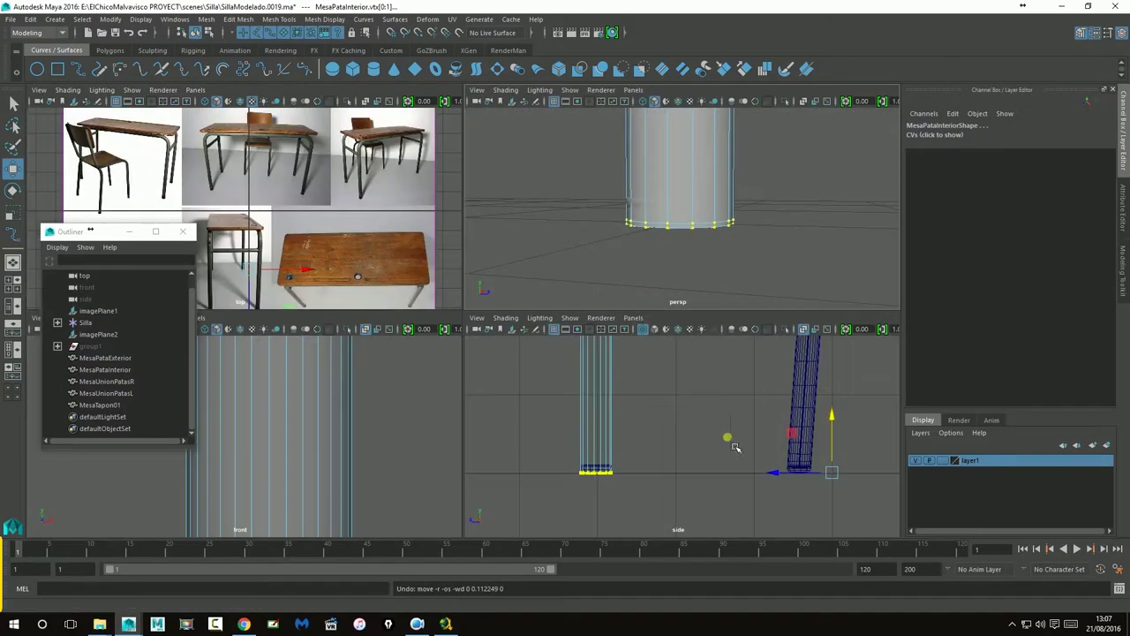
pyautogui.press('space')
pyautogui.moveTo(771, 345); pyautogui.dragTo(772, 332)
pyautogui.press('3')
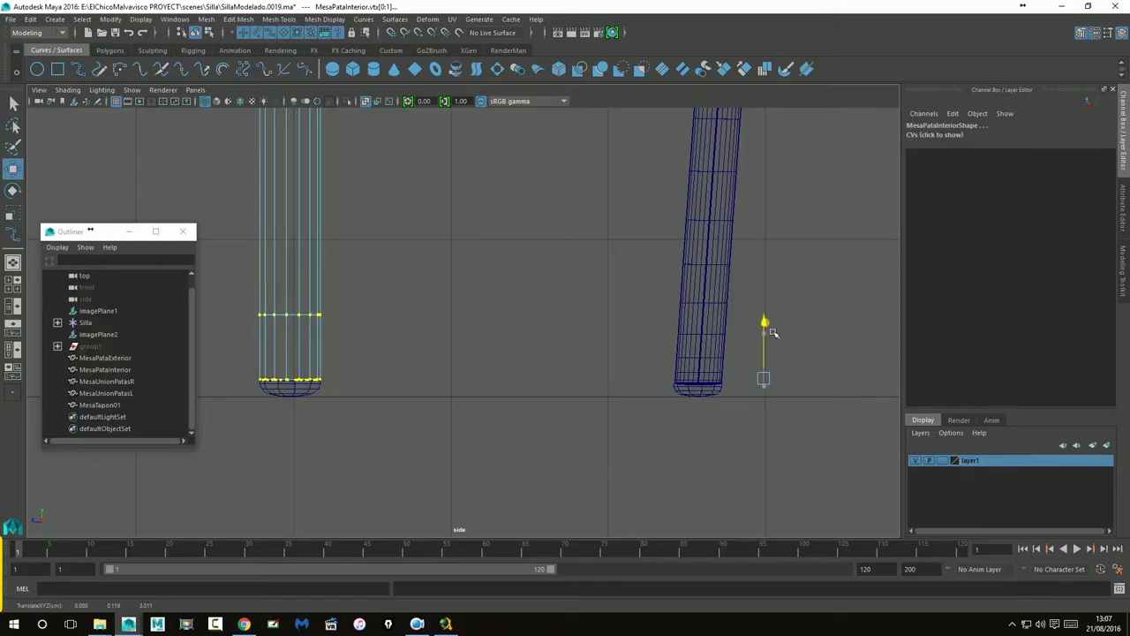
pyautogui.scroll(6, 450, 382)
pyautogui.keyDown('alt'); pyautogui.moveTo(374, 411); pyautogui.dragTo(778, 305, button='middle'); pyautogui.keyUp('alt')
pyautogui.scroll(10, 621, 349)
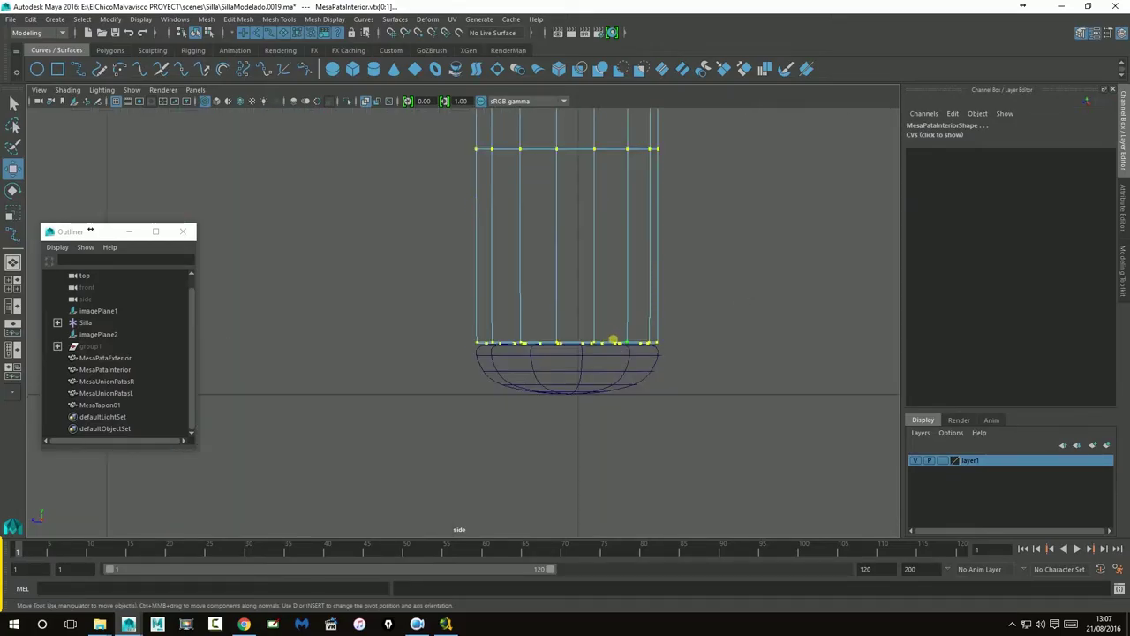
pyautogui.scroll(-5, 736, 344)
pyautogui.scroll(6, 630, 324)
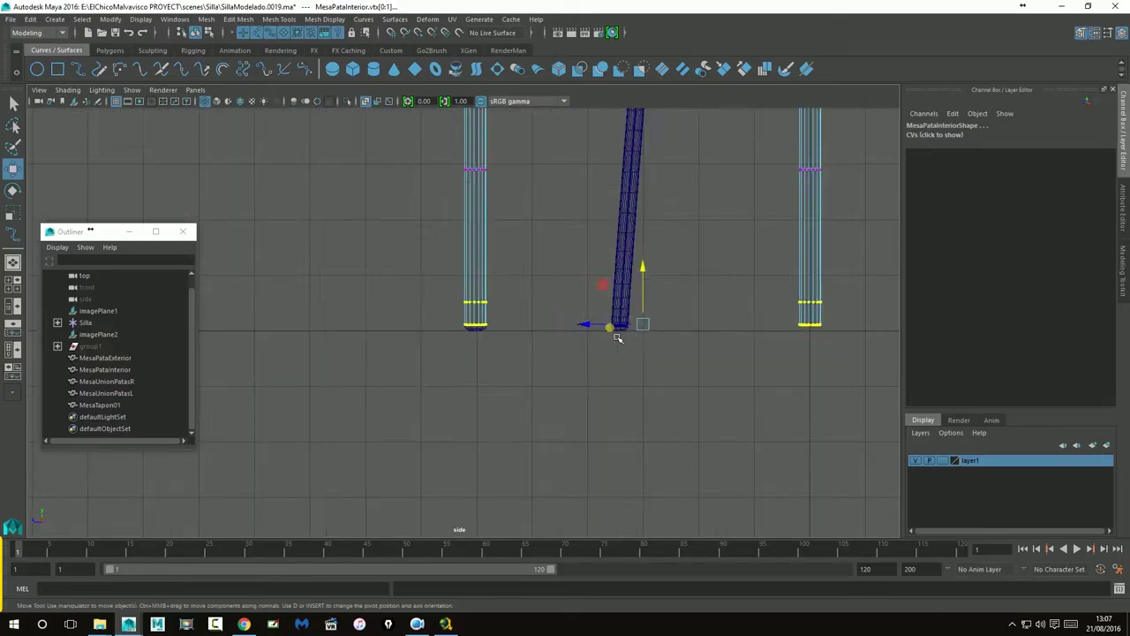
pyautogui.click(850, 275)
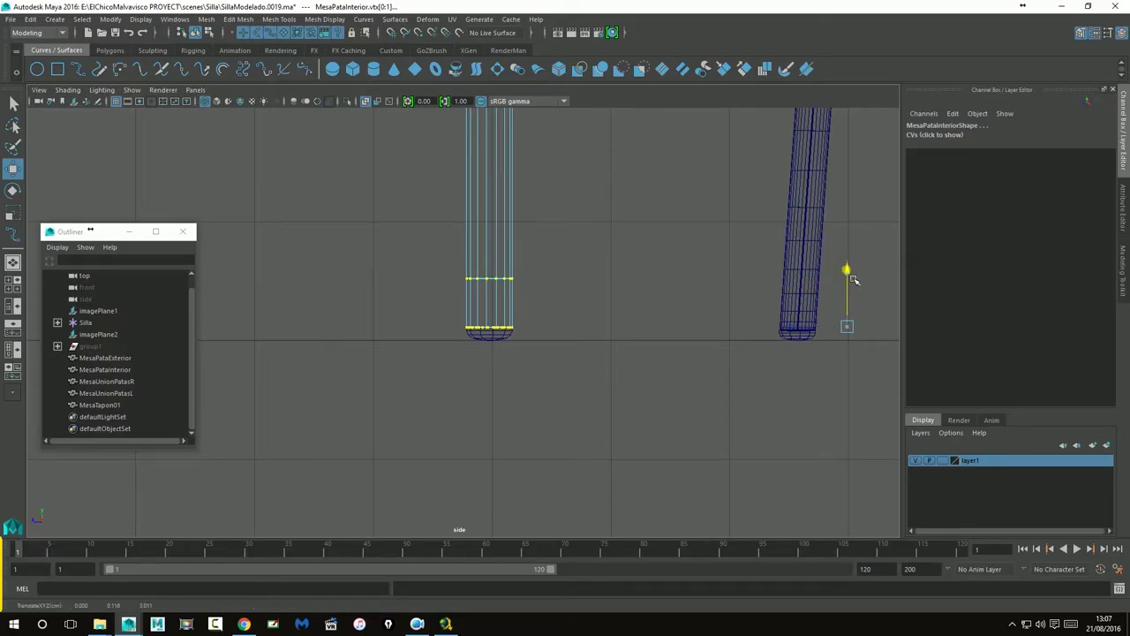
# - Show the Modeling Toolkit and check the raised leg-end vertices against the caps in the side view
pyautogui.click(1102, 149)
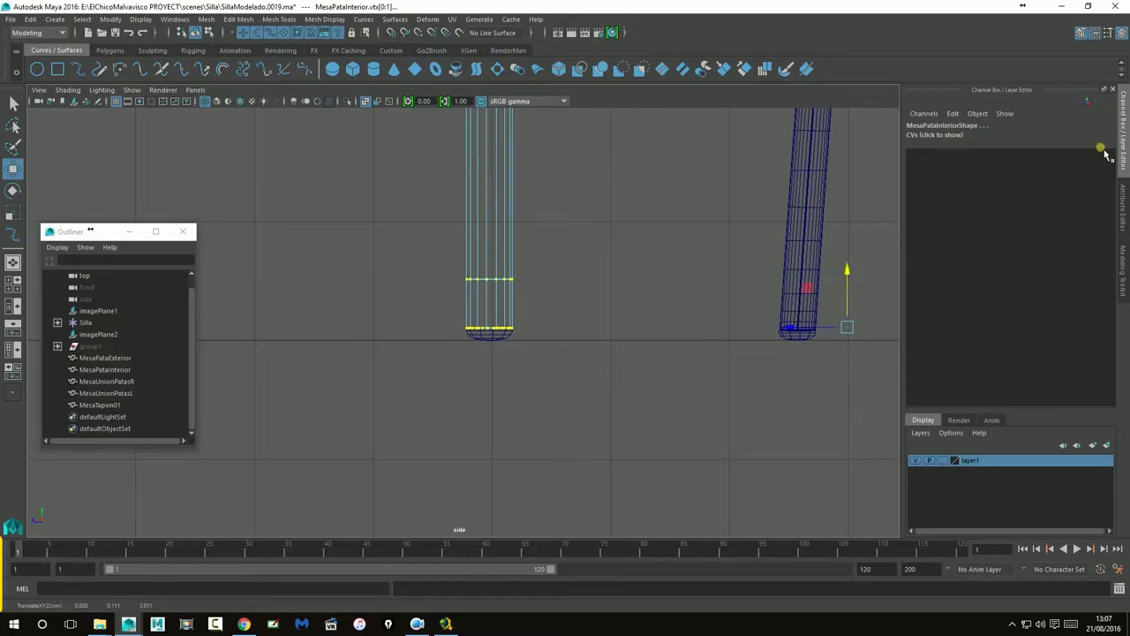
pyautogui.click(1123, 195)
pyautogui.click(1125, 250)
pyautogui.scroll(3, 892, 323)
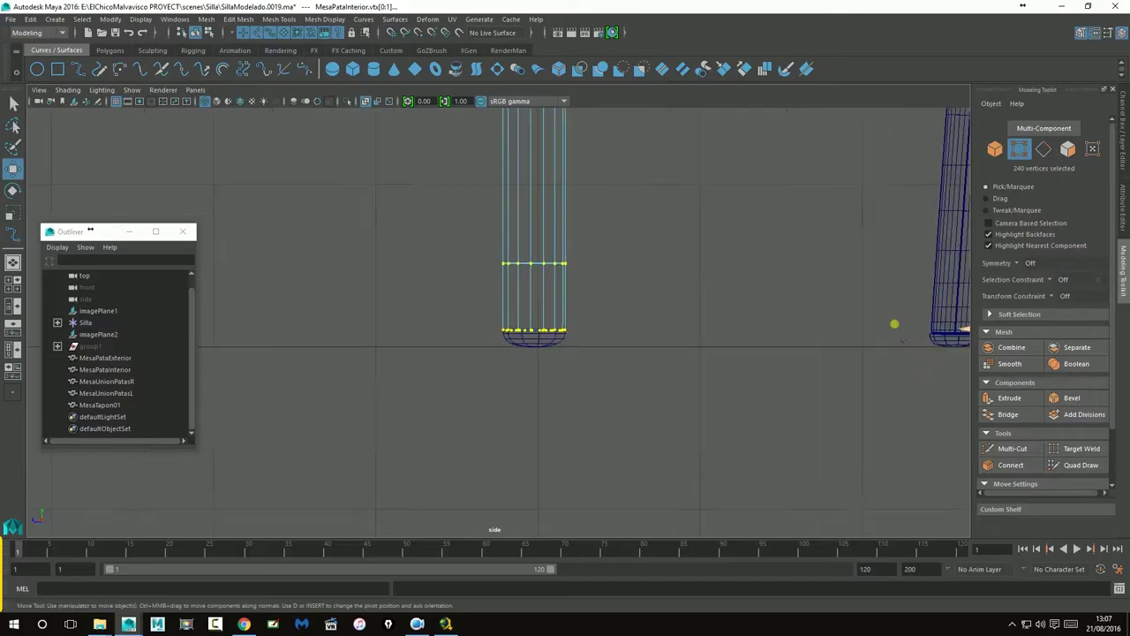
pyautogui.keyDown('alt'); pyautogui.moveTo(888, 318); pyautogui.dragTo(598, 339, button='middle'); pyautogui.keyUp('alt')
pyautogui.click(923, 300)
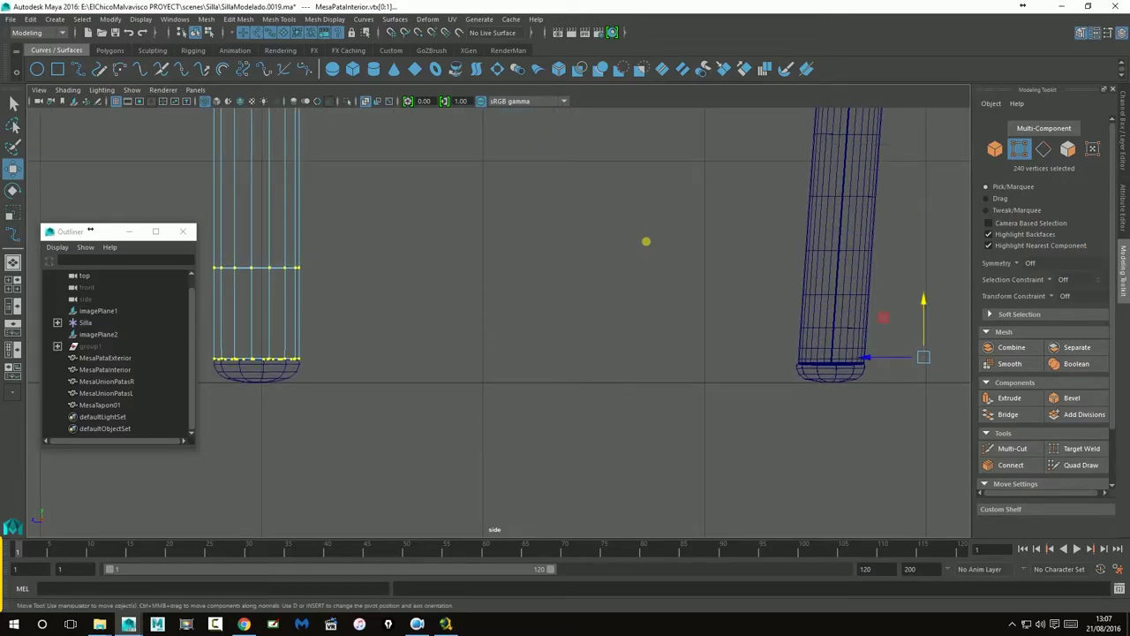
# - Return the table legs from vertex editing to object mode in the perspective view
pyautogui.press('space')
pyautogui.press('space')
pyautogui.moveTo(578, 241); pyautogui.dragTo(632, 221, button='right')
pyautogui.scroll(-3, 732, 260)
pyautogui.keyDown('alt'); pyautogui.moveTo(594, 268); pyautogui.dragTo(377, 281); pyautogui.keyUp('alt')
pyautogui.scroll(-5, 381, 284)
pyautogui.keyDown('alt'); pyautogui.moveTo(474, 327); pyautogui.dragTo(530, 304); pyautogui.keyUp('alt')
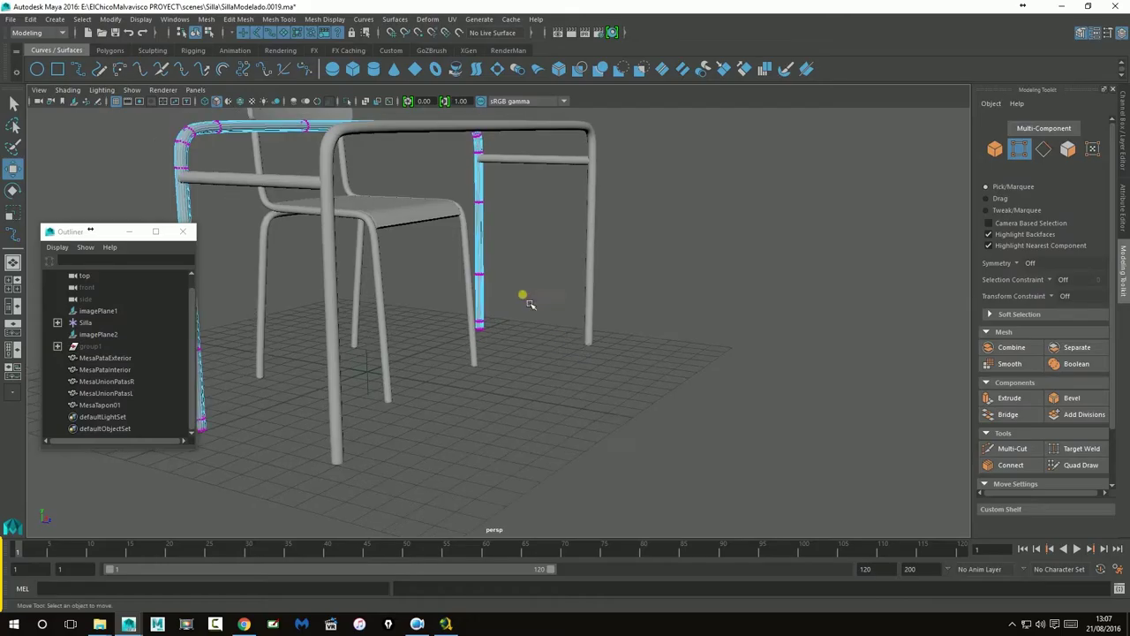
pyautogui.moveTo(490, 251); pyautogui.dragTo(533, 229, button='right')
# - Duplicate the table leg cap MesaTapon01 and slide the copy along Z toward the neighbouring leg
pyautogui.keyDown('alt'); pyautogui.moveTo(542, 290); pyautogui.dragTo(343, 320); pyautogui.keyUp('alt')
pyautogui.scroll(8, 393, 386)
pyautogui.keyDown('alt'); pyautogui.moveTo(394, 381); pyautogui.dragTo(499, 320, button='middle'); pyautogui.keyUp('alt')
pyautogui.click(351, 382)
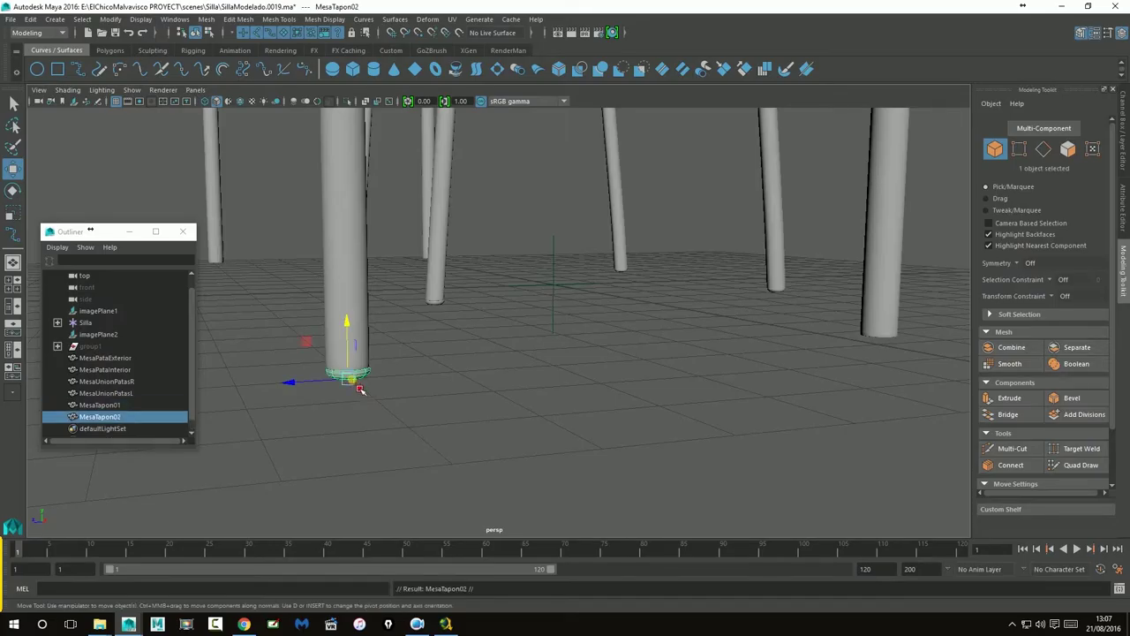
pyautogui.moveTo(300, 393); pyautogui.dragTo(848, 345)
# - Center the duplicated cap under the inner table leg in the side view, at about Z 0
pyautogui.press('space')
pyautogui.press('space')
pyautogui.moveTo(878, 421)
pyautogui.keyDown('alt'); pyautogui.mouseDown(button='middle')
pyautogui.moveTo(328, 430)
pyautogui.moveTo(789, 389)
pyautogui.moveTo(474, 342)
pyautogui.mouseUp(button='middle'); pyautogui.keyUp('alt')
pyautogui.keyDown('alt'); pyautogui.moveTo(474, 342); pyautogui.dragTo(1096, 362, button='right'); pyautogui.keyUp('alt')
pyautogui.moveTo(469, 439); pyautogui.dragTo(483, 435)
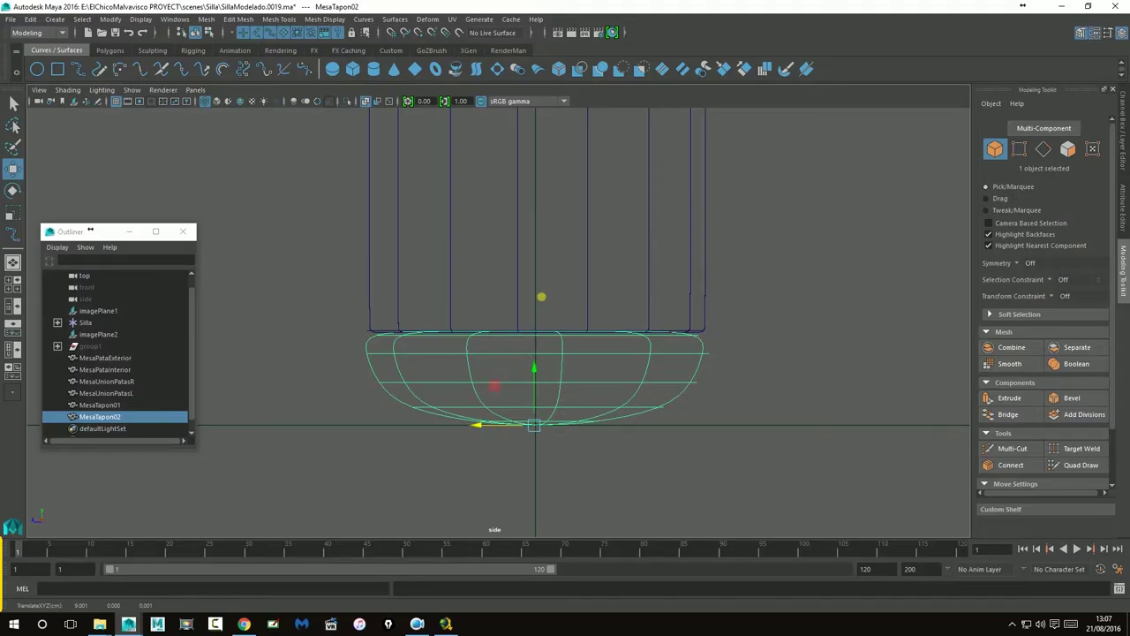
# - Duplicate both table caps together and move the copies along X toward the legs at the opposite end
pyautogui.press('space')
pyautogui.press('space')
pyautogui.keyDown('alt'); pyautogui.moveTo(724, 300); pyautogui.dragTo(777, 360); pyautogui.keyUp('alt')
pyautogui.keyDown('shift'); pyautogui.click(685, 348); pyautogui.keyUp('shift')
pyautogui.hotkey('ctrl', 'd')
pyautogui.keyDown('alt'); pyautogui.moveTo(771, 359); pyautogui.dragTo(636, 371, button='right'); pyautogui.keyUp('alt')
pyautogui.moveTo(602, 354); pyautogui.dragTo(244, 319)
# - Align the two copied caps along X with the opposite legs in the front view
pyautogui.press('space')
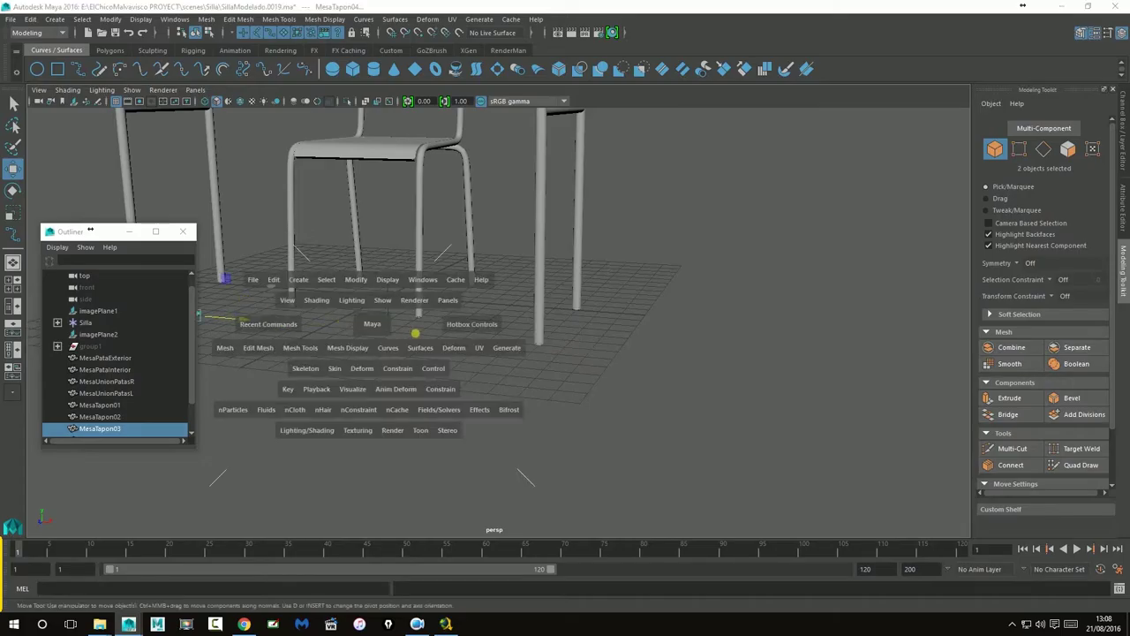
pyautogui.press('space')
pyautogui.keyDown('alt'); pyautogui.moveTo(503, 442); pyautogui.dragTo(416, 439, button='right'); pyautogui.keyUp('alt')
pyautogui.keyDown('alt'); pyautogui.moveTo(280, 462); pyautogui.dragTo(726, 337, button='middle'); pyautogui.keyUp('alt')
pyautogui.keyDown('alt'); pyautogui.moveTo(814, 284); pyautogui.dragTo(636, 384, button='middle'); pyautogui.keyUp('alt')
pyautogui.keyDown('alt'); pyautogui.moveTo(540, 385); pyautogui.dragTo(674, 406, button='right'); pyautogui.keyUp('alt')
pyautogui.keyDown('alt'); pyautogui.moveTo(674, 446); pyautogui.dragTo(624, 198, button='middle'); pyautogui.keyUp('alt')
pyautogui.keyDown('alt'); pyautogui.moveTo(507, 265); pyautogui.dragTo(658, 314, button='right'); pyautogui.keyUp('alt')
pyautogui.moveTo(958, 422); pyautogui.dragTo(568, 437)
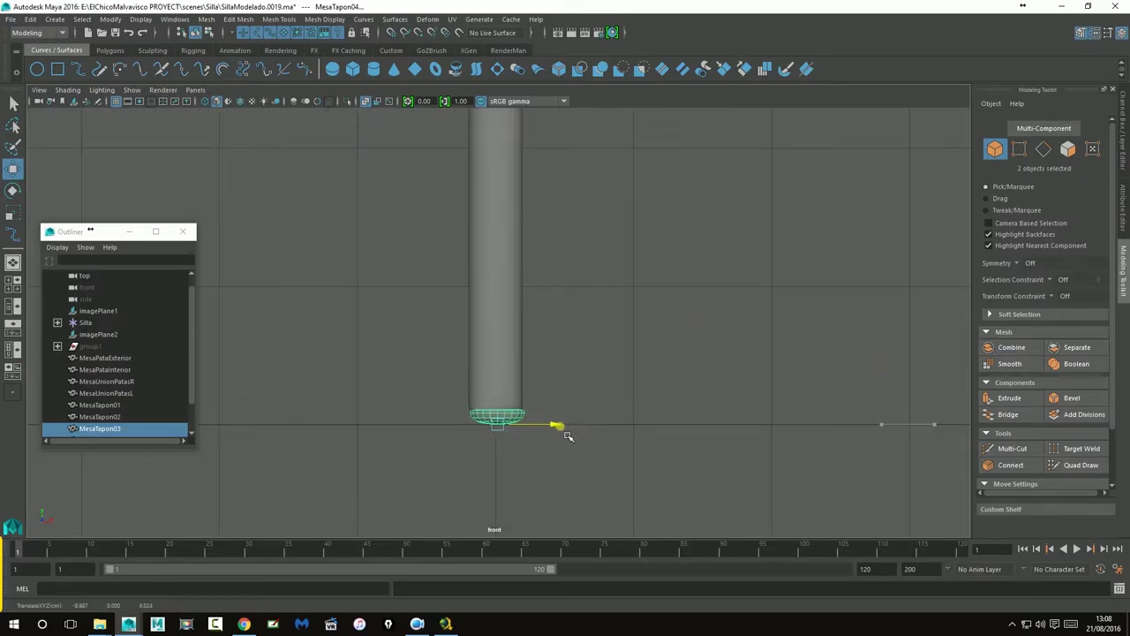
pyautogui.keyDown('alt'); pyautogui.moveTo(431, 407); pyautogui.dragTo(519, 437, button='right'); pyautogui.keyUp('alt')
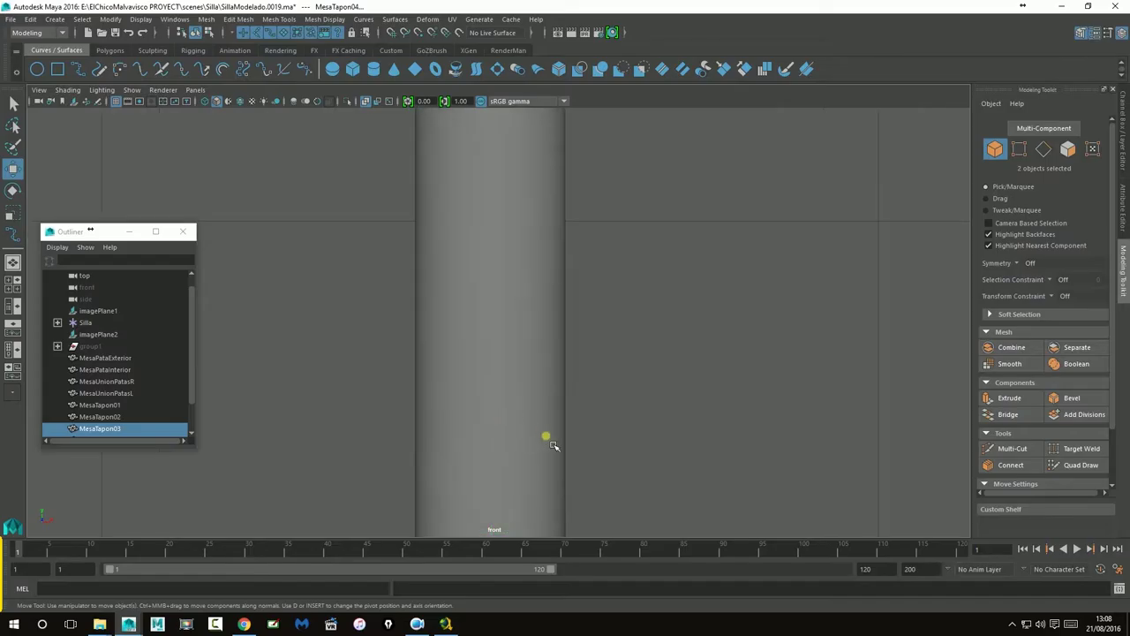
pyautogui.keyDown('alt'); pyautogui.moveTo(555, 447); pyautogui.dragTo(580, 181, button='middle'); pyautogui.keyUp('alt')
pyautogui.keyDown('alt'); pyautogui.moveTo(484, 278); pyautogui.dragTo(551, 307, button='right'); pyautogui.keyUp('alt')
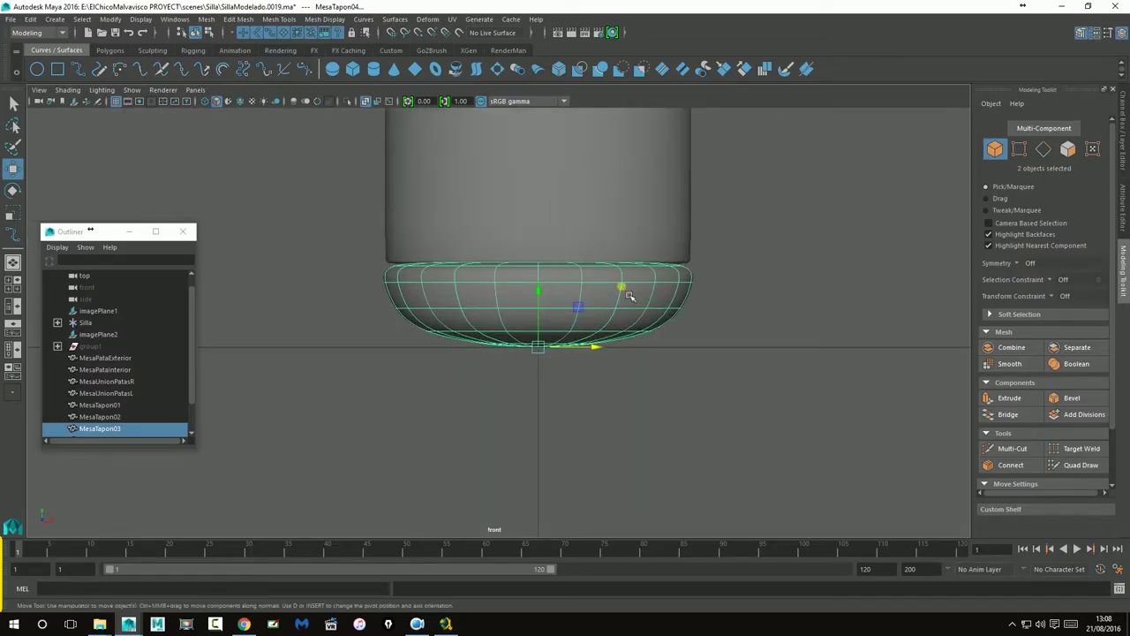
# - Deselect the caps in the perspective view and save the scene as the next increment, SillaModelado.0020.ma
pyautogui.press('space')
pyautogui.press('space')
pyautogui.keyDown('alt'); pyautogui.moveTo(501, 366); pyautogui.dragTo(583, 355); pyautogui.keyUp('alt')
pyautogui.keyDown('alt'); pyautogui.moveTo(583, 355); pyautogui.dragTo(679, 401, button='middle'); pyautogui.keyUp('alt')
pyautogui.click(649, 433)
pyautogui.scroll(-2, 647, 431)
pyautogui.keyDown('alt'); pyautogui.moveTo(555, 391); pyautogui.dragTo(591, 451); pyautogui.keyUp('alt')
pyautogui.click(10, 18)
pyautogui.click(53, 76)
# - Check the caps MesaTapon01 to MesaTapon04 one by one and examine the desktop in the reference photos
pyautogui.keyDown('alt'); pyautogui.moveTo(492, 233); pyautogui.dragTo(477, 336); pyautogui.keyUp('alt')
pyautogui.click(104, 405)
pyautogui.scroll(-1, 142, 400)
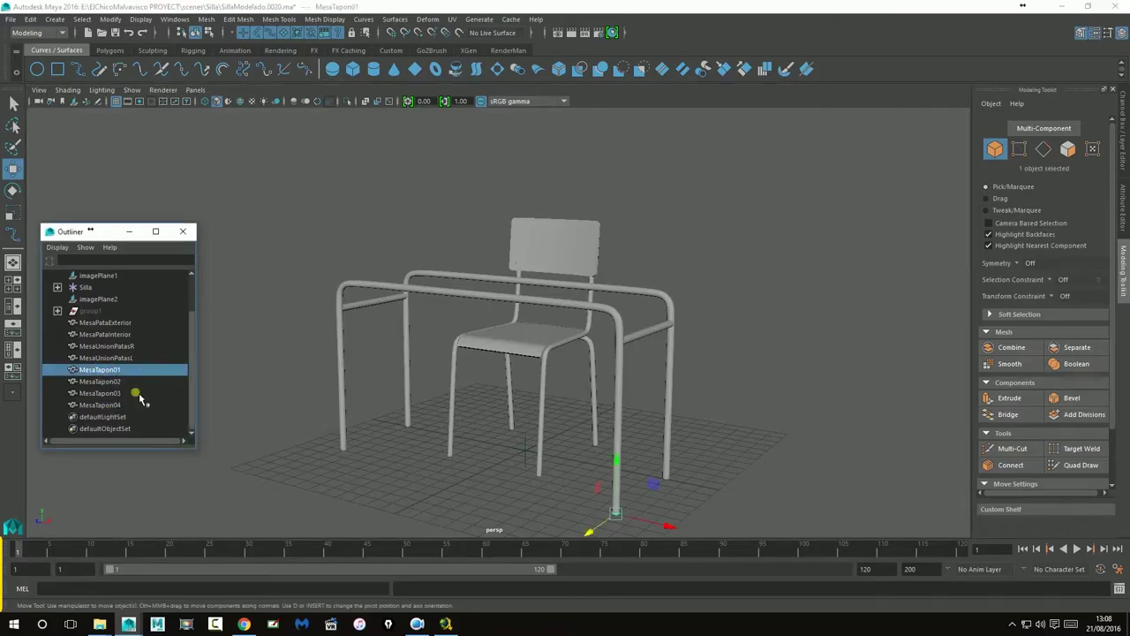
pyautogui.click(117, 382)
pyautogui.click(115, 393)
pyautogui.click(112, 405)
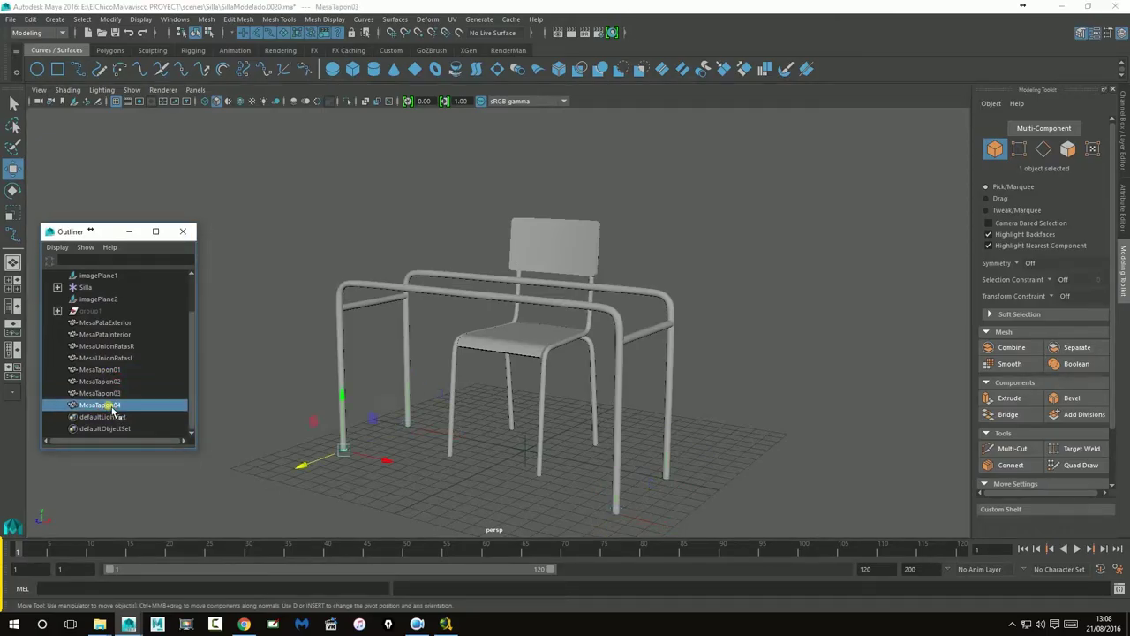
pyautogui.click(332, 282)
pyautogui.keyDown('alt'); pyautogui.moveTo(560, 324); pyautogui.dragTo(449, 247); pyautogui.keyUp('alt')
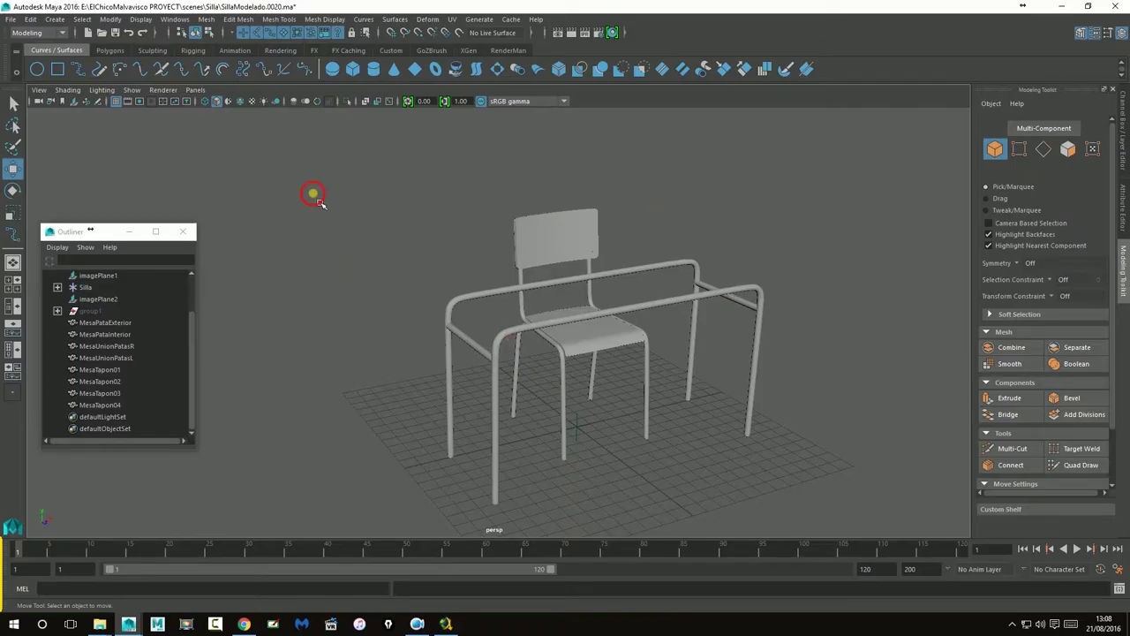
pyautogui.press('space')
pyautogui.press('space')
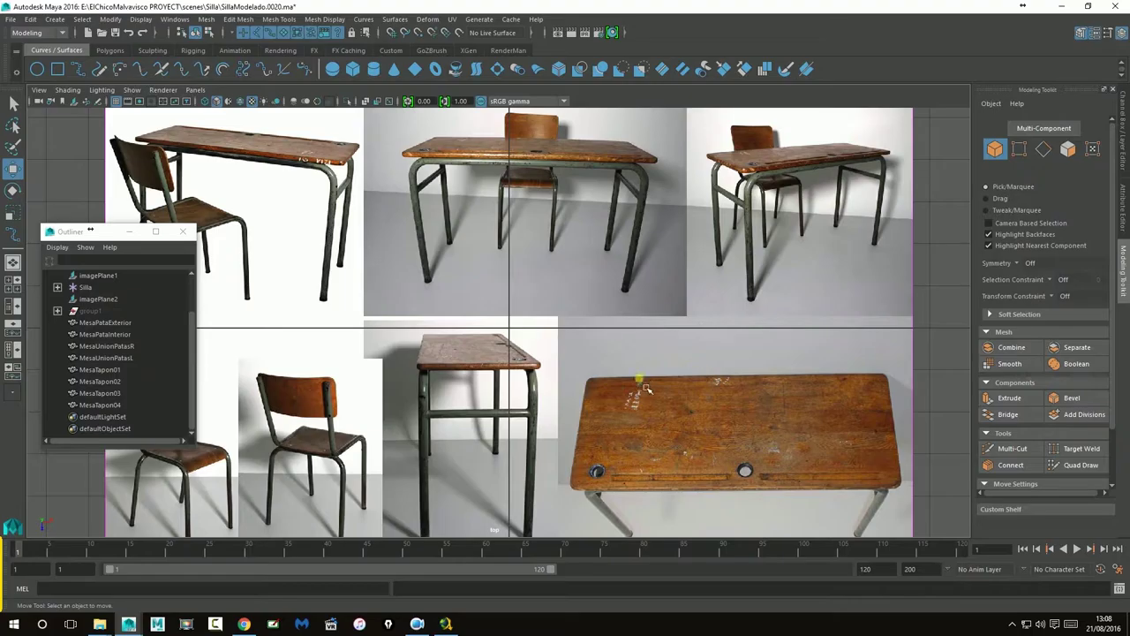
pyautogui.press('space')
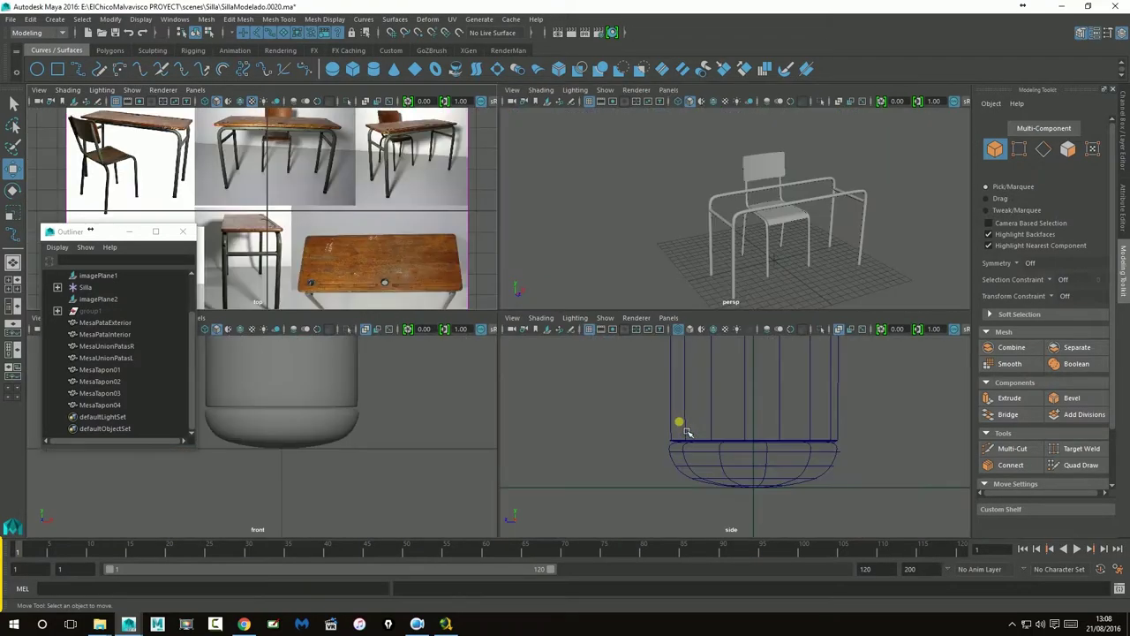
pyautogui.press('space')
pyautogui.keyDown('alt'); pyautogui.moveTo(677, 244); pyautogui.dragTo(585, 222); pyautogui.keyUp('alt')
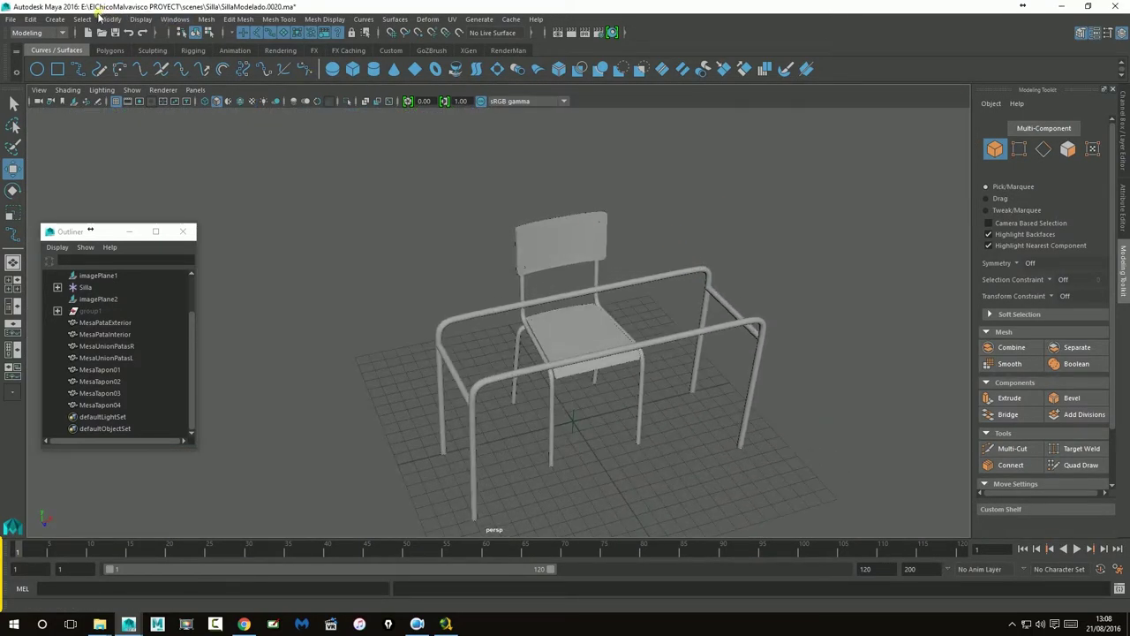
# - Create a polygon cube for the desktop and stretch it along X to a scale of about 18.84
pyautogui.click(60, 21)
pyautogui.moveTo(142, 57)
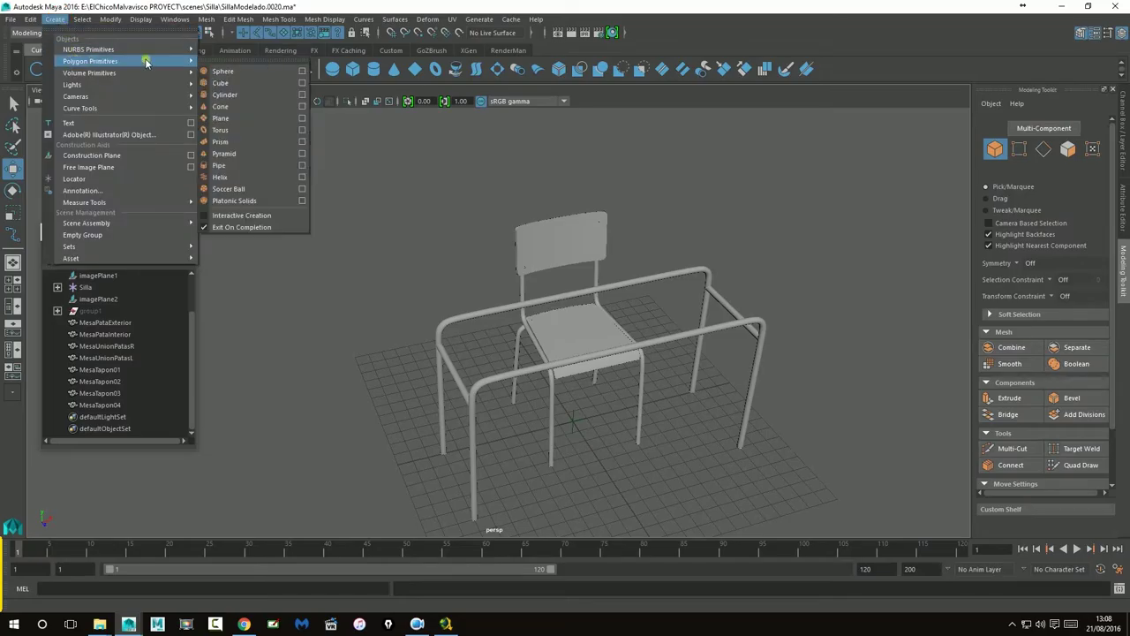
pyautogui.click(234, 82)
pyautogui.press('r')
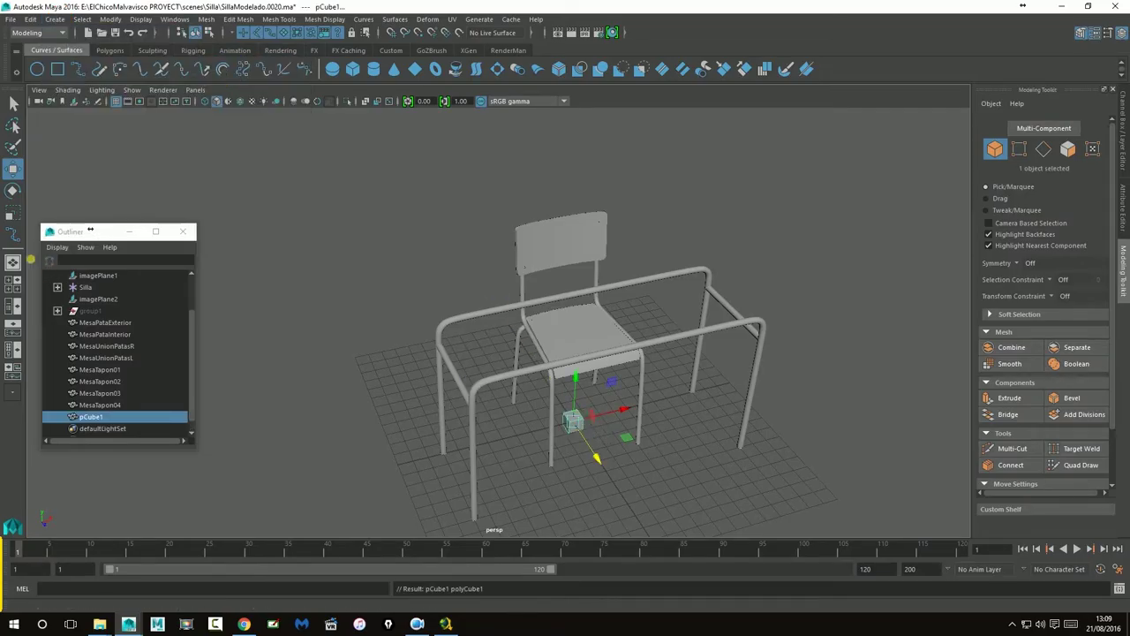
pyautogui.moveTo(622, 422); pyautogui.dragTo(693, 407)
pyautogui.moveTo(620, 424); pyautogui.dragTo(646, 426)
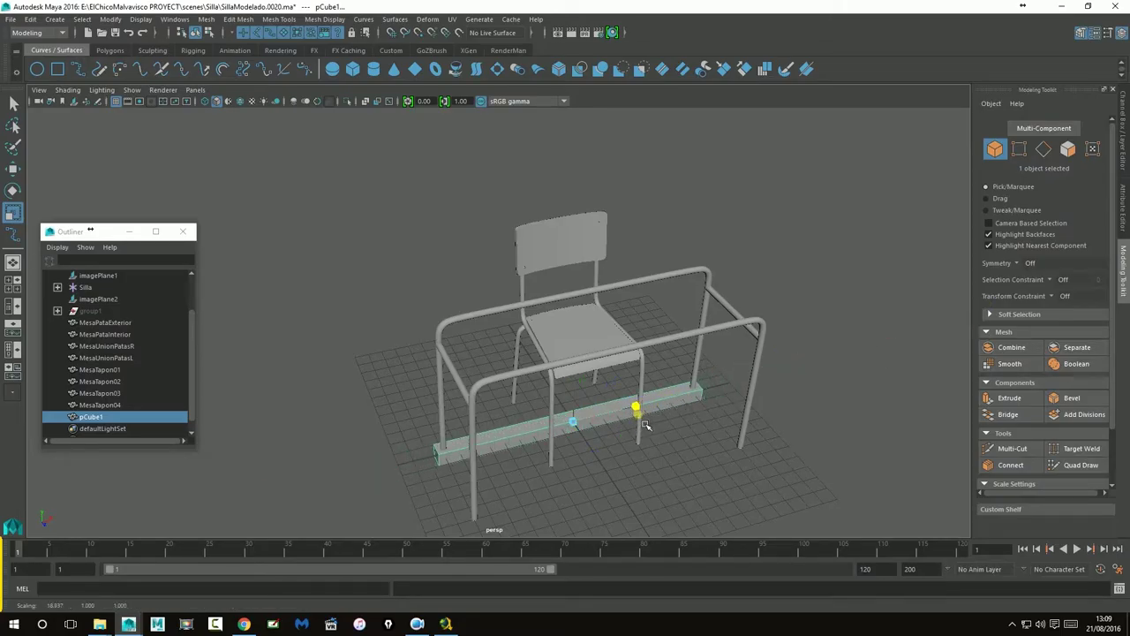
# - Study the desktop in the reference photos and widen the cube along Z to a scale of about 5.28
pyautogui.press('space')
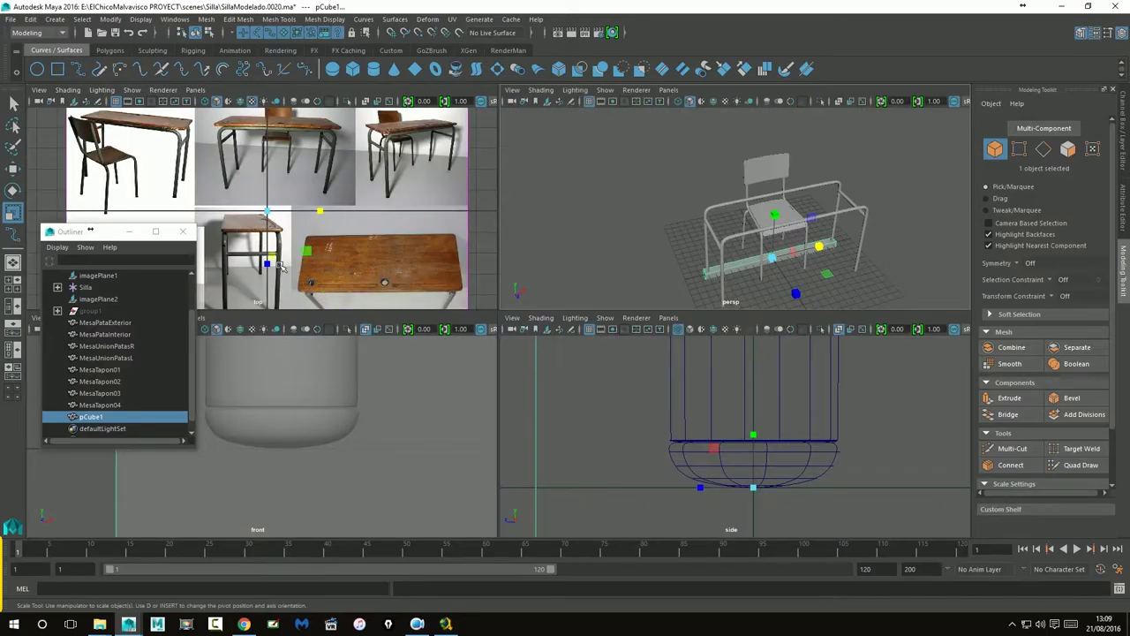
pyautogui.press('space')
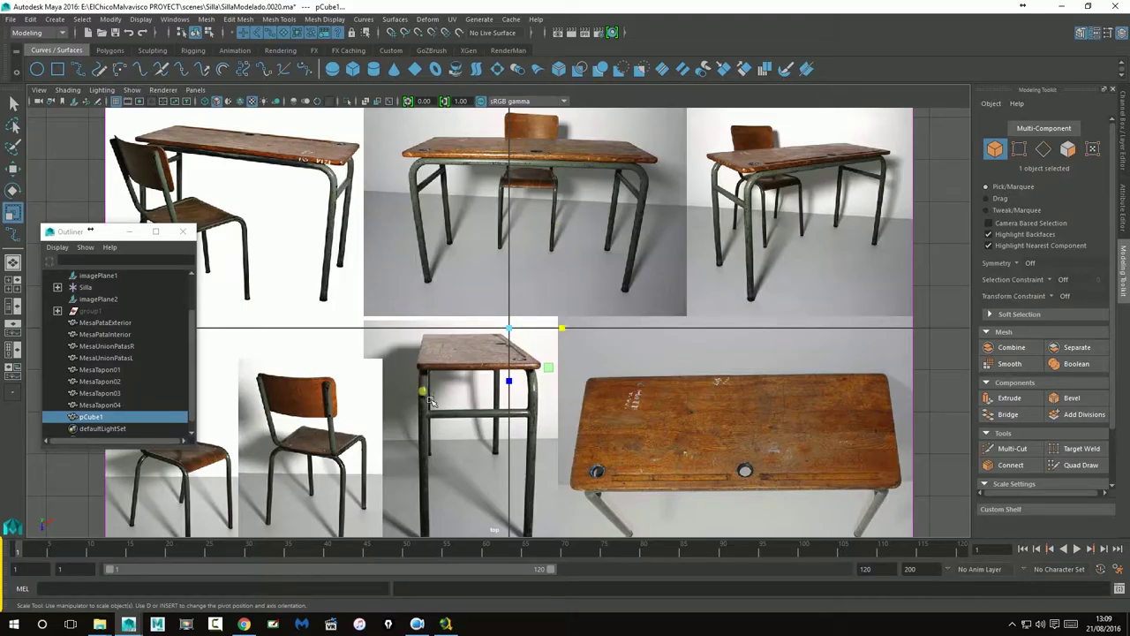
pyautogui.press('space')
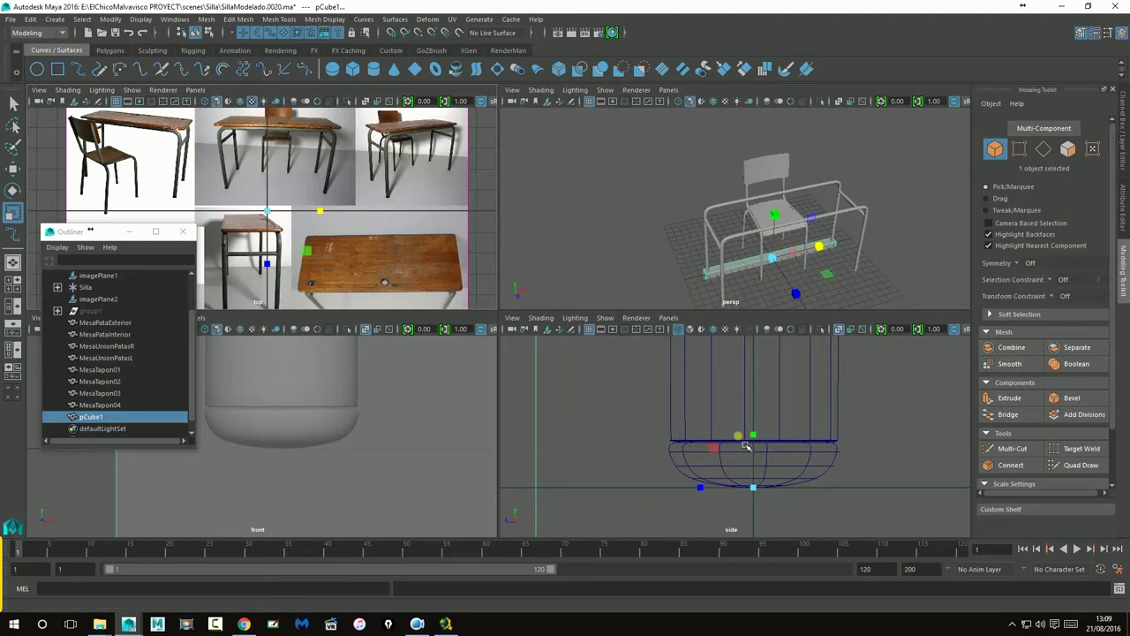
pyautogui.press('space')
pyautogui.scroll(-1, 607, 294)
pyautogui.scroll(3, 607, 294)
pyautogui.scroll(-3, 607, 294)
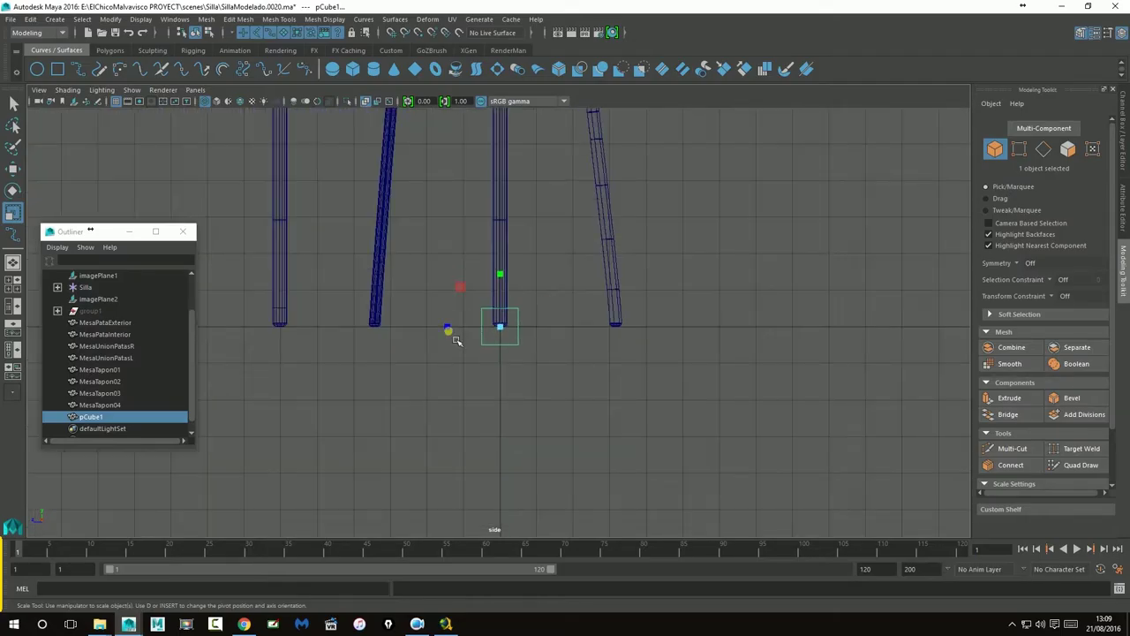
pyautogui.moveTo(457, 334); pyautogui.dragTo(221, 323)
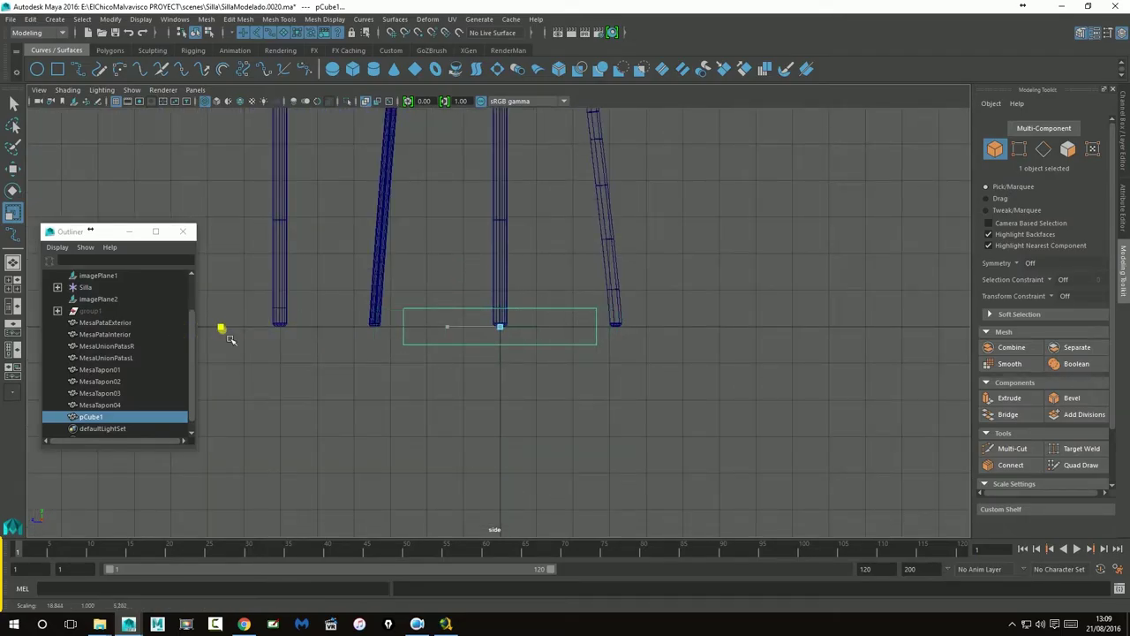
# - Move the cube with grid snapping to Z 3, midway between the two table legs
pyautogui.keyDown('alt'); pyautogui.moveTo(395, 255); pyautogui.dragTo(540, 415, button='middle'); pyautogui.keyUp('alt')
pyautogui.keyDown('alt'); pyautogui.moveTo(569, 165); pyautogui.dragTo(578, 196, button='middle'); pyautogui.keyUp('alt')
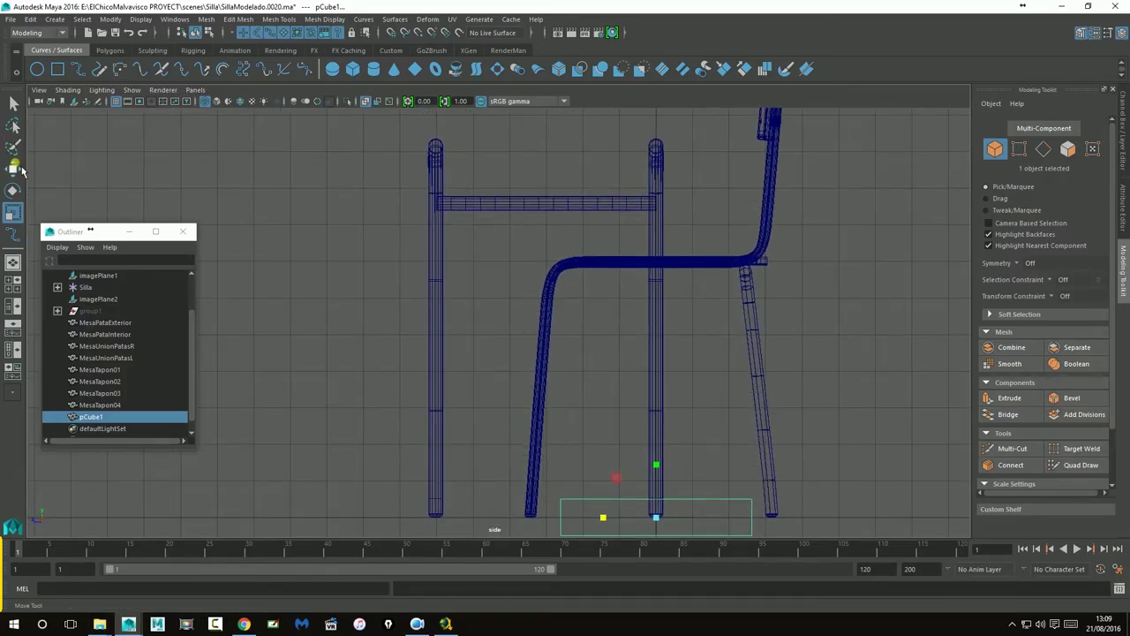
pyautogui.press('w')
pyautogui.click(397, 36)
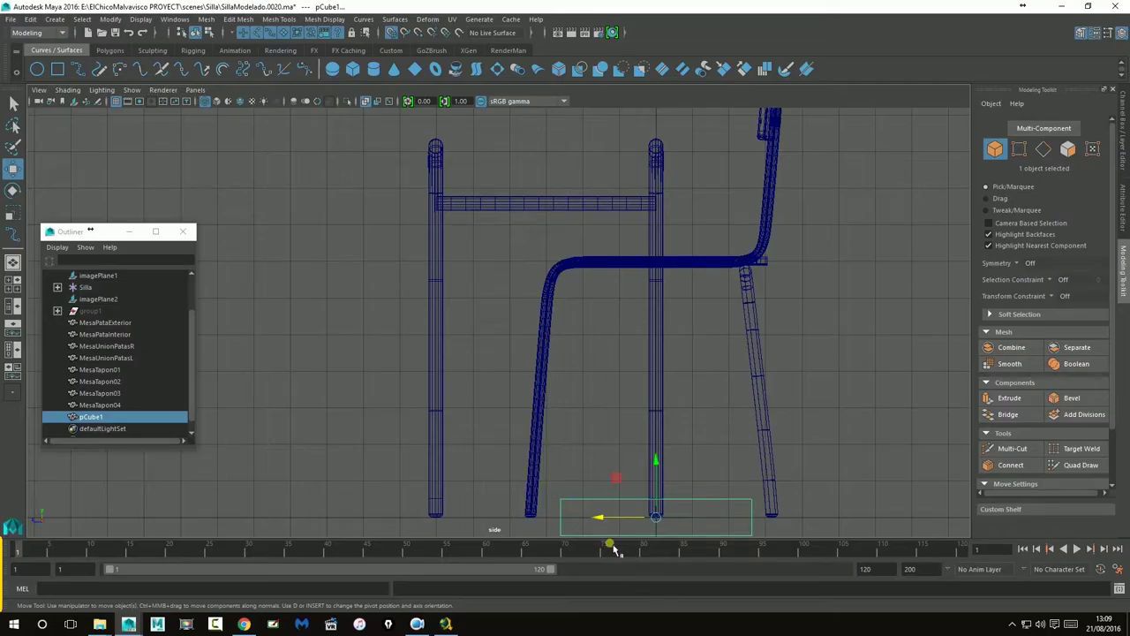
pyautogui.moveTo(618, 536); pyautogui.dragTo(546, 535, button='middle')
# - Raise the cube from the floor to the height of the table frame's upper tubes
pyautogui.keyDown('alt'); pyautogui.moveTo(557, 398); pyautogui.dragTo(536, 202, button='middle'); pyautogui.keyUp('alt')
pyautogui.moveTo(531, 276); pyautogui.dragTo(535, 124)
pyautogui.keyDown('alt'); pyautogui.moveTo(566, 182); pyautogui.dragTo(590, 434, button='middle'); pyautogui.keyUp('alt')
pyautogui.moveTo(550, 337); pyautogui.dragTo(550, 203, button='middle')
pyautogui.keyDown('alt'); pyautogui.moveTo(546, 216); pyautogui.dragTo(597, 179, button='right'); pyautogui.keyUp('alt')
pyautogui.keyDown('alt'); pyautogui.moveTo(598, 178); pyautogui.dragTo(562, 407, button='middle'); pyautogui.keyUp('alt')
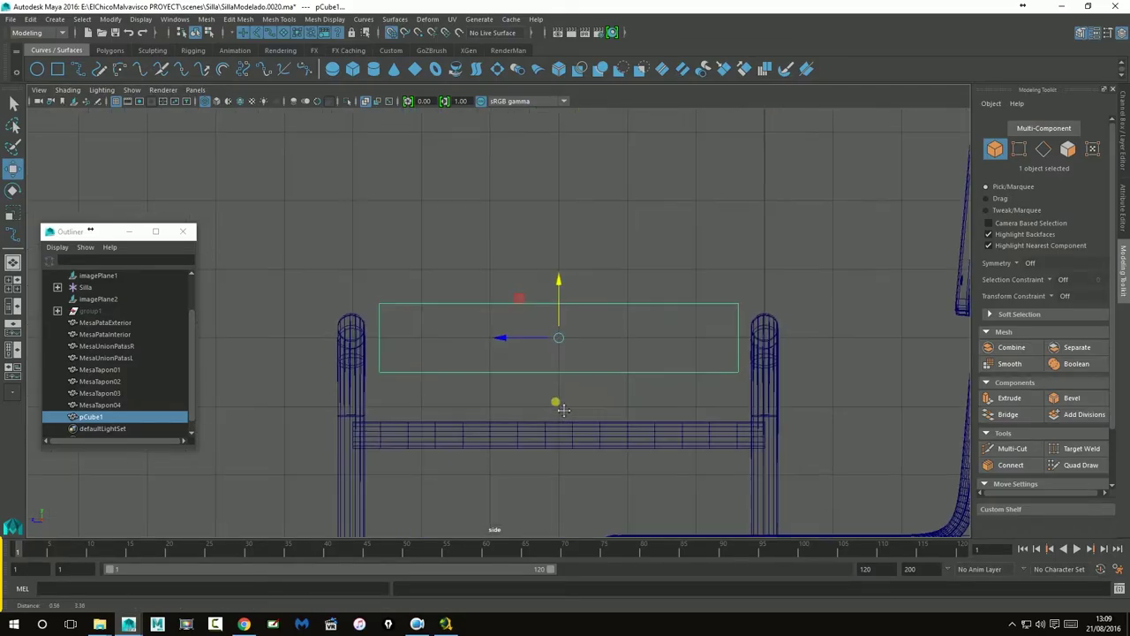
pyautogui.keyDown('alt'); pyautogui.moveTo(562, 406); pyautogui.dragTo(584, 391, button='right'); pyautogui.keyUp('alt')
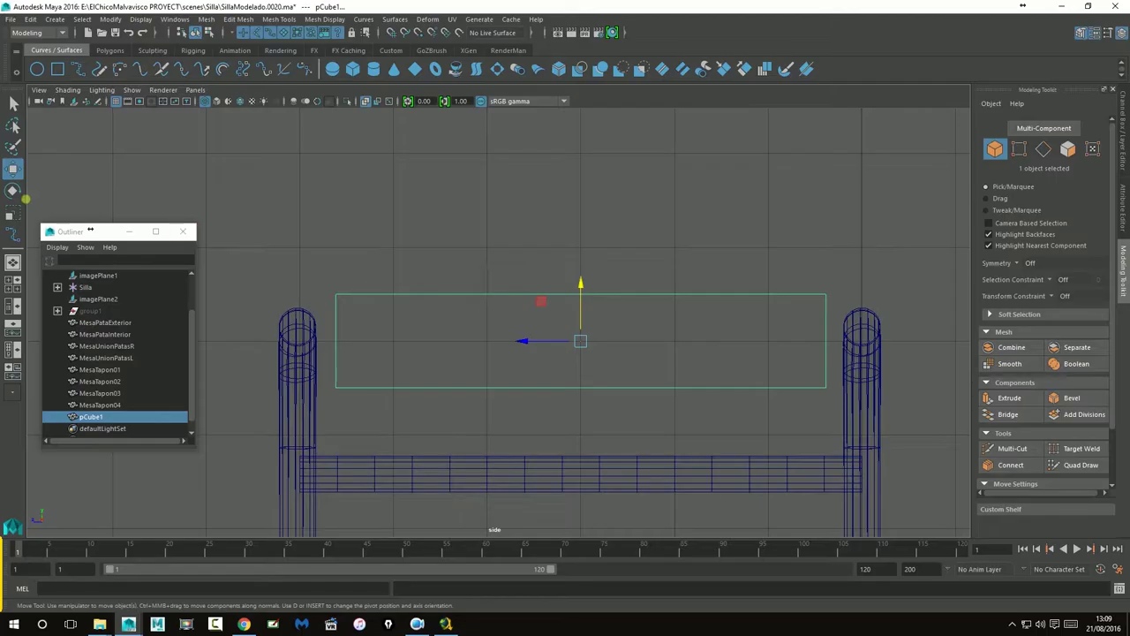
# - Scale the cube to cover both legs in Z and about 0.4 in Y, and rest it on the frame at about Y 10.54
pyautogui.press('r')
pyautogui.moveTo(528, 342); pyautogui.dragTo(516, 342)
pyautogui.moveTo(522, 353); pyautogui.dragTo(522, 353, button='middle')
pyautogui.moveTo(584, 295); pyautogui.dragTo(587, 248)
pyautogui.click(13, 168)
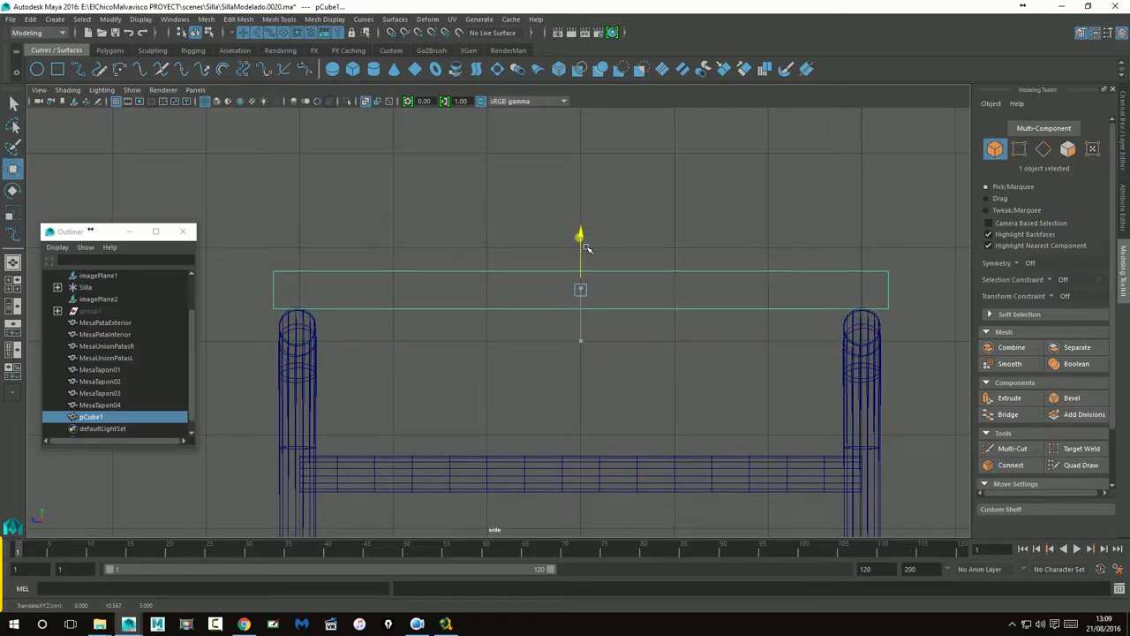
# - Inspect how the new desktop sits on the frame and beside the chair from several angles in perspective
pyautogui.press('space')
pyautogui.press('space')
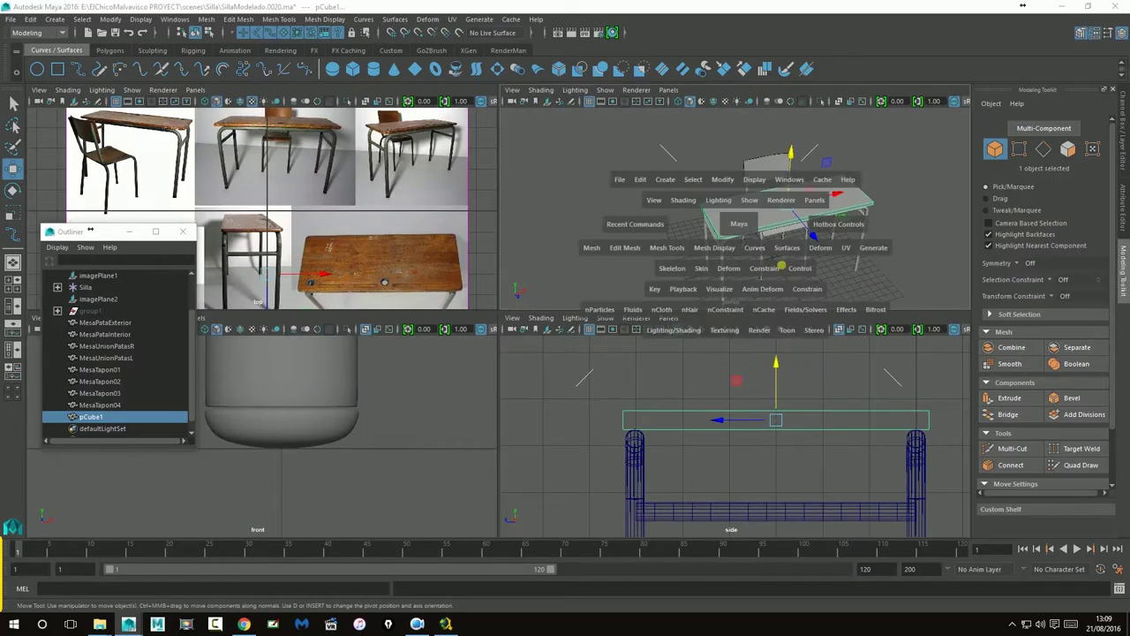
pyautogui.keyDown('alt'); pyautogui.moveTo(734, 295); pyautogui.dragTo(760, 287); pyautogui.keyUp('alt')
pyautogui.keyDown('alt'); pyautogui.moveTo(761, 287); pyautogui.dragTo(868, 301, button='right'); pyautogui.keyUp('alt')
pyautogui.keyDown('alt'); pyautogui.moveTo(831, 286); pyautogui.dragTo(583, 296); pyautogui.keyUp('alt')
pyautogui.scroll(-4, 536, 283)
pyautogui.click(821, 406)
pyautogui.scroll(-4, 778, 393)
pyautogui.keyDown('alt'); pyautogui.moveTo(771, 394); pyautogui.dragTo(681, 381); pyautogui.keyUp('alt')
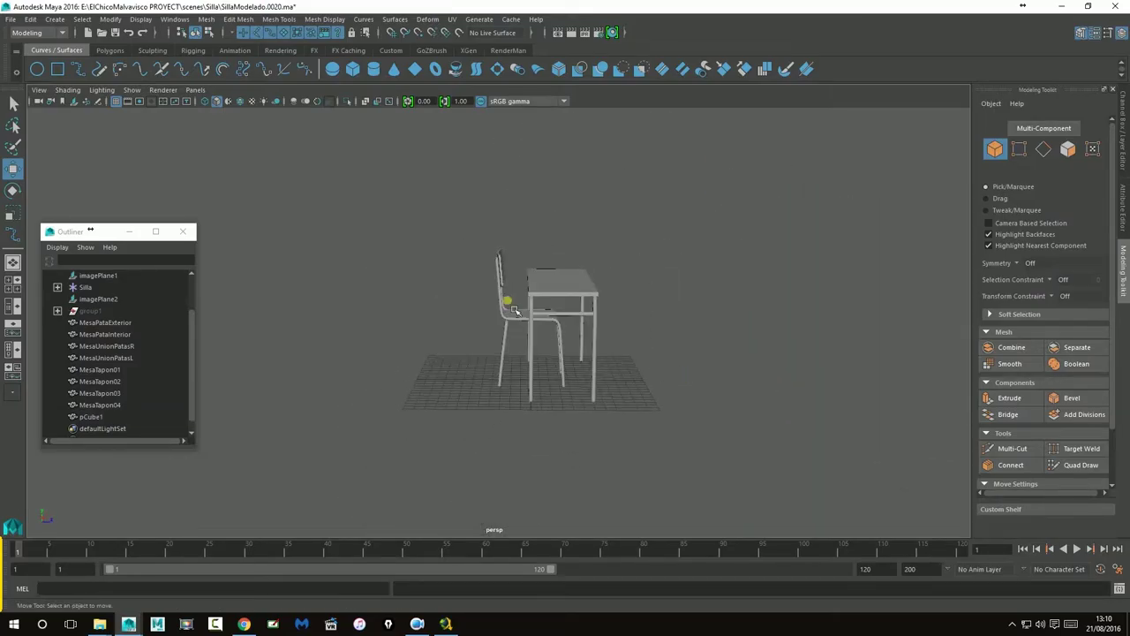
# - Select the desktop cube and fine-tune its Z depth so it slightly overhangs both legs
pyautogui.scroll(4, 719, 273)
pyautogui.click(668, 228)
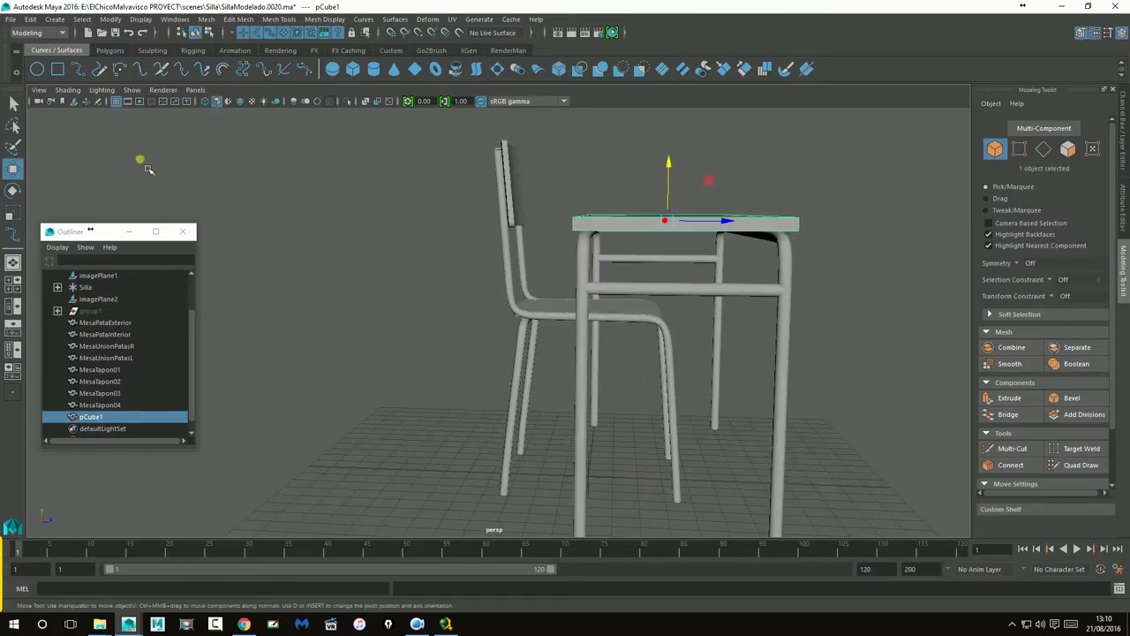
pyautogui.press('r')
pyautogui.moveTo(729, 225); pyautogui.dragTo(694, 224)
pyautogui.keyDown('alt'); pyautogui.moveTo(694, 223); pyautogui.dragTo(846, 225, button='right'); pyautogui.keyUp('alt')
pyautogui.keyDown('alt'); pyautogui.moveTo(842, 221); pyautogui.dragTo(803, 241, button='middle'); pyautogui.keyUp('alt')
pyautogui.moveTo(785, 217); pyautogui.dragTo(789, 222)
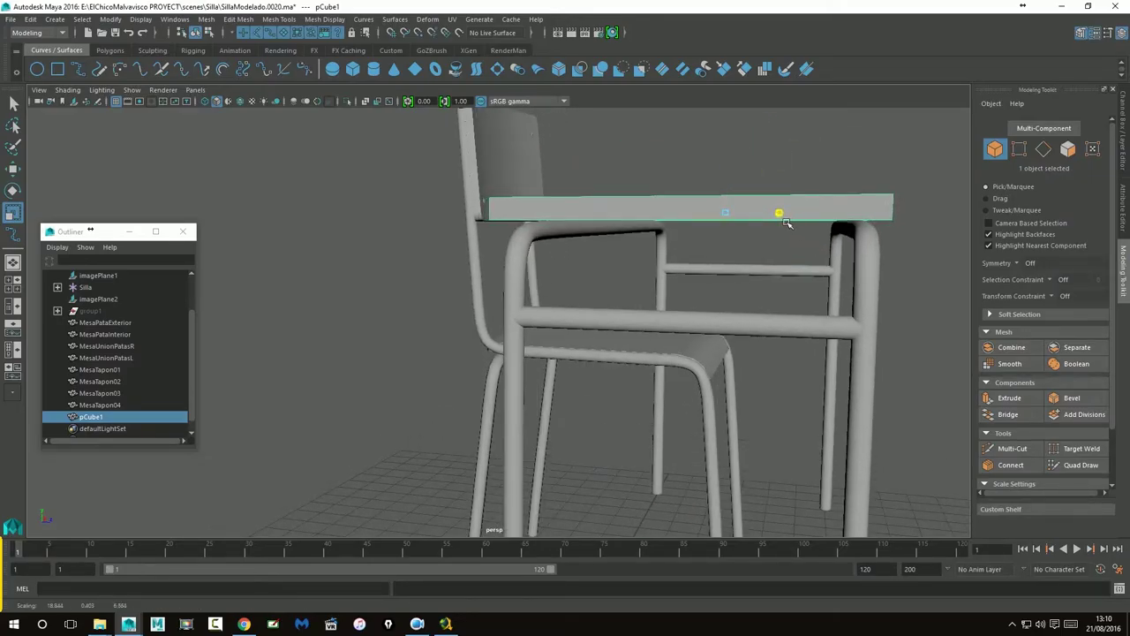
# - Compare the desktop's shape and proportions with the desk in the reference photos
pyautogui.keyDown('alt'); pyautogui.moveTo(788, 236); pyautogui.dragTo(804, 232); pyautogui.keyUp('alt')
pyautogui.keyDown('alt'); pyautogui.moveTo(710, 263); pyautogui.dragTo(732, 303); pyautogui.keyUp('alt')
pyautogui.press('space')
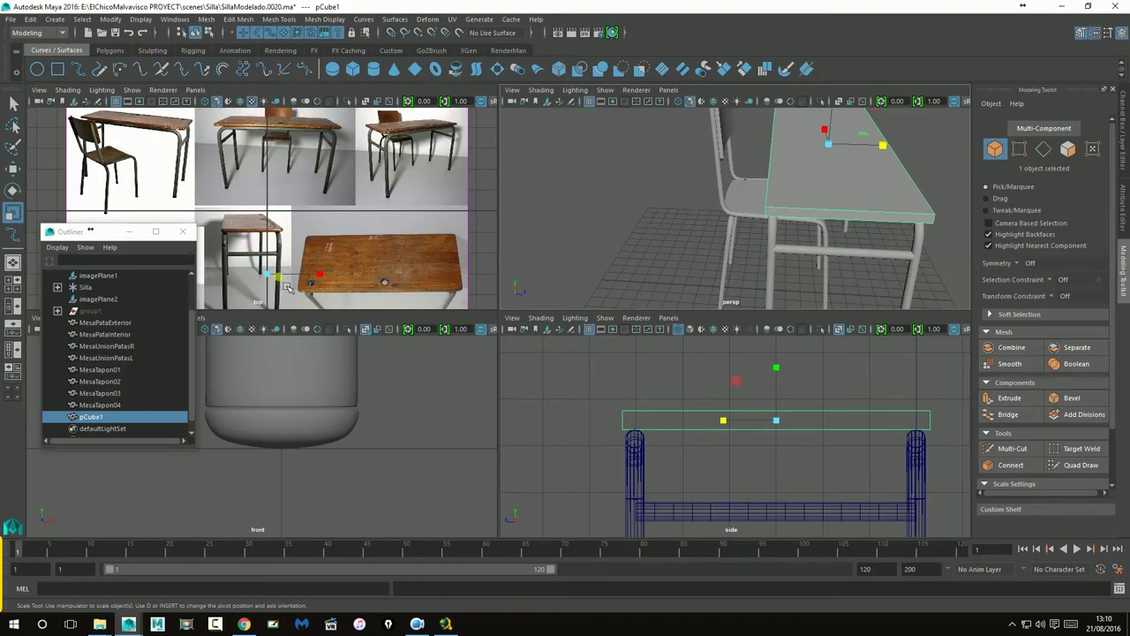
pyautogui.press('space')
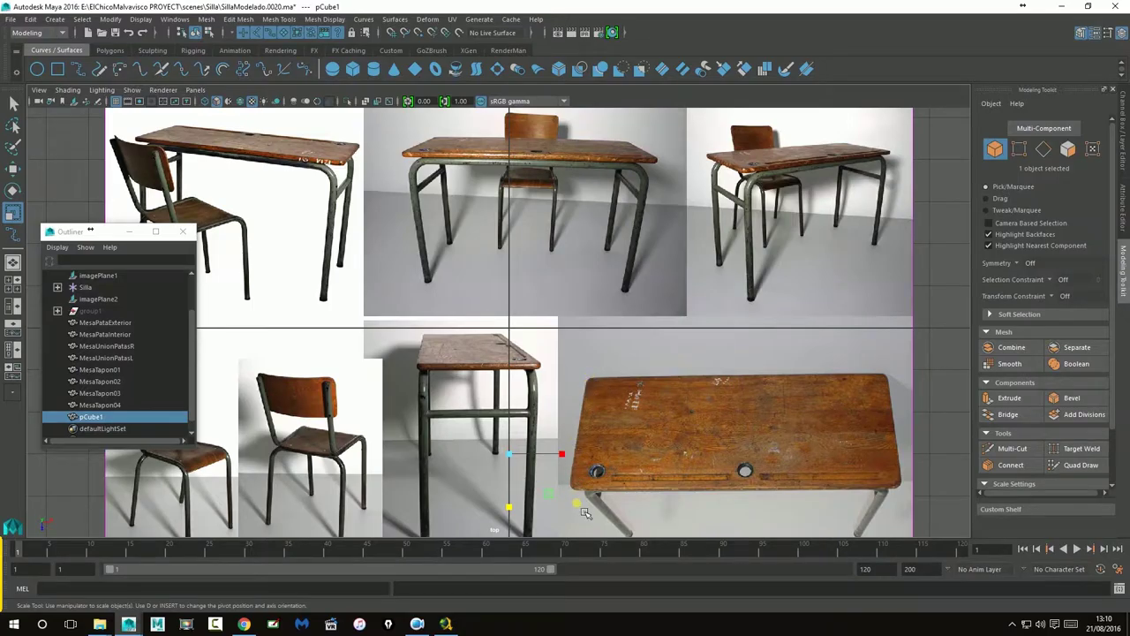
pyautogui.press('space')
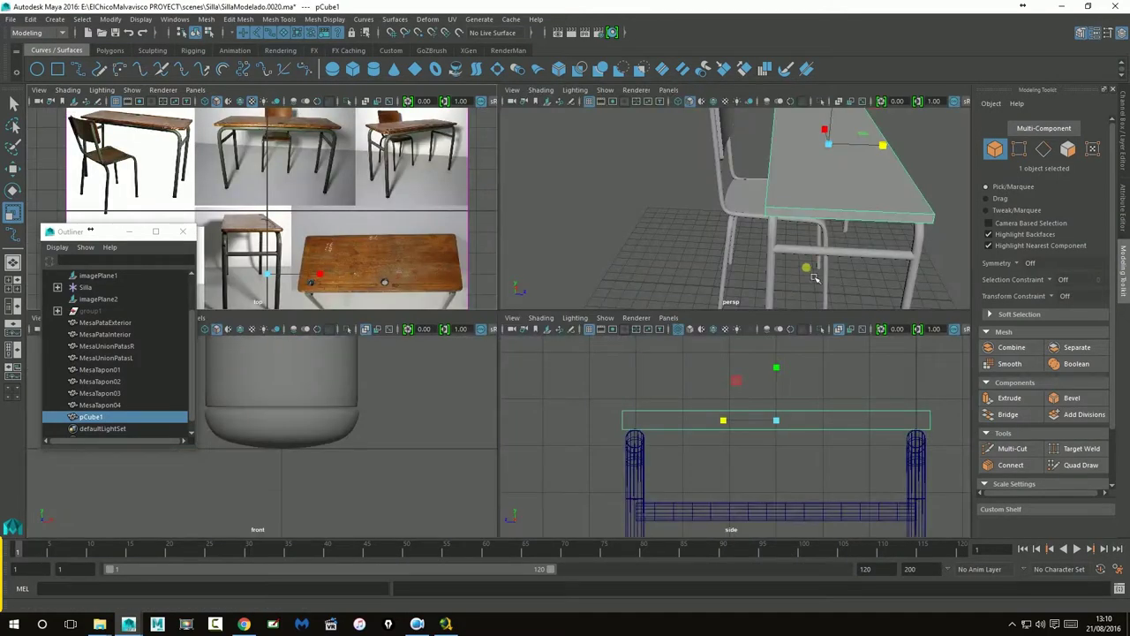
pyautogui.press('space')
pyautogui.keyDown('alt'); pyautogui.moveTo(777, 305); pyautogui.dragTo(676, 332); pyautogui.keyUp('alt')
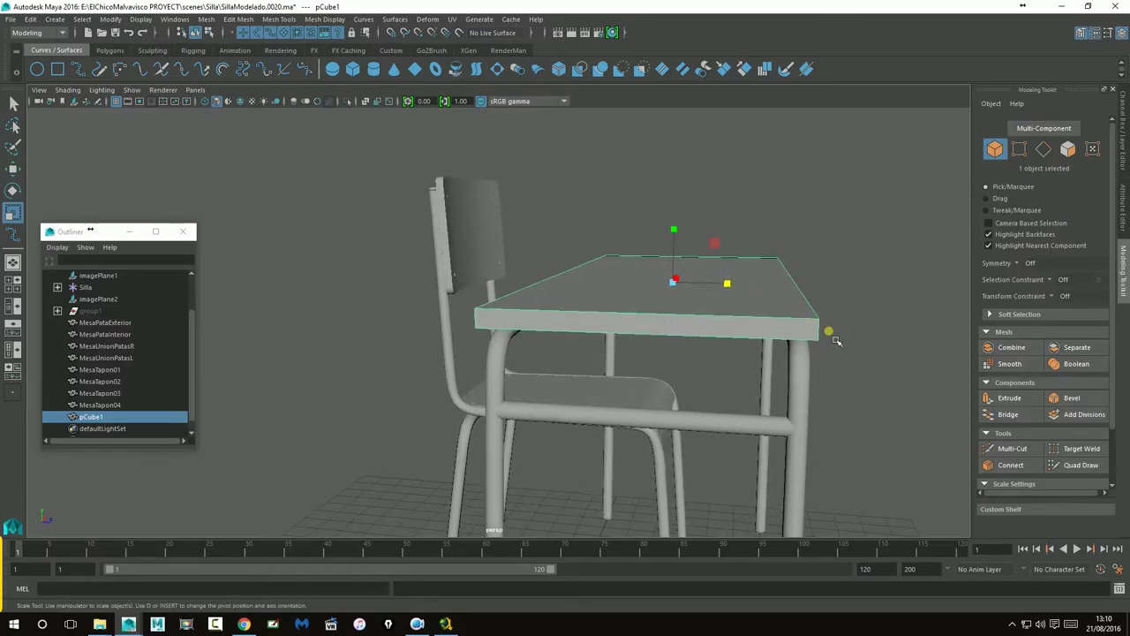
pyautogui.click(1012, 449)
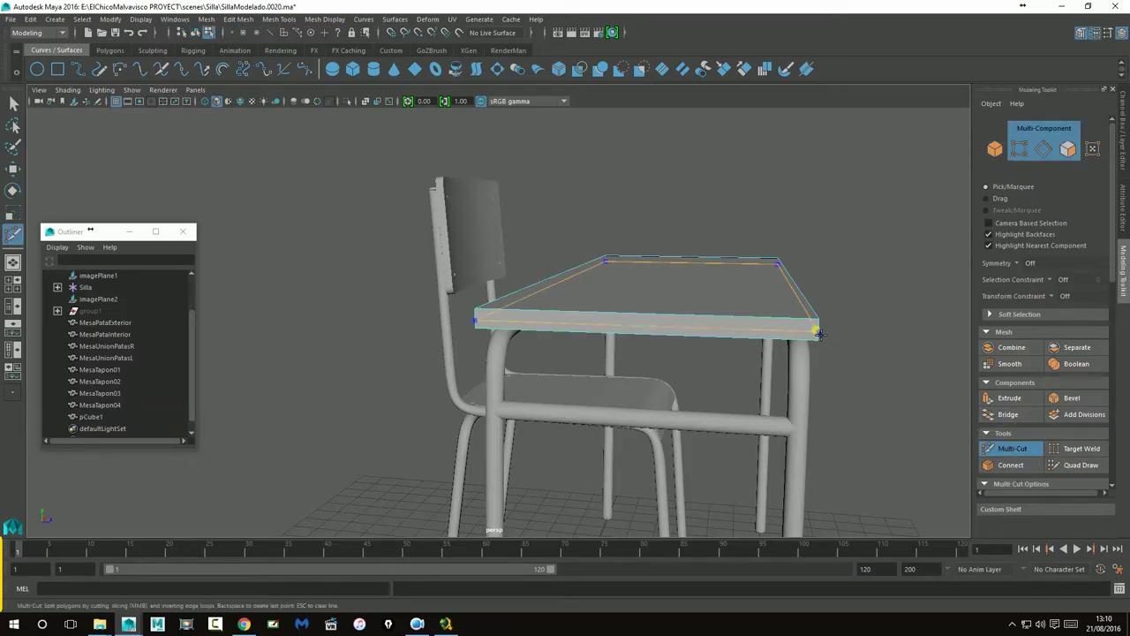
pyautogui.keyDown('alt'); pyautogui.moveTo(833, 350); pyautogui.dragTo(802, 341); pyautogui.keyUp('alt')
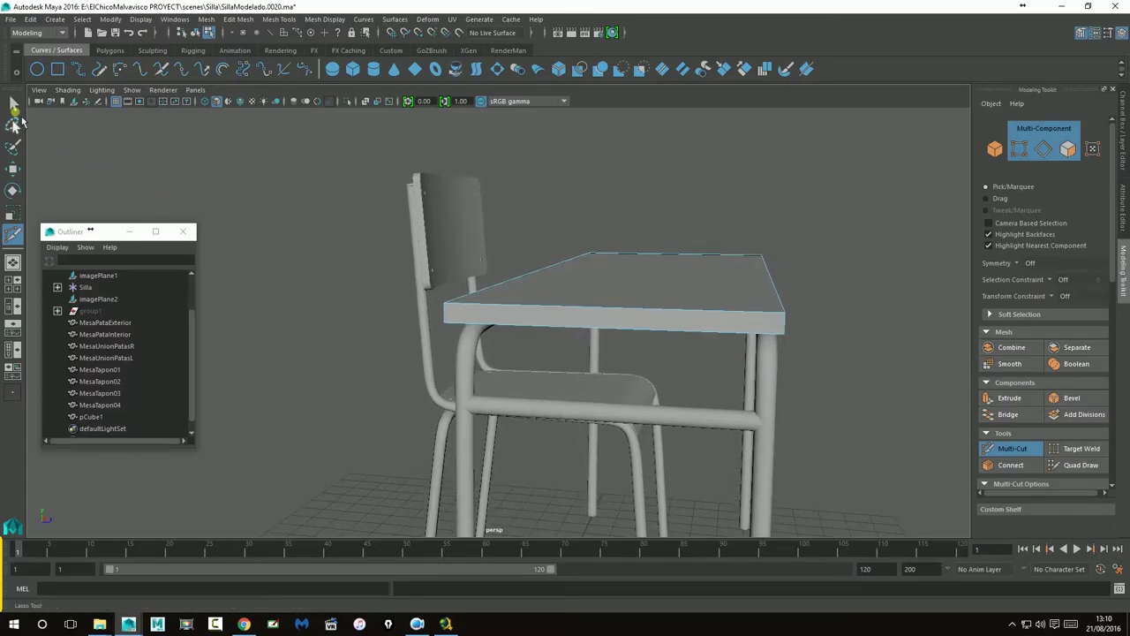
pyautogui.click(14, 103)
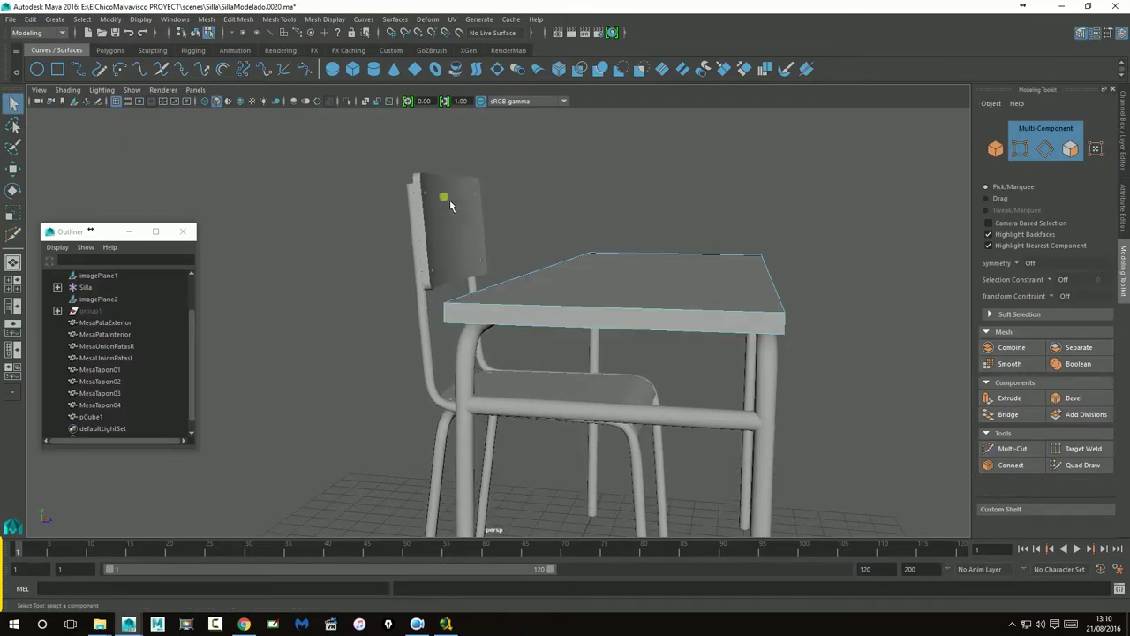
pyautogui.click(366, 20)
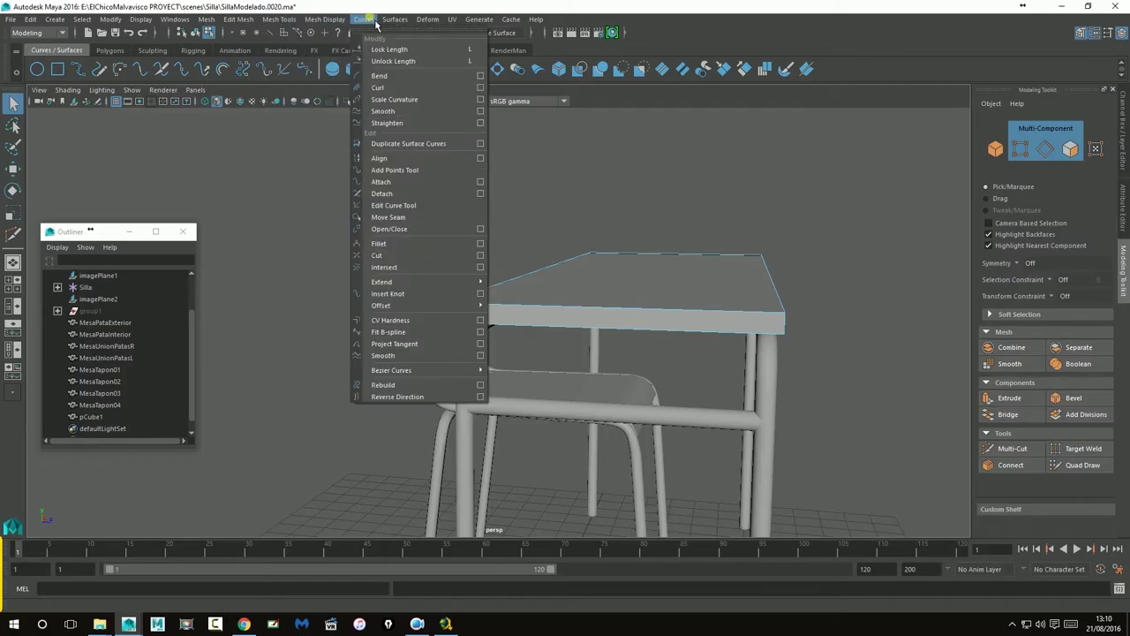
pyautogui.moveTo(349, 25)
pyautogui.moveTo(276, 29)
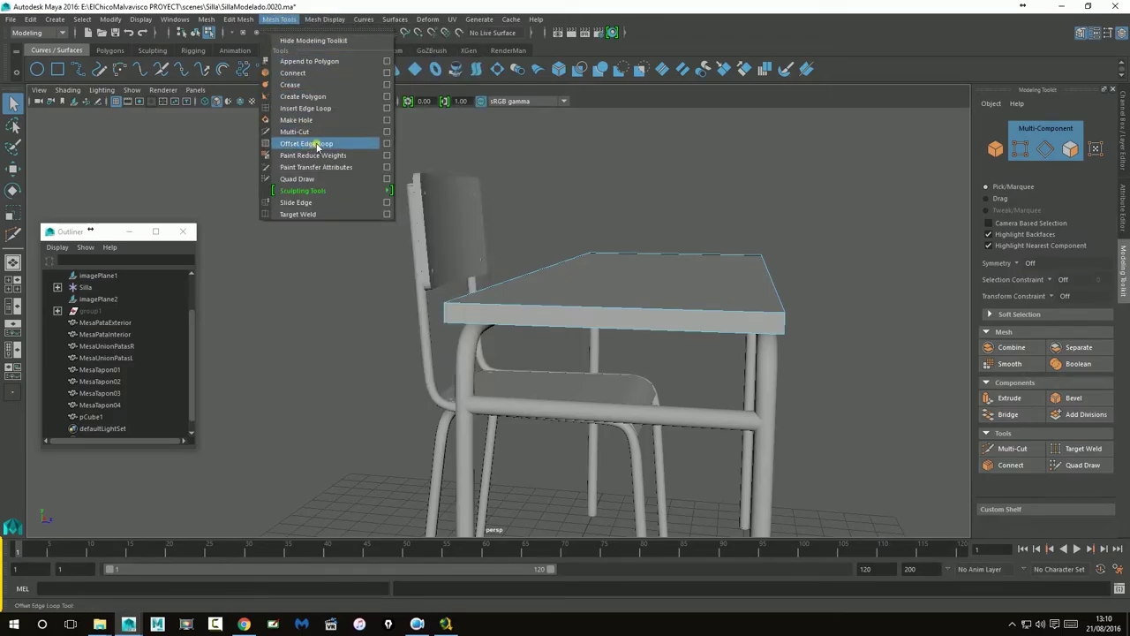
pyautogui.click(386, 147)
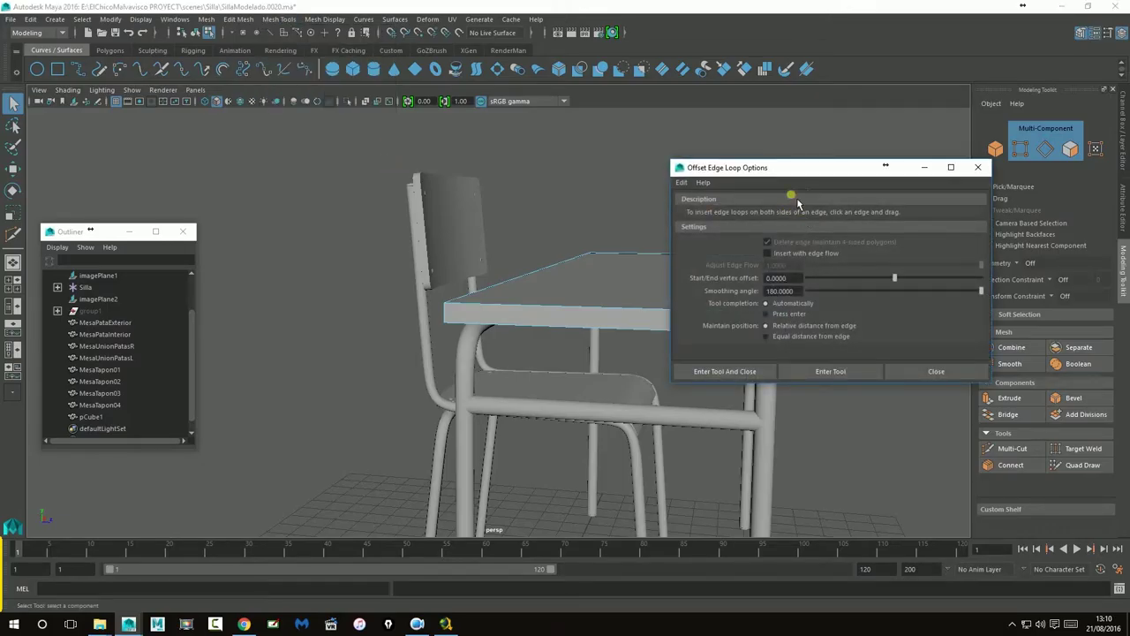
pyautogui.moveTo(809, 168); pyautogui.dragTo(231, 168)
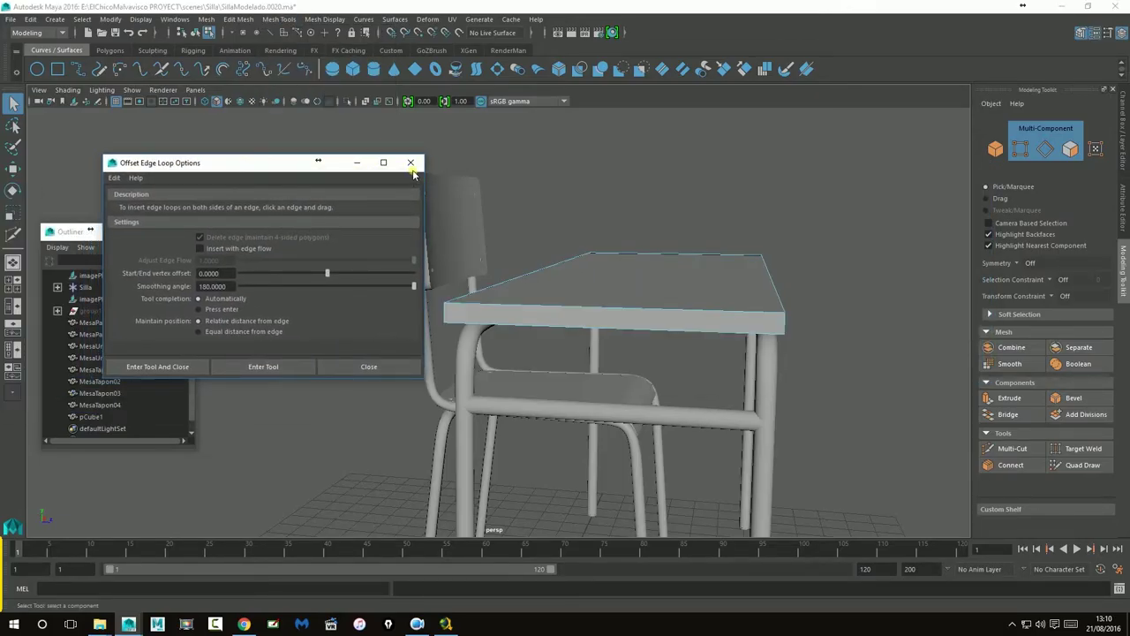
pyautogui.click(410, 163)
# - Insert two evenly spaced edge loops horizontally around the desktop's thickness and check its shape in smooth preview
pyautogui.click(209, 19)
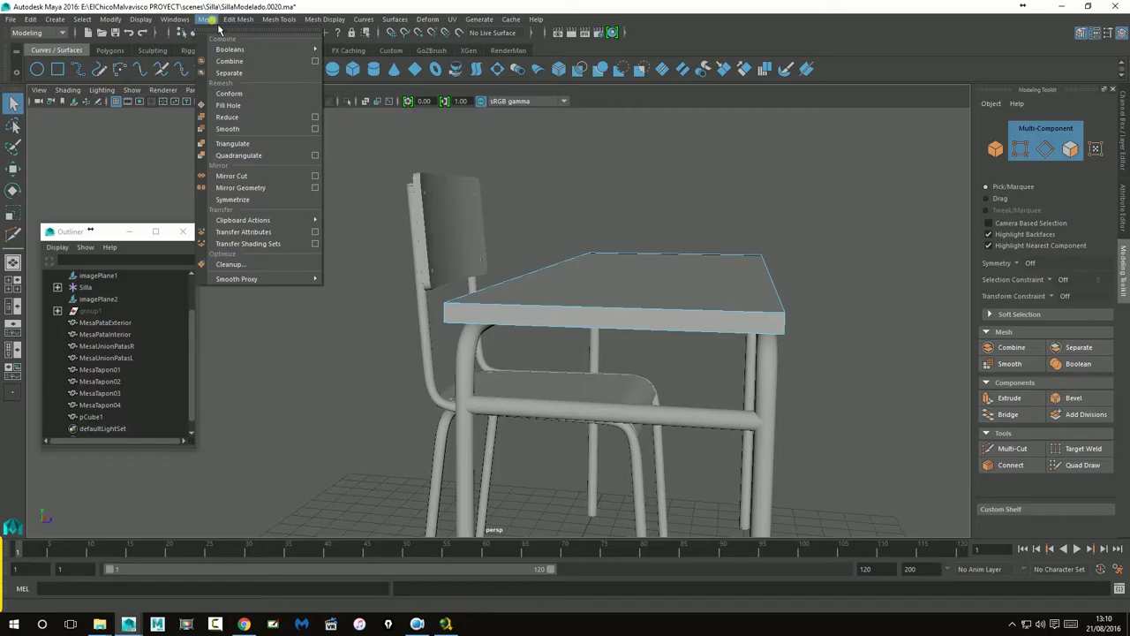
pyautogui.moveTo(227, 29)
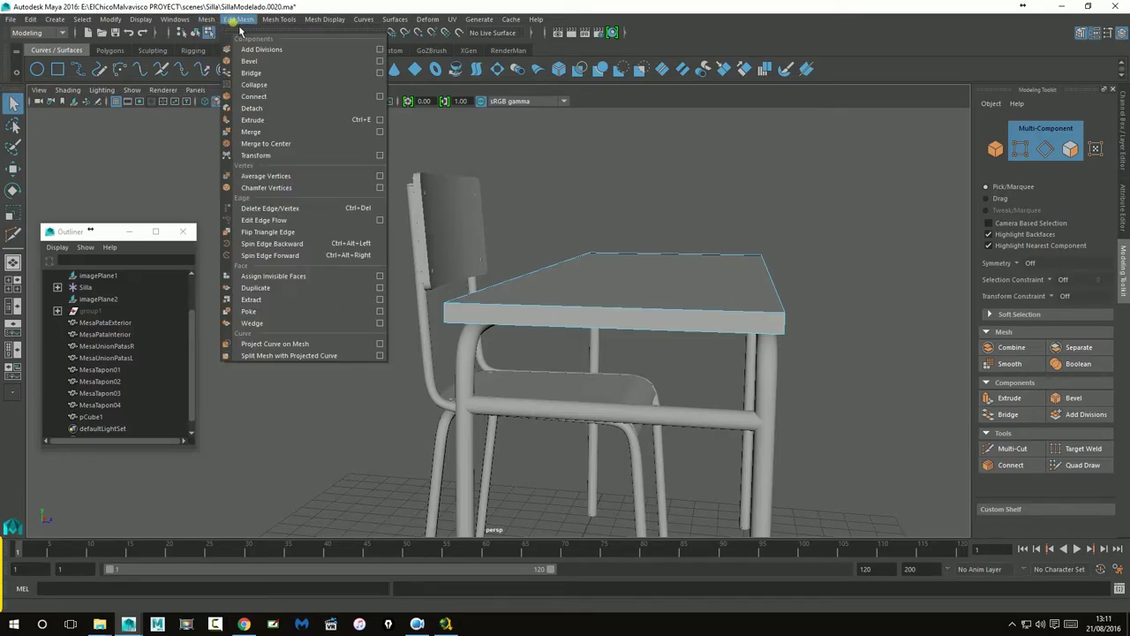
pyautogui.moveTo(275, 26)
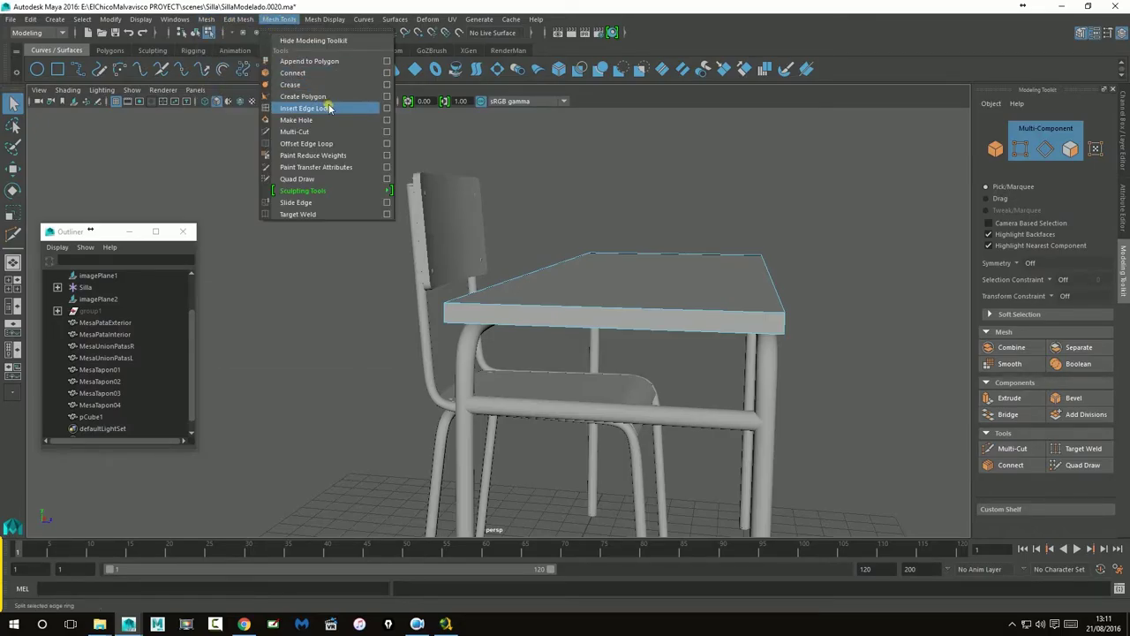
pyautogui.click(387, 108)
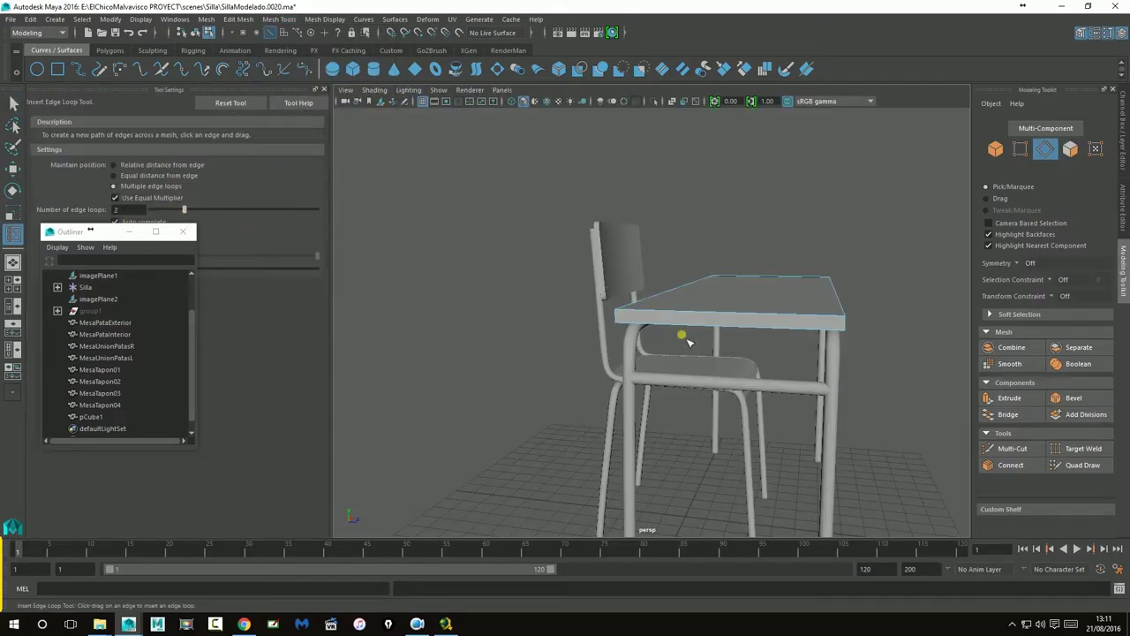
pyautogui.click(622, 325)
pyautogui.scroll(5, 740, 316)
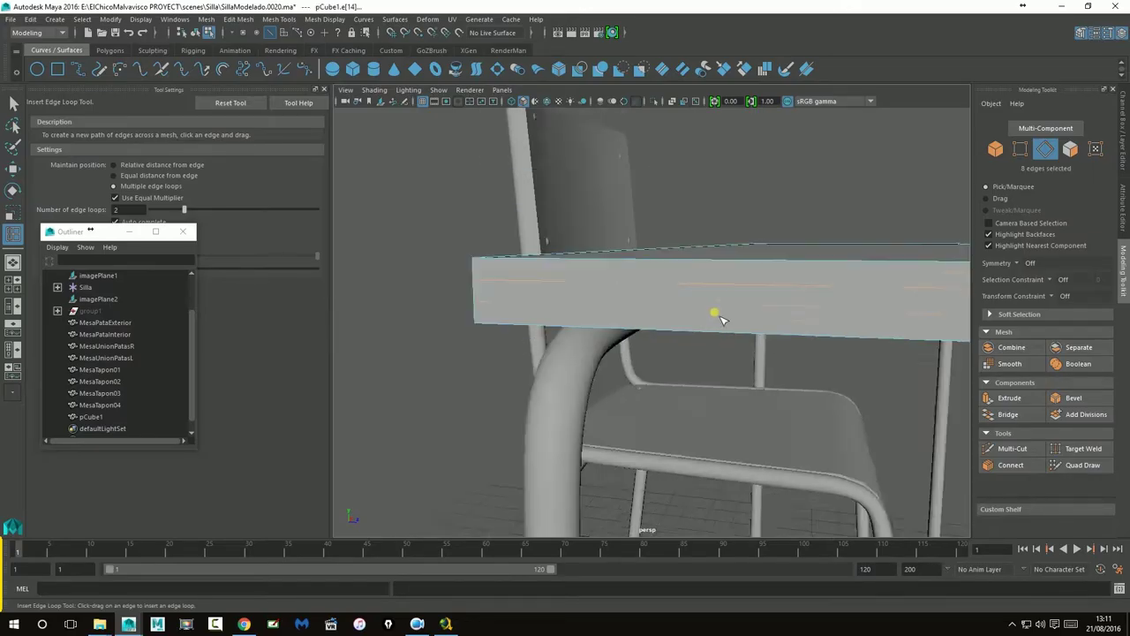
pyautogui.press('3')
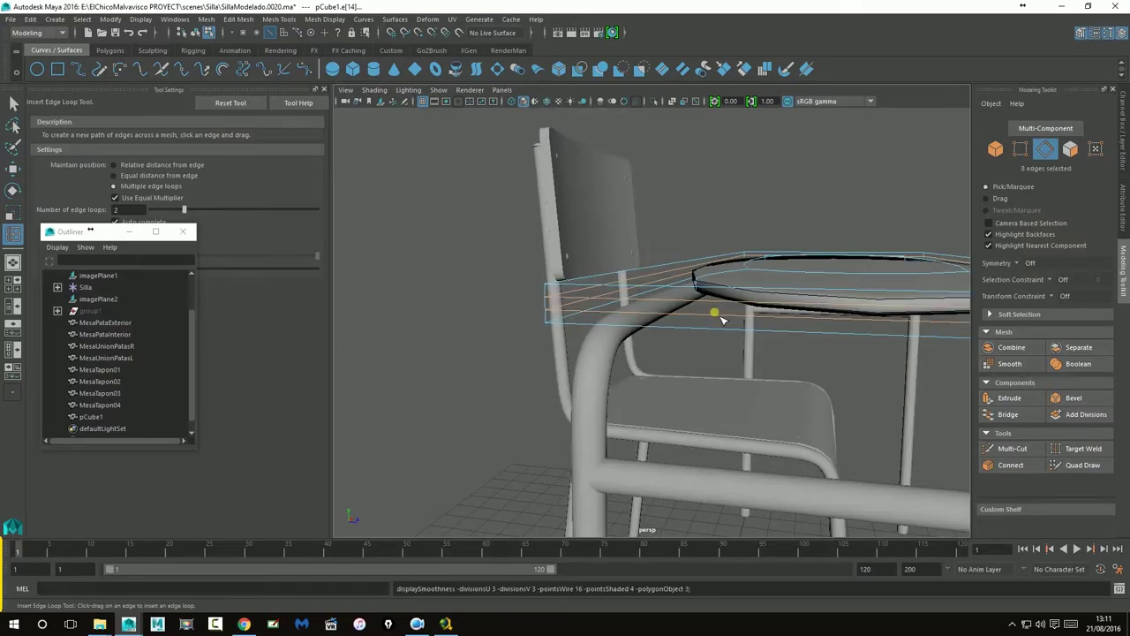
pyautogui.press('1')
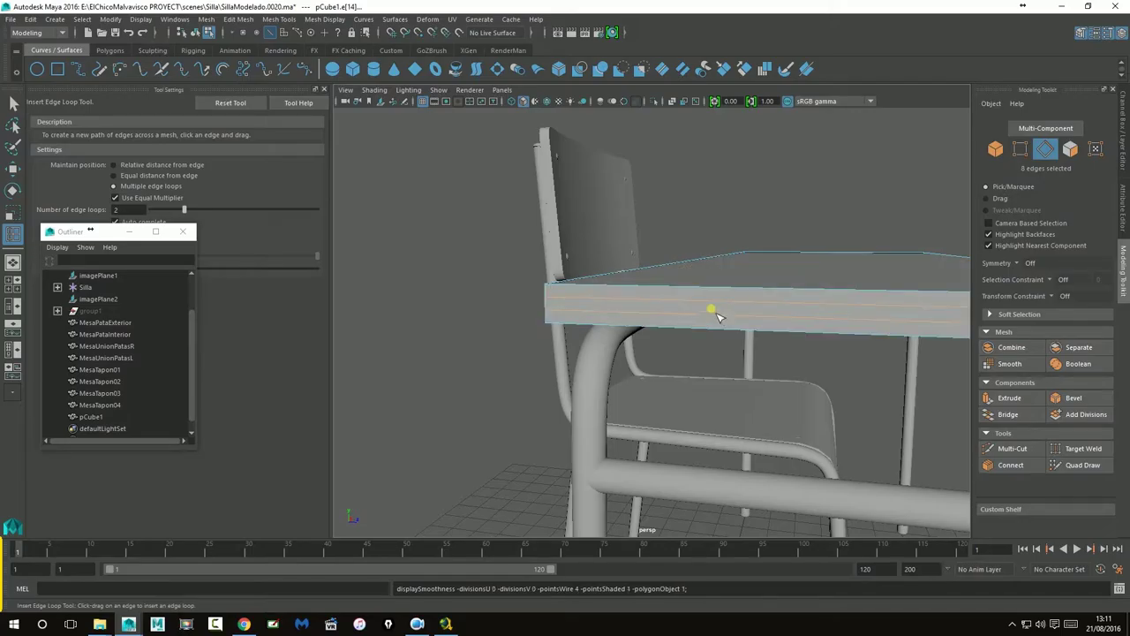
# - Insert two evenly spaced edge loops along the desktop's length and two more across its width
pyautogui.keyDown('alt'); pyautogui.moveTo(624, 288); pyautogui.dragTo(779, 381); pyautogui.keyUp('alt')
pyautogui.click(811, 315)
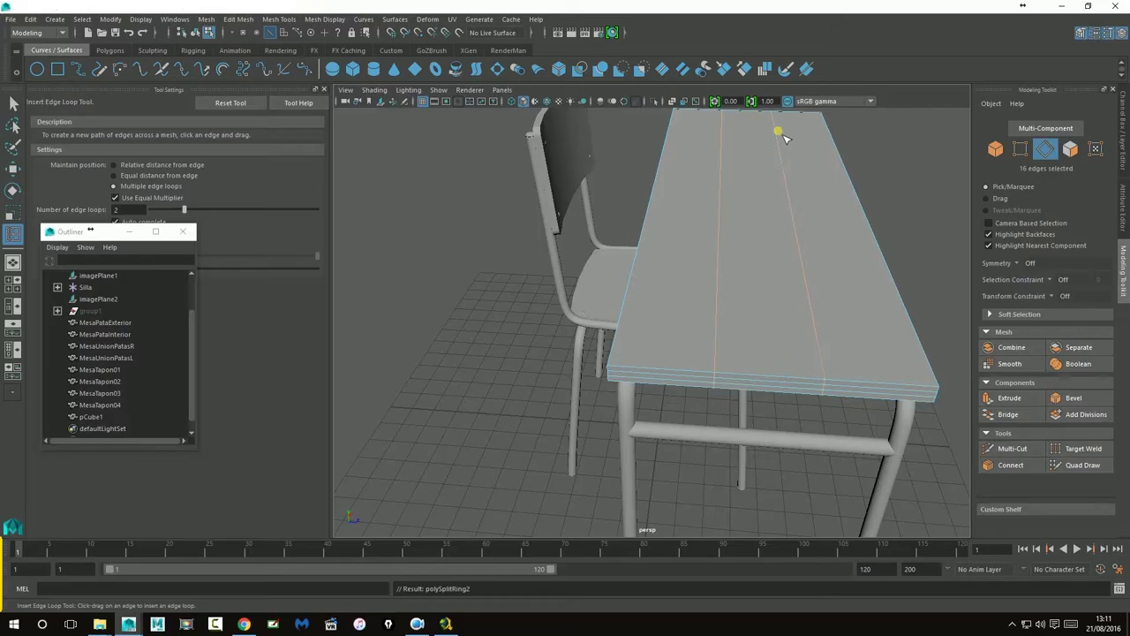
pyautogui.keyDown('alt'); pyautogui.moveTo(824, 173); pyautogui.dragTo(787, 354); pyautogui.keyUp('alt')
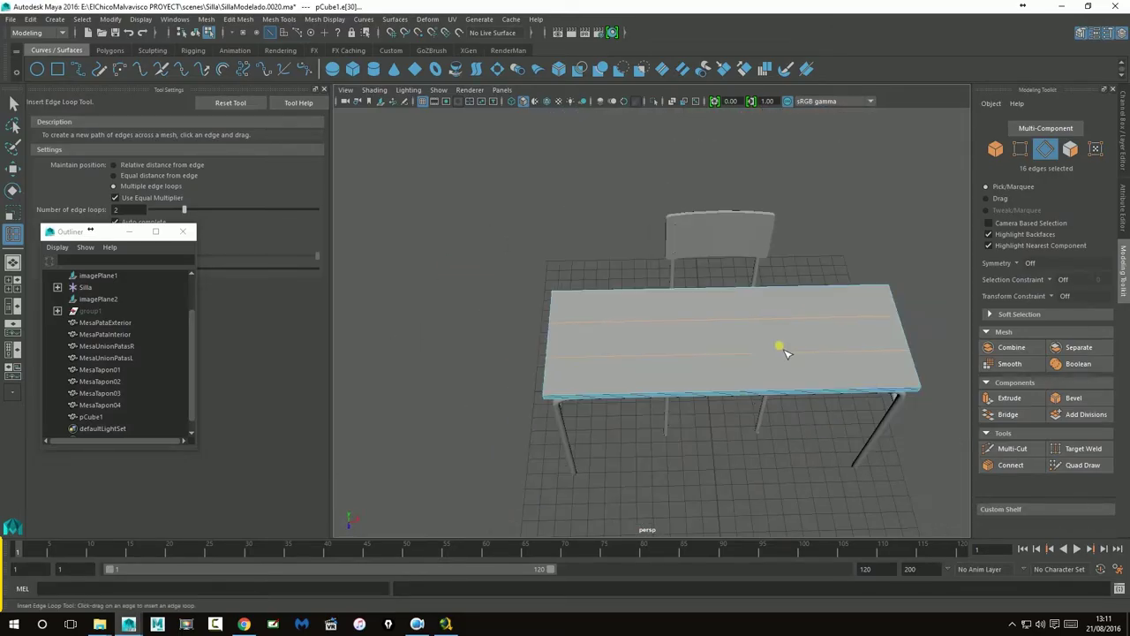
pyautogui.click(734, 398)
pyautogui.keyDown('alt'); pyautogui.moveTo(526, 349); pyautogui.dragTo(787, 327); pyautogui.keyUp('alt')
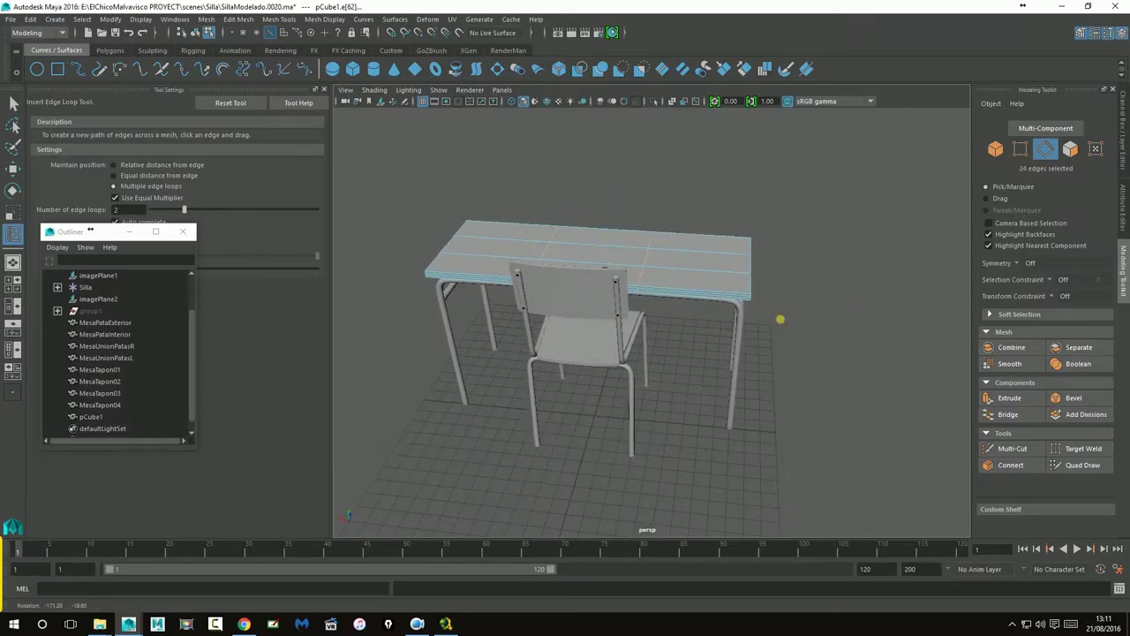
# - Add a support edge loop close to one short end of the desktop with Multi-Cut
pyautogui.click(1012, 448)
pyautogui.keyDown('alt'); pyautogui.moveTo(745, 330); pyautogui.dragTo(698, 358, button='middle'); pyautogui.keyUp('alt')
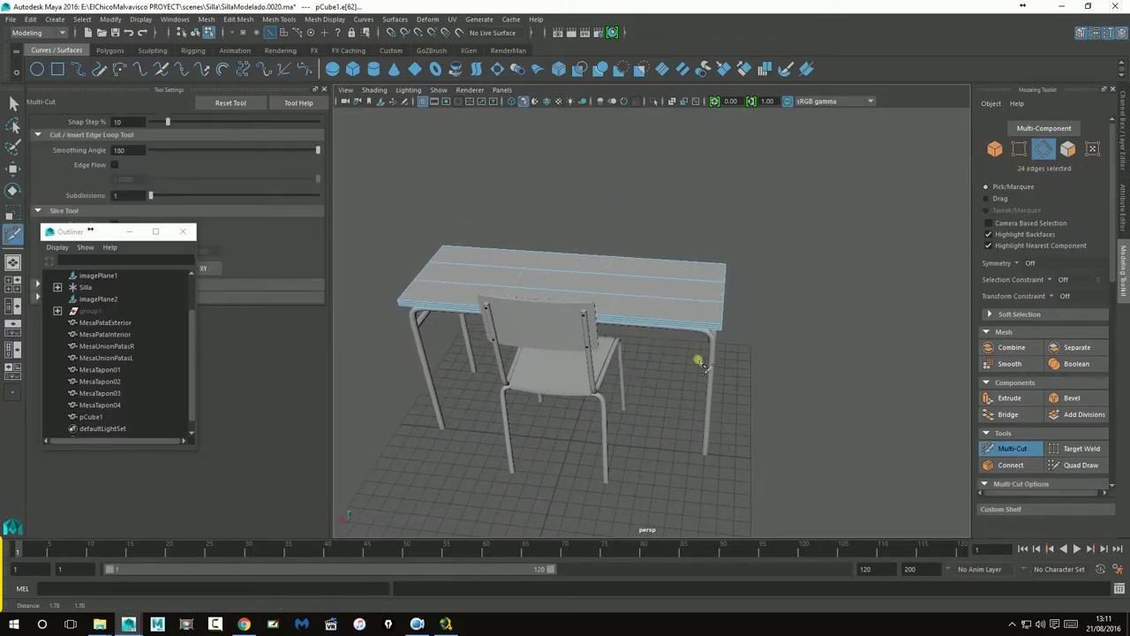
pyautogui.keyDown('alt'); pyautogui.moveTo(698, 359); pyautogui.dragTo(878, 315, button='right'); pyautogui.keyUp('alt')
pyautogui.keyDown('alt'); pyautogui.moveTo(878, 315); pyautogui.dragTo(769, 356, button='middle'); pyautogui.keyUp('alt')
pyautogui.keyDown('alt'); pyautogui.moveTo(770, 356); pyautogui.dragTo(712, 398); pyautogui.keyUp('alt')
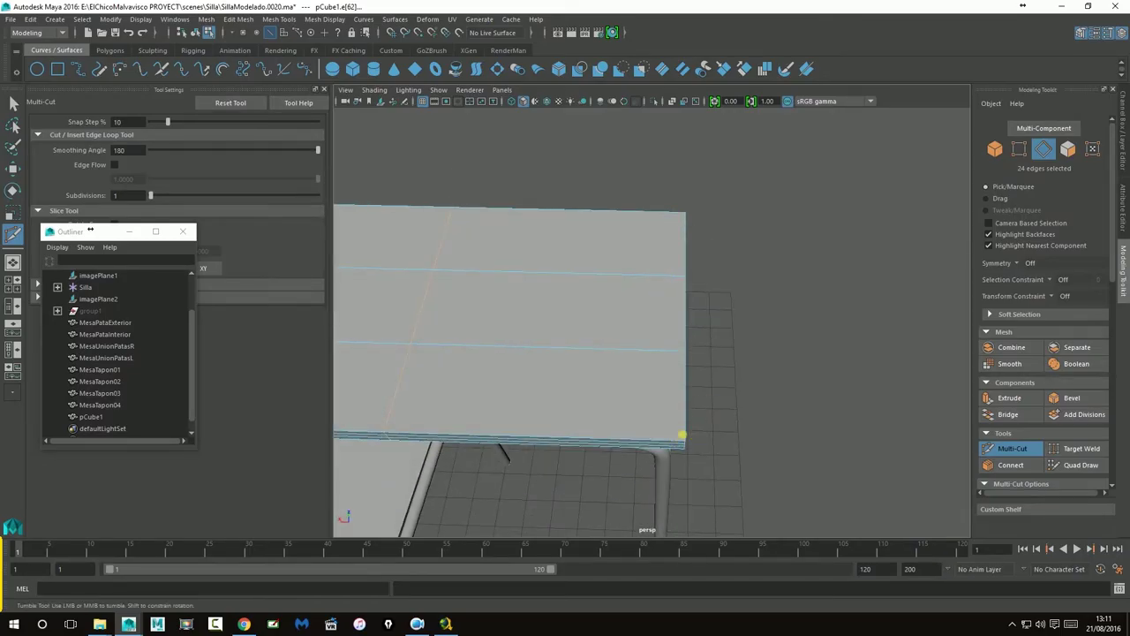
pyautogui.click(677, 435)
# - Add support edge loops near the desktop's other short end and along both long sides, and display it smoothed
pyautogui.keyDown('alt'); pyautogui.moveTo(739, 353); pyautogui.dragTo(684, 333); pyautogui.keyUp('alt')
pyautogui.keyDown('alt'); pyautogui.moveTo(684, 333); pyautogui.dragTo(494, 150, button='middle'); pyautogui.keyUp('alt')
pyautogui.keyDown('alt'); pyautogui.moveTo(798, 385); pyautogui.dragTo(510, 379, button='right'); pyautogui.keyUp('alt')
pyautogui.keyDown('alt'); pyautogui.moveTo(510, 379); pyautogui.dragTo(611, 397); pyautogui.keyUp('alt')
pyautogui.keyDown('alt'); pyautogui.moveTo(683, 378); pyautogui.dragTo(596, 345, button='middle'); pyautogui.keyUp('alt')
pyautogui.keyDown('alt'); pyautogui.moveTo(596, 347); pyautogui.dragTo(747, 345, button='right'); pyautogui.keyUp('alt')
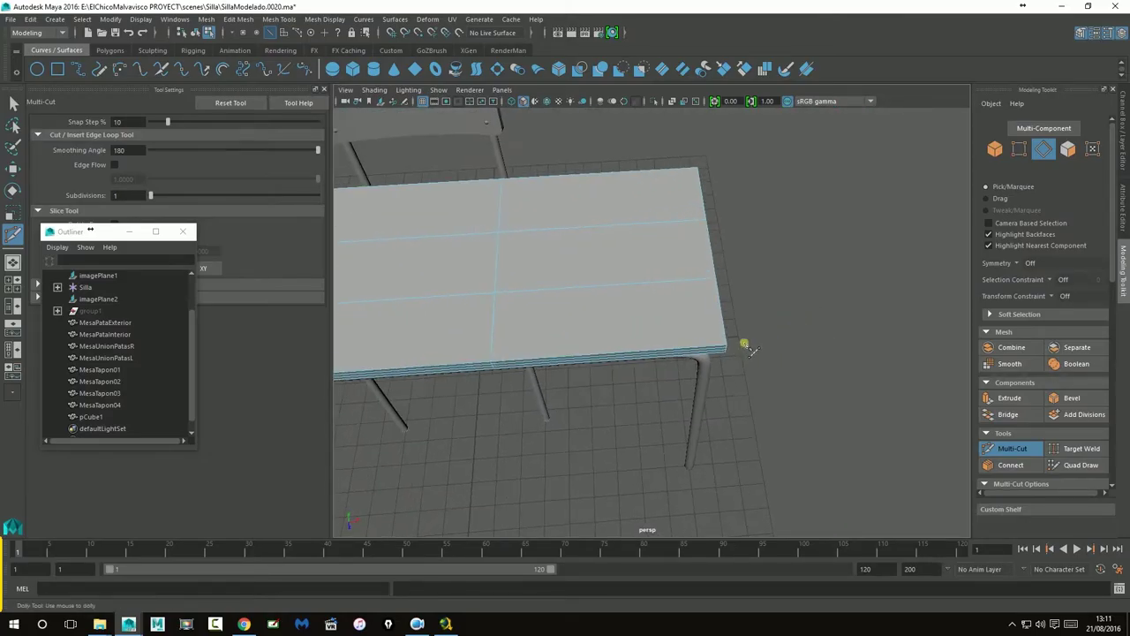
pyautogui.keyDown('alt'); pyautogui.moveTo(760, 411); pyautogui.dragTo(848, 309); pyautogui.keyUp('alt')
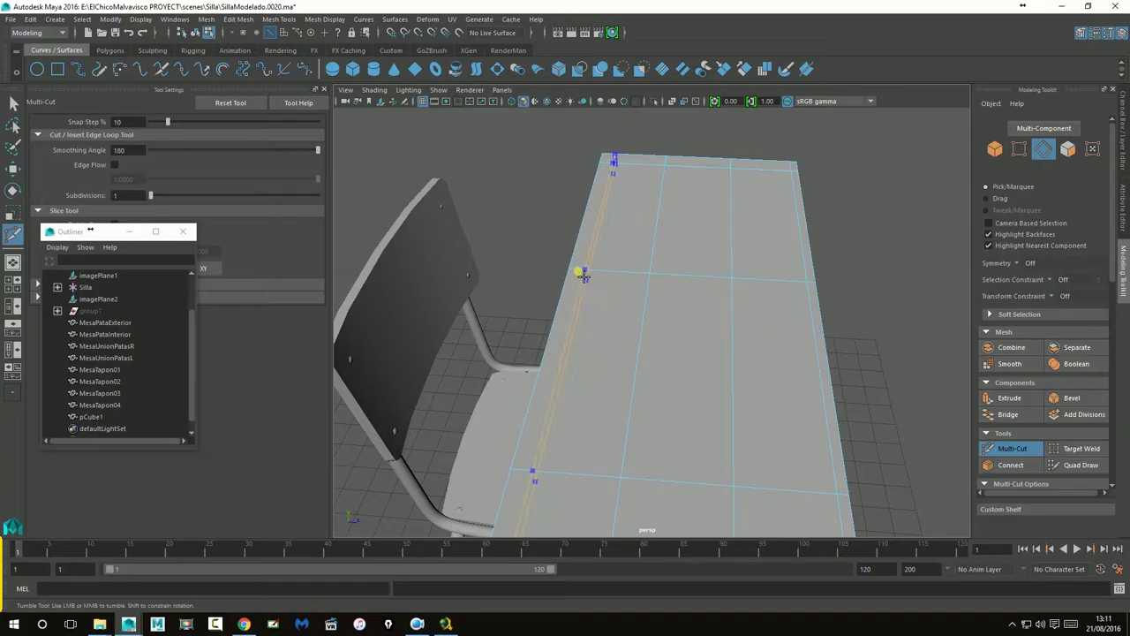
pyautogui.click(731, 279)
pyautogui.press('3')
pyautogui.keyDown('alt'); pyautogui.moveTo(617, 311); pyautogui.dragTo(749, 299); pyautogui.keyUp('alt')
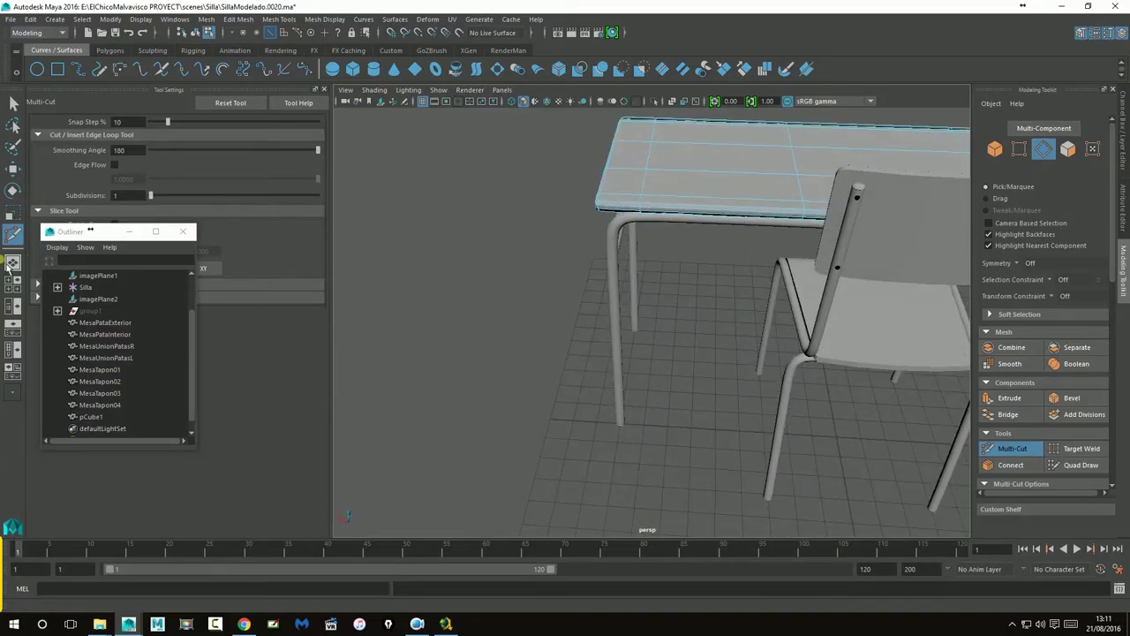
# - Leave Multi-Cut for object mode and examine the smoothed desktop's edges and corners above the frame
pyautogui.click(15, 170)
pyautogui.moveTo(650, 148); pyautogui.dragTo(704, 134, button='right')
pyautogui.click(494, 256)
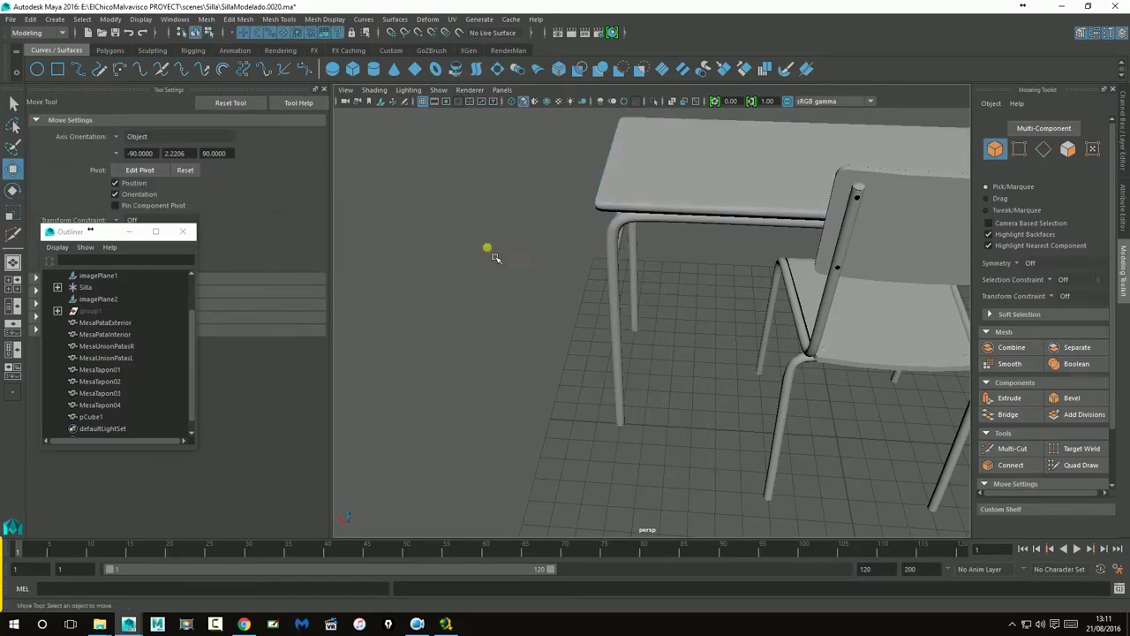
pyautogui.keyDown('alt'); pyautogui.moveTo(572, 264); pyautogui.dragTo(610, 341); pyautogui.keyUp('alt')
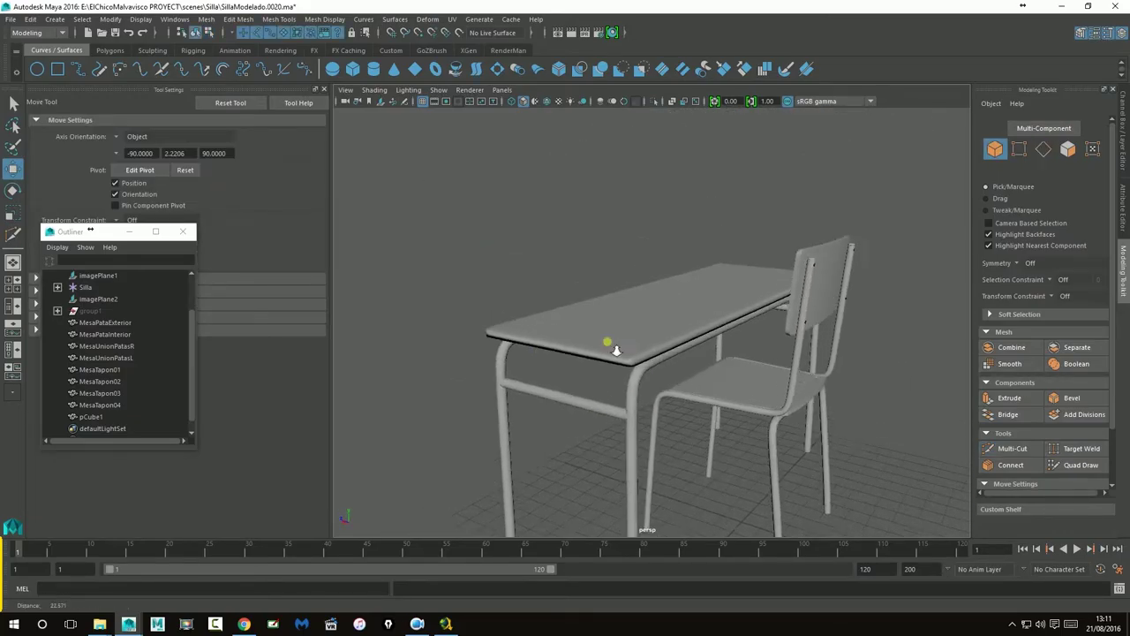
pyautogui.keyDown('alt'); pyautogui.moveTo(610, 341); pyautogui.dragTo(822, 365, button='right'); pyautogui.keyUp('alt')
pyautogui.keyDown('alt'); pyautogui.moveTo(822, 364); pyautogui.dragTo(712, 328); pyautogui.keyUp('alt')
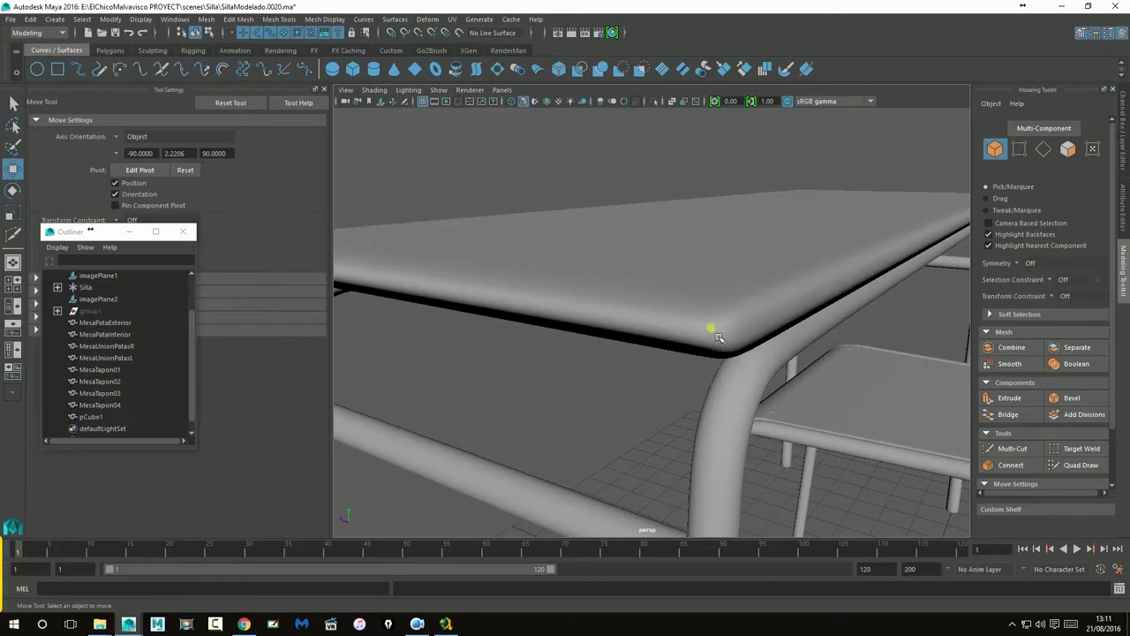
pyautogui.click(712, 328)
pyautogui.keyDown('alt'); pyautogui.moveTo(732, 393); pyautogui.dragTo(677, 386); pyautogui.keyUp('alt')
pyautogui.click(606, 416)
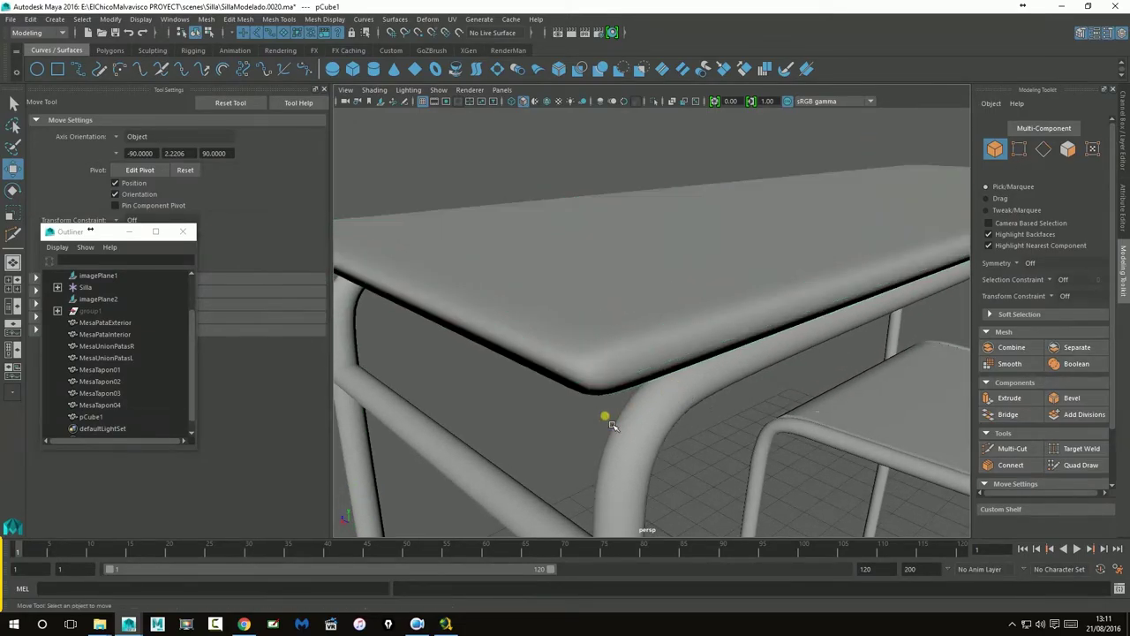
pyautogui.moveTo(598, 415)
pyautogui.keyDown('alt'); pyautogui.mouseDown()
pyautogui.moveTo(609, 444)
pyautogui.moveTo(606, 409)
pyautogui.mouseUp(); pyautogui.keyUp('alt')
# - Select the support edge loops at both short ends of the desktop and scale them outward along its length, closer to the ends
pyautogui.click(607, 408)
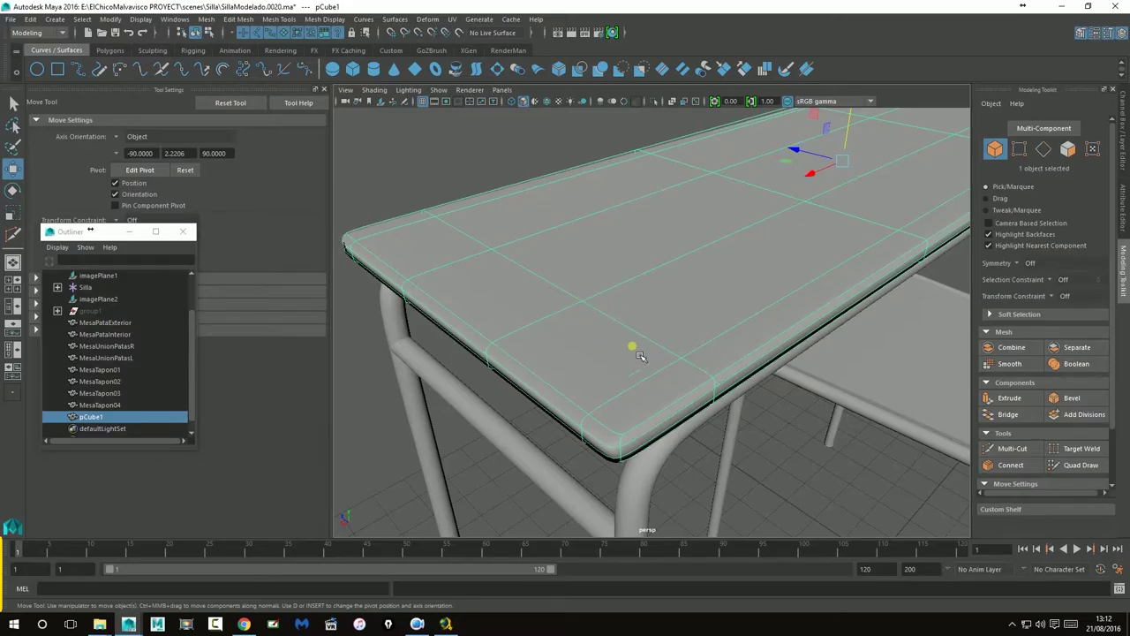
pyautogui.moveTo(633, 340); pyautogui.dragTo(627, 264, button='right')
pyautogui.doubleClick(629, 323)
pyautogui.moveTo(733, 313)
pyautogui.keyDown('alt'); pyautogui.mouseDown()
pyautogui.moveTo(739, 295)
pyautogui.moveTo(746, 315)
pyautogui.mouseUp(); pyautogui.keyUp('alt')
pyautogui.keyDown('shift'); pyautogui.doubleClick(771, 311); pyautogui.keyUp('shift')
pyautogui.keyDown('alt'); pyautogui.moveTo(590, 345); pyautogui.dragTo(549, 338); pyautogui.keyUp('alt')
pyautogui.scroll(3, 534, 314)
pyautogui.keyDown('alt'); pyautogui.moveTo(521, 298); pyautogui.dragTo(790, 285, button='middle'); pyautogui.keyUp('alt')
pyautogui.scroll(-1, 790, 285)
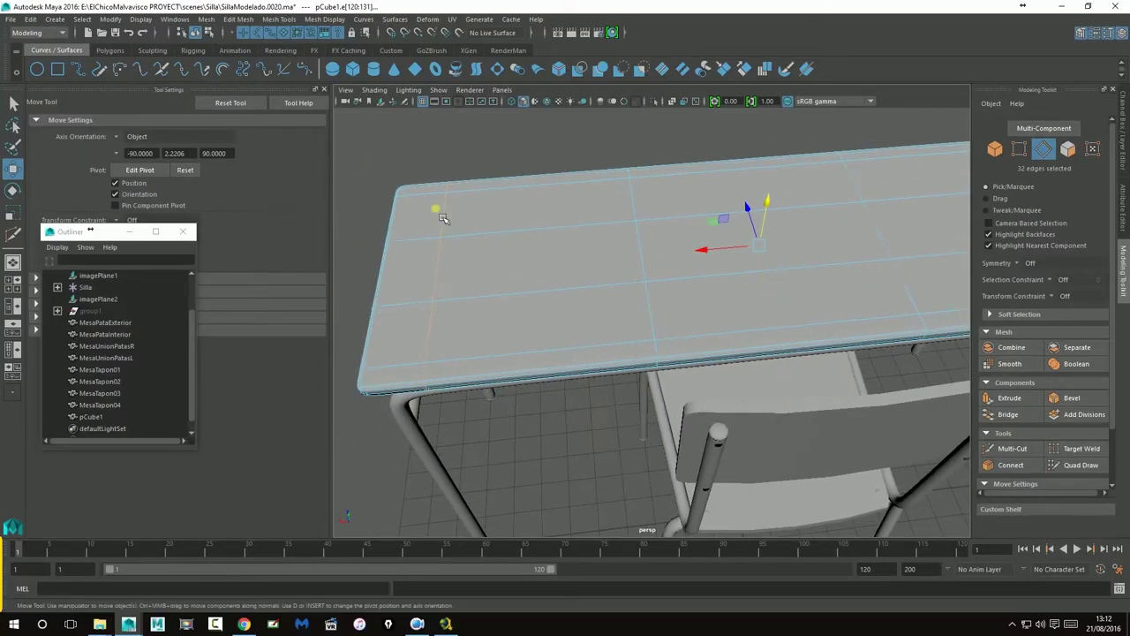
pyautogui.click(12, 213)
pyautogui.moveTo(706, 249); pyautogui.dragTo(714, 261)
pyautogui.press('1')
pyautogui.moveTo(717, 260); pyautogui.dragTo(714, 260)
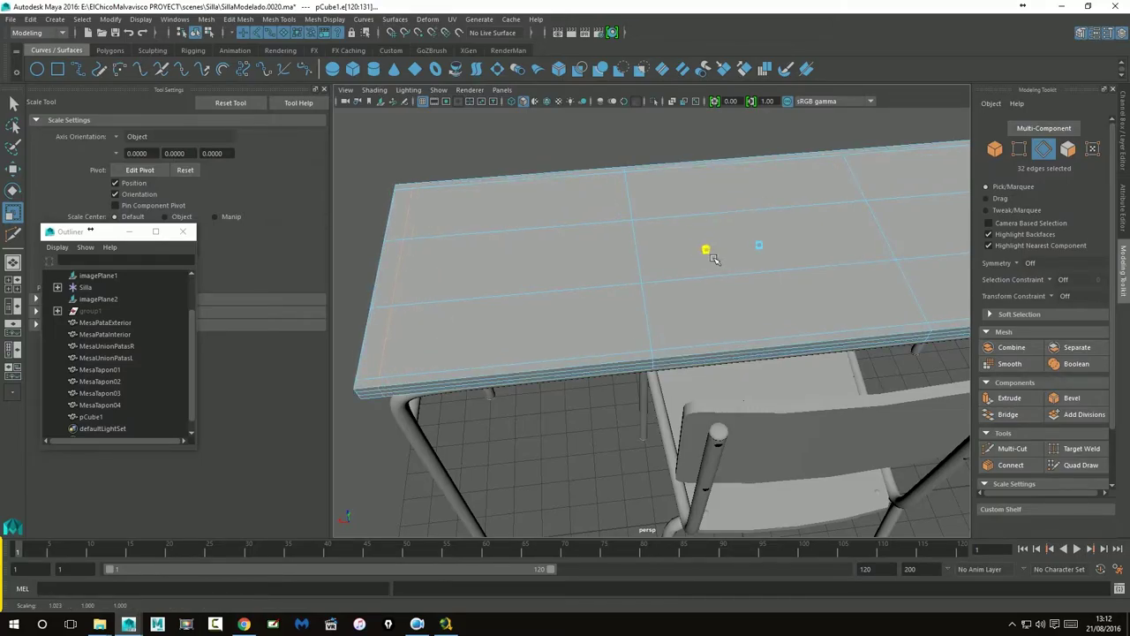
pyautogui.moveTo(712, 256); pyautogui.dragTo(585, 320)
# - Examine the smoothed desktop's tightened end edges and corners from several angles
pyautogui.keyDown('alt'); pyautogui.moveTo(585, 320); pyautogui.dragTo(630, 266, button='right'); pyautogui.keyUp('alt')
pyautogui.keyDown('alt'); pyautogui.moveTo(632, 345); pyautogui.dragTo(656, 371); pyautogui.keyUp('alt')
pyautogui.click(900, 277)
pyautogui.keyDown('alt'); pyautogui.moveTo(888, 285); pyautogui.dragTo(749, 326); pyautogui.keyUp('alt')
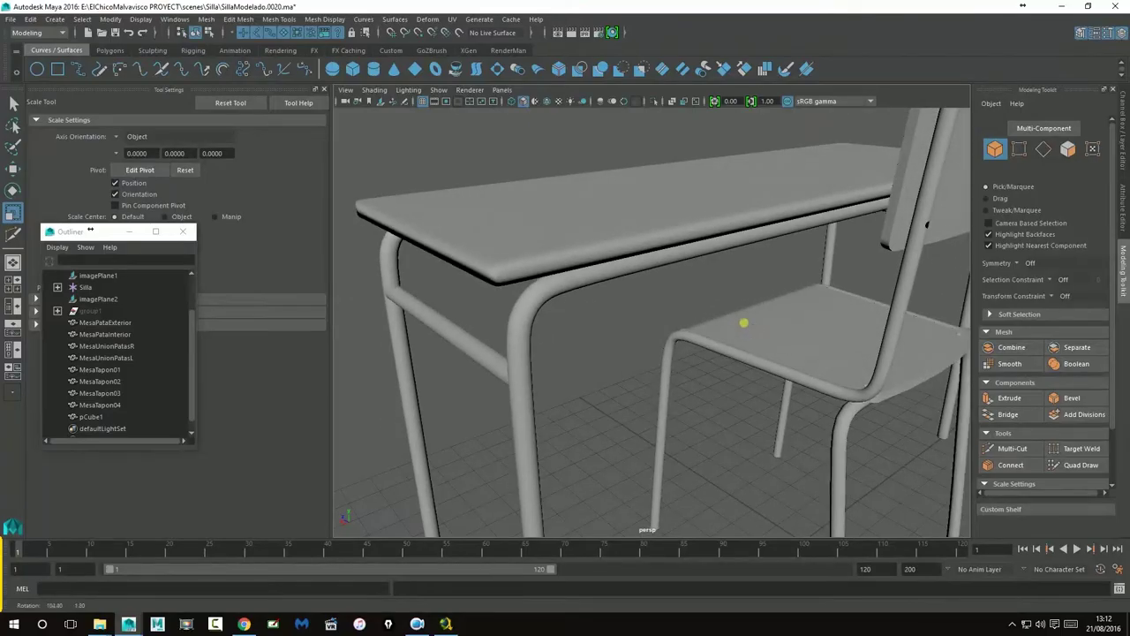
pyautogui.keyDown('alt'); pyautogui.moveTo(749, 327); pyautogui.dragTo(466, 325, button='right'); pyautogui.keyUp('alt')
pyautogui.keyDown('alt'); pyautogui.moveTo(583, 335); pyautogui.dragTo(614, 349); pyautogui.keyUp('alt')
# - Compare the desktop with the reference photos and review the whole desk with the chair in perspective
pyautogui.press('space')
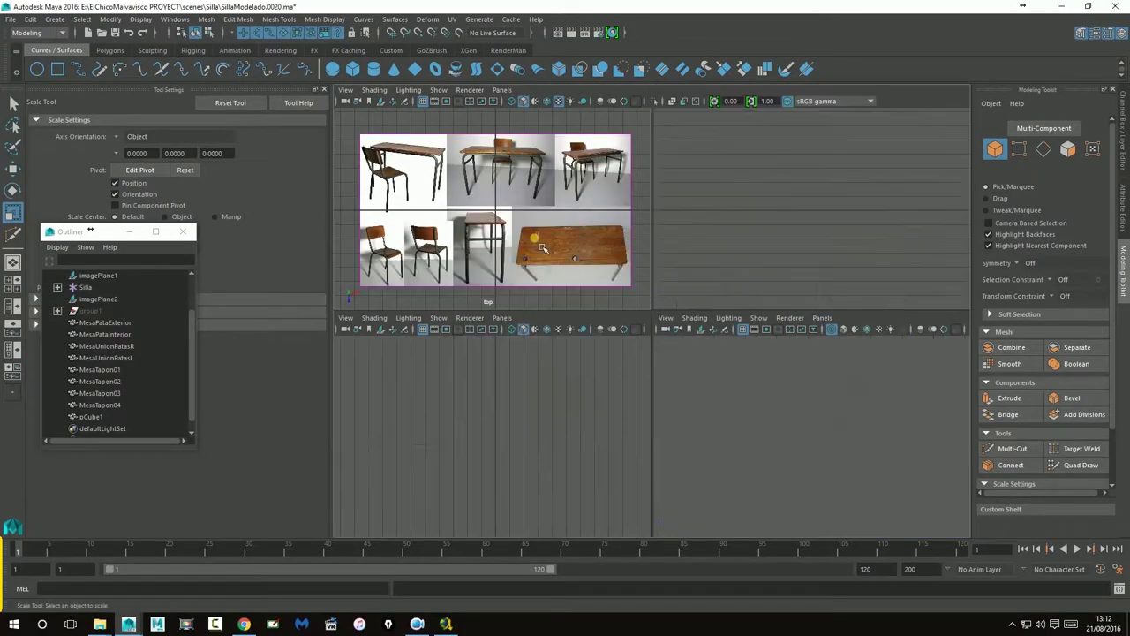
pyautogui.press('space')
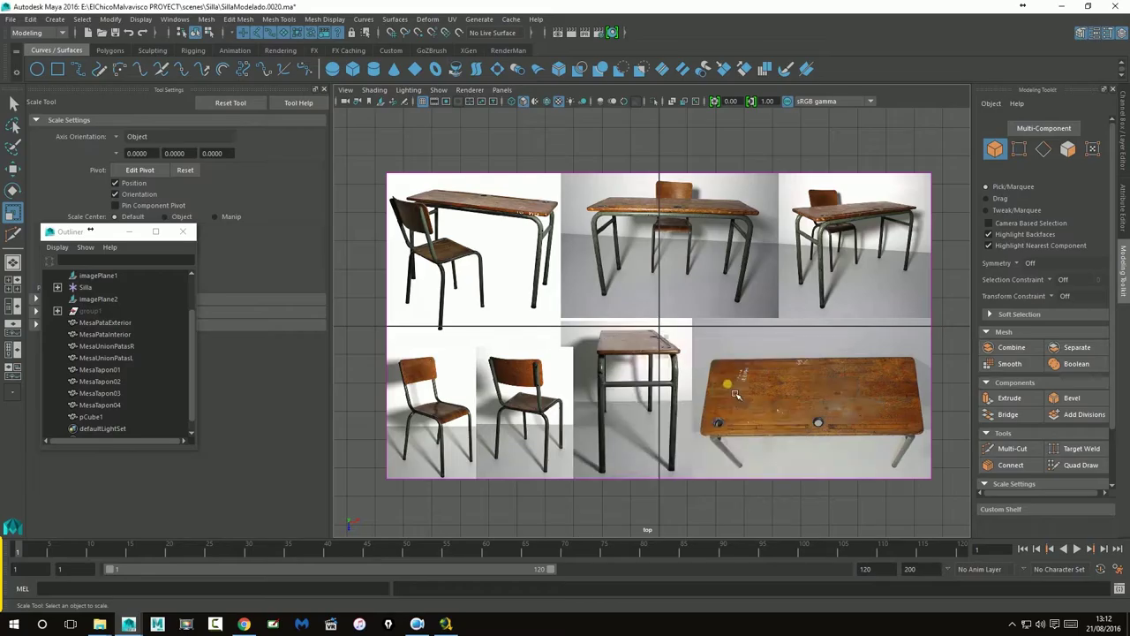
pyautogui.press('space')
pyautogui.press('space')
pyautogui.keyDown('alt'); pyautogui.moveTo(798, 312); pyautogui.dragTo(663, 303); pyautogui.keyUp('alt')
pyautogui.click(661, 303)
pyautogui.click(516, 321)
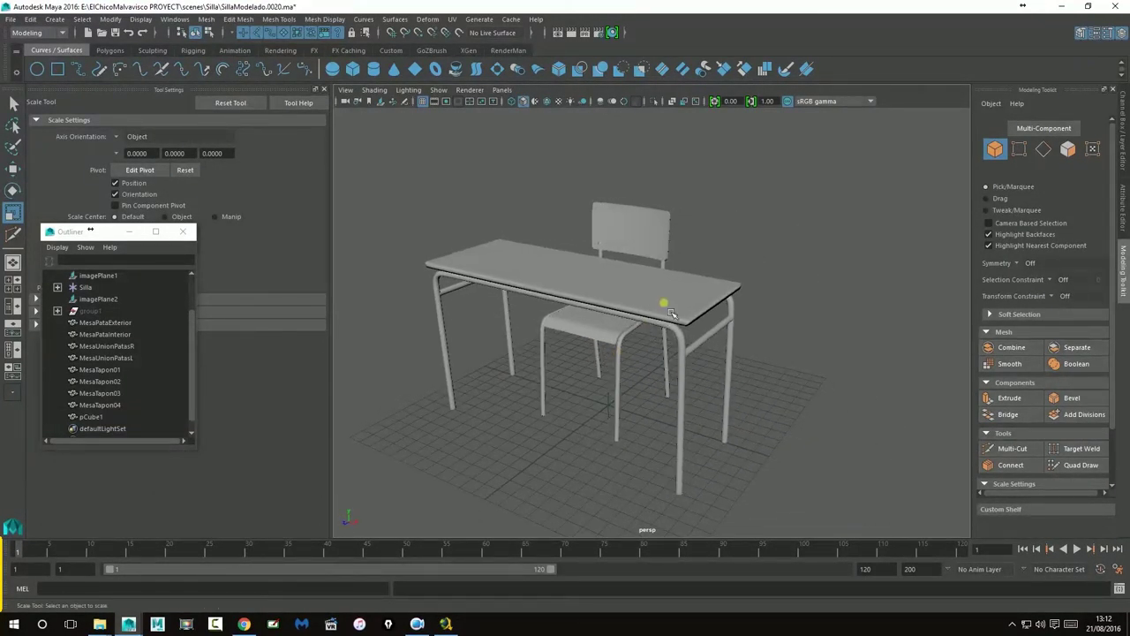
# - Delete the construction history of the desktop
pyautogui.click(673, 311)
pyautogui.click(11, 19)
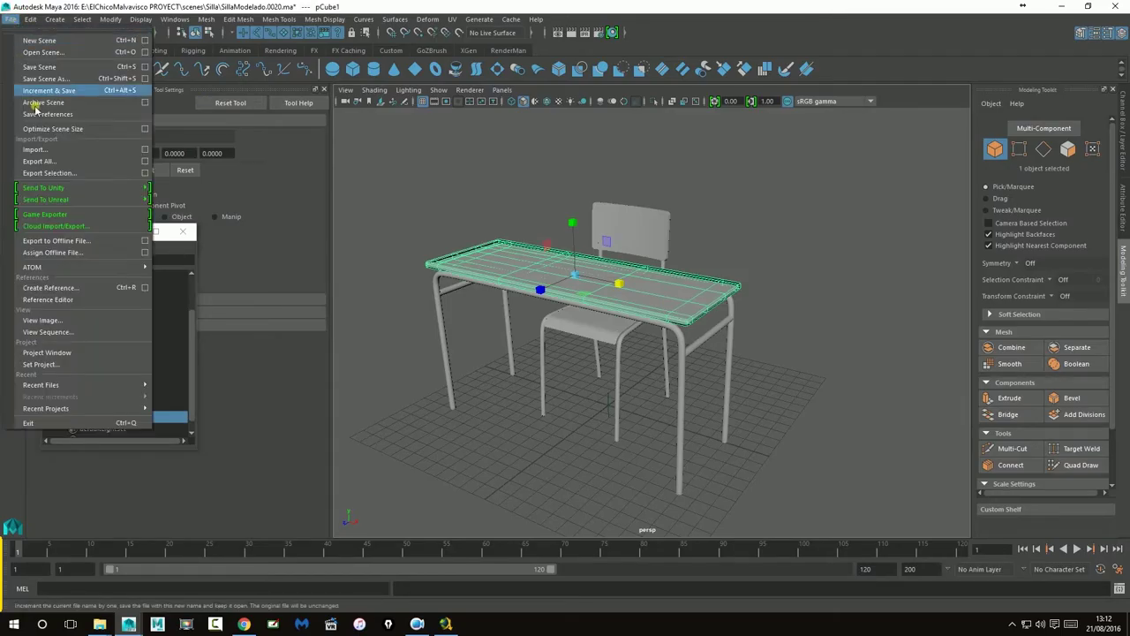
pyautogui.moveTo(30, 19)
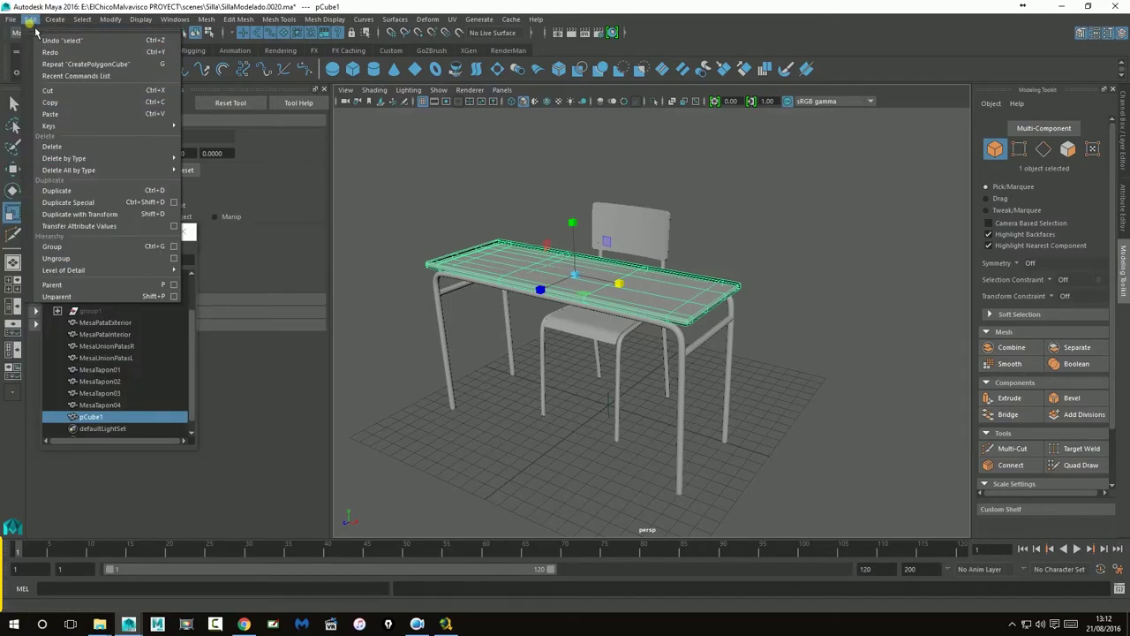
pyautogui.moveTo(84, 161)
pyautogui.click(212, 168)
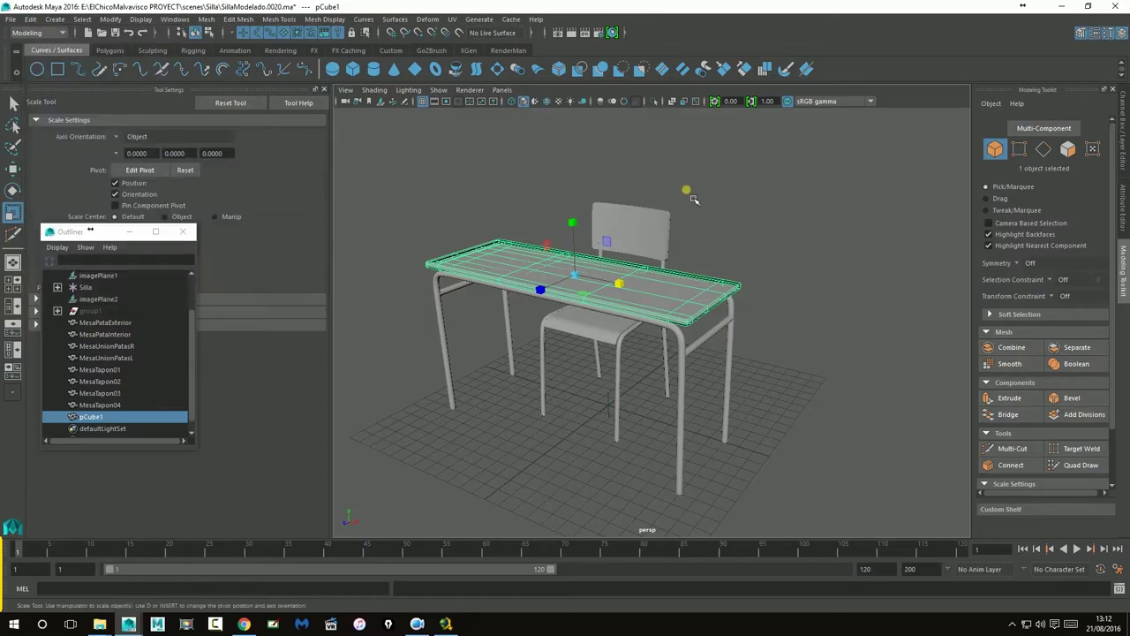
pyautogui.click(724, 247)
# - Select every desk part, including the legs, both crossbars, four end caps and desktop, and delete their construction history
pyautogui.click(681, 371)
pyautogui.keyDown('shift'); pyautogui.click(726, 343); pyautogui.keyUp('shift')
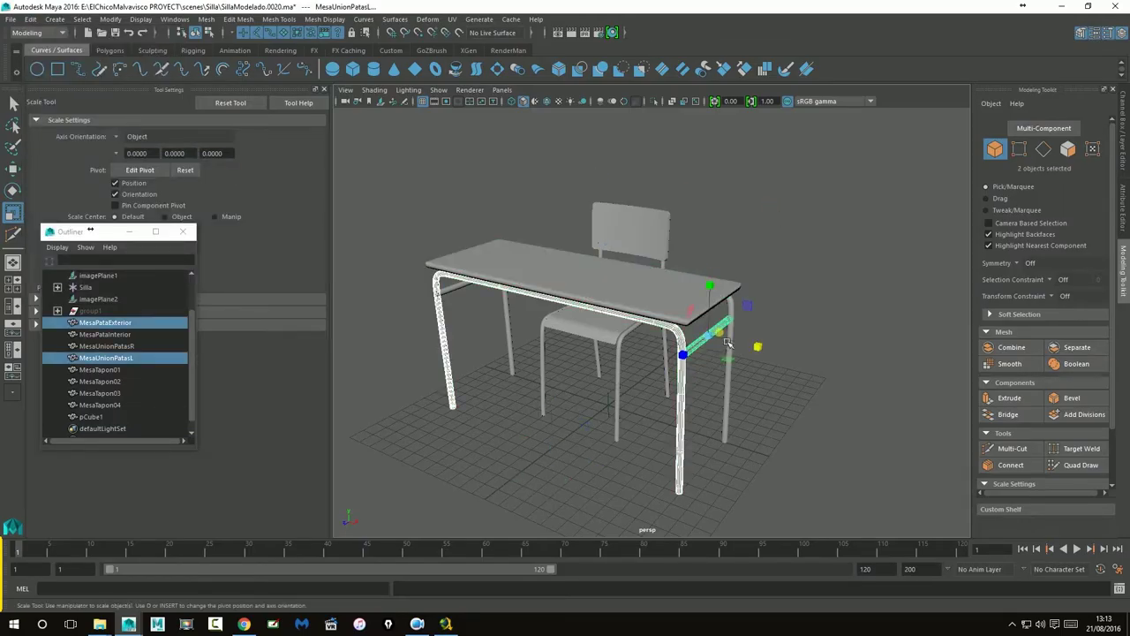
pyautogui.keyDown('shift'); pyautogui.click(728, 380); pyautogui.keyUp('shift')
pyautogui.keyDown('shift'); pyautogui.click(664, 298); pyautogui.keyUp('shift')
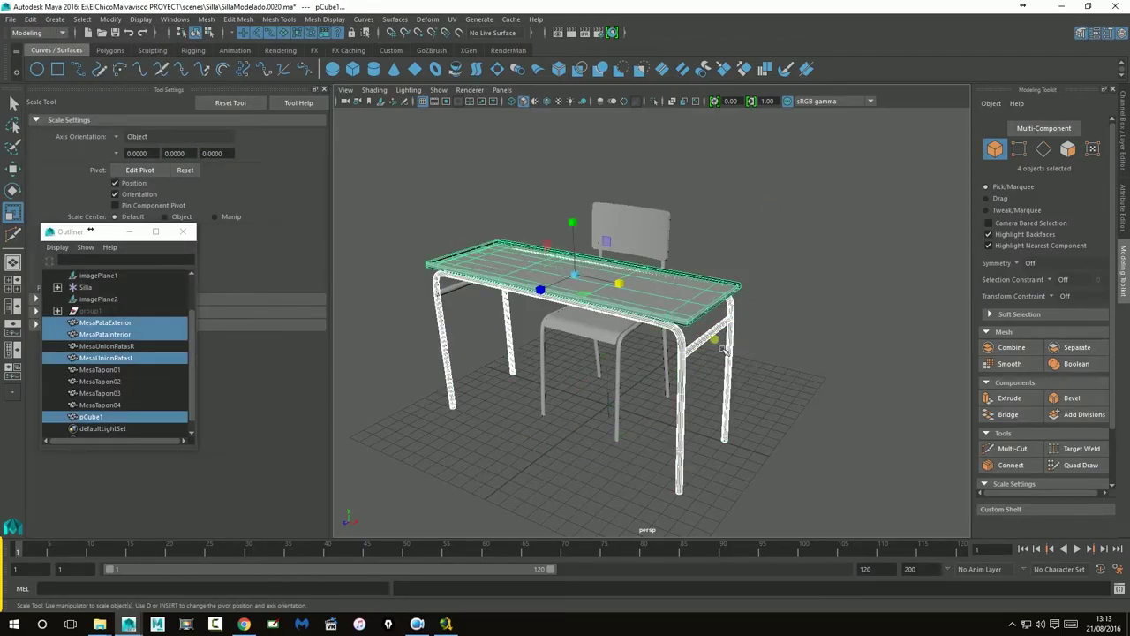
pyautogui.keyDown('alt'); pyautogui.moveTo(722, 483); pyautogui.dragTo(686, 469); pyautogui.keyUp('alt')
pyautogui.keyDown('shift'); pyautogui.click(696, 479); pyautogui.keyUp('shift')
pyautogui.keyDown('shift'); pyautogui.click(747, 471); pyautogui.keyUp('shift')
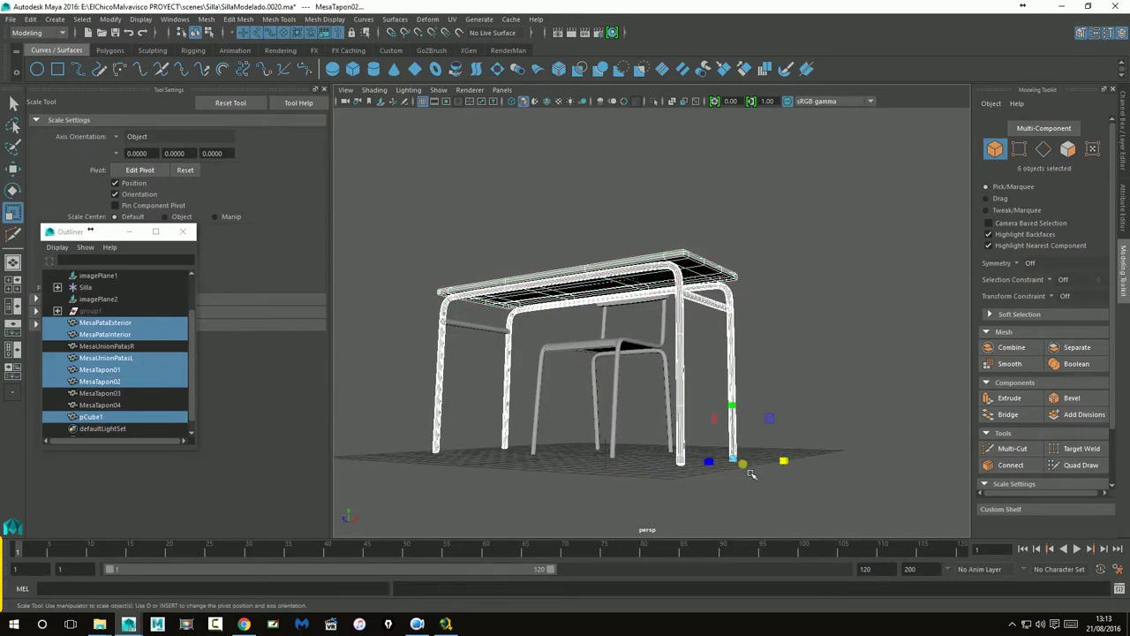
pyautogui.keyDown('shift'); pyautogui.click(438, 455); pyautogui.keyUp('shift')
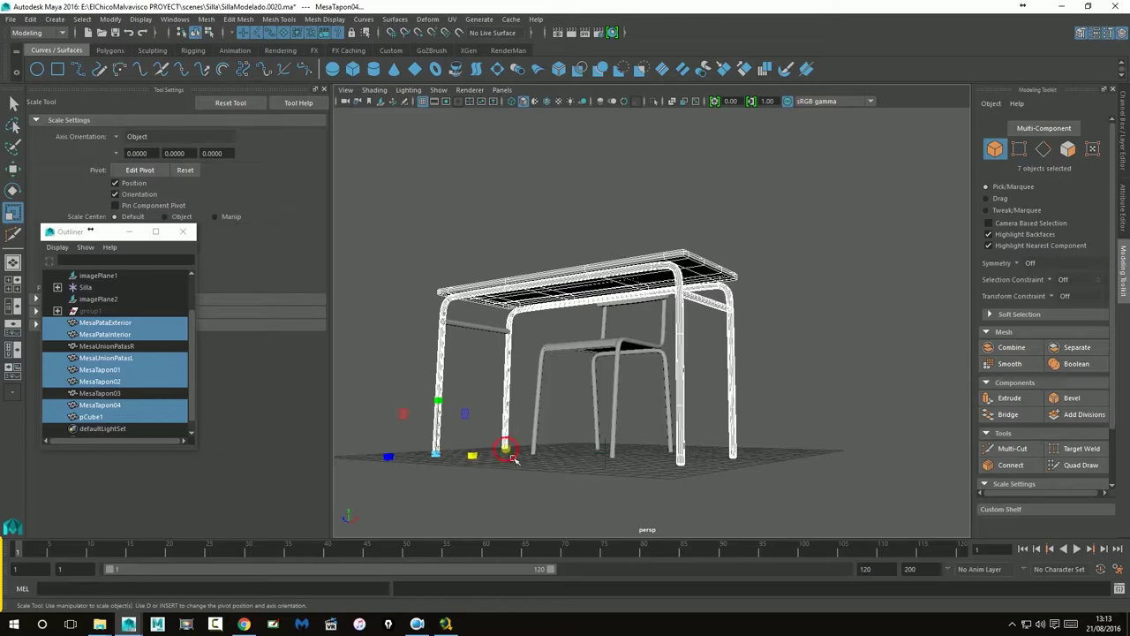
pyautogui.keyDown('shift'); pyautogui.click(508, 452); pyautogui.keyUp('shift')
pyautogui.keyDown('shift'); pyautogui.click(513, 447); pyautogui.keyUp('shift')
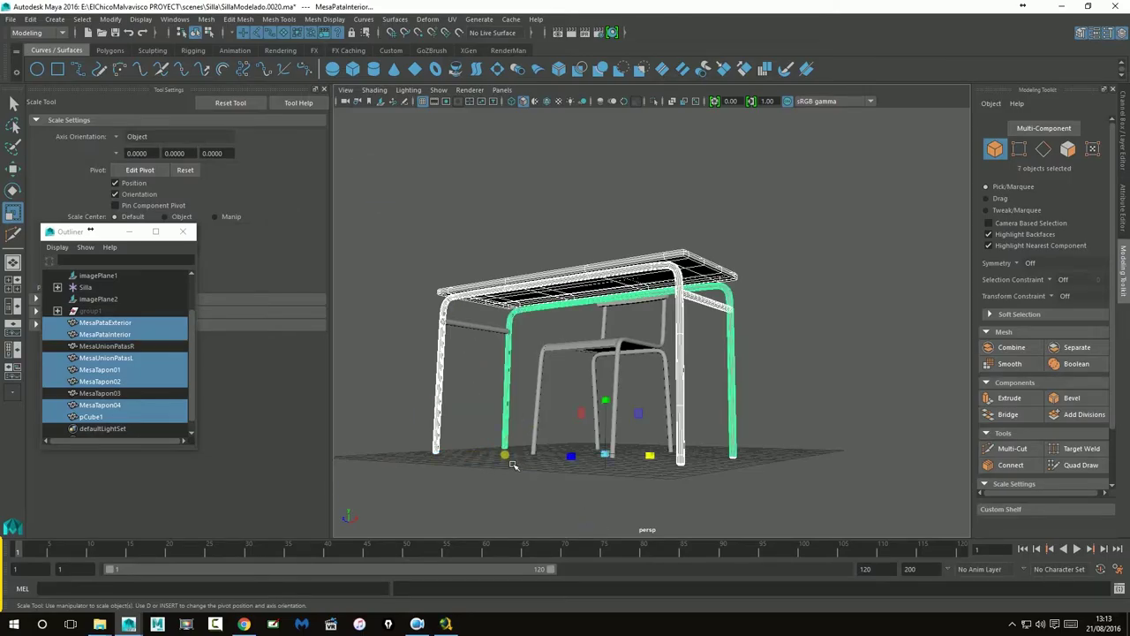
pyautogui.keyDown('shift'); pyautogui.click(516, 472); pyautogui.keyUp('shift')
pyautogui.keyDown('shift'); pyautogui.click(485, 334); pyautogui.keyUp('shift')
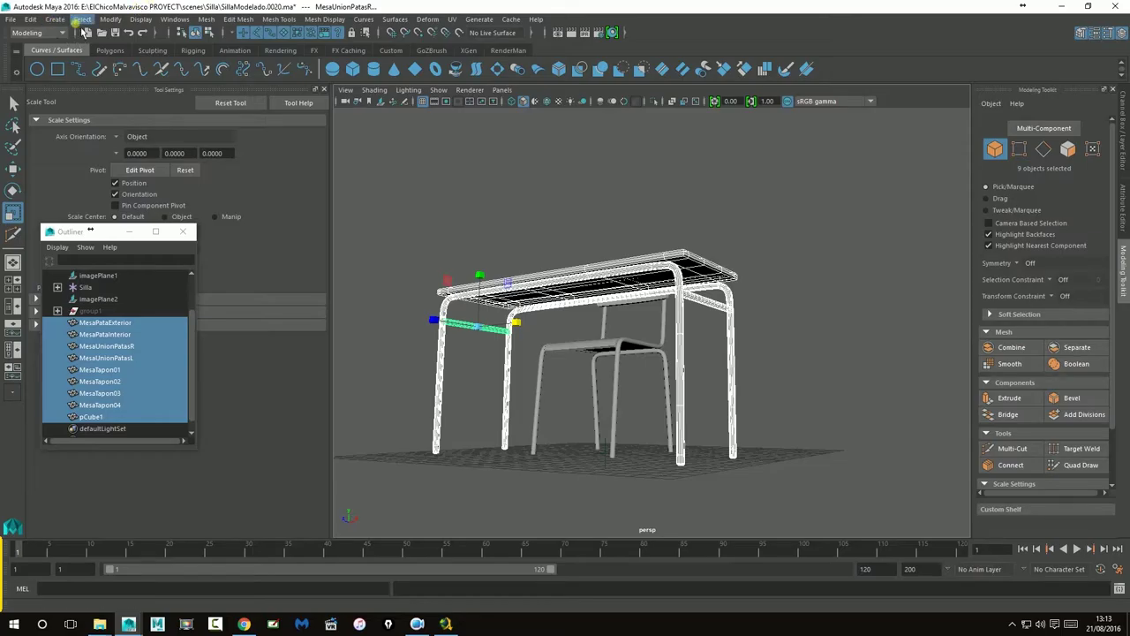
pyautogui.click(31, 19)
pyautogui.moveTo(88, 158)
pyautogui.click(203, 167)
pyautogui.click(713, 201)
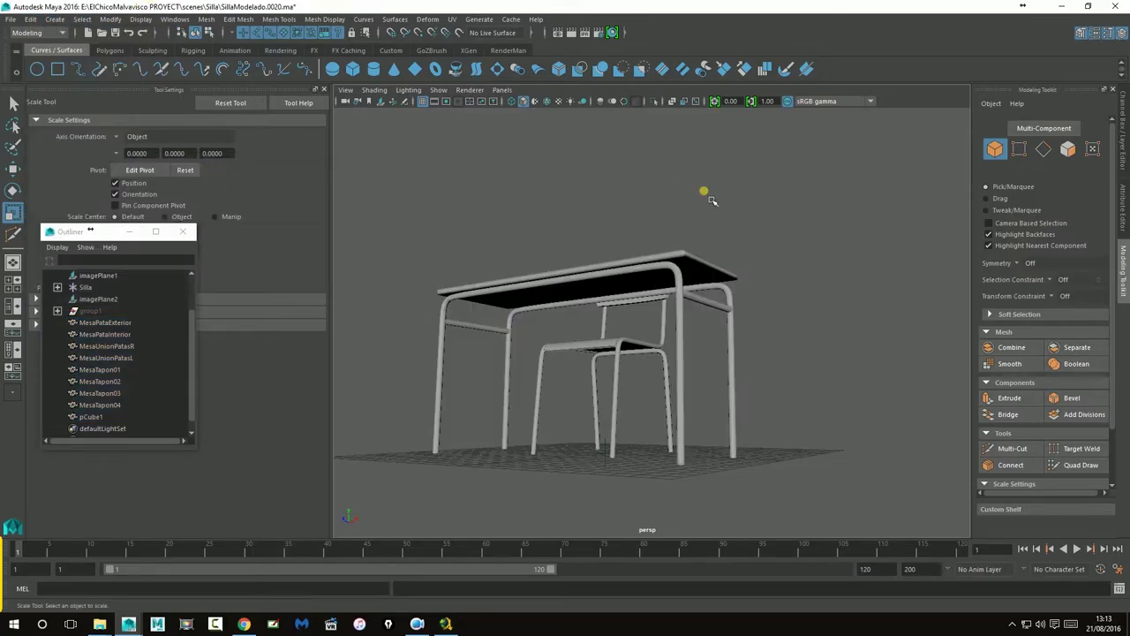
# - Rename the desktop object as MesaTablero and deselect it with the Move tool active
pyautogui.click(503, 281)
pyautogui.doubleClick(93, 418)
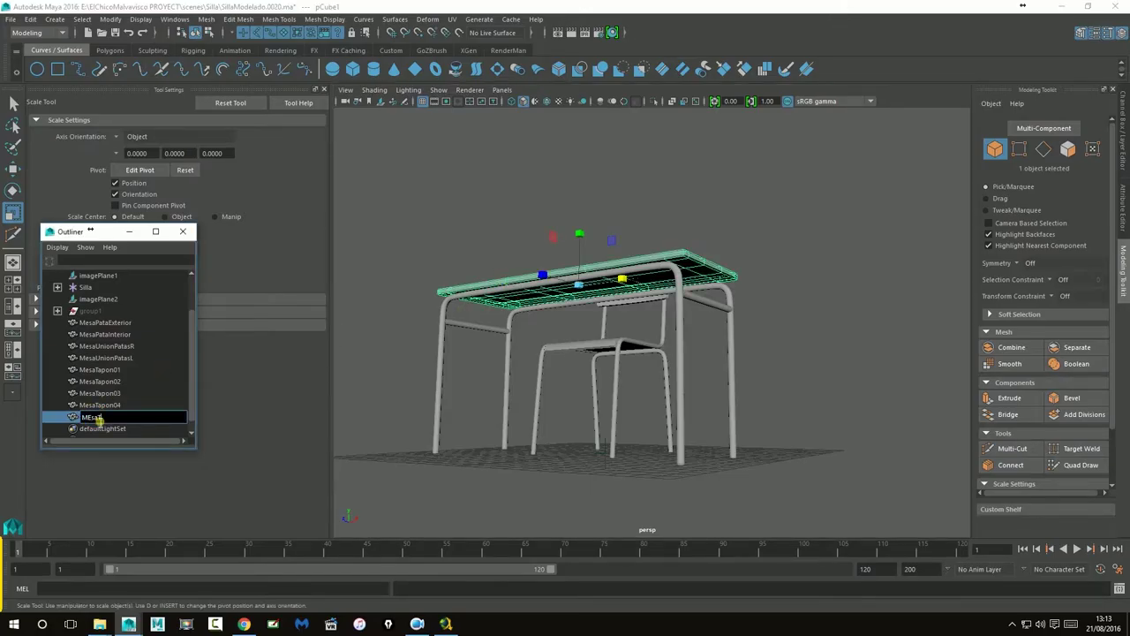
pyautogui.press('Return')
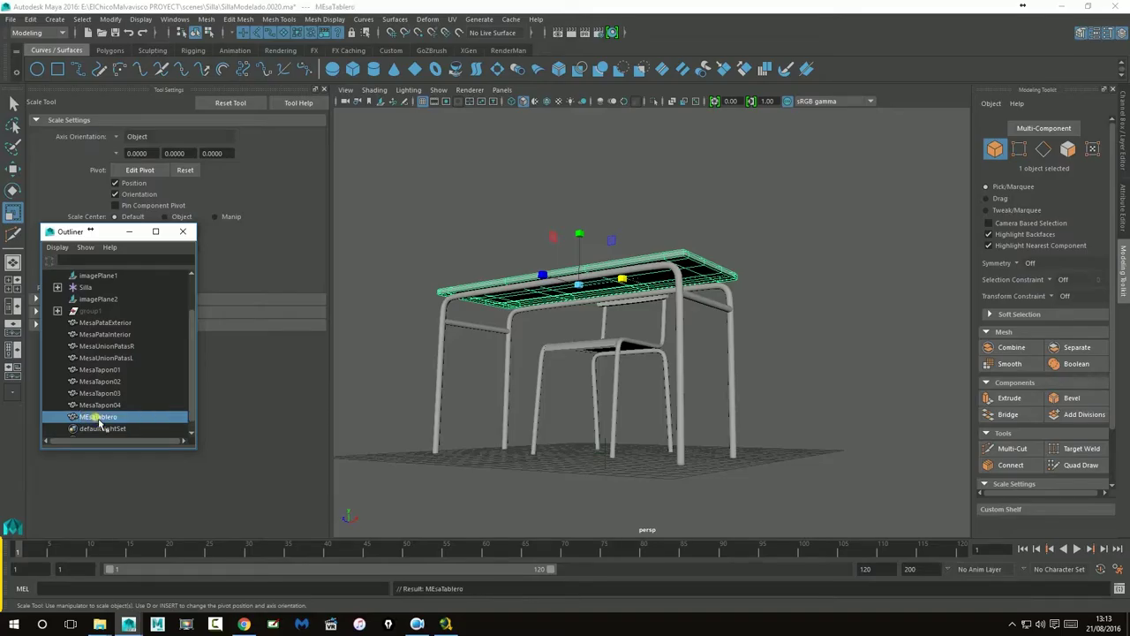
pyautogui.keyDown('alt'); pyautogui.moveTo(420, 290); pyautogui.dragTo(519, 309); pyautogui.keyUp('alt')
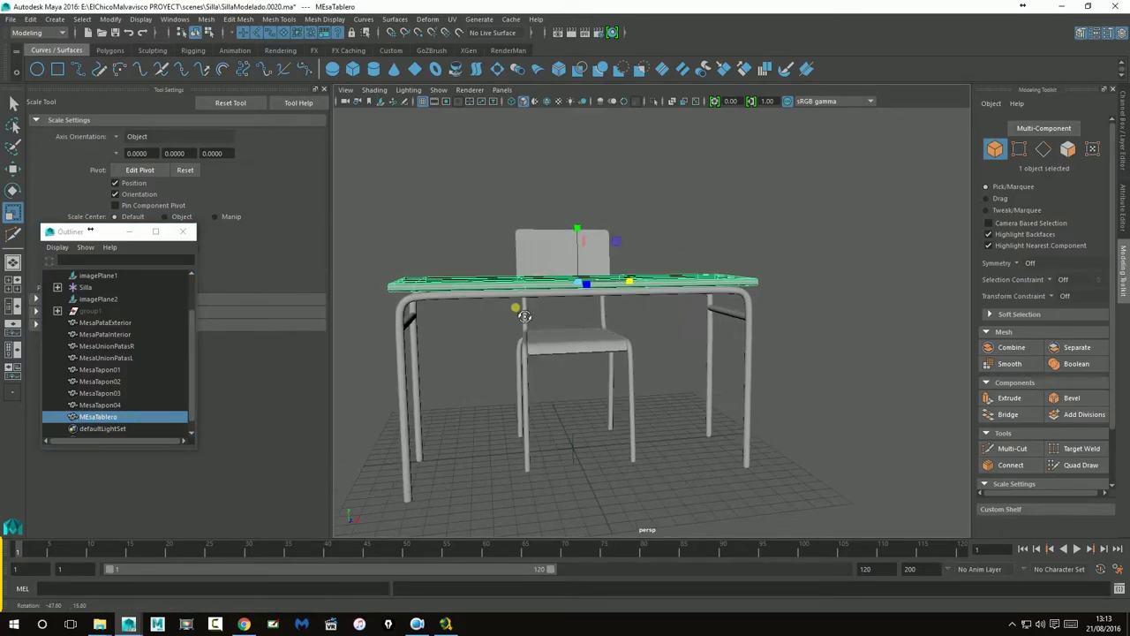
pyautogui.doubleClick(89, 419)
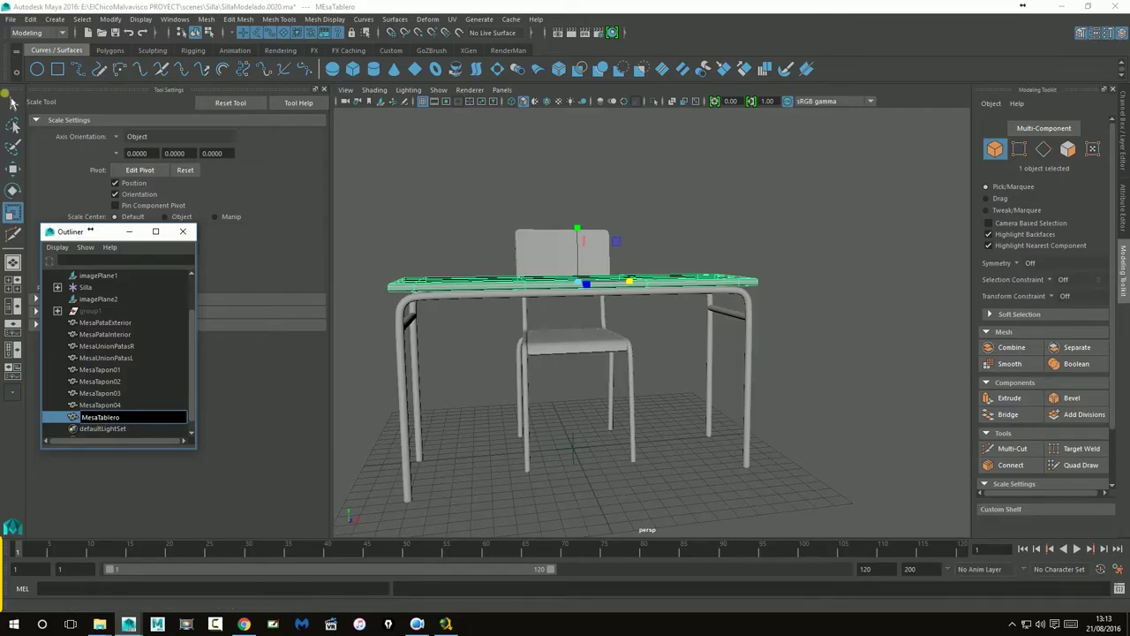
pyautogui.click(21, 170)
pyautogui.click(449, 217)
# - Select the desktop, open its UVs in the UV Editor and close the tool settings to enlarge the viewport
pyautogui.keyDown('alt'); pyautogui.moveTo(473, 239); pyautogui.dragTo(574, 262); pyautogui.keyUp('alt')
pyautogui.keyDown('alt'); pyautogui.moveTo(574, 262); pyautogui.dragTo(514, 300, button='right'); pyautogui.keyUp('alt')
pyautogui.keyDown('alt'); pyautogui.moveTo(514, 301); pyautogui.dragTo(652, 369); pyautogui.keyUp('alt')
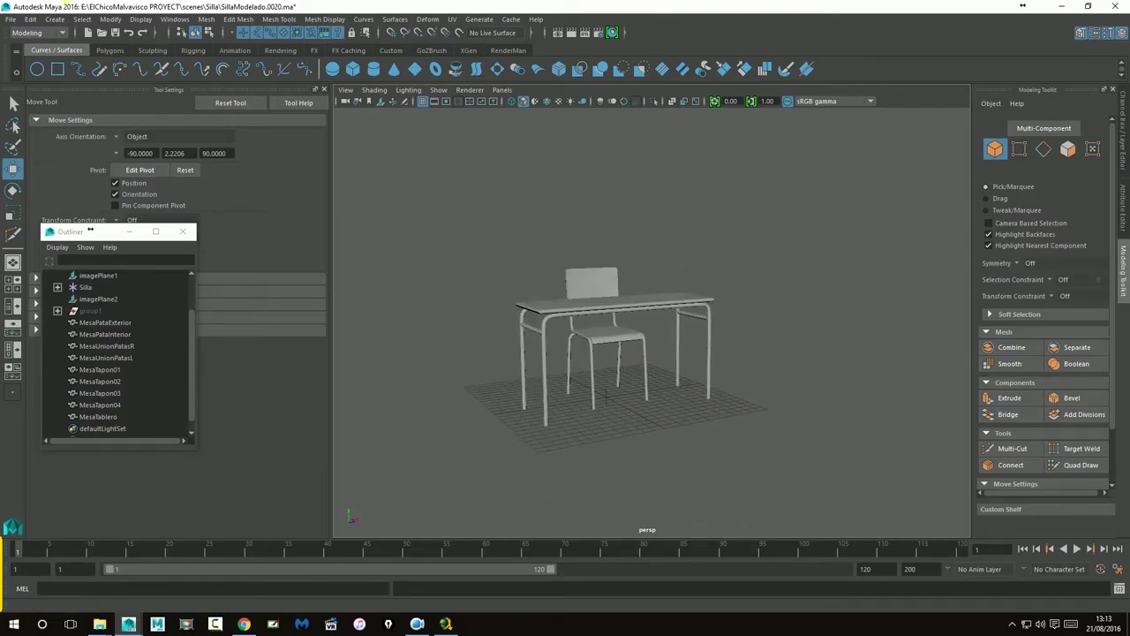
pyautogui.keyDown('alt'); pyautogui.moveTo(600, 244); pyautogui.dragTo(507, 255); pyautogui.keyUp('alt')
pyautogui.keyDown('alt'); pyautogui.moveTo(507, 255); pyautogui.dragTo(722, 298, button='right'); pyautogui.keyUp('alt')
pyautogui.click(718, 301)
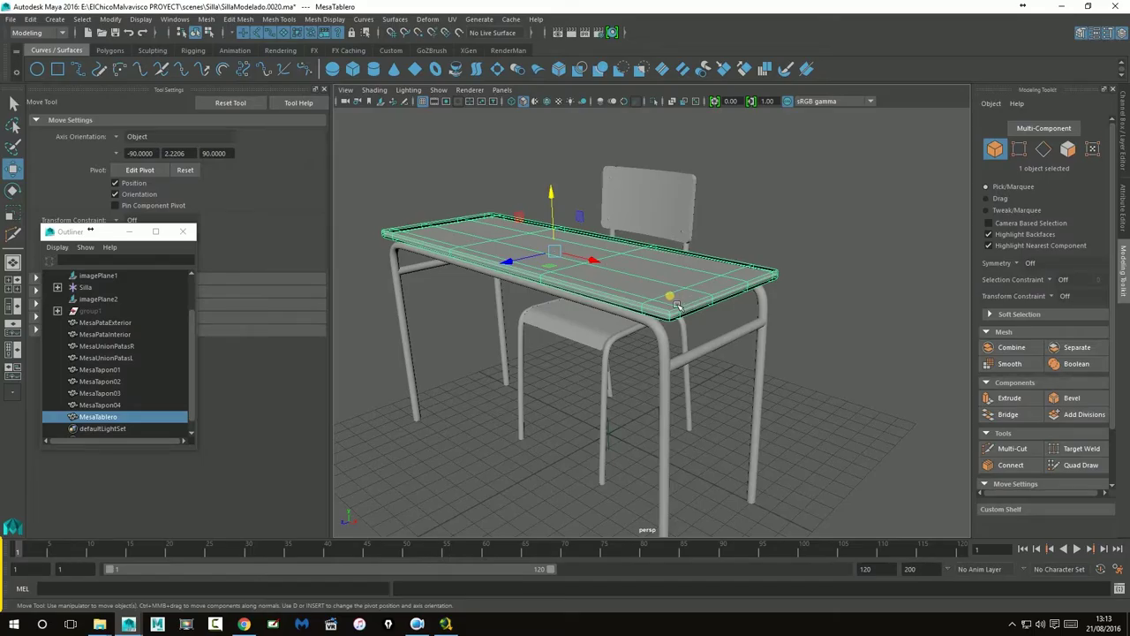
pyautogui.click(468, 18)
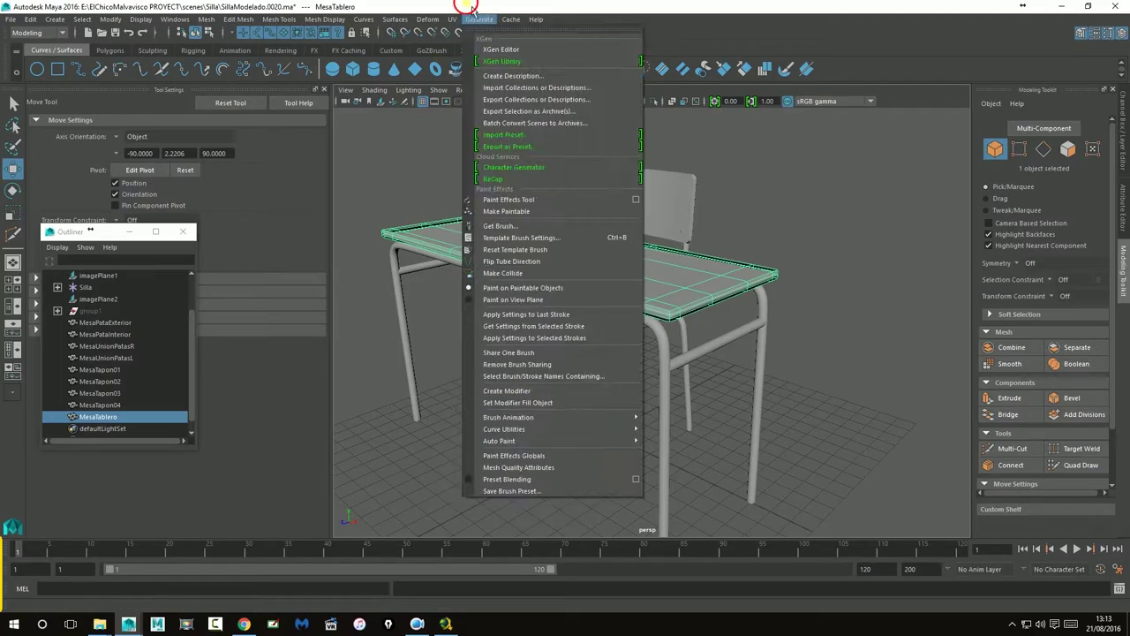
pyautogui.click(471, 10)
pyautogui.press('space')
pyautogui.press('space')
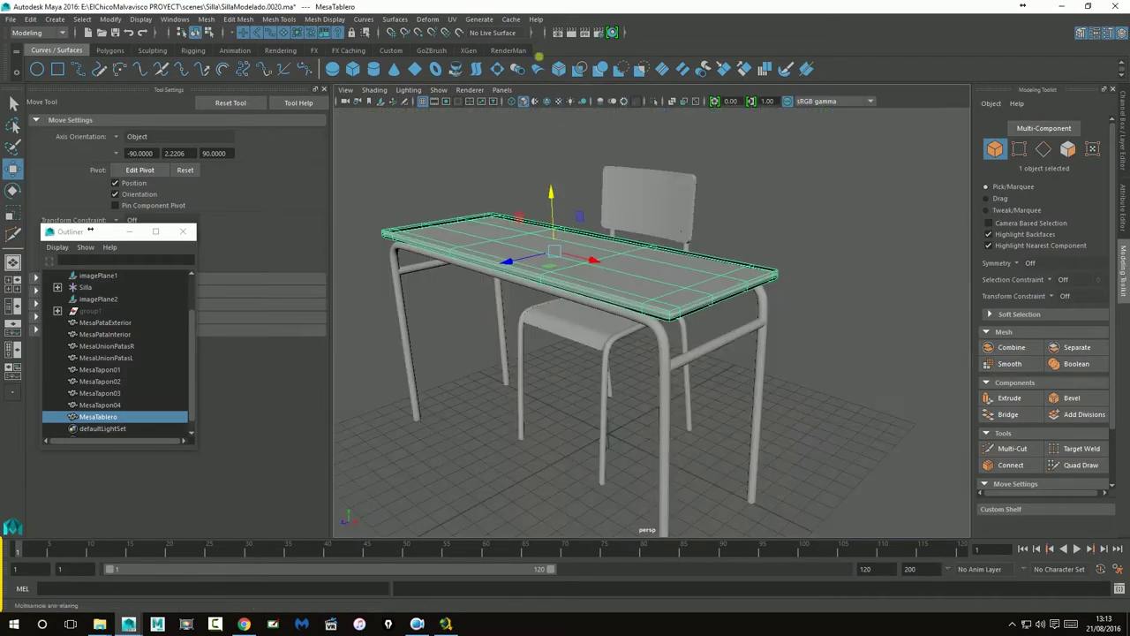
pyautogui.click(454, 18)
pyautogui.click(489, 45)
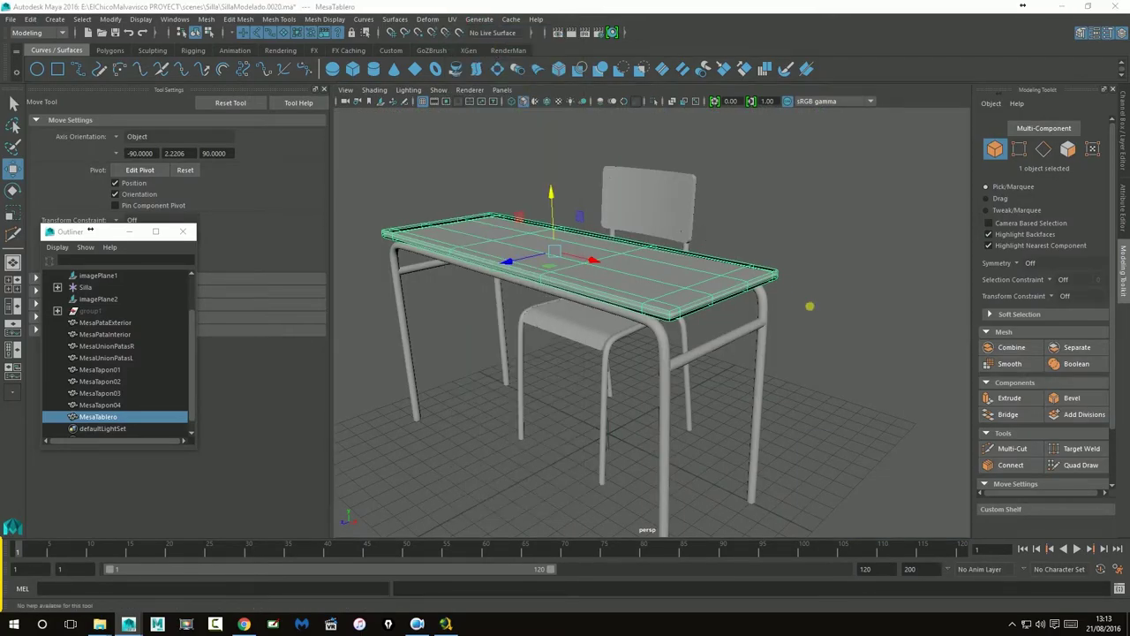
pyautogui.keyDown('alt'); pyautogui.moveTo(958, 334); pyautogui.dragTo(901, 340, button='middle'); pyautogui.keyUp('alt')
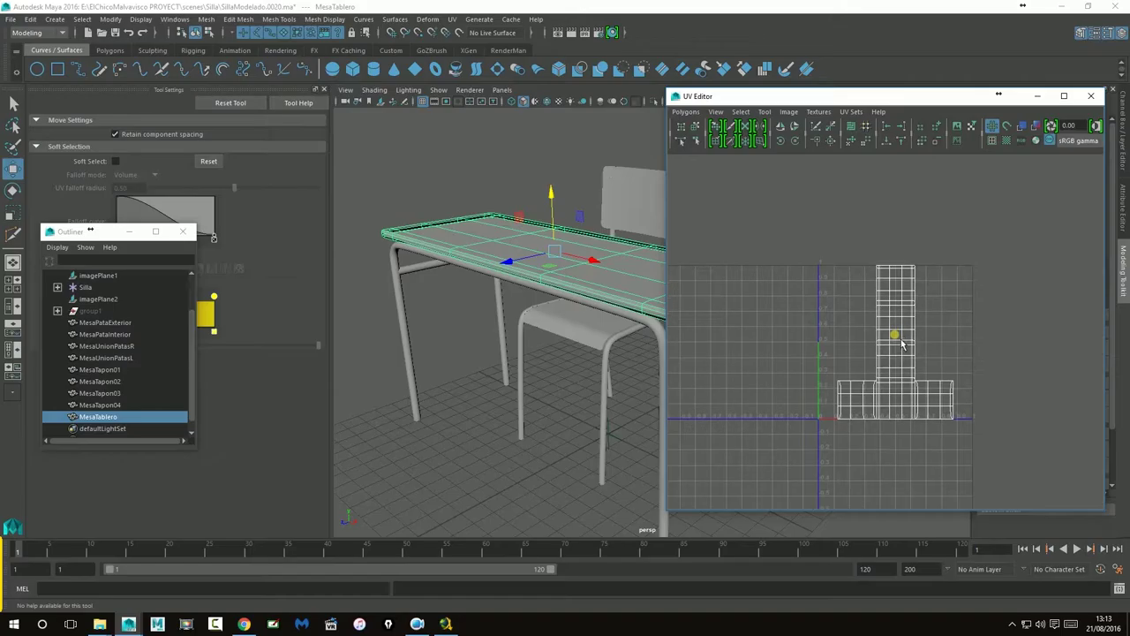
pyautogui.click(323, 90)
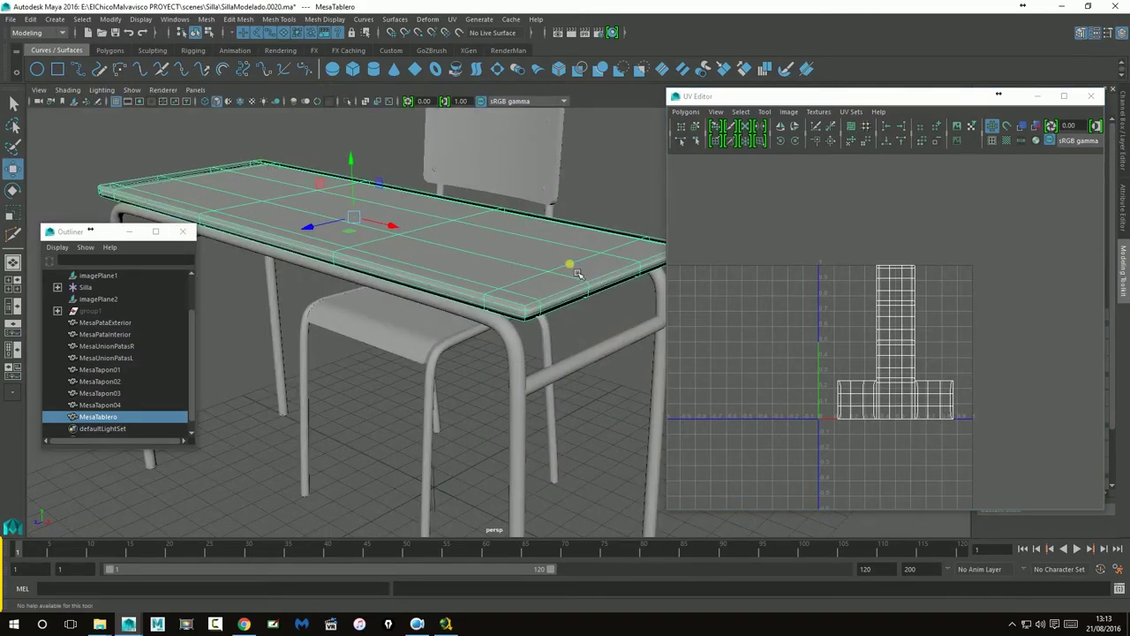
# - Select all the desktop's UVs in the UV Editor and apply Move and Sew to them
pyautogui.moveTo(909, 295); pyautogui.dragTo(907, 268, button='right')
pyautogui.moveTo(806, 226); pyautogui.dragTo(977, 439)
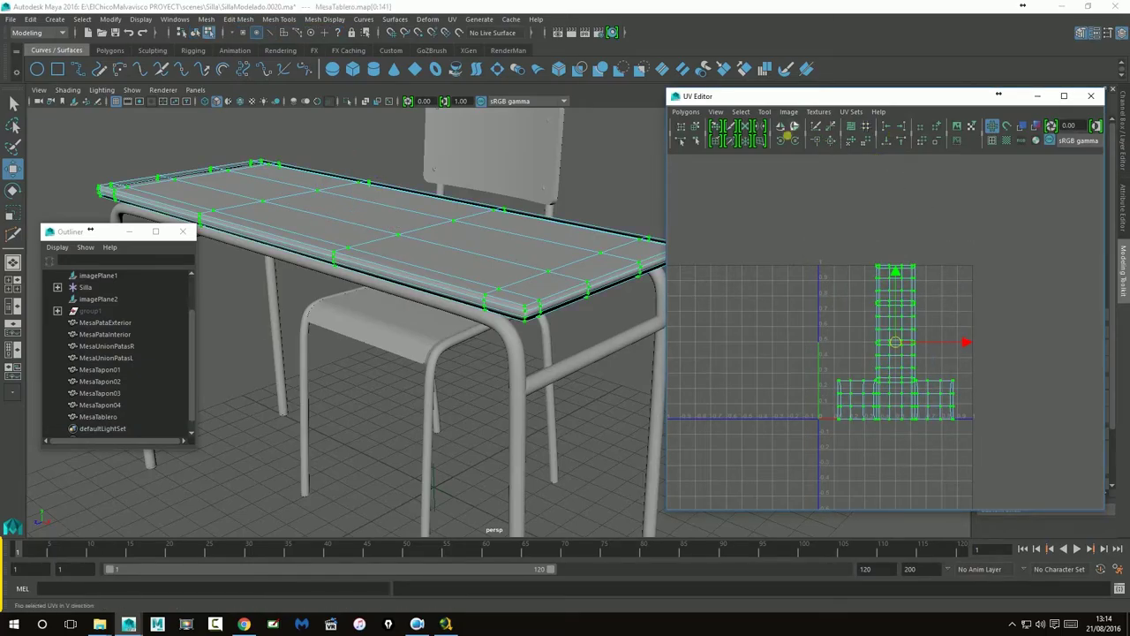
pyautogui.click(833, 145)
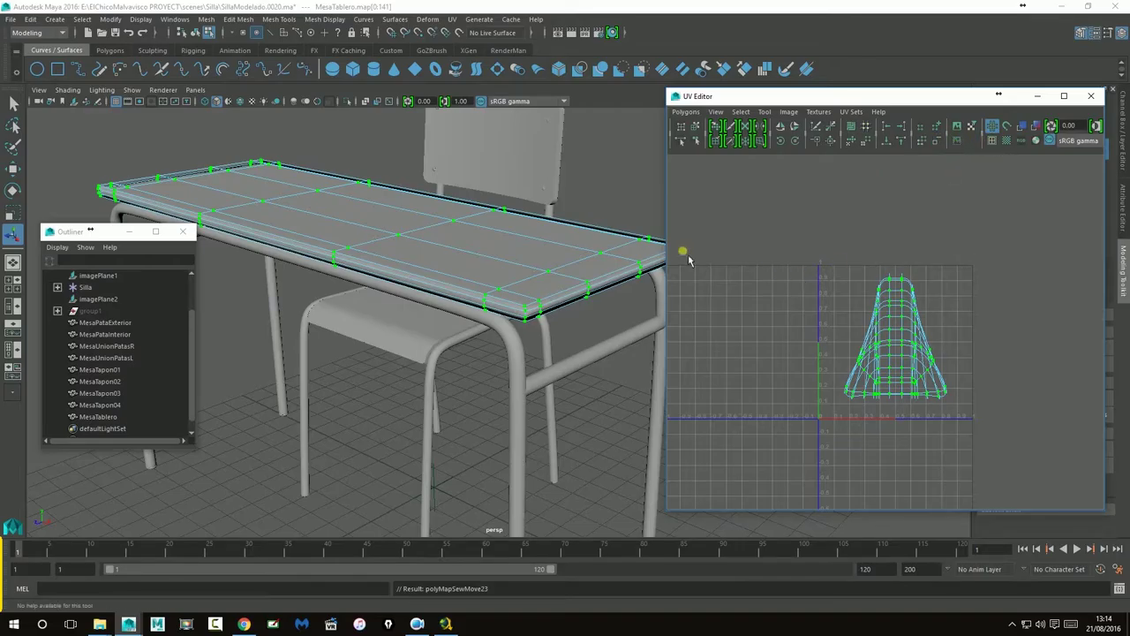
# - Select seam edges at the desktop's corners and along its lower perimeter, and cut the UVs along them
pyautogui.keyDown('alt'); pyautogui.moveTo(593, 238); pyautogui.dragTo(574, 239, button='middle'); pyautogui.keyUp('alt')
pyautogui.click(131, 232)
pyautogui.moveTo(477, 280); pyautogui.dragTo(479, 248, button='right')
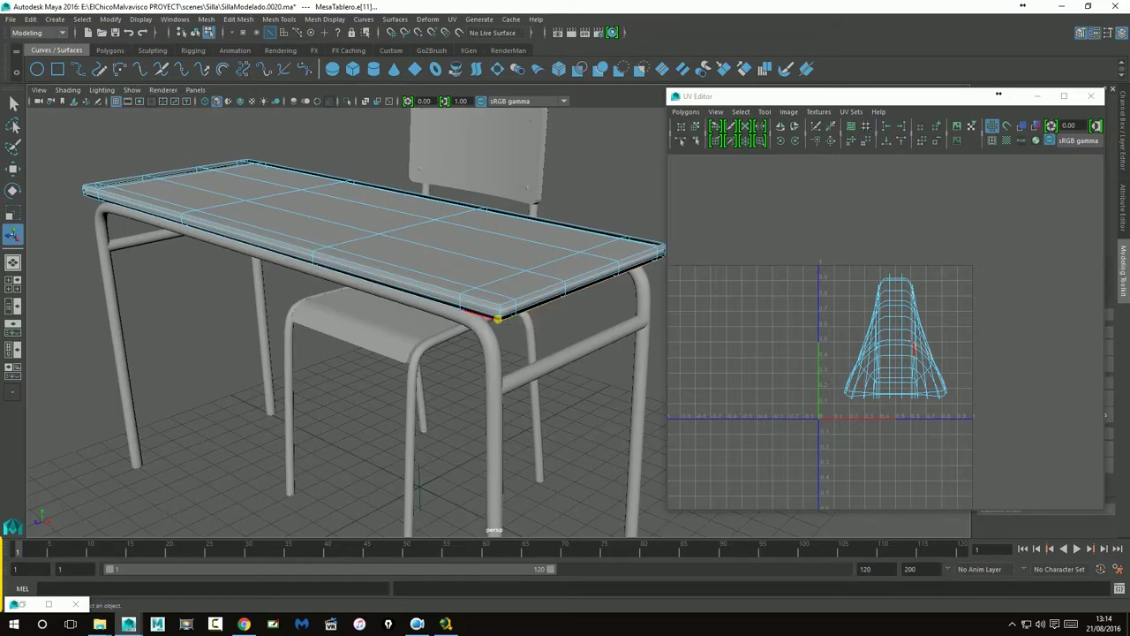
pyautogui.keyDown('alt'); pyautogui.moveTo(520, 325); pyautogui.dragTo(411, 294); pyautogui.keyUp('alt')
pyautogui.click(473, 281)
pyautogui.click(416, 278)
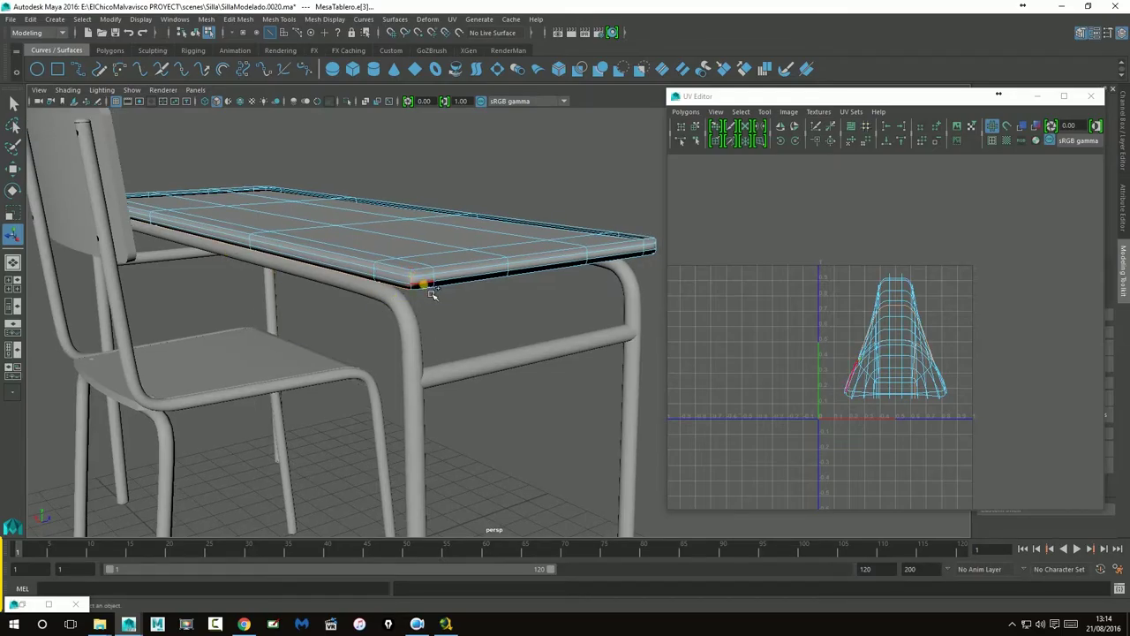
pyautogui.keyDown('alt'); pyautogui.moveTo(622, 268); pyautogui.dragTo(363, 265); pyautogui.keyUp('alt')
pyautogui.keyDown('alt'); pyautogui.moveTo(247, 219); pyautogui.dragTo(504, 254); pyautogui.keyUp('alt')
pyautogui.keyDown('alt'); pyautogui.moveTo(504, 254); pyautogui.dragTo(137, 256, button='right'); pyautogui.keyUp('alt')
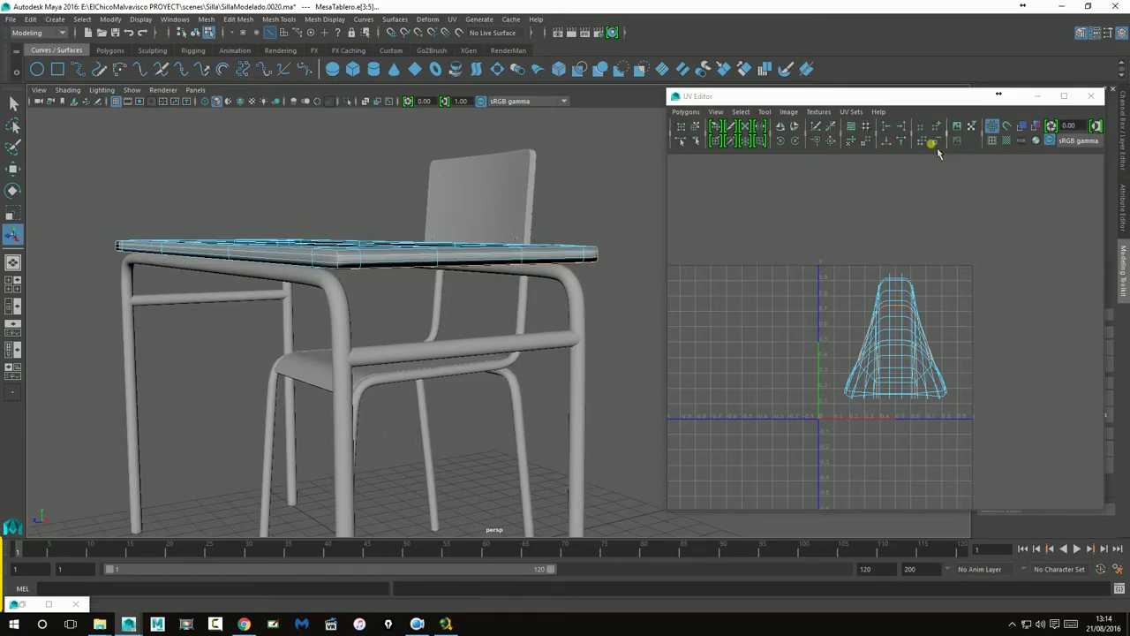
pyautogui.click(817, 129)
# - Select all the desktop's UVs, unfold them and frame the resulting layout
pyautogui.moveTo(913, 314); pyautogui.dragTo(953, 309, button='right')
pyautogui.moveTo(789, 246); pyautogui.dragTo(988, 437)
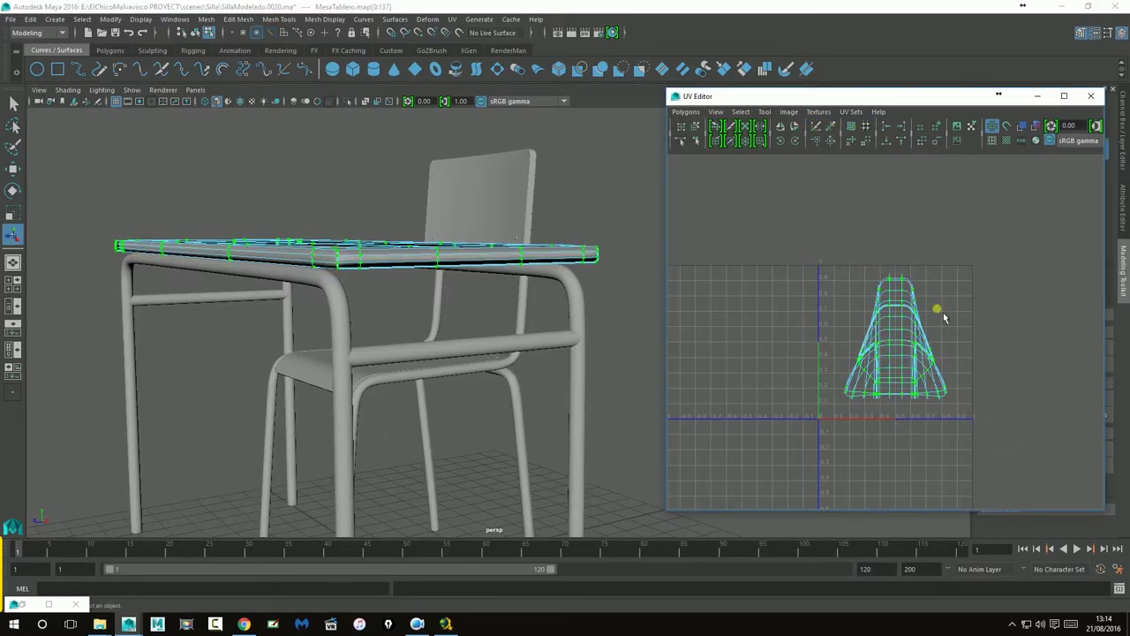
pyautogui.click(854, 144)
pyautogui.press('f')
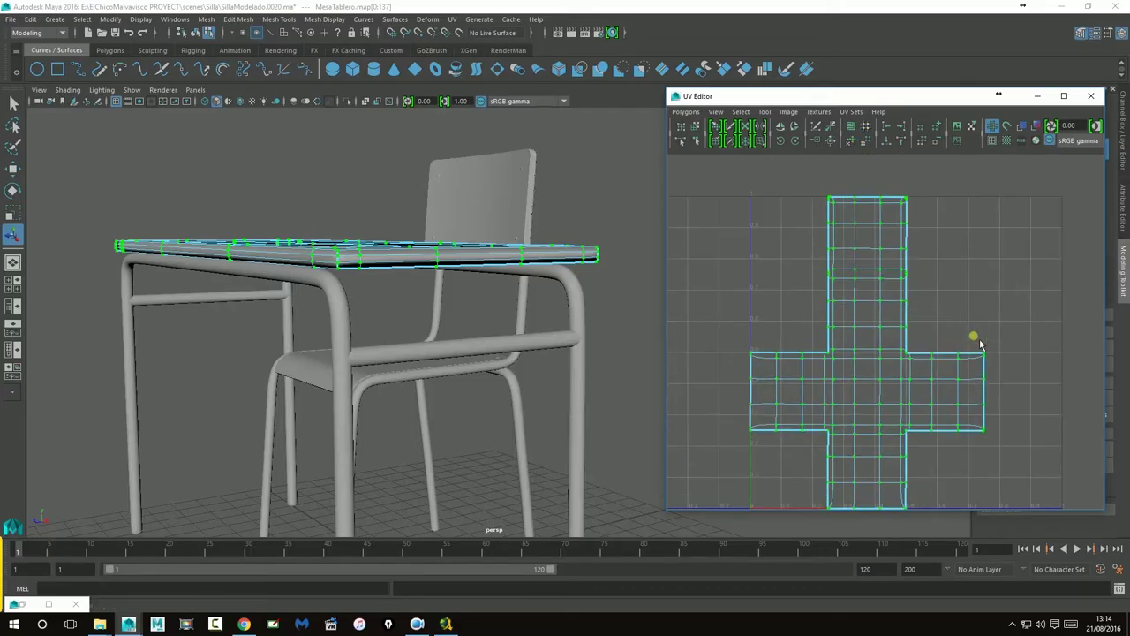
pyautogui.keyDown('alt'); pyautogui.moveTo(449, 278); pyautogui.dragTo(473, 300); pyautogui.keyUp('alt')
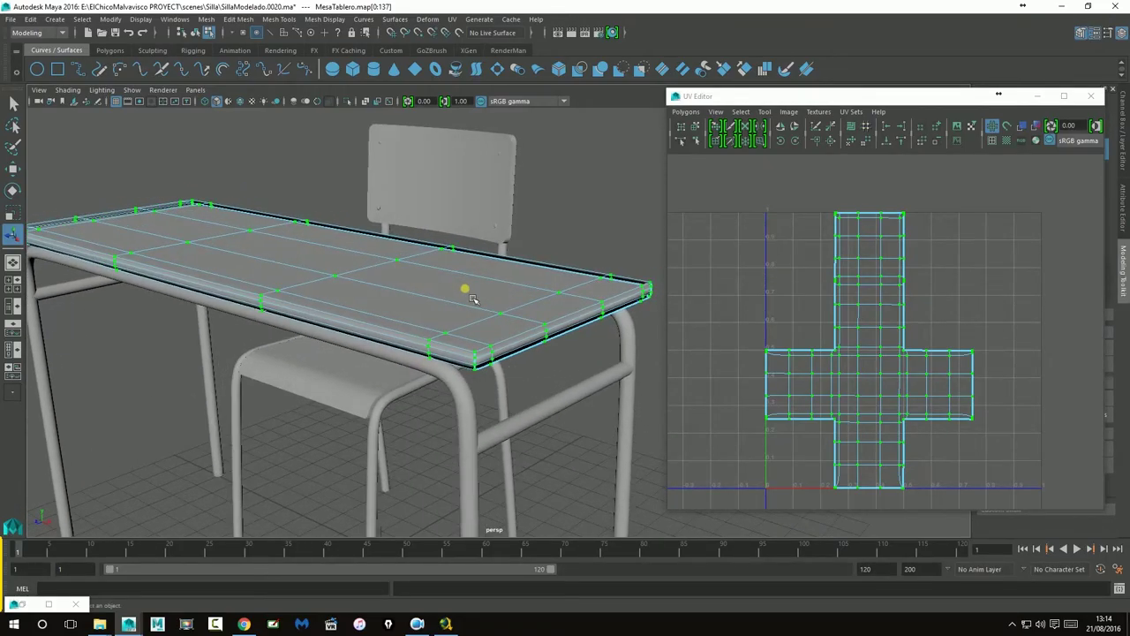
# - Return the desktop to object mode and freeze its scale transformations from the channel values
pyautogui.moveTo(473, 299); pyautogui.dragTo(509, 265, button='right')
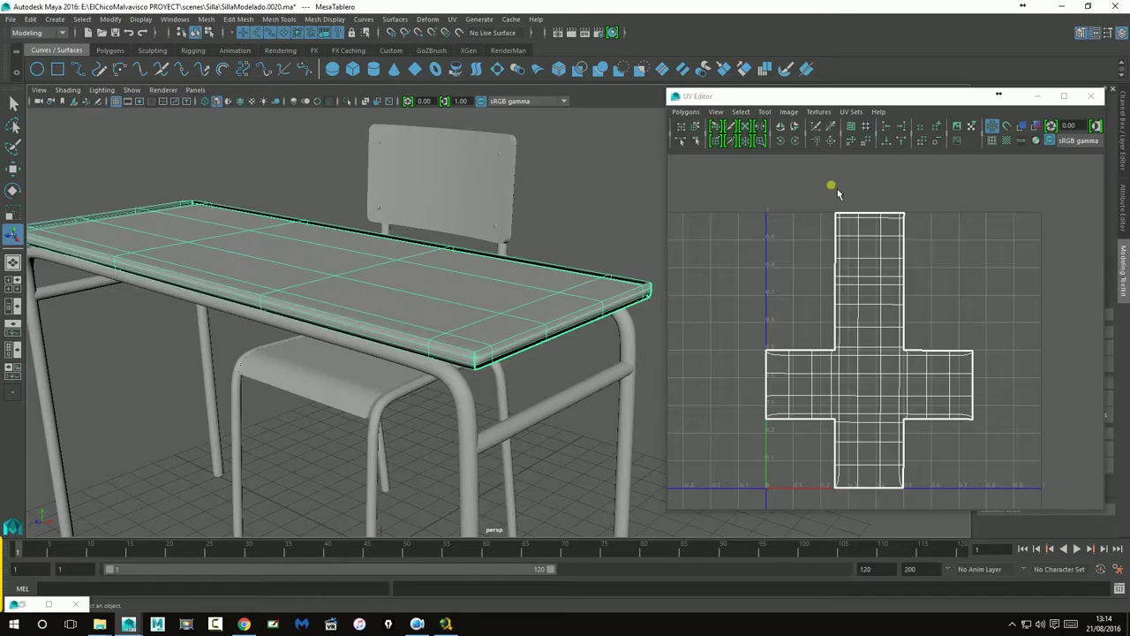
pyautogui.click(1125, 202)
pyautogui.click(1124, 158)
pyautogui.moveTo(942, 97); pyautogui.dragTo(705, 106)
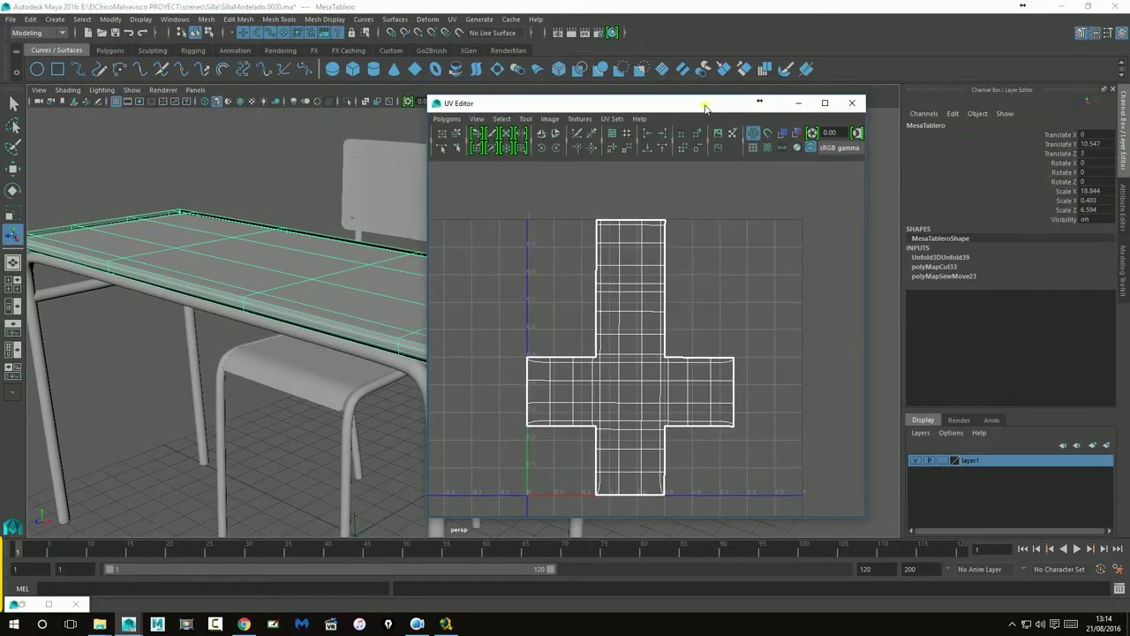
pyautogui.moveTo(1070, 192); pyautogui.dragTo(1069, 210)
pyautogui.rightClick(1070, 210)
pyautogui.moveTo(1052, 420)
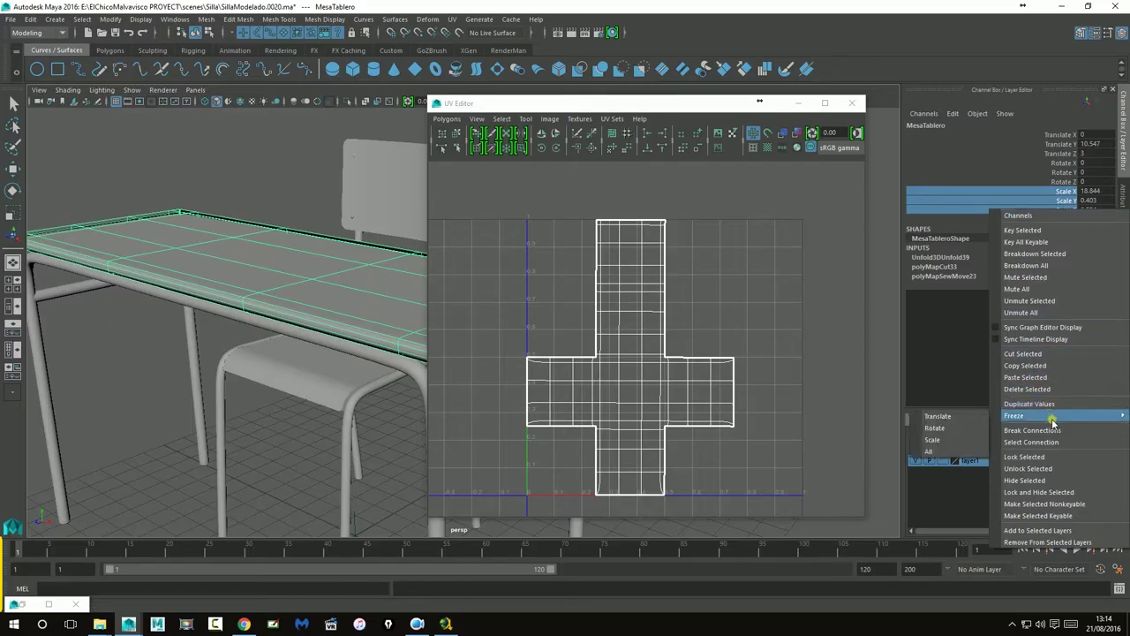
pyautogui.click(937, 440)
# - Reselect all the desktop's UVs and unfold them again using the frozen scale
pyautogui.moveTo(608, 308); pyautogui.dragTo(662, 285, button='right')
pyautogui.moveTo(487, 190); pyautogui.dragTo(782, 512)
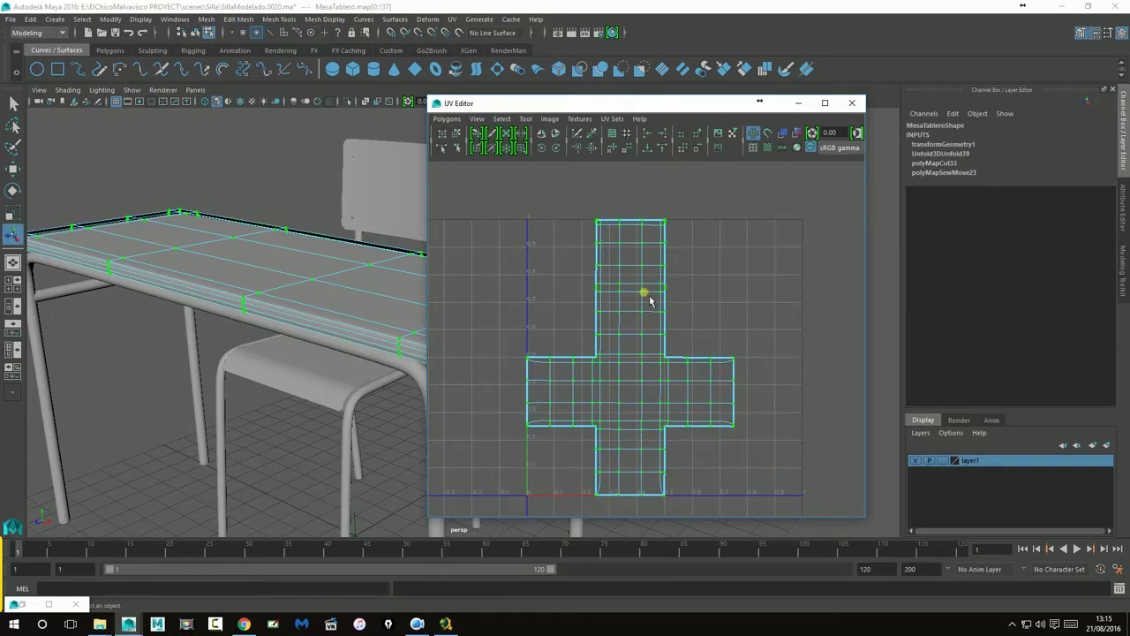
pyautogui.click(618, 152)
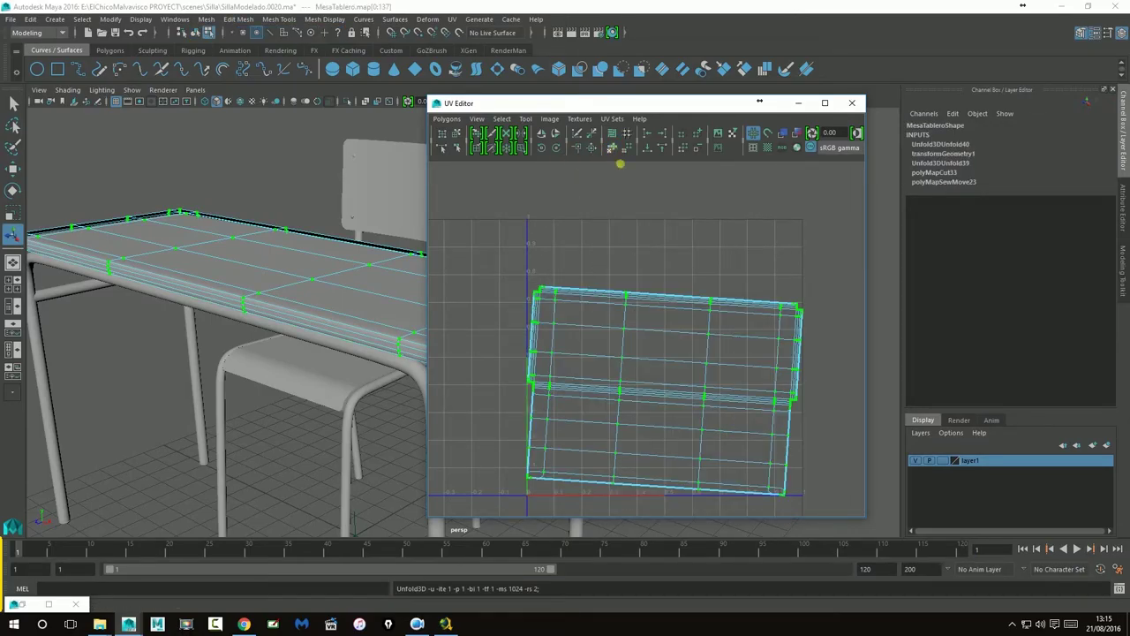
pyautogui.keyDown('alt'); pyautogui.moveTo(755, 325); pyautogui.dragTo(745, 261, button='middle'); pyautogui.keyUp('alt')
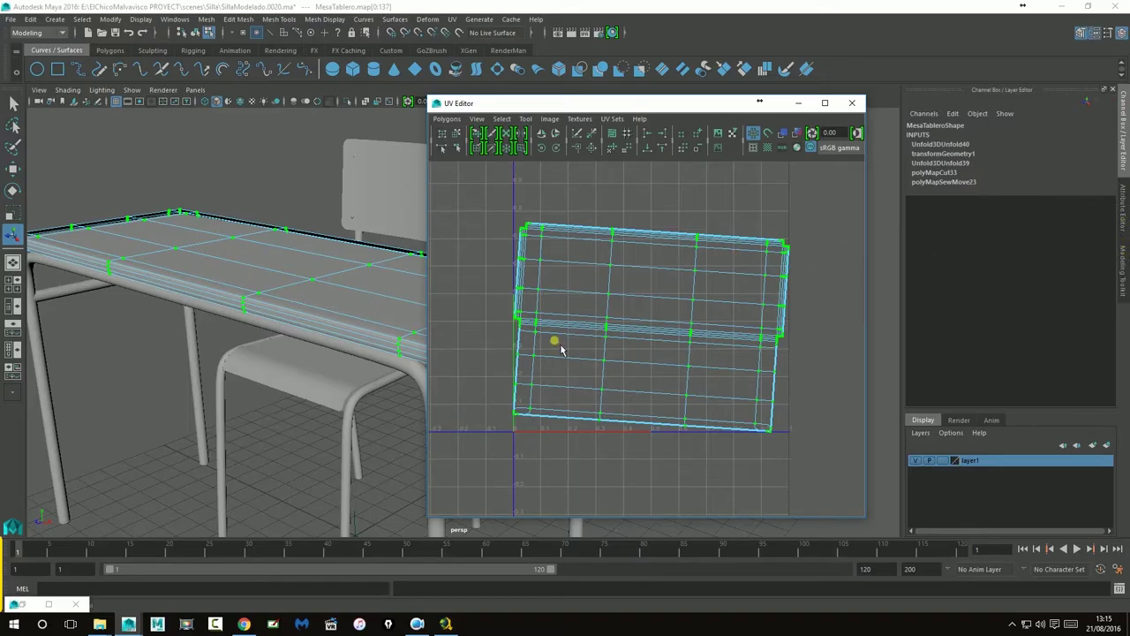
# - Display the coloured checker pattern on the desktop and rotate its UV layout until its long sides lie horizontally
pyautogui.keyDown('alt'); pyautogui.moveTo(468, 319); pyautogui.dragTo(555, 353, button='middle'); pyautogui.keyUp('alt')
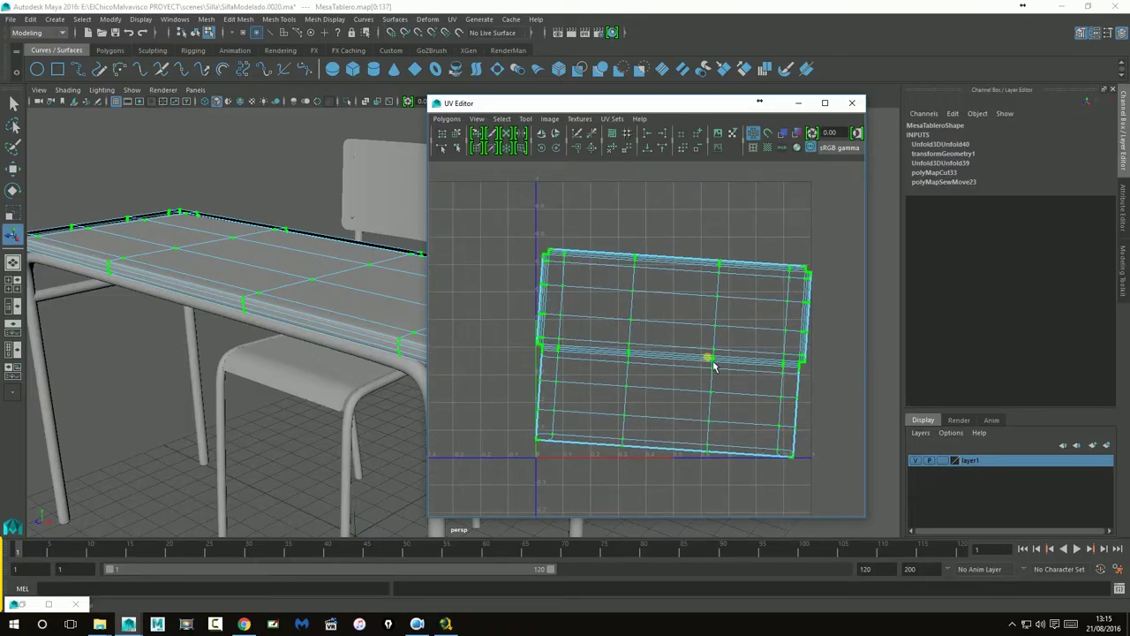
pyautogui.keyDown('alt'); pyautogui.moveTo(671, 305); pyautogui.dragTo(675, 265, button='middle'); pyautogui.keyUp('alt')
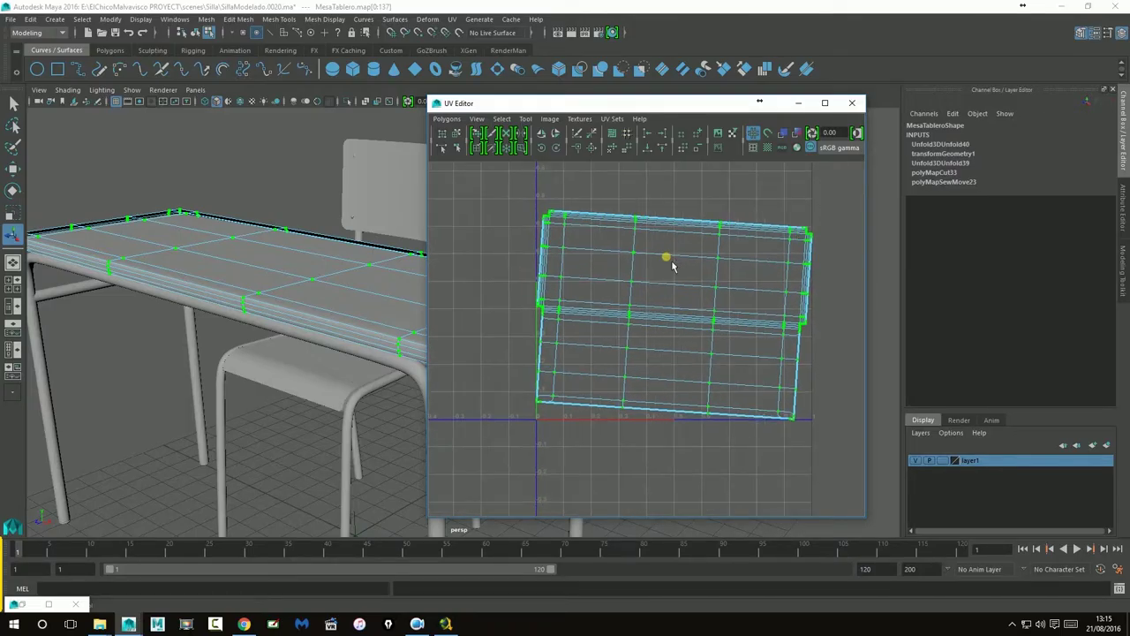
pyautogui.click(618, 141)
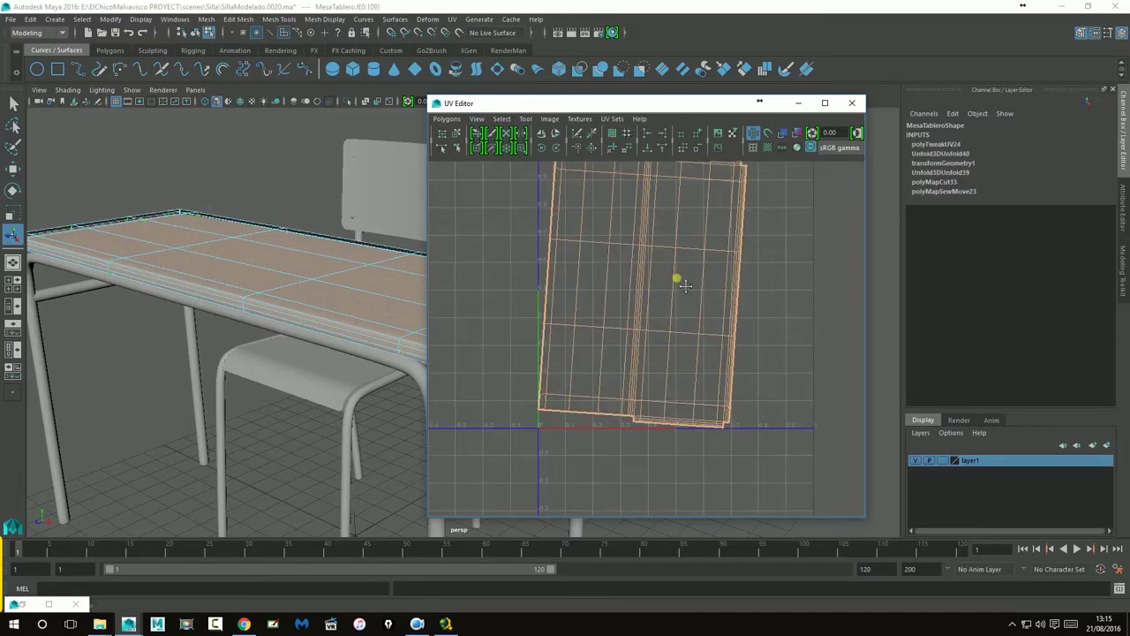
pyautogui.keyDown('alt'); pyautogui.moveTo(676, 278); pyautogui.dragTo(681, 328, button='middle'); pyautogui.keyUp('alt')
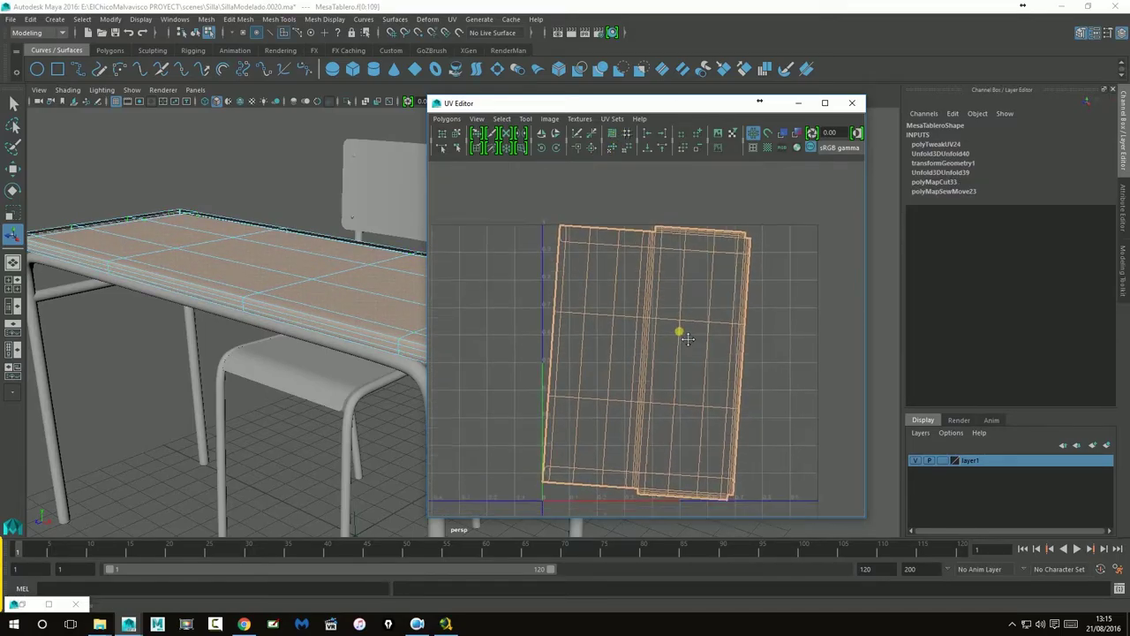
pyautogui.click(769, 149)
pyautogui.click(13, 190)
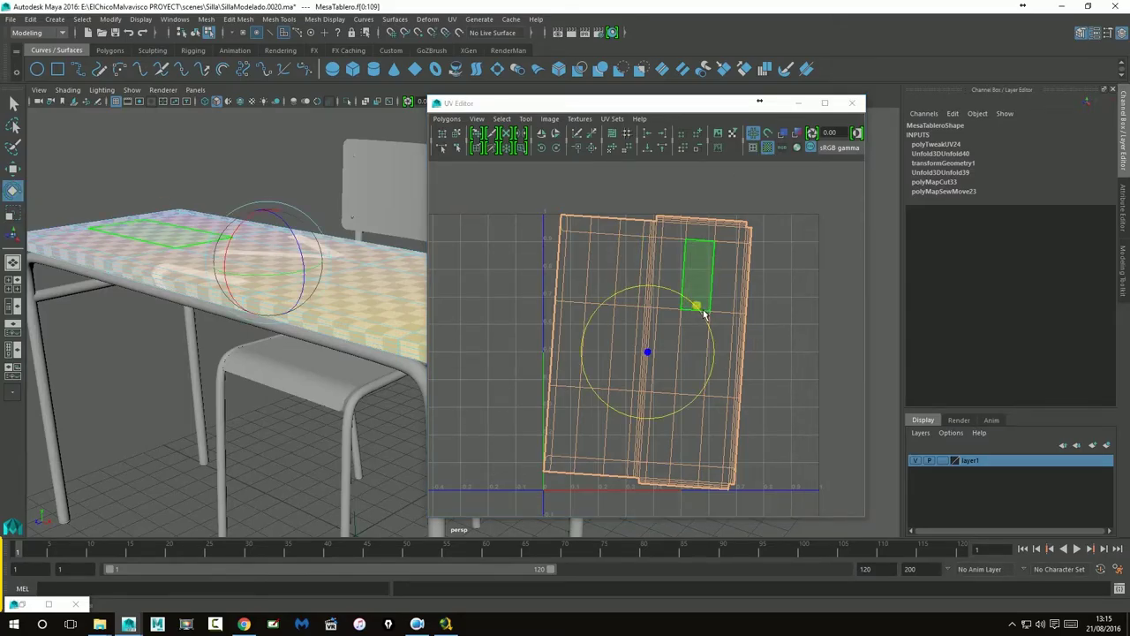
pyautogui.moveTo(702, 318)
pyautogui.mouseDown()
pyautogui.moveTo(716, 345)
pyautogui.moveTo(716, 416)
pyautogui.mouseUp()
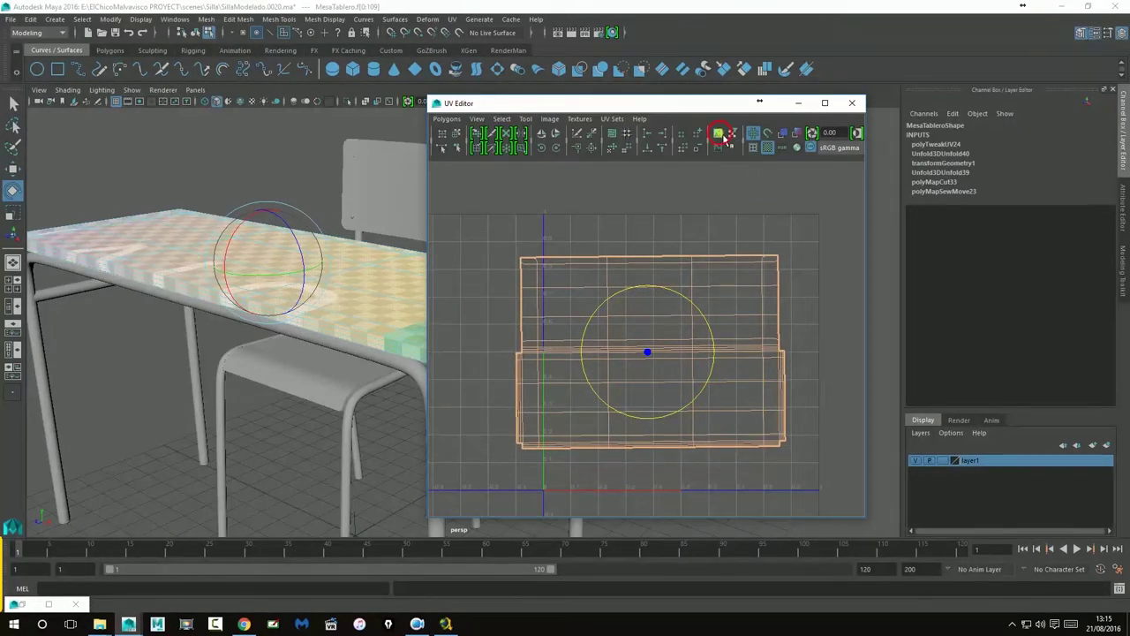
# - Show the checker image behind the UVs and move the desktop's layout inside the 0–1 square, against its lower border
pyautogui.click(720, 133)
pyautogui.click(14, 169)
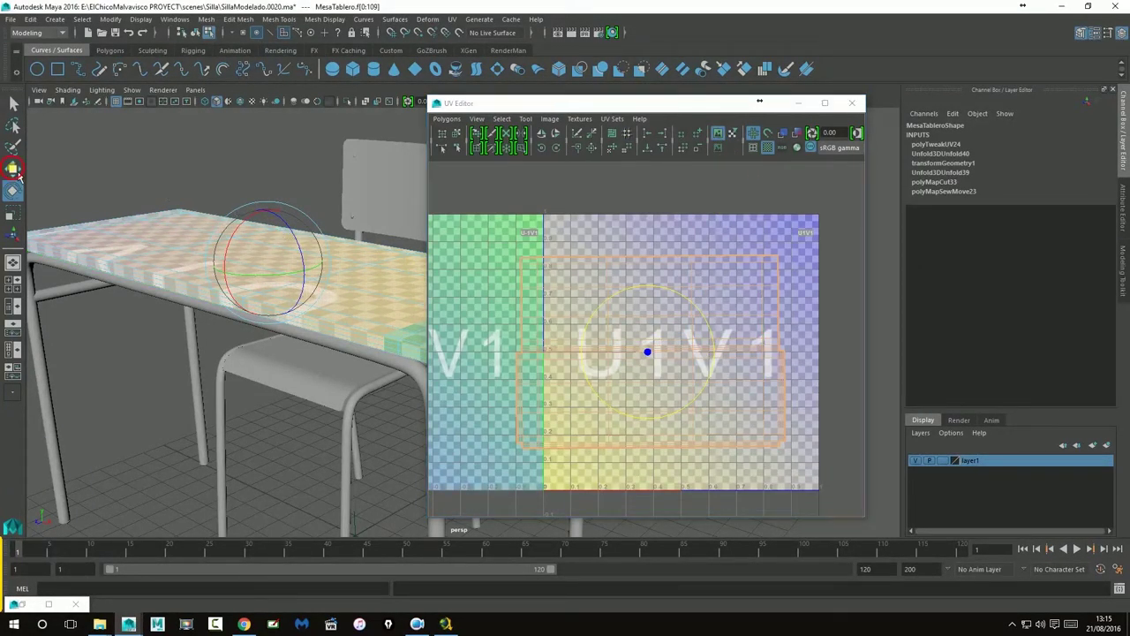
pyautogui.moveTo(655, 357); pyautogui.dragTo(689, 363)
pyautogui.keyDown('alt'); pyautogui.moveTo(346, 320); pyautogui.dragTo(250, 351); pyautogui.keyUp('alt')
pyautogui.scroll(-3, 247, 344)
pyautogui.scroll(2, 234, 302)
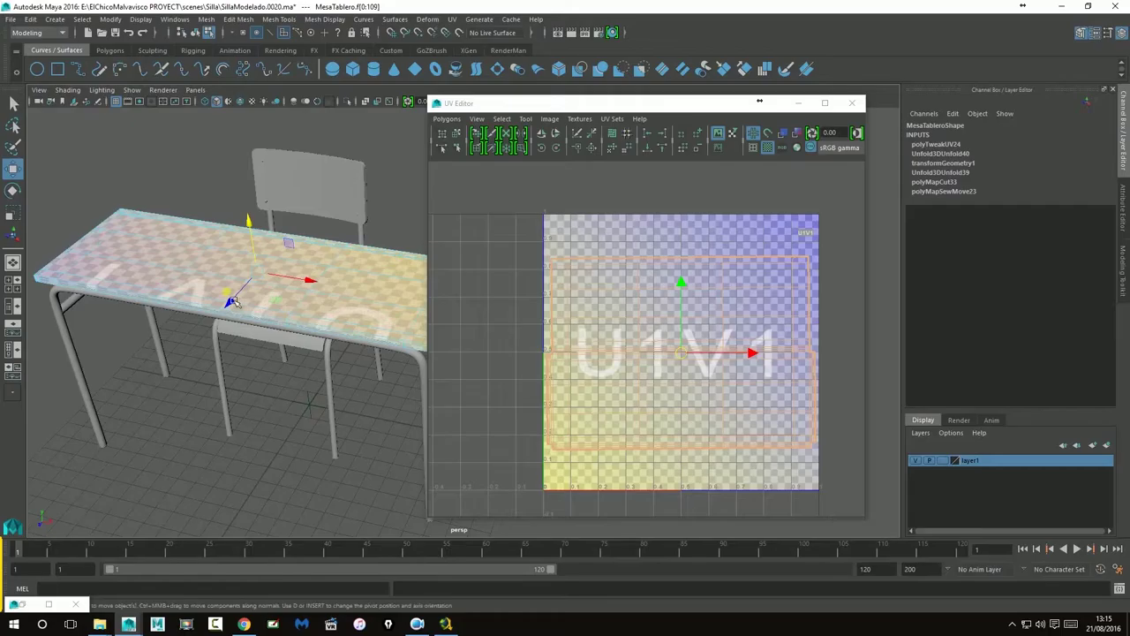
pyautogui.keyDown('alt'); pyautogui.moveTo(233, 302); pyautogui.dragTo(212, 296); pyautogui.keyUp('alt')
pyautogui.moveTo(692, 306); pyautogui.dragTo(696, 327)
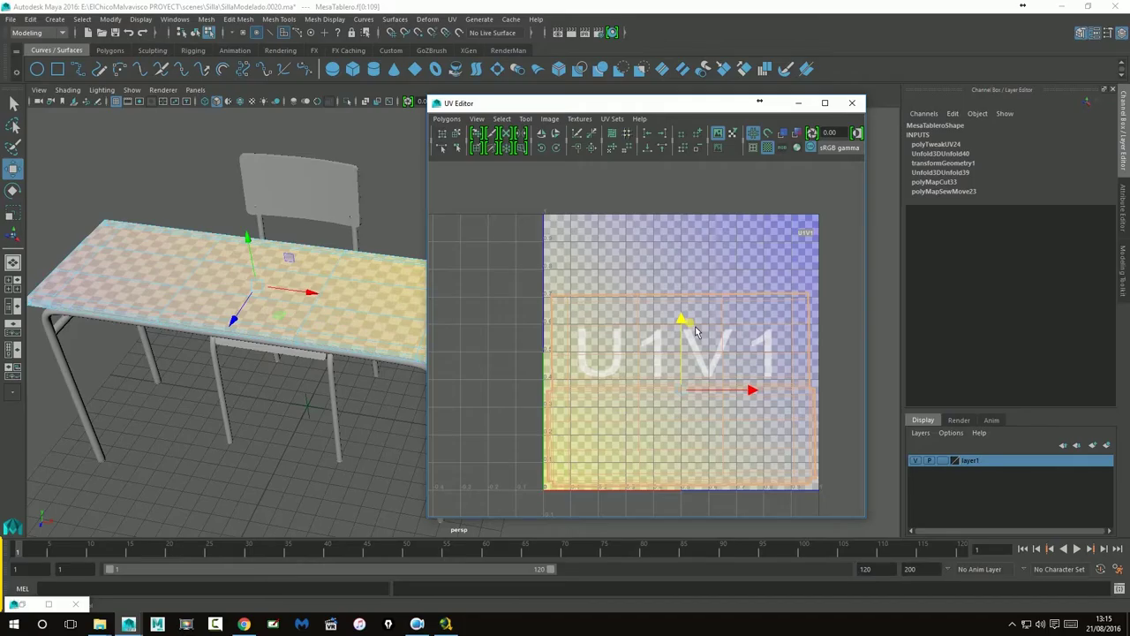
# - Return to object mode and examine the UVs of the desk's leg frames, crossbars and desktop one by one
pyautogui.moveTo(658, 314)
pyautogui.mouseDown(button='right')
pyautogui.moveTo(688, 315)
pyautogui.moveTo(669, 315)
pyautogui.mouseUp(button='right')
pyautogui.moveTo(359, 297); pyautogui.dragTo(397, 279, button='right')
pyautogui.click(389, 213)
pyautogui.keyDown('alt'); pyautogui.moveTo(362, 329); pyautogui.dragTo(318, 230); pyautogui.keyUp('alt')
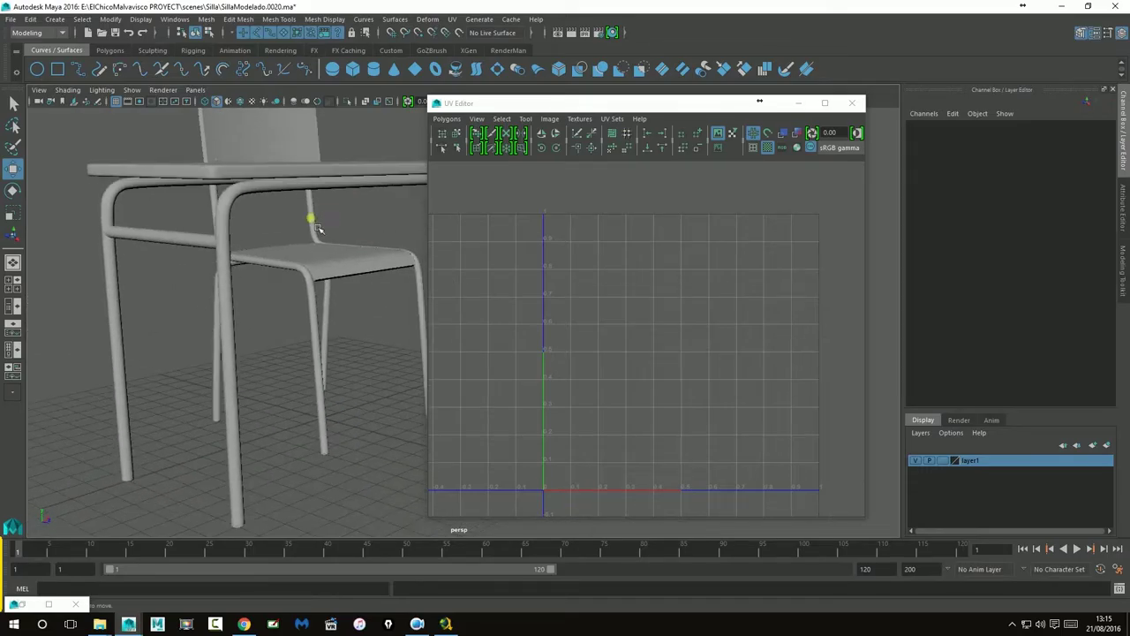
pyautogui.click(233, 229)
pyautogui.click(110, 224)
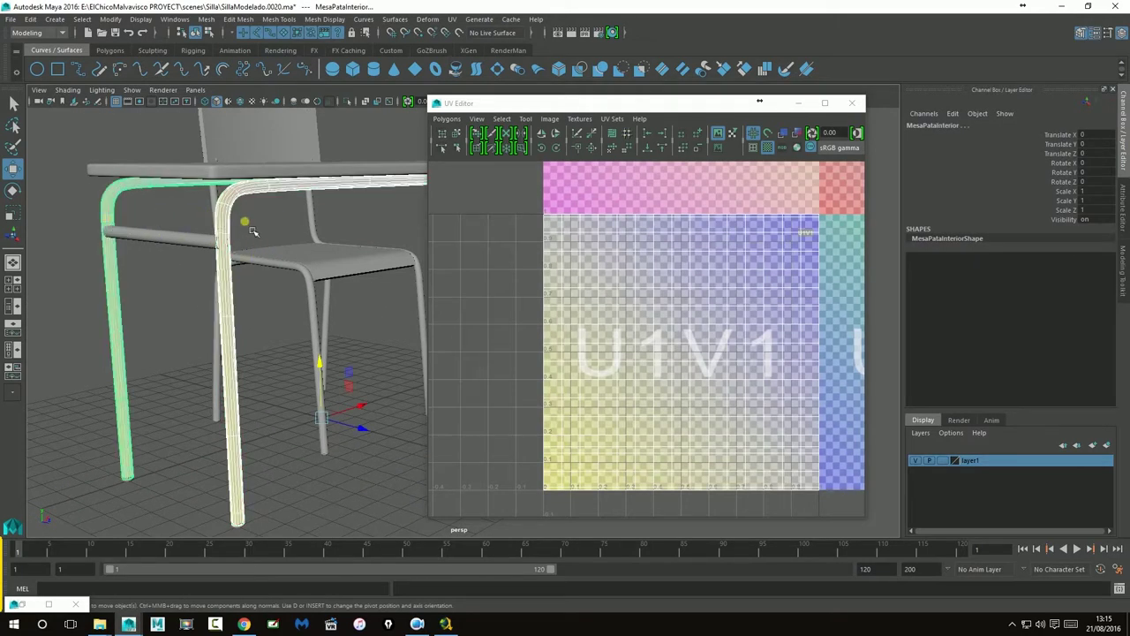
pyautogui.click(193, 250)
pyautogui.keyDown('alt'); pyautogui.moveTo(258, 253); pyautogui.dragTo(268, 296); pyautogui.keyUp('alt')
pyautogui.click(274, 283)
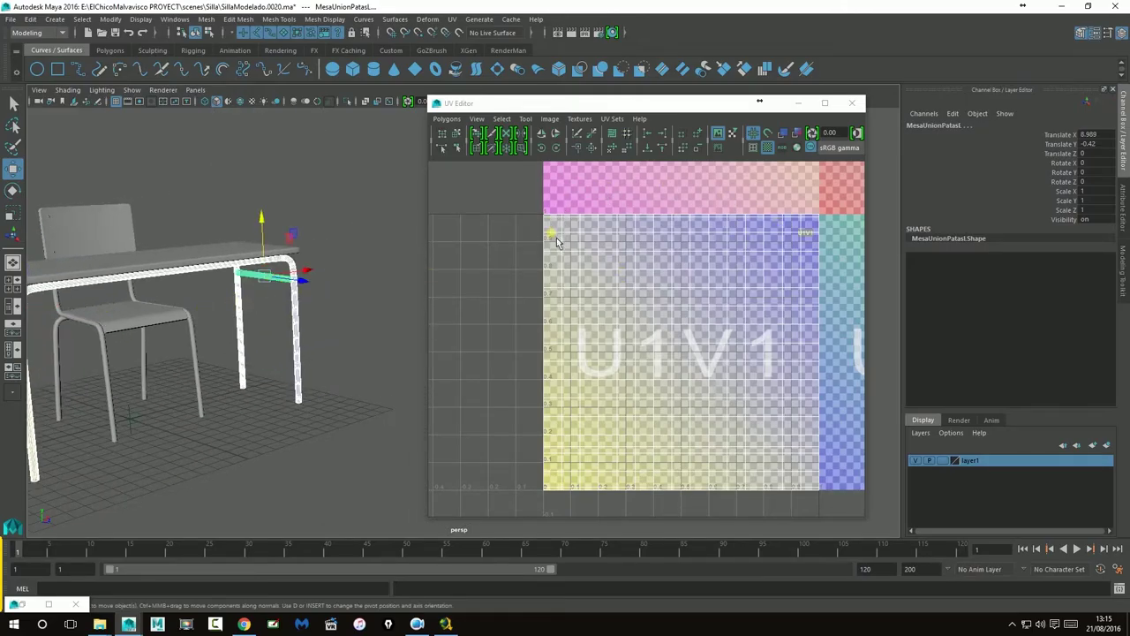
pyautogui.click(175, 263)
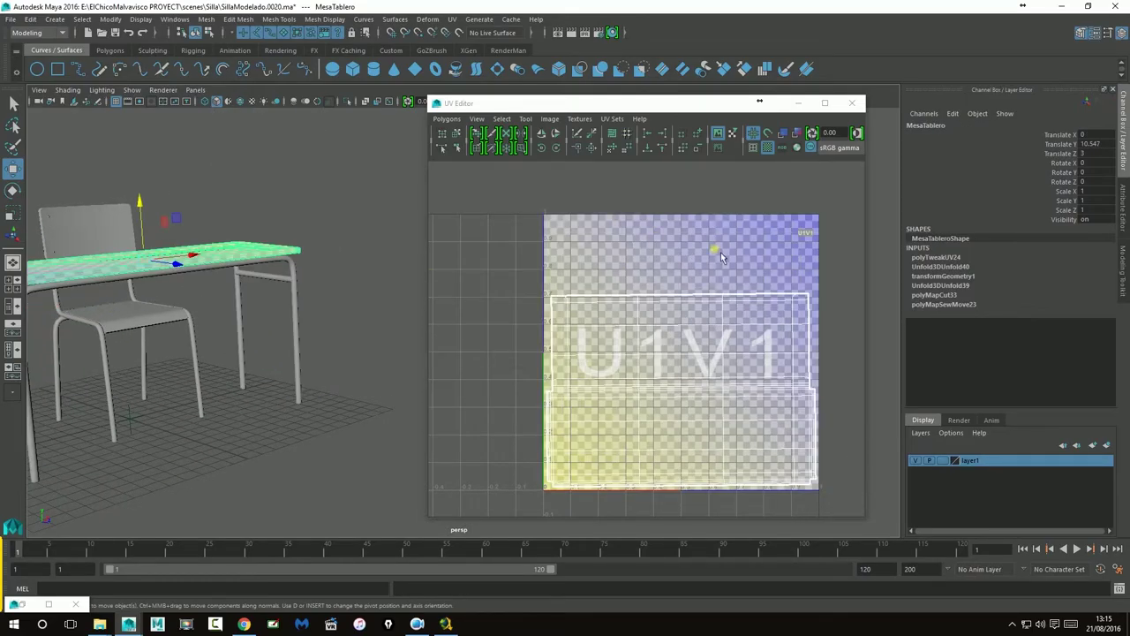
pyautogui.keyDown('alt'); pyautogui.moveTo(244, 258); pyautogui.dragTo(159, 297); pyautogui.keyUp('alt')
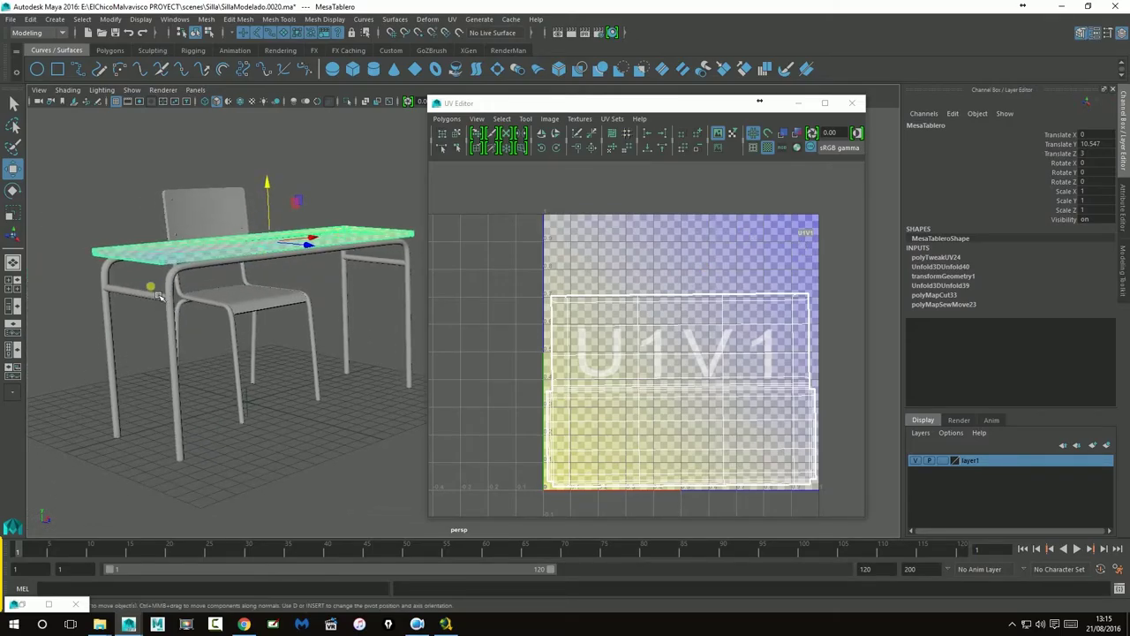
pyautogui.click(174, 289)
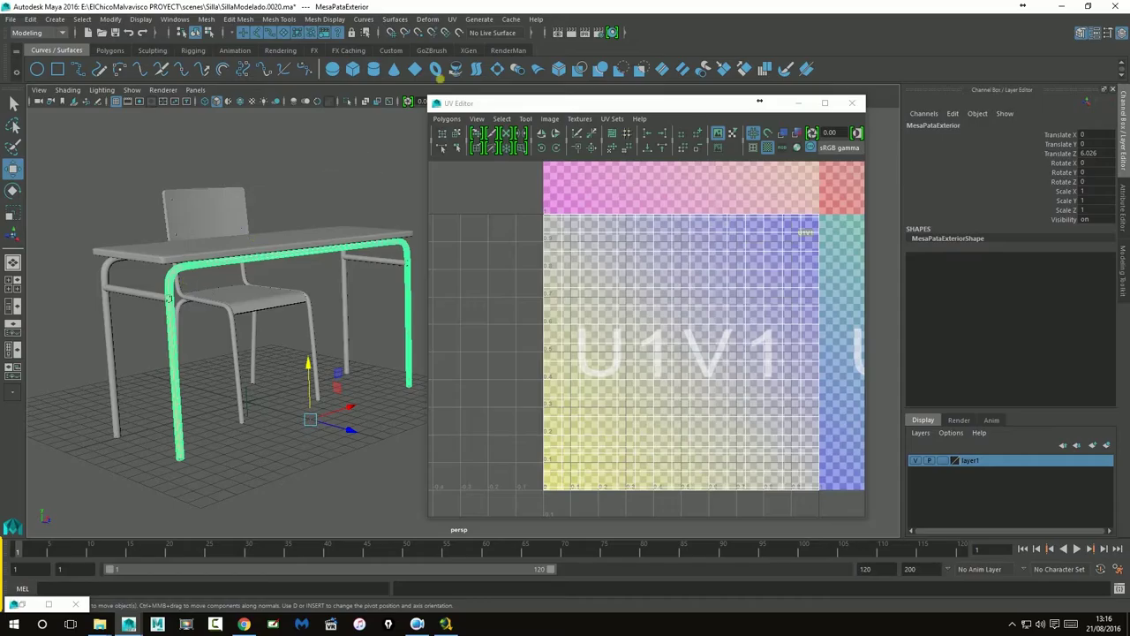
# - Move the UV Editor aside, turn on textured display and assign the existing checker material lambert2 to the desktop
pyautogui.moveTo(760, 101); pyautogui.dragTo(897, 117)
pyautogui.click(504, 223)
pyautogui.keyDown('alt'); pyautogui.moveTo(503, 223); pyautogui.dragTo(391, 304); pyautogui.keyUp('alt')
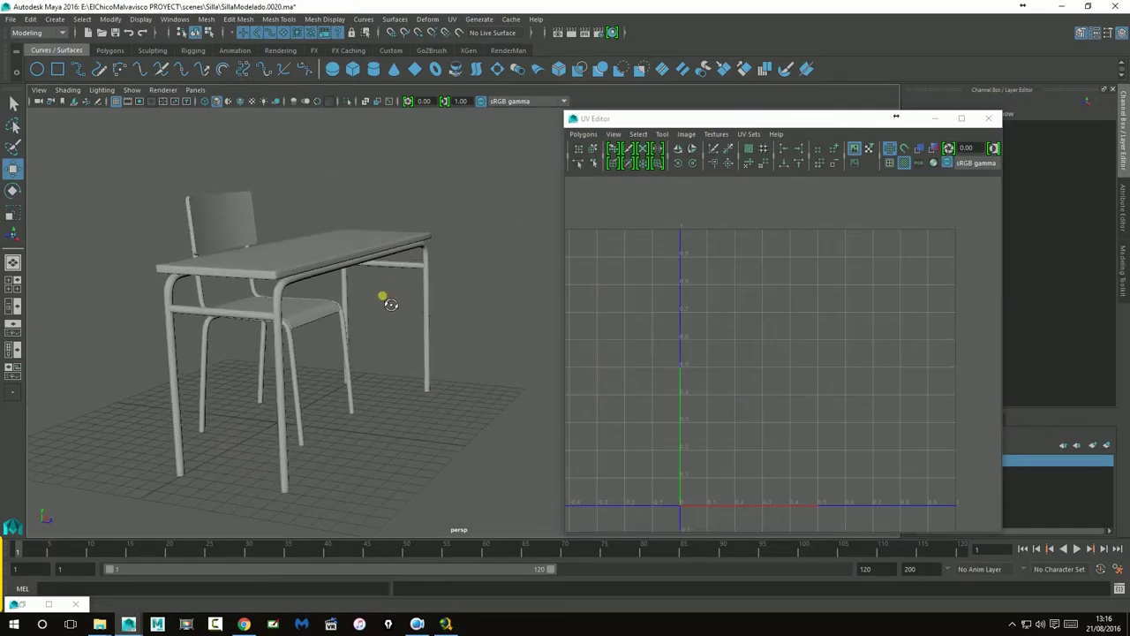
pyautogui.click(253, 102)
pyautogui.click(353, 254)
pyautogui.moveTo(369, 248); pyautogui.dragTo(460, 560, button='right')
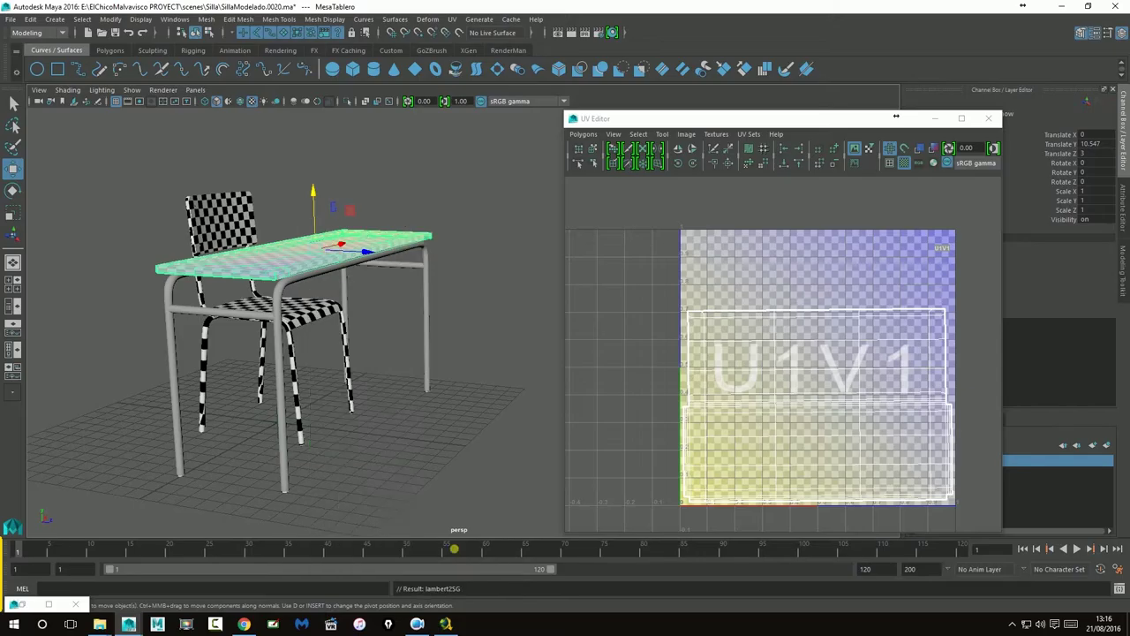
# - Turn off the UV Editor's coloured checker display and examine the black-and-white checks on the desktop from several angles
pyautogui.click(901, 162)
pyautogui.click(468, 243)
pyautogui.keyDown('alt'); pyautogui.moveTo(468, 246); pyautogui.dragTo(310, 322); pyautogui.keyUp('alt')
pyautogui.keyDown('alt'); pyautogui.moveTo(311, 323); pyautogui.dragTo(343, 280, button='middle'); pyautogui.keyUp('alt')
pyautogui.scroll(3, 342, 281)
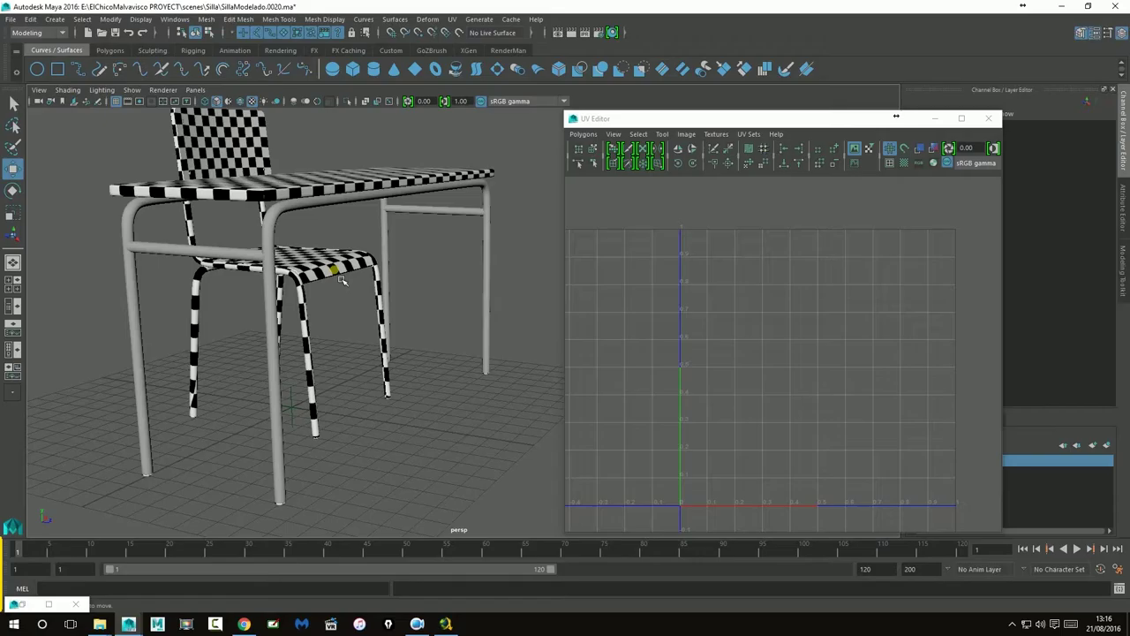
# - Switch the desktop, leg frames and crossbars to unsmoothed mesh display
pyautogui.click(262, 205)
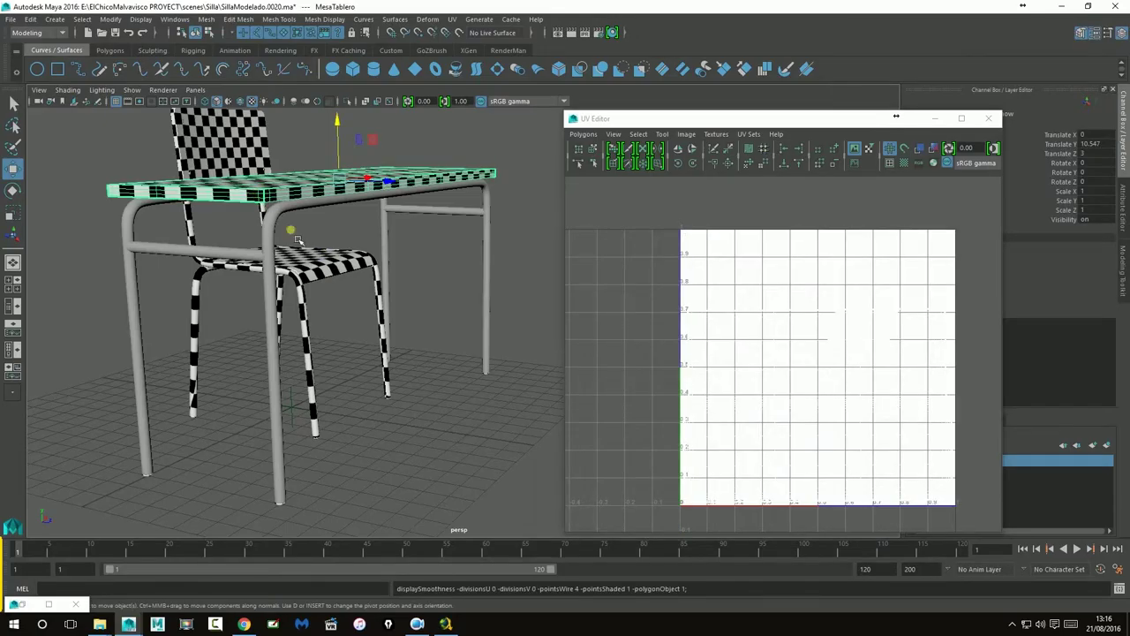
pyautogui.click(447, 267)
pyautogui.click(277, 255)
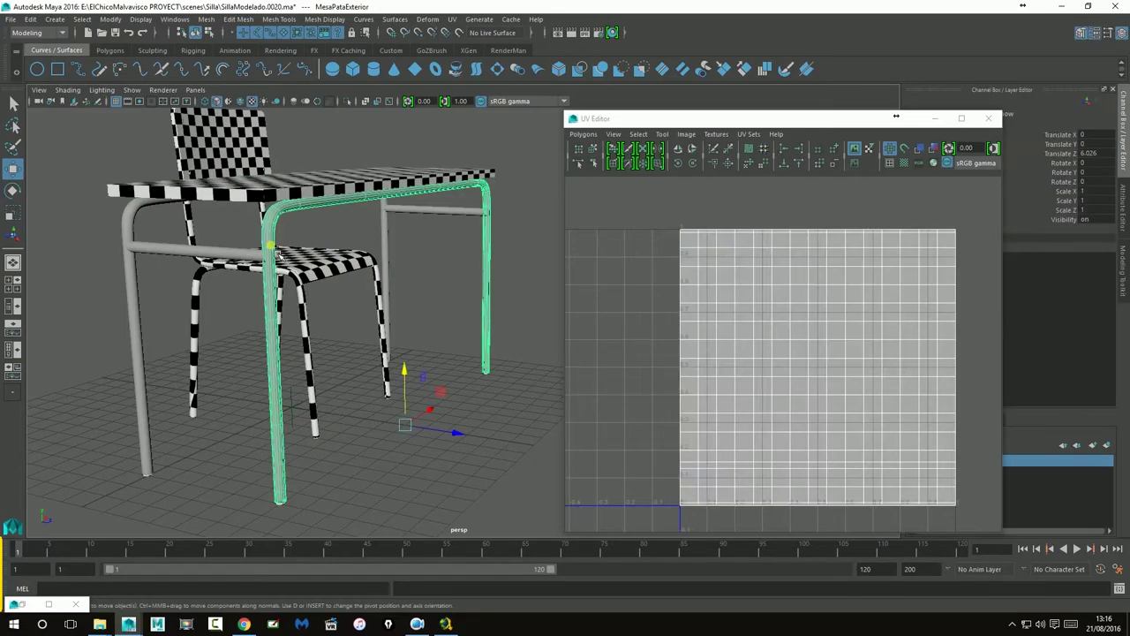
pyautogui.press('1')
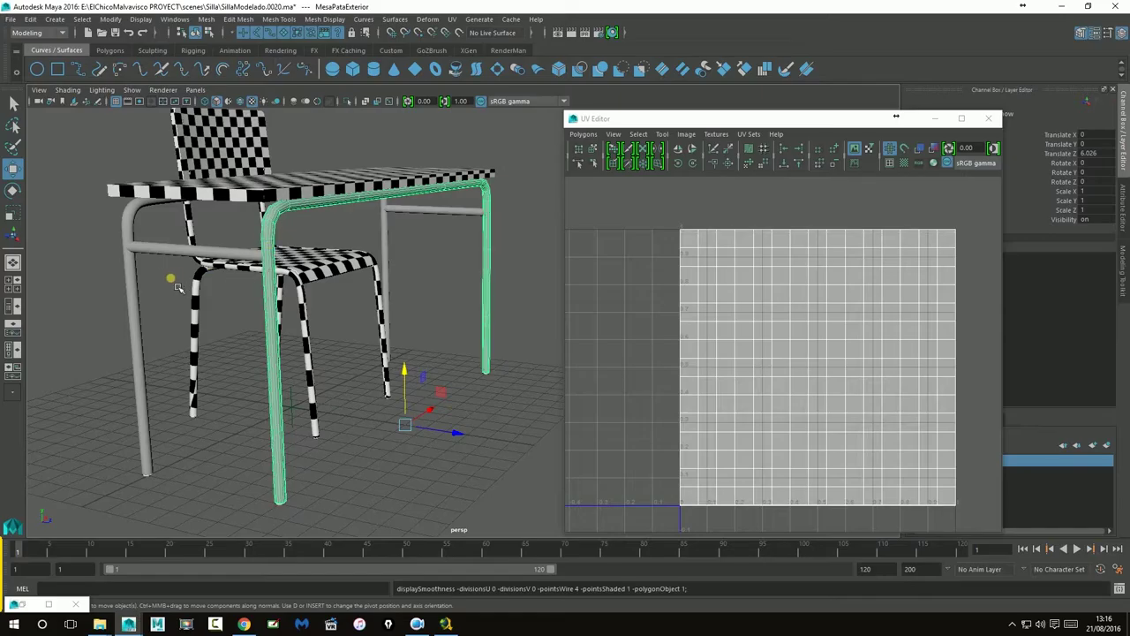
pyautogui.click(139, 311)
pyautogui.click(263, 250)
pyautogui.click(466, 215)
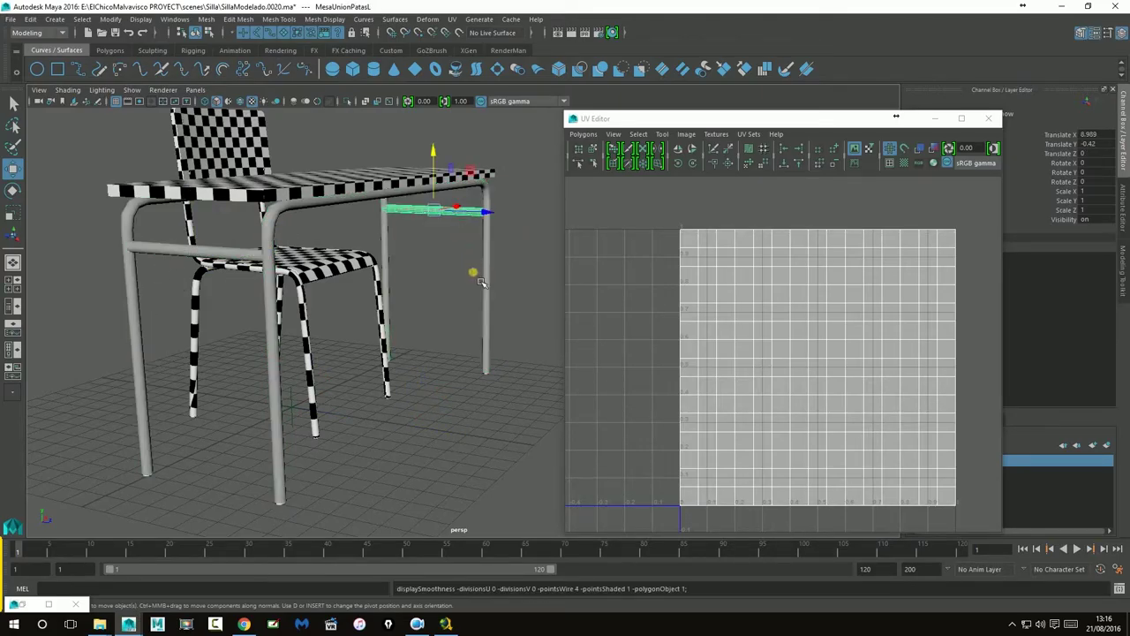
pyautogui.click(505, 267)
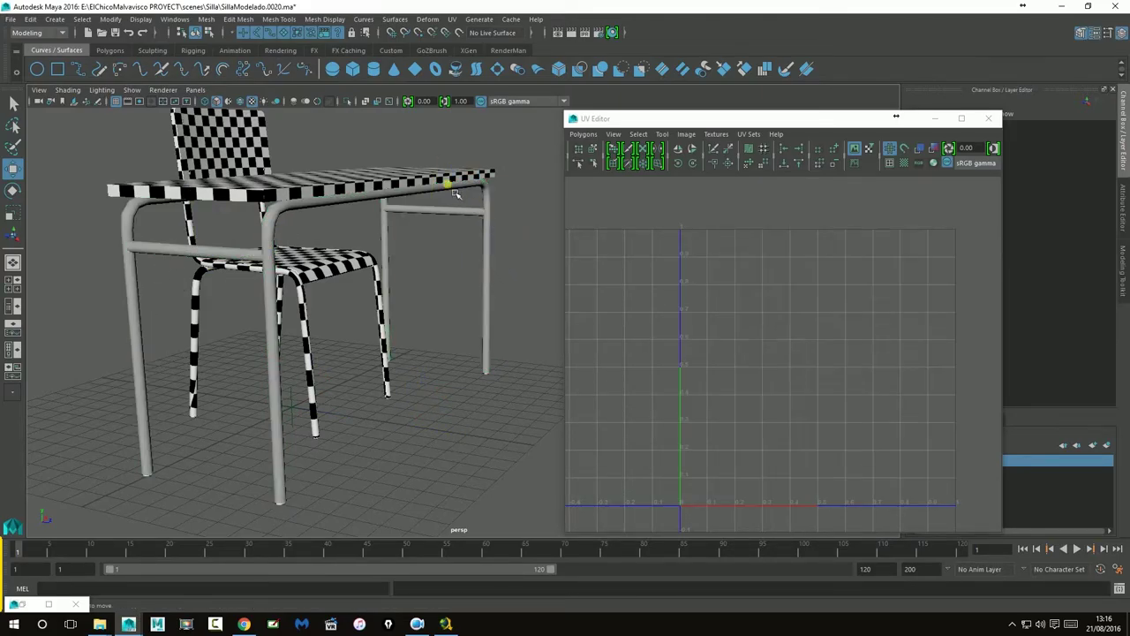
# - Isolate the outer leg frame MesaPataExterior, select all its edges and sew their UVs together
pyautogui.click(487, 245)
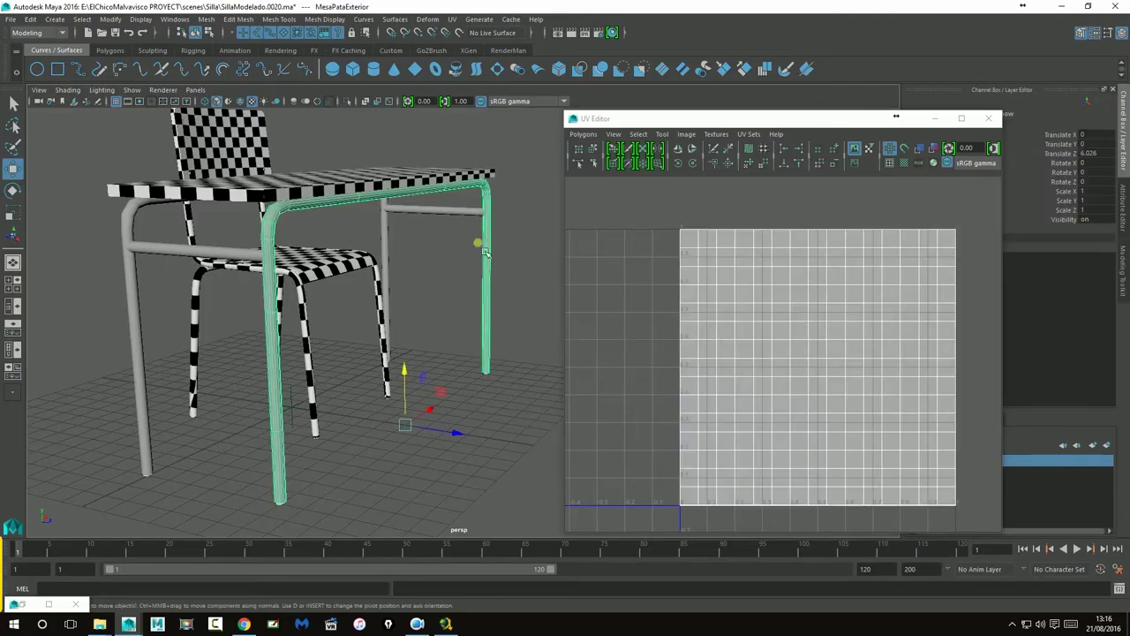
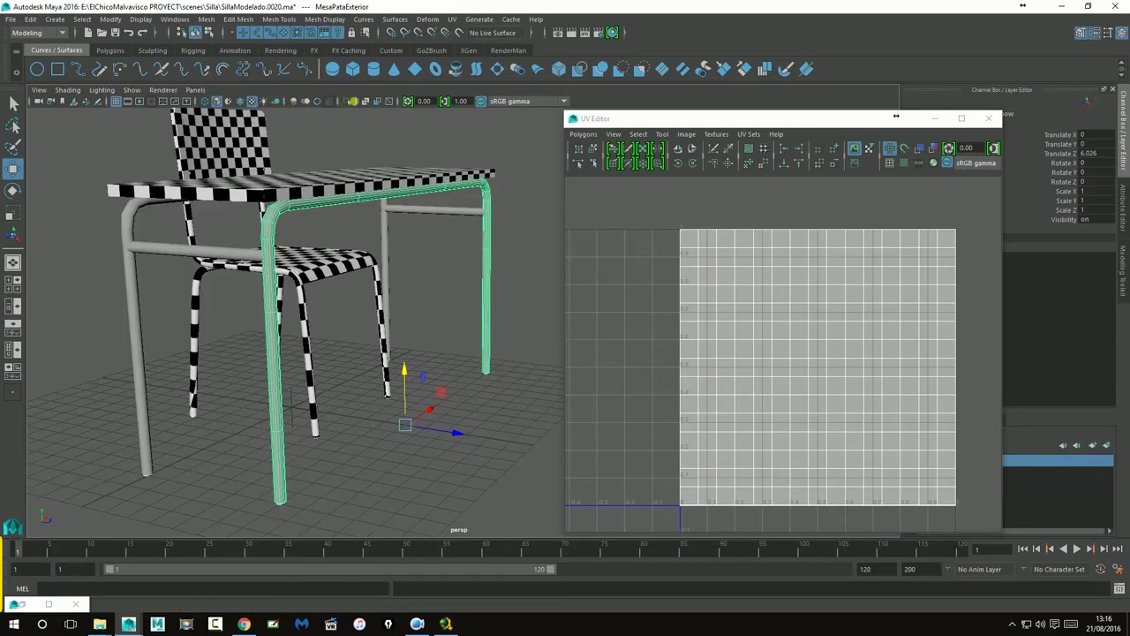
pyautogui.click(347, 101)
pyautogui.moveTo(418, 186); pyautogui.dragTo(417, 157, button='right')
pyautogui.moveTo(184, 144); pyautogui.dragTo(557, 552)
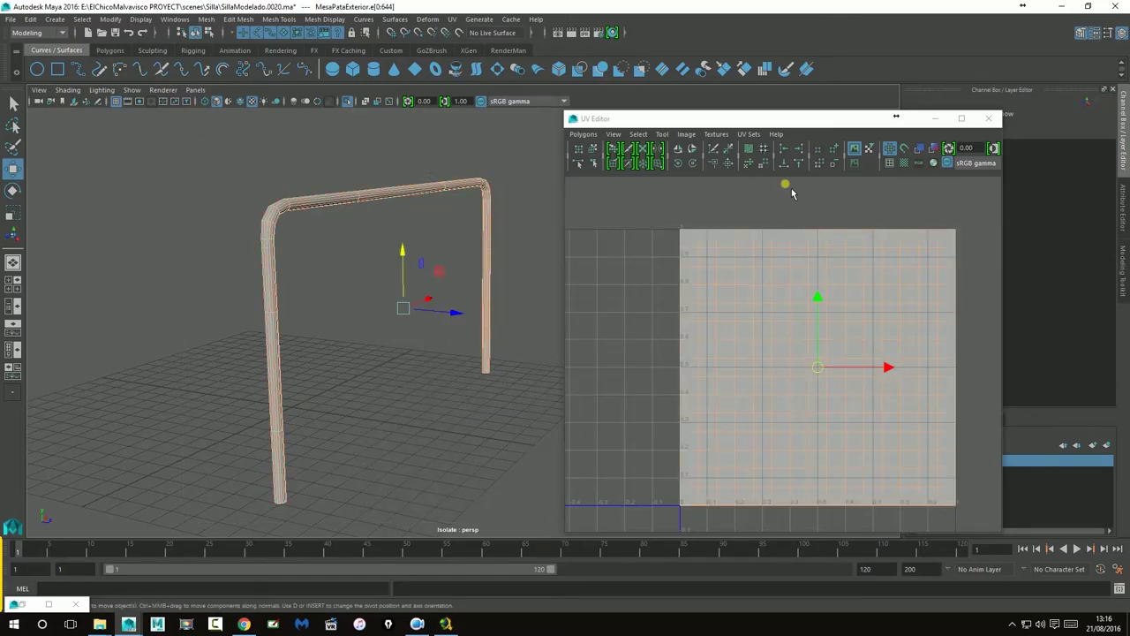
pyautogui.click(729, 164)
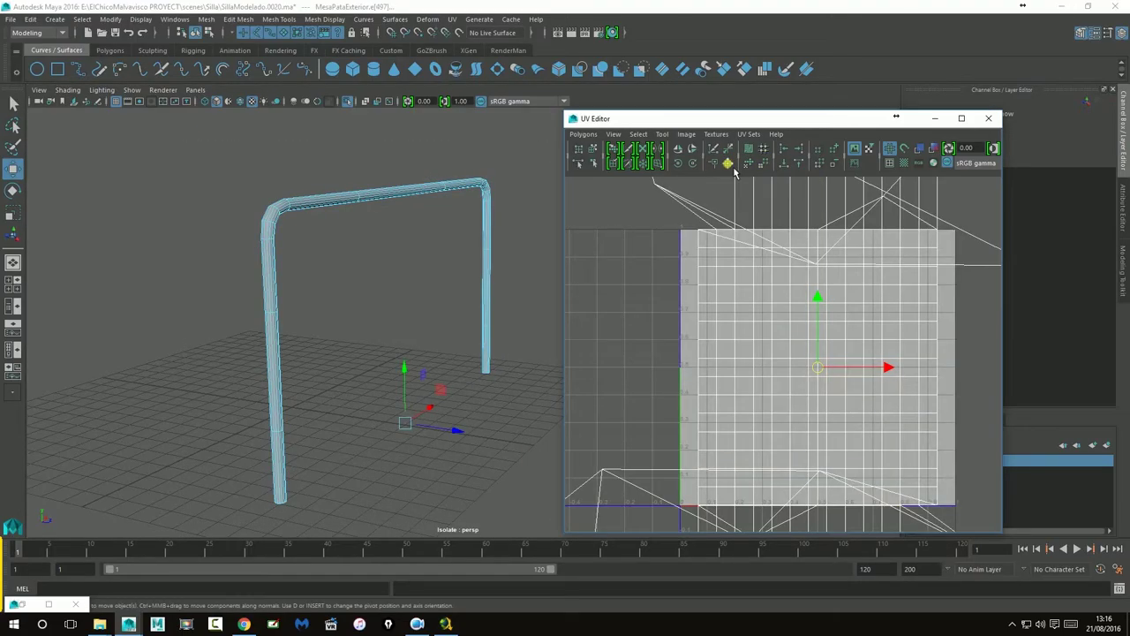
# - Select a lengthwise edge loop along the outer leg frame's tube and add the outer rim loop at one foot
pyautogui.keyDown('alt'); pyautogui.moveTo(347, 287); pyautogui.dragTo(673, 273); pyautogui.keyUp('alt')
pyautogui.rightClick(444, 254)
pyautogui.doubleClick(444, 256)
pyautogui.keyDown('alt'); pyautogui.moveTo(665, 265); pyautogui.dragTo(696, 265, button='right'); pyautogui.keyUp('alt')
pyautogui.keyDown('alt'); pyautogui.moveTo(416, 279); pyautogui.dragTo(348, 262); pyautogui.keyUp('alt')
pyautogui.keyDown('alt'); pyautogui.moveTo(239, 244); pyautogui.dragTo(310, 248, button='right'); pyautogui.keyUp('alt')
pyautogui.click(151, 217)
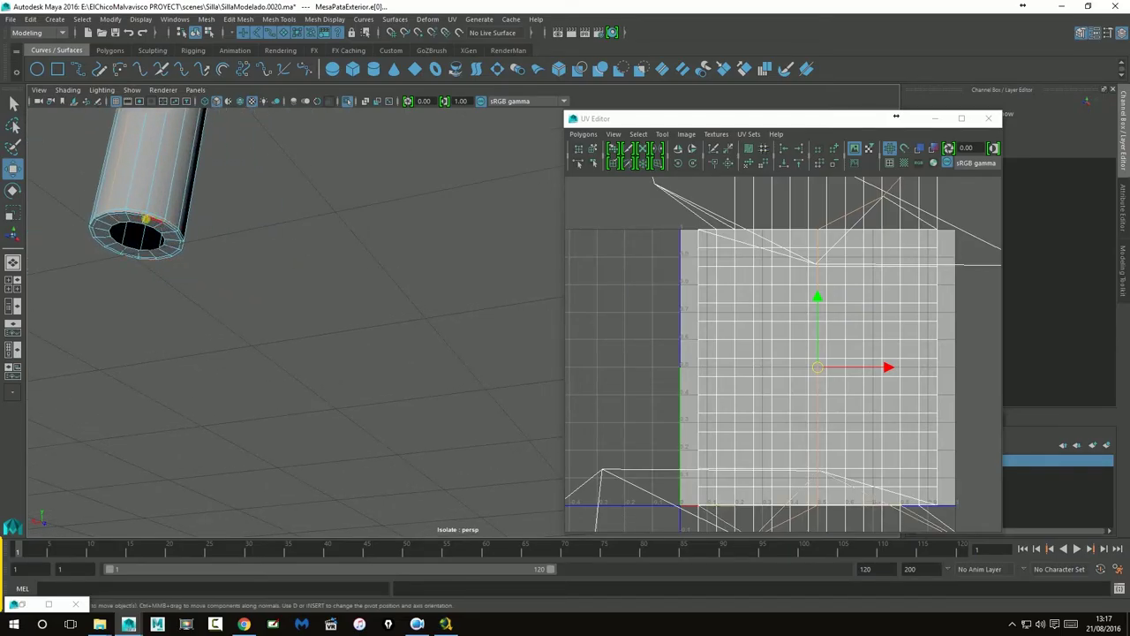
pyautogui.keyDown('shift'); pyautogui.doubleClick(127, 226); pyautogui.keyUp('shift')
pyautogui.keyDown('alt'); pyautogui.moveTo(147, 236); pyautogui.dragTo(194, 254, button='middle'); pyautogui.keyUp('alt')
pyautogui.keyDown('alt'); pyautogui.moveTo(194, 255); pyautogui.dragTo(305, 253, button='right'); pyautogui.keyUp('alt')
pyautogui.keyDown('alt'); pyautogui.moveTo(137, 205); pyautogui.dragTo(387, 320, button='middle'); pyautogui.keyUp('alt')
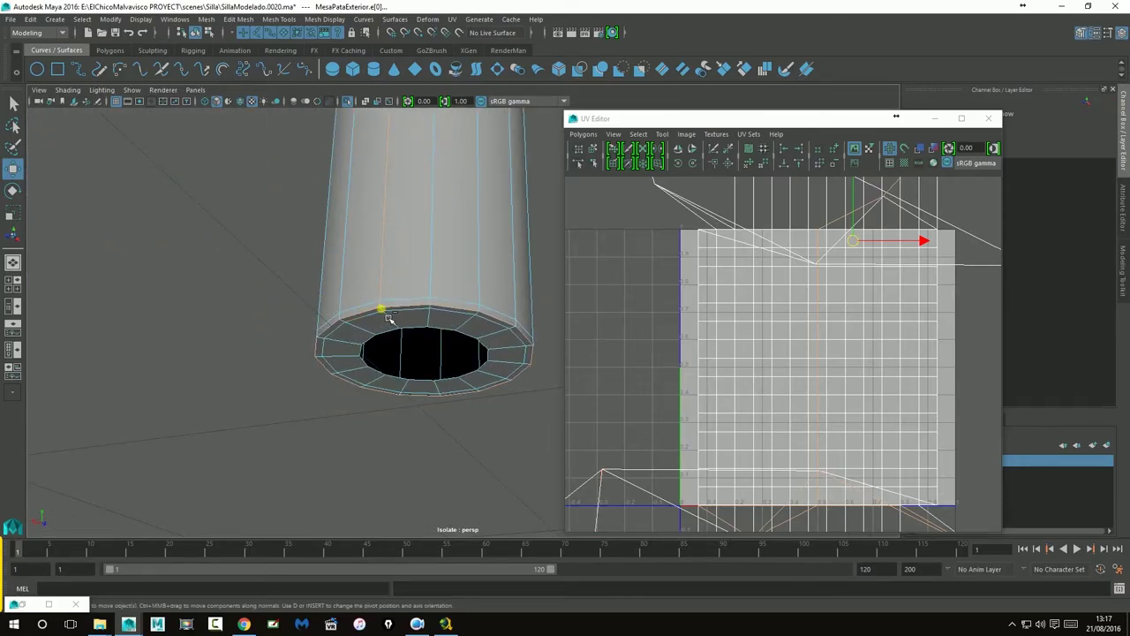
# - Add the matching rim edges at the leg frame's other foot to the seam selection
pyautogui.keyDown('alt'); pyautogui.moveTo(424, 320); pyautogui.dragTo(276, 312, button='right'); pyautogui.keyUp('alt')
pyautogui.keyDown('alt'); pyautogui.moveTo(273, 311); pyautogui.dragTo(1029, 334, button='middle'); pyautogui.keyUp('alt')
pyautogui.keyDown('alt'); pyautogui.moveTo(525, 377); pyautogui.dragTo(265, 372); pyautogui.keyUp('alt')
pyautogui.scroll(5, 264, 372)
pyautogui.keyDown('alt'); pyautogui.moveTo(232, 401); pyautogui.dragTo(439, 318, button='middle'); pyautogui.keyUp('alt')
pyautogui.scroll(4, 409, 268)
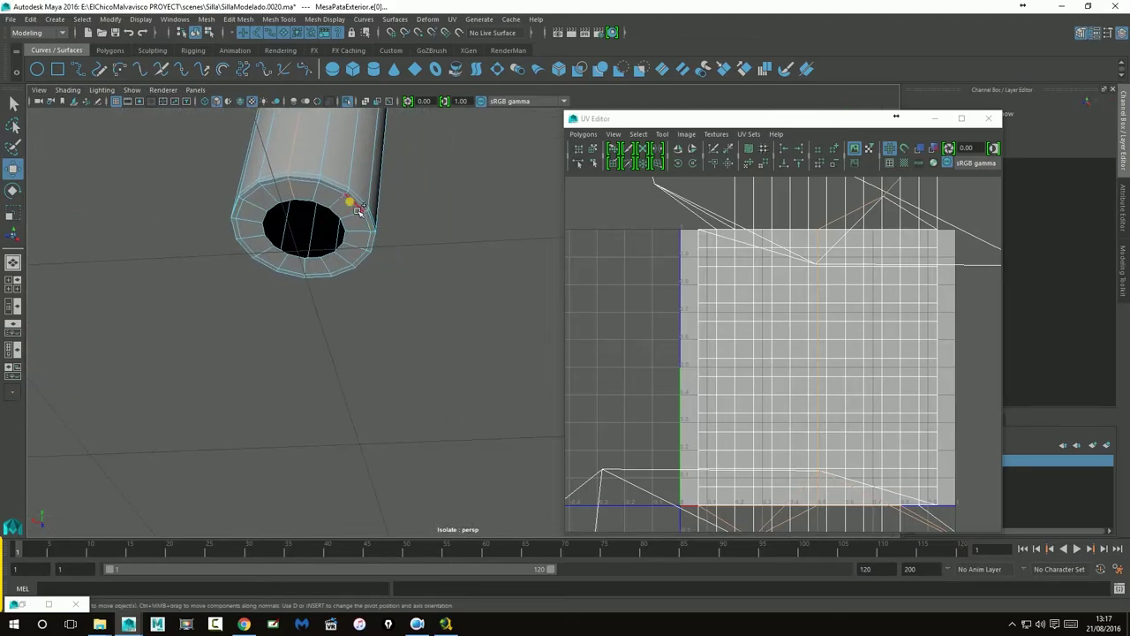
pyautogui.keyDown('shift'); pyautogui.click(362, 205); pyautogui.keyUp('shift')
pyautogui.keyDown('shift'); pyautogui.click(298, 201); pyautogui.keyUp('shift')
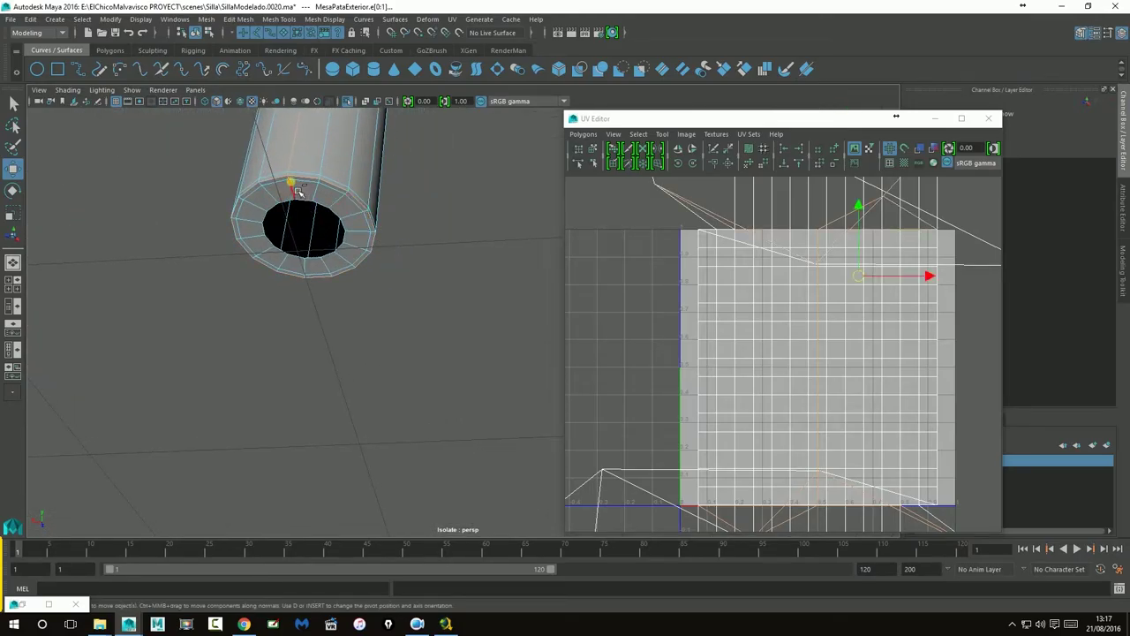
# - Cut the UVs along the selected seam edges and reselect the outer leg frame in object mode
pyautogui.keyDown('alt'); pyautogui.moveTo(421, 239); pyautogui.dragTo(251, 250, button='right'); pyautogui.keyUp('alt')
pyautogui.keyDown('alt'); pyautogui.moveTo(392, 250); pyautogui.dragTo(256, 385, button='middle'); pyautogui.keyUp('alt')
pyautogui.keyDown('alt'); pyautogui.moveTo(391, 297); pyautogui.dragTo(354, 248, button='right'); pyautogui.keyUp('alt')
pyautogui.keyDown('alt'); pyautogui.moveTo(440, 244); pyautogui.dragTo(120, 314, button='middle'); pyautogui.keyUp('alt')
pyautogui.scroll(-5, 427, 284)
pyautogui.keyDown('alt'); pyautogui.moveTo(424, 284); pyautogui.dragTo(430, 328); pyautogui.keyUp('alt')
pyautogui.moveTo(396, 253); pyautogui.dragTo(446, 236, button='right')
pyautogui.click(451, 254)
# - Select all the outer leg frame's UVs and unfold them
pyautogui.moveTo(741, 295); pyautogui.dragTo(796, 299, button='right')
pyautogui.scroll(-4, 790, 309)
pyautogui.scroll(-4, 790, 309)
pyautogui.moveTo(712, 256); pyautogui.dragTo(906, 487)
pyautogui.click(755, 167)
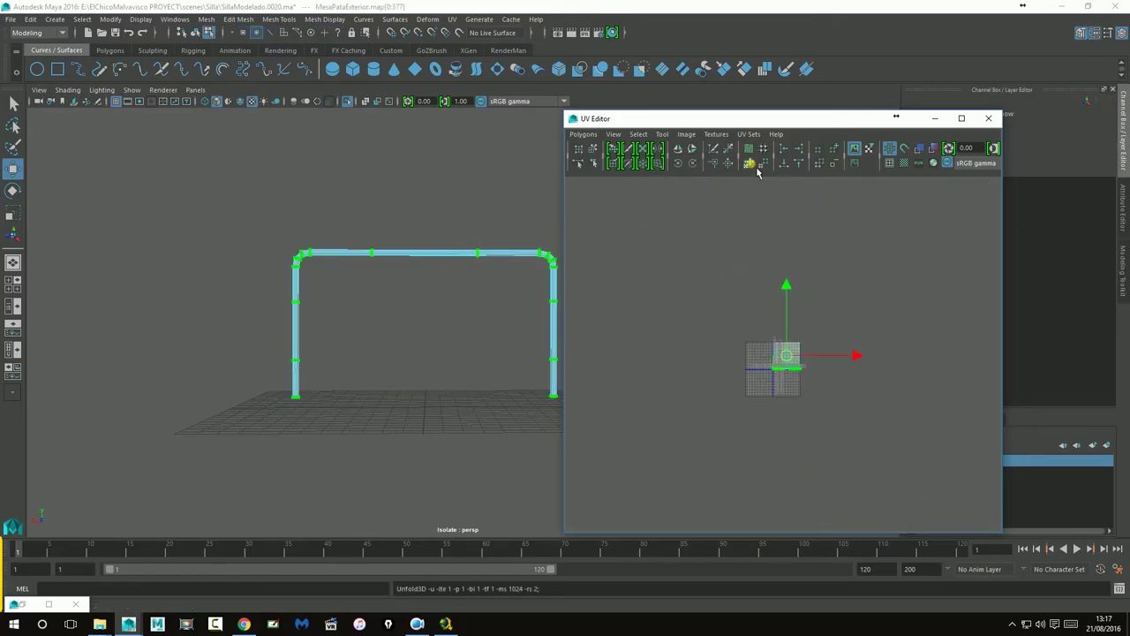
# - Select the leg frame's unfolded UV shells and move them up against the upper border of the 0–1 square
pyautogui.scroll(9, 840, 388)
pyautogui.keyDown('alt'); pyautogui.moveTo(873, 468); pyautogui.dragTo(817, 252, button='middle'); pyautogui.keyUp('alt')
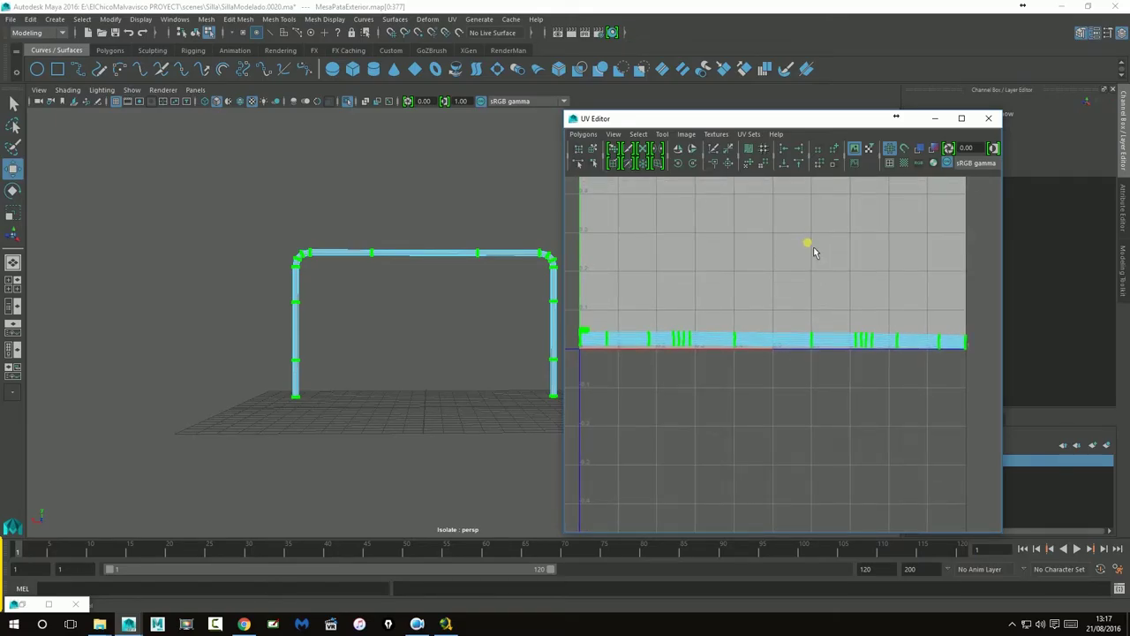
pyautogui.keyDown('alt'); pyautogui.moveTo(702, 286); pyautogui.dragTo(740, 405, button='middle'); pyautogui.keyUp('alt')
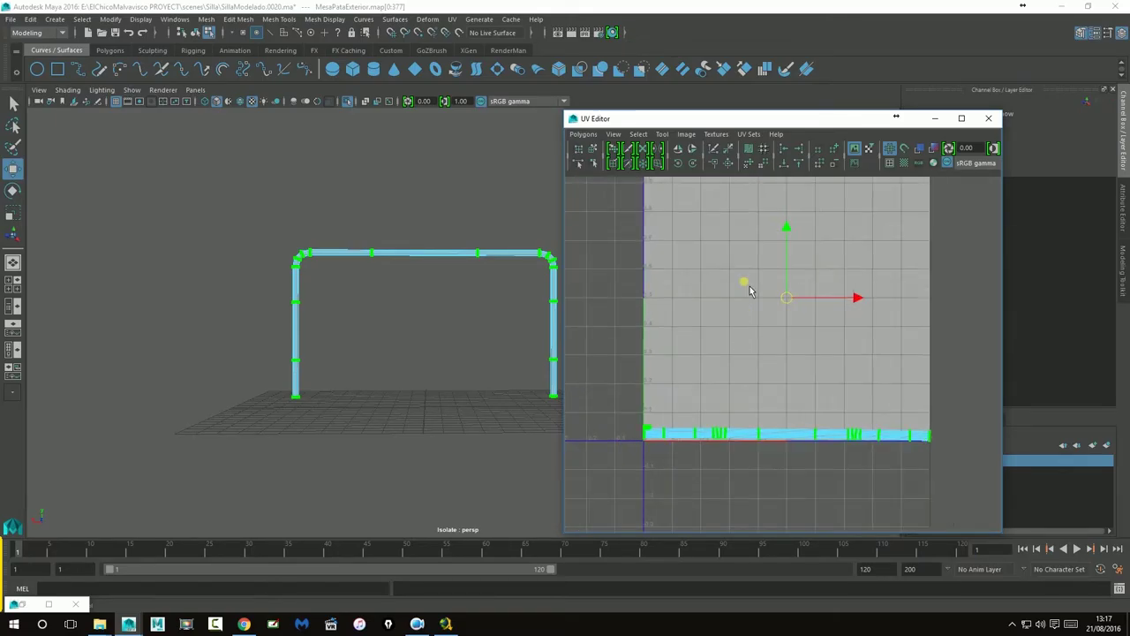
pyautogui.moveTo(603, 330); pyautogui.dragTo(968, 484)
pyautogui.moveTo(788, 363); pyautogui.dragTo(790, 137)
pyautogui.keyDown('alt'); pyautogui.moveTo(804, 210); pyautogui.dragTo(799, 298, button='middle'); pyautogui.keyUp('alt')
pyautogui.moveTo(783, 234); pyautogui.dragTo(778, 190)
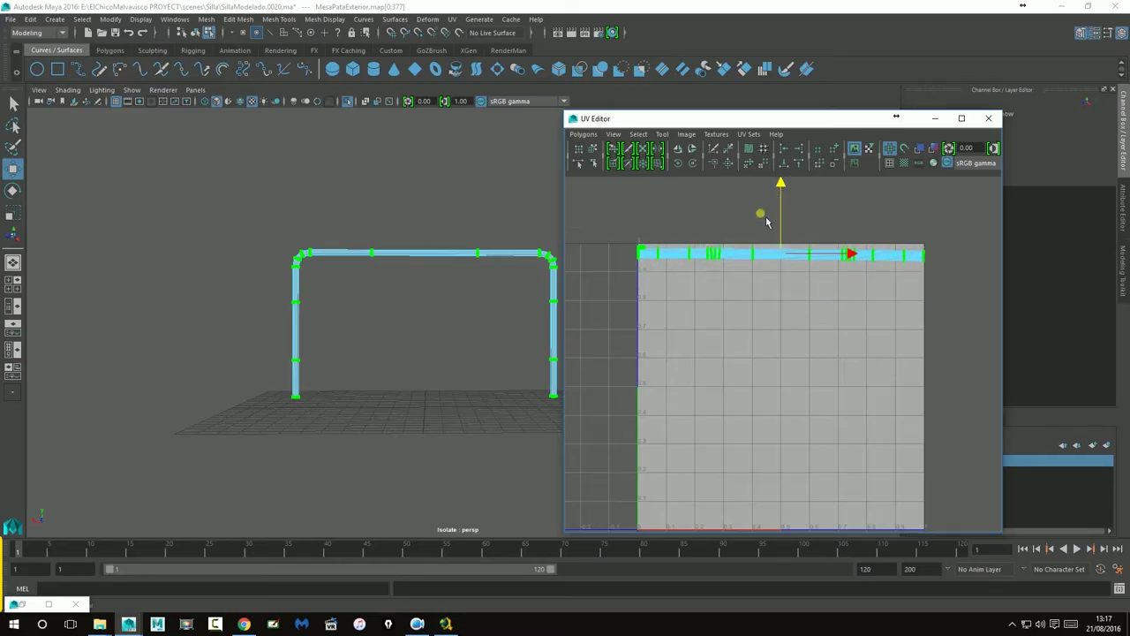
# - Return to object mode, isolate the desk's inner leg frame in the viewport and switch it to edge selection
pyautogui.moveTo(450, 260); pyautogui.dragTo(477, 232, button='right')
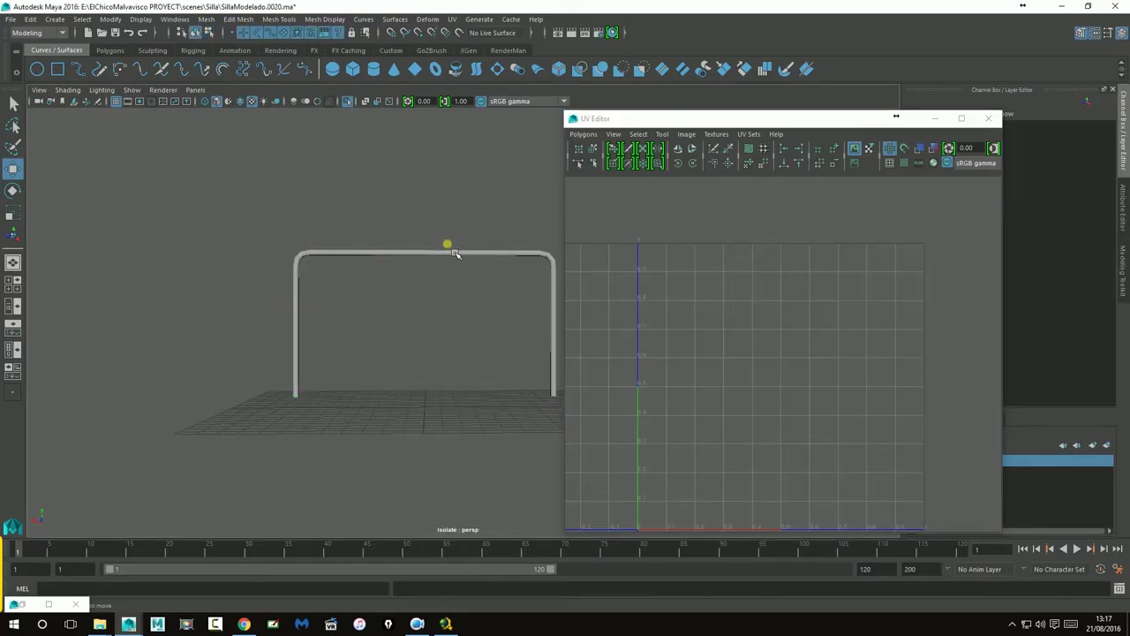
pyautogui.click(344, 100)
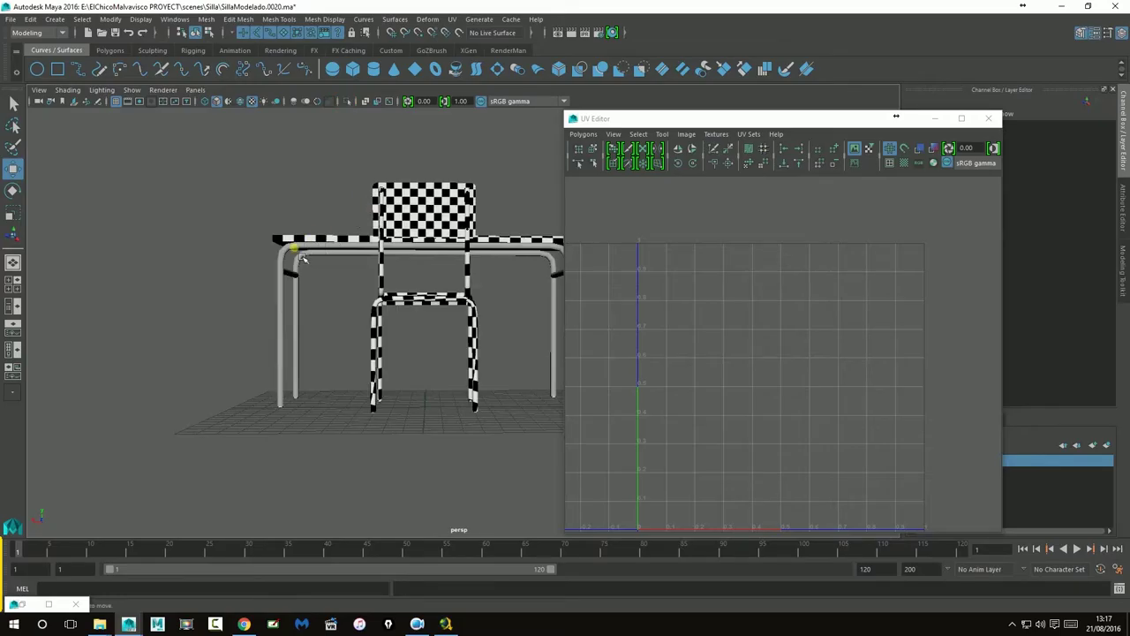
pyautogui.click(302, 257)
pyautogui.moveTo(330, 298)
pyautogui.keyDown('alt'); pyautogui.mouseDown()
pyautogui.moveTo(343, 308)
pyautogui.moveTo(333, 312)
pyautogui.mouseUp(); pyautogui.keyUp('alt')
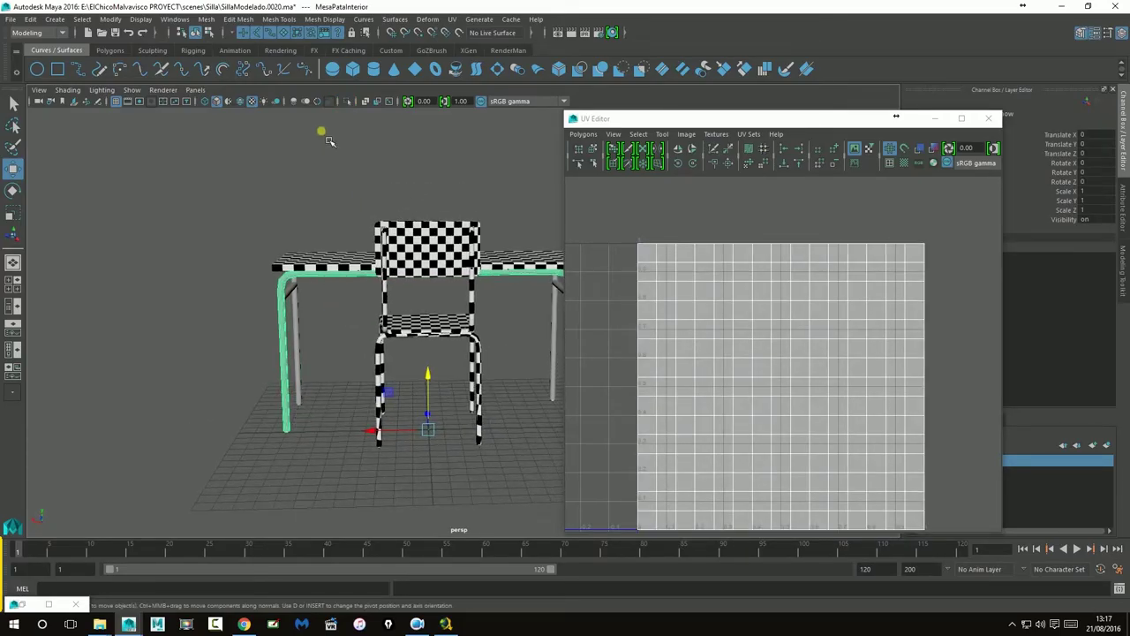
pyautogui.click(348, 102)
pyautogui.keyDown('alt'); pyautogui.moveTo(367, 302); pyautogui.dragTo(461, 311); pyautogui.keyUp('alt')
pyautogui.moveTo(504, 266); pyautogui.dragTo(509, 232, button='right')
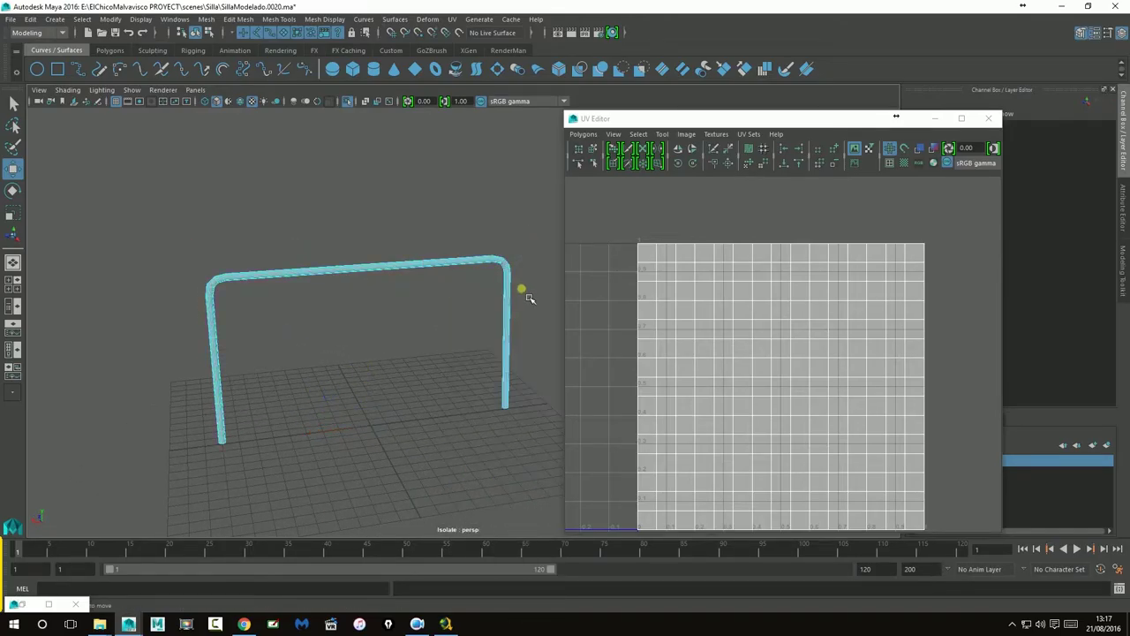
# - Select the edge loop running lengthwise along the inner leg frame
pyautogui.keyDown('alt'); pyautogui.moveTo(522, 288); pyautogui.dragTo(411, 276, button='middle'); pyautogui.keyUp('alt')
pyautogui.keyDown('alt'); pyautogui.moveTo(411, 276); pyautogui.dragTo(795, 323, button='right'); pyautogui.keyUp('alt')
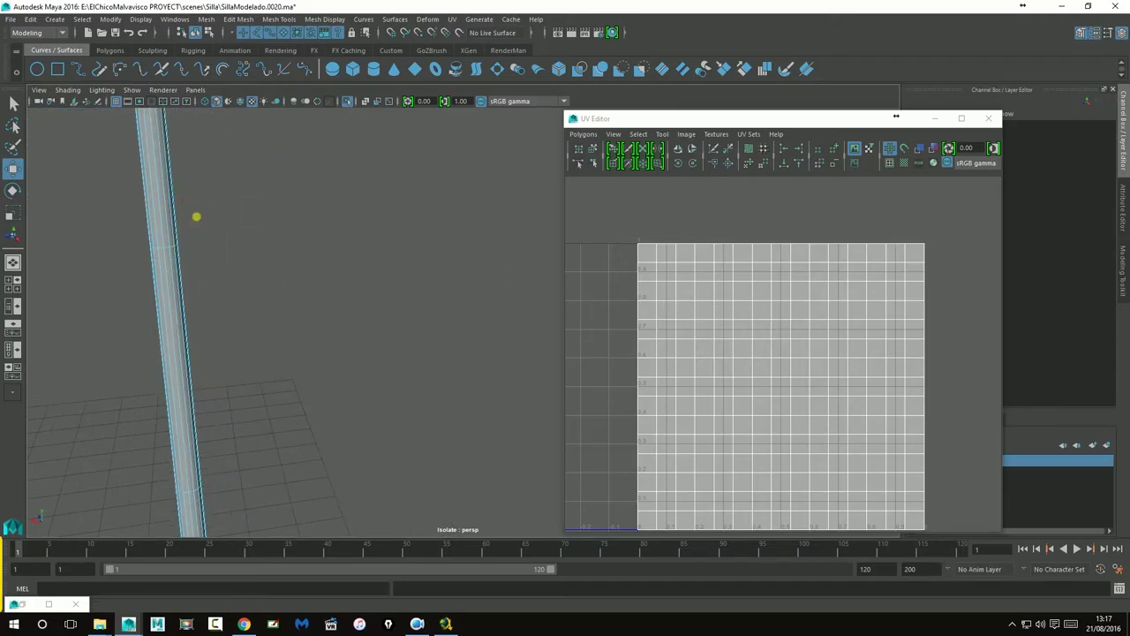
pyautogui.keyDown('alt'); pyautogui.moveTo(196, 217); pyautogui.dragTo(234, 251, button='middle'); pyautogui.keyUp('alt')
pyautogui.doubleClick(207, 242)
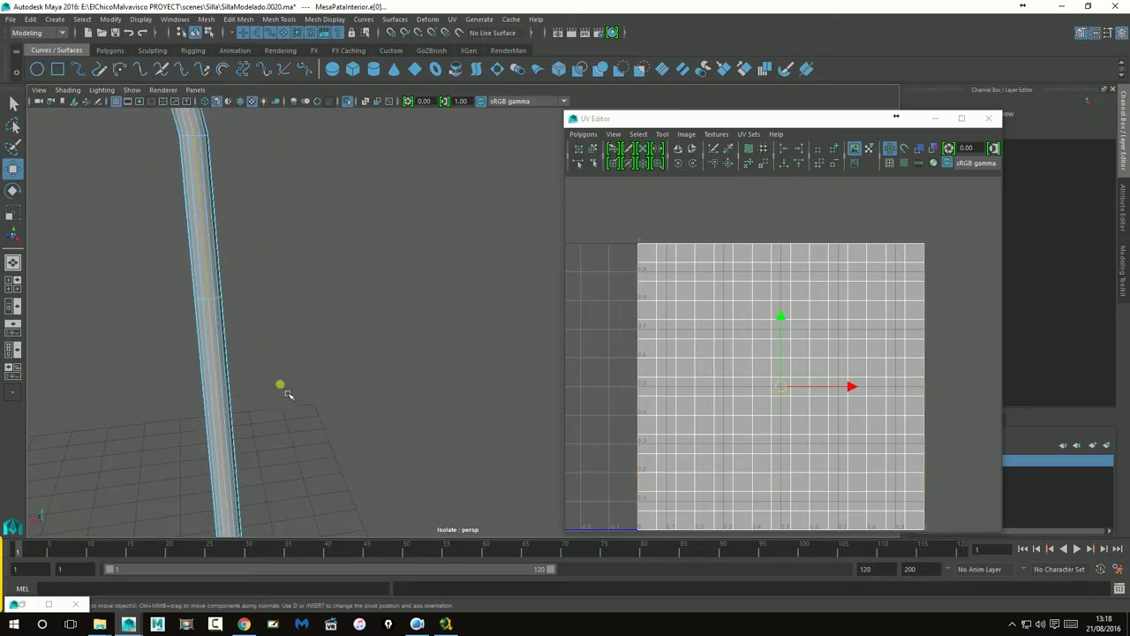
# - Add the outer rim edge loop at the inner leg frame's foot to the selection and try to cut the UVs there
pyautogui.keyDown('alt'); pyautogui.moveTo(283, 389); pyautogui.dragTo(319, 163, button='middle'); pyautogui.keyUp('alt')
pyautogui.scroll(5, 320, 372)
pyautogui.keyDown('alt'); pyautogui.moveTo(263, 369); pyautogui.dragTo(385, 306); pyautogui.keyUp('alt')
pyautogui.scroll(3, 378, 298)
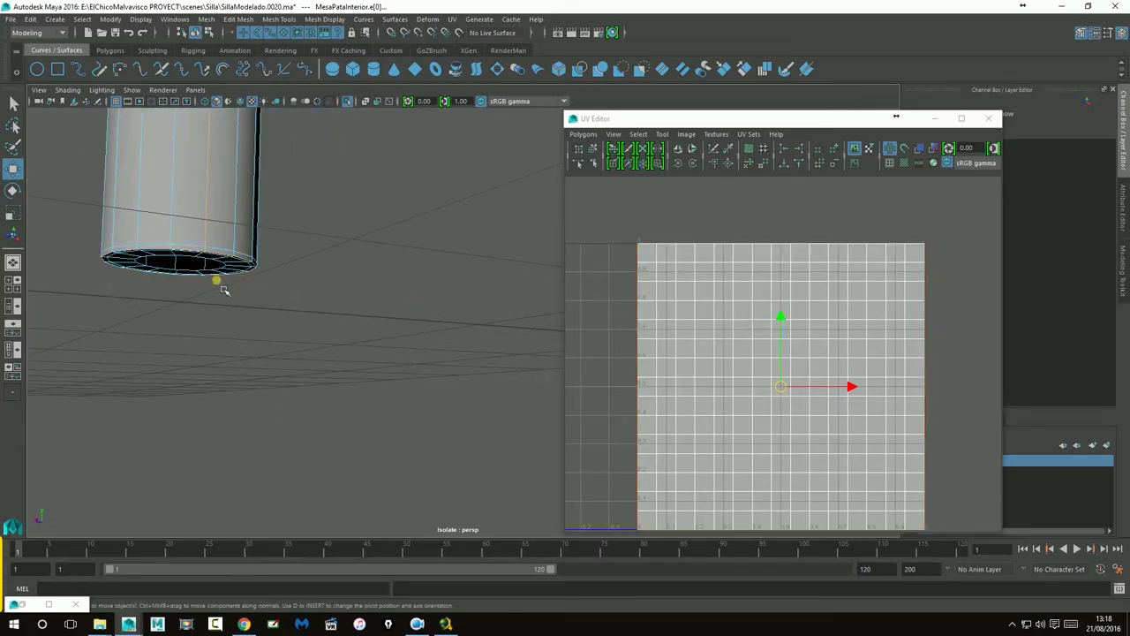
pyautogui.keyDown('alt'); pyautogui.moveTo(216, 276); pyautogui.dragTo(411, 315); pyautogui.keyUp('alt')
pyautogui.scroll(3, 414, 314)
pyautogui.scroll(1, 423, 321)
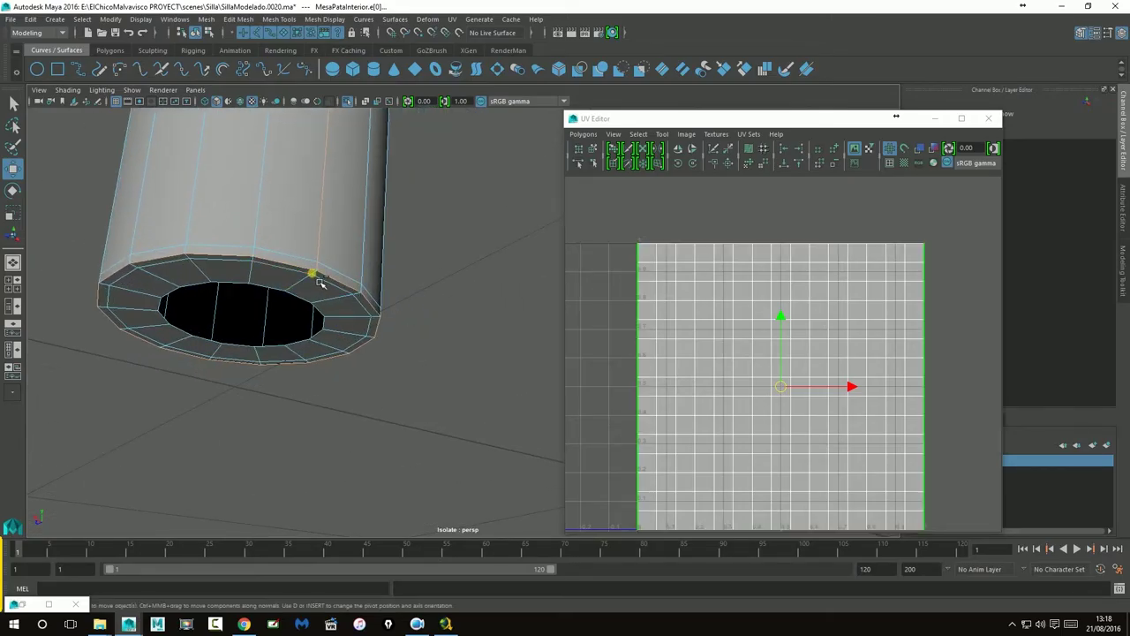
pyautogui.scroll(-8, 322, 306)
pyautogui.keyDown('alt'); pyautogui.moveTo(321, 307); pyautogui.dragTo(356, 318); pyautogui.keyUp('alt')
pyautogui.scroll(4, 612, 292)
pyautogui.keyDown('alt'); pyautogui.moveTo(356, 318); pyautogui.dragTo(406, 319, button='right'); pyautogui.keyUp('alt')
pyautogui.keyDown('alt'); pyautogui.moveTo(305, 320); pyautogui.dragTo(372, 322); pyautogui.keyUp('alt')
pyautogui.keyDown('shift'); pyautogui.click(381, 230); pyautogui.keyUp('shift')
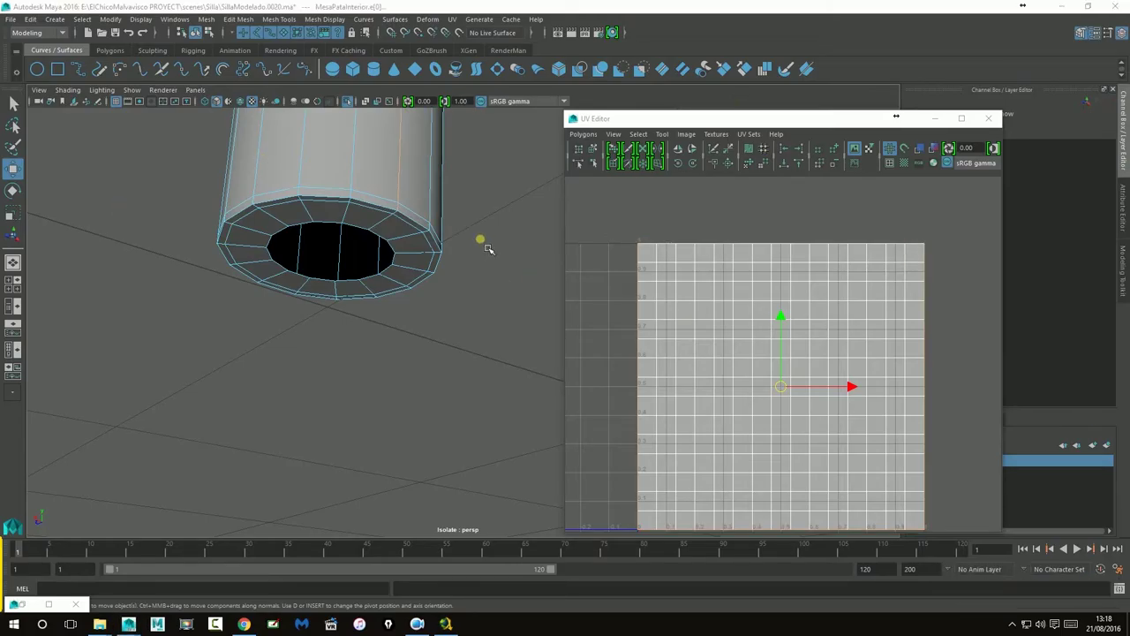
pyautogui.click(429, 231)
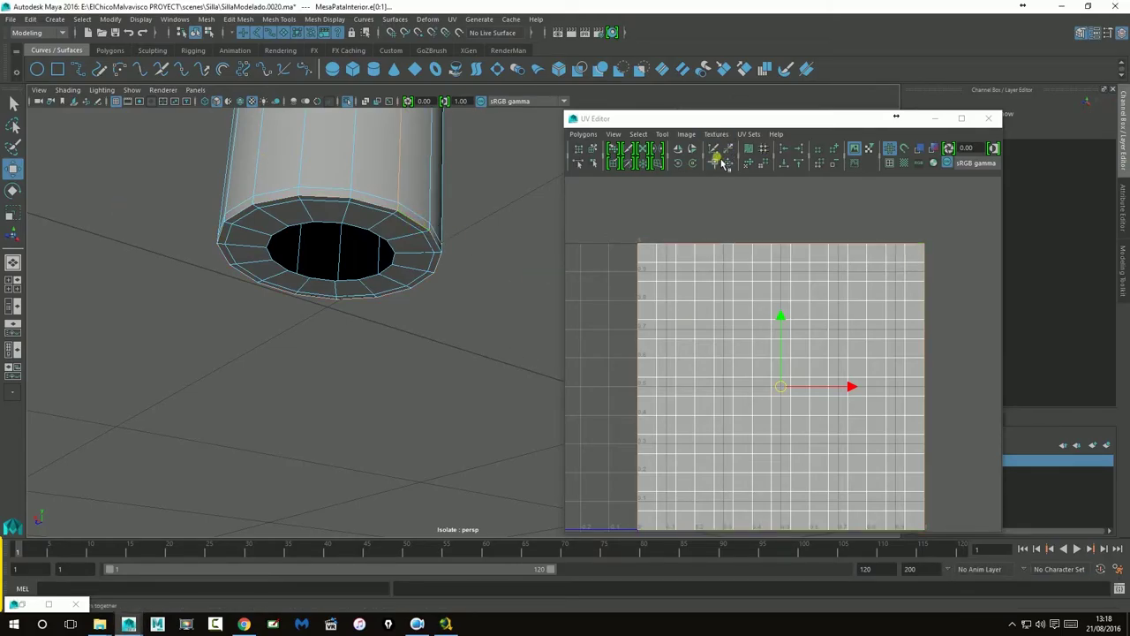
pyautogui.click(720, 156)
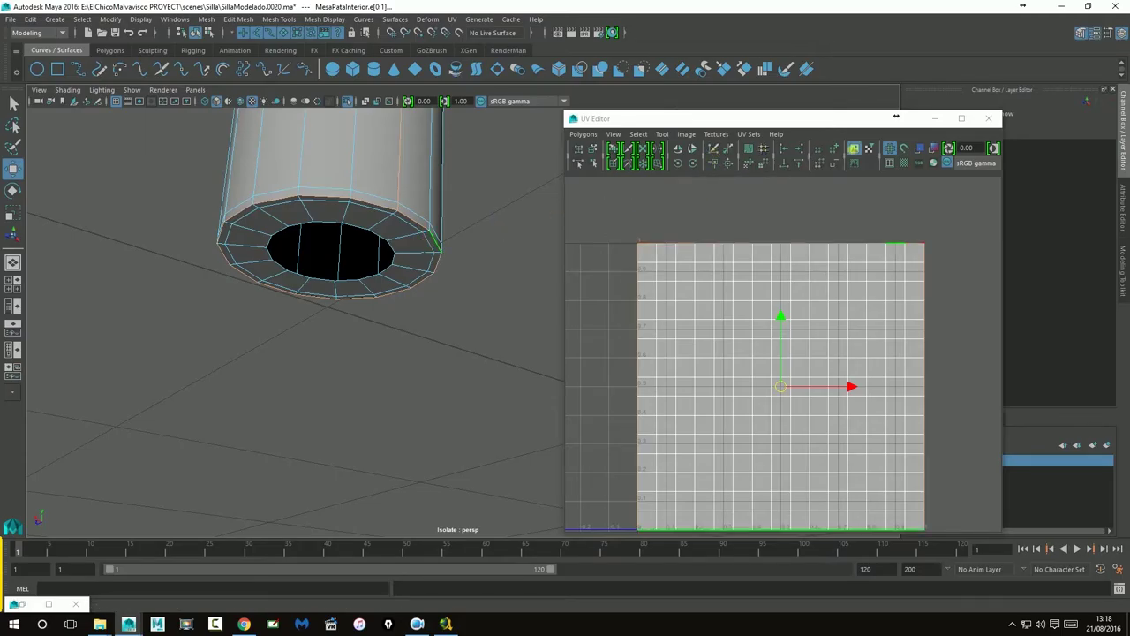
# - Turn on the texture border display, then select all edges of the inner leg frame and sew their UVs together
pyautogui.click(892, 164)
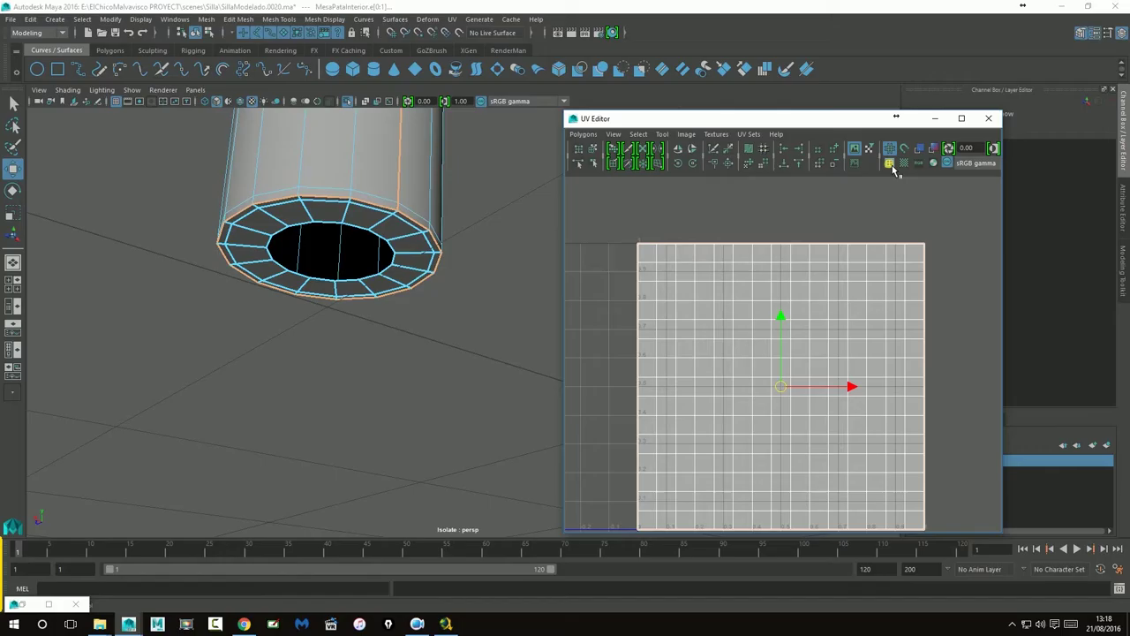
pyautogui.scroll(-10, 484, 221)
pyautogui.scroll(1, 484, 221)
pyautogui.keyDown('alt'); pyautogui.moveTo(484, 222); pyautogui.dragTo(252, 246, button='middle'); pyautogui.keyUp('alt')
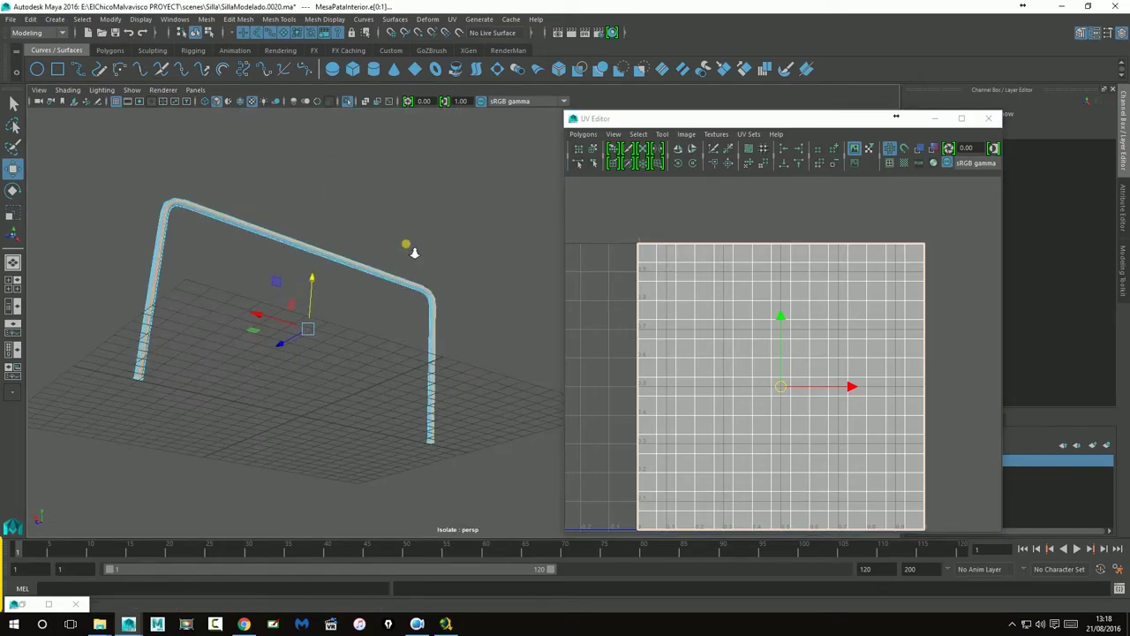
pyautogui.keyDown('alt'); pyautogui.moveTo(412, 251); pyautogui.dragTo(319, 248, button='right'); pyautogui.keyUp('alt')
pyautogui.moveTo(186, 201); pyautogui.dragTo(493, 485)
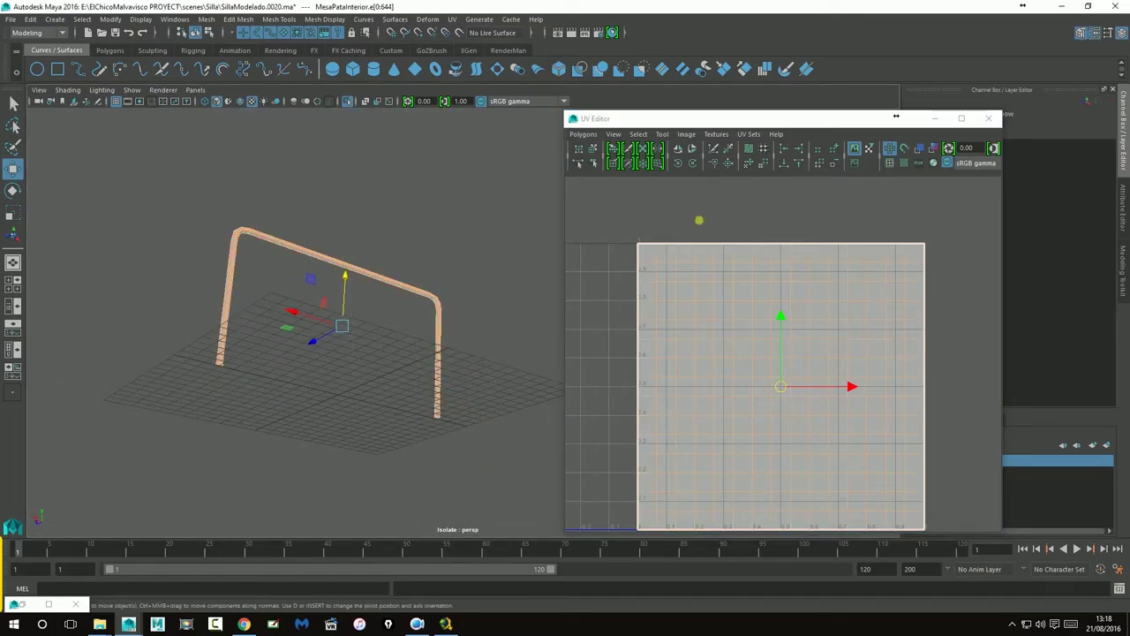
pyautogui.click(728, 165)
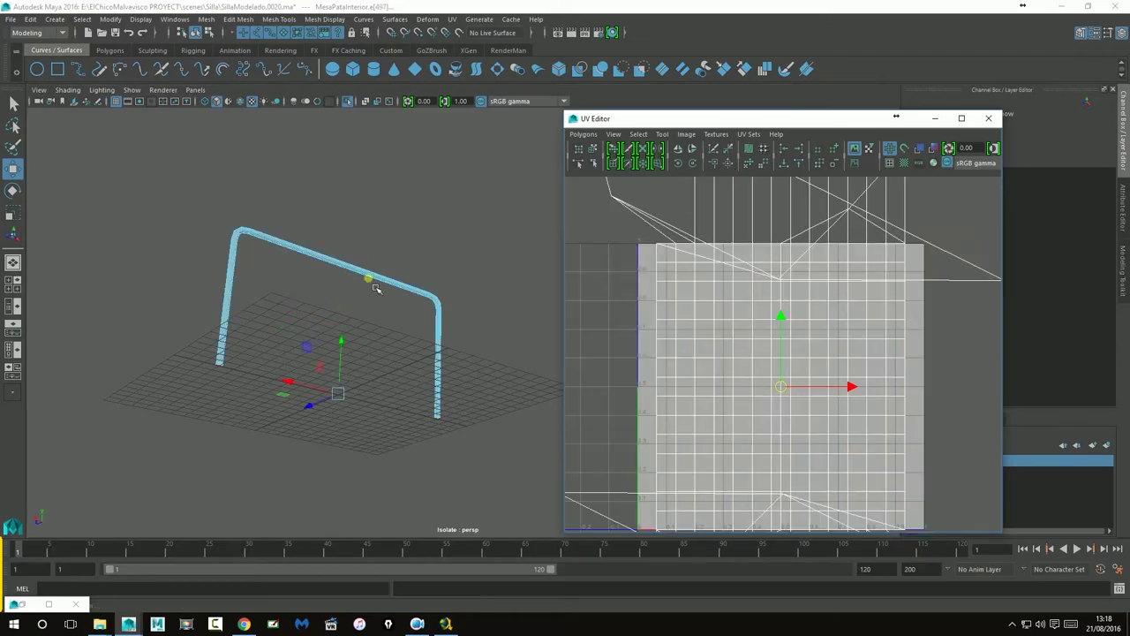
# - Select the inner leg frame's lengthwise edge loop again and add the rim edges at its first foot as seams
pyautogui.keyDown('alt'); pyautogui.moveTo(248, 265); pyautogui.dragTo(274, 263, button='middle'); pyautogui.keyUp('alt')
pyautogui.keyDown('alt'); pyautogui.moveTo(236, 299); pyautogui.dragTo(570, 313, button='right'); pyautogui.keyUp('alt')
pyautogui.keyDown('alt'); pyautogui.moveTo(274, 305); pyautogui.dragTo(436, 323, button='middle'); pyautogui.keyUp('alt')
pyautogui.keyDown('alt'); pyautogui.moveTo(435, 323); pyautogui.dragTo(536, 277); pyautogui.keyUp('alt')
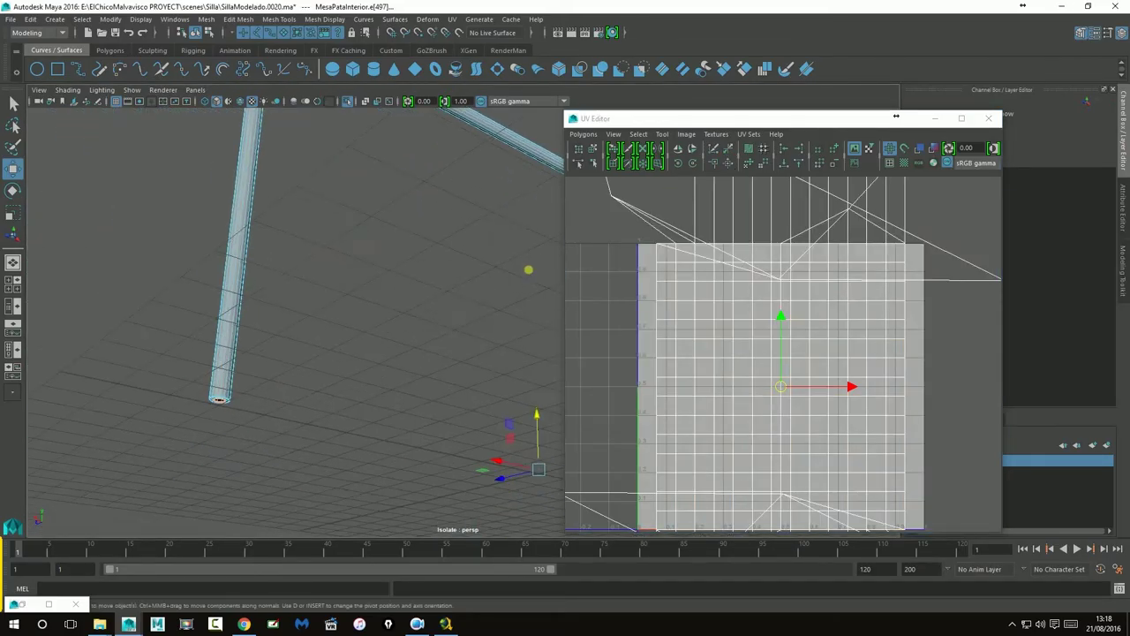
pyautogui.click(244, 348)
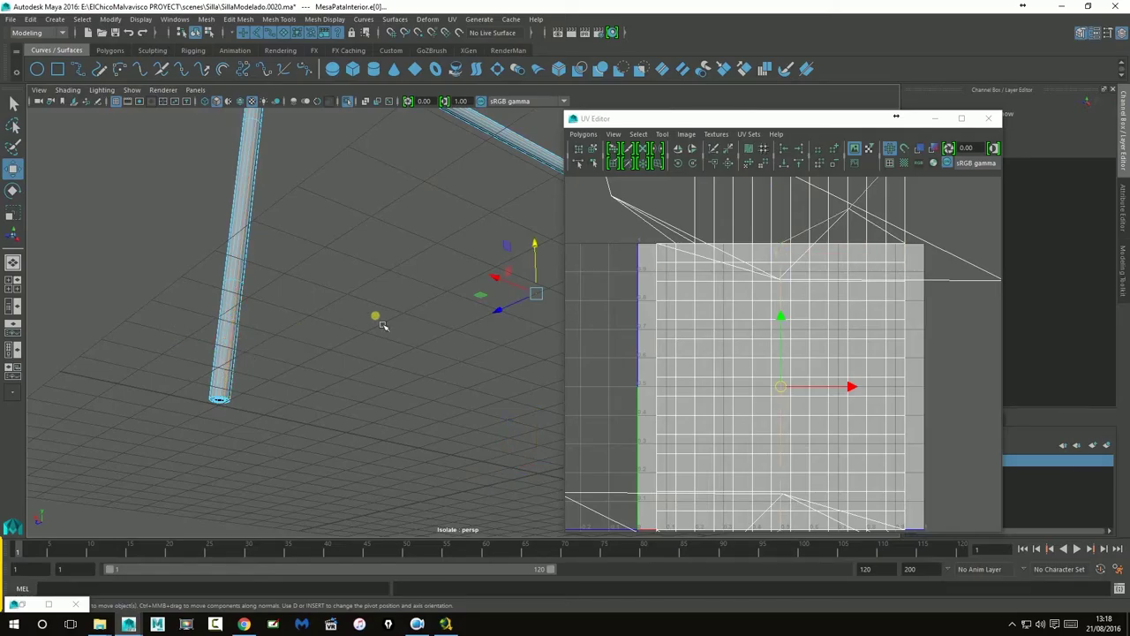
pyautogui.keyDown('alt'); pyautogui.moveTo(246, 396); pyautogui.dragTo(371, 389, button='right'); pyautogui.keyUp('alt')
pyautogui.keyDown('alt'); pyautogui.moveTo(348, 416); pyautogui.dragTo(396, 339, button='middle'); pyautogui.keyUp('alt')
pyautogui.keyDown('alt'); pyautogui.moveTo(173, 263); pyautogui.dragTo(234, 268, button='right'); pyautogui.keyUp('alt')
pyautogui.keyDown('alt'); pyautogui.moveTo(236, 271); pyautogui.dragTo(292, 287); pyautogui.keyUp('alt')
pyautogui.keyDown('shift'); pyautogui.click(291, 283); pyautogui.keyUp('shift')
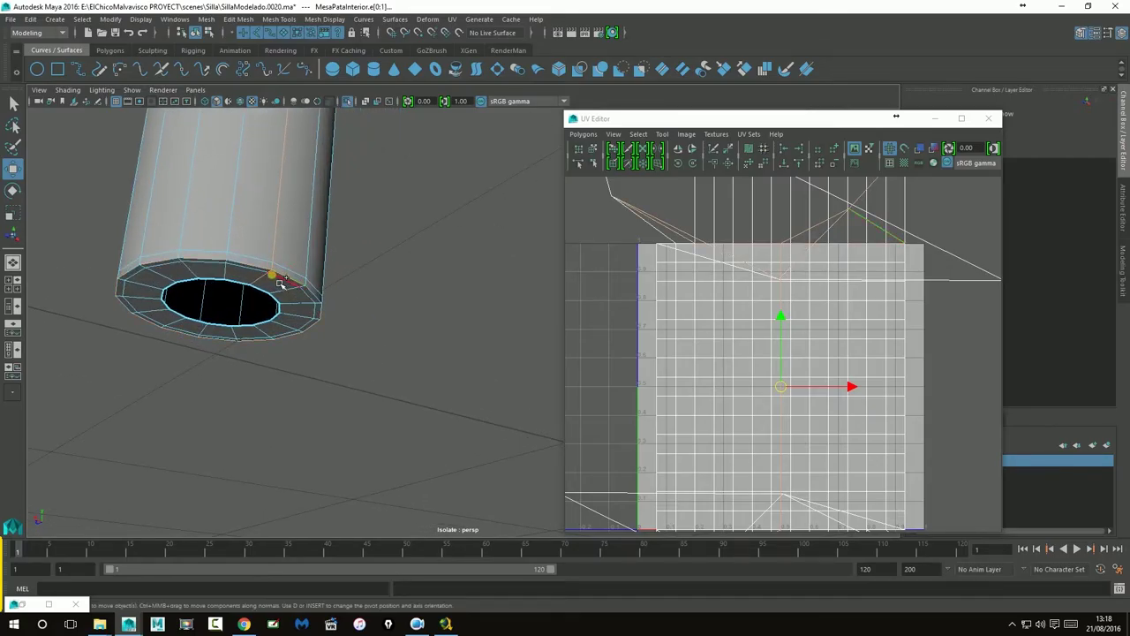
# - With the grid hidden, add the rim edges at the frame's other foot to the selection and cut the UVs along the seams
pyautogui.scroll(-12, 354, 295)
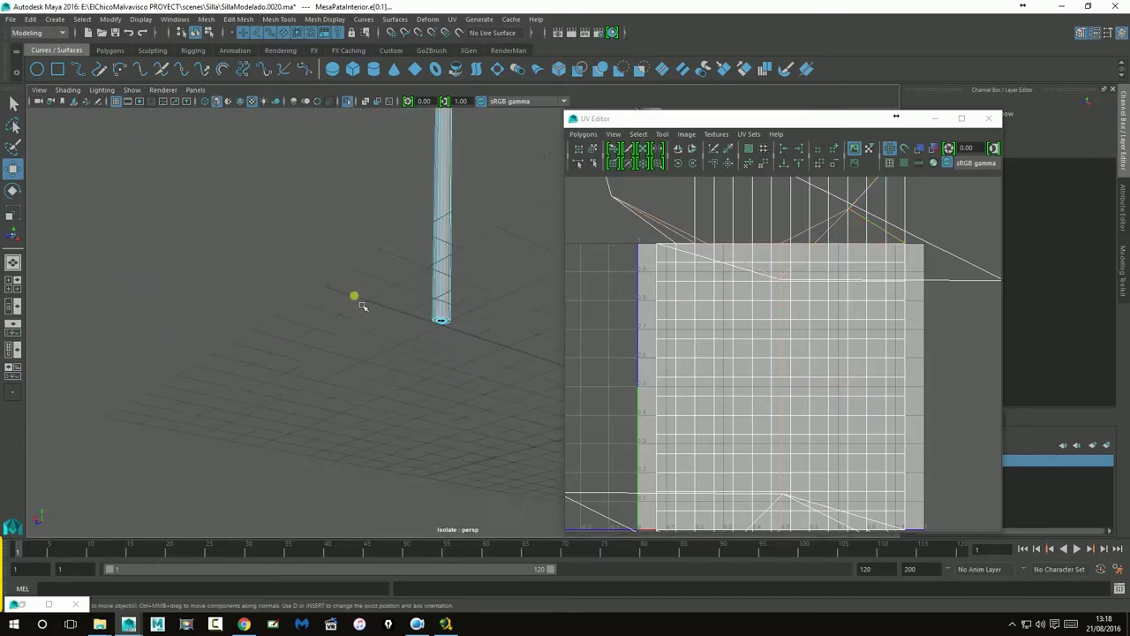
pyautogui.keyDown('alt'); pyautogui.moveTo(532, 301); pyautogui.dragTo(265, 315, button='middle'); pyautogui.keyUp('alt')
pyautogui.keyDown('alt'); pyautogui.moveTo(265, 315); pyautogui.dragTo(490, 369); pyautogui.keyUp('alt')
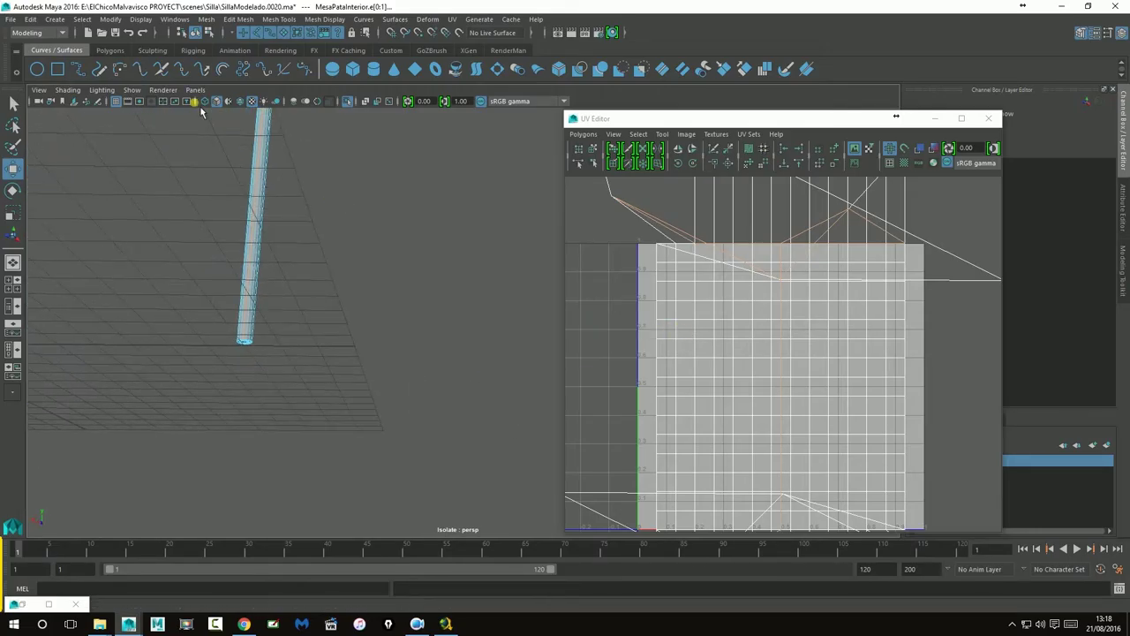
pyautogui.click(116, 100)
pyautogui.keyDown('alt'); pyautogui.moveTo(245, 336); pyautogui.dragTo(371, 262); pyautogui.keyUp('alt')
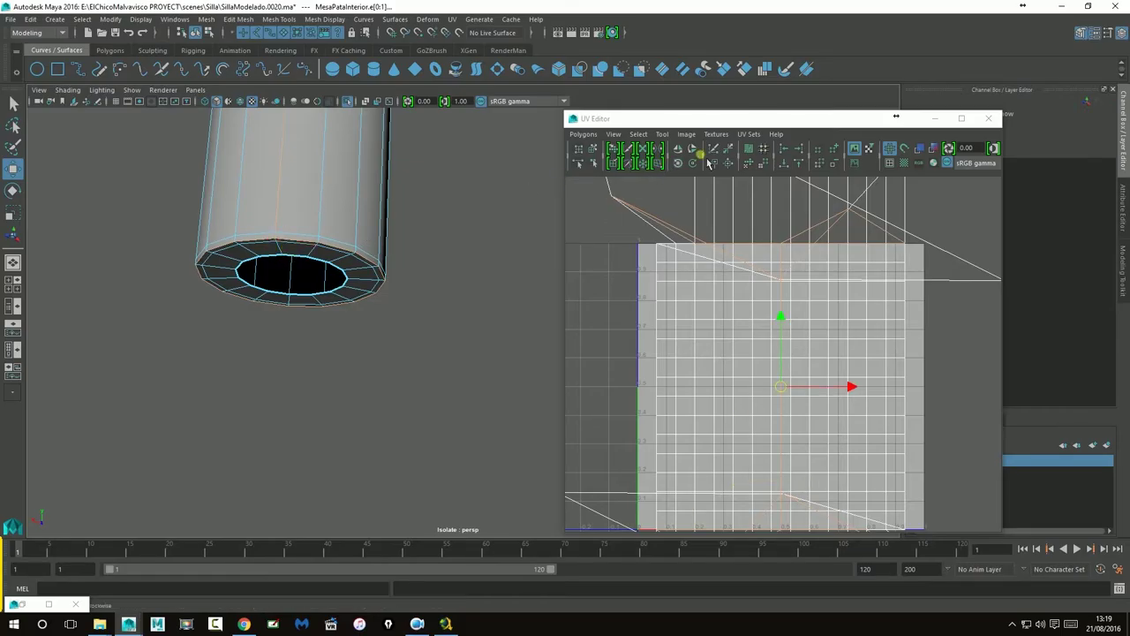
# - Select all the inner leg frame's UVs and unfold them
pyautogui.scroll(-5, 777, 282)
pyautogui.moveTo(782, 287); pyautogui.dragTo(783, 252, button='right')
pyautogui.moveTo(676, 239); pyautogui.dragTo(894, 512)
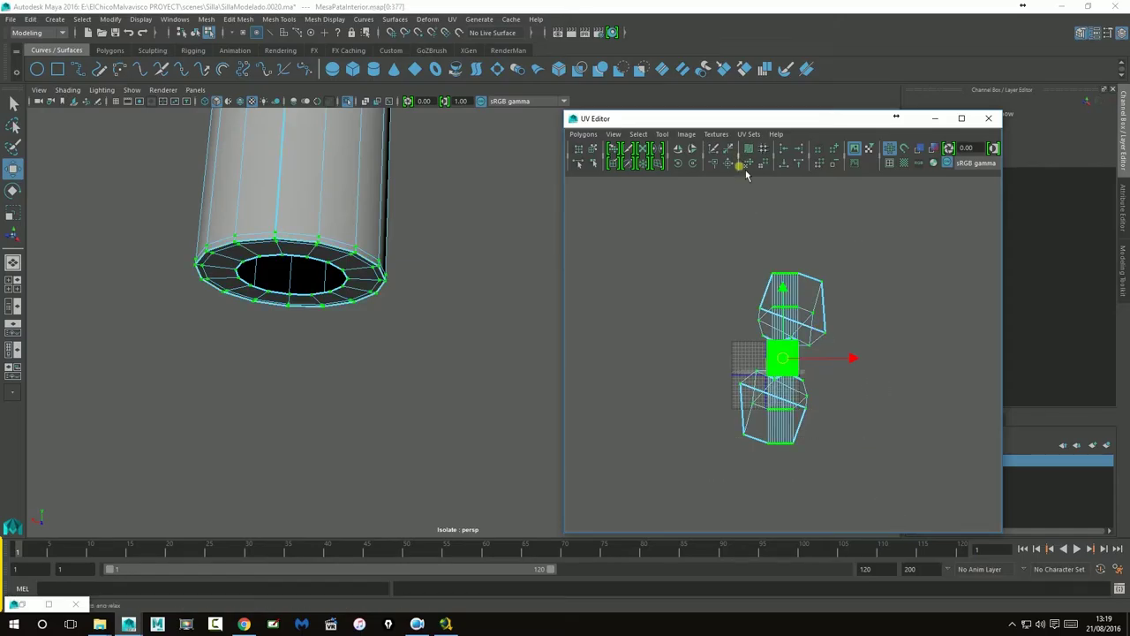
pyautogui.scroll(6, 784, 404)
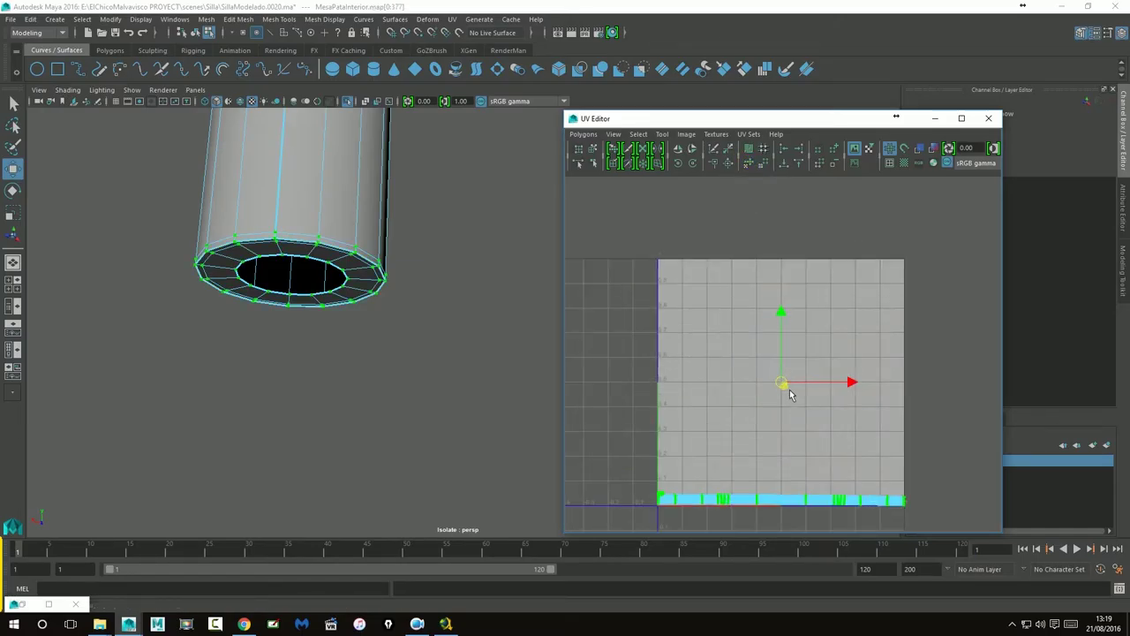
# - Select the inner leg frame's unfolded UV shells and move them just above the upper border of the 0–1 square
pyautogui.click(402, 371)
pyautogui.moveTo(631, 466); pyautogui.dragTo(945, 530)
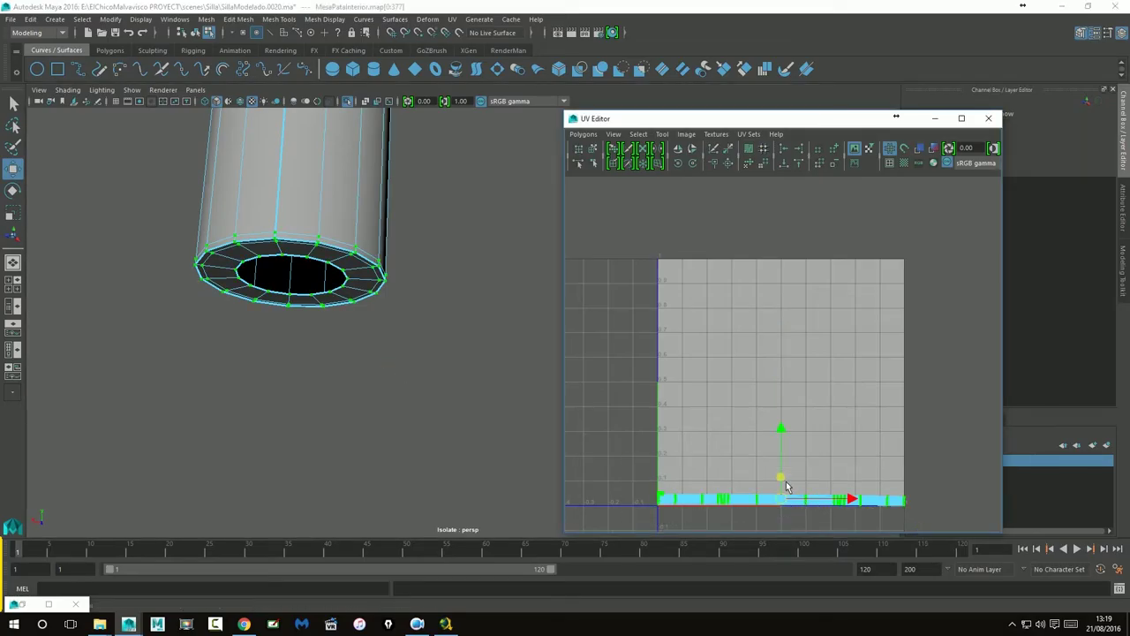
pyautogui.moveTo(790, 439); pyautogui.dragTo(797, 188)
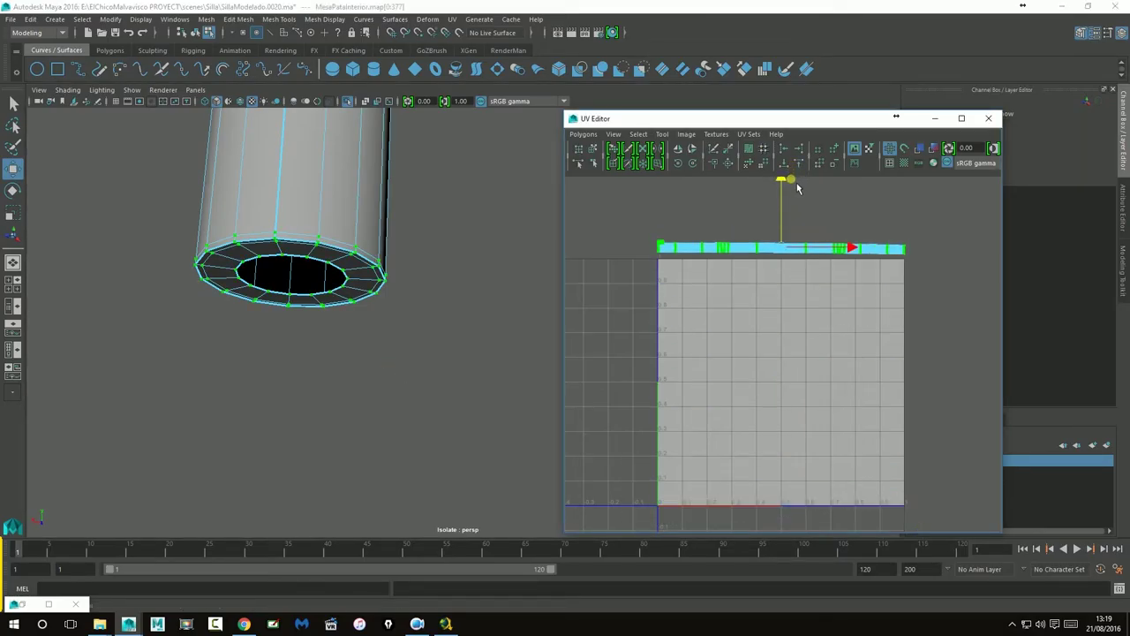
# - Return to object mode, show the whole scene again and select the two crossbars joining the desk's legs
pyautogui.moveTo(327, 186); pyautogui.dragTo(322, 143, button='right')
pyautogui.click(348, 102)
pyautogui.scroll(-8, 413, 268)
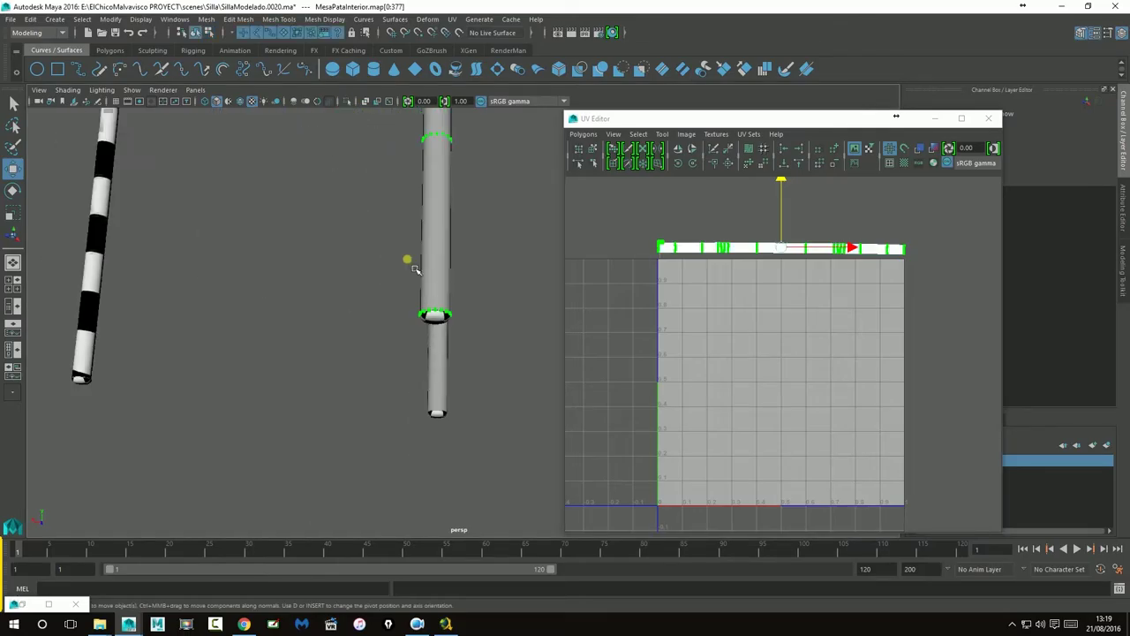
pyautogui.click(389, 301)
pyautogui.keyDown('alt'); pyautogui.moveTo(390, 302); pyautogui.dragTo(384, 259); pyautogui.keyUp('alt')
pyautogui.keyDown('alt'); pyautogui.moveTo(383, 260); pyautogui.dragTo(224, 309, button='right'); pyautogui.keyUp('alt')
pyautogui.keyDown('alt'); pyautogui.moveTo(203, 303); pyautogui.dragTo(253, 340, button='middle'); pyautogui.keyUp('alt')
pyautogui.click(194, 332)
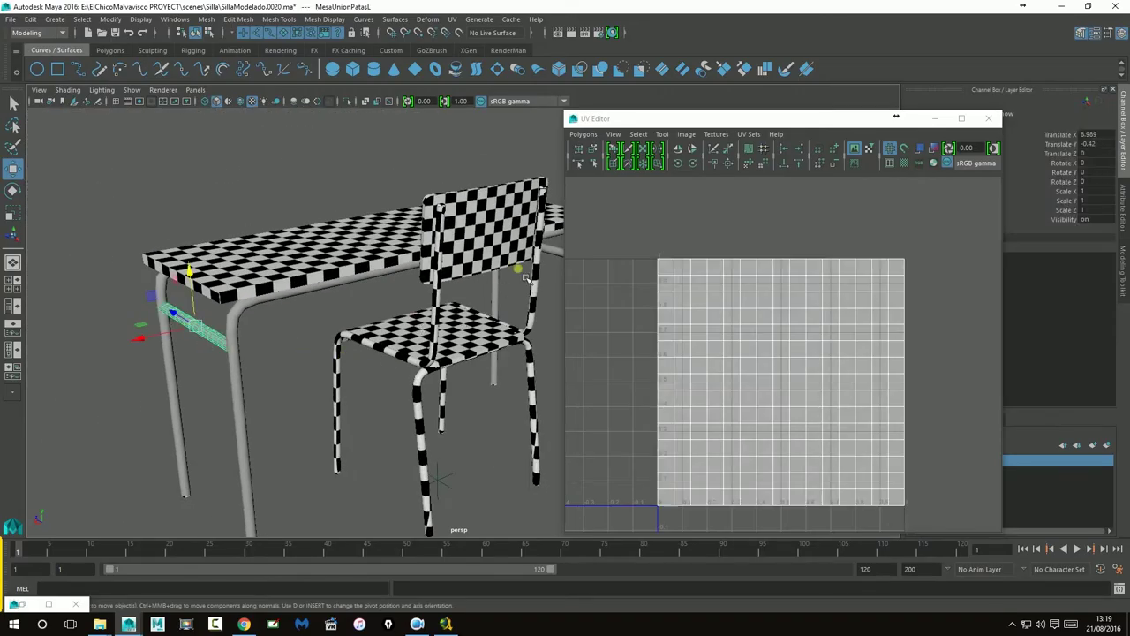
pyautogui.keyDown('alt'); pyautogui.moveTo(558, 262); pyautogui.dragTo(382, 309); pyautogui.keyUp('alt')
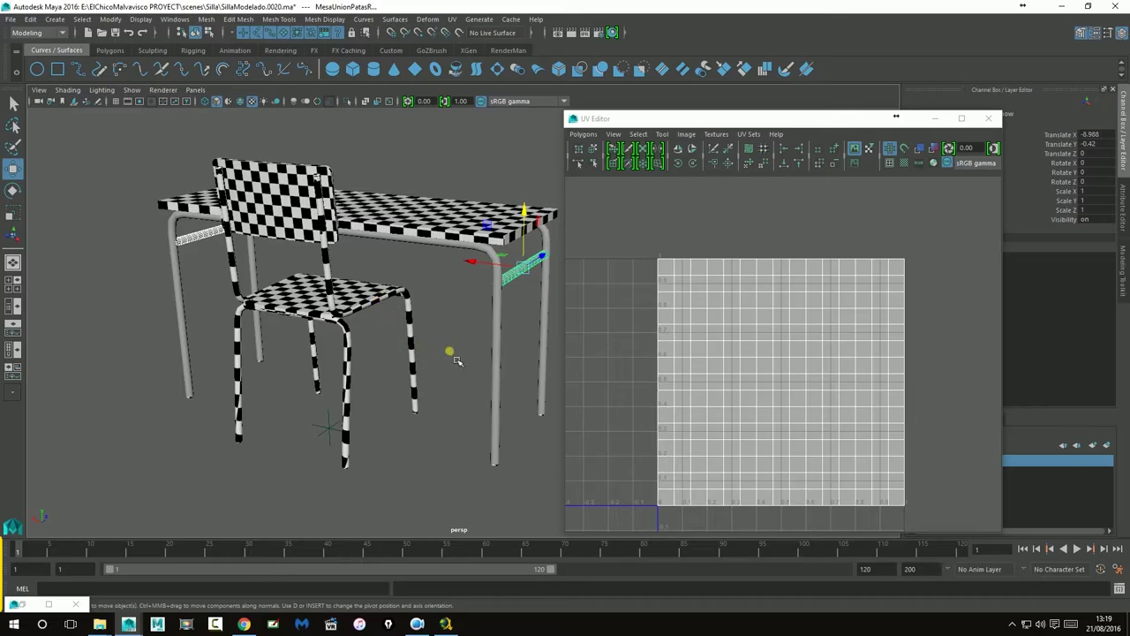
# - Assign the checker material to the desk's leg frames
pyautogui.click(497, 332)
pyautogui.moveTo(544, 299); pyautogui.dragTo(640, 600, button='right')
pyautogui.keyDown('alt'); pyautogui.moveTo(451, 426); pyautogui.dragTo(274, 283); pyautogui.keyUp('alt')
# - Select the crossbar MesaUnionPatasR, isolate it and frame it in the viewport
pyautogui.click(308, 279)
pyautogui.click(261, 249)
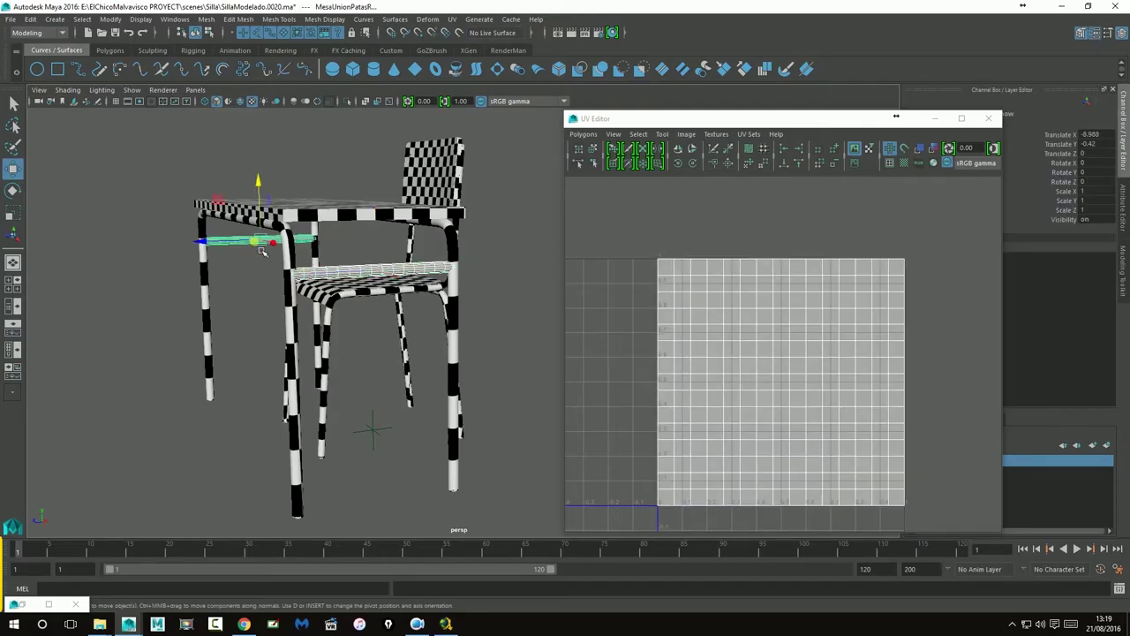
pyautogui.click(230, 263)
pyautogui.click(236, 251)
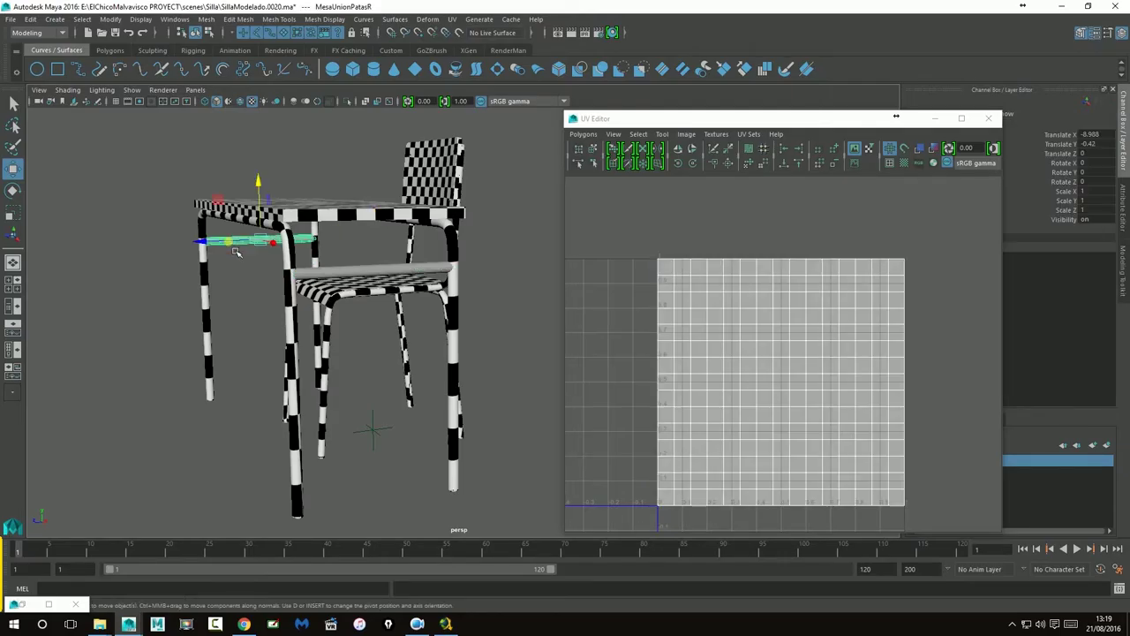
pyautogui.click(346, 102)
pyautogui.keyDown('alt'); pyautogui.moveTo(282, 239); pyautogui.dragTo(358, 285, button='middle'); pyautogui.keyUp('alt')
pyautogui.keyDown('alt'); pyautogui.moveTo(273, 295); pyautogui.dragTo(936, 277, button='right'); pyautogui.keyUp('alt')
pyautogui.press('f')
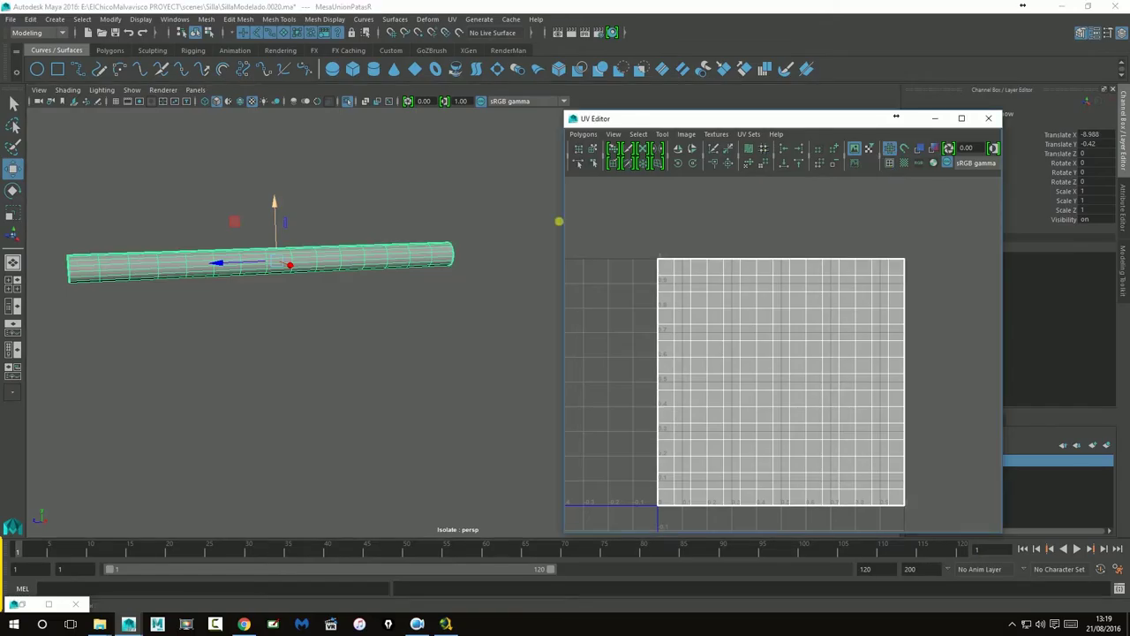
# - Select all edges of the crossbar and sew their UVs together
pyautogui.moveTo(443, 250); pyautogui.dragTo(491, 235, button='right')
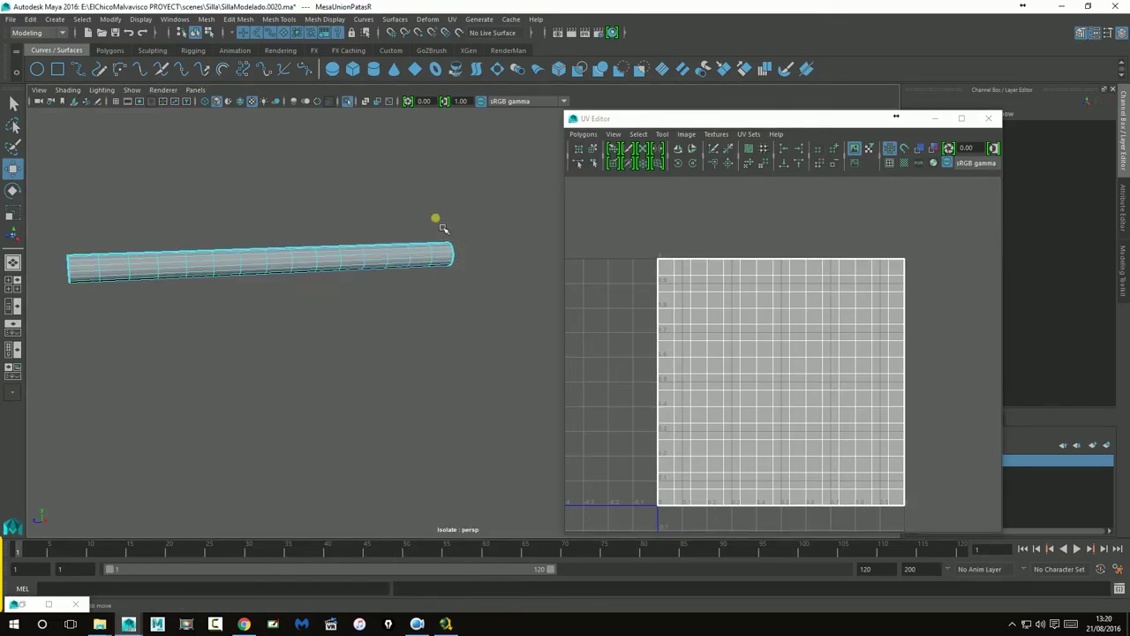
pyautogui.moveTo(44, 213); pyautogui.dragTo(504, 348)
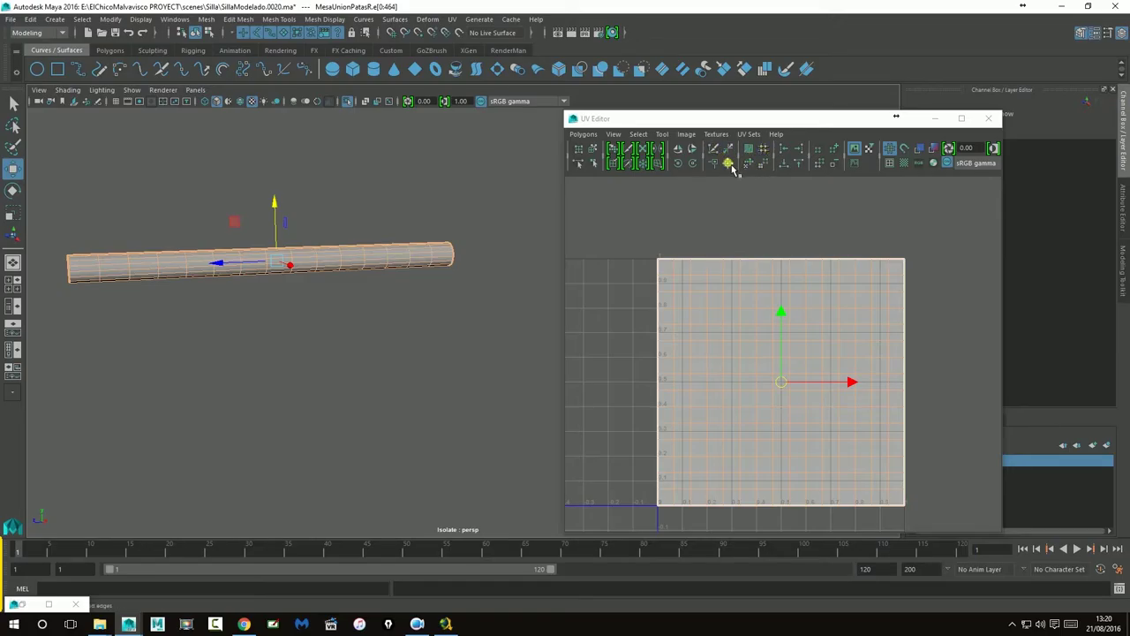
pyautogui.click(729, 164)
# - Select one lengthwise edge loop on the crossbar and cut the UVs along it
pyautogui.moveTo(315, 272); pyautogui.dragTo(323, 270, button='right')
pyautogui.click(320, 272)
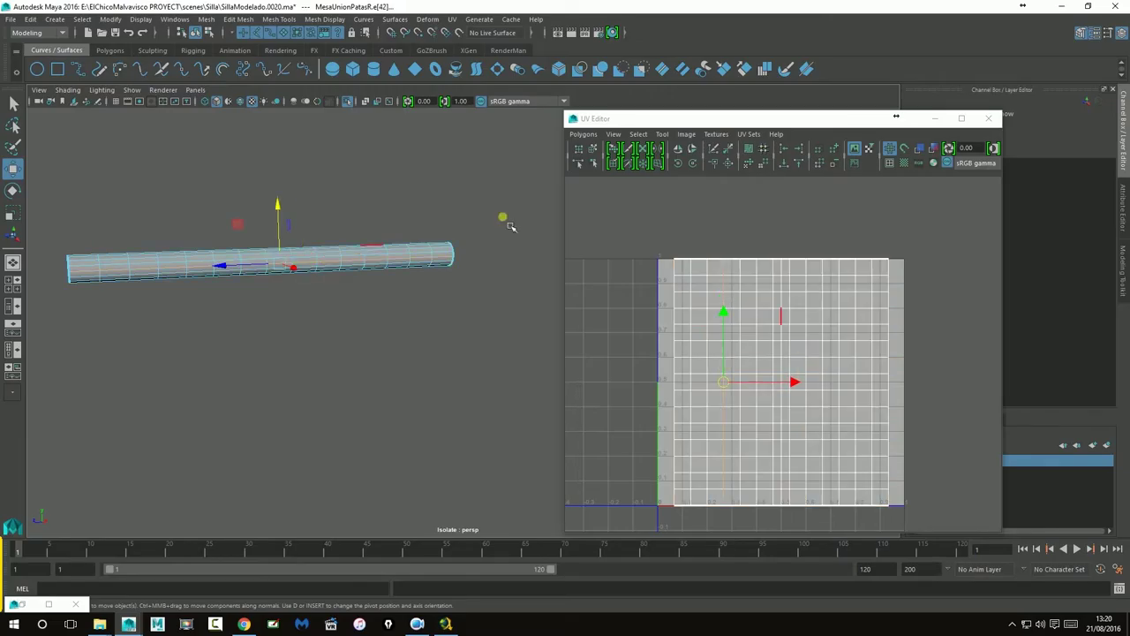
pyautogui.click(716, 150)
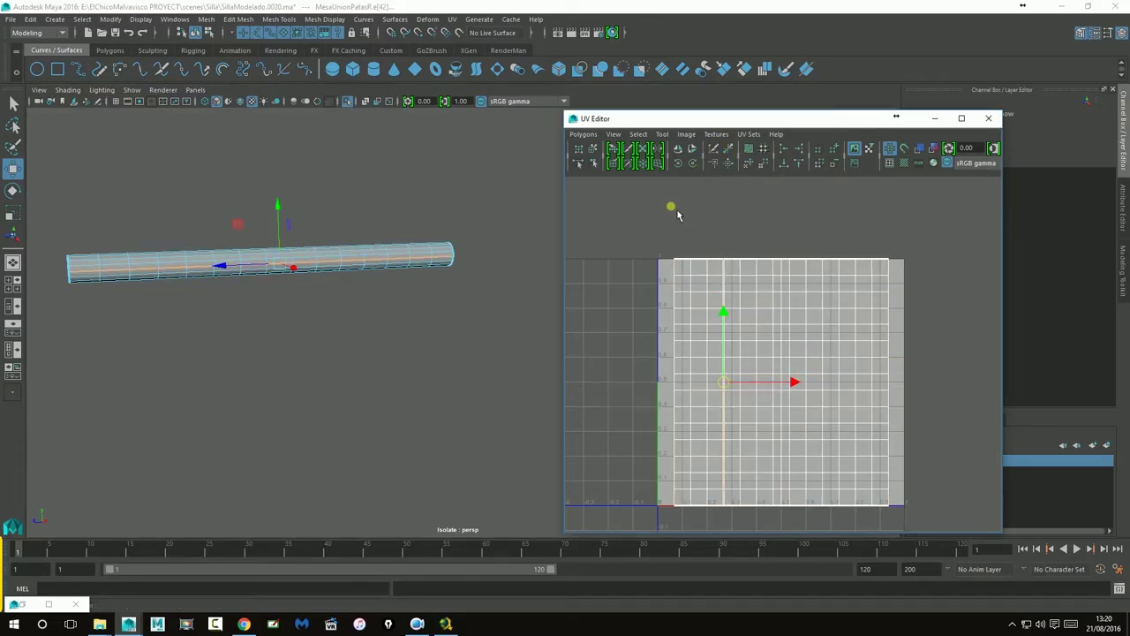
# - Select all UVs of the crossbar and unfold them into a flat strip
pyautogui.moveTo(794, 336); pyautogui.dragTo(856, 338, button='right')
pyautogui.moveTo(642, 233); pyautogui.dragTo(954, 524)
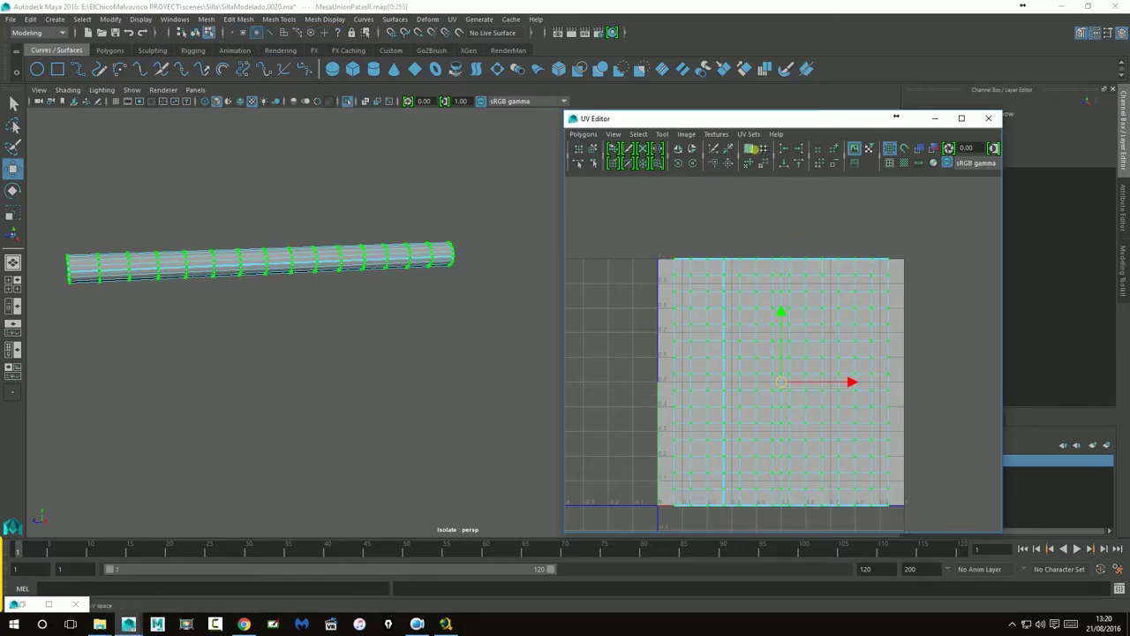
pyautogui.click(752, 167)
# - Move the crossbar's whole UV shell upward out of the 0–1 tile, return to object mode and deselect
pyautogui.moveTo(822, 481); pyautogui.dragTo(874, 465, button='right')
pyautogui.click(769, 488)
pyautogui.moveTo(763, 478); pyautogui.dragTo(733, 463, button='right')
pyautogui.click(762, 484)
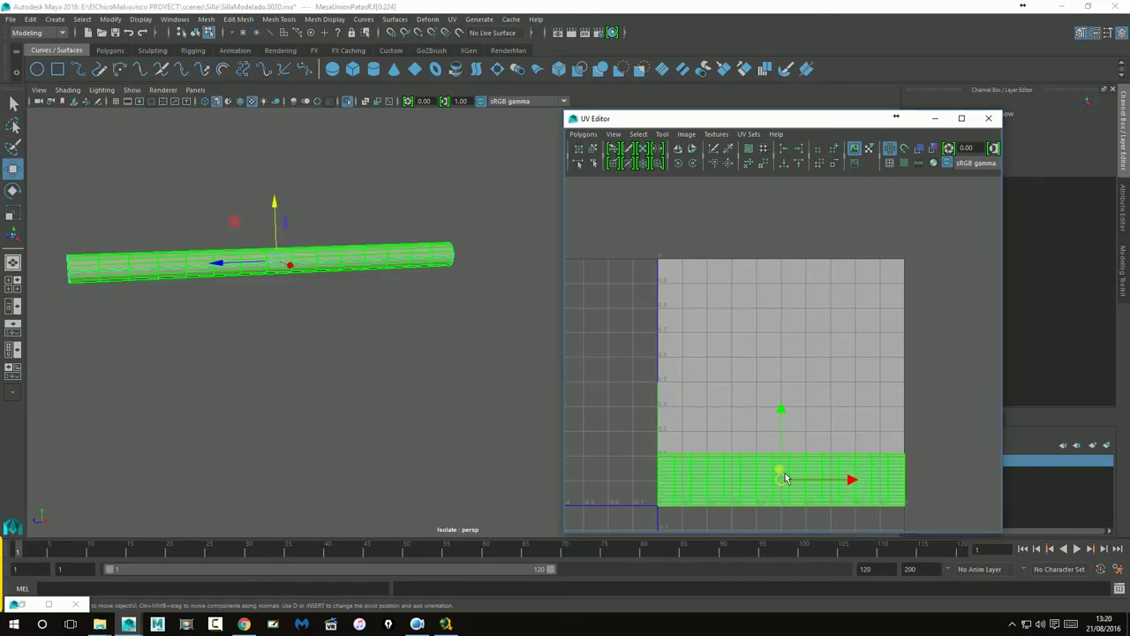
pyautogui.moveTo(782, 411); pyautogui.dragTo(789, 113)
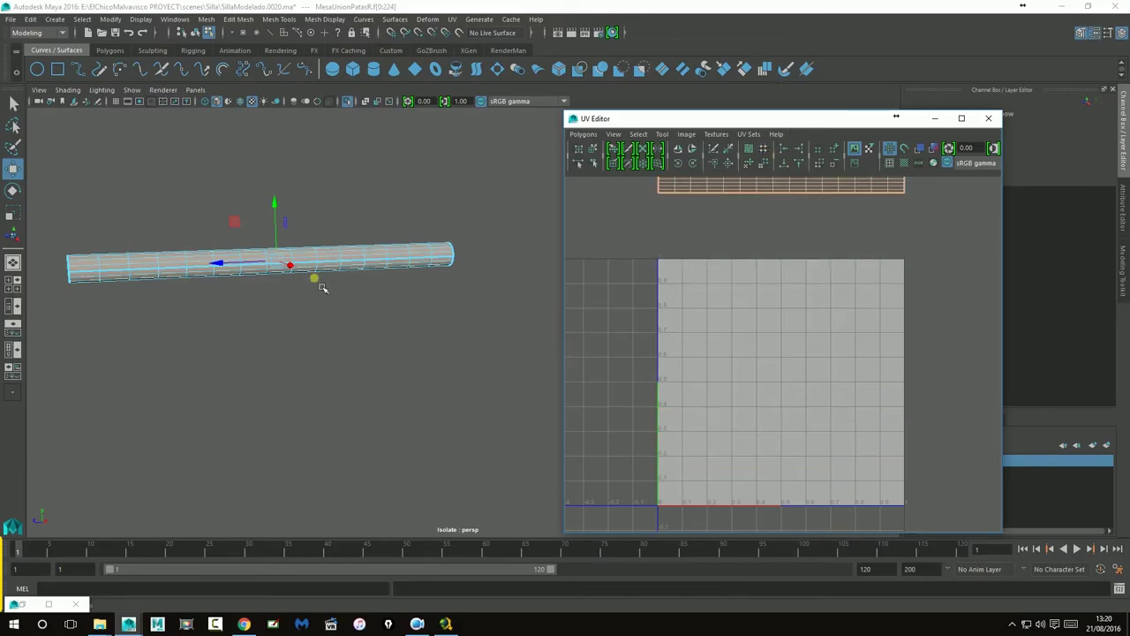
pyautogui.moveTo(372, 262); pyautogui.dragTo(414, 251, button='right')
pyautogui.click(414, 277)
pyautogui.scroll(-2, 413, 279)
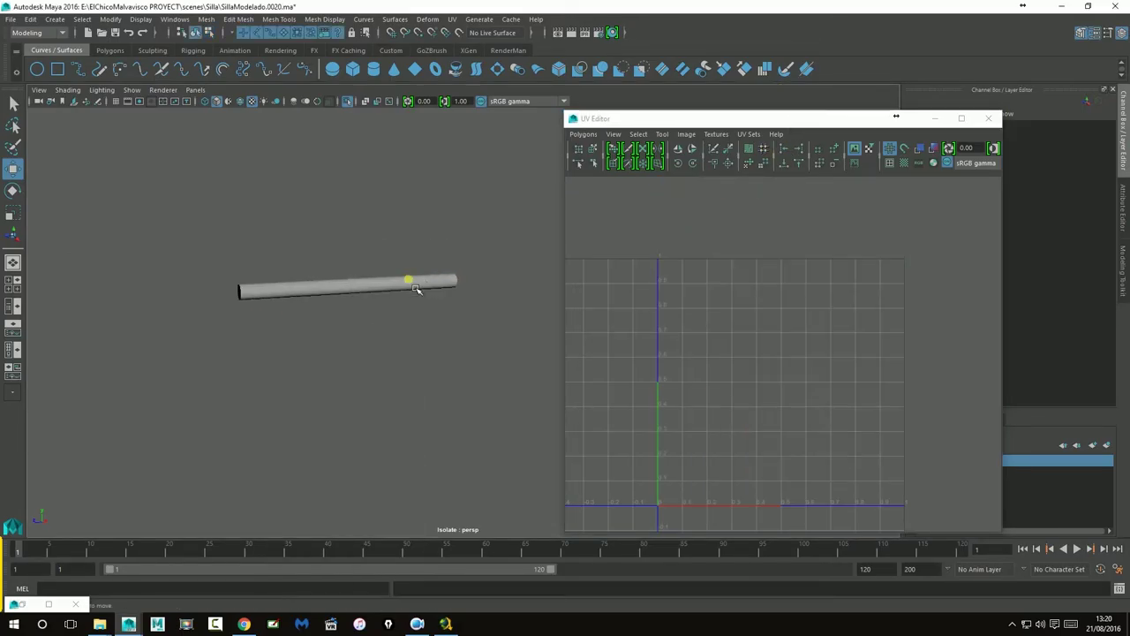
# - Show the whole desk again, select the opposite crossbar MesaUnionPatasL, frame it and isolate it
pyautogui.scroll(1, 414, 283)
pyautogui.click(350, 101)
pyautogui.keyDown('alt'); pyautogui.moveTo(383, 243); pyautogui.dragTo(392, 253); pyautogui.keyUp('alt')
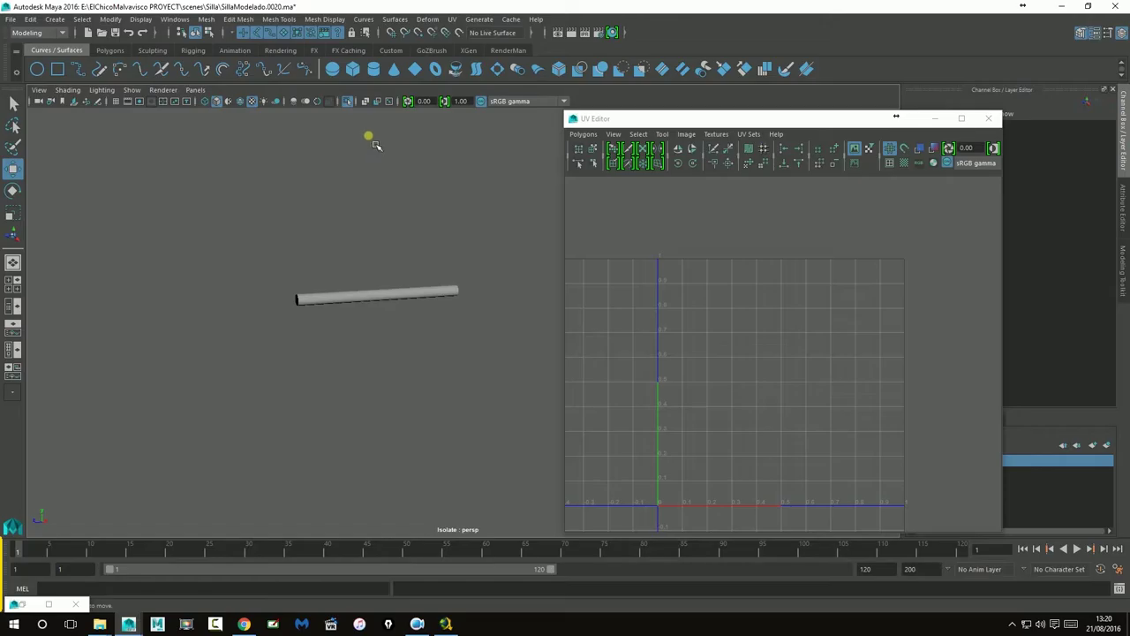
pyautogui.click(350, 104)
pyautogui.keyDown('alt'); pyautogui.moveTo(460, 281); pyautogui.dragTo(288, 229); pyautogui.keyUp('alt')
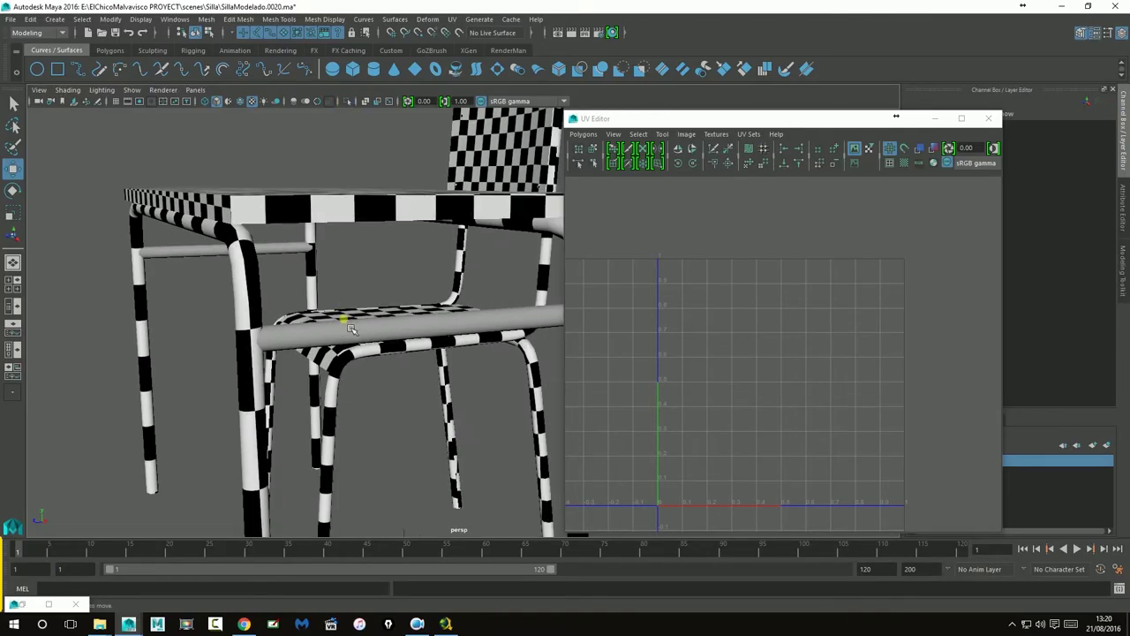
pyautogui.click(354, 334)
pyautogui.keyDown('alt'); pyautogui.moveTo(379, 364); pyautogui.dragTo(143, 350); pyautogui.keyUp('alt')
pyautogui.keyDown('alt'); pyautogui.moveTo(134, 342); pyautogui.dragTo(4, 364, button='middle'); pyautogui.keyUp('alt')
pyautogui.keyDown('alt'); pyautogui.moveTo(227, 300); pyautogui.dragTo(715, 325, button='right'); pyautogui.keyUp('alt')
pyautogui.keyDown('alt'); pyautogui.moveTo(356, 313); pyautogui.dragTo(477, 370, button='middle'); pyautogui.keyUp('alt')
pyautogui.keyDown('alt'); pyautogui.moveTo(477, 369); pyautogui.dragTo(578, 335); pyautogui.keyUp('alt')
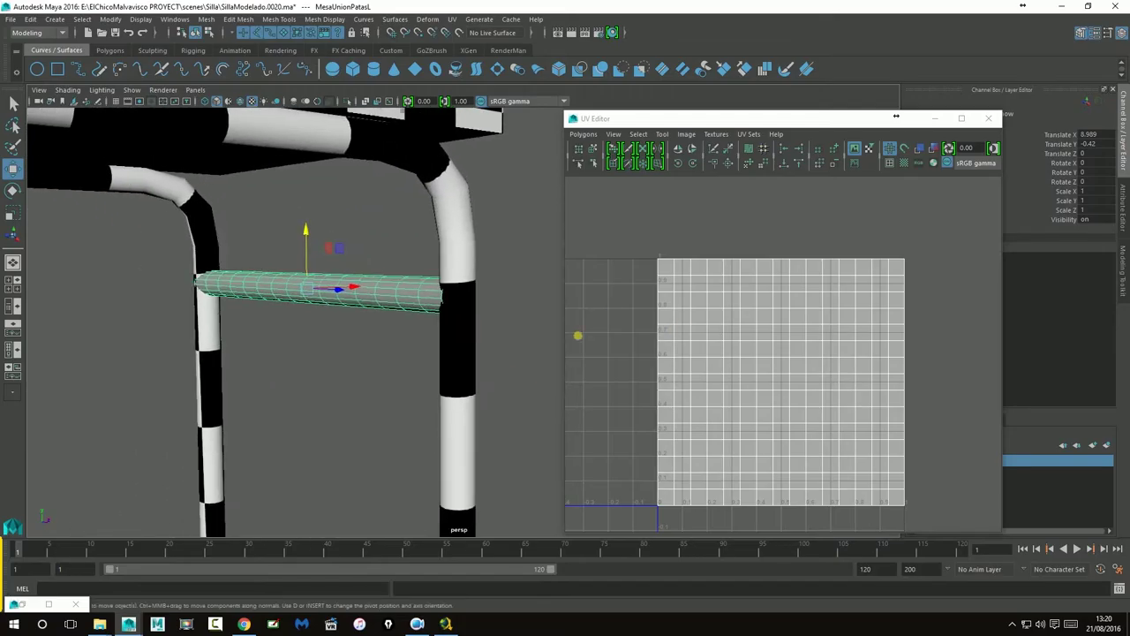
pyautogui.click(347, 101)
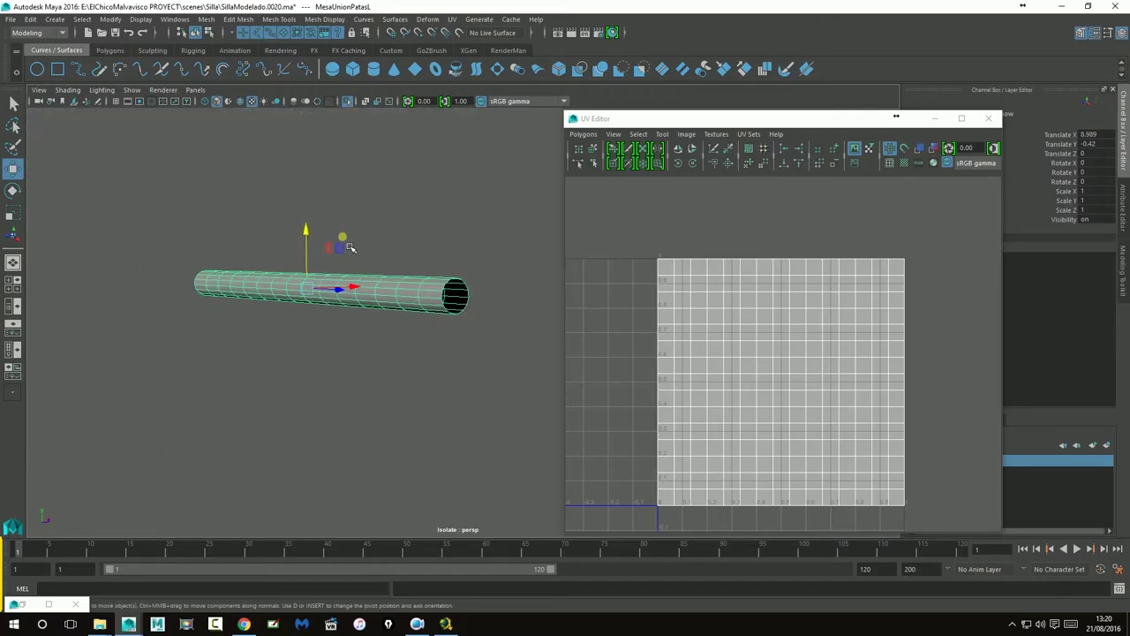
# - Select all edges of MesaUnionPatasL and sew their UVs together
pyautogui.moveTo(394, 303); pyautogui.dragTo(405, 273, button='right')
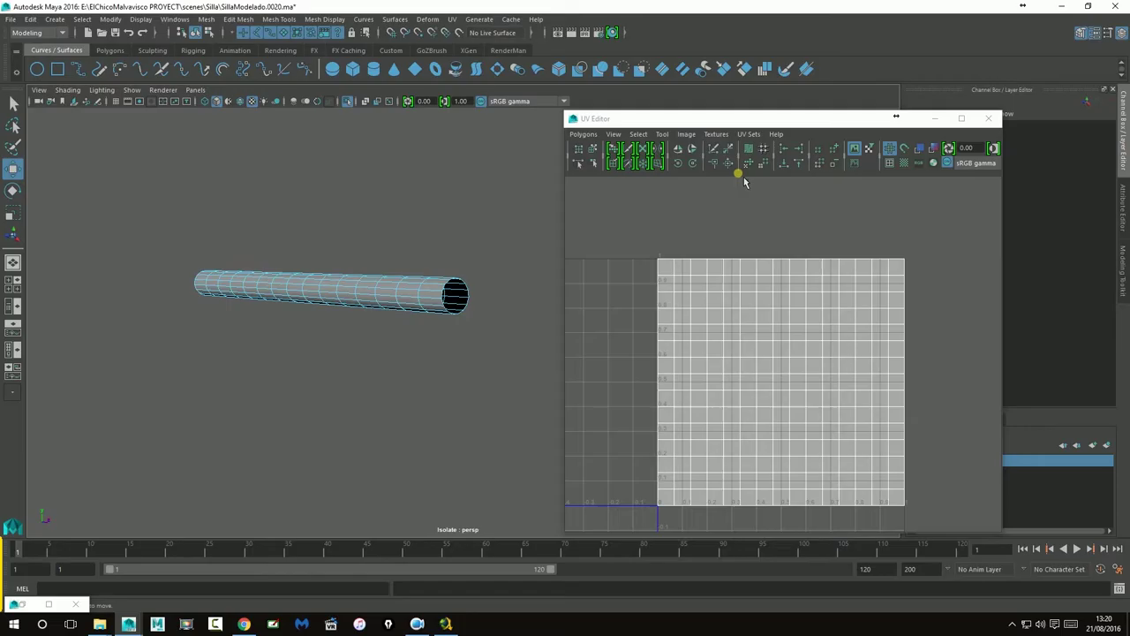
pyautogui.click(893, 168)
pyautogui.moveTo(152, 219); pyautogui.dragTo(510, 400)
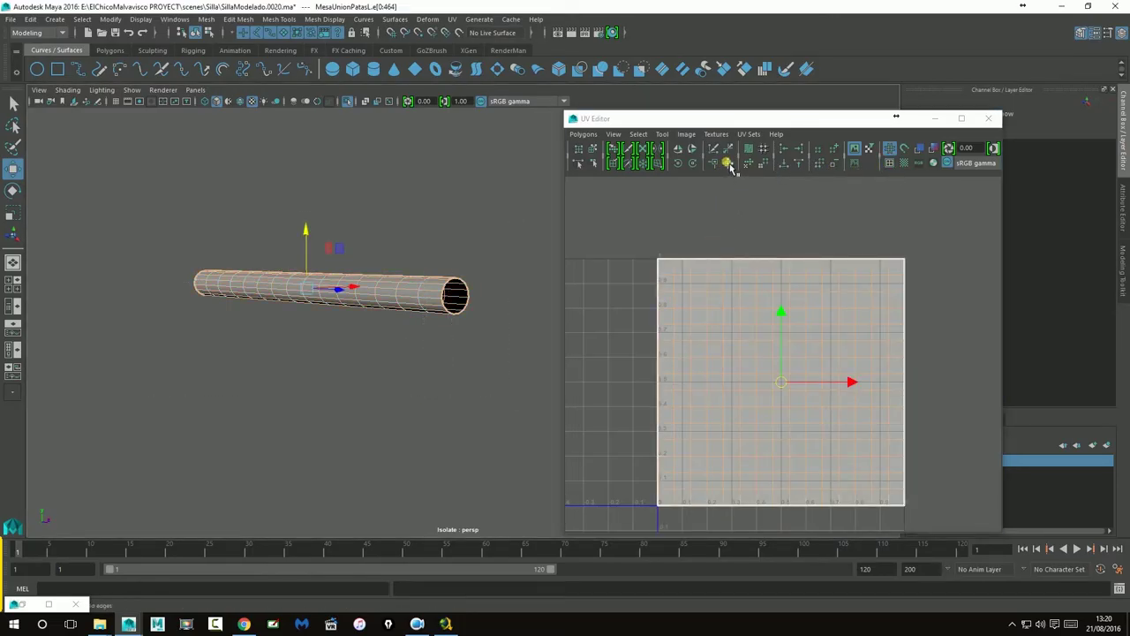
pyautogui.click(732, 168)
# - Select one lengthwise edge loop on MesaUnionPatasL and cut the UVs along it
pyautogui.moveTo(435, 300); pyautogui.dragTo(434, 265, button='right')
pyautogui.doubleClick(435, 298)
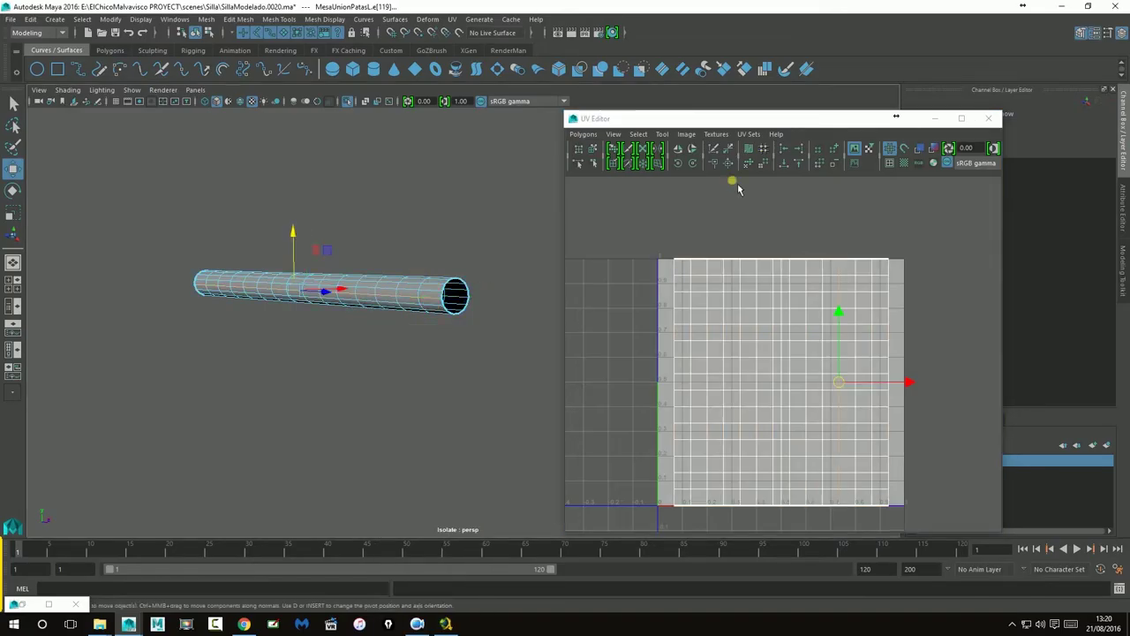
pyautogui.click(714, 150)
# - Select all UVs of MesaUnionPatasL, unfold them into a flat strip and clear the selection
pyautogui.moveTo(724, 322); pyautogui.dragTo(775, 327, button='right')
pyautogui.moveTo(618, 225); pyautogui.dragTo(916, 530)
pyautogui.click(751, 165)
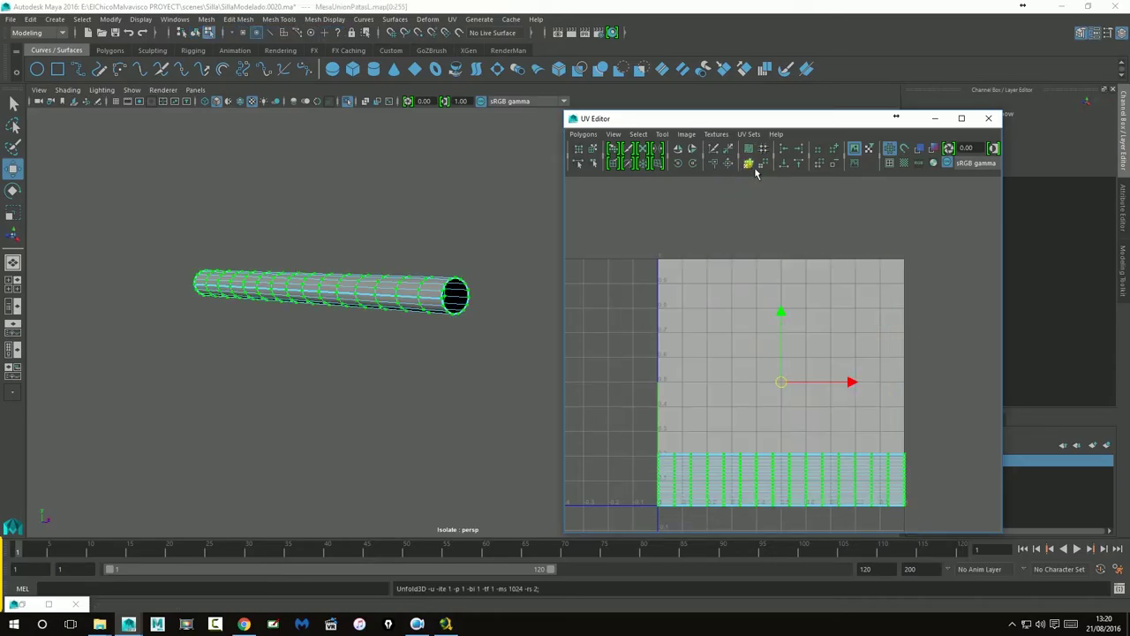
pyautogui.click(710, 376)
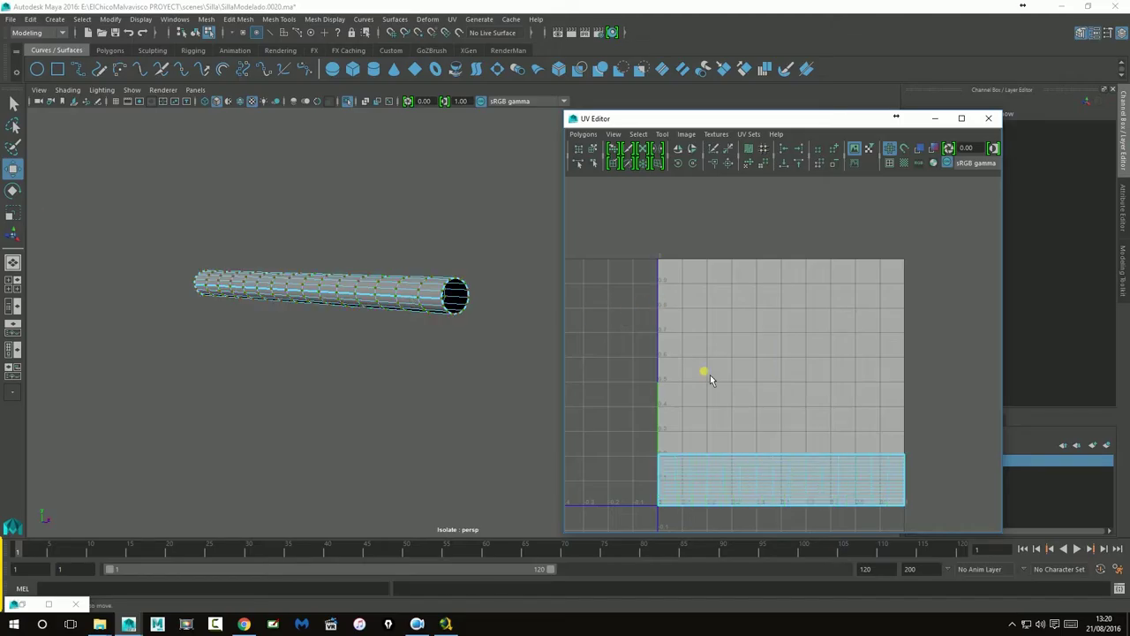
# - Move the MesaUnionPatasL UV shell up above the 0–1 tile and return to object mode
pyautogui.moveTo(762, 477); pyautogui.dragTo(802, 467, button='right')
pyautogui.click(769, 472)
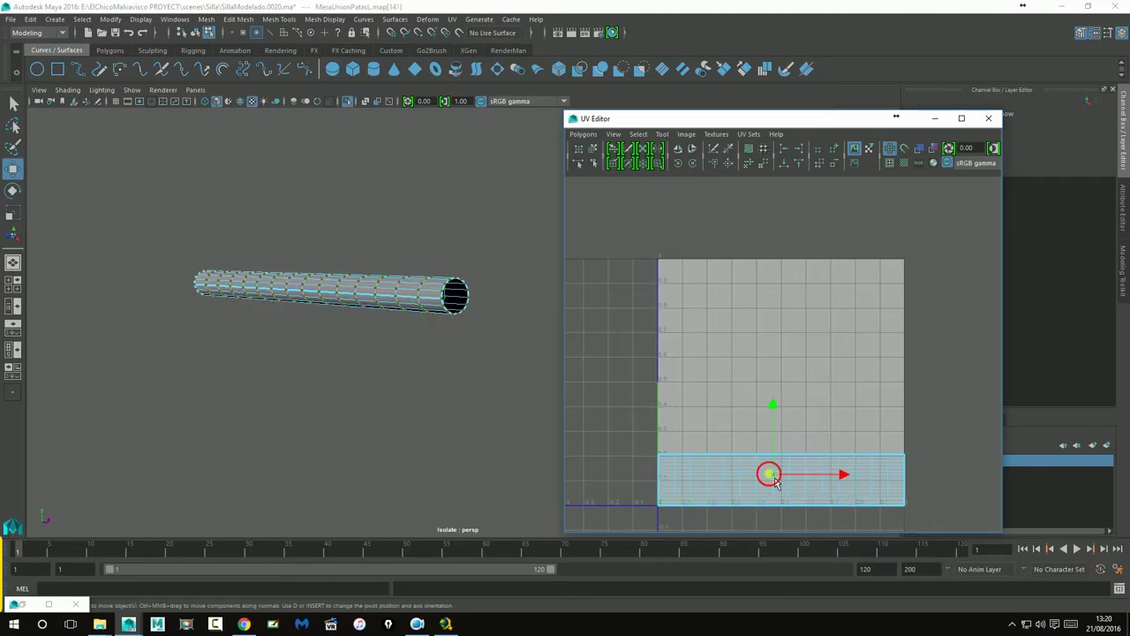
pyautogui.moveTo(790, 420); pyautogui.dragTo(773, 101)
pyautogui.moveTo(430, 282); pyautogui.dragTo(469, 265, button='right')
pyautogui.click(448, 376)
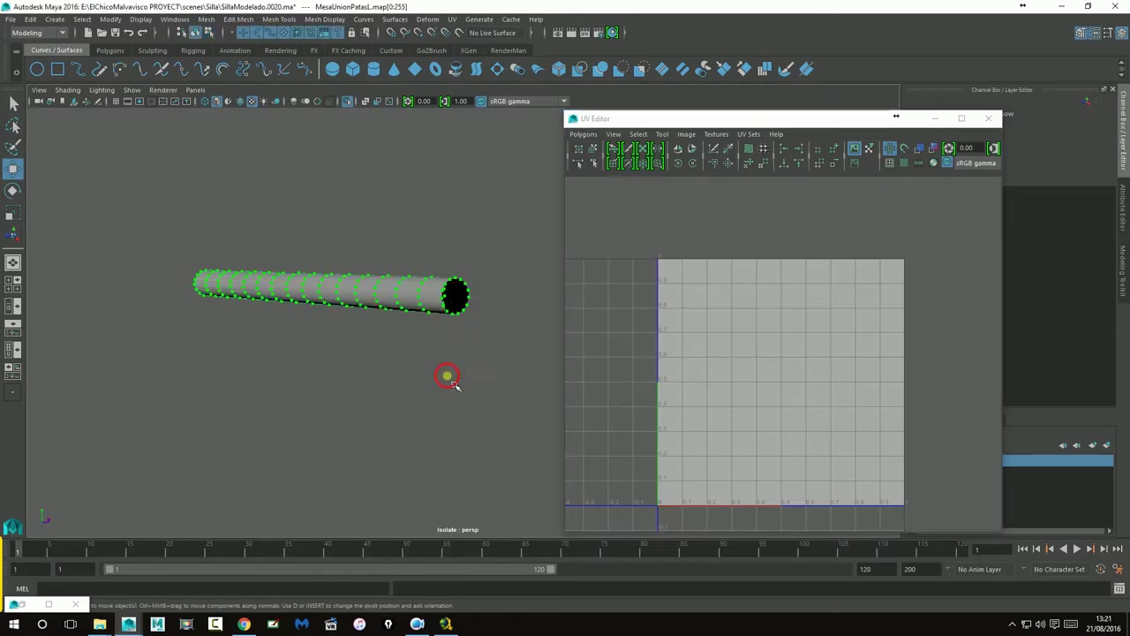
# - Assign the existing REFERENCIA checker material to MesaUnionPatasL and deselect it
pyautogui.click(423, 298)
pyautogui.rightClick(424, 297)
pyautogui.moveTo(429, 609)
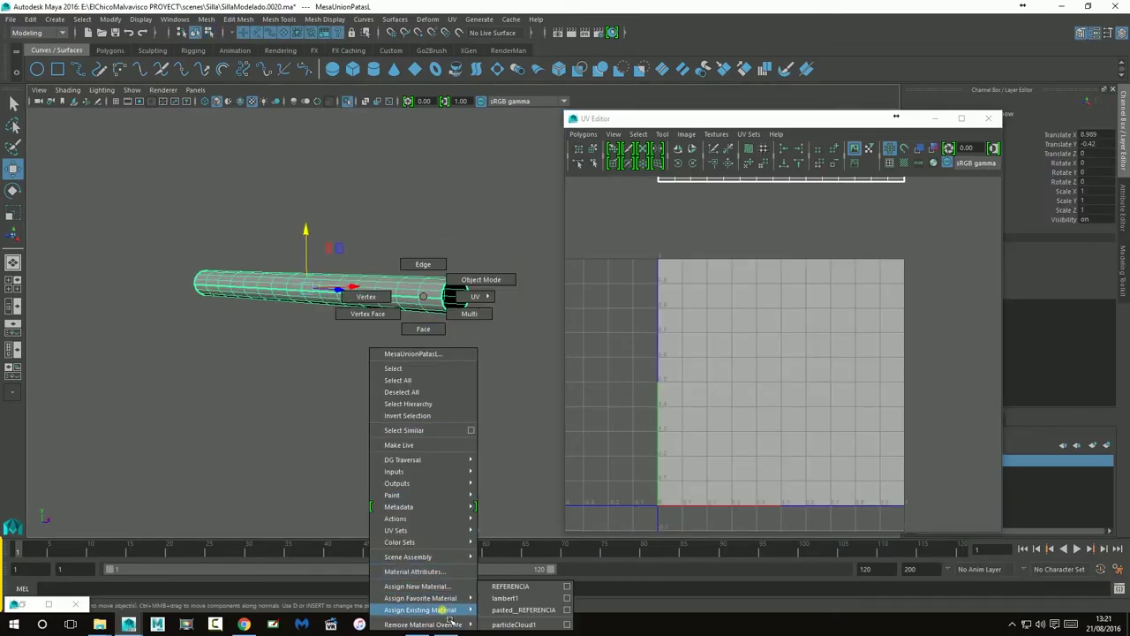
pyautogui.click(513, 587)
pyautogui.scroll(-5, 406, 394)
pyautogui.click(442, 372)
pyautogui.keyDown('alt'); pyautogui.moveTo(442, 372); pyautogui.dragTo(393, 354); pyautogui.keyUp('alt')
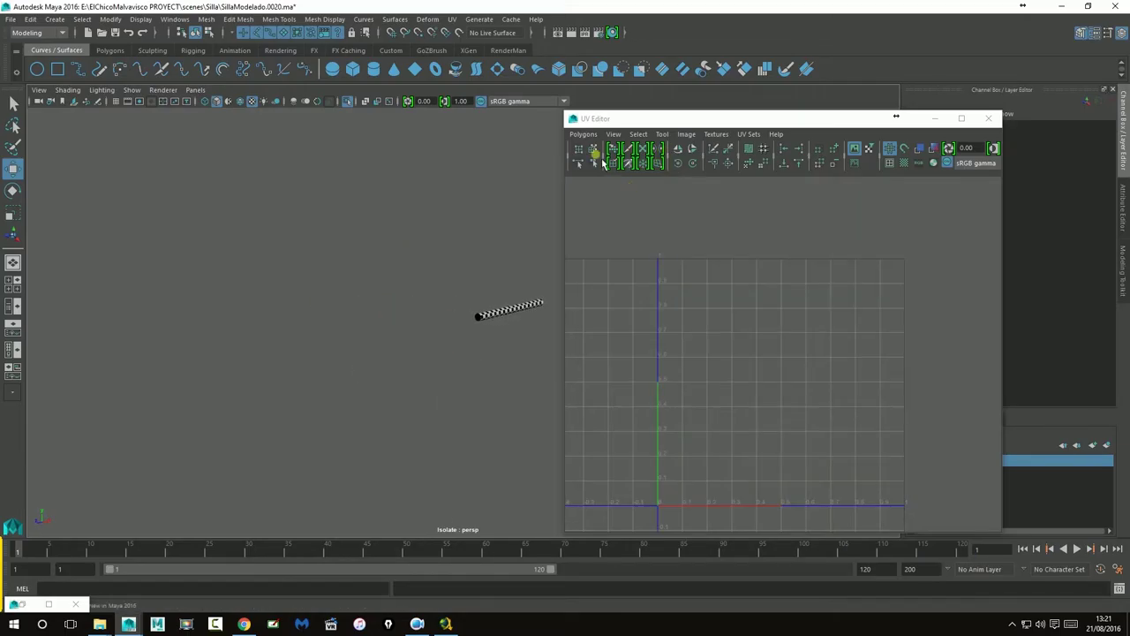
# - Leave isolation, select the foot cap MesaTapon01 and hide the texture image in the UV Editor
pyautogui.click(348, 101)
pyautogui.keyDown('alt'); pyautogui.moveTo(452, 420); pyautogui.dragTo(488, 475); pyautogui.keyUp('alt')
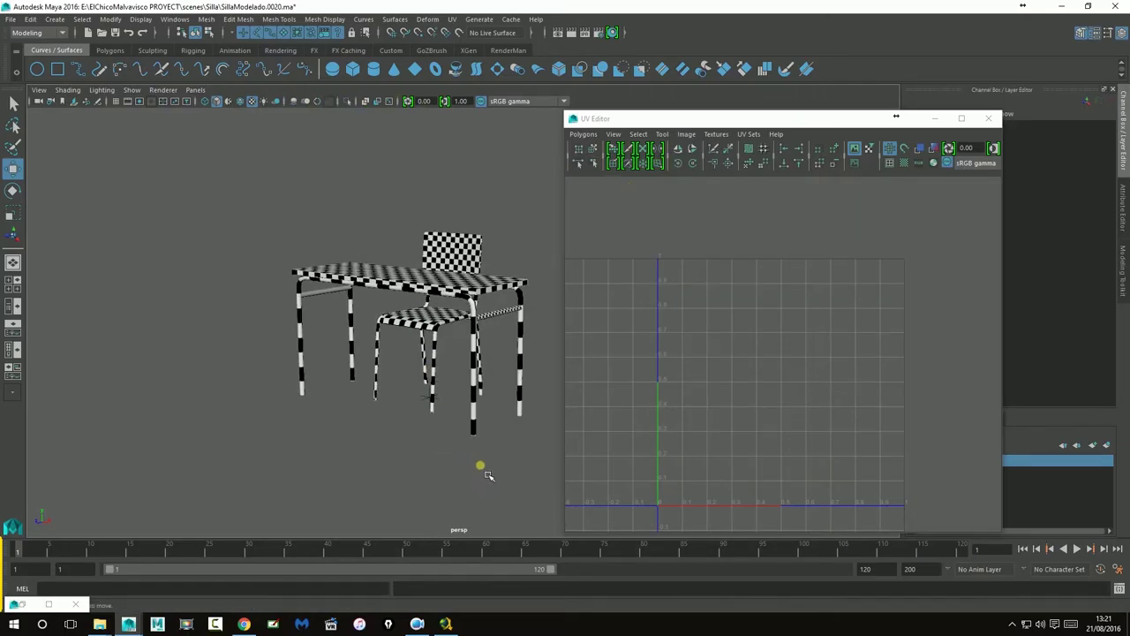
pyautogui.click(474, 435)
pyautogui.keyDown('alt'); pyautogui.moveTo(474, 434); pyautogui.dragTo(345, 316, button='middle'); pyautogui.keyUp('alt')
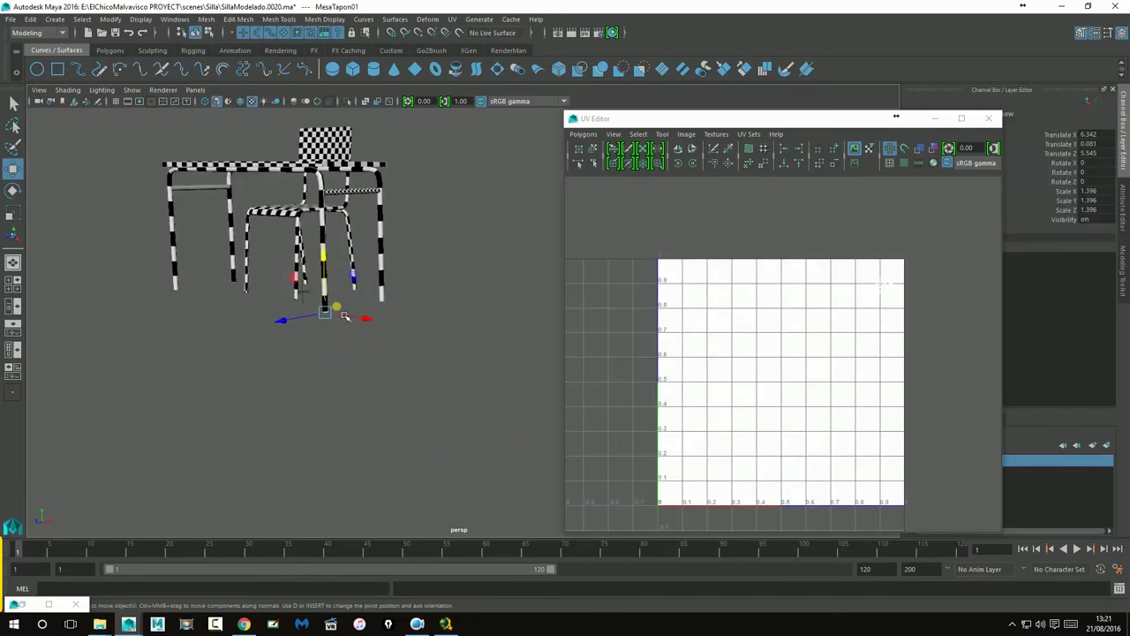
pyautogui.click(855, 149)
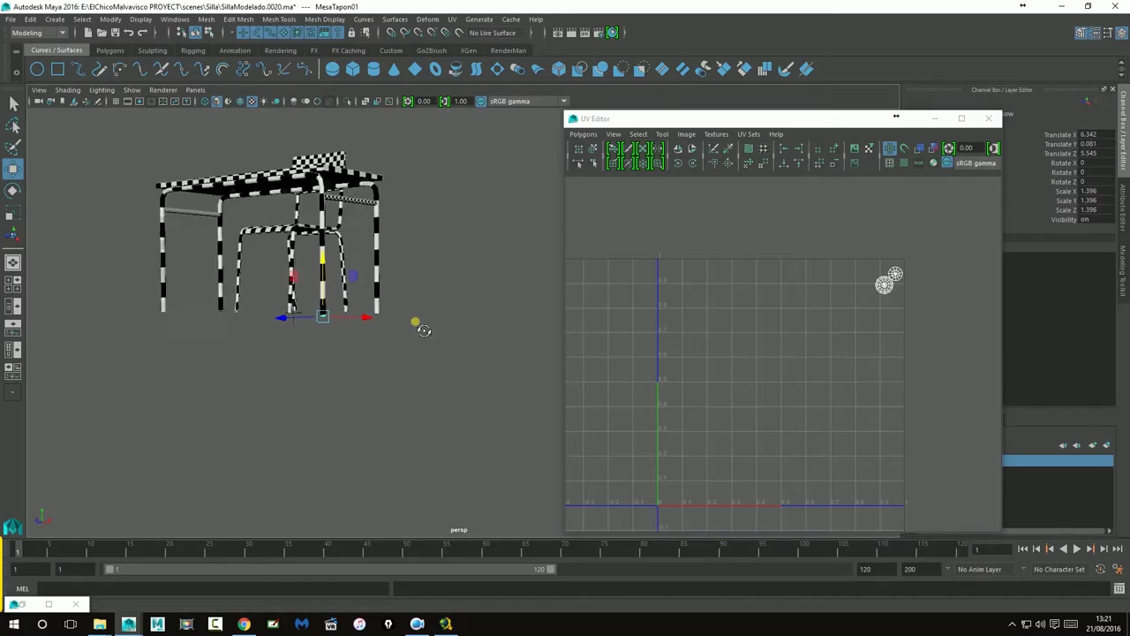
# - Add the desk's remaining foot caps to the selection
pyautogui.keyDown('alt'); pyautogui.moveTo(421, 323); pyautogui.dragTo(424, 278); pyautogui.keyUp('alt')
pyautogui.keyDown('alt'); pyautogui.moveTo(327, 430); pyautogui.dragTo(530, 470, button='right'); pyautogui.keyUp('alt')
pyautogui.click(191, 471)
pyautogui.scroll(-5, 234, 453)
pyautogui.keyDown('alt'); pyautogui.moveTo(165, 395); pyautogui.dragTo(265, 391); pyautogui.keyUp('alt')
pyautogui.keyDown('alt'); pyautogui.moveTo(265, 391); pyautogui.dragTo(616, 460, button='middle'); pyautogui.keyUp('alt')
pyautogui.middleClick(108, 224)
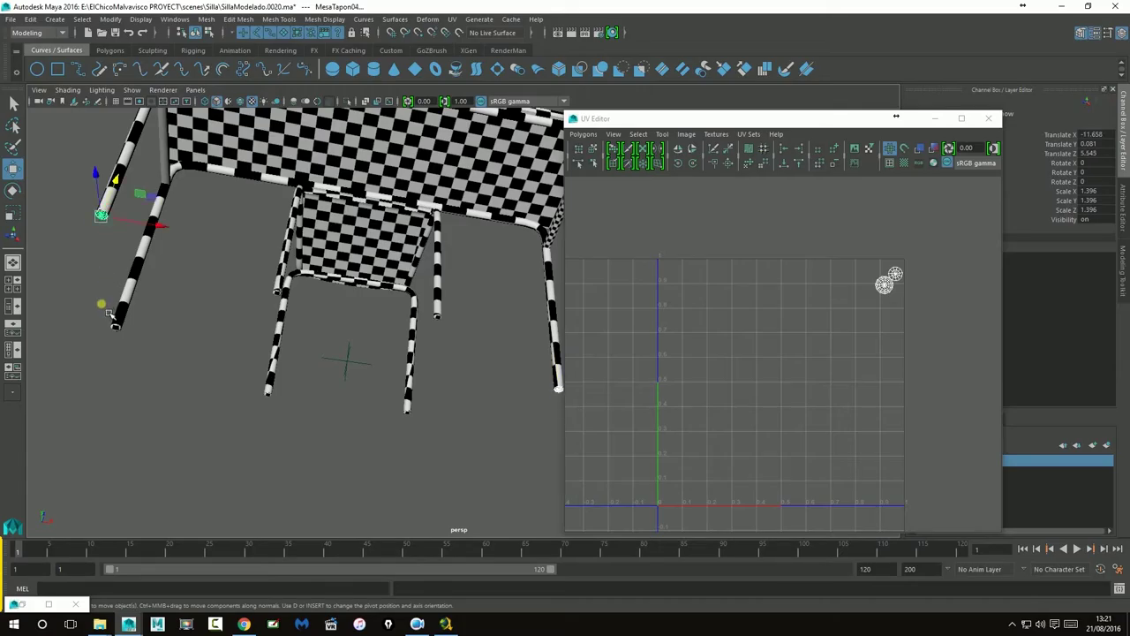
pyautogui.middleClick(119, 336)
# - Select all UVs of the foot caps, move them sideways out of the 0–1 tile and return to object mode
pyautogui.moveTo(890, 304); pyautogui.dragTo(864, 261, button='right')
pyautogui.moveTo(936, 343); pyautogui.dragTo(934, 336)
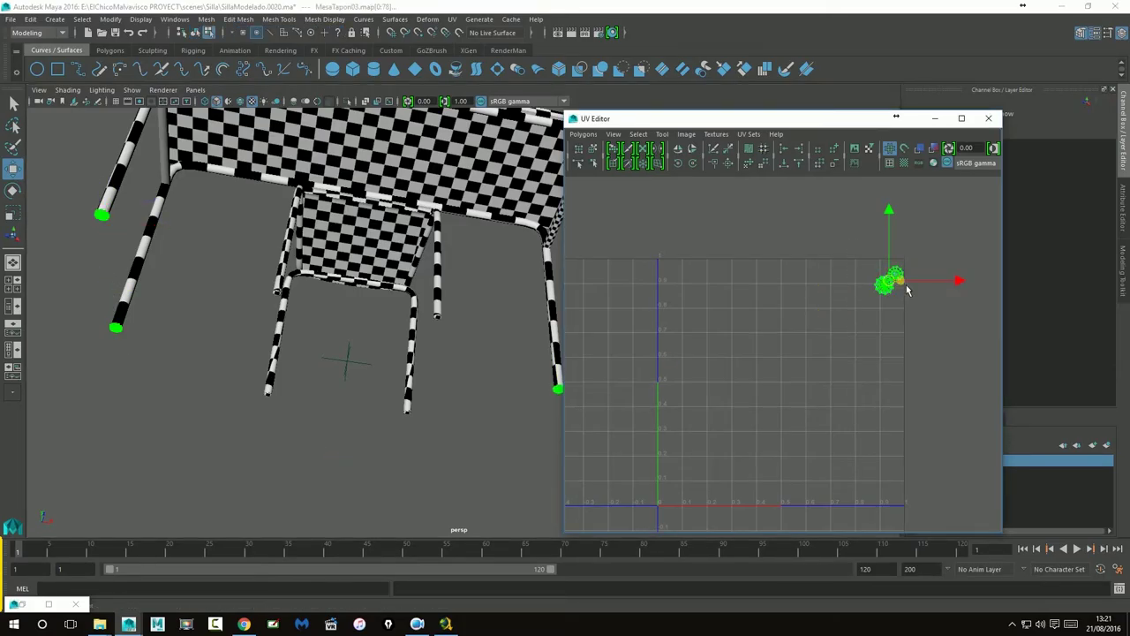
pyautogui.moveTo(892, 284); pyautogui.dragTo(964, 284)
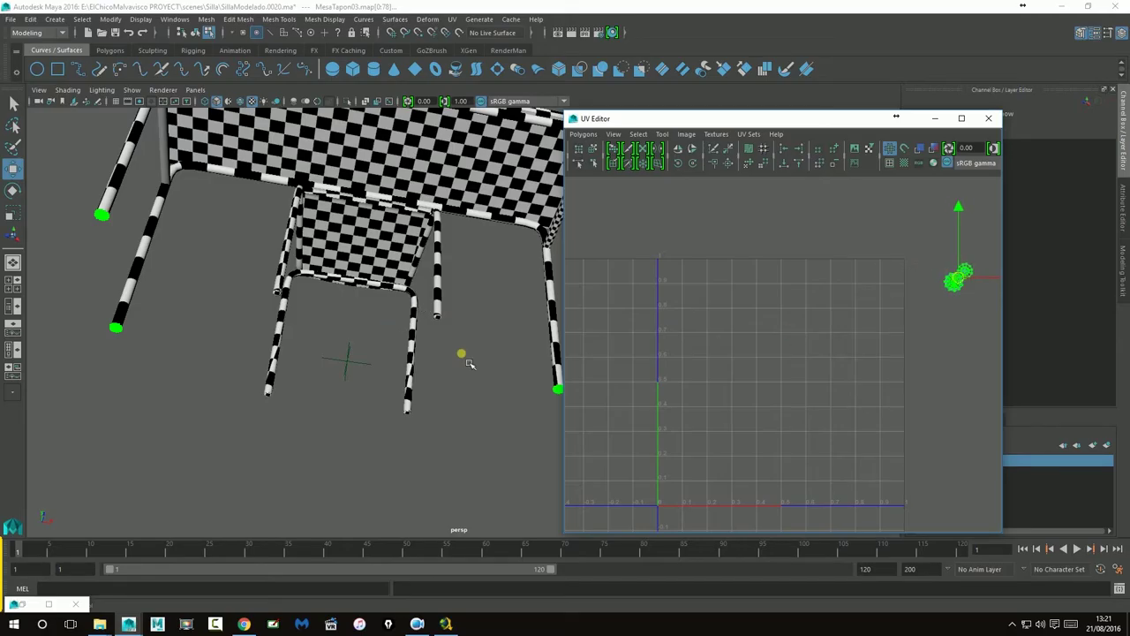
pyautogui.moveTo(558, 391); pyautogui.dragTo(602, 281, button='right')
# - Assign the existing checker material to the crossbar MesaUnionPatasR and deselect it
pyautogui.scroll(-5, 435, 381)
pyautogui.keyDown('alt'); pyautogui.moveTo(435, 381); pyautogui.dragTo(446, 319); pyautogui.keyUp('alt')
pyautogui.click(500, 254)
pyautogui.moveTo(500, 253); pyautogui.dragTo(587, 569, button='right')
pyautogui.click(414, 426)
pyautogui.keyDown('alt'); pyautogui.moveTo(421, 423); pyautogui.dragTo(394, 426); pyautogui.keyUp('alt')
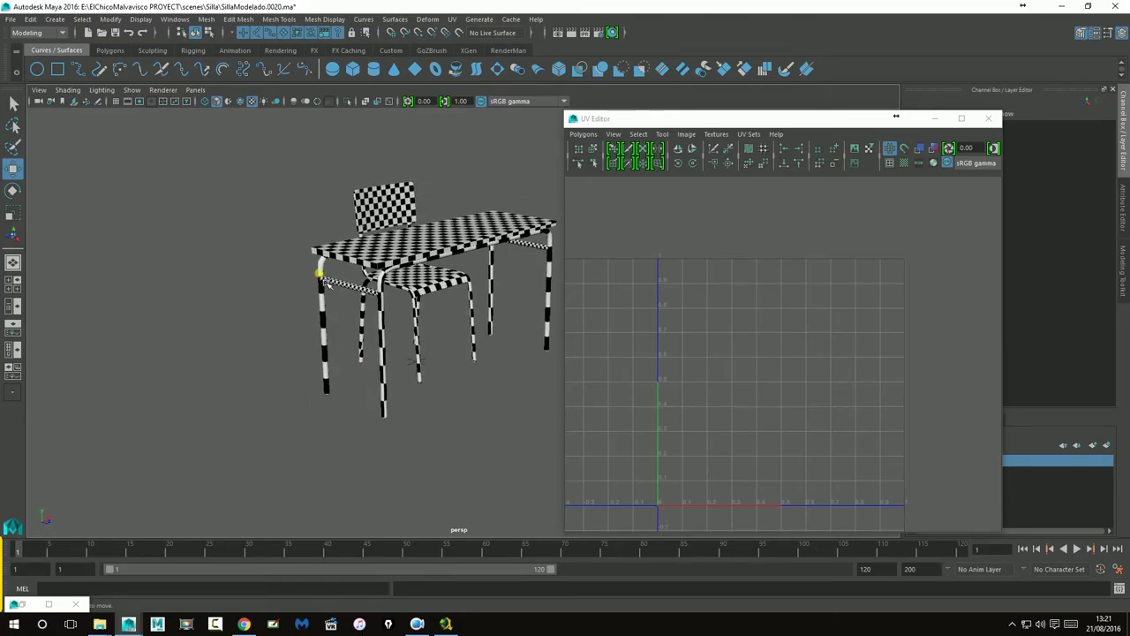
# - Select both desk leg frames and then all of their UVs
pyautogui.click(350, 262)
pyautogui.keyDown('alt'); pyautogui.moveTo(431, 295); pyautogui.dragTo(341, 353, button='middle'); pyautogui.keyUp('alt')
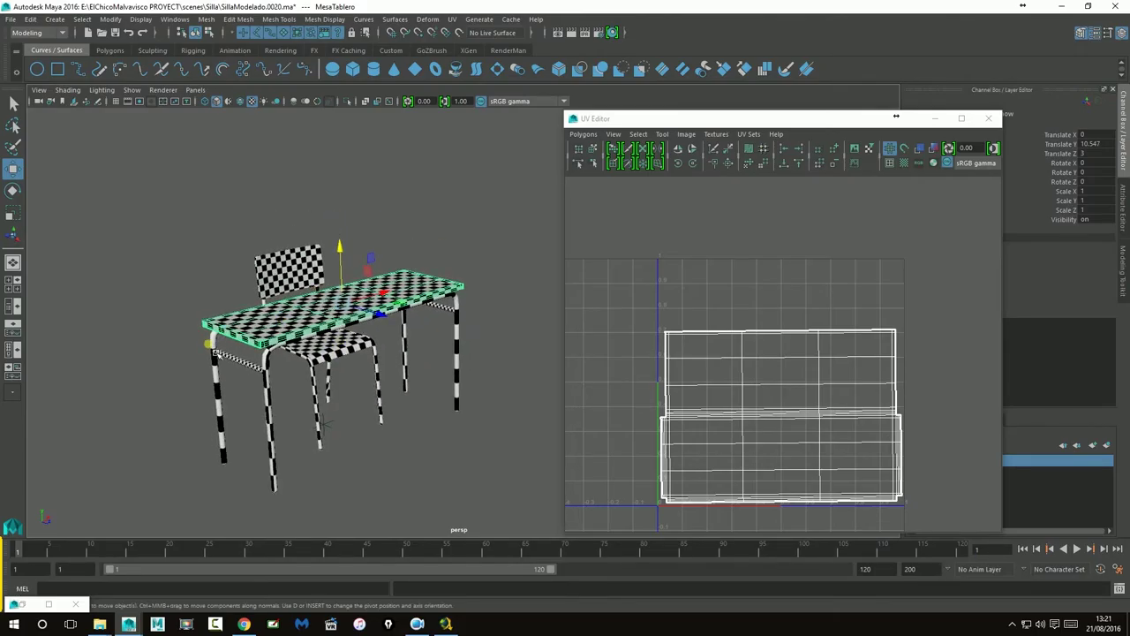
pyautogui.click(217, 353)
pyautogui.click(273, 411)
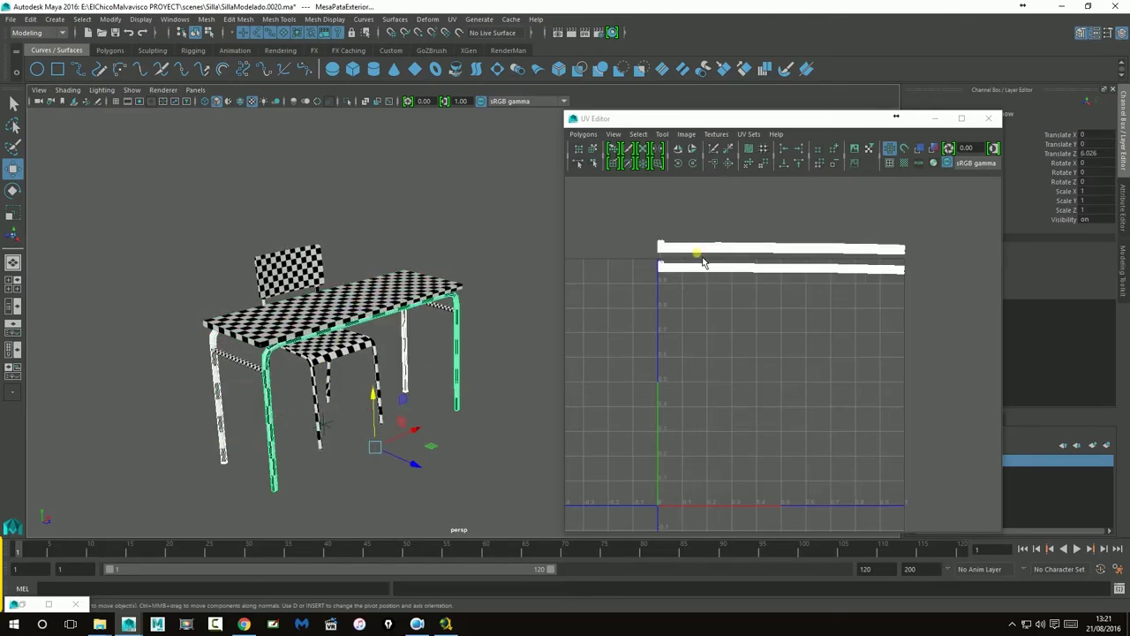
pyautogui.moveTo(696, 251); pyautogui.dragTo(752, 257, button='right')
pyautogui.moveTo(619, 210); pyautogui.dragTo(929, 307)
# - Try enlarging the leg frames' UV shells uniformly and undo the scaling
pyautogui.click(13, 214)
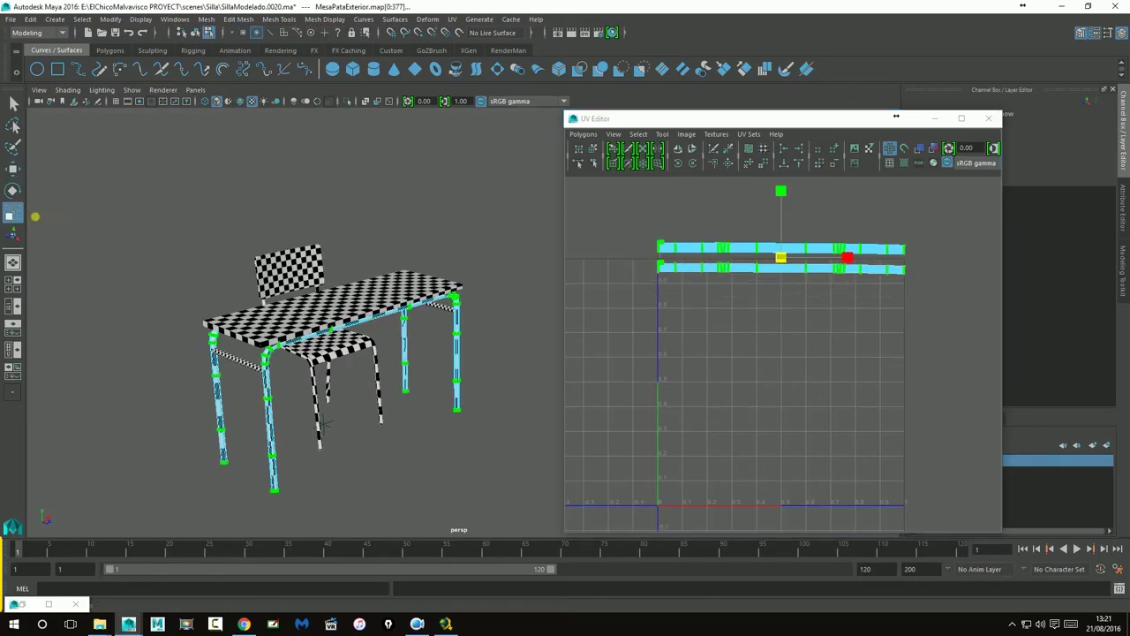
pyautogui.moveTo(783, 258); pyautogui.dragTo(838, 258)
pyautogui.hotkey('ctrl', 'z')
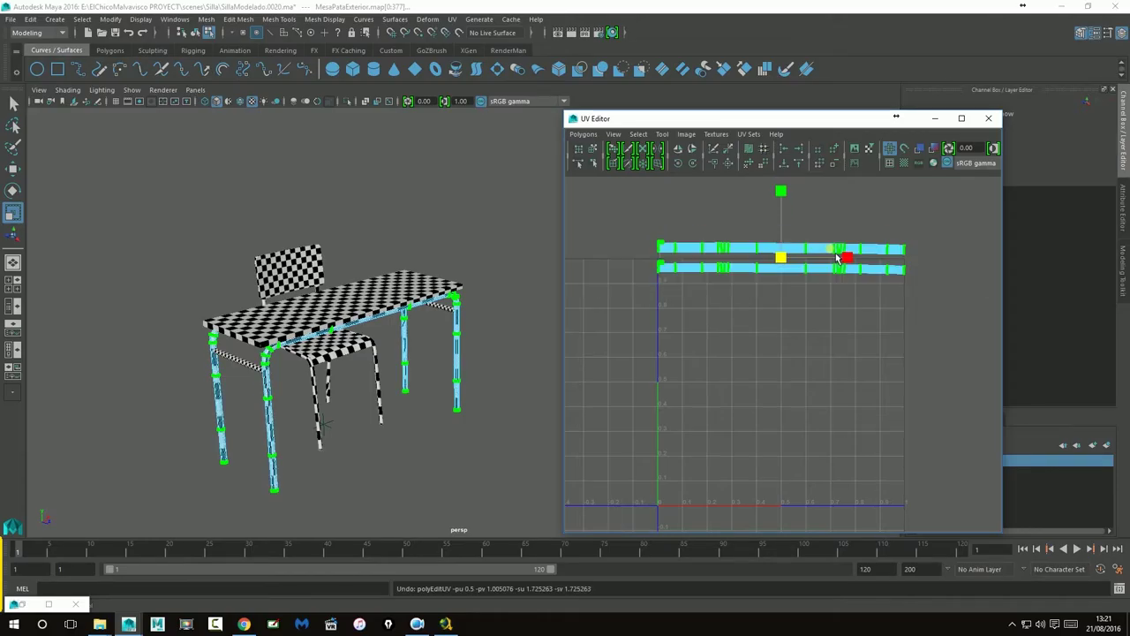
# - Widen the UV Editor window and move the leg frames' UV shells down inside the upper edge of the 0–1 tile
pyautogui.scroll(2, 629, 234)
pyautogui.scroll(1, 714, 246)
pyautogui.keyDown('alt'); pyautogui.moveTo(725, 247); pyautogui.dragTo(738, 347, button='middle'); pyautogui.keyUp('alt')
pyautogui.moveTo(563, 313); pyautogui.dragTo(465, 326)
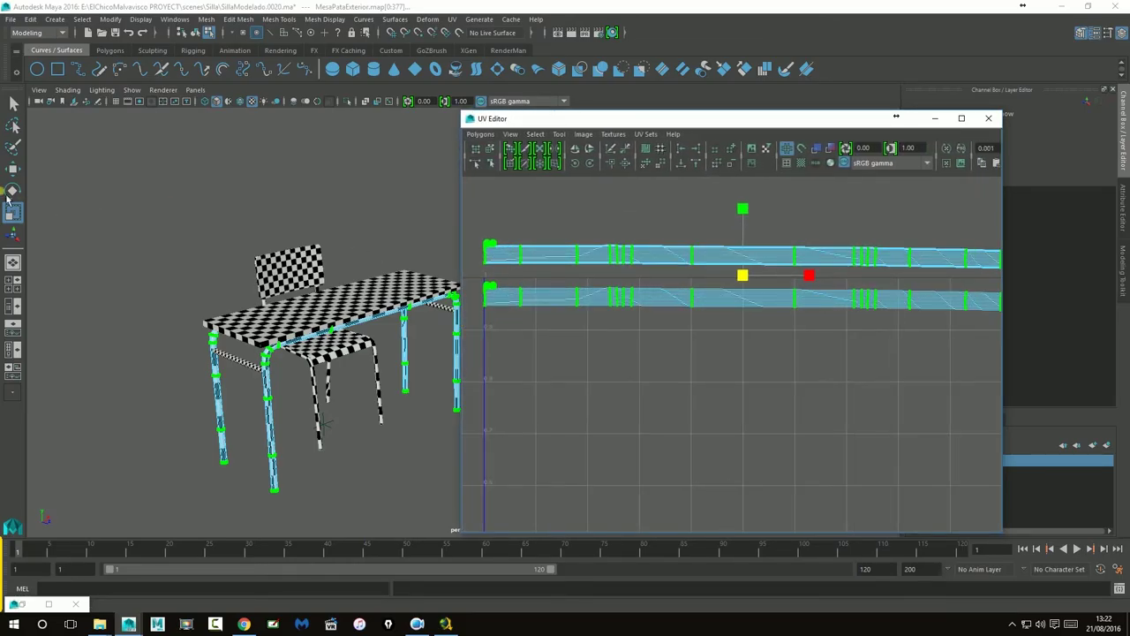
pyautogui.click(13, 168)
pyautogui.moveTo(748, 218); pyautogui.dragTo(756, 260)
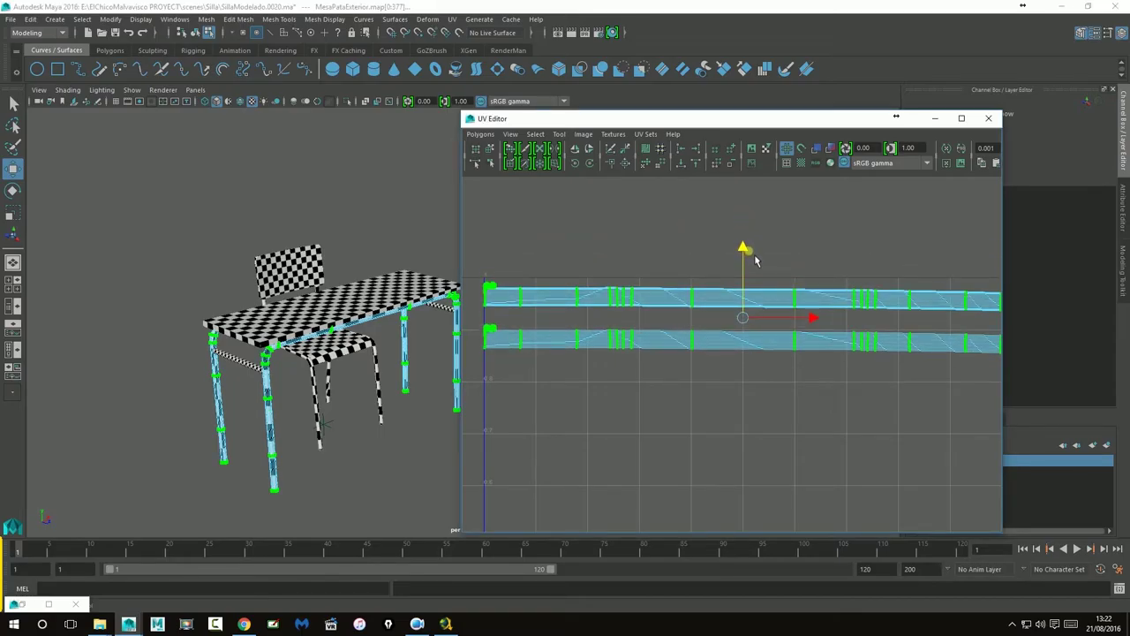
# - Scale the leg frames' UV shells down slightly to fit within the tile's width and deselect them
pyautogui.click(19, 214)
pyautogui.moveTo(750, 327); pyautogui.dragTo(748, 328)
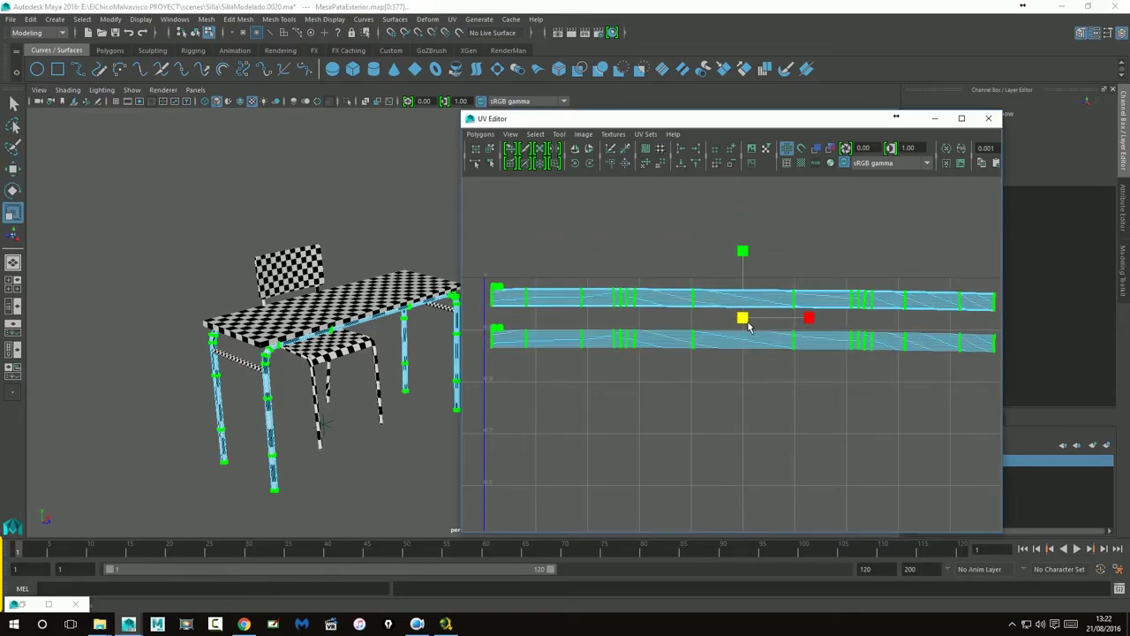
pyautogui.click(651, 237)
# - Return to object mode and select both crossbars, MesaUnionPatasR and MesaUnionPatasL
pyautogui.keyDown('alt'); pyautogui.moveTo(798, 311); pyautogui.dragTo(780, 306, button='middle'); pyautogui.keyUp('alt')
pyautogui.keyDown('alt'); pyautogui.moveTo(820, 310); pyautogui.dragTo(712, 345, button='right'); pyautogui.keyUp('alt')
pyautogui.keyDown('alt'); pyautogui.moveTo(714, 347); pyautogui.dragTo(728, 291, button='middle'); pyautogui.keyUp('alt')
pyautogui.moveTo(272, 391); pyautogui.dragTo(299, 284, button='right')
pyautogui.click(265, 369)
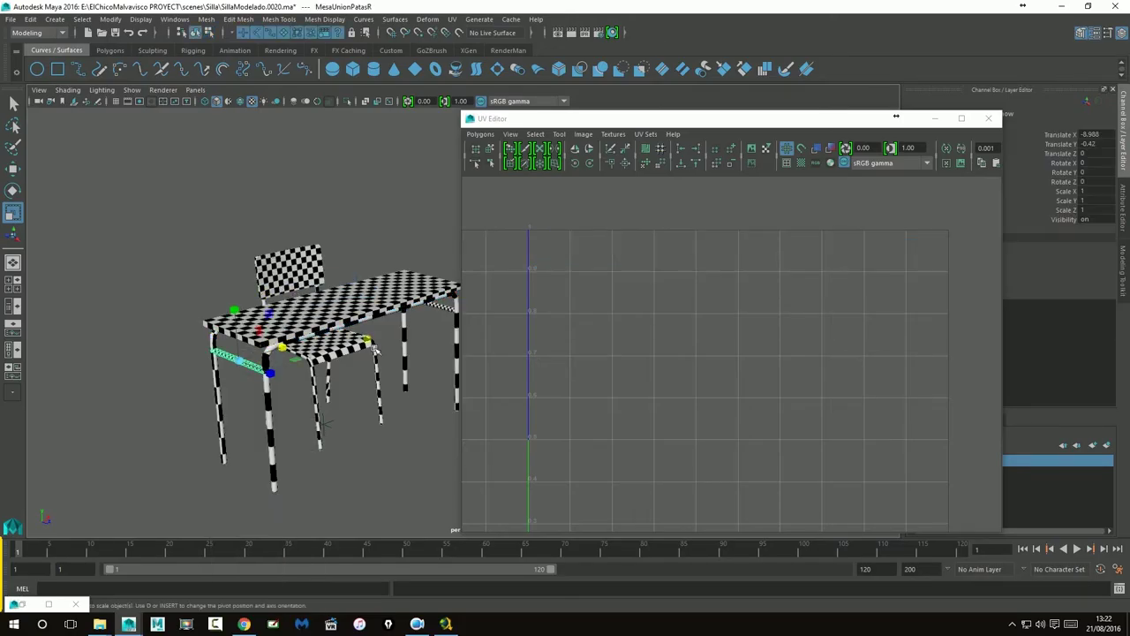
pyautogui.click(446, 306)
# - Move one of the two overlapping crossbar UV shells upward to separate it from the other
pyautogui.scroll(-6, 765, 298)
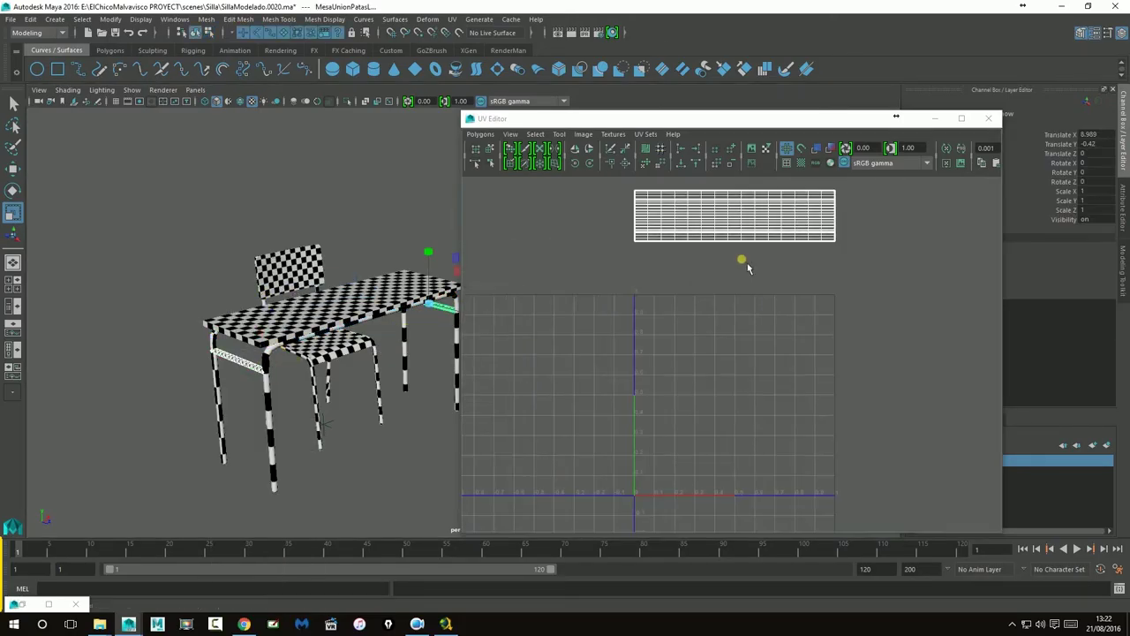
pyautogui.keyDown('alt'); pyautogui.moveTo(742, 258); pyautogui.dragTo(727, 374, button='middle'); pyautogui.keyUp('alt')
pyautogui.moveTo(711, 339); pyautogui.dragTo(761, 345, button='right')
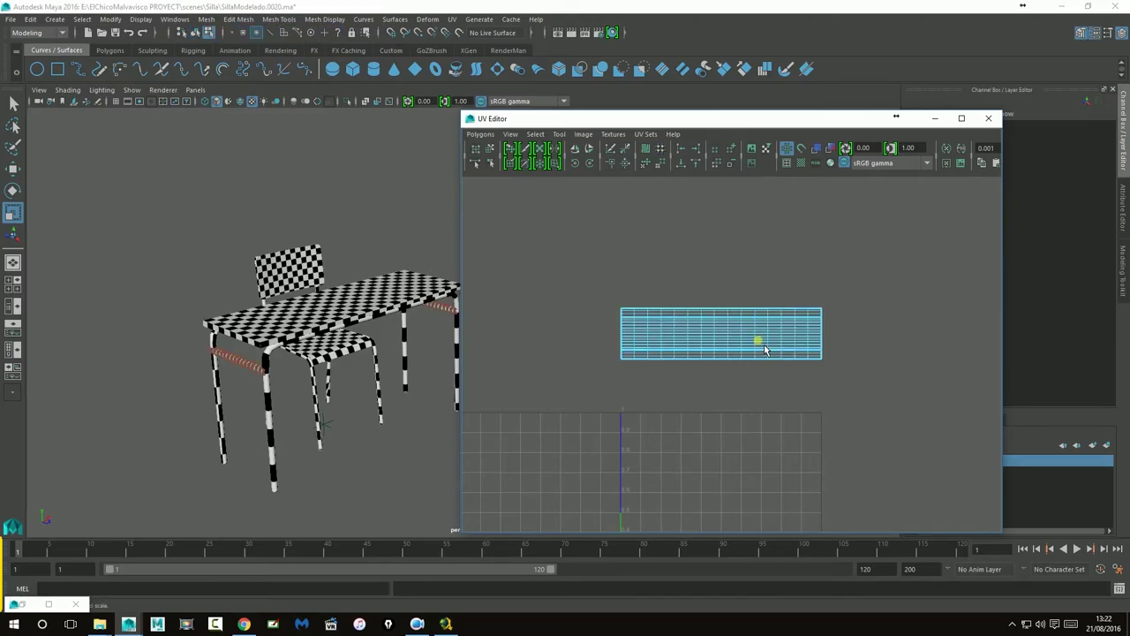
pyautogui.doubleClick(702, 331)
pyautogui.press('w')
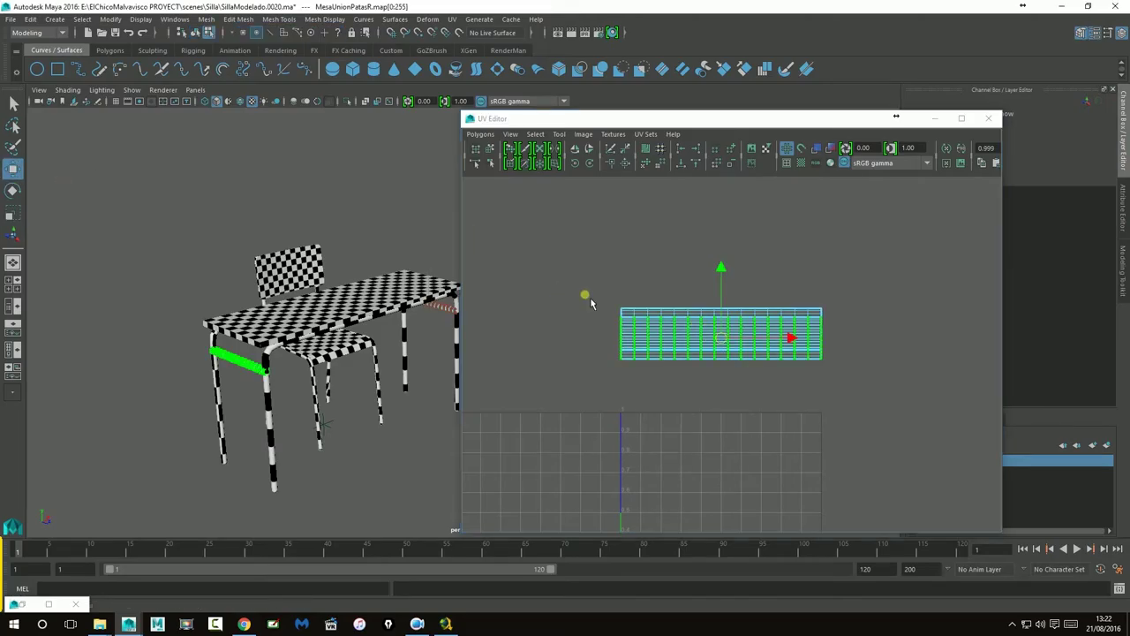
pyautogui.moveTo(727, 284); pyautogui.dragTo(728, 228)
# - Scale both crossbars' UV shells down uniformly to a little under half size
pyautogui.moveTo(592, 222); pyautogui.dragTo(868, 382)
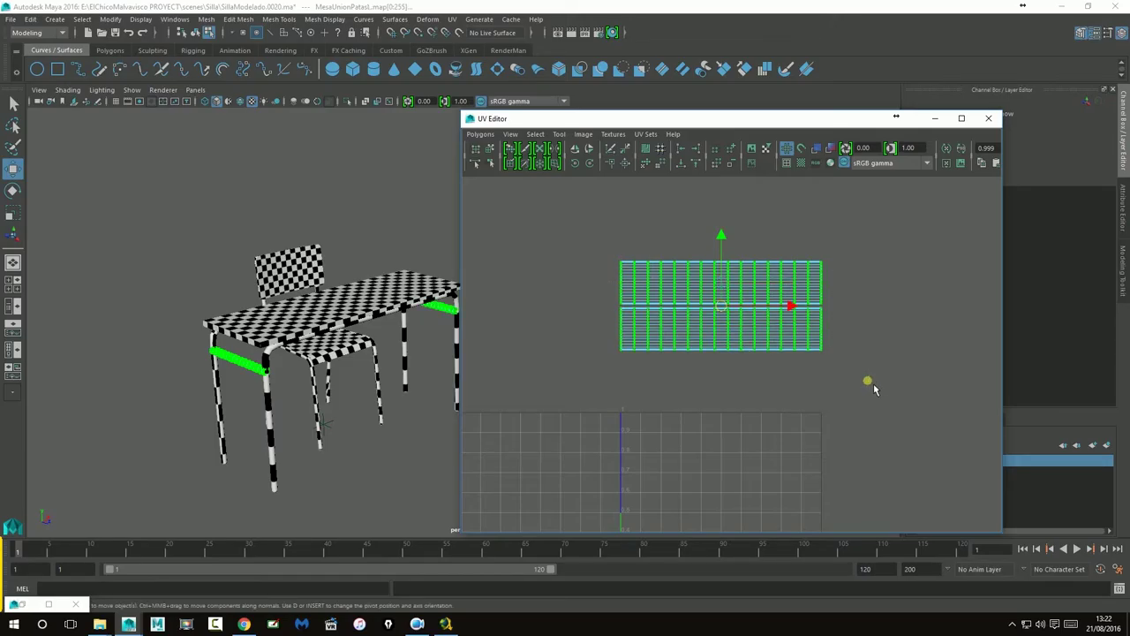
pyautogui.click(13, 214)
pyautogui.scroll(4, 190, 387)
pyautogui.keyDown('alt'); pyautogui.moveTo(184, 387); pyautogui.dragTo(314, 344, button='middle'); pyautogui.keyUp('alt')
pyautogui.keyDown('alt'); pyautogui.moveTo(313, 344); pyautogui.dragTo(274, 354); pyautogui.keyUp('alt')
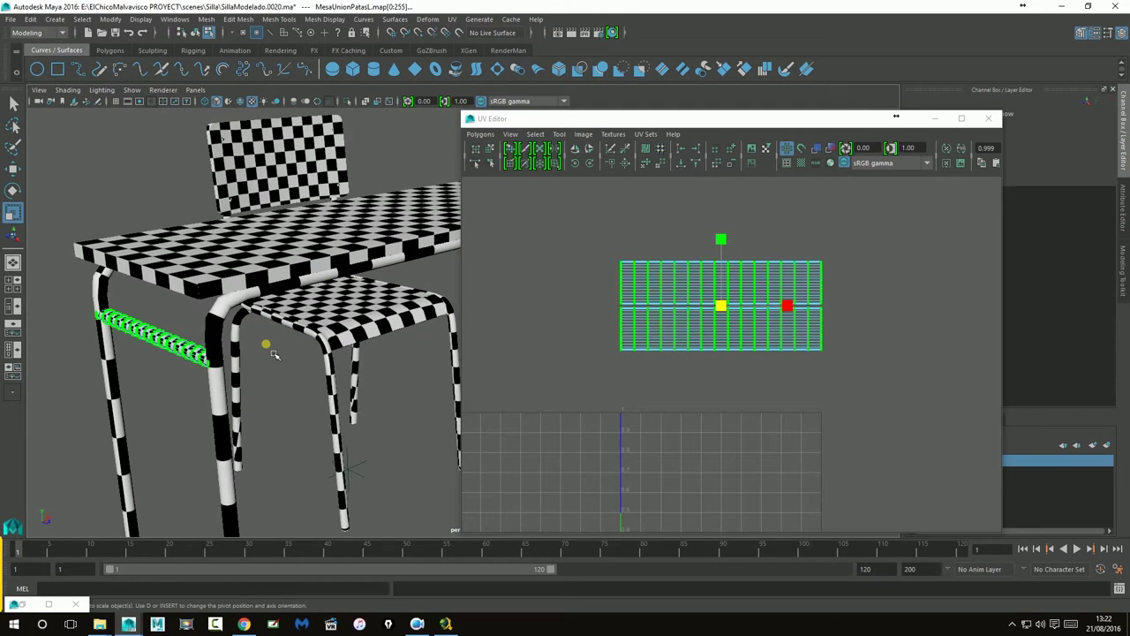
pyautogui.moveTo(724, 308); pyautogui.dragTo(689, 322)
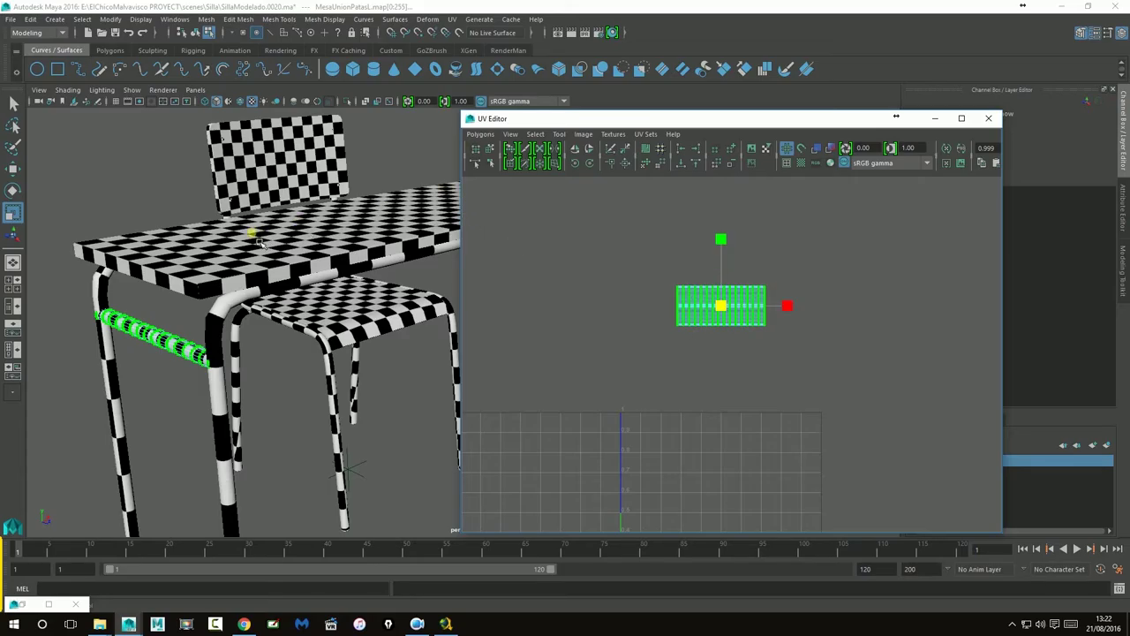
# - Move both crossbars' UV shells down into the upper half of the 0–1 tile, closer to its left edge
pyautogui.click(13, 168)
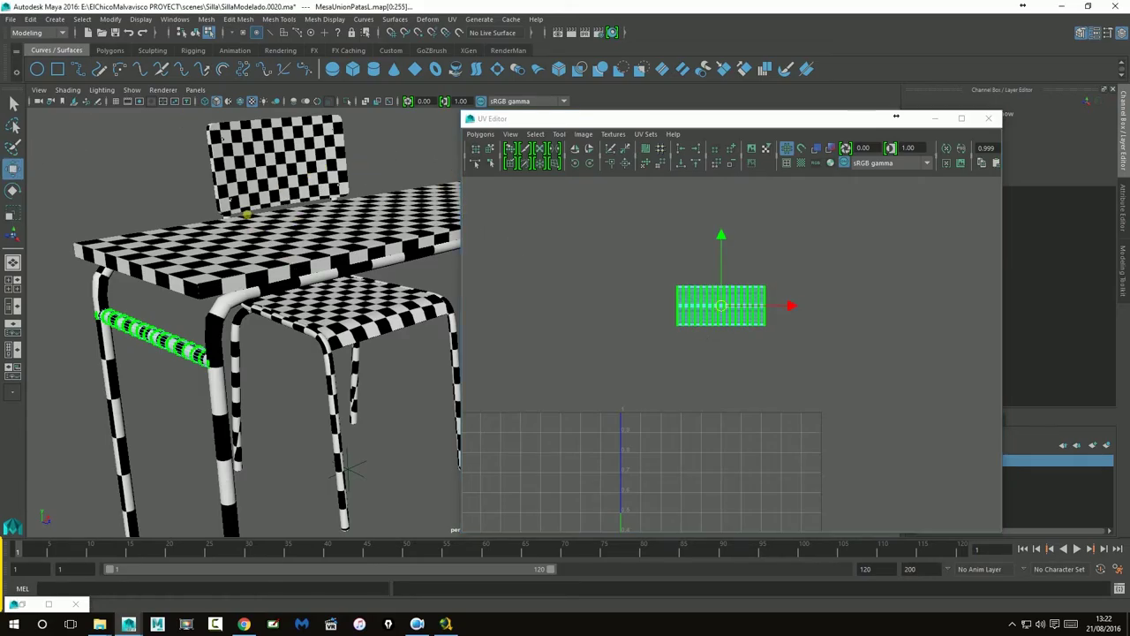
pyautogui.moveTo(723, 244); pyautogui.dragTo(715, 421)
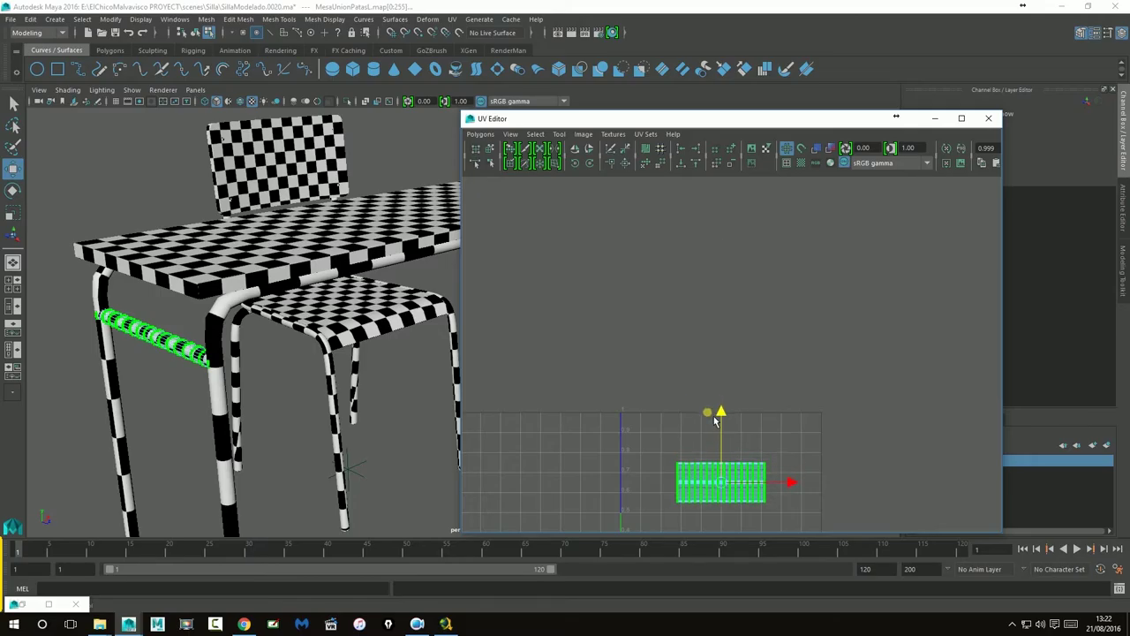
pyautogui.keyDown('alt'); pyautogui.moveTo(719, 411); pyautogui.dragTo(742, 302, button='middle'); pyautogui.keyUp('alt')
pyautogui.moveTo(741, 295); pyautogui.dragTo(741, 297)
pyautogui.moveTo(805, 365); pyautogui.dragTo(763, 362)
# - Move the lower crossbar's UV shell down slightly to leave a small gap between the two shells, and deselect it
pyautogui.click(836, 385)
pyautogui.click(701, 375)
pyautogui.moveTo(697, 313); pyautogui.dragTo(698, 318)
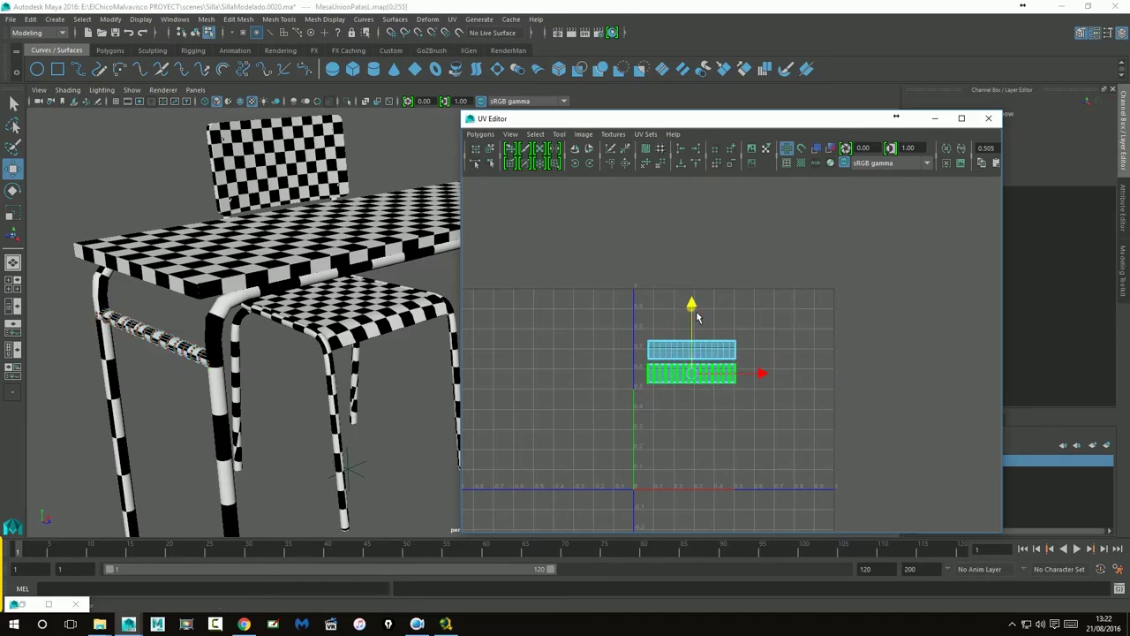
pyautogui.click(788, 352)
pyautogui.scroll(-2, 787, 352)
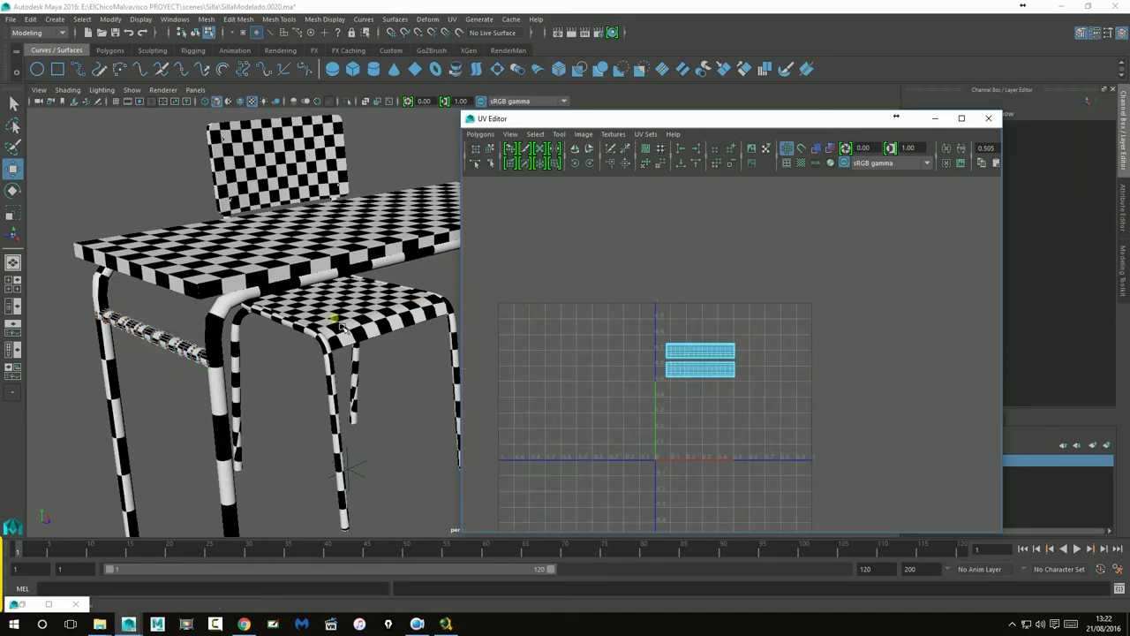
# - Return to object mode and select the desk's tabletop, both leg frames and both crossbars together
pyautogui.moveTo(189, 351); pyautogui.dragTo(251, 297, button='right')
pyautogui.scroll(-5, 254, 302)
pyautogui.keyDown('alt'); pyautogui.moveTo(307, 402); pyautogui.dragTo(333, 397); pyautogui.keyUp('alt')
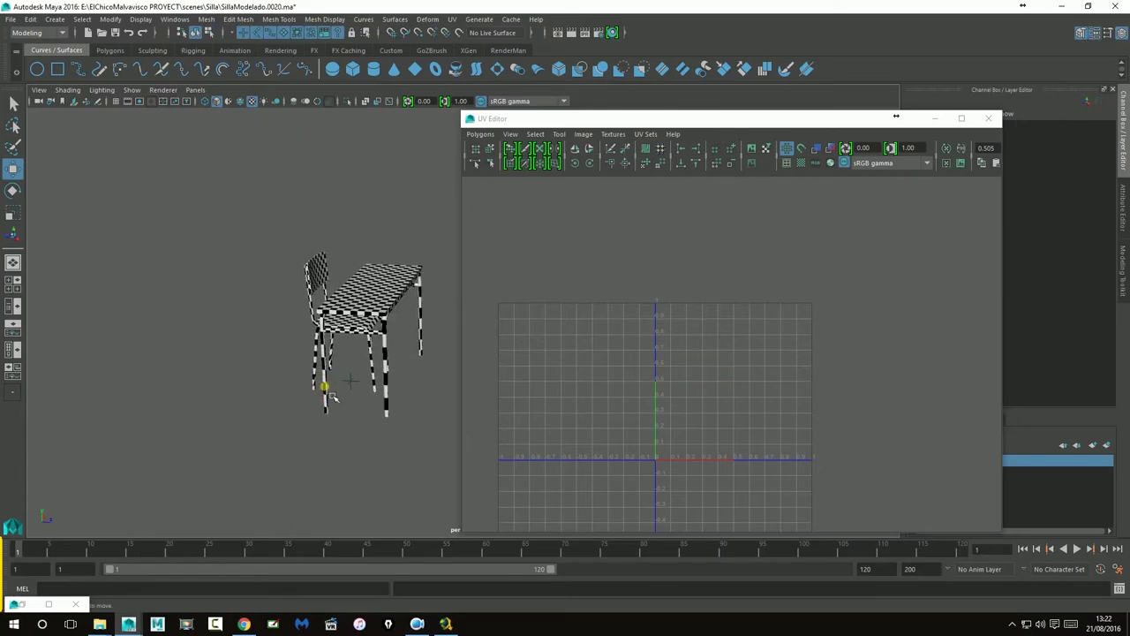
pyautogui.click(324, 386)
pyautogui.keyDown('shift'); pyautogui.click(386, 398); pyautogui.keyUp('shift')
pyautogui.keyDown('shift'); pyautogui.click(370, 333); pyautogui.keyUp('shift')
pyautogui.keyDown('shift'); pyautogui.click(380, 297); pyautogui.keyUp('shift')
pyautogui.keyDown('alt'); pyautogui.moveTo(350, 380); pyautogui.dragTo(292, 360); pyautogui.keyUp('alt')
pyautogui.keyDown('shift'); pyautogui.click(290, 323); pyautogui.keyUp('shift')
# - Add the four leg caps, MesaTapon01 to MesaTapon04, to the selection of desk parts
pyautogui.keyDown('alt'); pyautogui.moveTo(291, 360); pyautogui.dragTo(414, 417, button='right'); pyautogui.keyUp('alt')
pyautogui.keyDown('alt'); pyautogui.moveTo(282, 401); pyautogui.dragTo(429, 273, button='middle'); pyautogui.keyUp('alt')
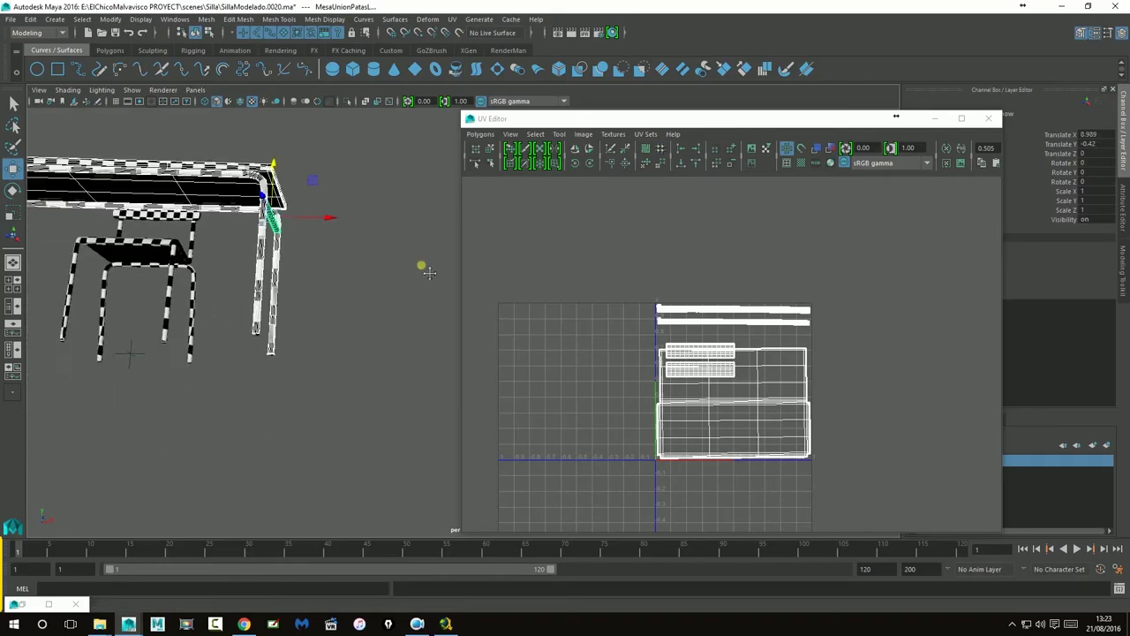
pyautogui.keyDown('alt'); pyautogui.moveTo(429, 272); pyautogui.dragTo(316, 313); pyautogui.keyUp('alt')
pyautogui.click(310, 323)
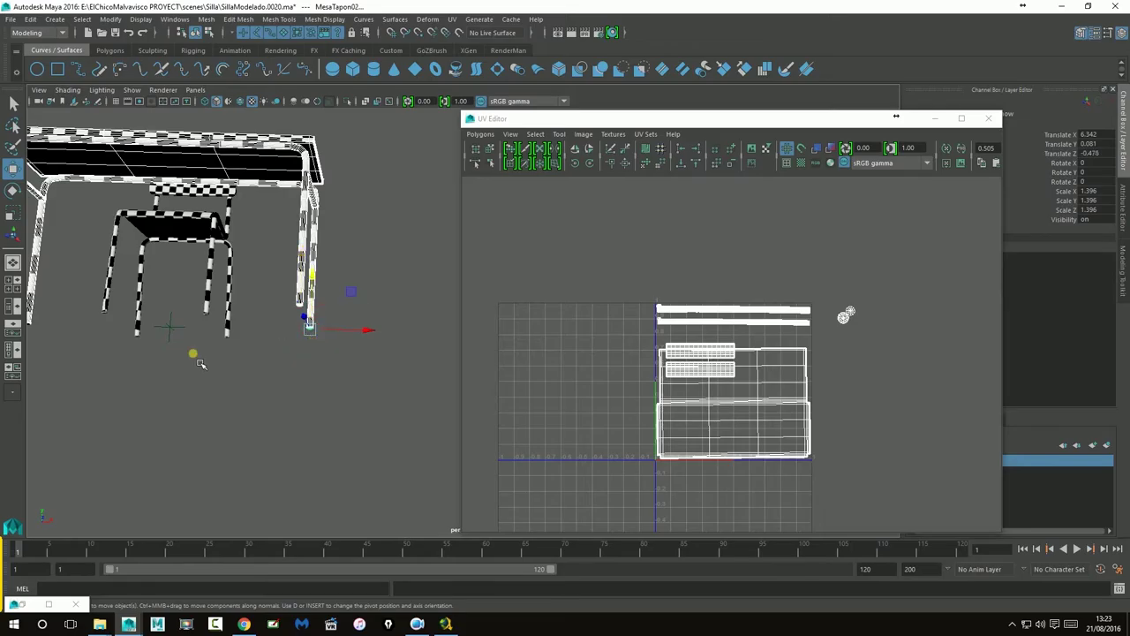
pyautogui.keyDown('alt'); pyautogui.moveTo(201, 363); pyautogui.dragTo(245, 359); pyautogui.keyUp('alt')
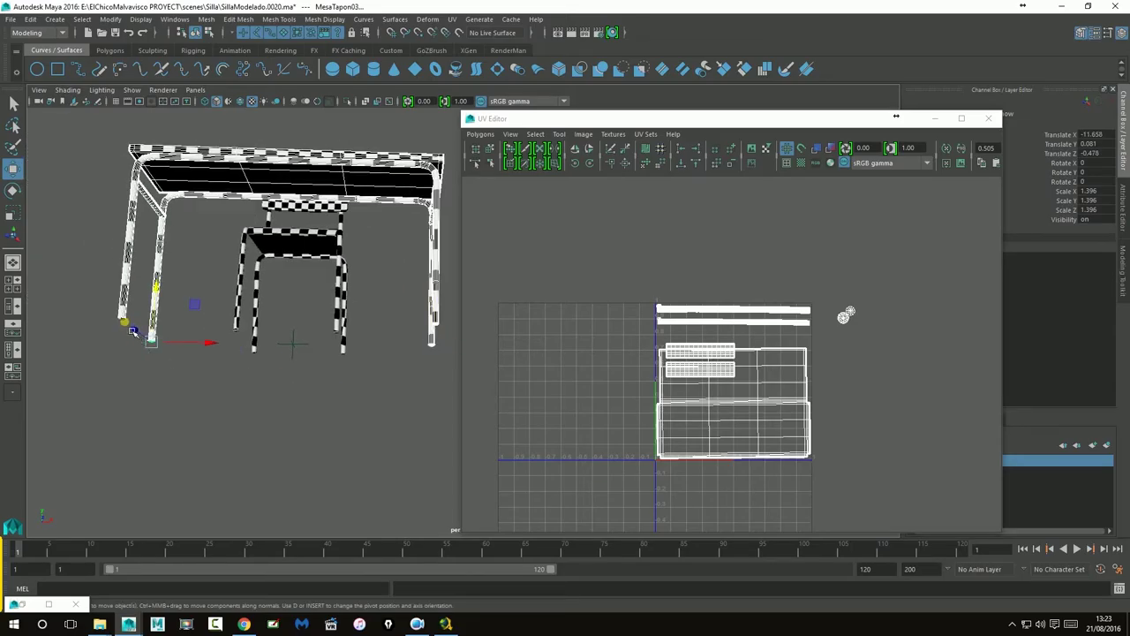
pyautogui.scroll(4, 698, 362)
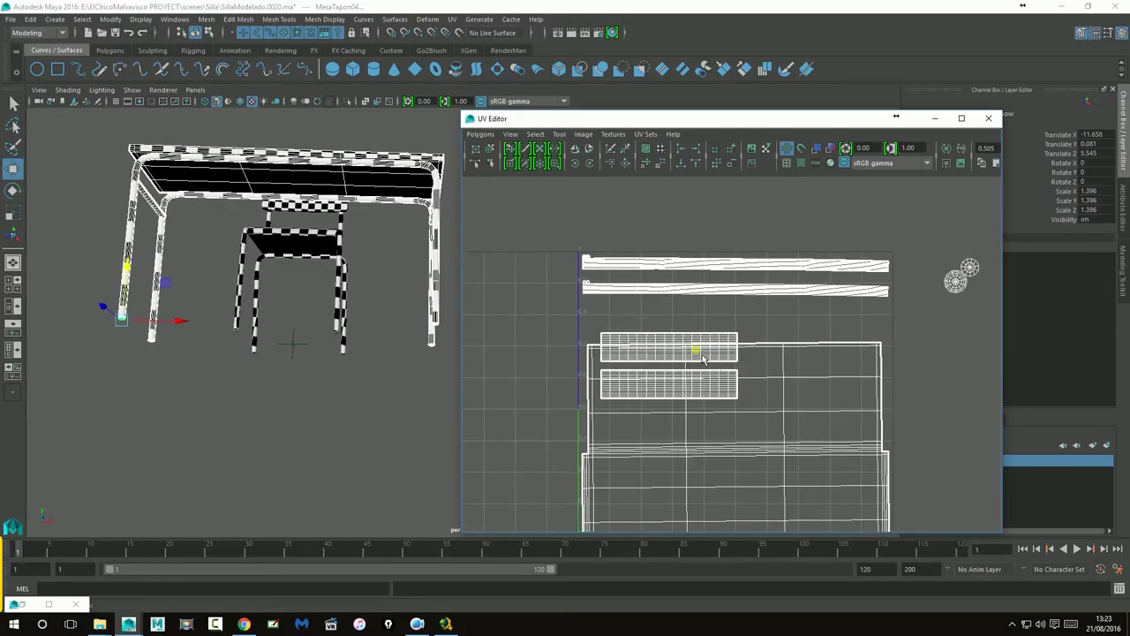
# - Place the crossbars' UV shells side by side in the strip between the leg frames' shells and the tabletop's shells
pyautogui.moveTo(696, 355); pyautogui.dragTo(650, 334, button='right')
pyautogui.click(656, 357)
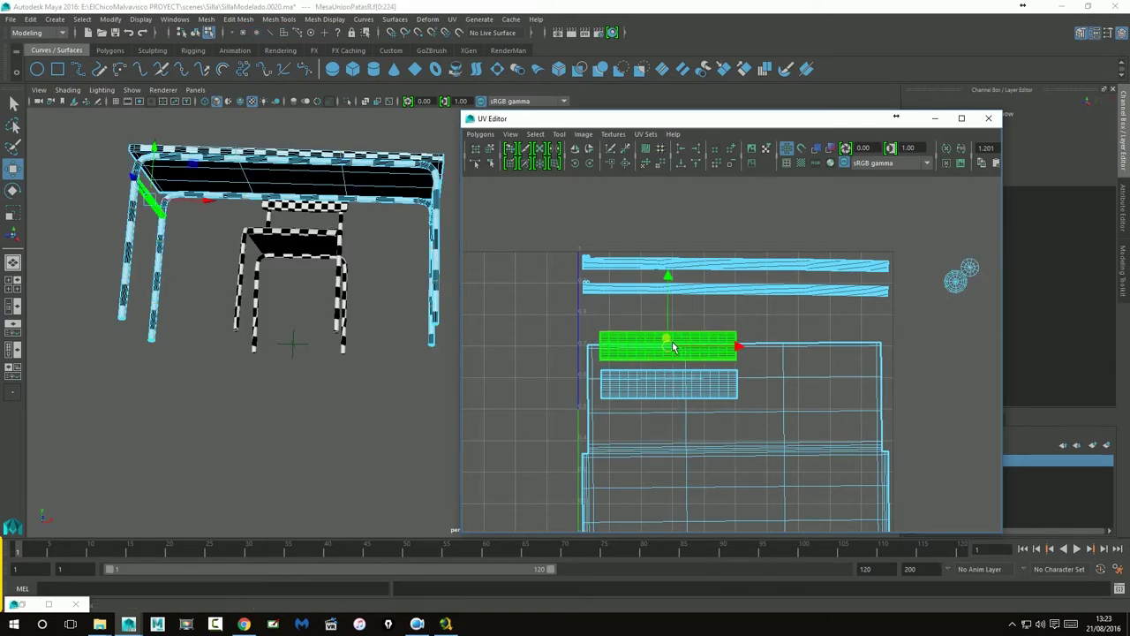
pyautogui.moveTo(669, 342); pyautogui.dragTo(662, 329)
pyautogui.click(675, 389)
pyautogui.moveTo(671, 391); pyautogui.dragTo(798, 332)
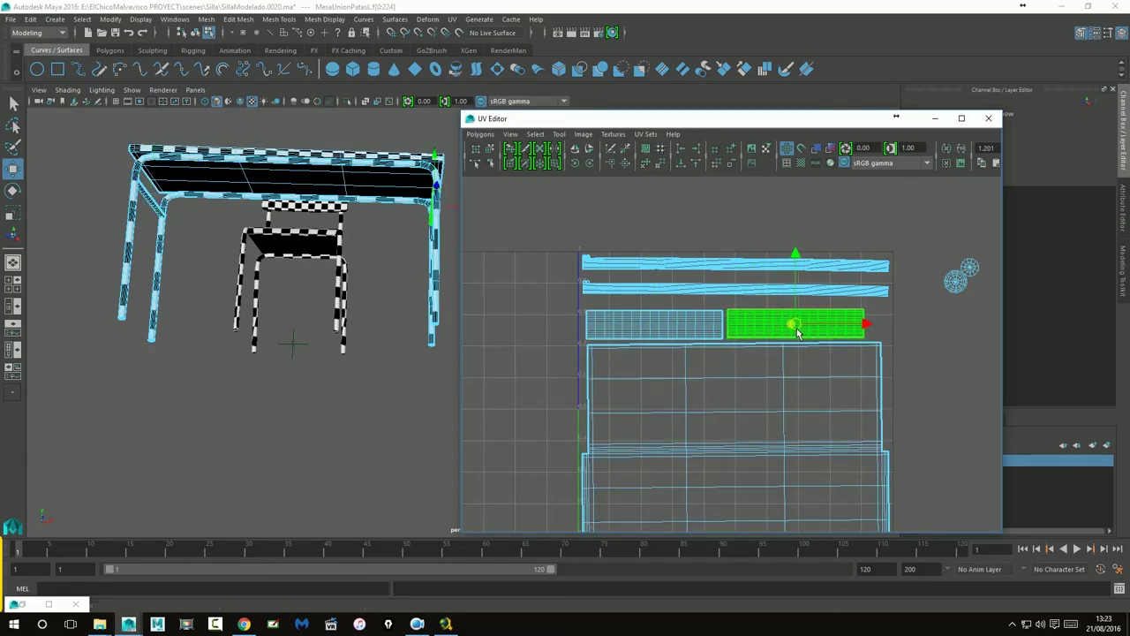
pyautogui.click(656, 334)
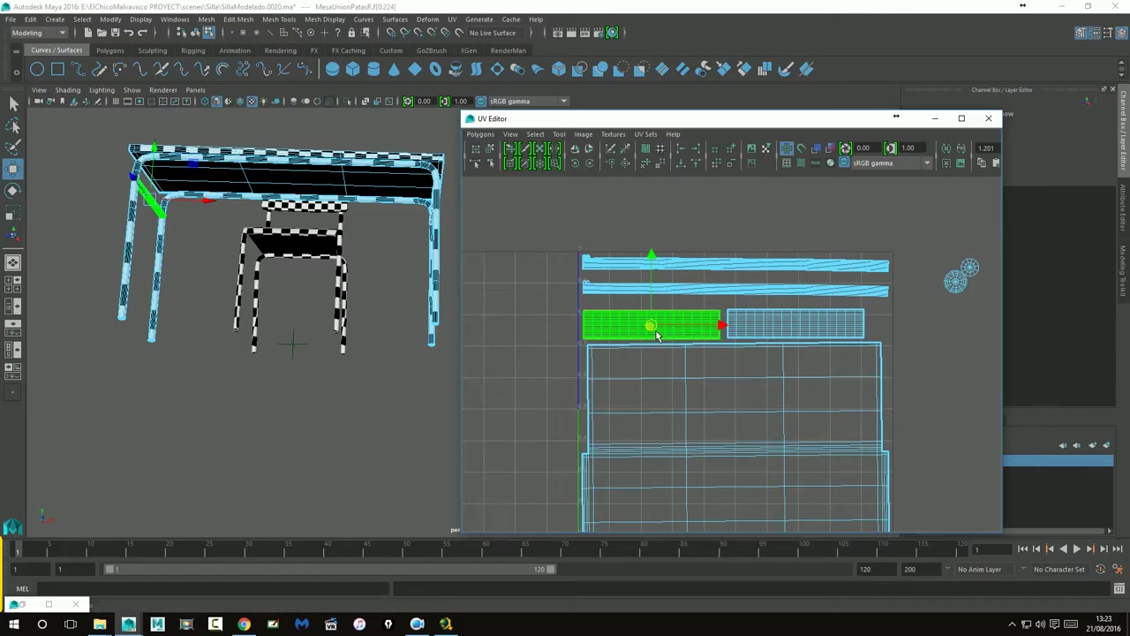
pyautogui.click(764, 332)
pyautogui.moveTo(802, 332); pyautogui.dragTo(800, 332)
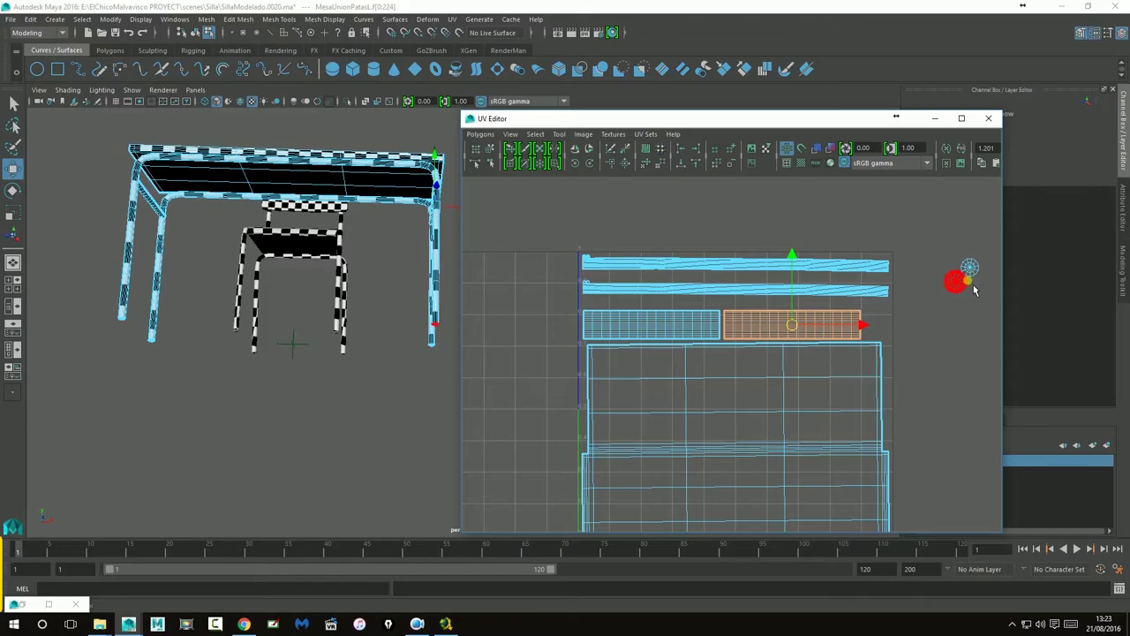
# - Try to fit the leg caps' round UV shells as one group in the gap beside the crossbars' shells
pyautogui.moveTo(996, 326); pyautogui.dragTo(996, 326)
pyautogui.moveTo(969, 283); pyautogui.dragTo(886, 329)
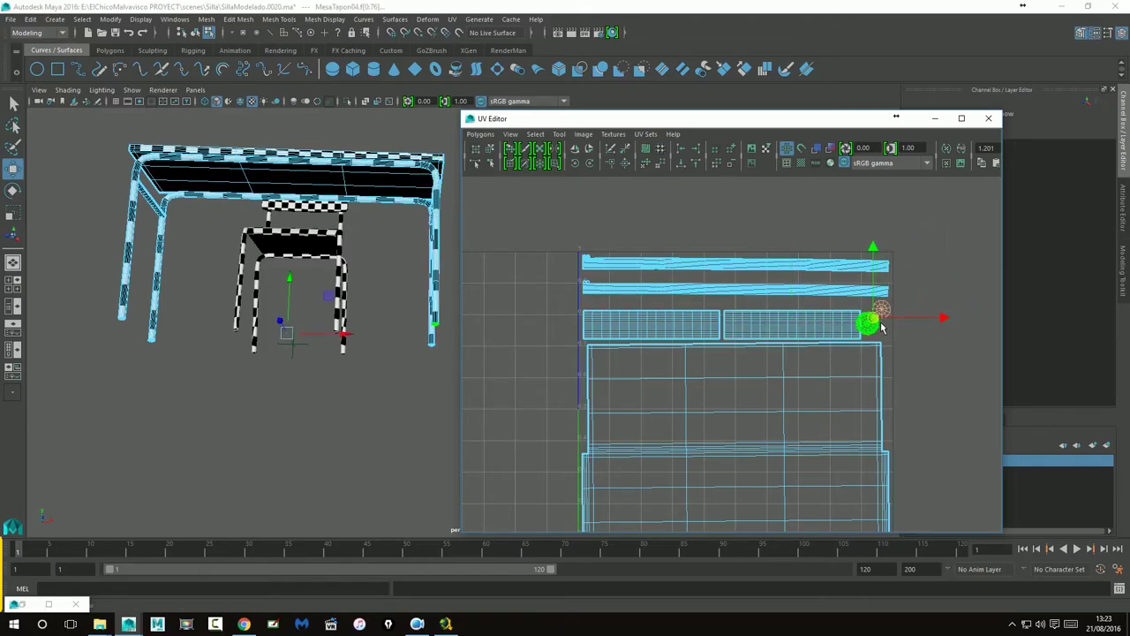
pyautogui.keyDown('alt'); pyautogui.moveTo(839, 300); pyautogui.dragTo(748, 282, button='middle'); pyautogui.keyUp('alt')
pyautogui.keyDown('alt'); pyautogui.moveTo(755, 283); pyautogui.dragTo(998, 327, button='right'); pyautogui.keyUp('alt')
pyautogui.moveTo(843, 259); pyautogui.dragTo(934, 262)
pyautogui.scroll(4, 928, 295)
pyautogui.keyDown('alt'); pyautogui.moveTo(928, 295); pyautogui.dragTo(695, 427, button='middle'); pyautogui.keyUp('alt')
pyautogui.click(846, 307)
pyautogui.moveTo(847, 308); pyautogui.dragTo(850, 277)
pyautogui.hotkey('ctrl', 'z')
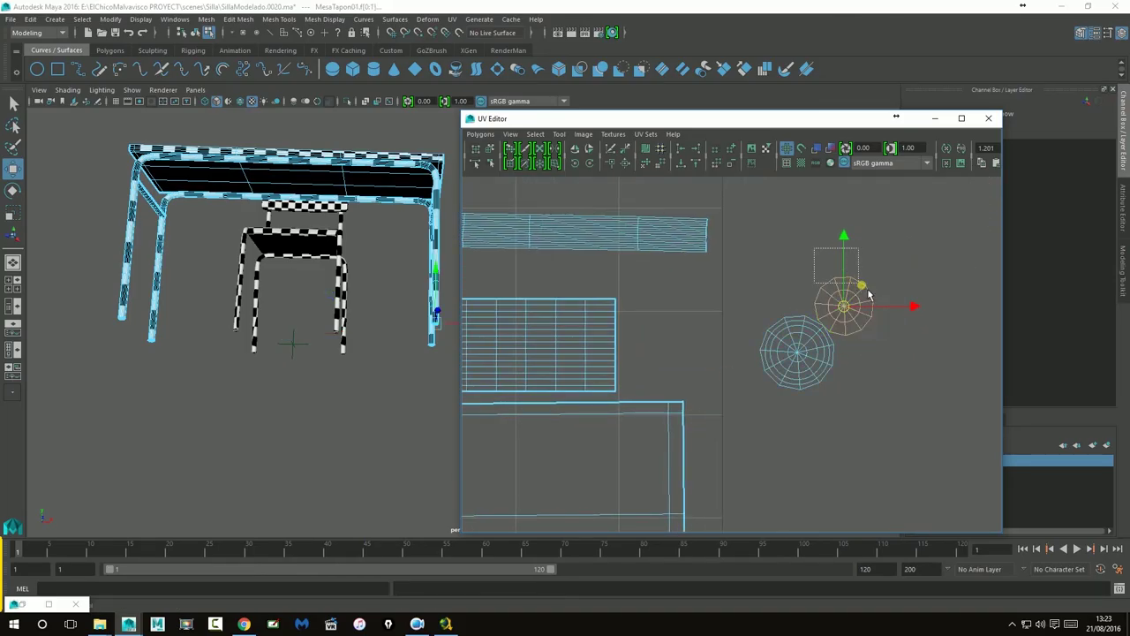
# - Move the leg caps' small and large round UV shells separately into the gap beside the crossbars, small above large
pyautogui.moveTo(840, 297); pyautogui.dragTo(806, 249, button='right')
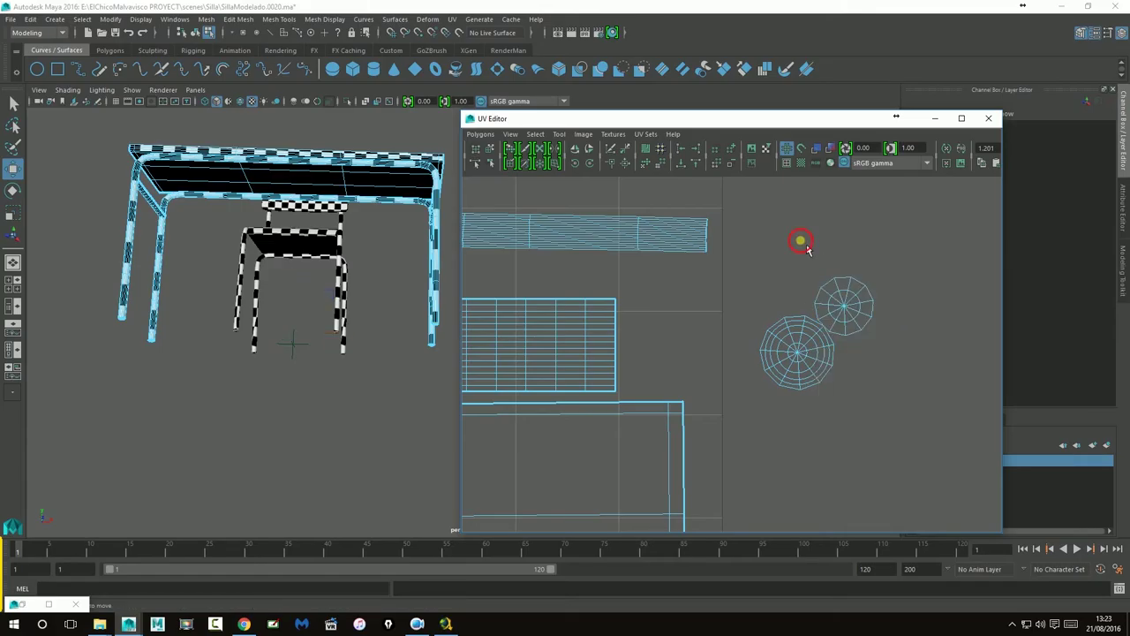
pyautogui.moveTo(915, 315); pyautogui.dragTo(687, 294)
pyautogui.moveTo(747, 313); pyautogui.dragTo(888, 455)
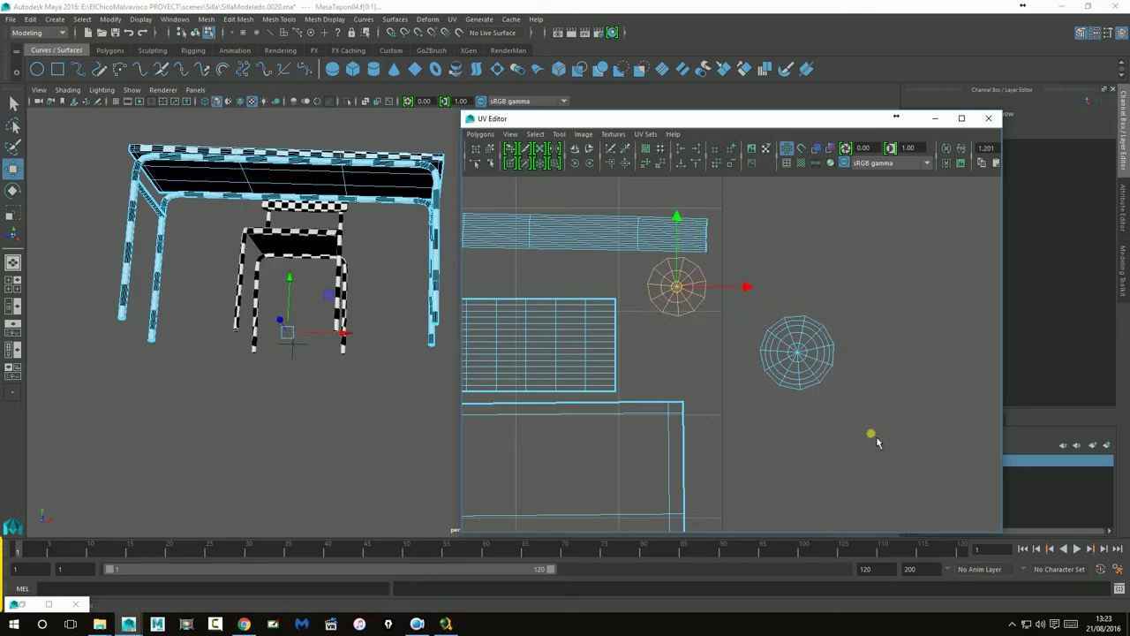
pyautogui.moveTo(807, 360); pyautogui.dragTo(678, 364)
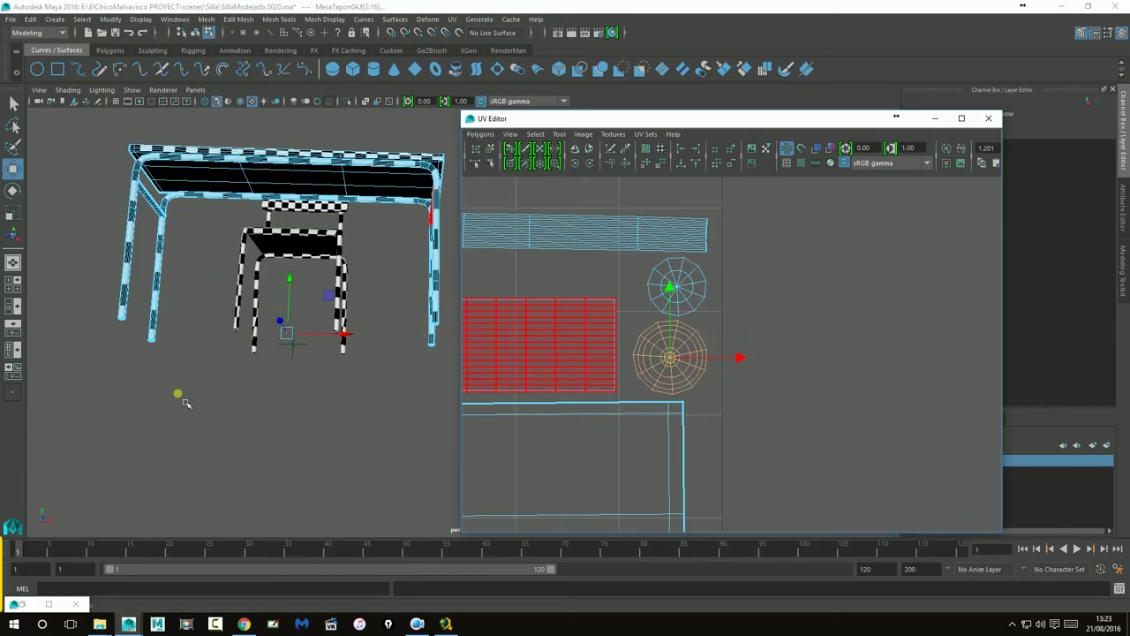
pyautogui.scroll(-6, 707, 296)
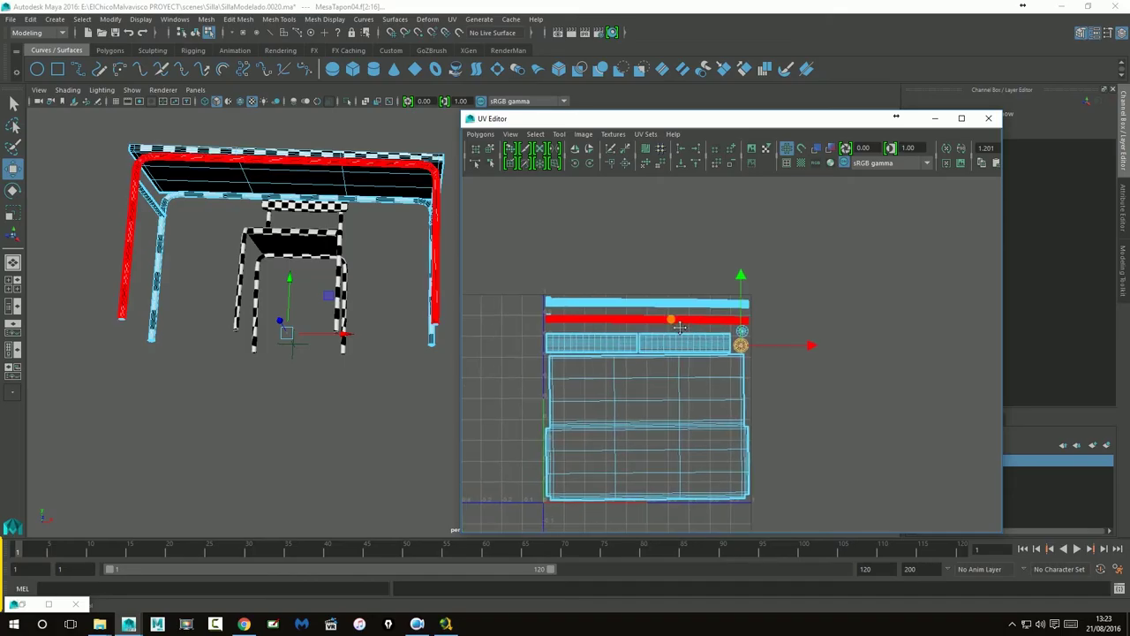
# - Return the desk parts to object mode, clear the selection and close the UV Editor
pyautogui.rightClick(690, 324)
pyautogui.moveTo(704, 317); pyautogui.dragTo(697, 327, button='right')
pyautogui.moveTo(618, 257); pyautogui.dragTo(572, 254, button='right')
pyautogui.click(11, 175)
pyautogui.moveTo(197, 181); pyautogui.dragTo(233, 168, button='right')
pyautogui.click(219, 285)
pyautogui.keyDown('alt'); pyautogui.moveTo(277, 280); pyautogui.dragTo(419, 284); pyautogui.keyUp('alt')
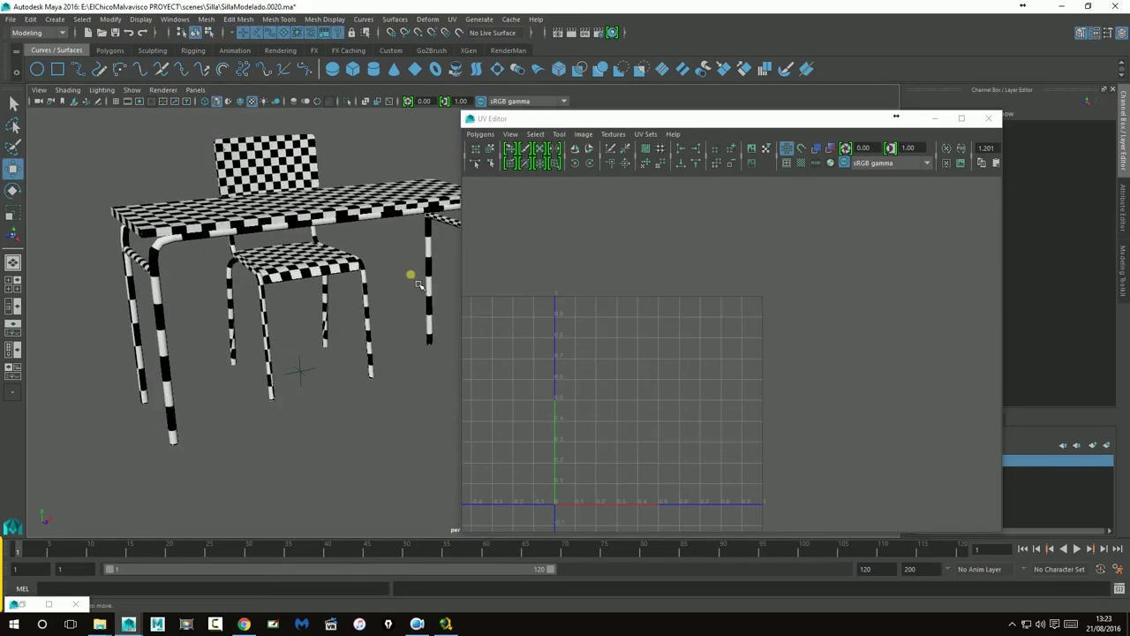
pyautogui.click(988, 119)
pyautogui.scroll(-5, 473, 317)
pyautogui.keyDown('alt'); pyautogui.moveTo(473, 316); pyautogui.dragTo(528, 327, button='middle'); pyautogui.keyUp('alt')
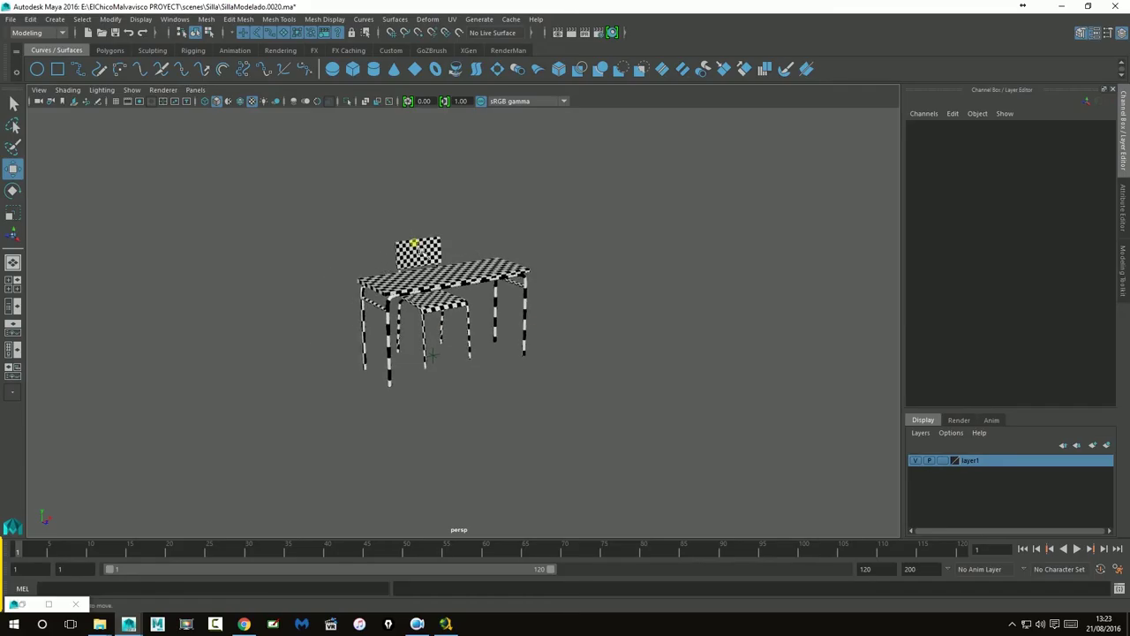
# - Turn on the grid in the perspective view, with the film gate switched off
pyautogui.click(128, 102)
pyautogui.keyDown('alt'); pyautogui.moveTo(547, 318); pyautogui.dragTo(554, 325); pyautogui.keyUp('alt')
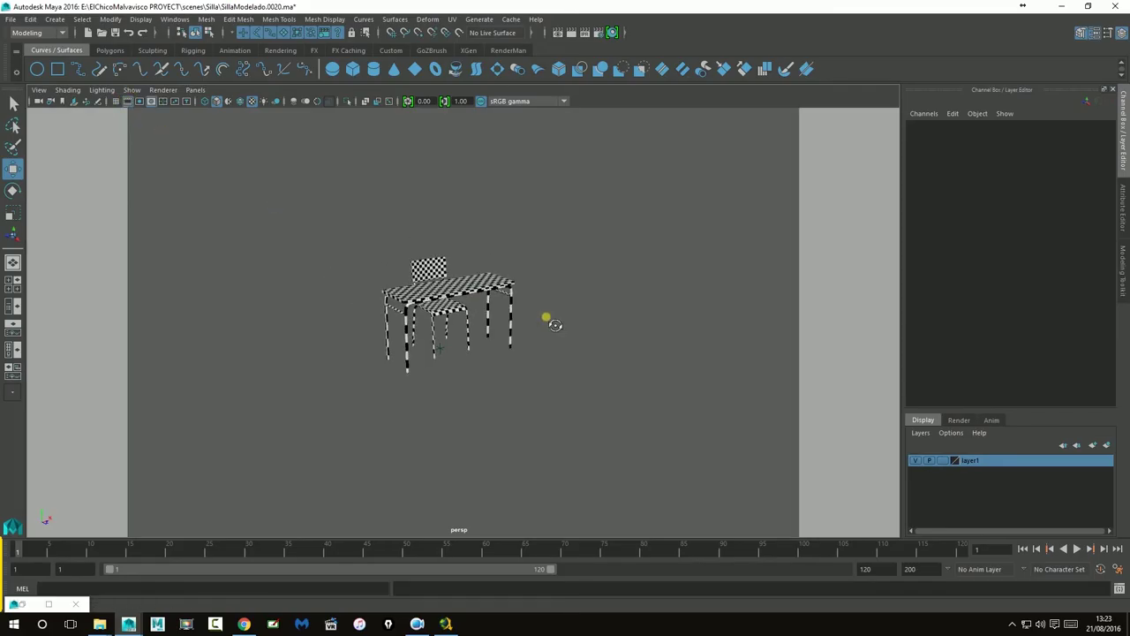
pyautogui.click(128, 101)
# - Frame the whole desk and chair in the perspective view and save the scene as a new incremental version
pyautogui.keyDown('alt'); pyautogui.moveTo(433, 296); pyautogui.dragTo(376, 307); pyautogui.keyUp('alt')
pyautogui.keyDown('alt'); pyautogui.moveTo(377, 307); pyautogui.dragTo(382, 331, button='middle'); pyautogui.keyUp('alt')
pyautogui.keyDown('alt'); pyautogui.moveTo(430, 330); pyautogui.dragTo(714, 337, button='right'); pyautogui.keyUp('alt')
pyautogui.keyDown('alt'); pyautogui.moveTo(613, 321); pyautogui.dragTo(725, 308, button='middle'); pyautogui.keyUp('alt')
pyautogui.keyDown('alt'); pyautogui.moveTo(691, 310); pyautogui.dragTo(660, 309, button='right'); pyautogui.keyUp('alt')
pyautogui.keyDown('alt'); pyautogui.moveTo(658, 309); pyautogui.dragTo(665, 309); pyautogui.keyUp('alt')
pyautogui.click(9, 19)
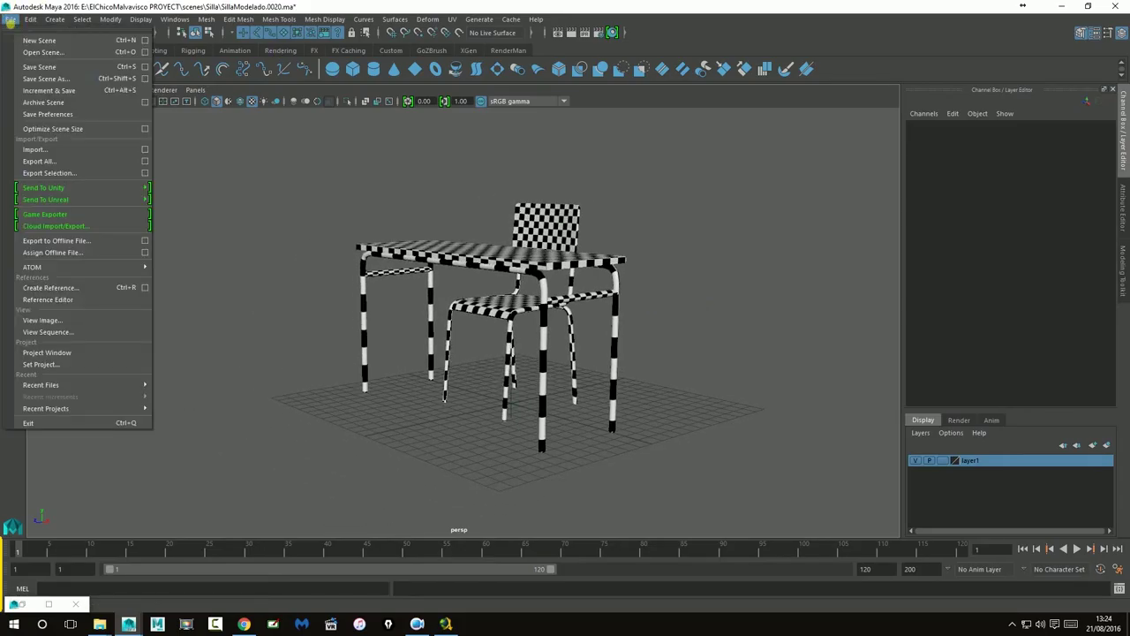
pyautogui.click(40, 86)
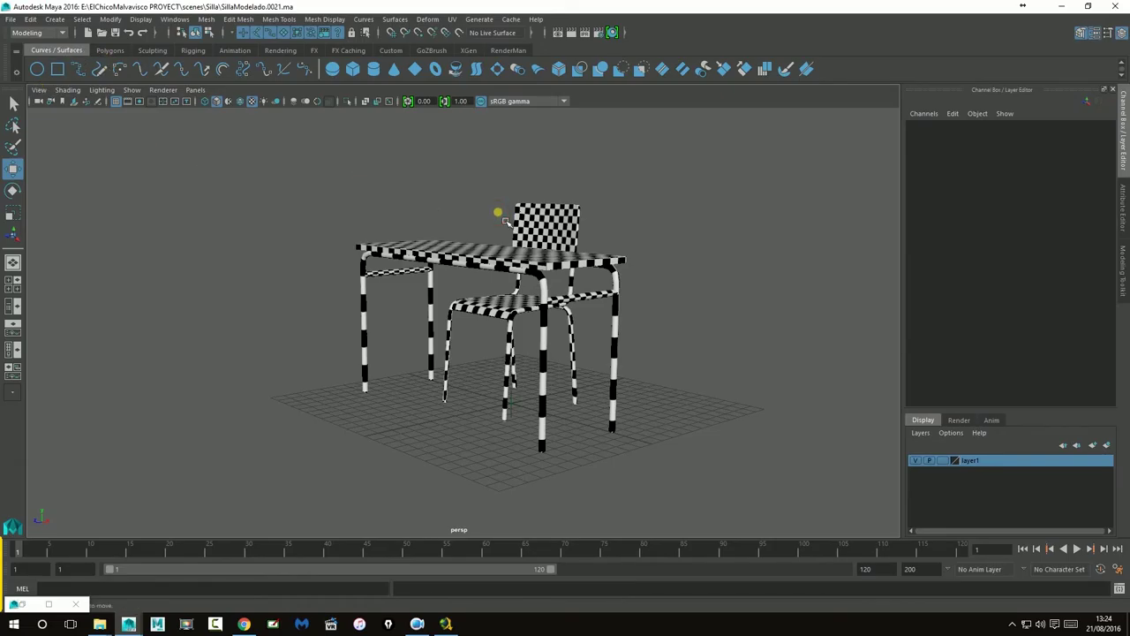
# - Restore and enlarge the Outliner, and select the chair's parent node, Silla
pyautogui.click(34, 605)
pyautogui.moveTo(146, 456); pyautogui.dragTo(158, 543)
pyautogui.click(106, 370)
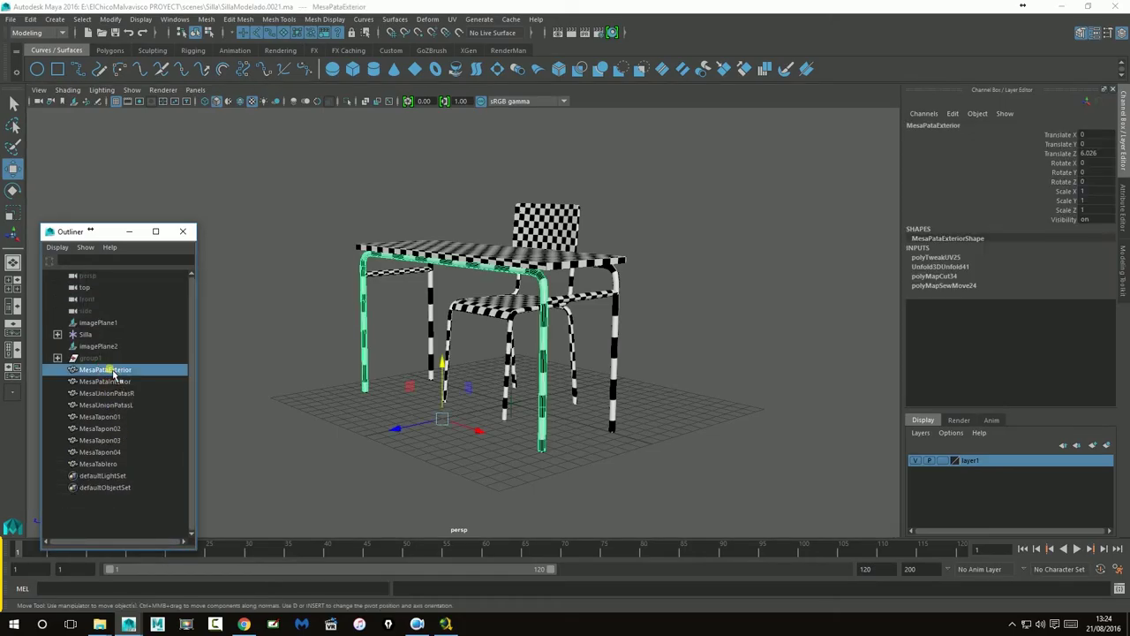
pyautogui.click(519, 408)
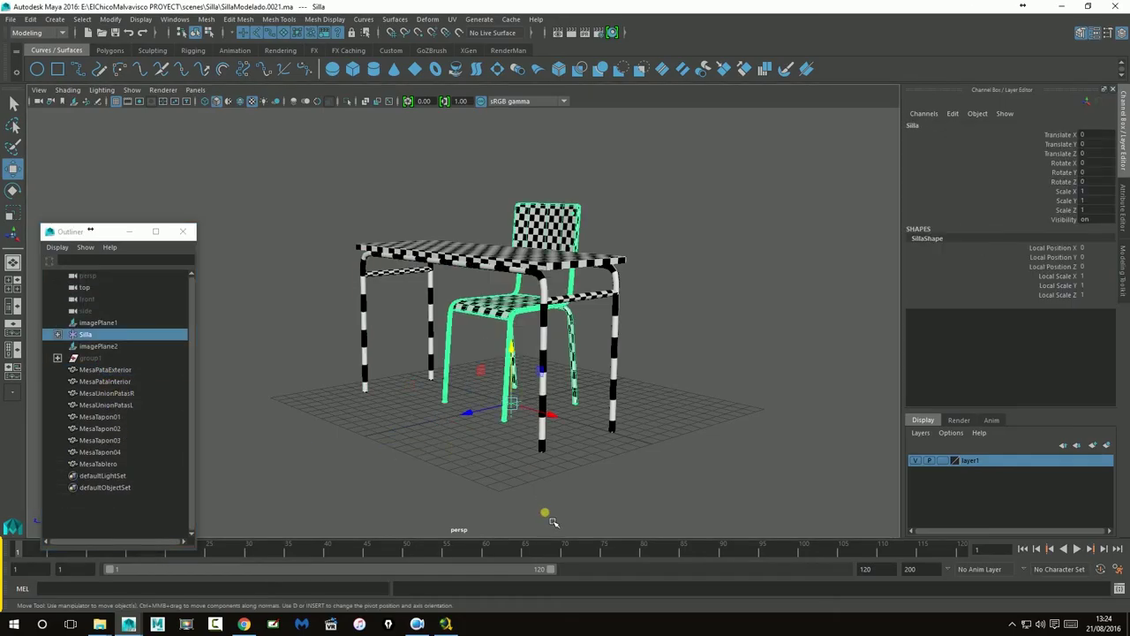
pyautogui.click(89, 336)
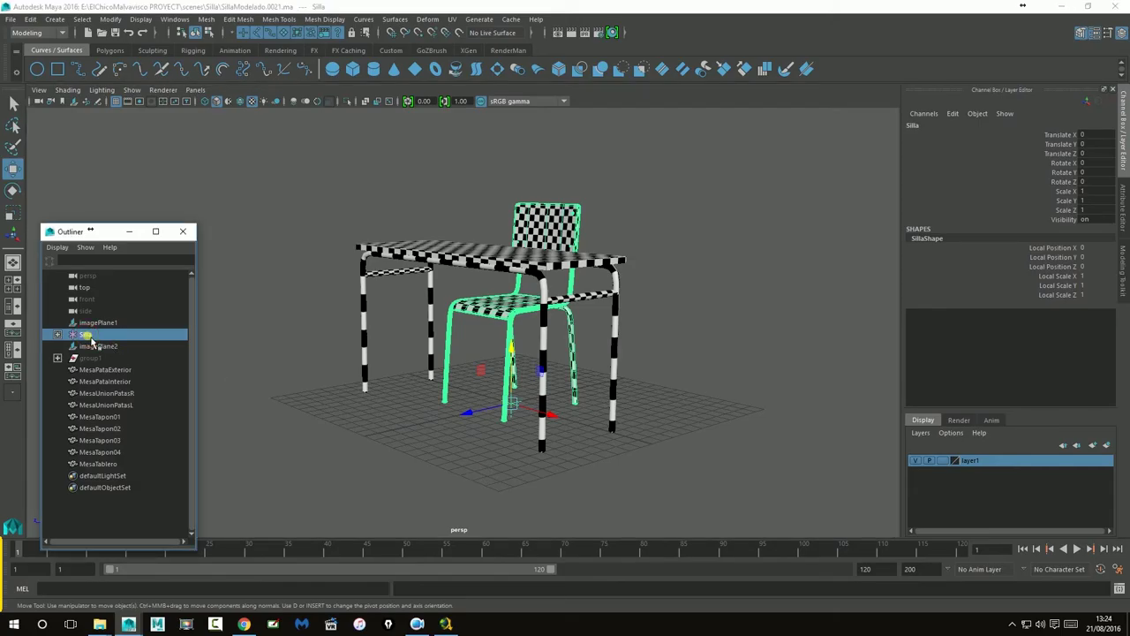
# - Create a locator for the desk and move it along Z to about 3.778
pyautogui.click(53, 18)
pyautogui.moveTo(83, 75)
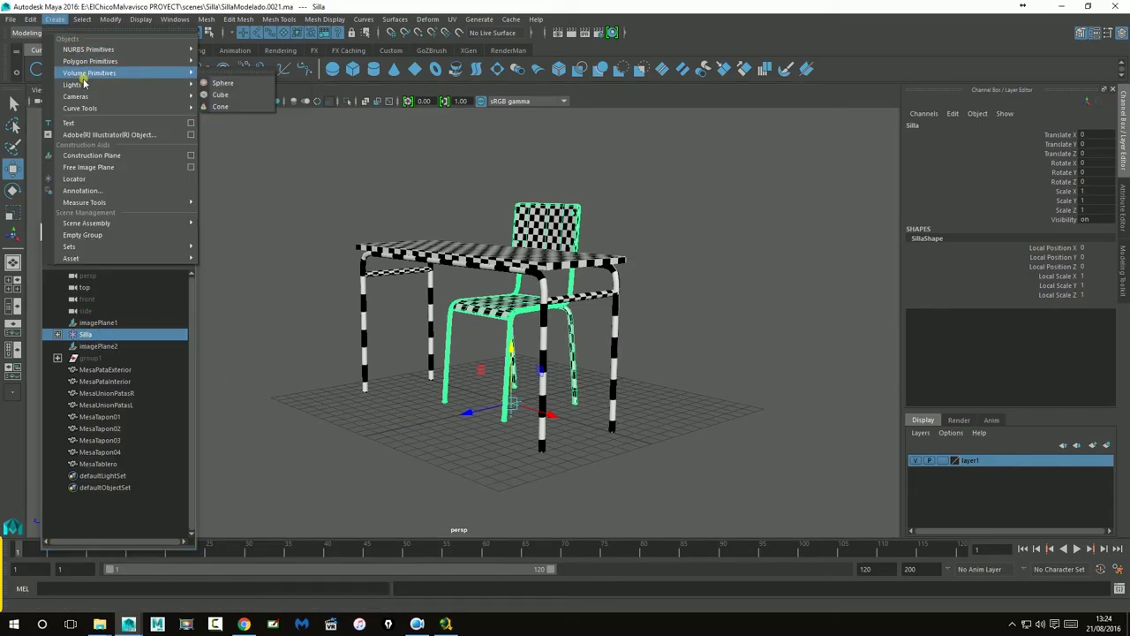
pyautogui.click(85, 179)
pyautogui.moveTo(475, 425); pyautogui.dragTo(375, 452)
# - In the side view, snap the locator to the grid along Z at 3, beneath the desk
pyautogui.press('space')
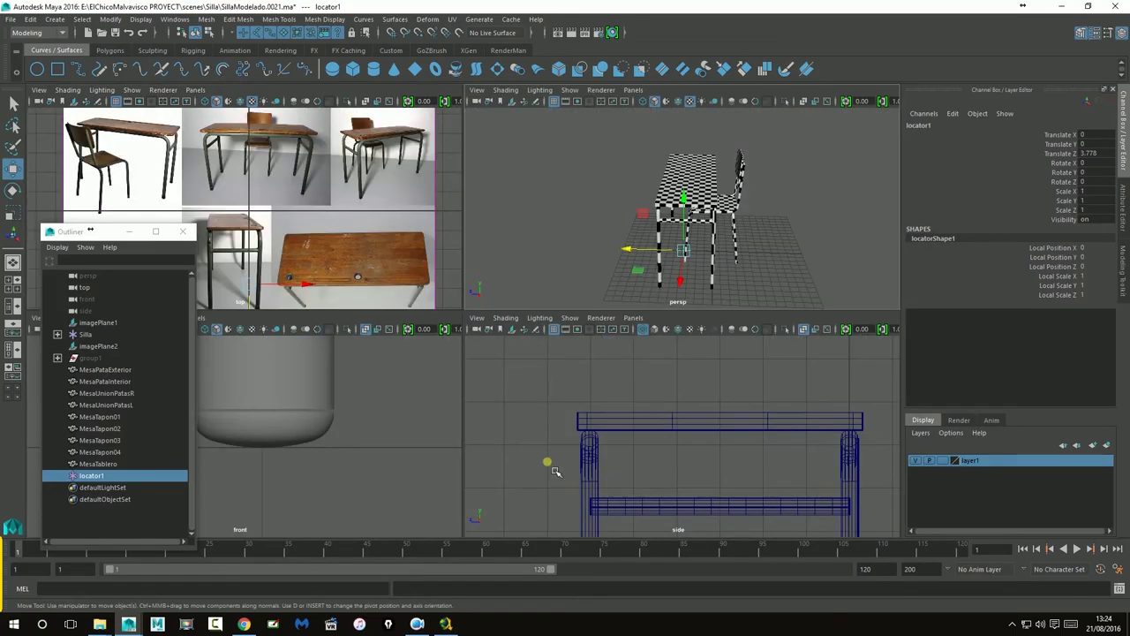
pyautogui.press('space')
pyautogui.scroll(-9, 619, 465)
pyautogui.keyDown('alt'); pyautogui.moveTo(548, 474); pyautogui.dragTo(557, 309, button='middle'); pyautogui.keyUp('alt')
pyautogui.scroll(3, 527, 425)
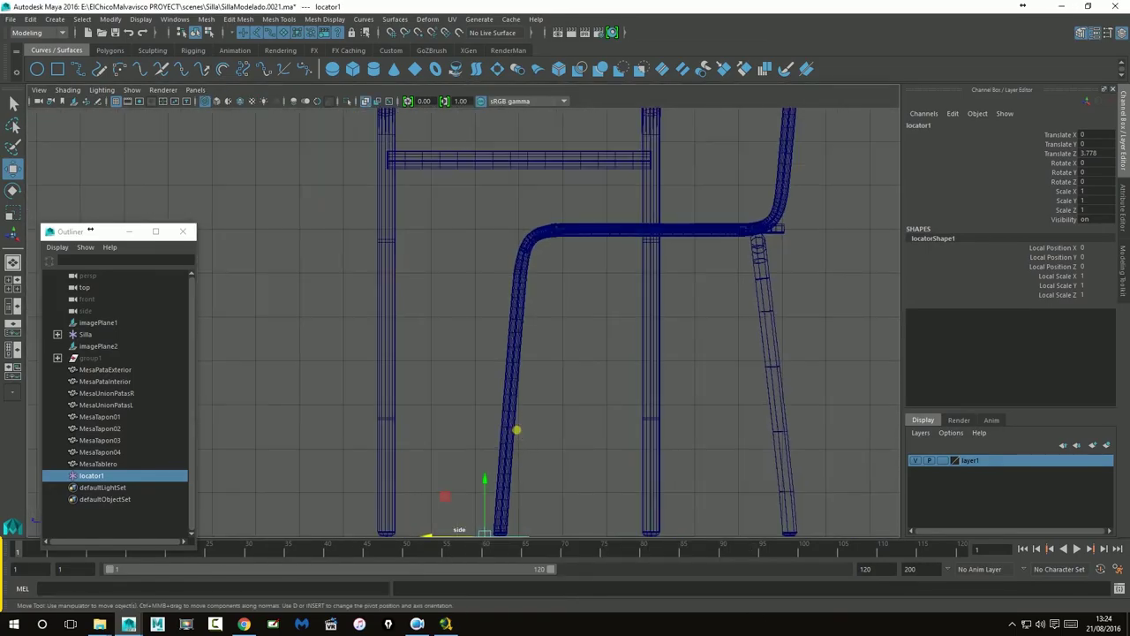
pyautogui.keyDown('alt'); pyautogui.moveTo(516, 430); pyautogui.dragTo(528, 320, button='middle'); pyautogui.keyUp('alt')
pyautogui.click(419, 34)
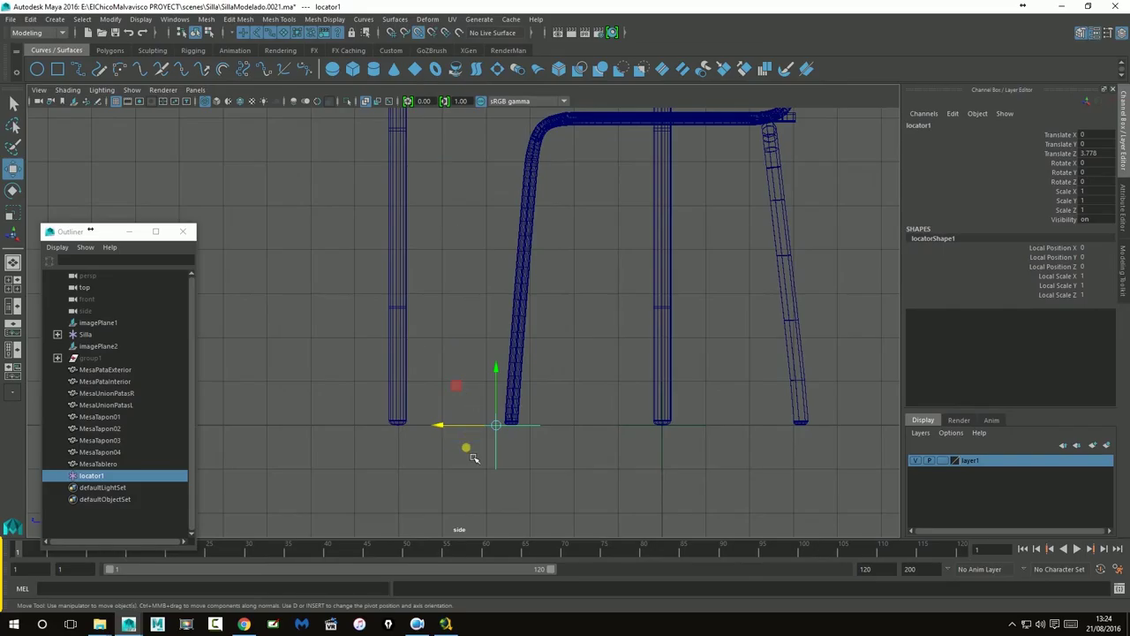
pyautogui.moveTo(445, 427); pyautogui.dragTo(528, 425)
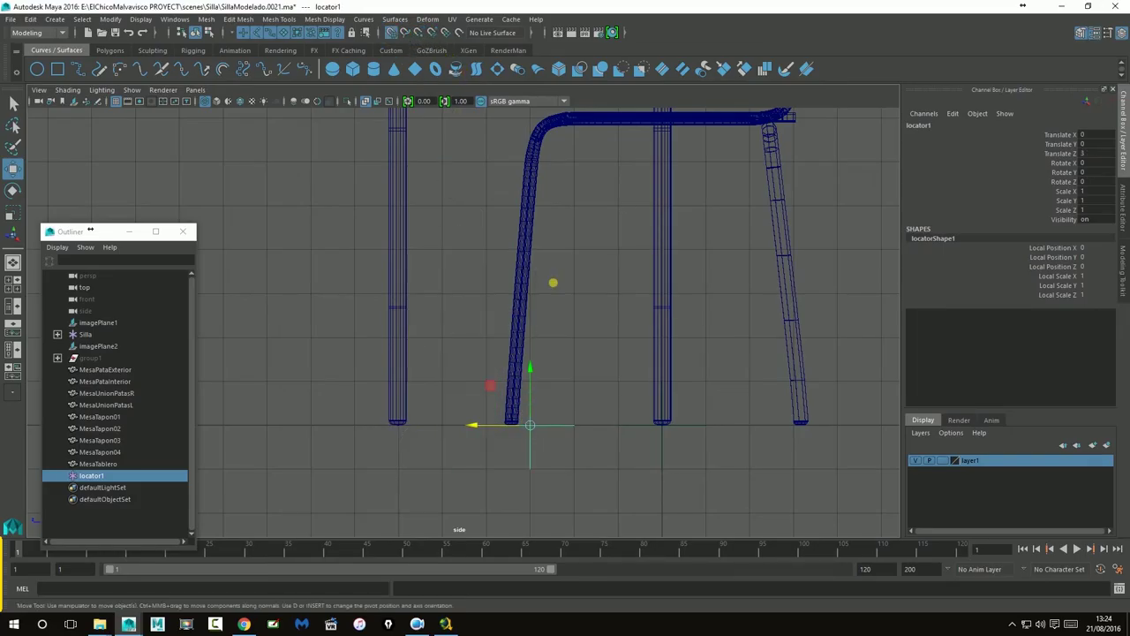
# - Return to the perspective view and rename the new locator as Mesa
pyautogui.press('space')
pyautogui.press('space')
pyautogui.keyDown('alt'); pyautogui.moveTo(510, 330); pyautogui.dragTo(594, 322); pyautogui.keyUp('alt')
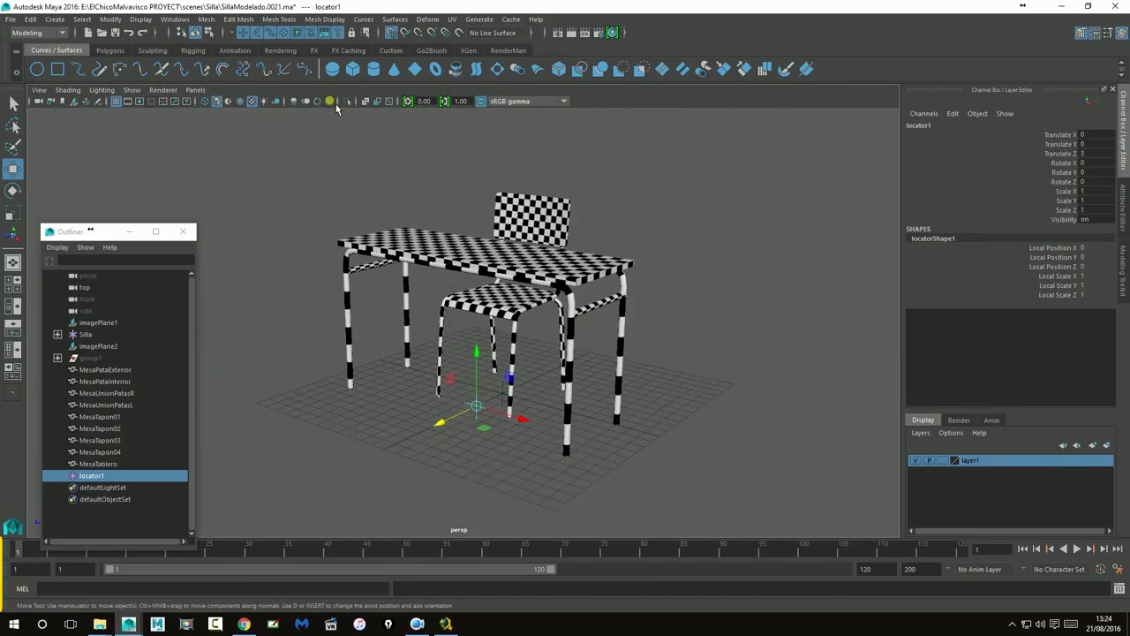
pyautogui.doubleClick(92, 476)
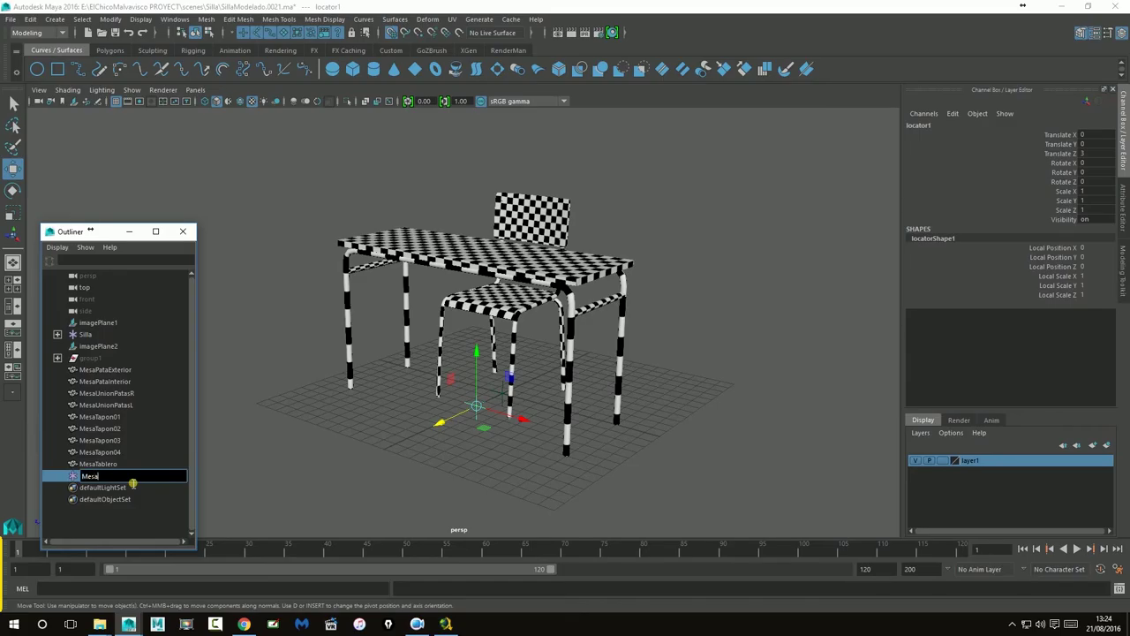
pyautogui.press('Return')
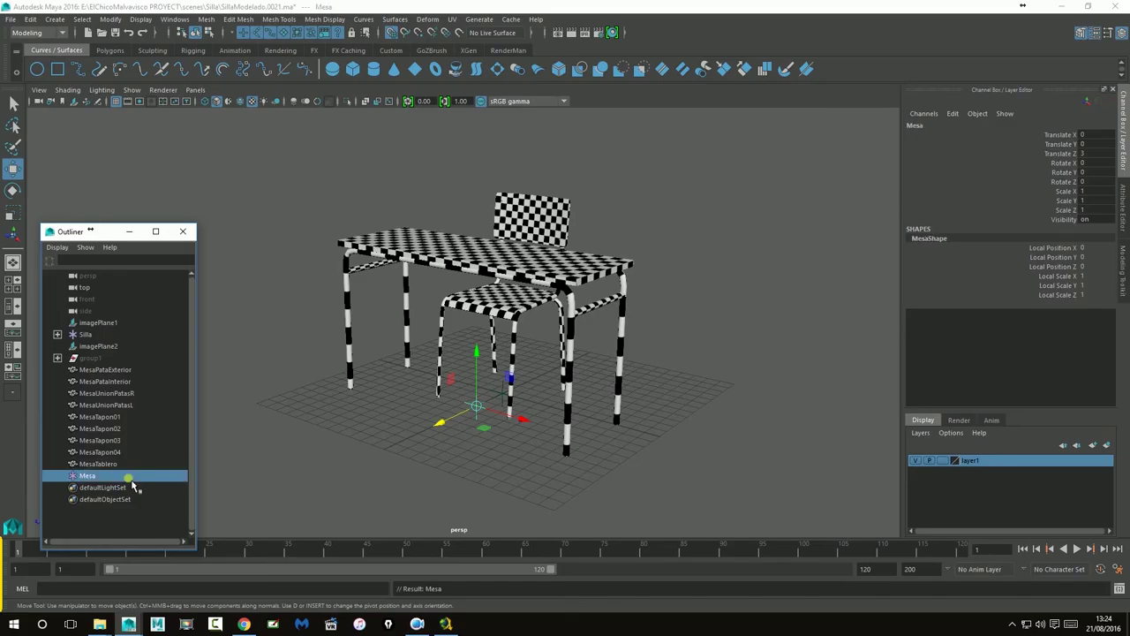
# - Parent all desk parts from MesaPataExterior to MesaTablero under the Mesa locator, then select Mesa
pyautogui.click(103, 463)
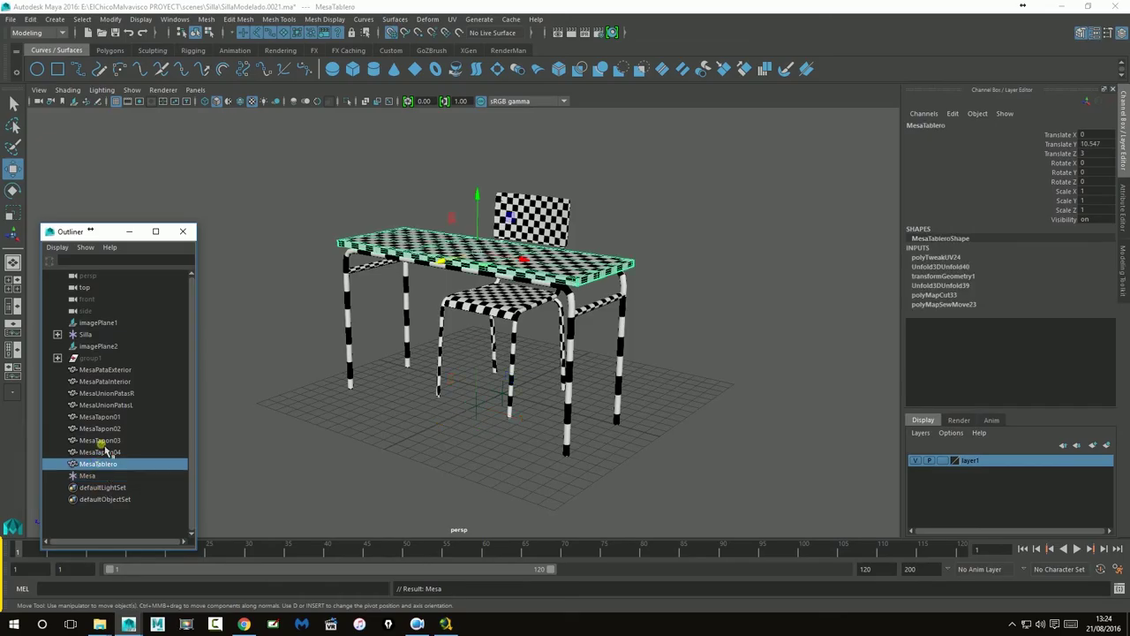
pyautogui.keyDown('shift'); pyautogui.click(106, 376); pyautogui.keyUp('shift')
pyautogui.moveTo(106, 375); pyautogui.dragTo(91, 481, button='middle')
pyautogui.click(88, 369)
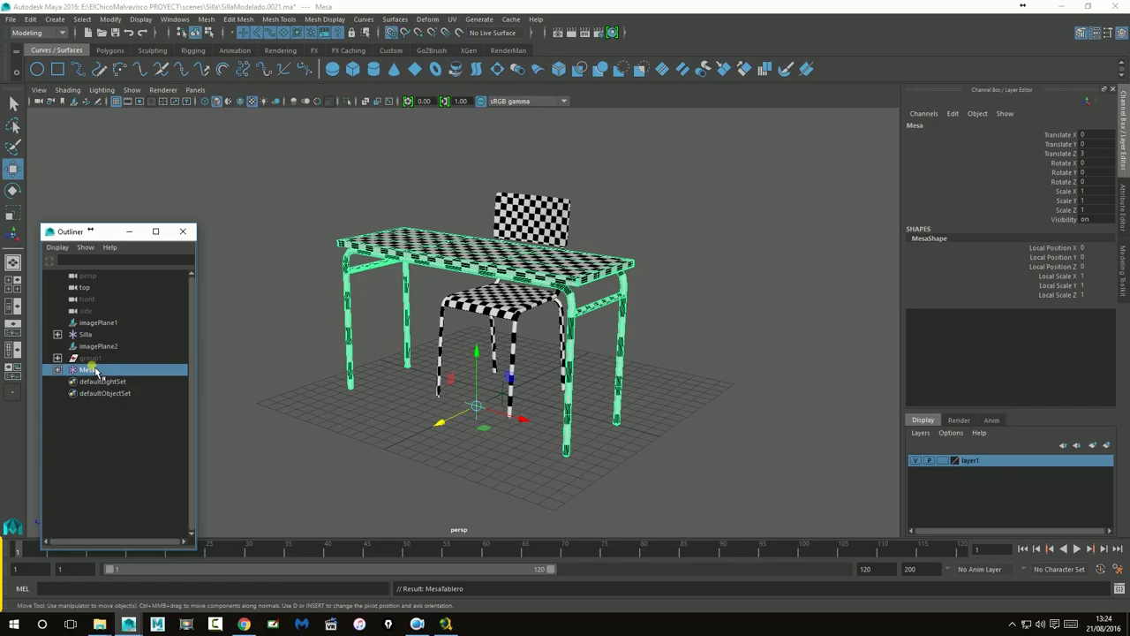
# - Select group1 and save the scene as a new incremental version
pyautogui.click(88, 357)
pyautogui.click(11, 20)
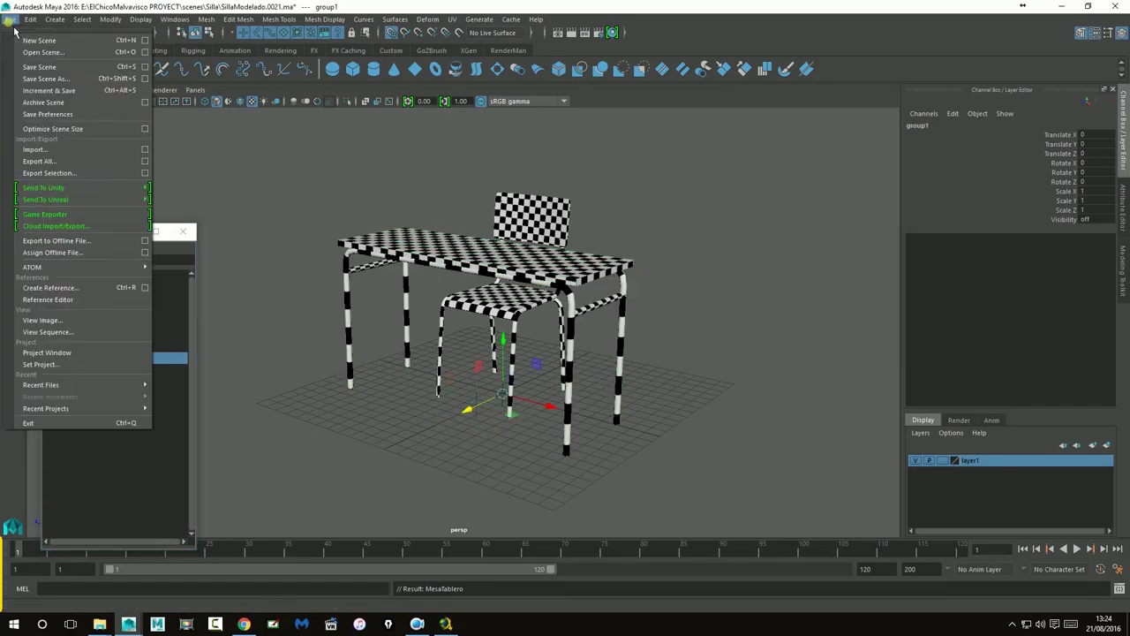
pyautogui.click(49, 90)
# - Delete the display layer layer1
pyautogui.click(89, 360)
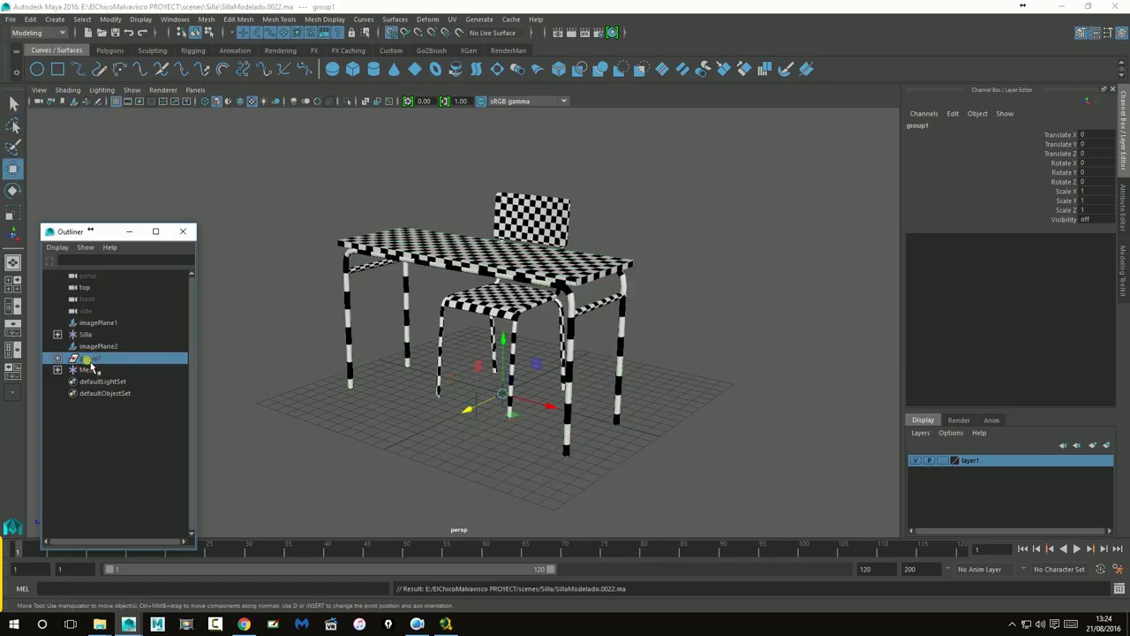
pyautogui.rightClick(992, 462)
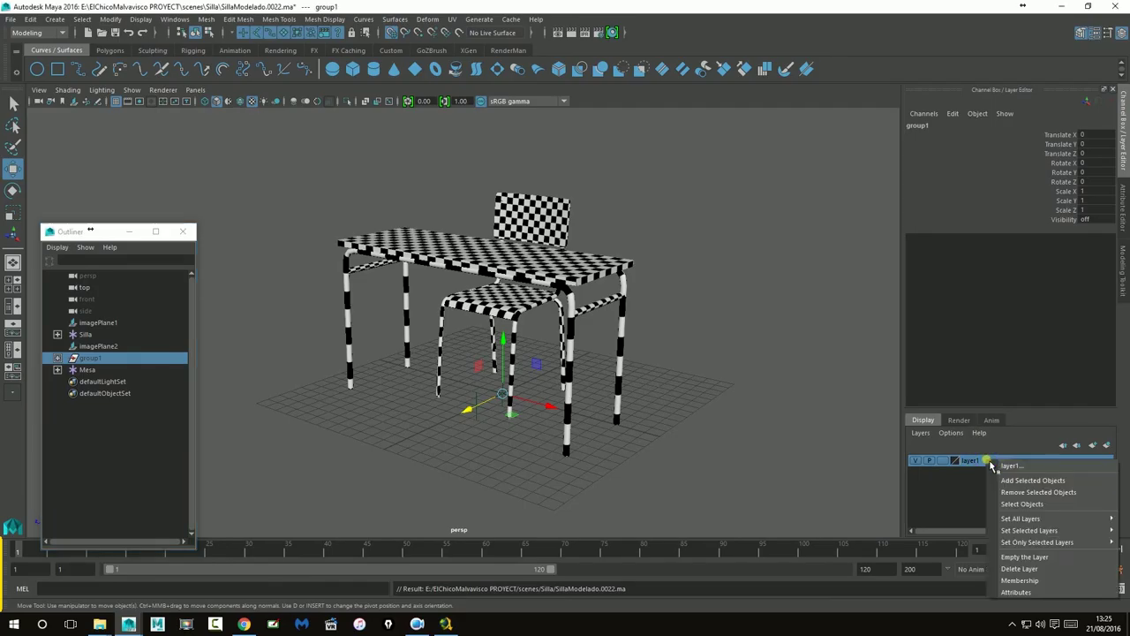
pyautogui.click(1033, 569)
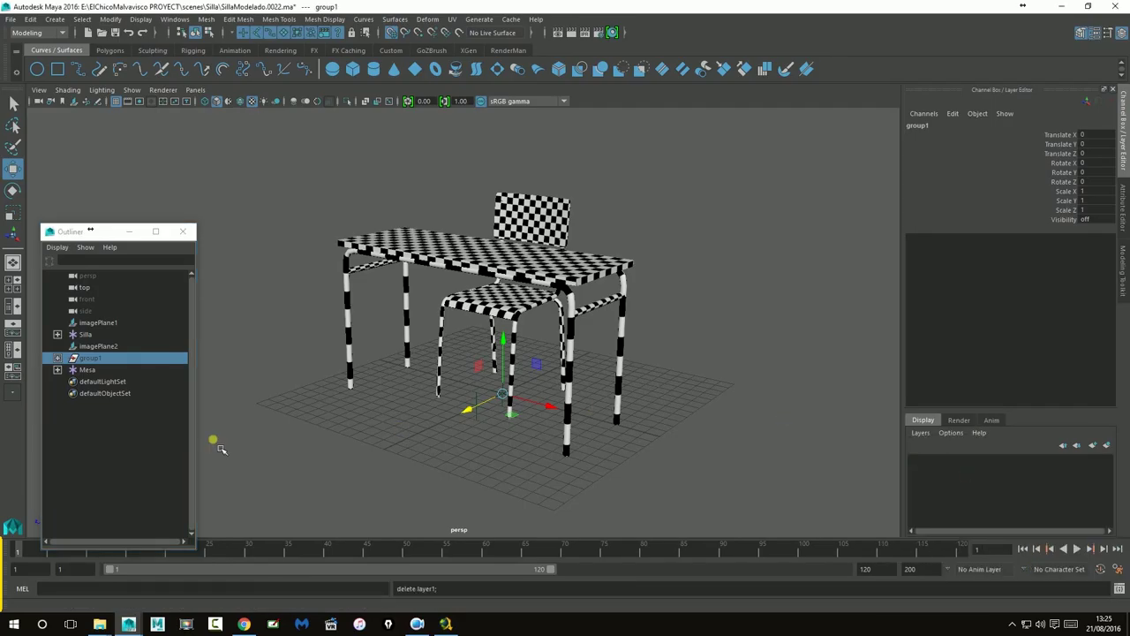
# - Check the contents of group1 in the Outliner and delete the group with its leftover curves and surfaces
pyautogui.click(85, 363)
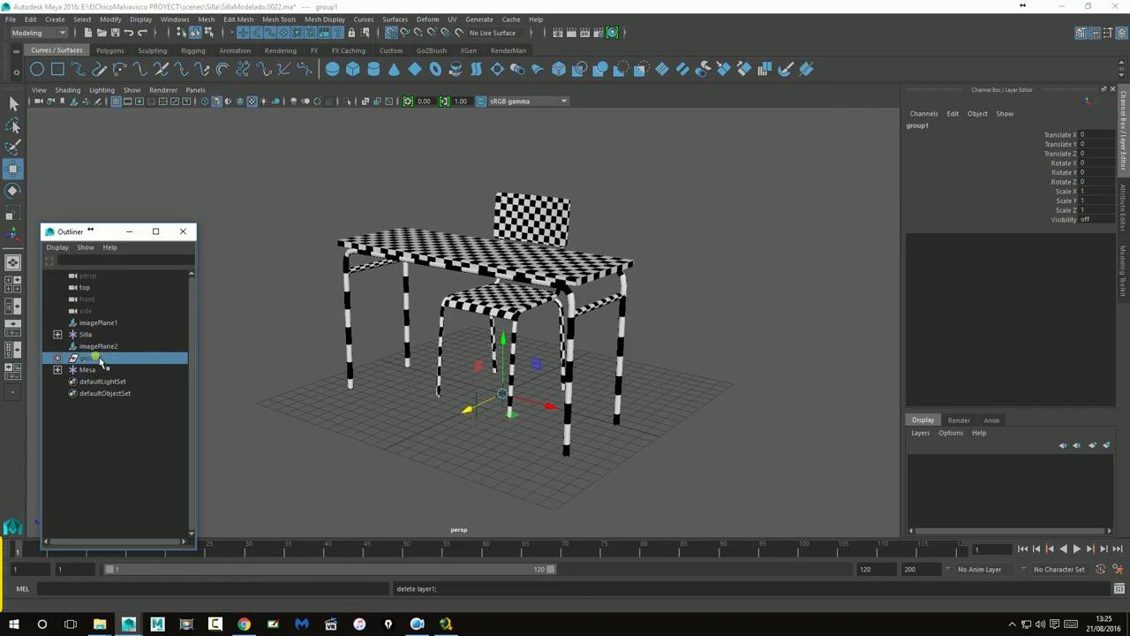
pyautogui.click(59, 358)
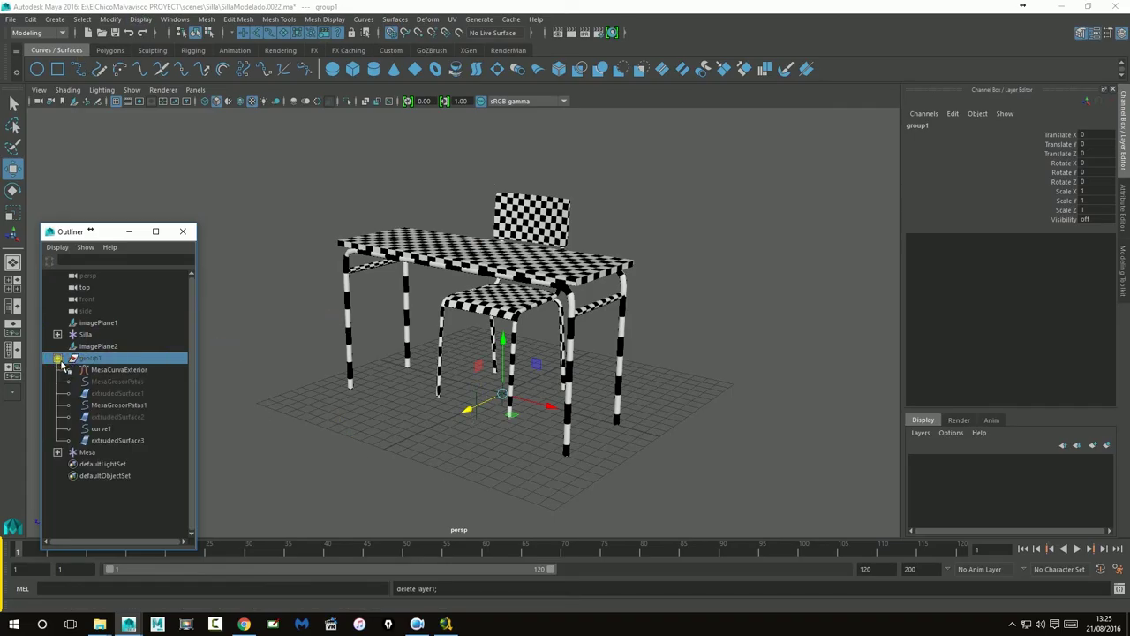
pyautogui.click(58, 360)
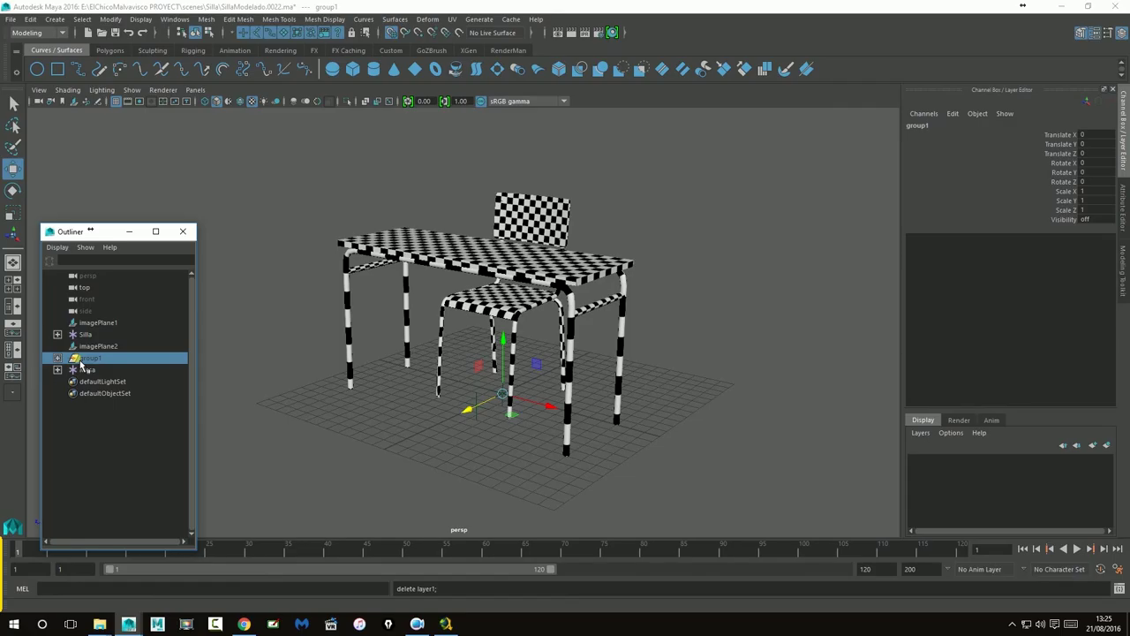
pyautogui.press('Delete')
pyautogui.click(106, 346)
pyautogui.click(358, 414)
pyautogui.keyDown('alt'); pyautogui.moveTo(389, 439); pyautogui.dragTo(447, 444); pyautogui.keyUp('alt')
pyautogui.click(471, 409)
pyautogui.keyDown('alt'); pyautogui.moveTo(554, 472); pyautogui.dragTo(498, 436); pyautogui.keyUp('alt')
pyautogui.click(510, 387)
# - Turn off grid snapping, try moving the desk along Z by its Mesa locator, and undo the move
pyautogui.click(87, 359)
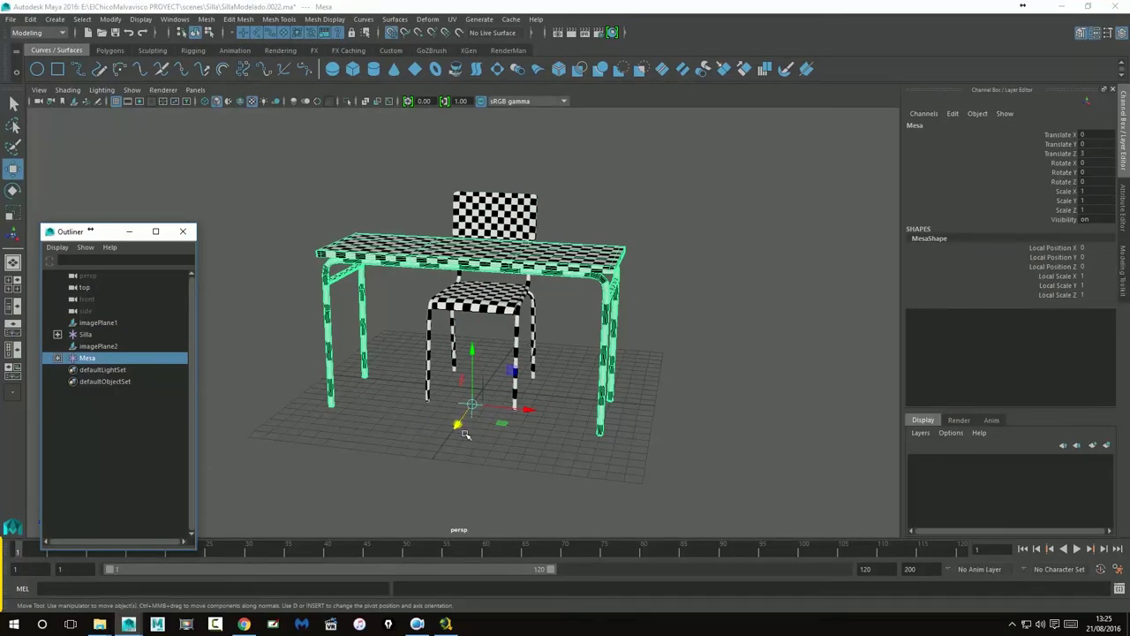
pyautogui.click(391, 33)
pyautogui.moveTo(473, 439); pyautogui.dragTo(429, 466)
pyautogui.hotkey('ctrl', 'z')
# - Select the chair foot cap SillaTapon01 and check its height against the ground line in the side view
pyautogui.keyDown('alt'); pyautogui.moveTo(516, 468); pyautogui.dragTo(455, 442); pyautogui.keyUp('alt')
pyautogui.keyDown('alt'); pyautogui.moveTo(456, 442); pyautogui.dragTo(696, 487, button='right'); pyautogui.keyUp('alt')
pyautogui.moveTo(520, 463)
pyautogui.keyDown('alt'); pyautogui.mouseDown(button='middle')
pyautogui.moveTo(512, 391)
pyautogui.moveTo(491, 354)
pyautogui.mouseUp(button='middle'); pyautogui.keyUp('alt')
pyautogui.keyDown('alt'); pyautogui.moveTo(491, 353); pyautogui.dragTo(560, 405, button='right'); pyautogui.keyUp('alt')
pyautogui.click(570, 474)
pyautogui.press('space')
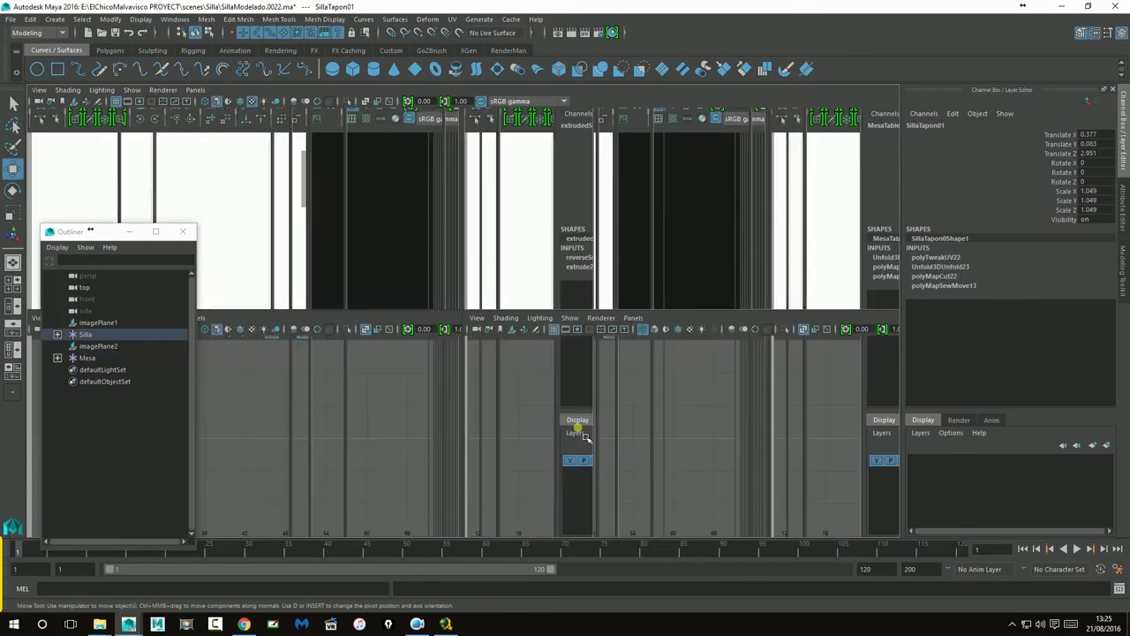
pyautogui.press('space')
pyautogui.keyDown('alt'); pyautogui.moveTo(659, 482); pyautogui.dragTo(628, 389, button='middle'); pyautogui.keyUp('alt')
pyautogui.scroll(6, 628, 388)
pyautogui.scroll(5, 627, 387)
pyautogui.keyDown('alt'); pyautogui.moveTo(782, 282); pyautogui.dragTo(582, 318, button='middle'); pyautogui.keyUp('alt')
pyautogui.scroll(5, 712, 371)
pyautogui.keyDown('alt'); pyautogui.moveTo(755, 353); pyautogui.dragTo(446, 423, button='middle'); pyautogui.keyUp('alt')
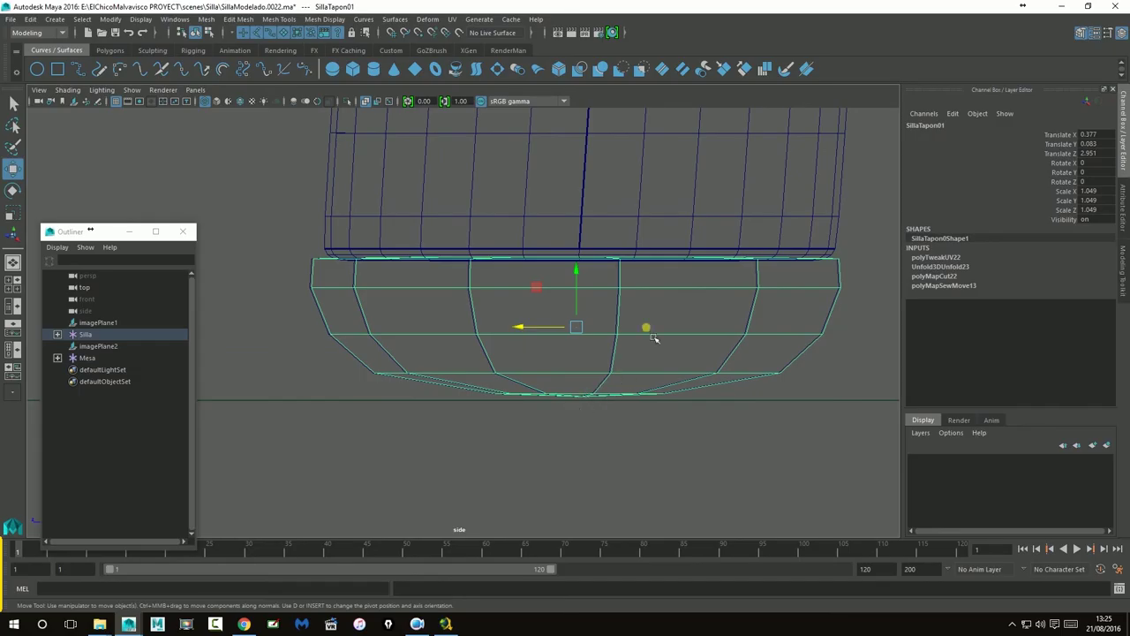
# - Add the other three chair foot caps to the selection in the perspective view
pyautogui.press('space')
pyautogui.press('space')
pyautogui.click(367, 434)
pyautogui.keyDown('alt'); pyautogui.moveTo(613, 439); pyautogui.dragTo(657, 416); pyautogui.keyUp('alt')
pyautogui.click(658, 420)
pyautogui.click(844, 454)
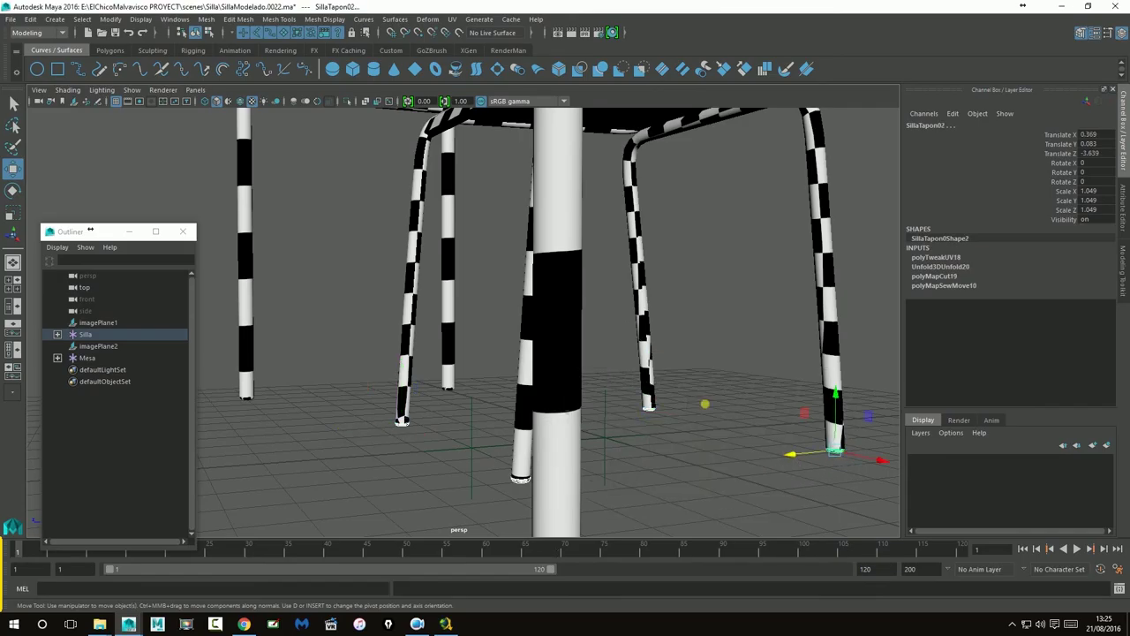
# - Lower the selected chair foot caps to Translate Y 0.081 so they meet the ground line, then clear the selection
pyautogui.press('space')
pyautogui.press('space')
pyautogui.keyDown('alt'); pyautogui.moveTo(740, 409); pyautogui.dragTo(663, 443, button='middle'); pyautogui.keyUp('alt')
pyautogui.click(1066, 144)
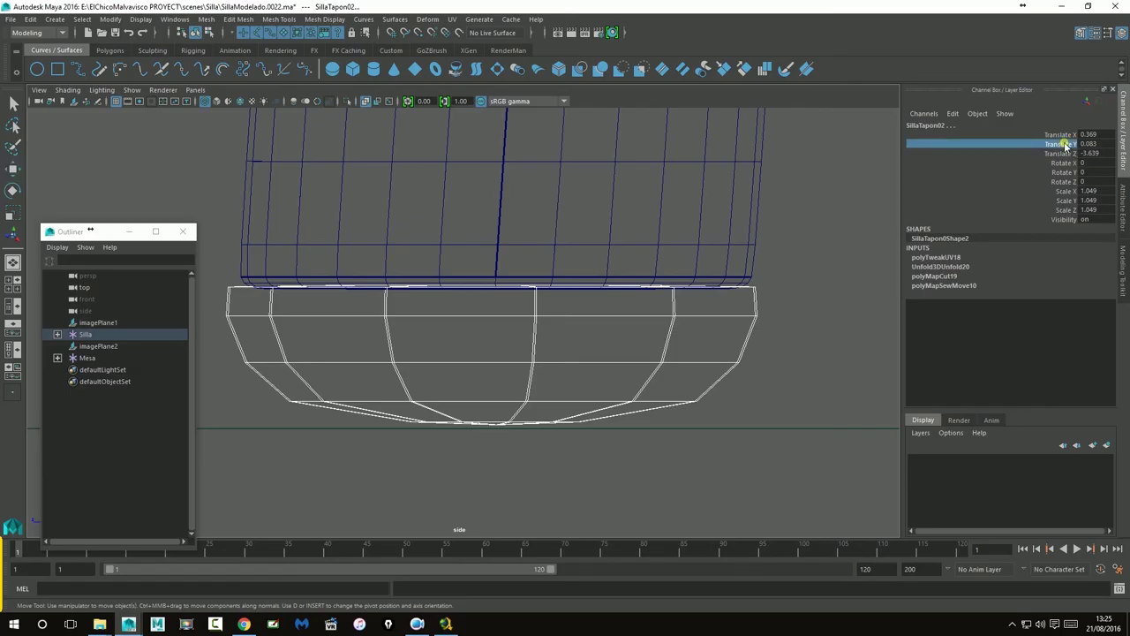
pyautogui.moveTo(812, 184); pyautogui.dragTo(806, 199, button='middle')
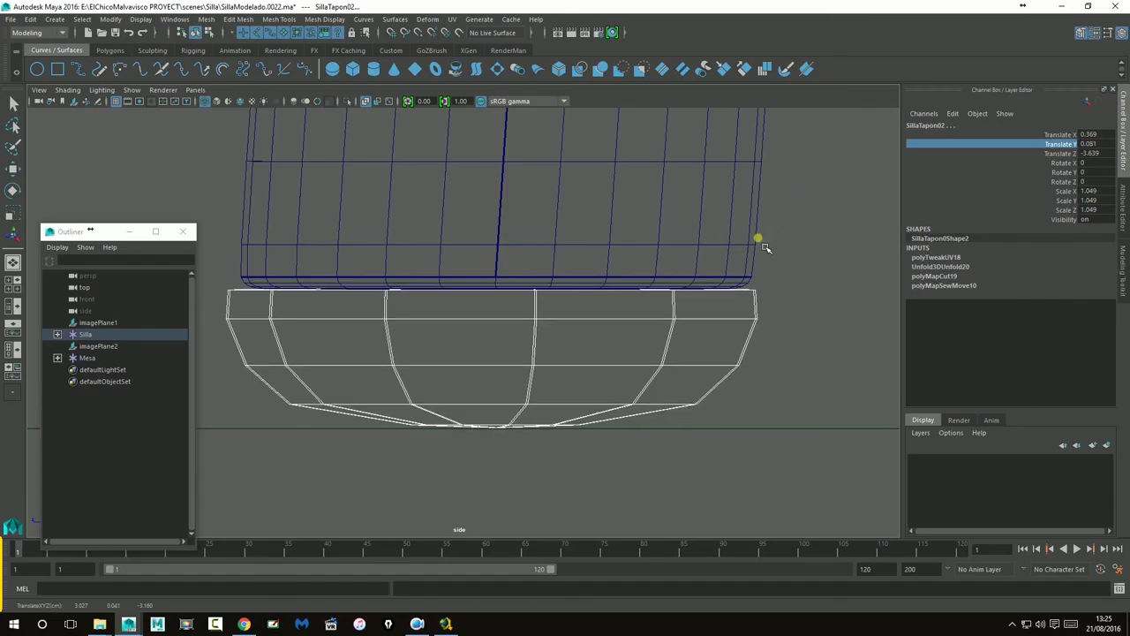
pyautogui.press('w')
pyautogui.click(794, 247)
# - Frame the whole desk and chair in the perspective view and save the scene
pyautogui.press('space')
pyautogui.press('space')
pyautogui.keyDown('alt'); pyautogui.moveTo(739, 297); pyautogui.dragTo(613, 315, button='right'); pyautogui.keyUp('alt')
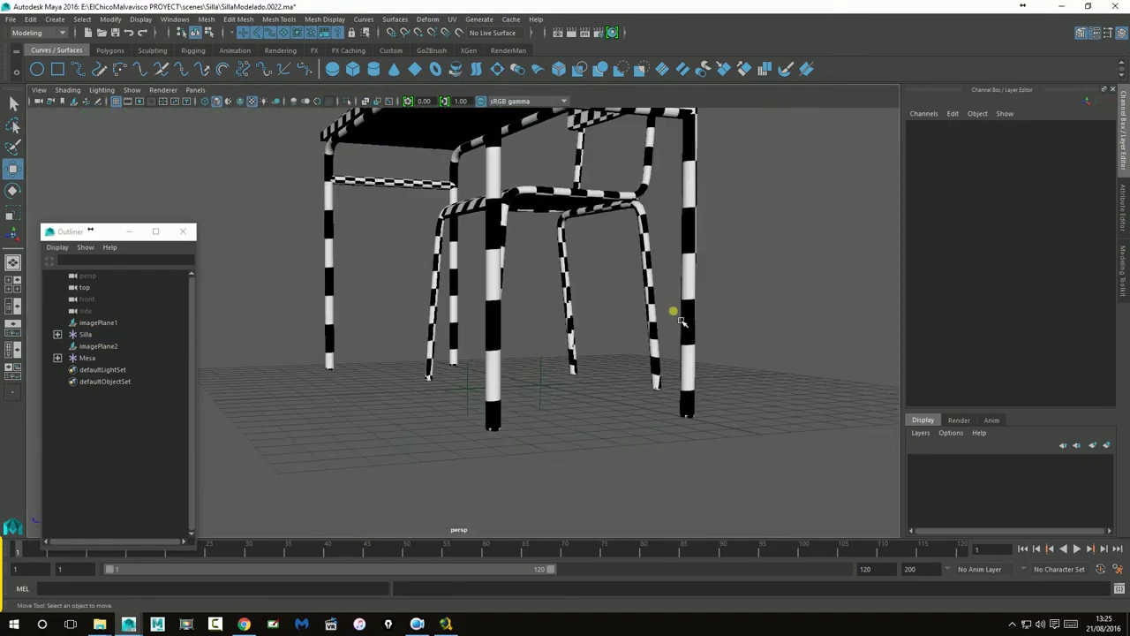
pyautogui.moveTo(613, 315)
pyautogui.keyDown('alt'); pyautogui.mouseDown()
pyautogui.moveTo(595, 280)
pyautogui.moveTo(632, 323)
pyautogui.mouseUp(); pyautogui.keyUp('alt')
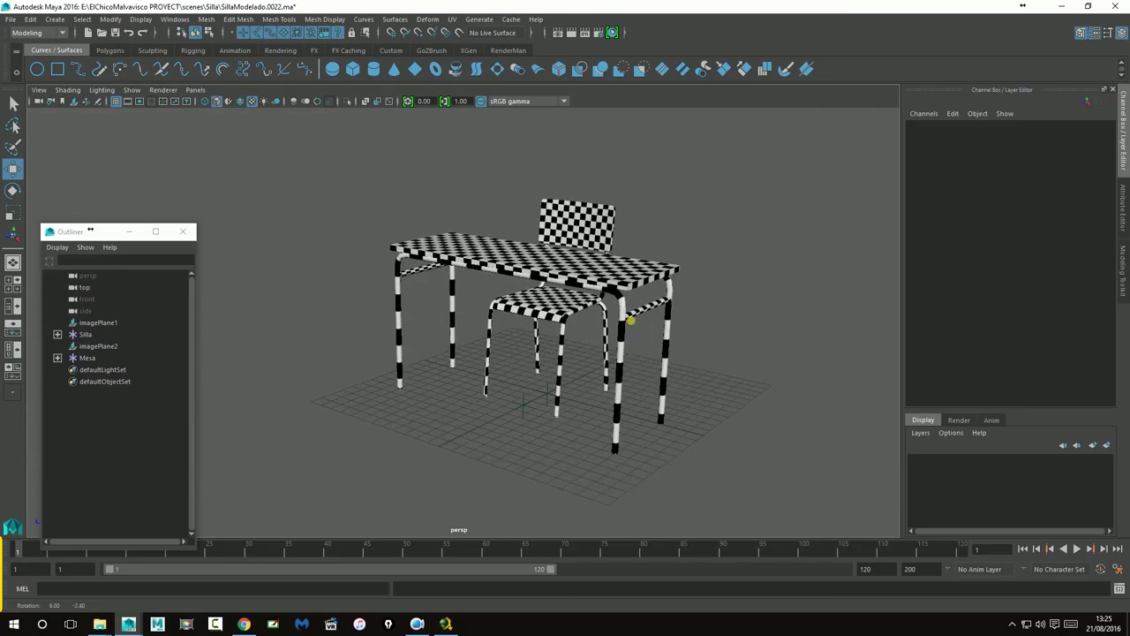
pyautogui.click(115, 31)
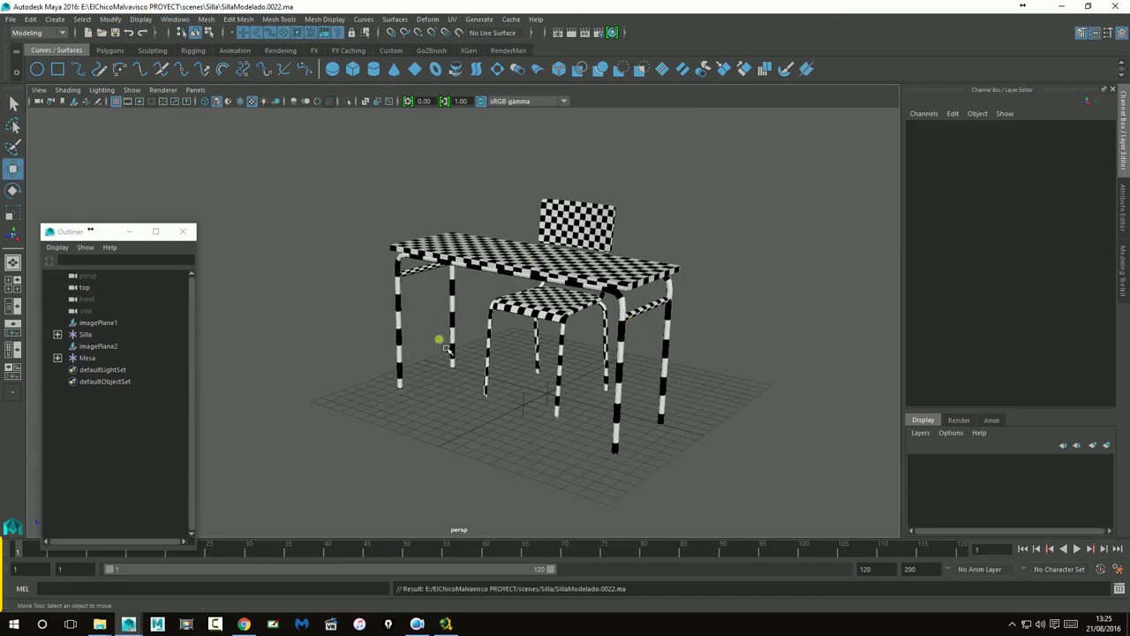
# - Expand the Mesa and Silla hierarchies in the Outliner and review their parts alongside the finished desk and chair
pyautogui.keyDown('alt'); pyautogui.moveTo(560, 354); pyautogui.dragTo(541, 382); pyautogui.keyUp('alt')
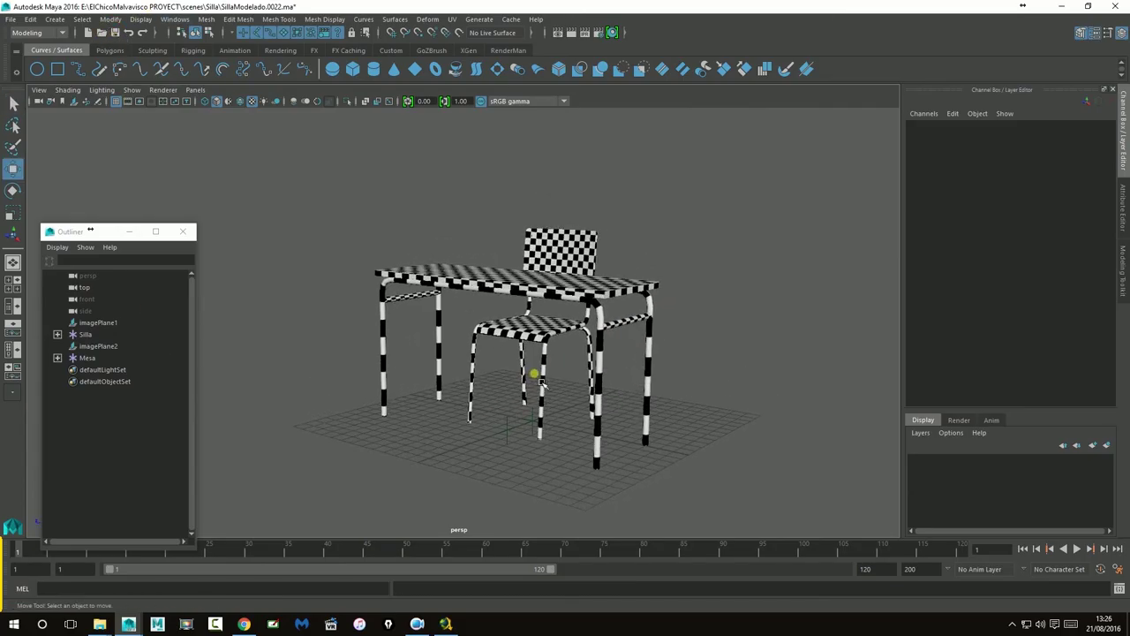
pyautogui.click(57, 358)
pyautogui.click(57, 334)
pyautogui.scroll(-3, 78, 352)
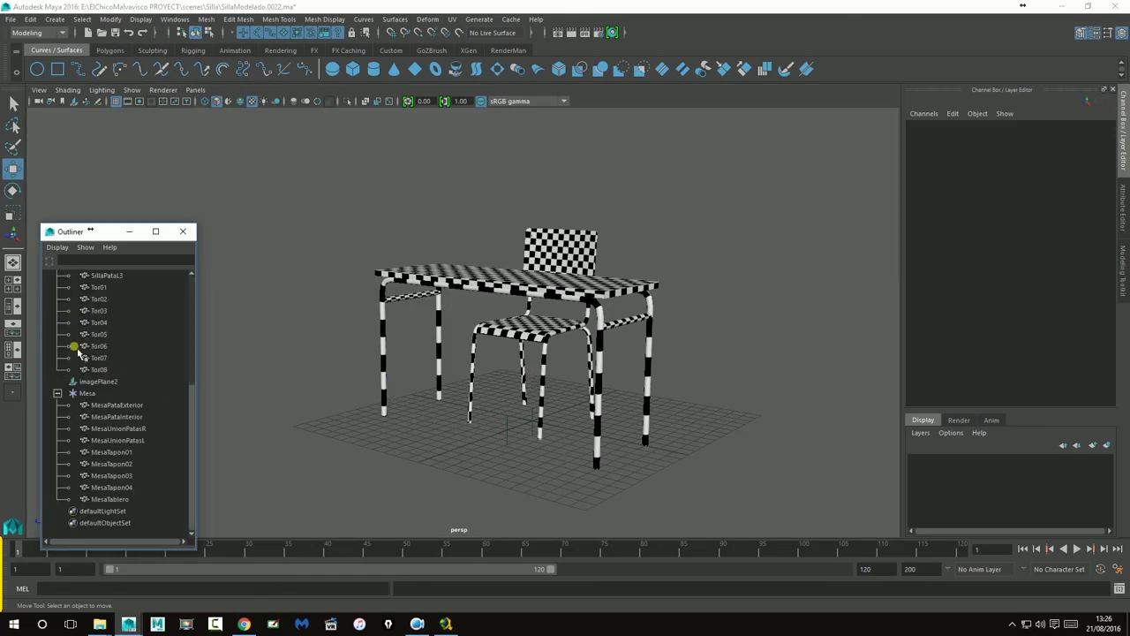
pyautogui.click(14, 20)
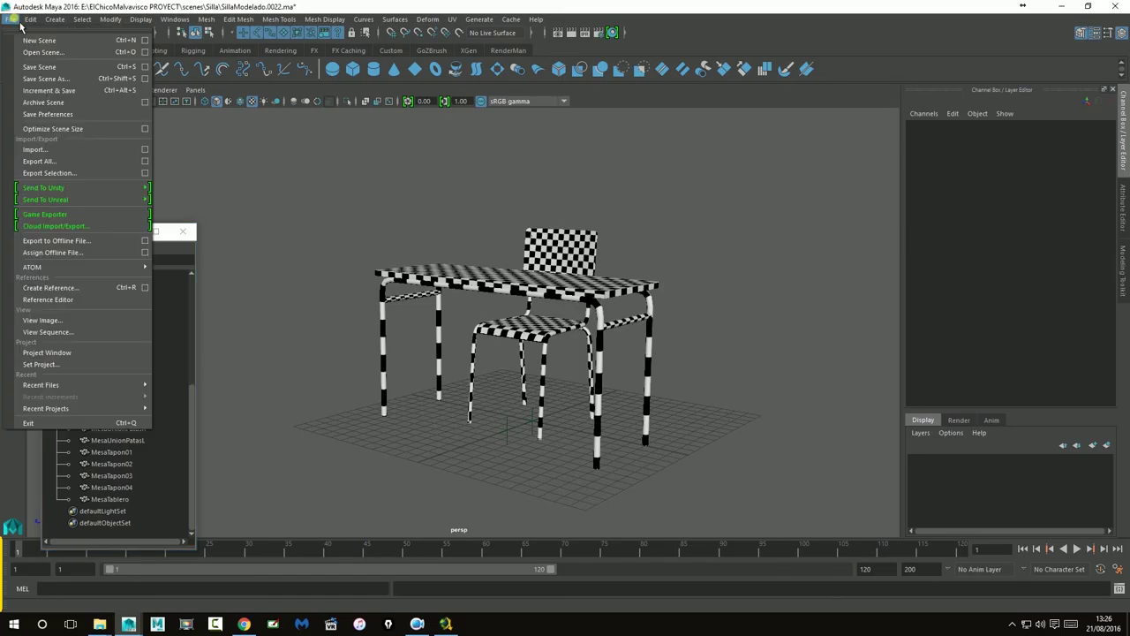
pyautogui.click(40, 8)
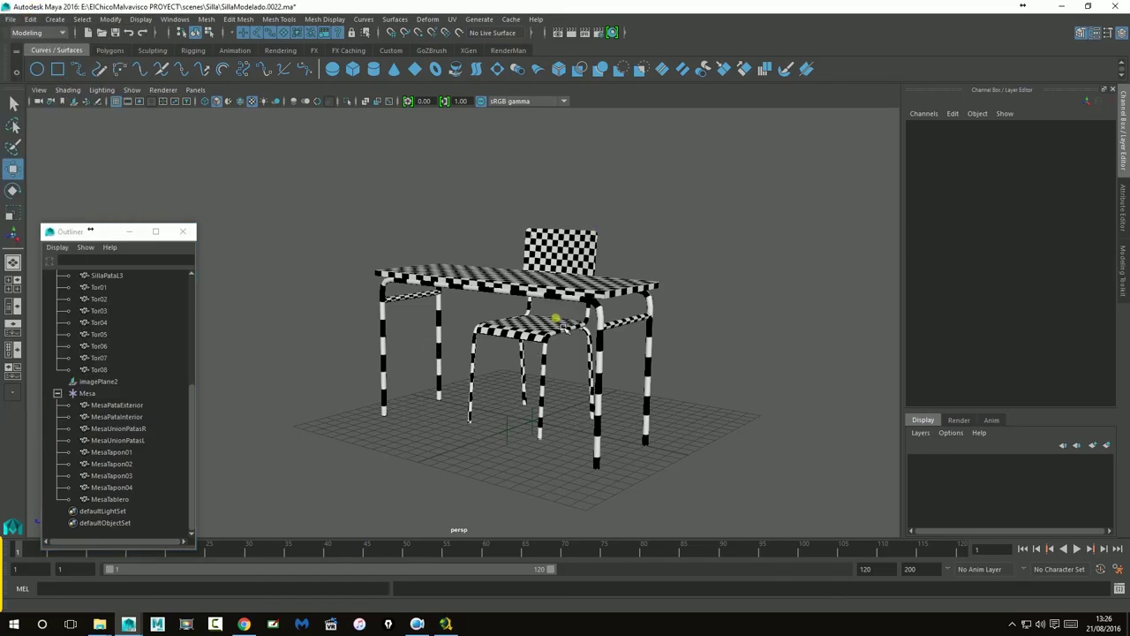
pyautogui.keyDown('alt'); pyautogui.moveTo(511, 334); pyautogui.dragTo(552, 310); pyautogui.keyUp('alt')
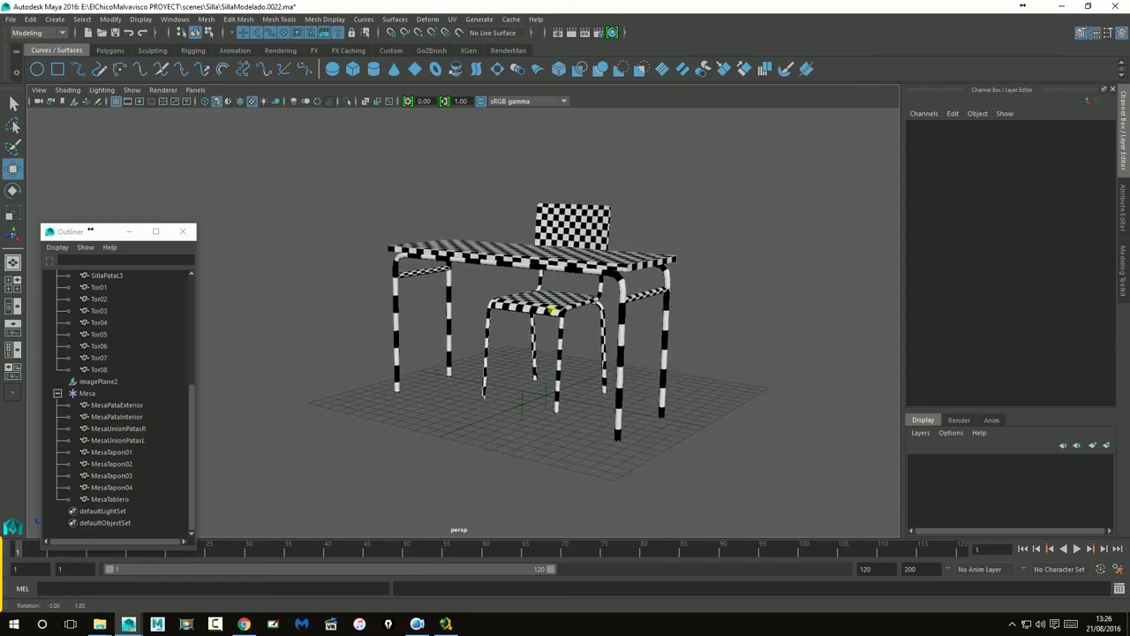